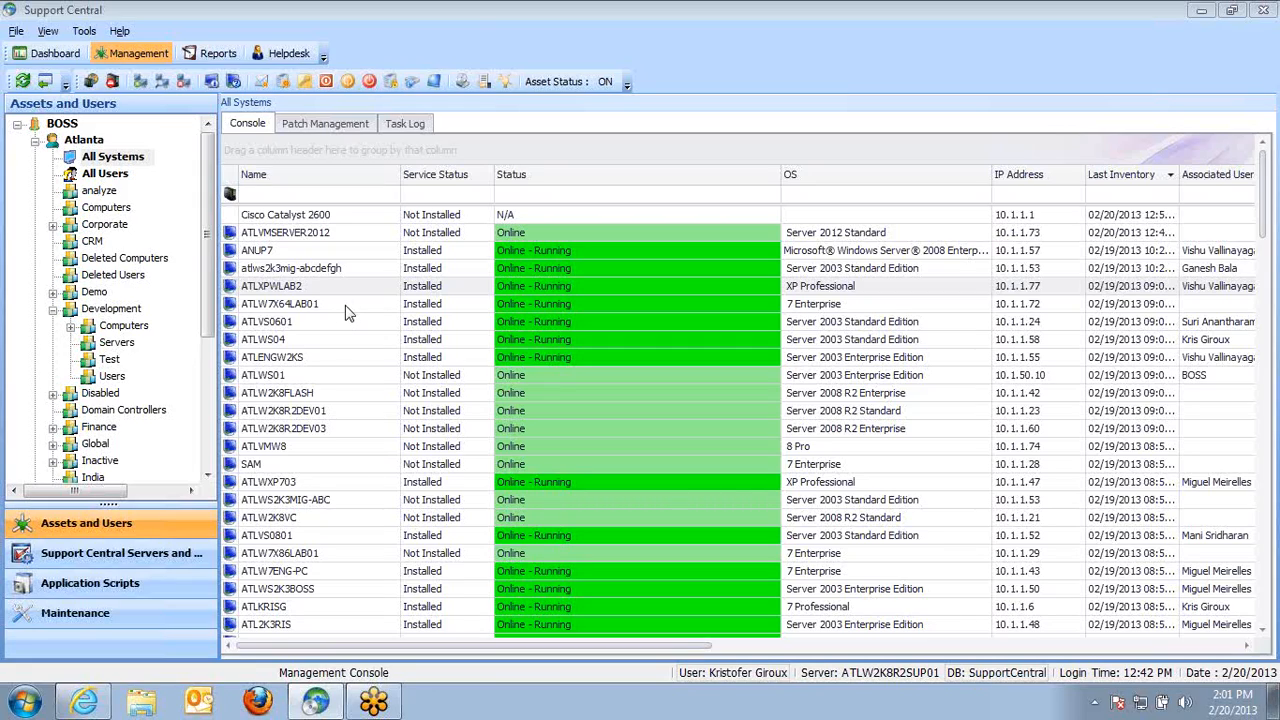
Review the IP Scan network discovery page in the browser and return to Support Central
left_click(96, 708)
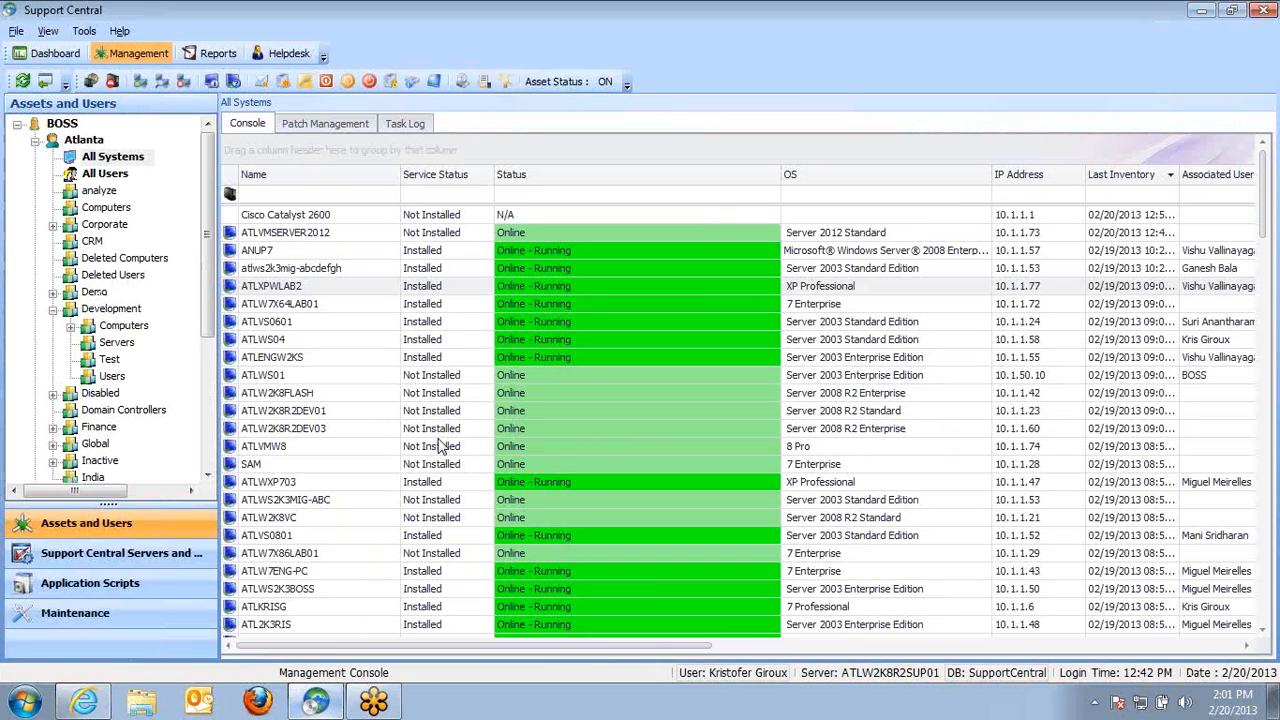
left_click(316, 700)
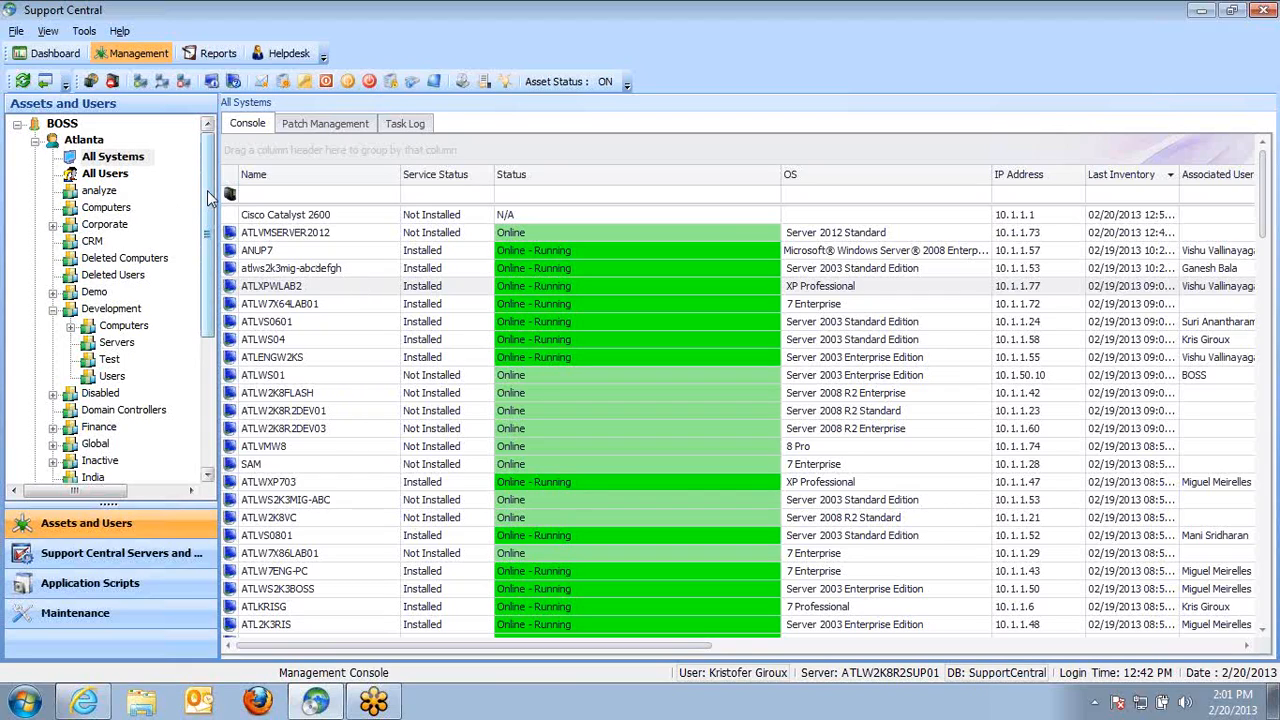
Open the Active Directory import for the Atlanta customer and choose the BOSSCORP domain
left_click(86, 140)
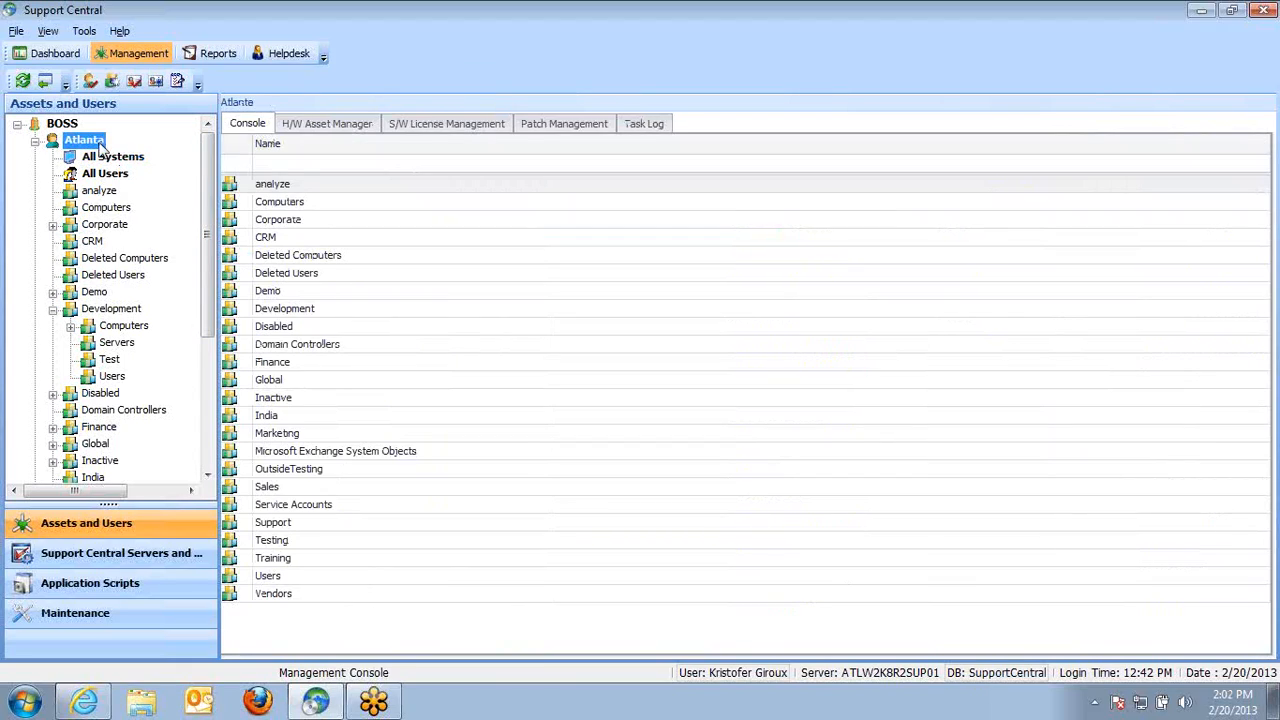
right_click(99, 143)
mouse_move(215, 248)
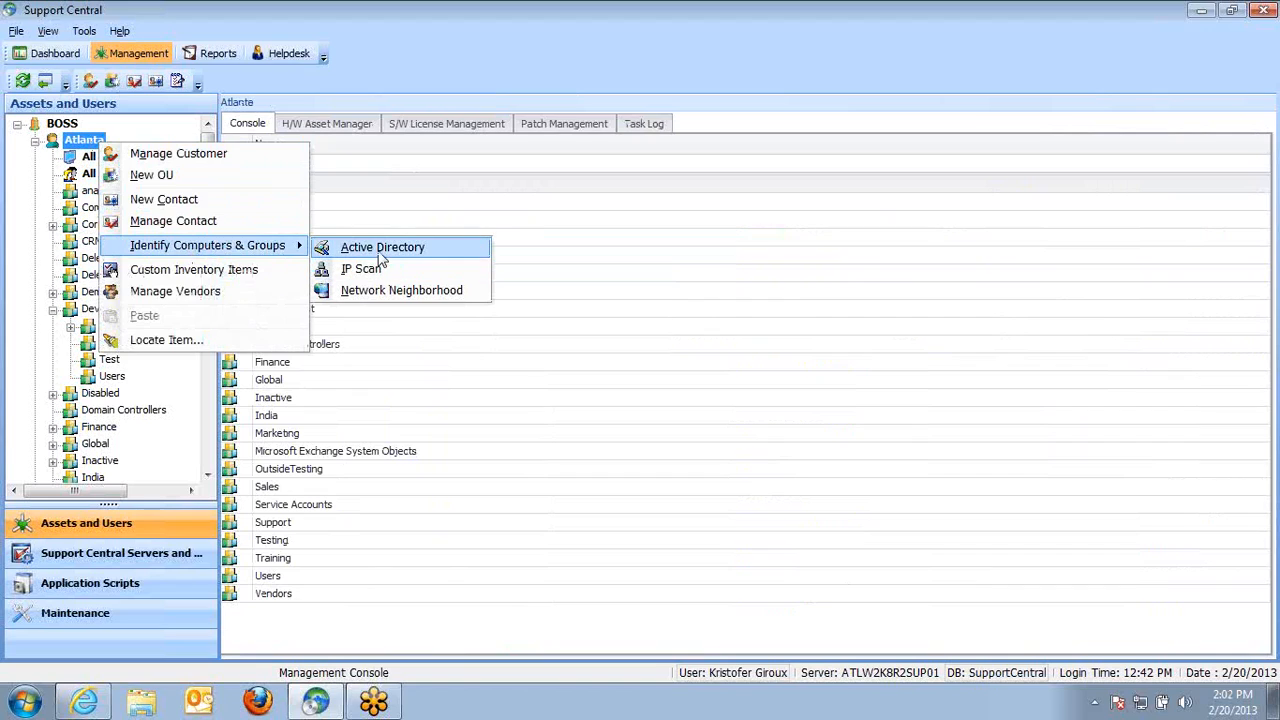
left_click(379, 251)
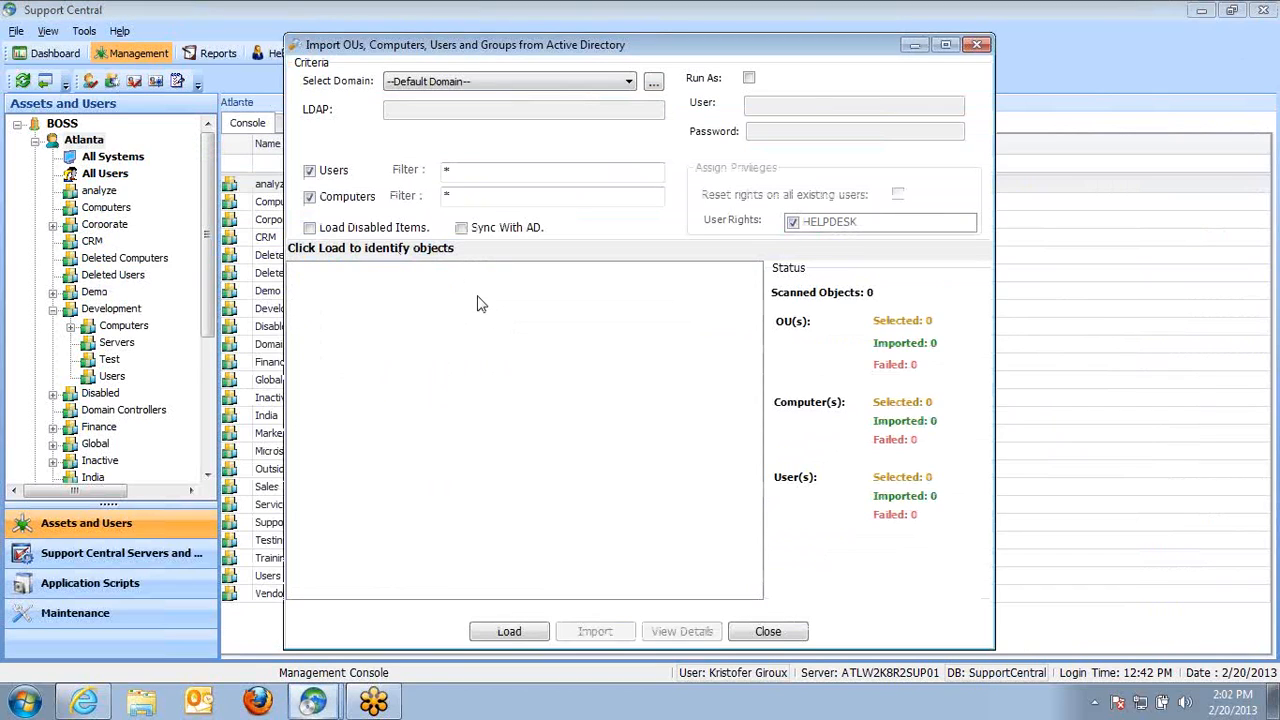
left_click_drag(686, 50, 616, 25)
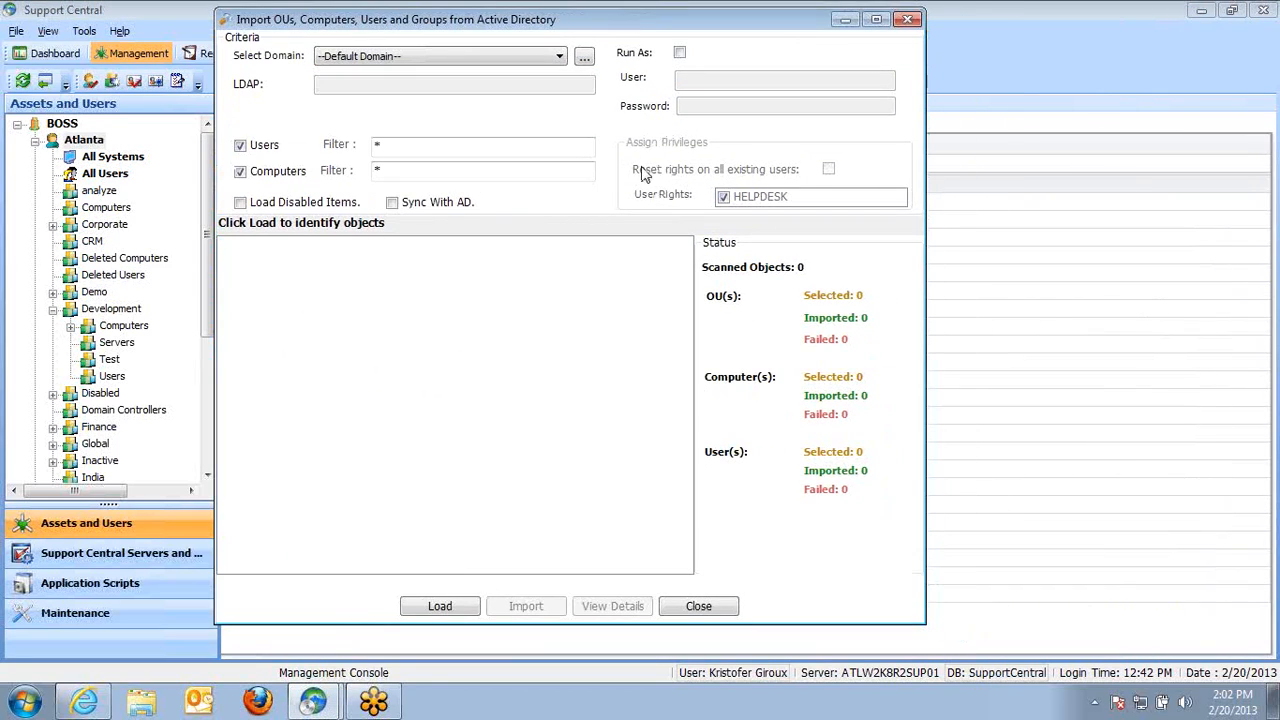
left_click(560, 57)
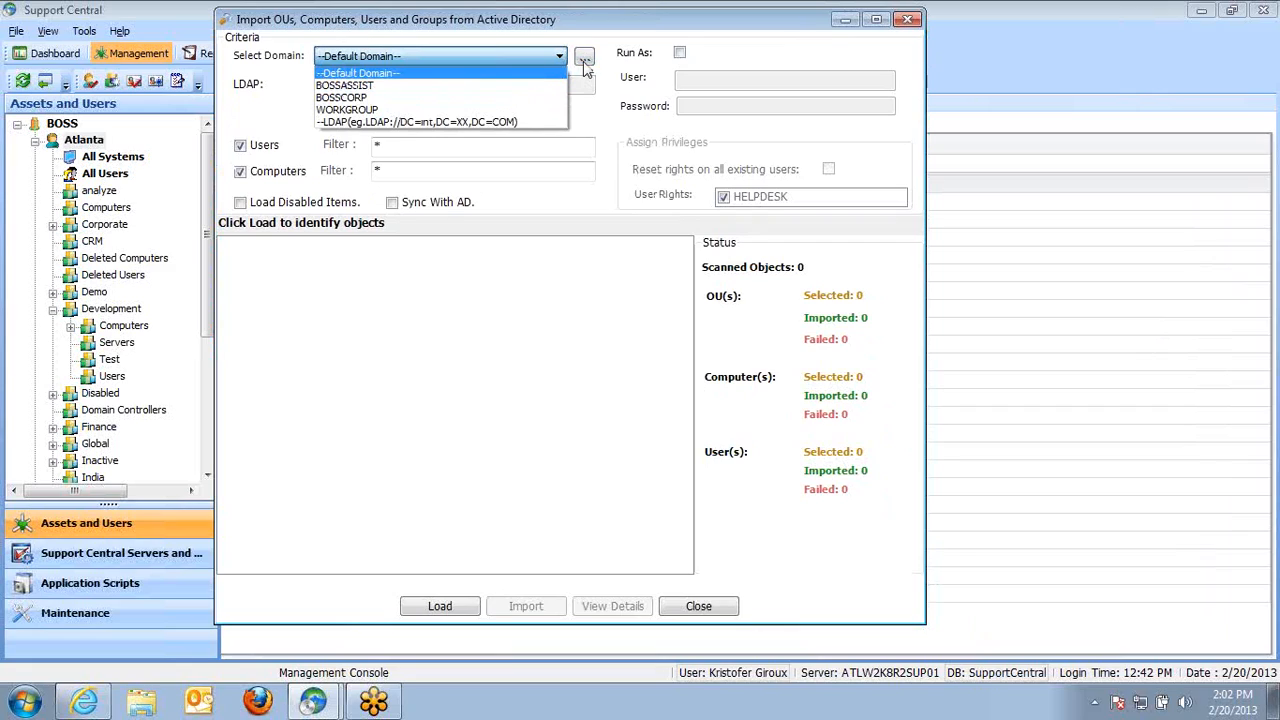
left_click(372, 100)
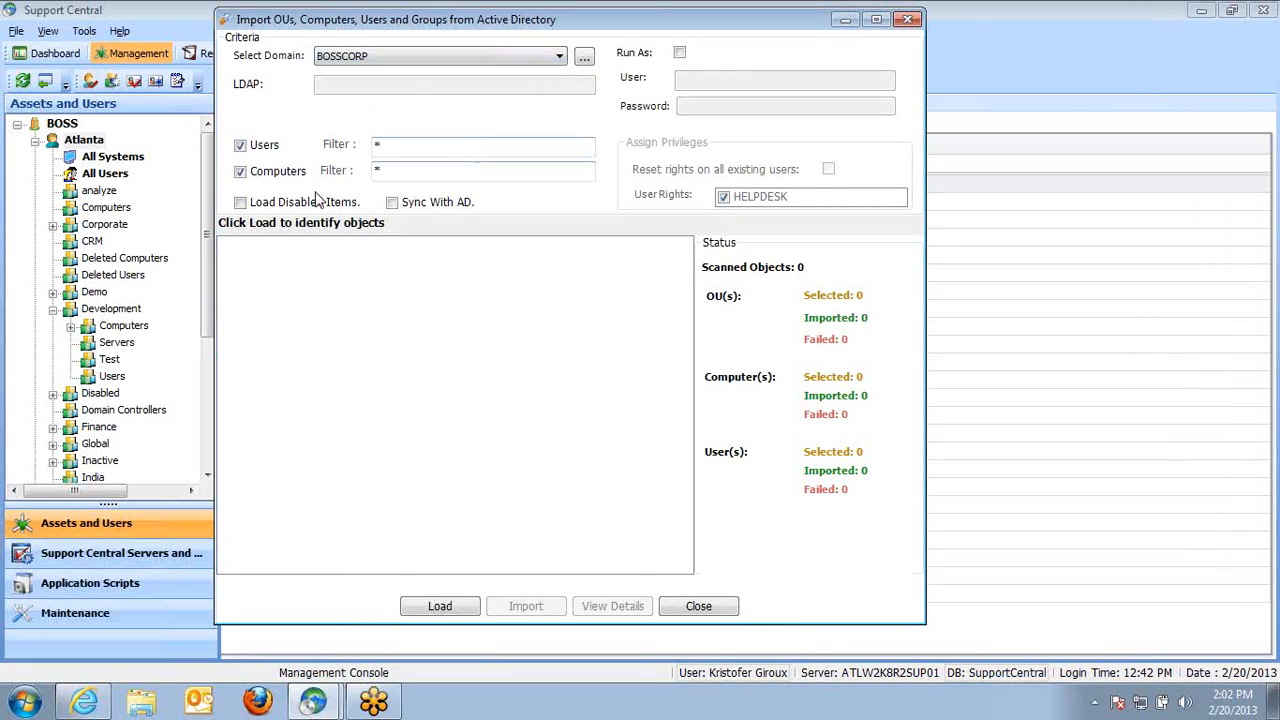
Enable Sync With AD, exclude computers, filter users by the administrator's first name, and load matching objects
left_click(392, 202)
left_click(240, 173)
left_click(407, 148)
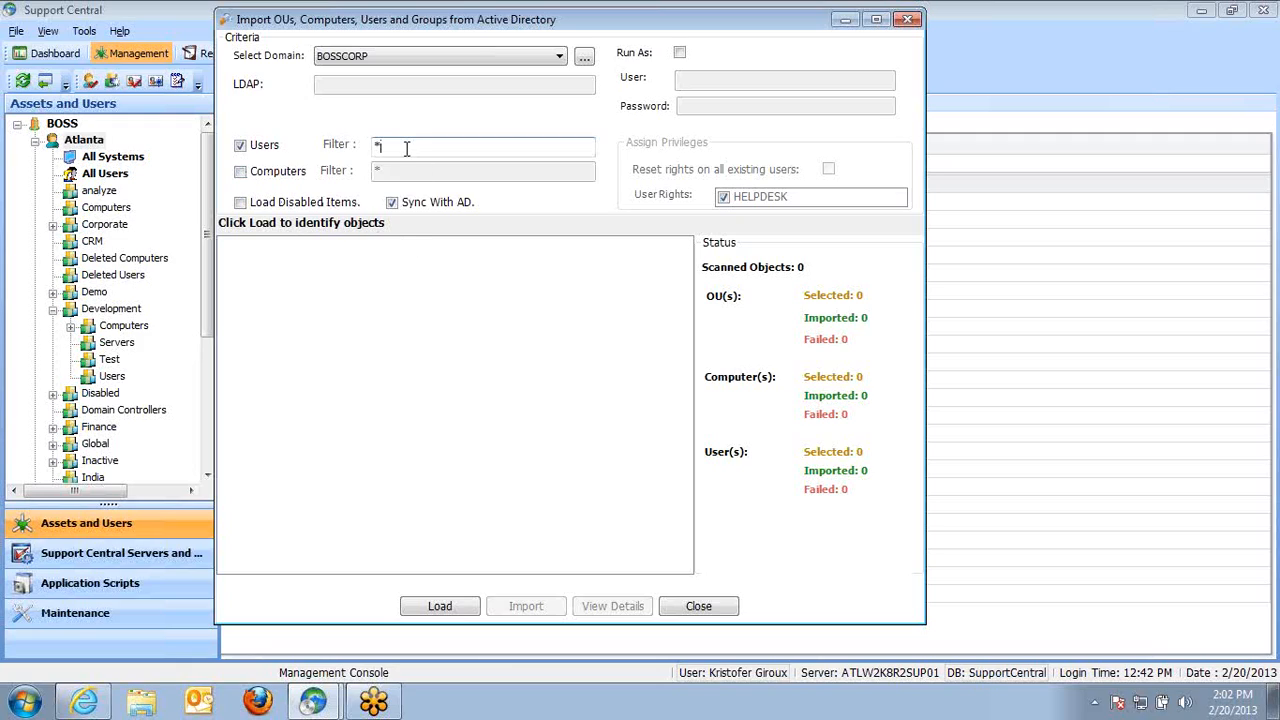
type("kris*")
left_click(440, 606)
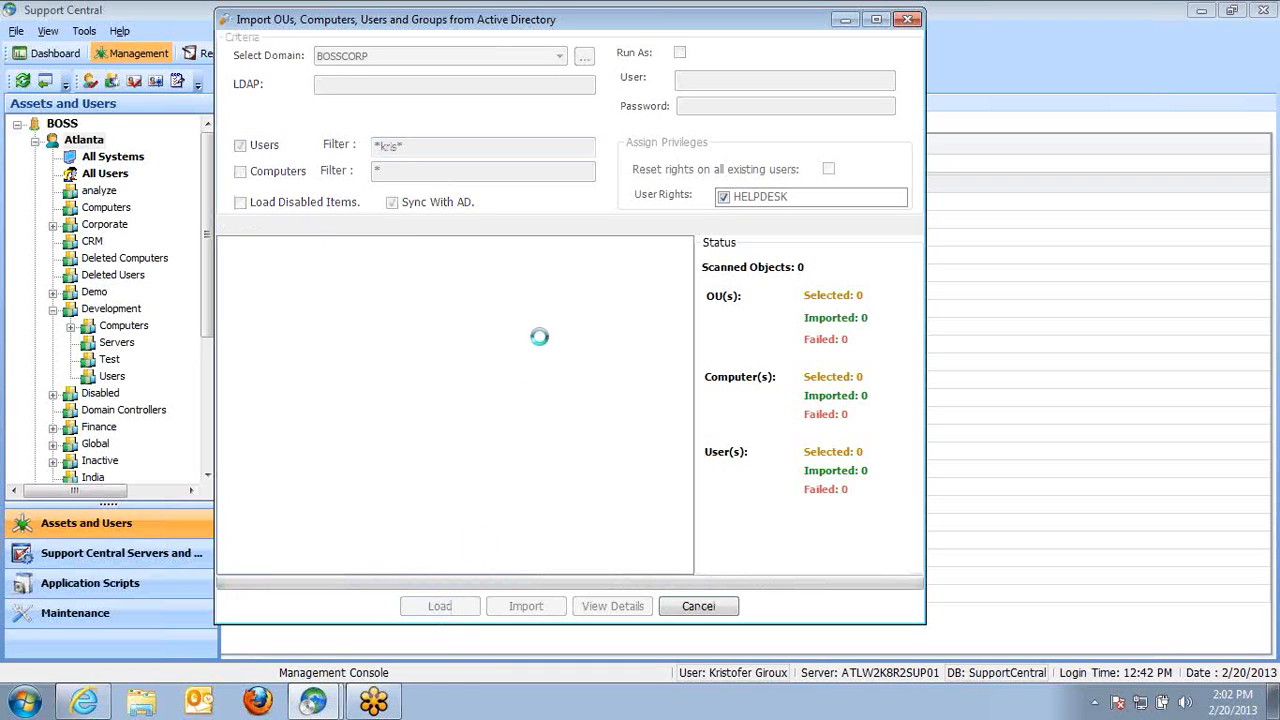
Select the test user under Testing and close the import dialog without importing
left_click(299, 396)
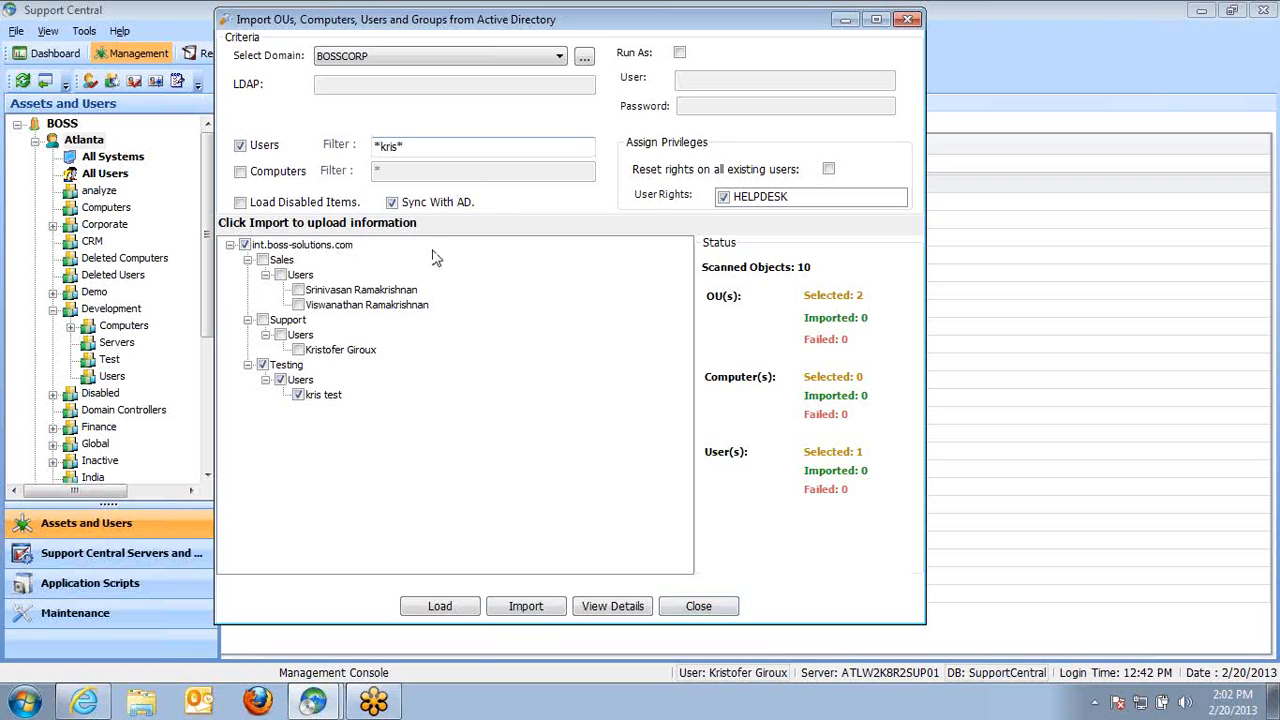
left_click(698, 607)
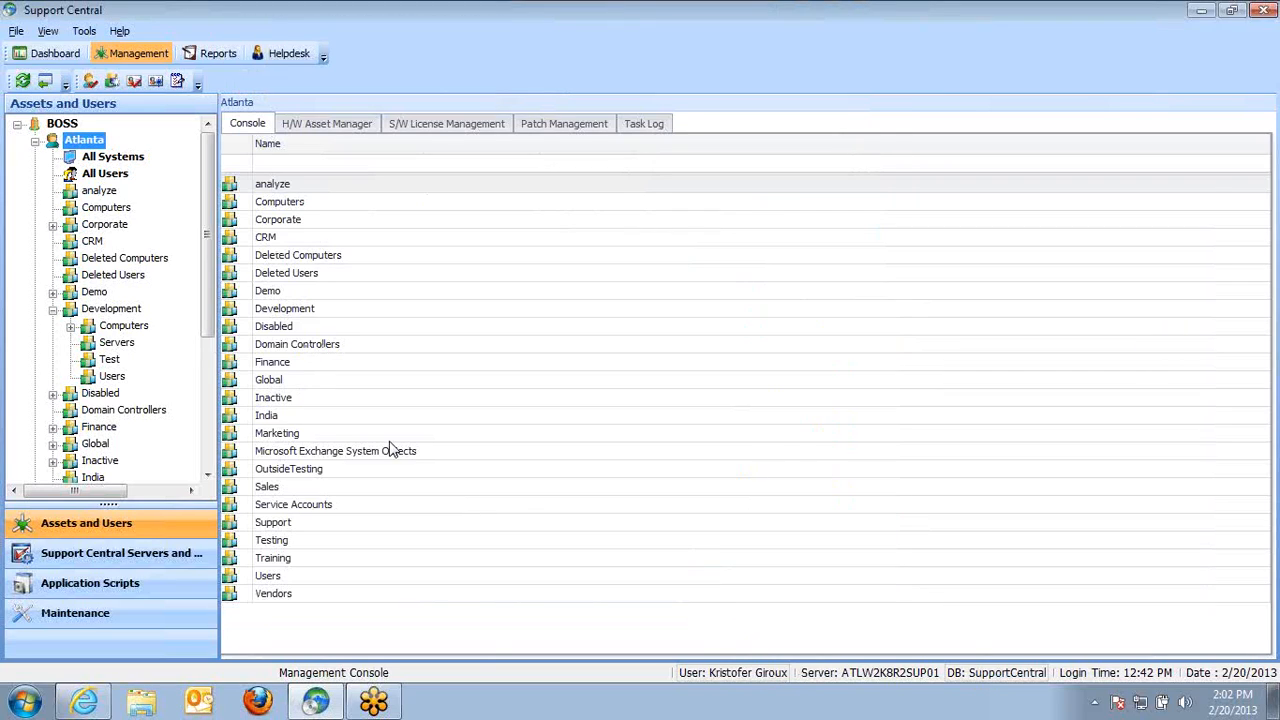
Open a new user form in the Development Users folder
left_click(109, 376)
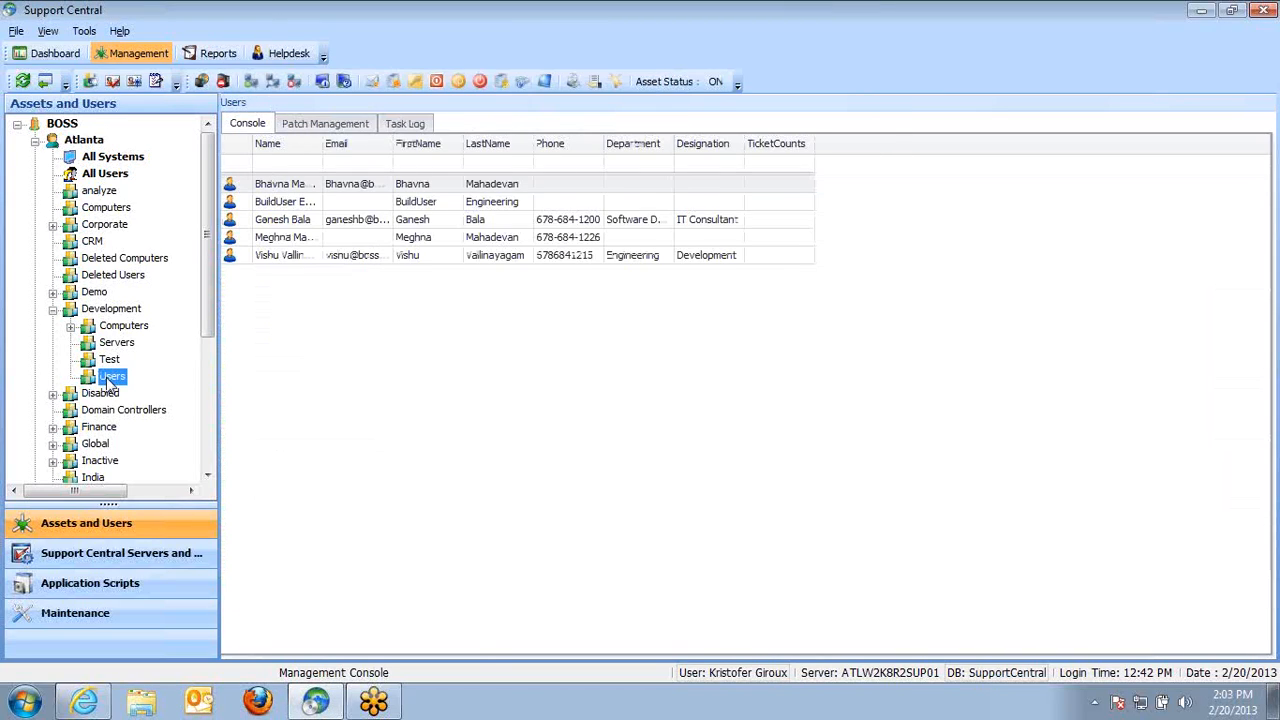
right_click(270, 342)
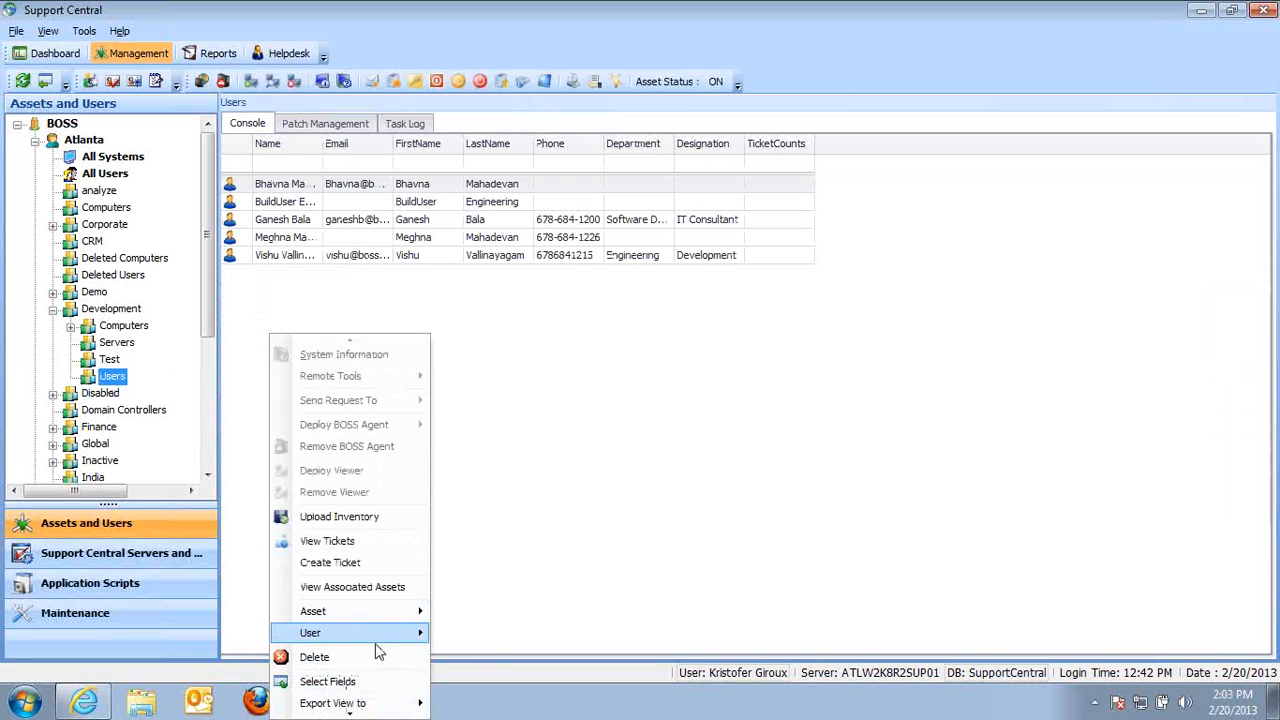
mouse_move(373, 633)
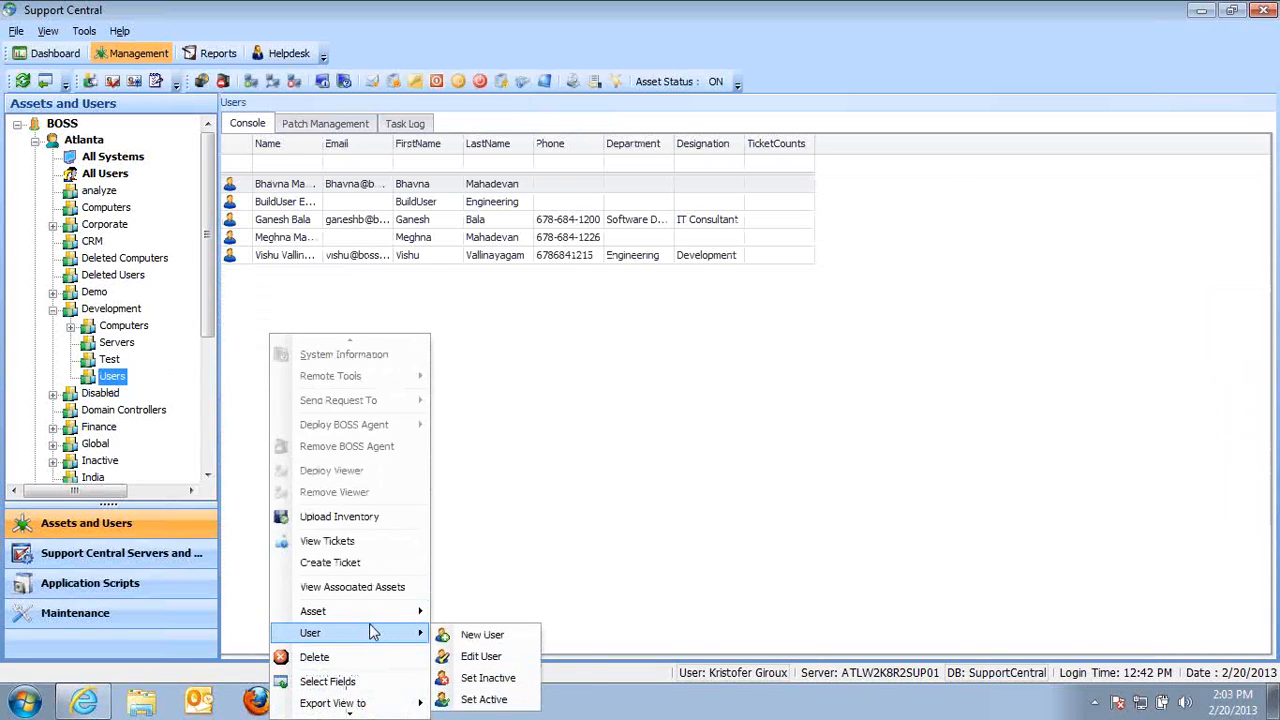
left_click(480, 634)
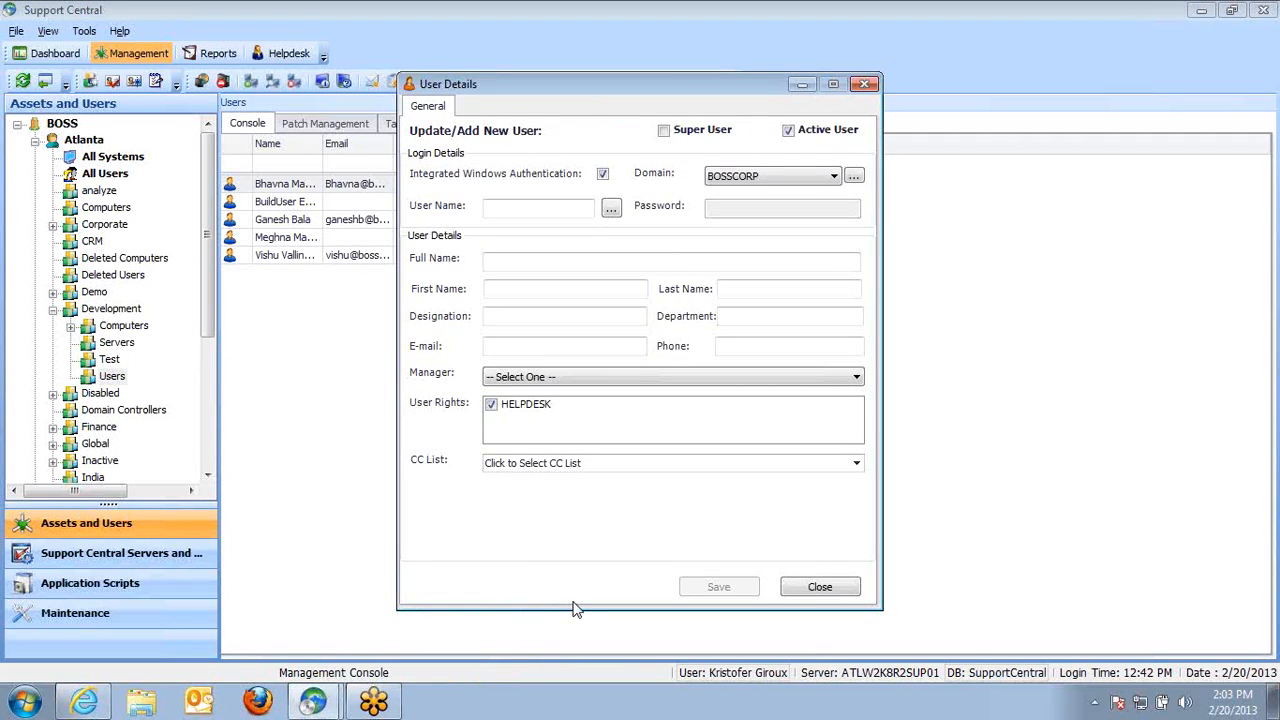
Search the BOSSCORP domain user list by the administrator's first name
left_click(610, 208)
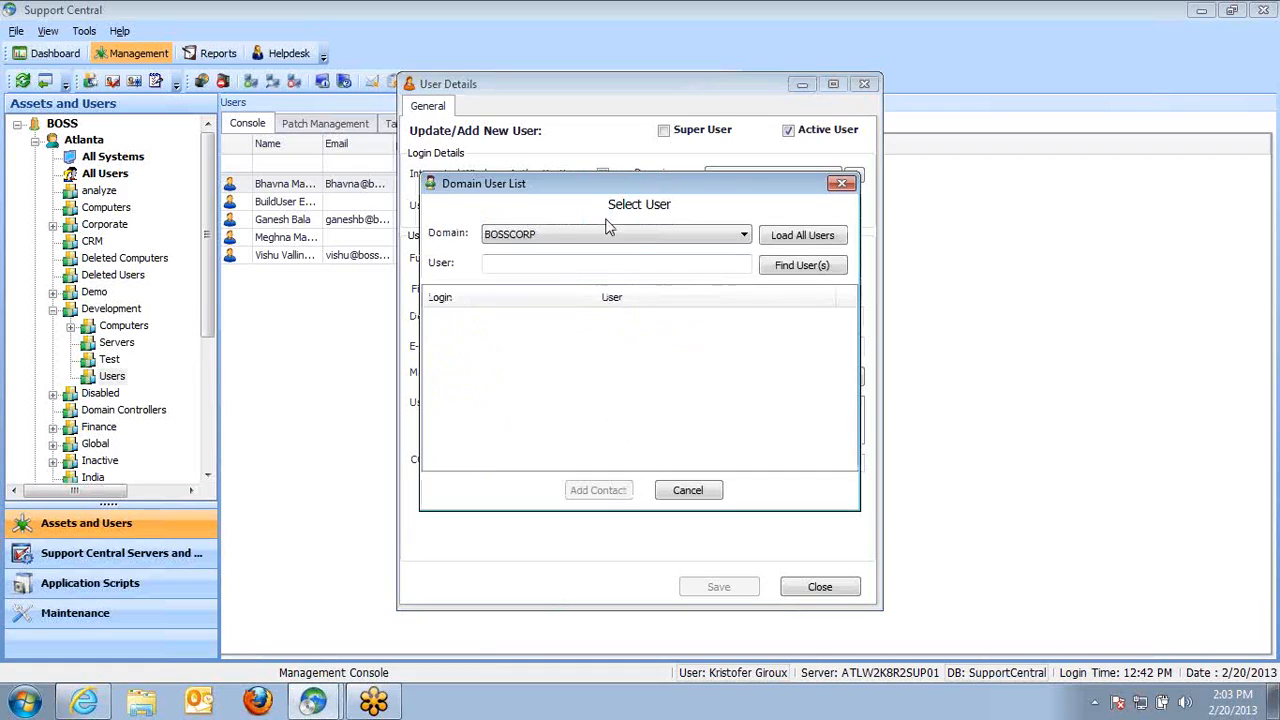
left_click(630, 265)
type("kris")
left_click(786, 264)
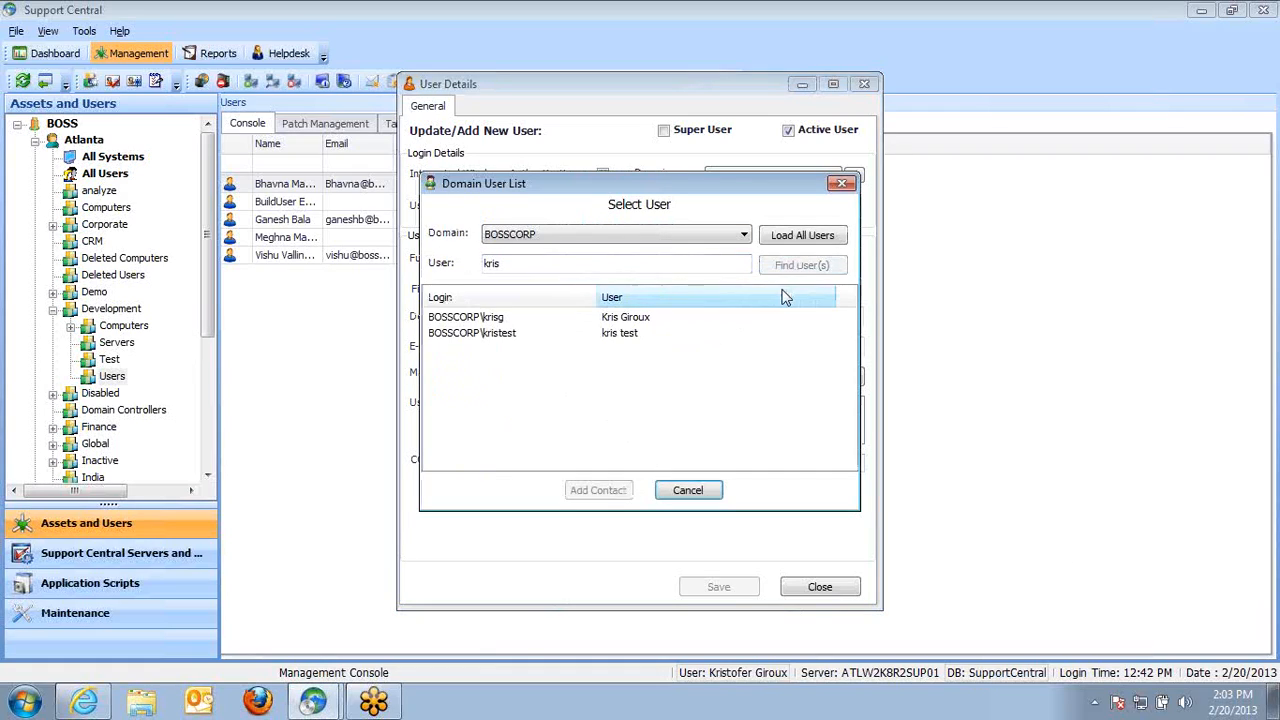
Select the test user account, then cancel the domain list and close the user form
left_click(475, 333)
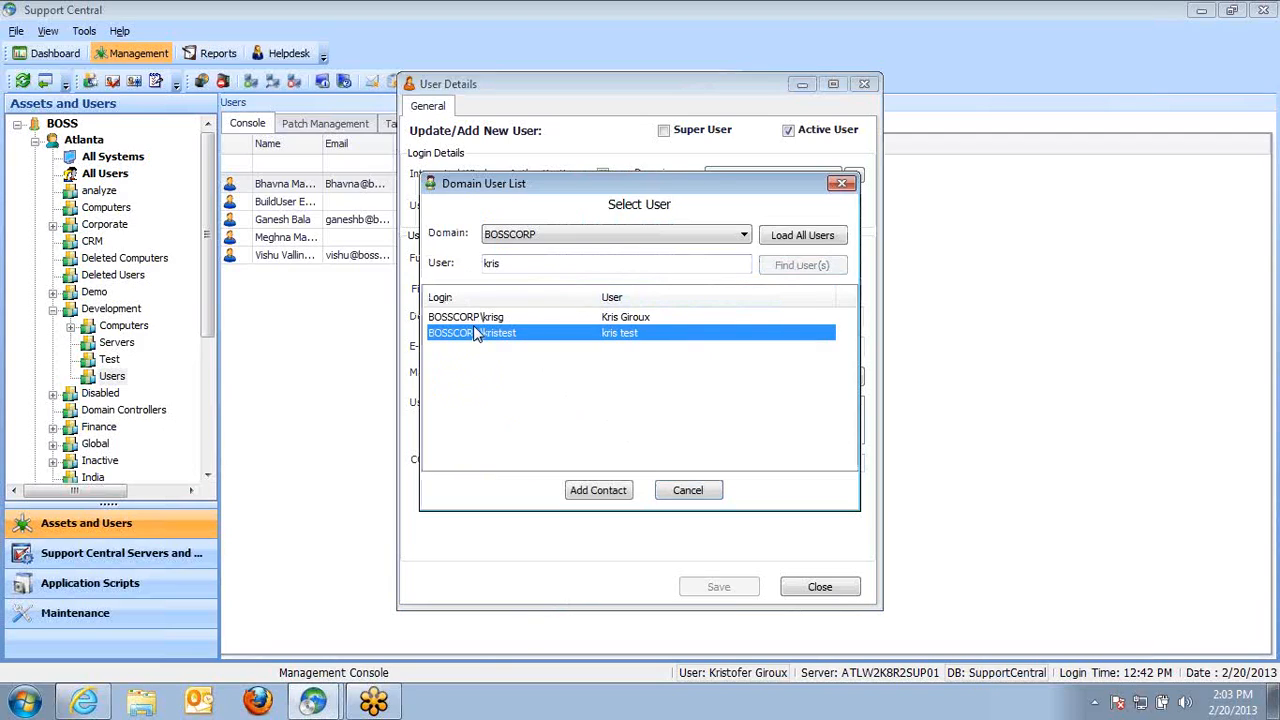
left_click(686, 490)
left_click(815, 586)
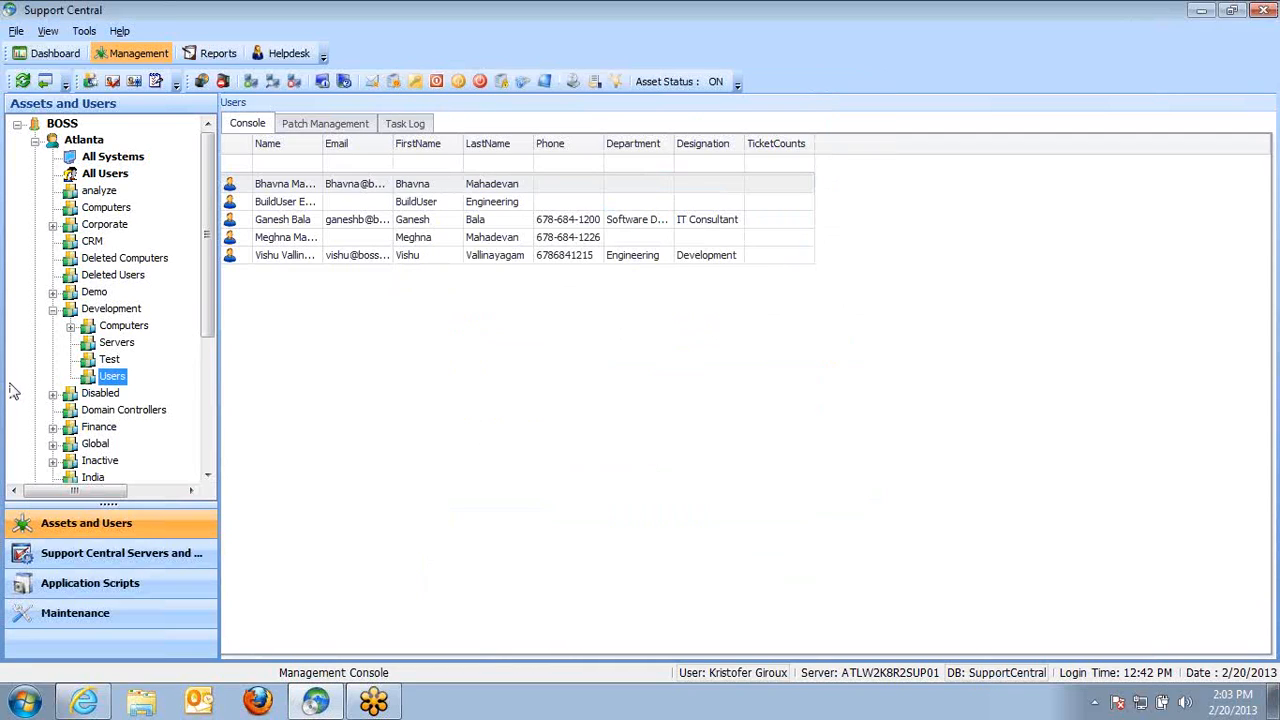
Open a new asset form in the Development Test folder, enter HOstname as asset name, and close it
left_click(108, 362)
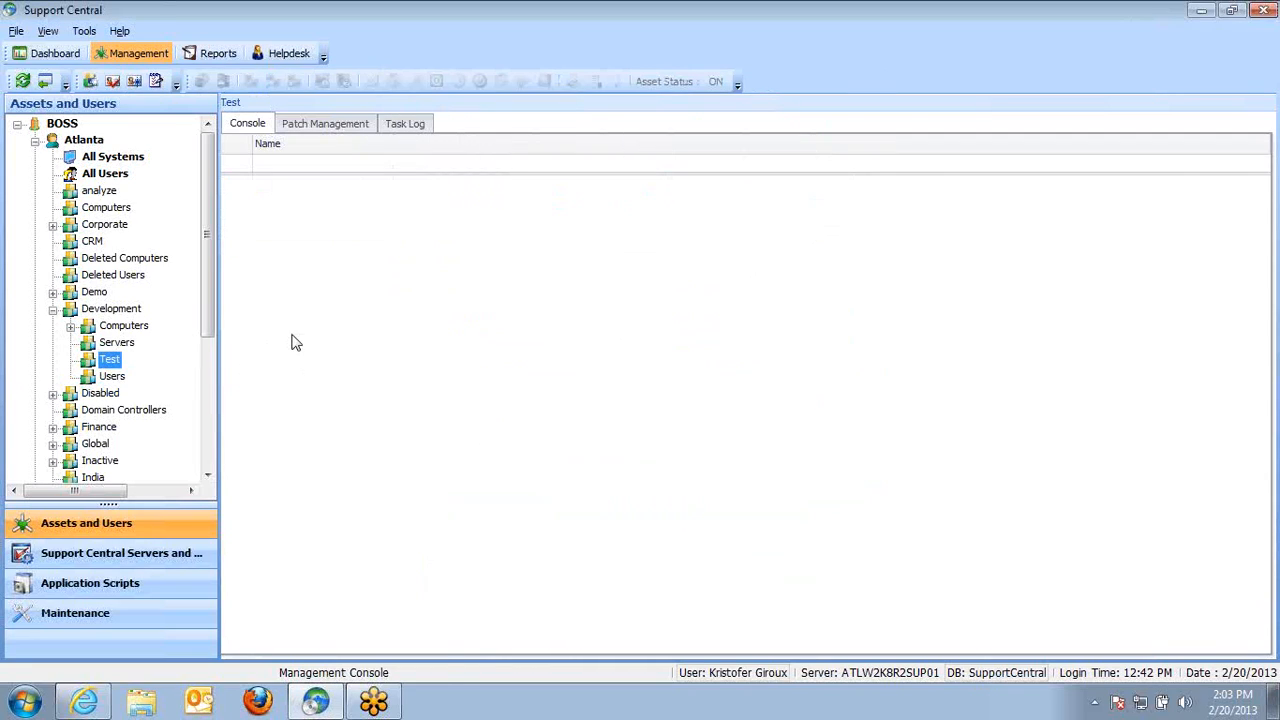
right_click(292, 340)
mouse_move(432, 613)
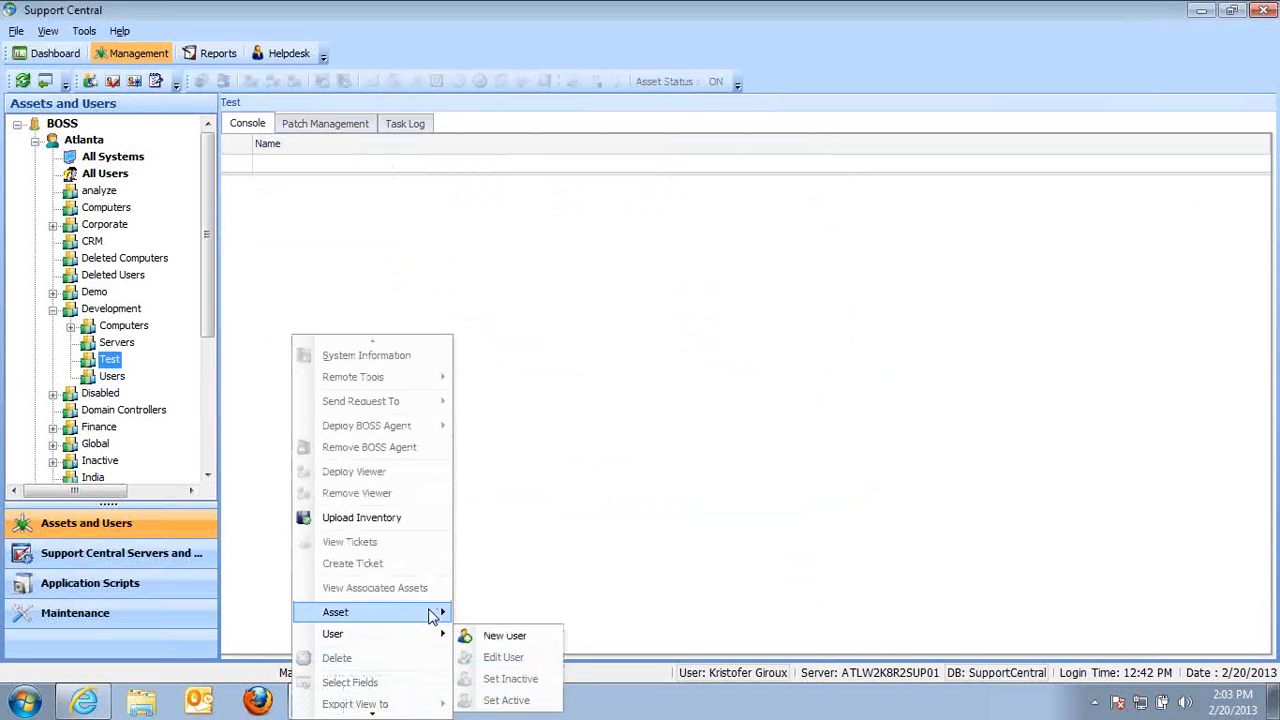
left_click(529, 612)
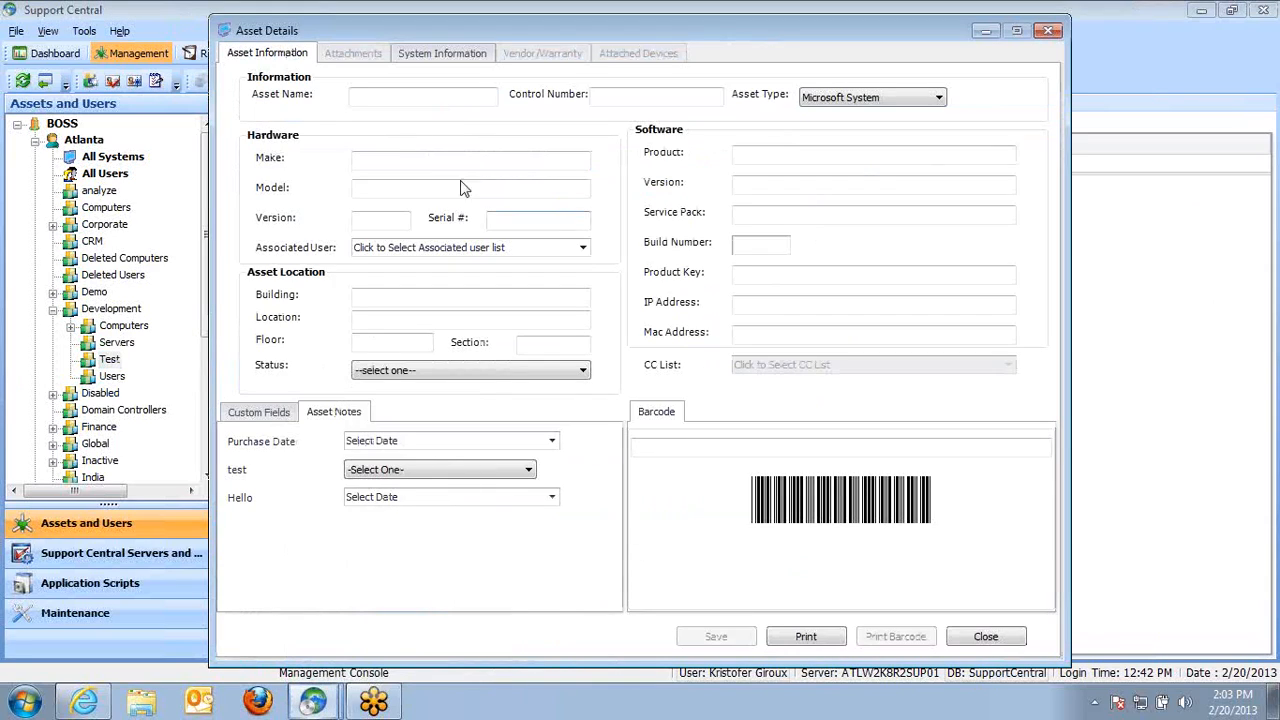
left_click(408, 98)
type("HOstname")
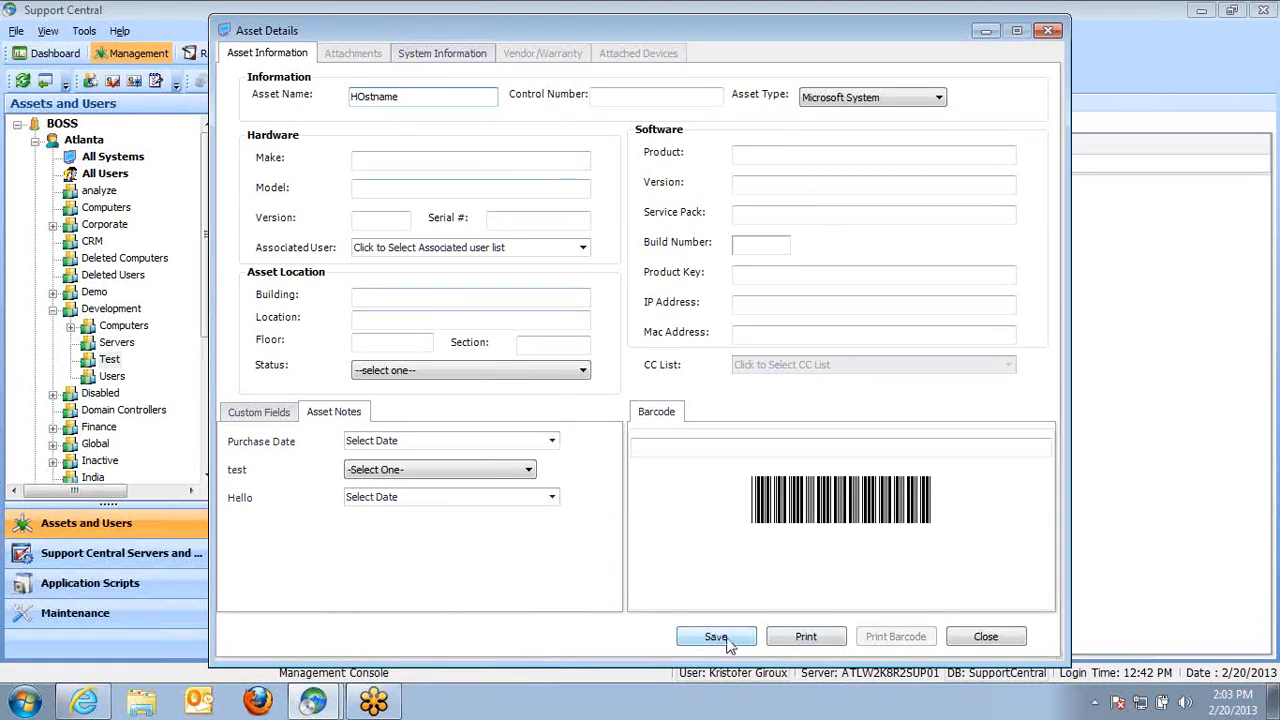
left_click(980, 637)
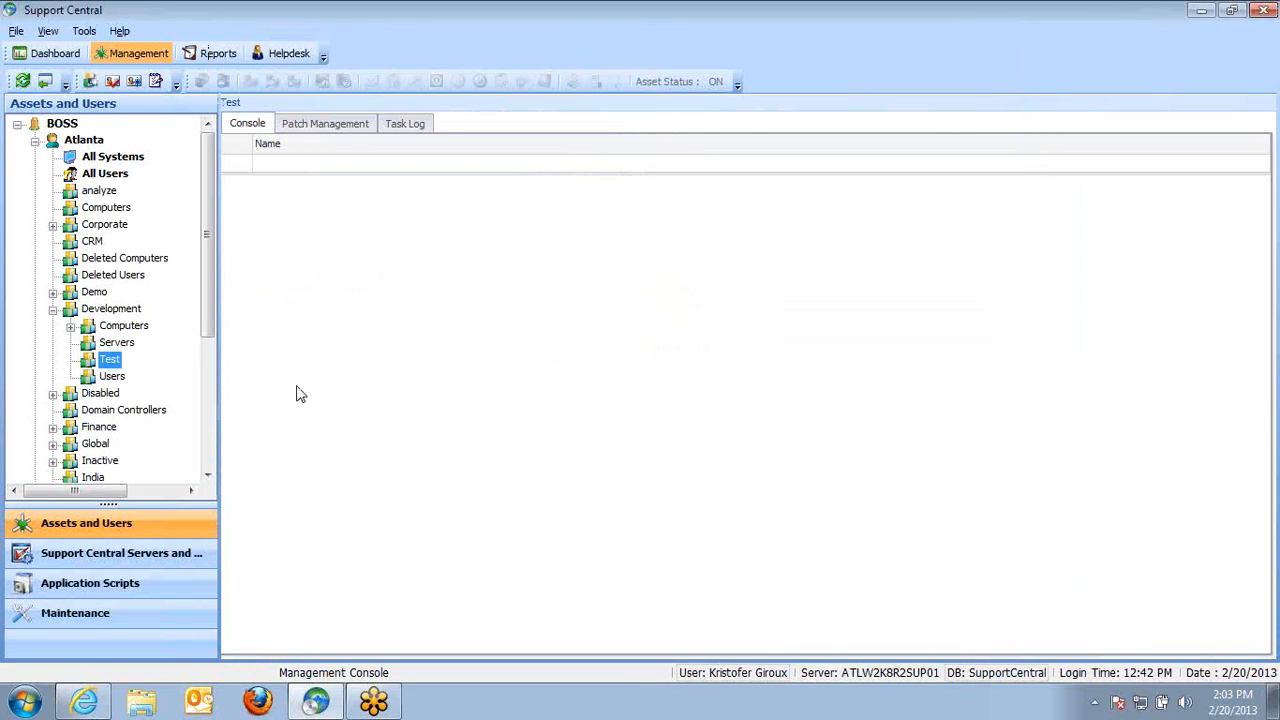
Open the BOSS Agent service deployment for ANUP7 under All Systems
left_click(134, 160)
left_click(280, 218)
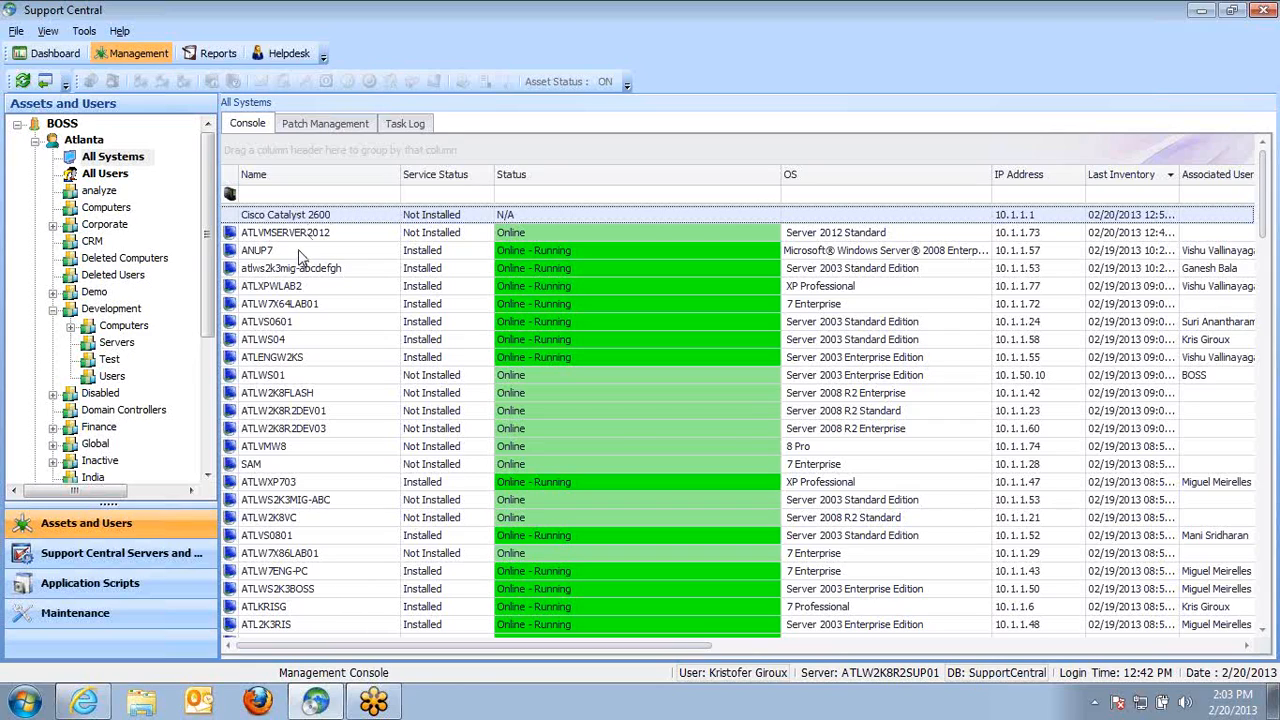
left_click(297, 251)
right_click(305, 252)
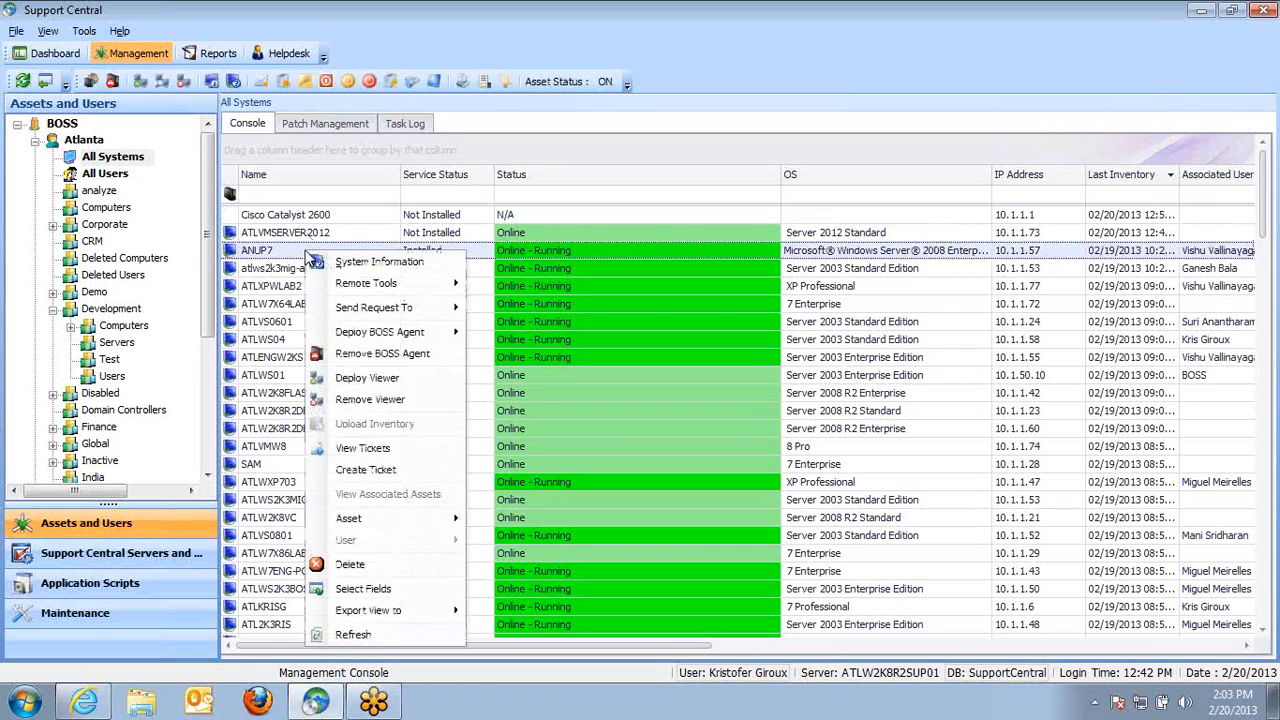
mouse_move(390, 338)
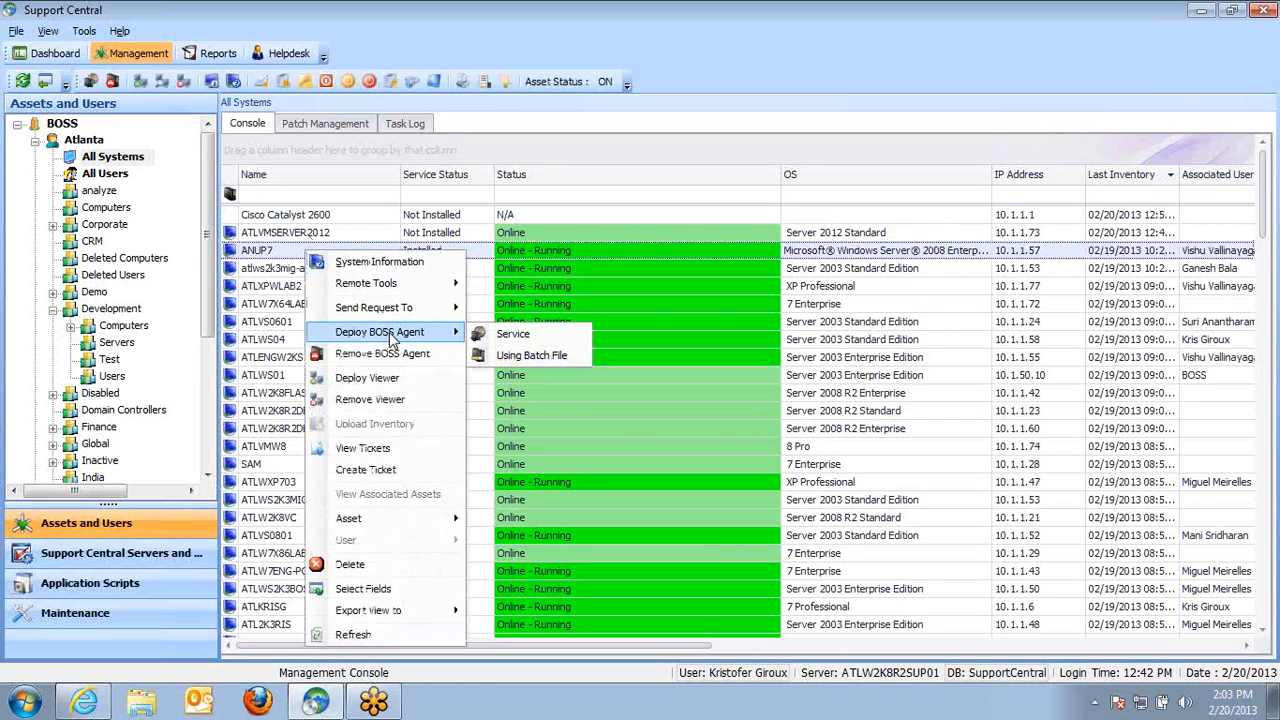
left_click(512, 336)
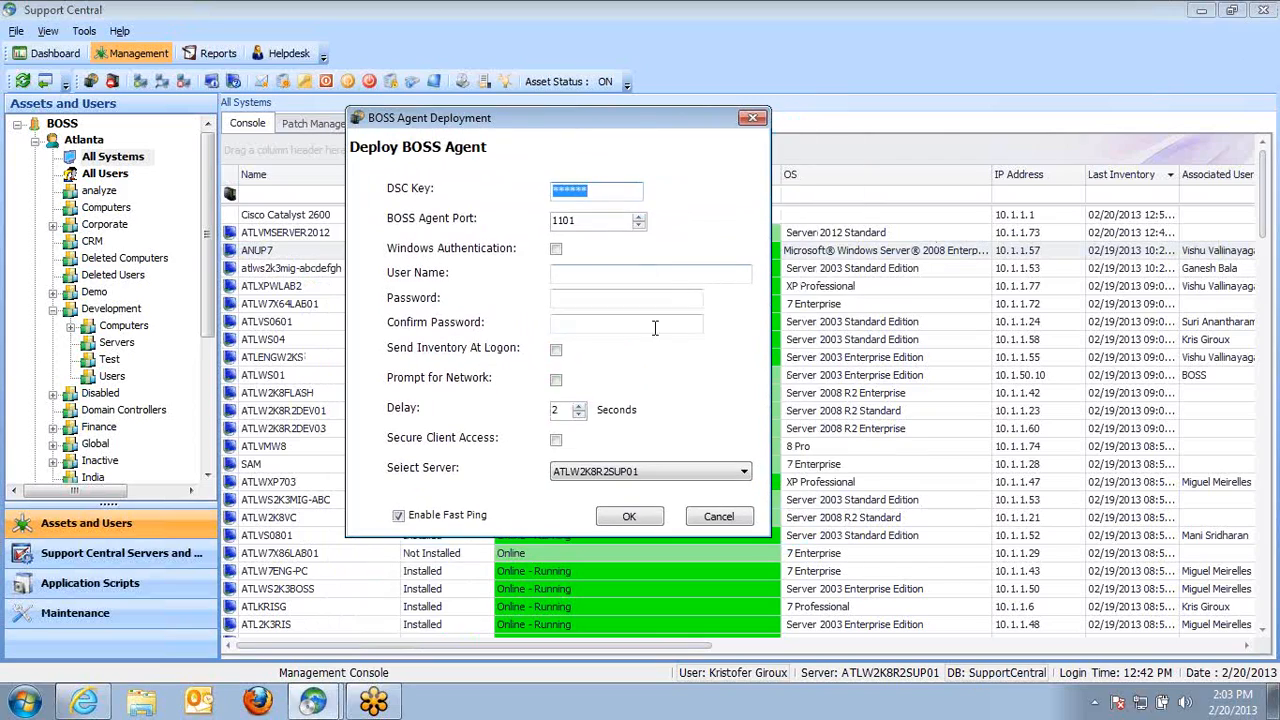
Toggle Windows Authentication and Send Inventory At Logon in the agent deployment, then cancel it
left_click(556, 249)
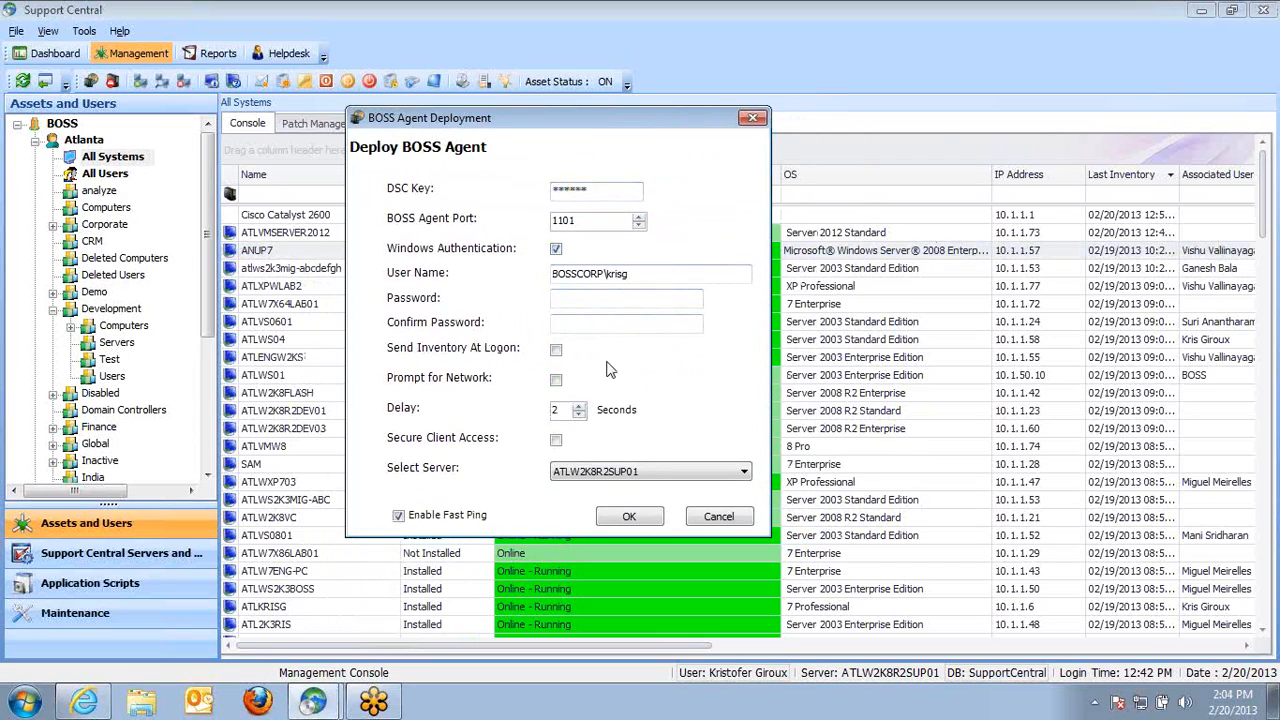
left_click(608, 302)
left_click(557, 350)
left_click(556, 249)
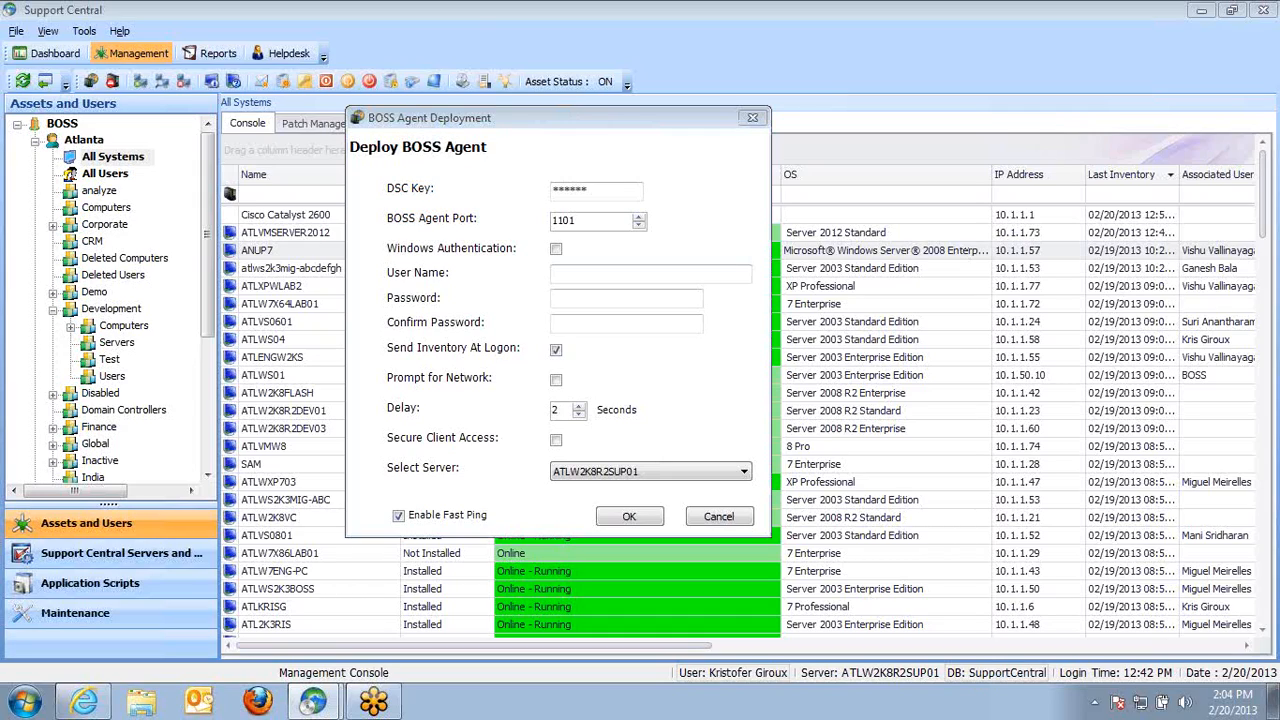
left_click(718, 517)
Send a Deploy Package request to ANUP7
right_click(304, 256)
mouse_move(420, 310)
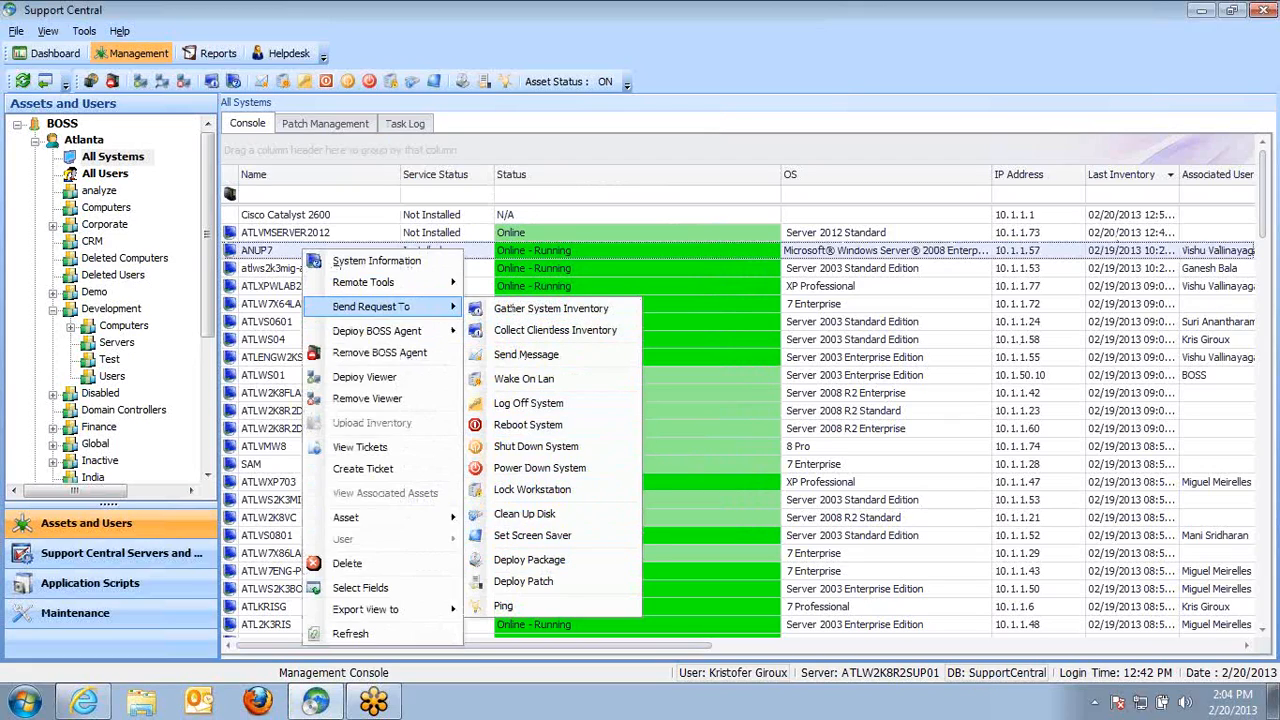
left_click(529, 560)
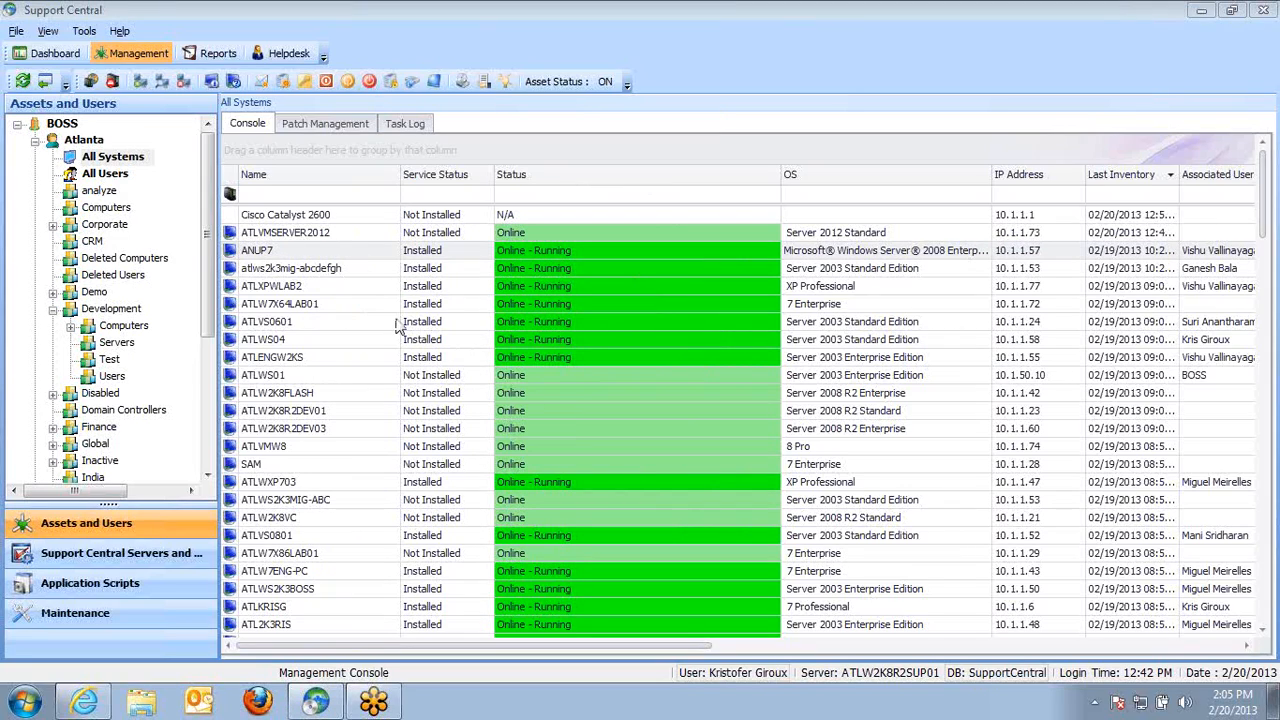
Send a Collect Clientless Inventory request to ATLVMSERVER2012 and acknowledge the queued message
left_click(352, 270)
left_click(354, 216)
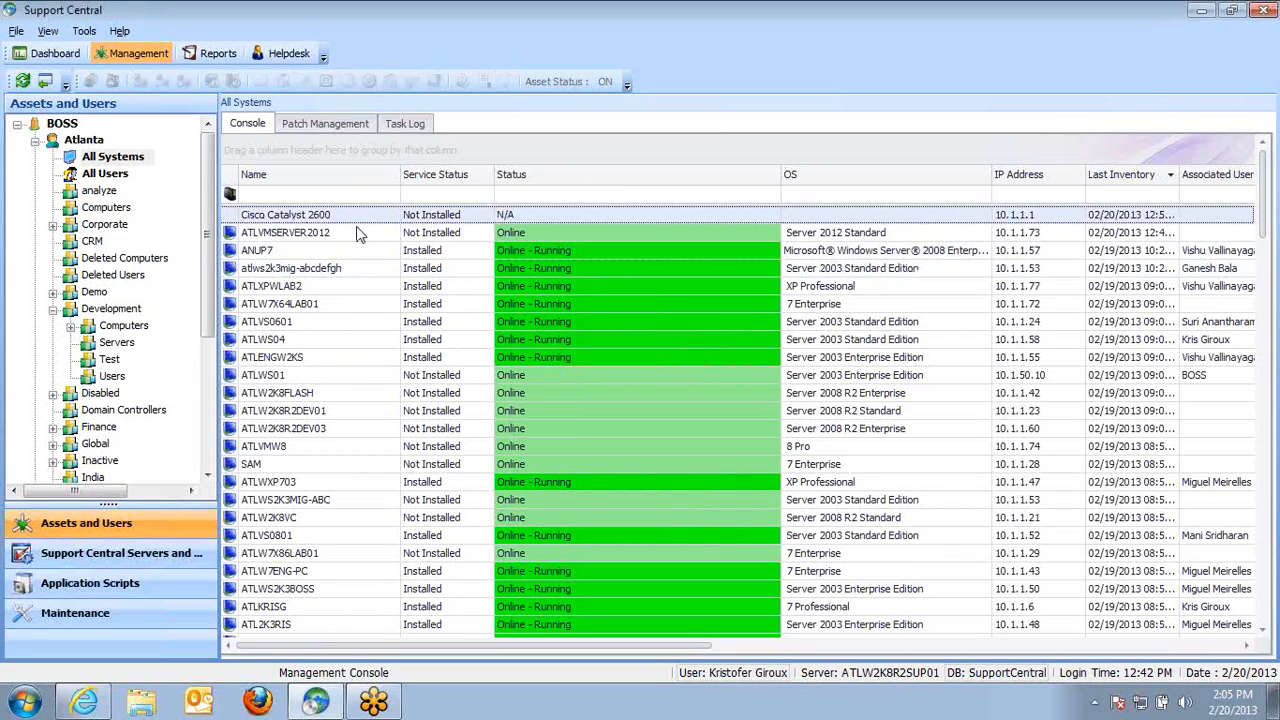
right_click(357, 236)
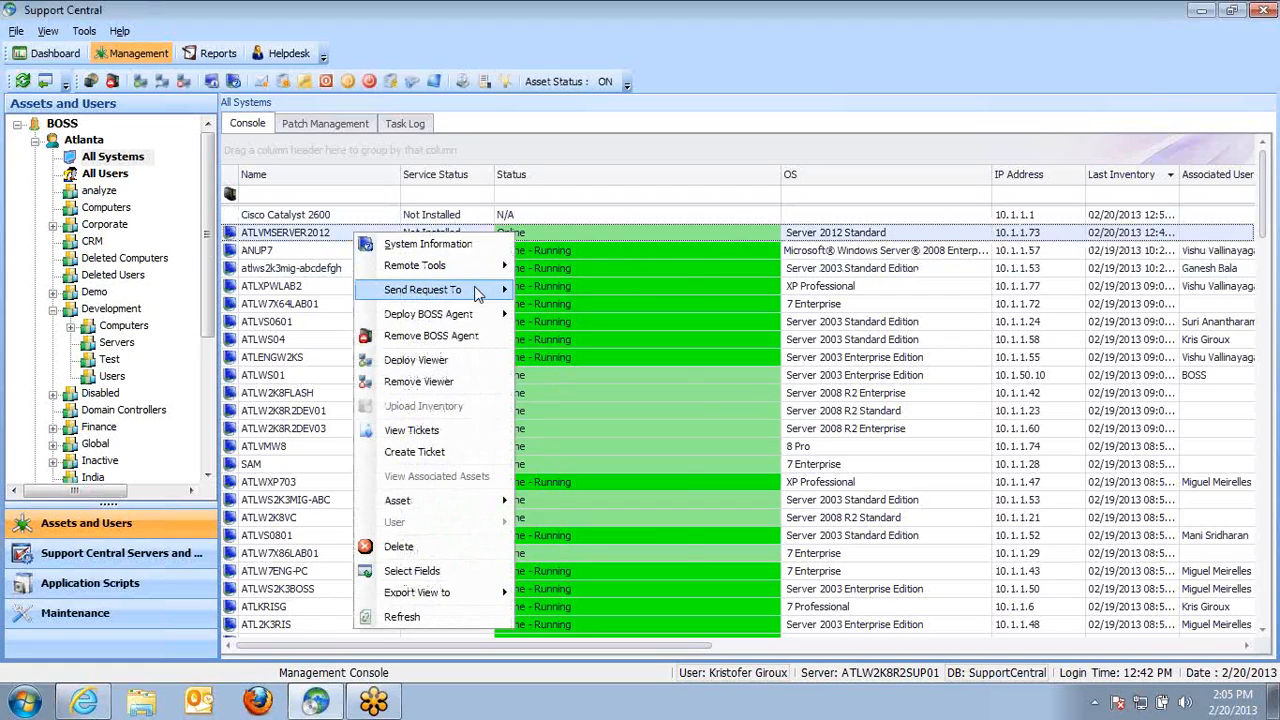
mouse_move(477, 292)
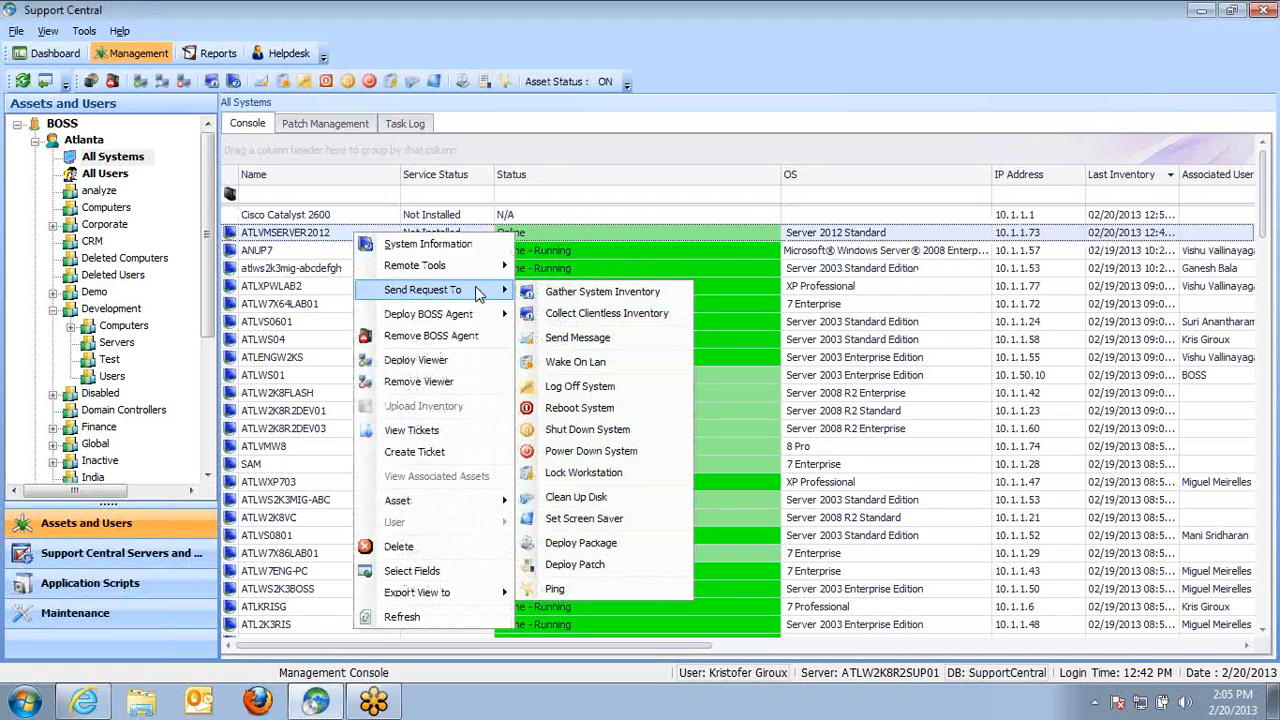
mouse_move(483, 316)
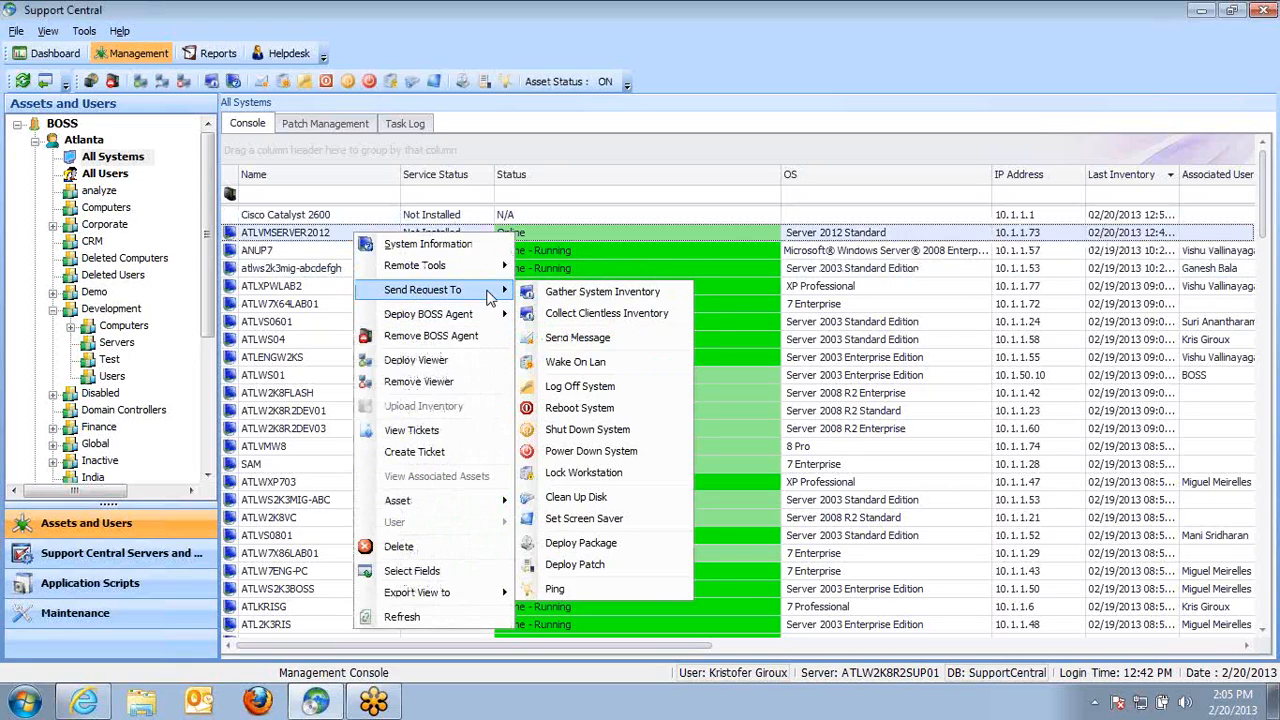
left_click(618, 316)
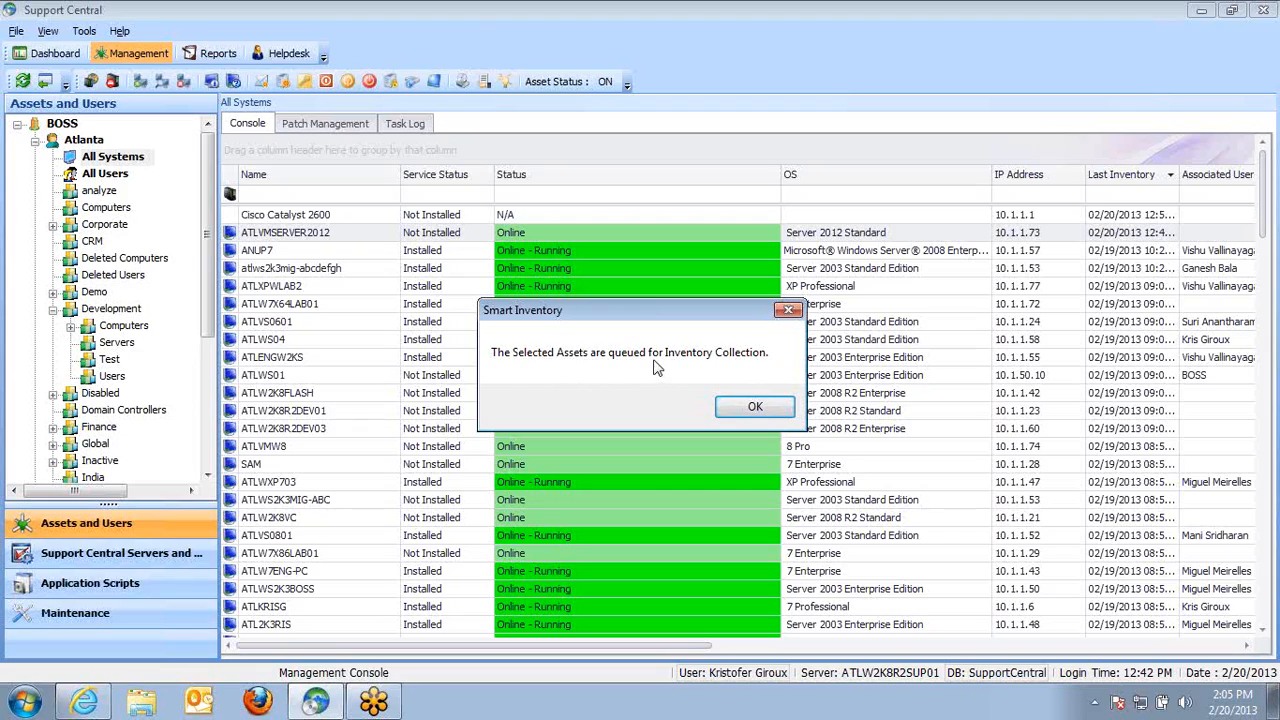
left_click(740, 410)
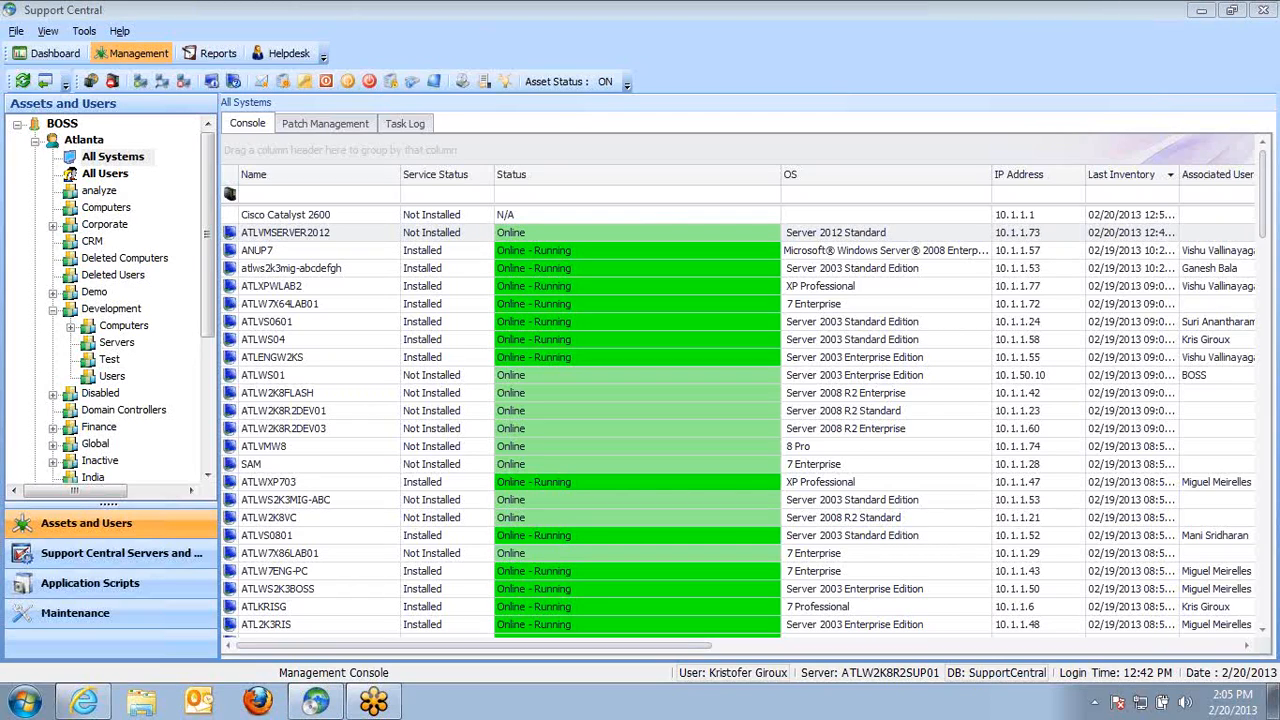
Send a Gather System Inventory request to ATLVMSERVER2012
left_click(325, 236)
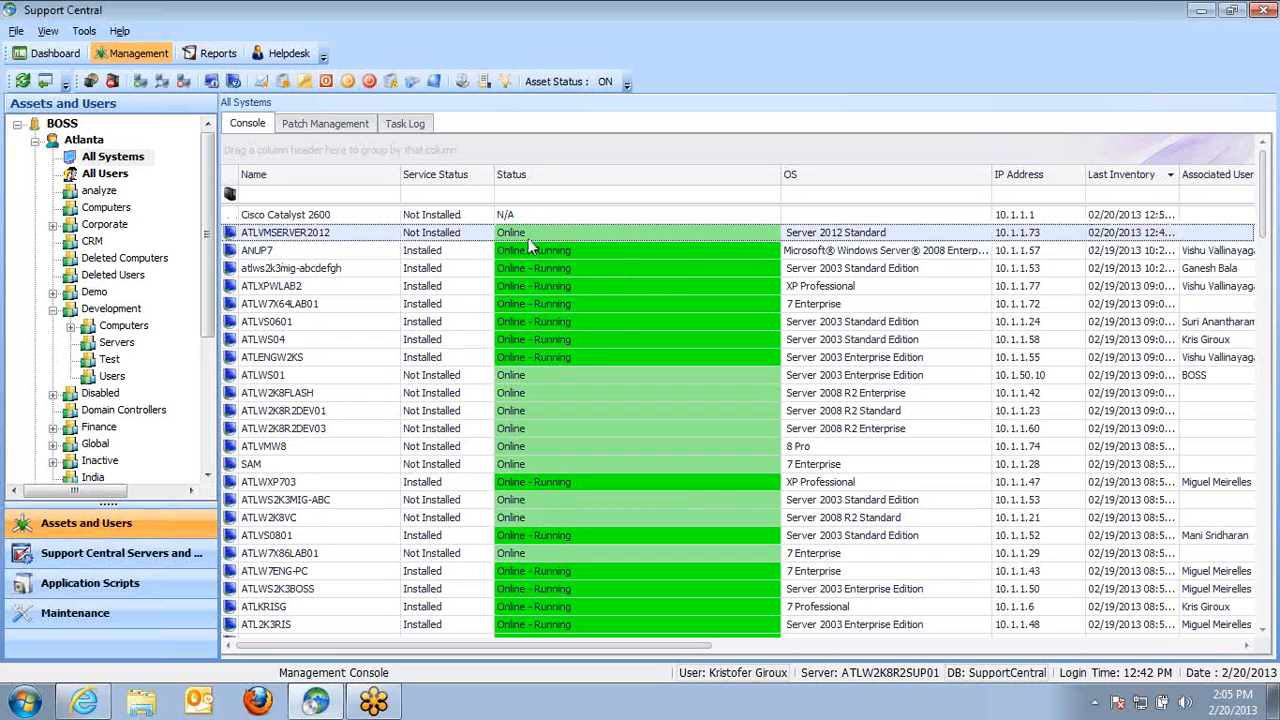
right_click(381, 232)
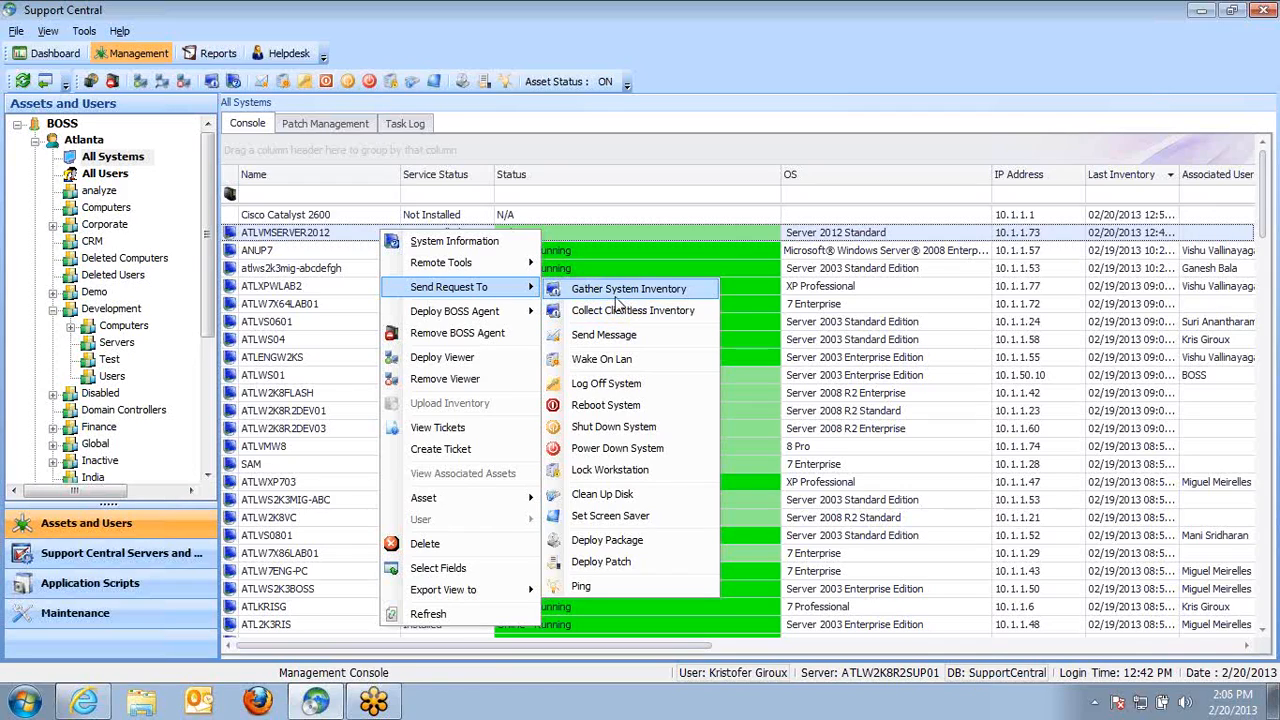
left_click(615, 289)
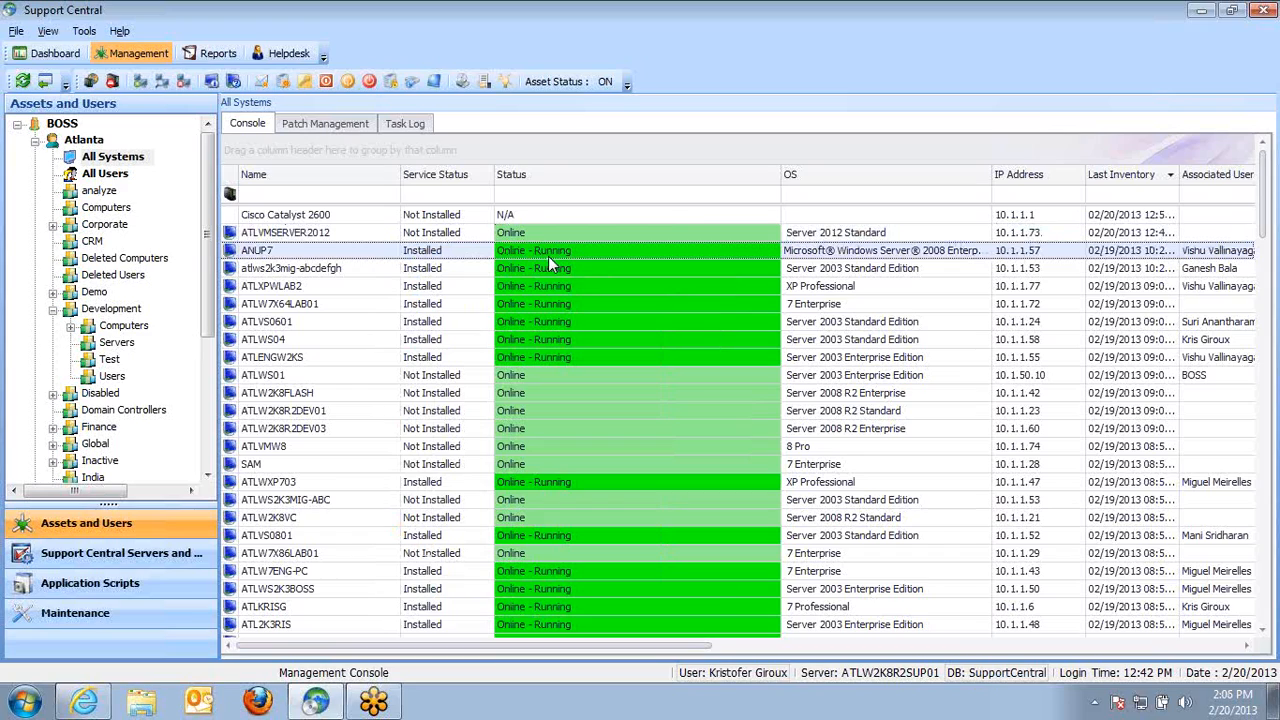
Start a Deploy Package request for ANUP7 and add the Adobe Install application
right_click(548, 256)
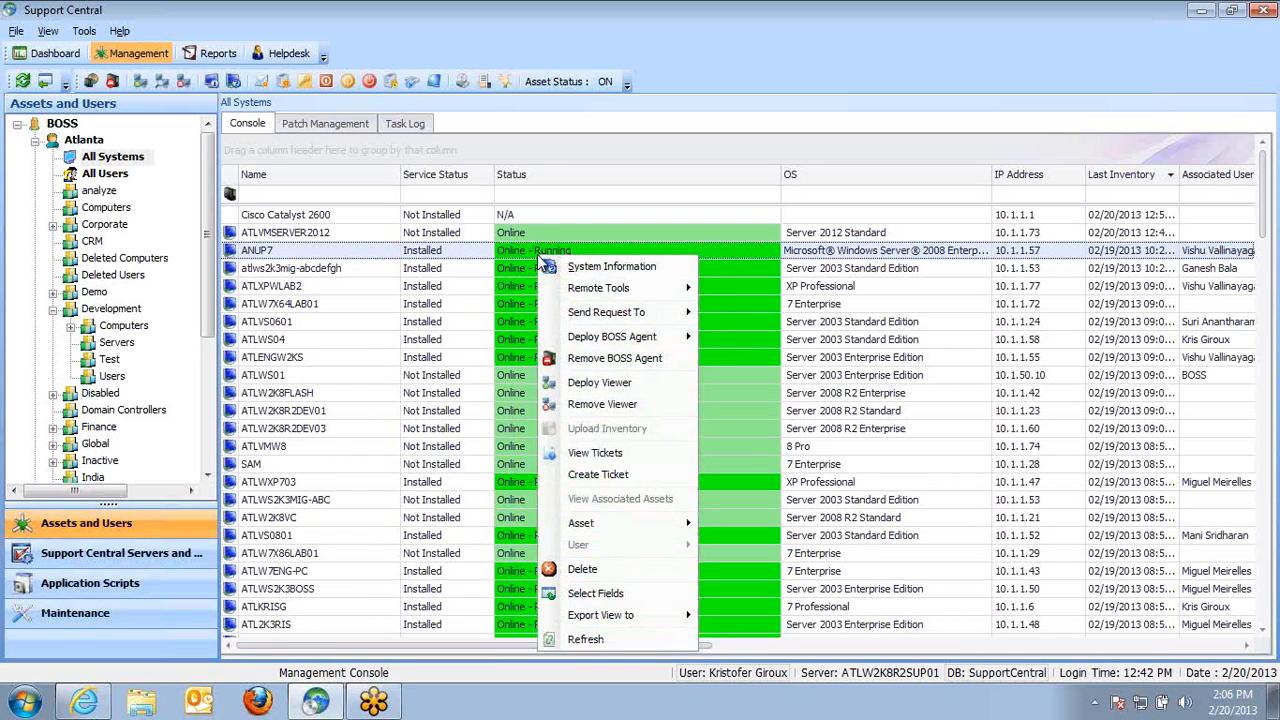
mouse_move(620, 312)
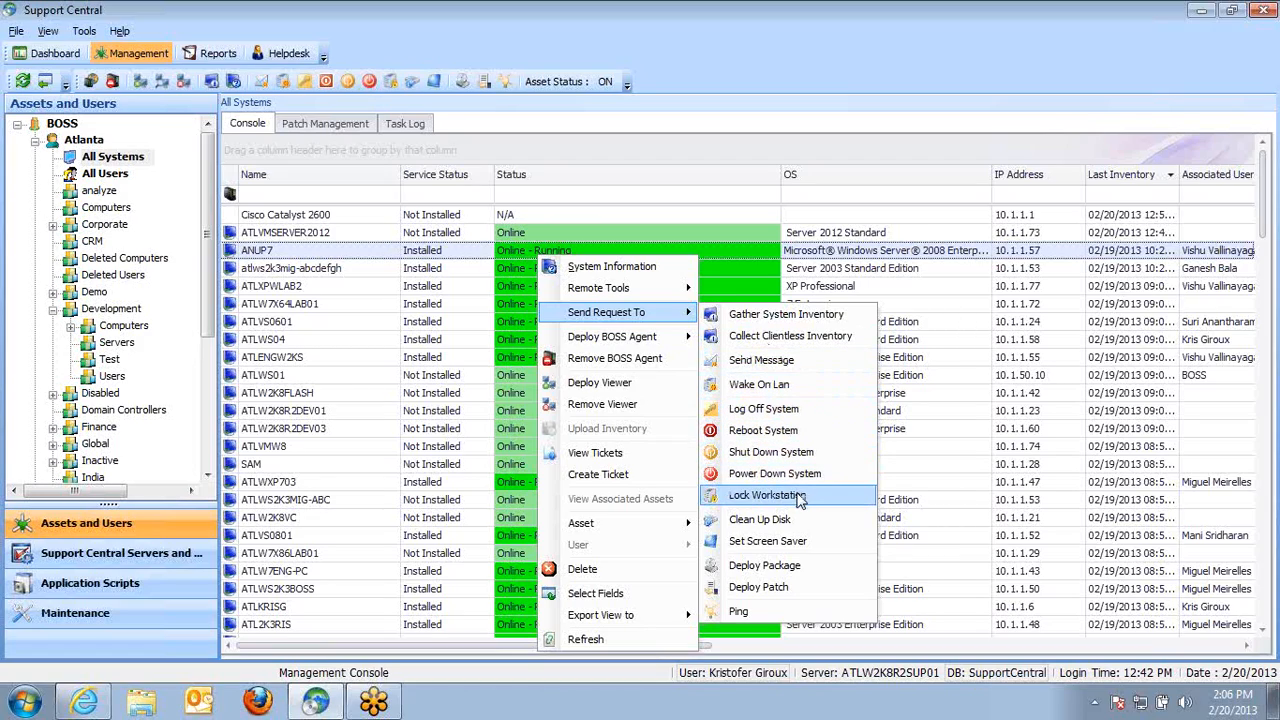
left_click(778, 566)
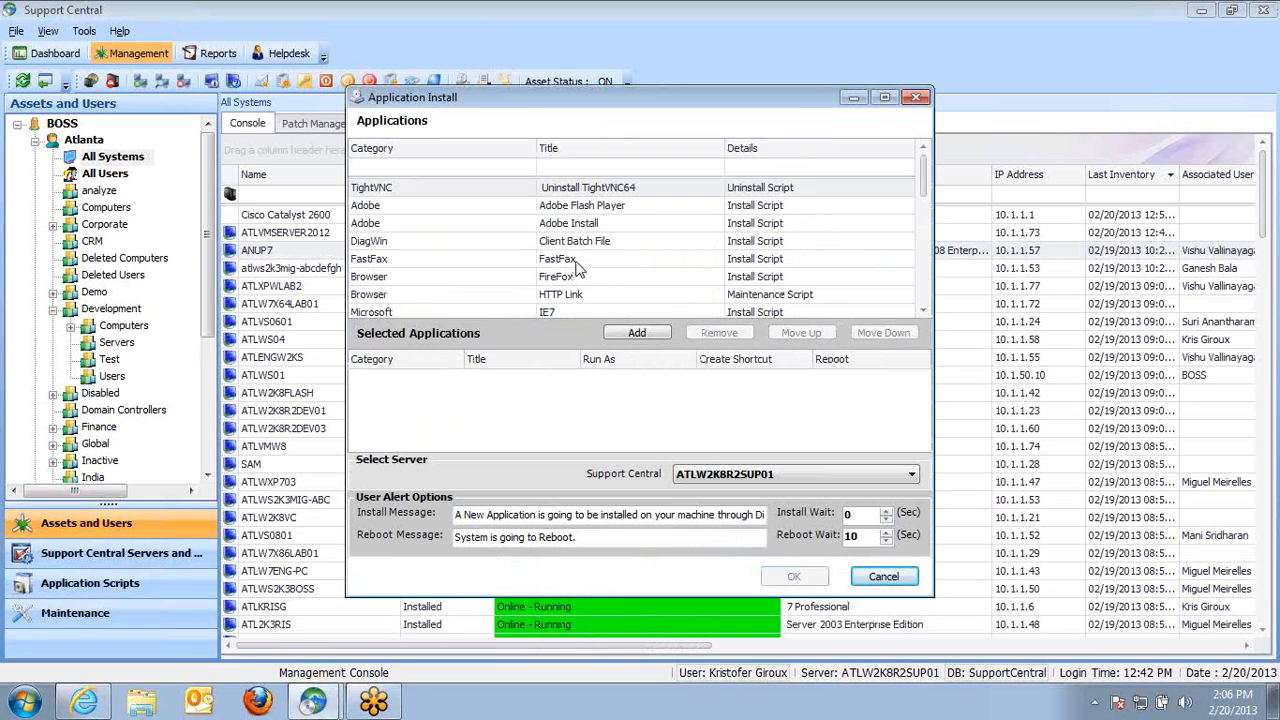
left_click(582, 225)
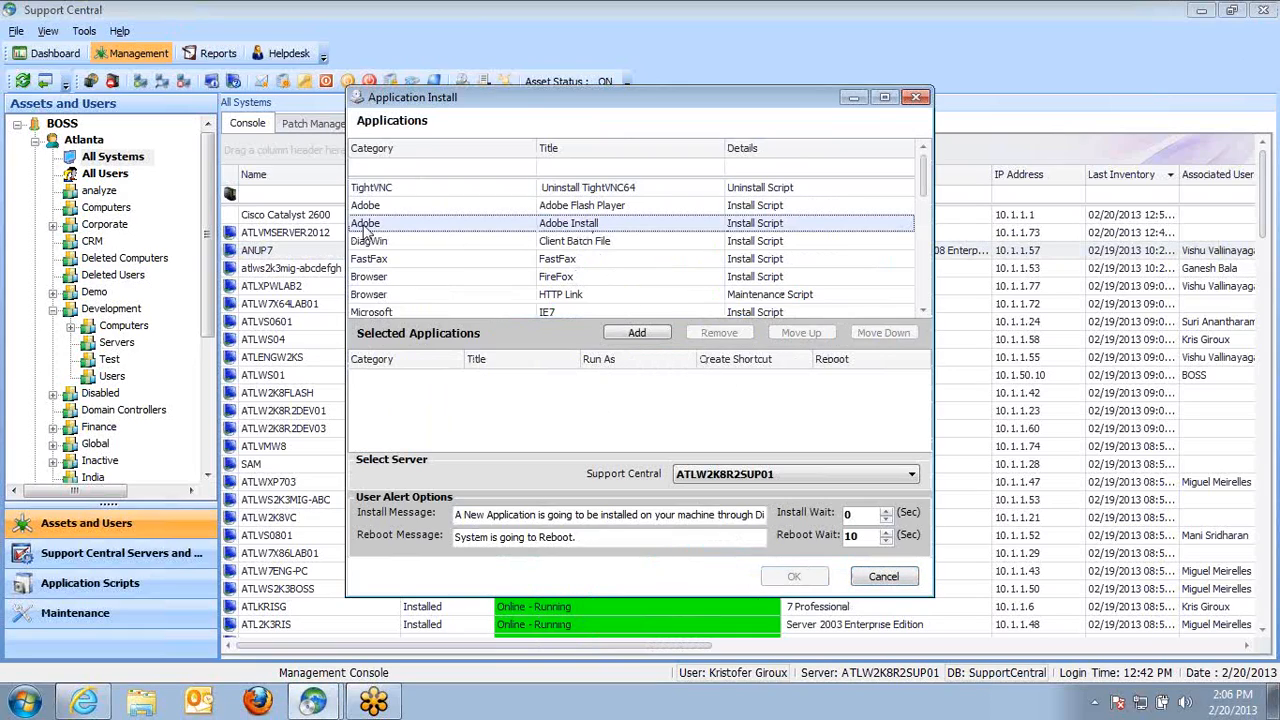
left_click(634, 333)
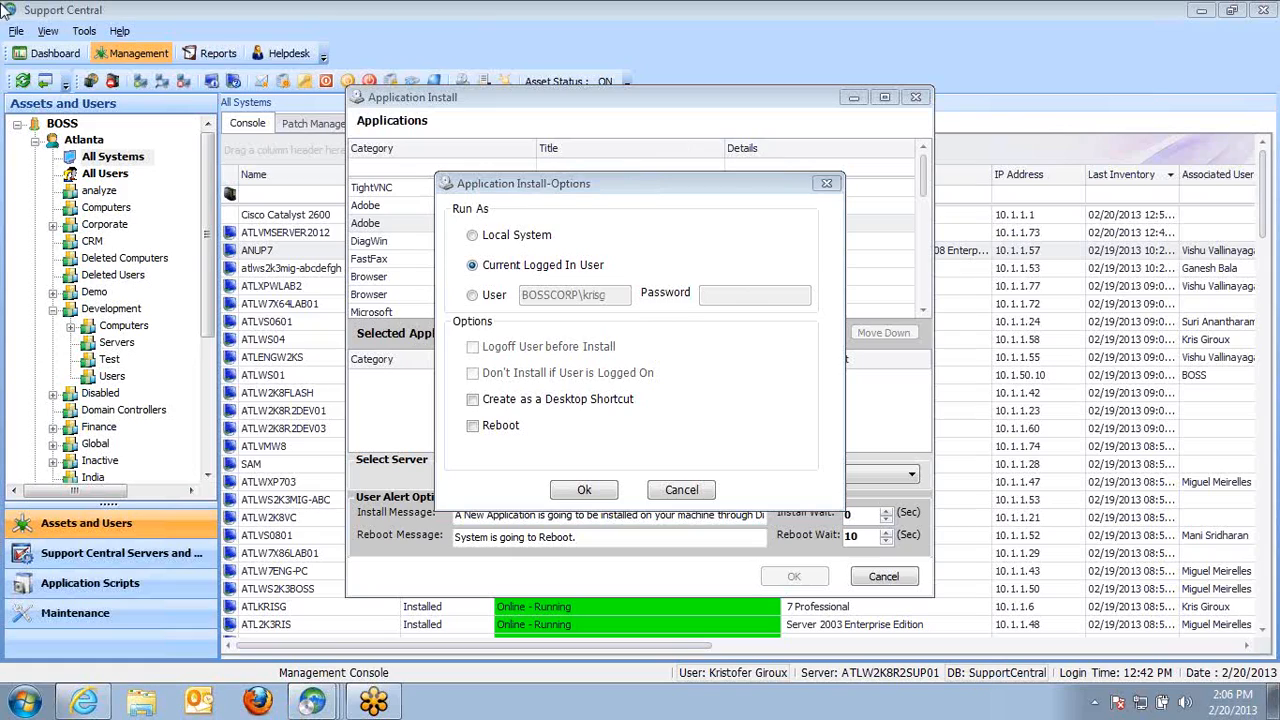
Set the install to run as a specific user, then cancel the install options and the package deployment
left_click(648, 192)
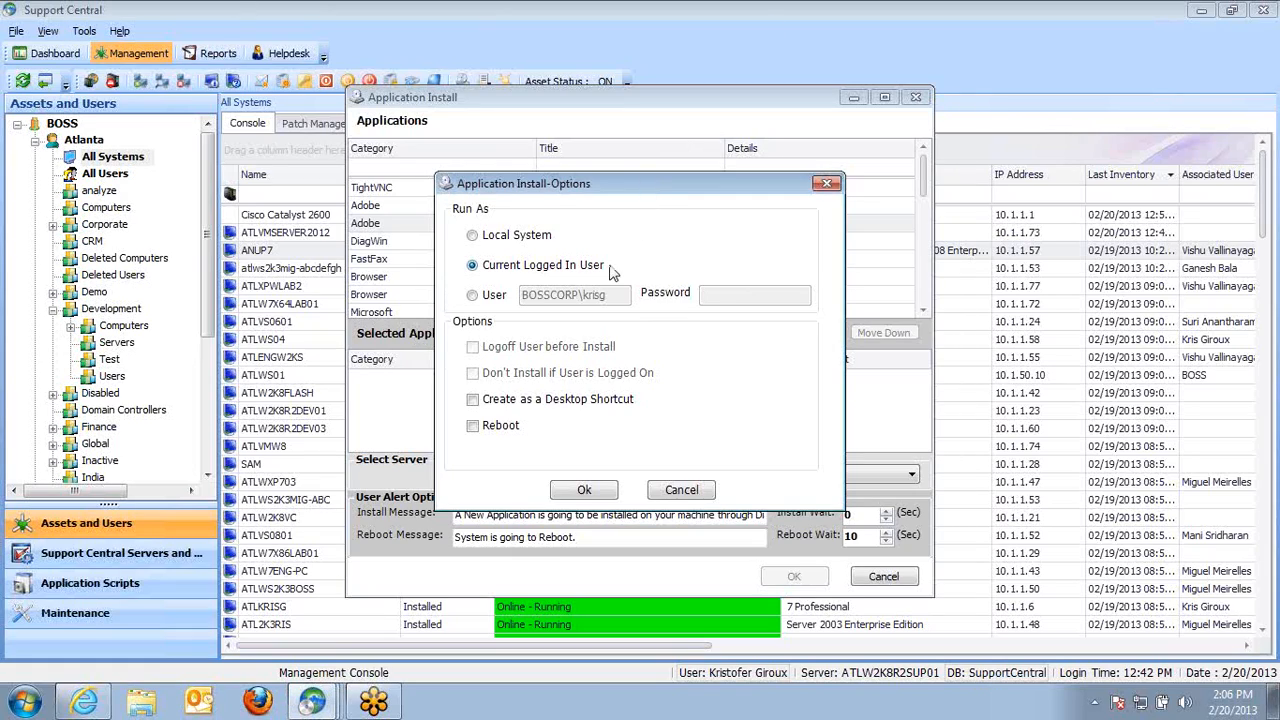
left_click(484, 298)
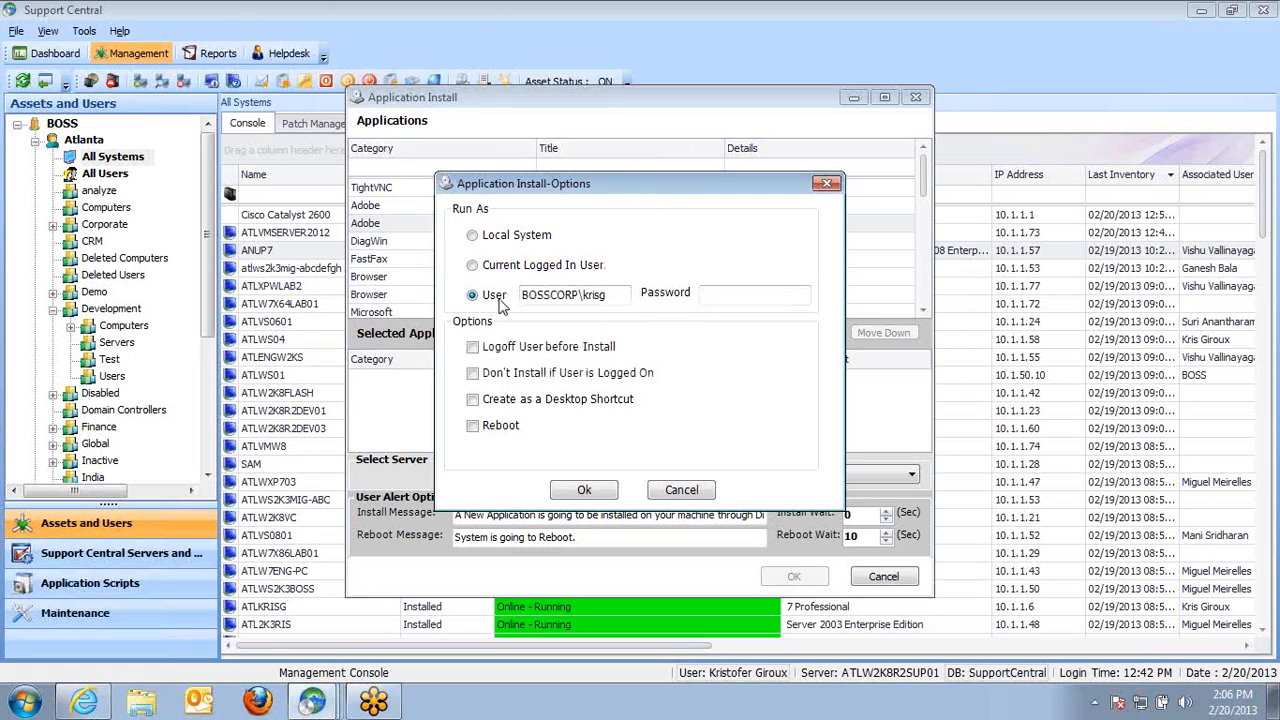
double_click(609, 294)
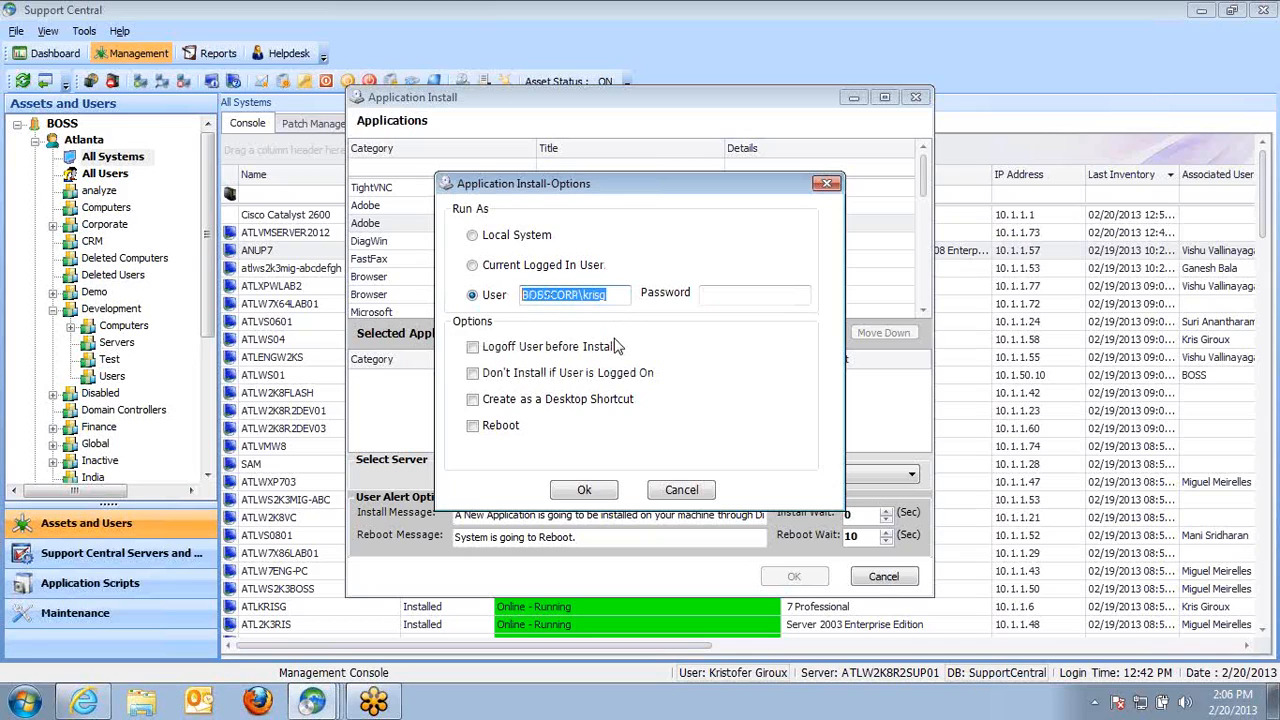
left_click(714, 292)
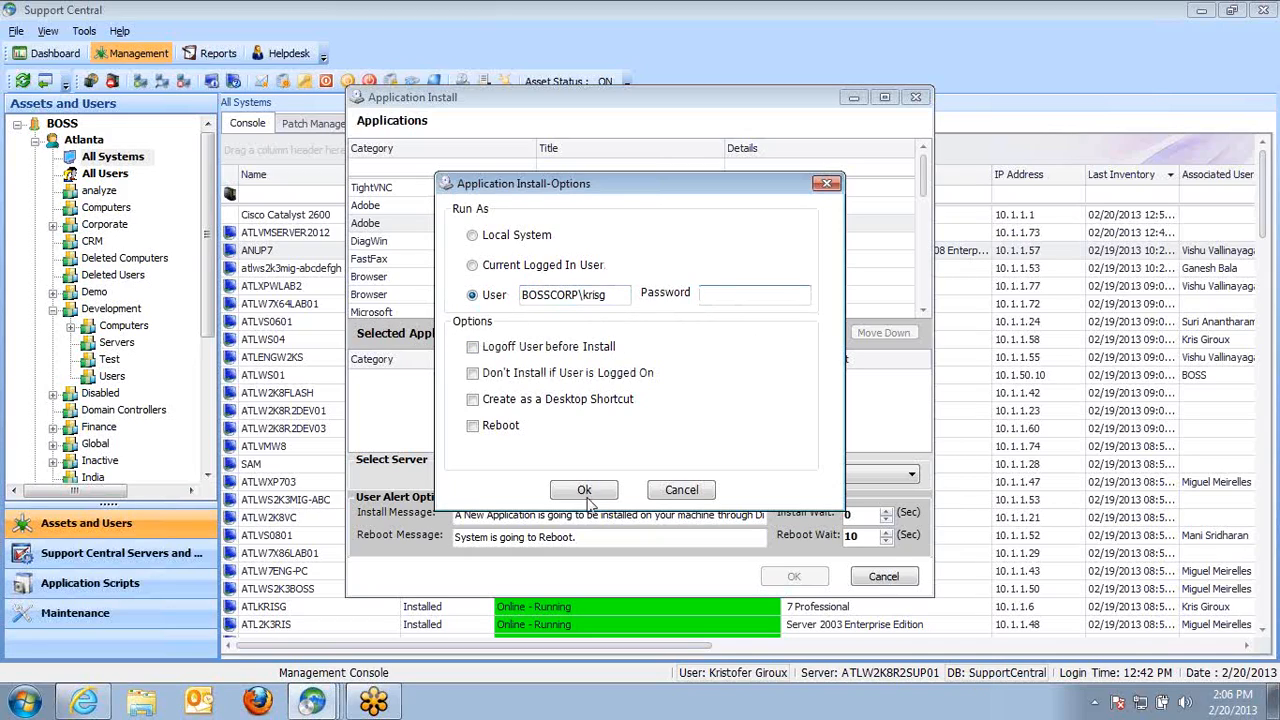
left_click(698, 494)
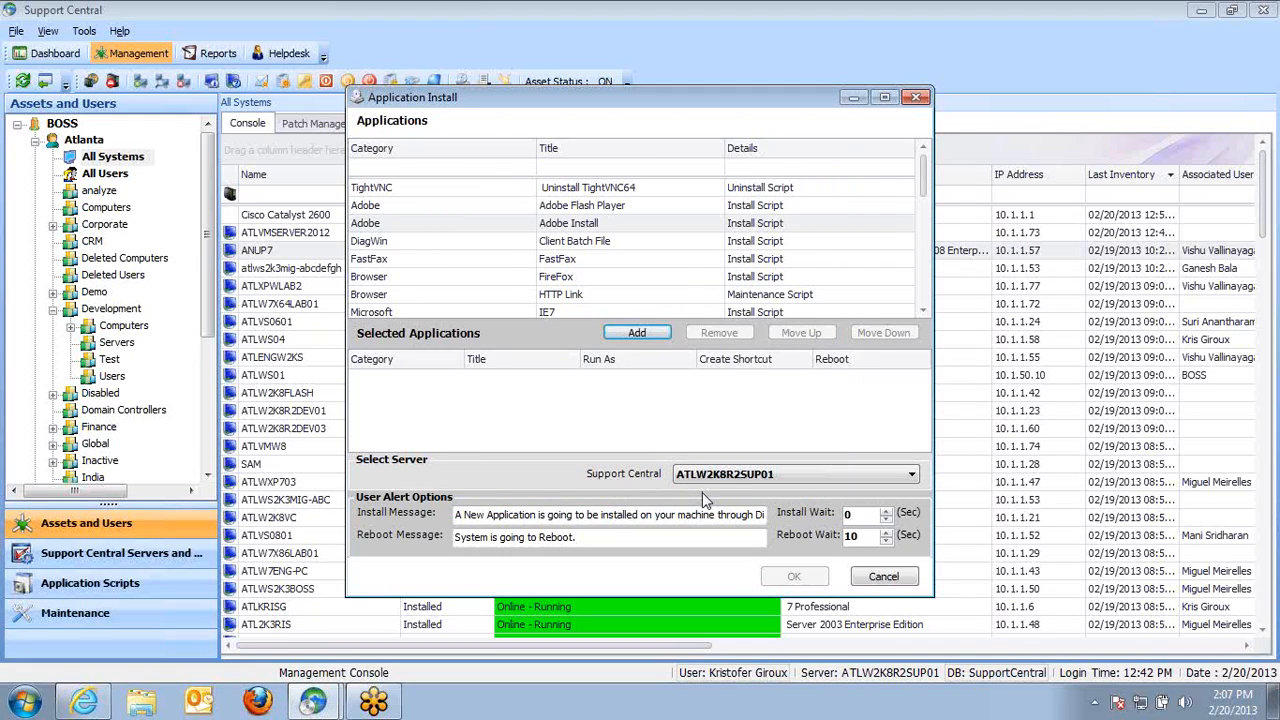
left_click(883, 577)
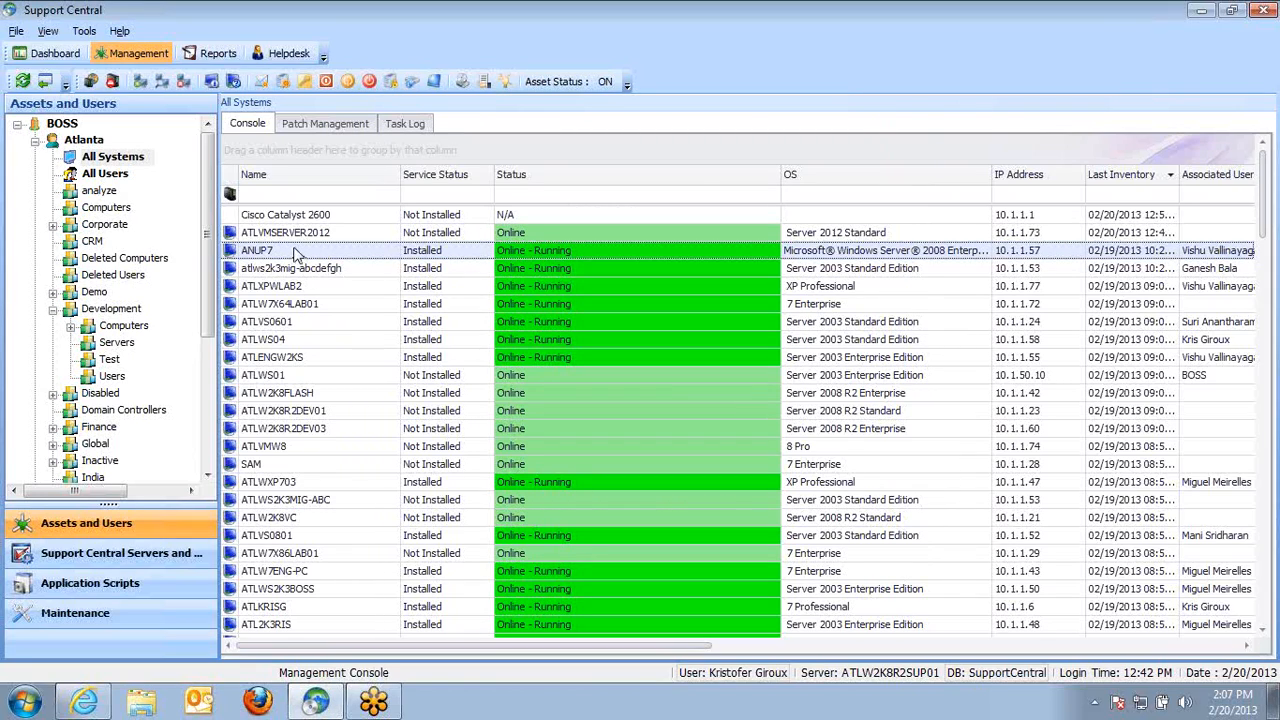
Open the IP Scan network discovery for the Atlanta customer
left_click(84, 141)
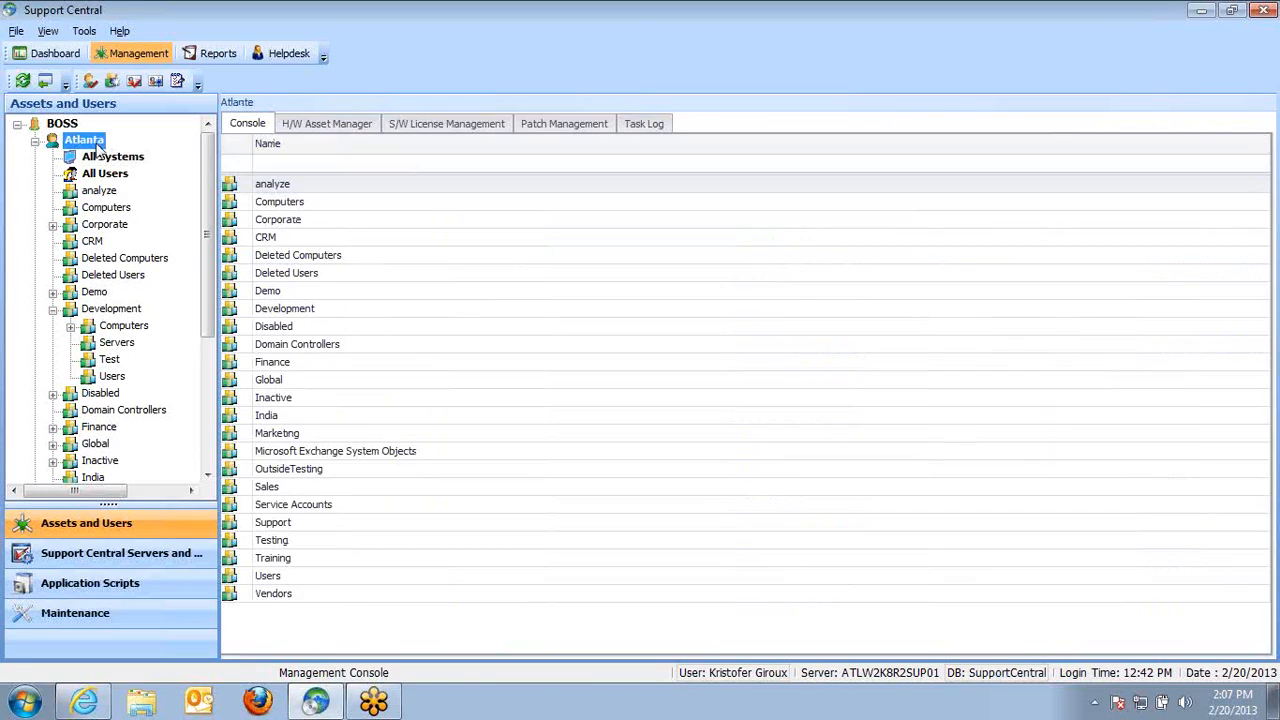
right_click(82, 143)
mouse_move(250, 246)
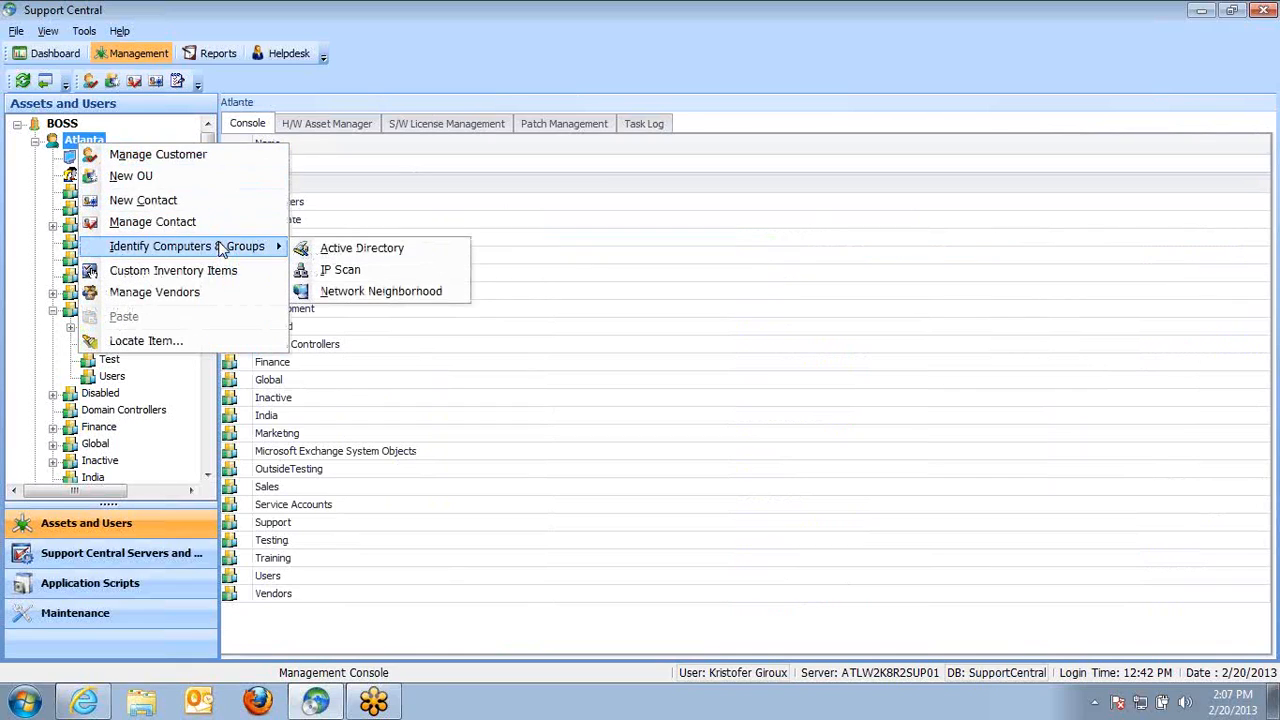
left_click(375, 270)
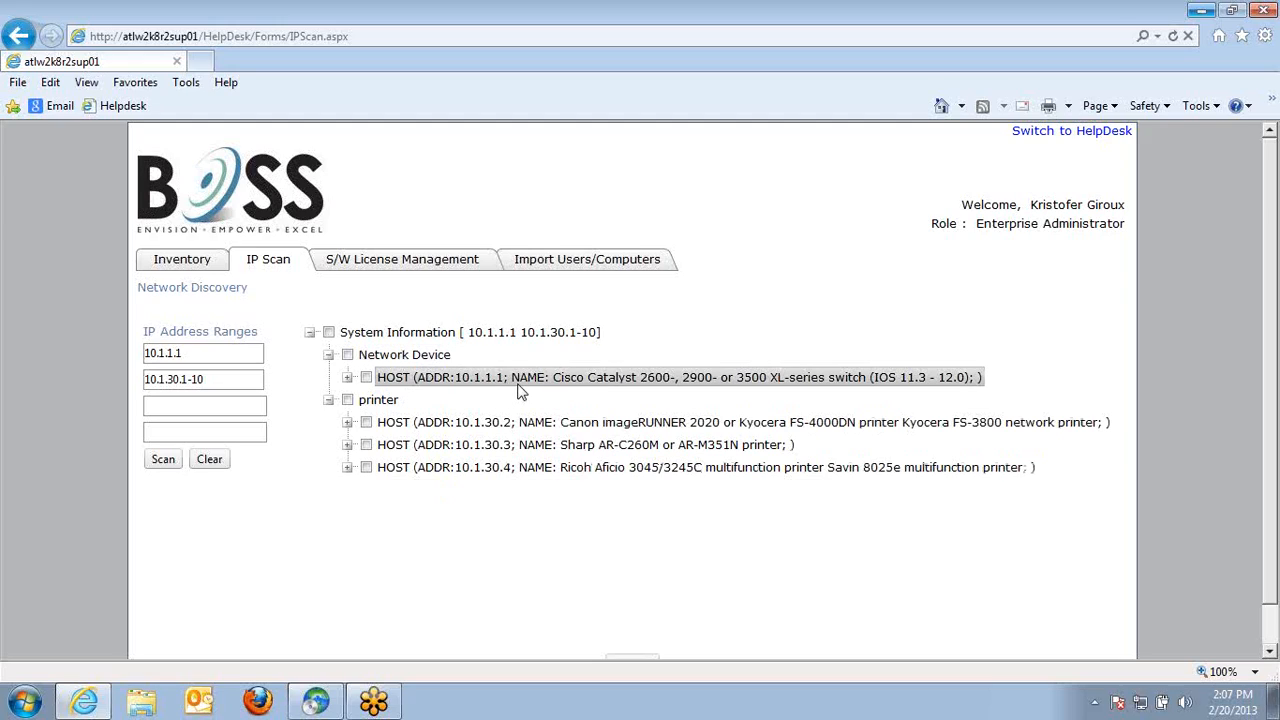
Examine the IP scan ranges and expand the Cisco Catalyst and Canon printer host details
left_click_drag(230, 383, 145, 381)
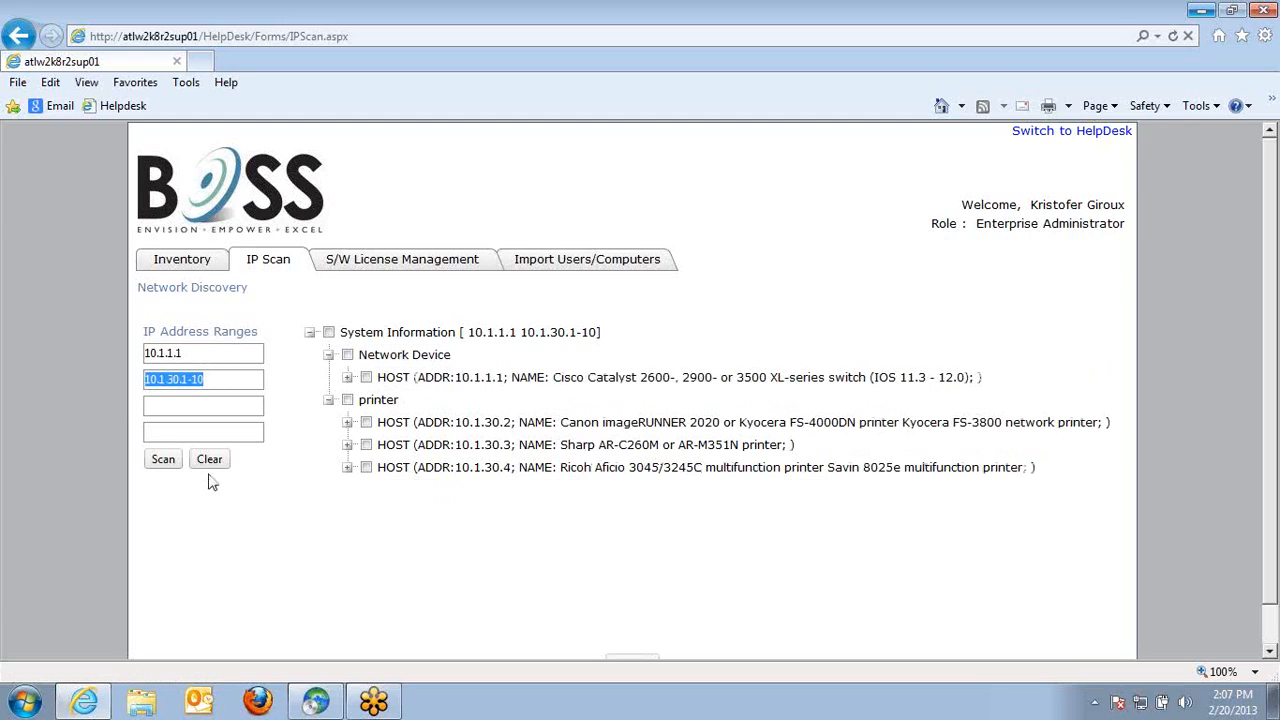
double_click(190, 352)
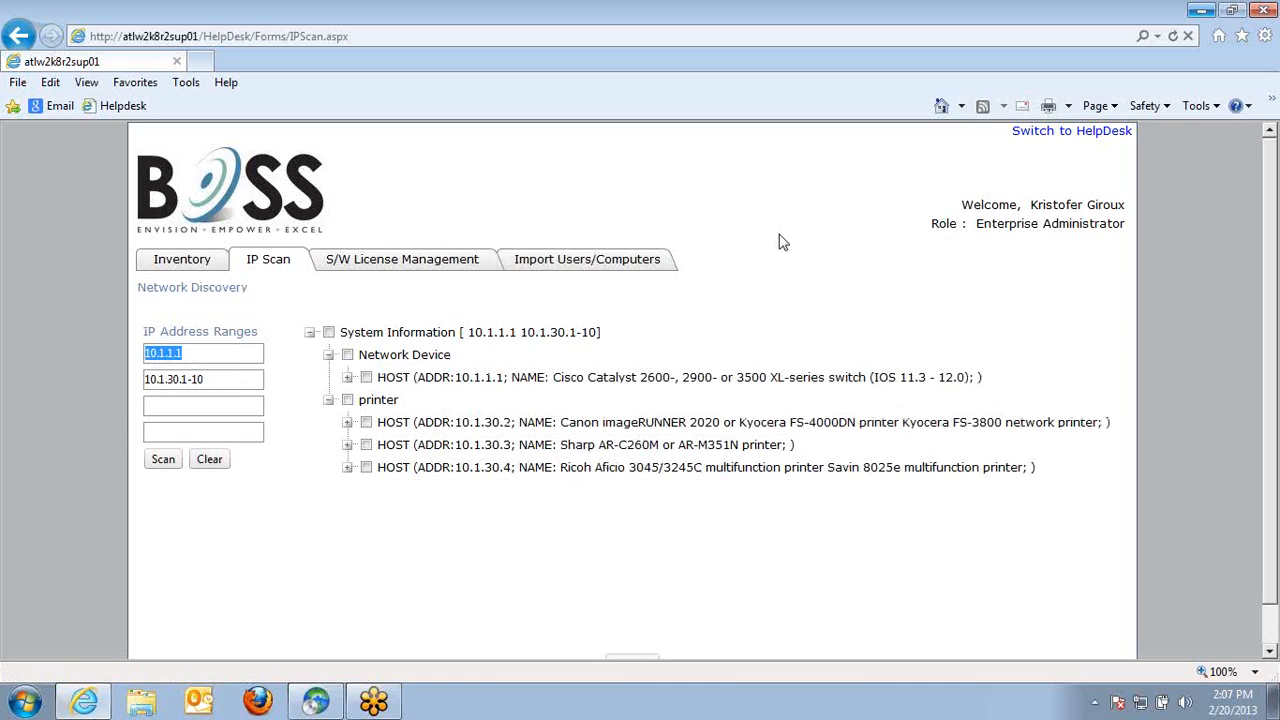
left_click(347, 377)
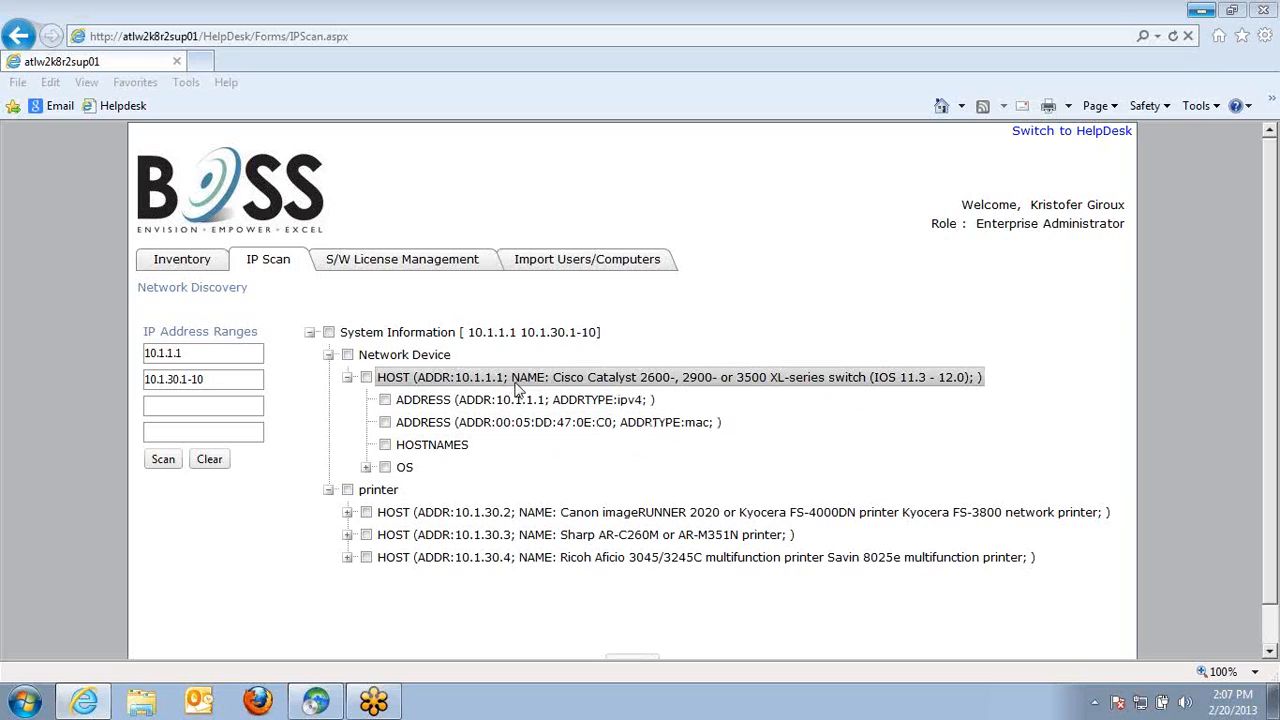
left_click(347, 512)
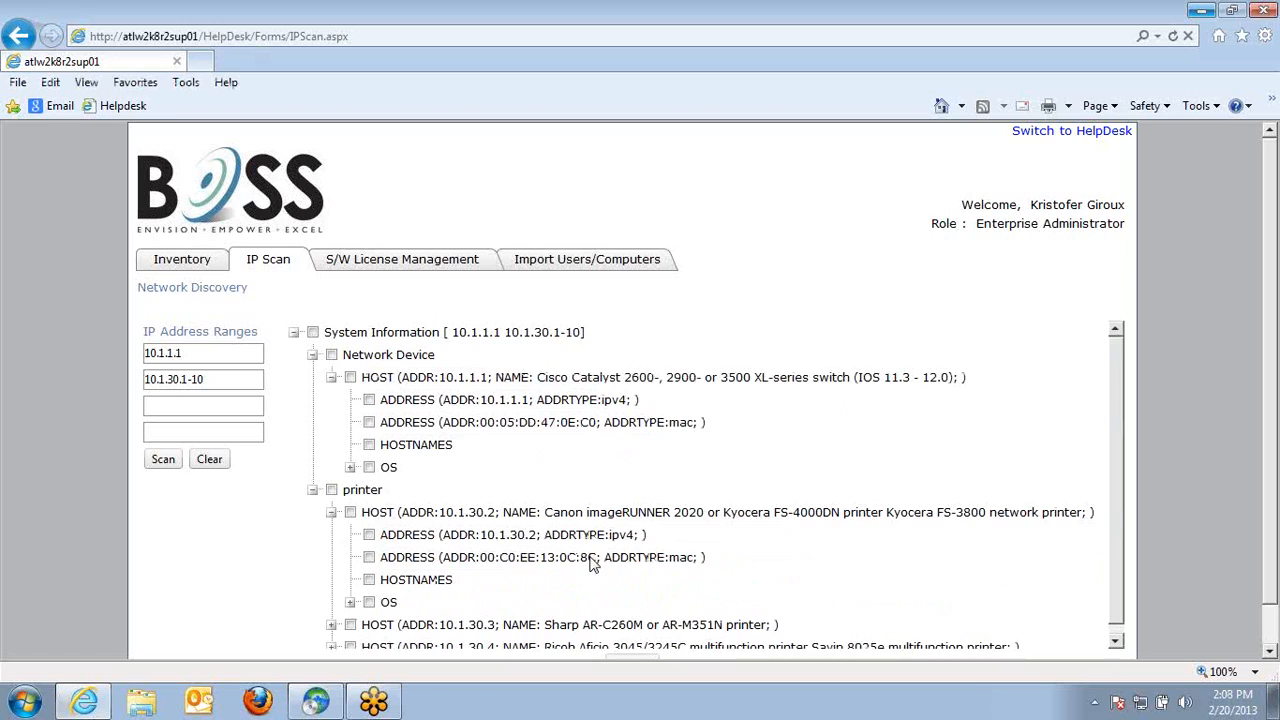
Open the Cisco Catalyst 2600 asset under All Systems, review its model and associated user list, and close it
left_click(328, 705)
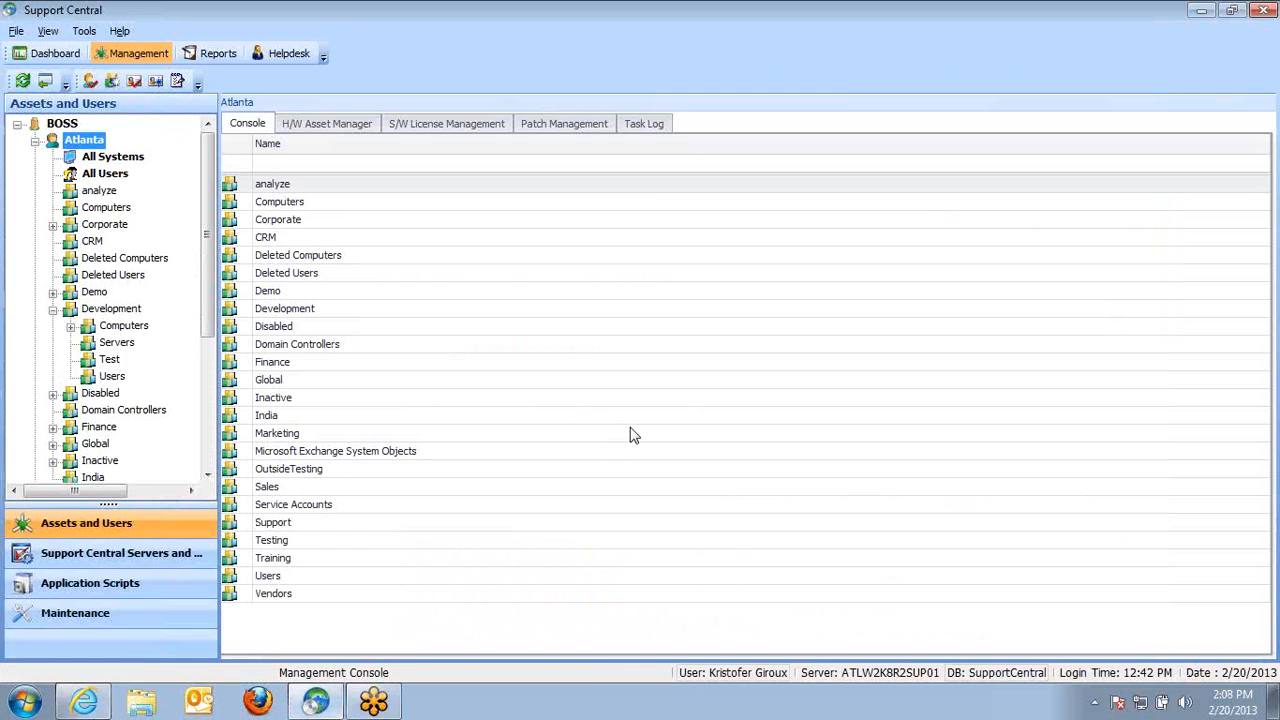
left_click(118, 157)
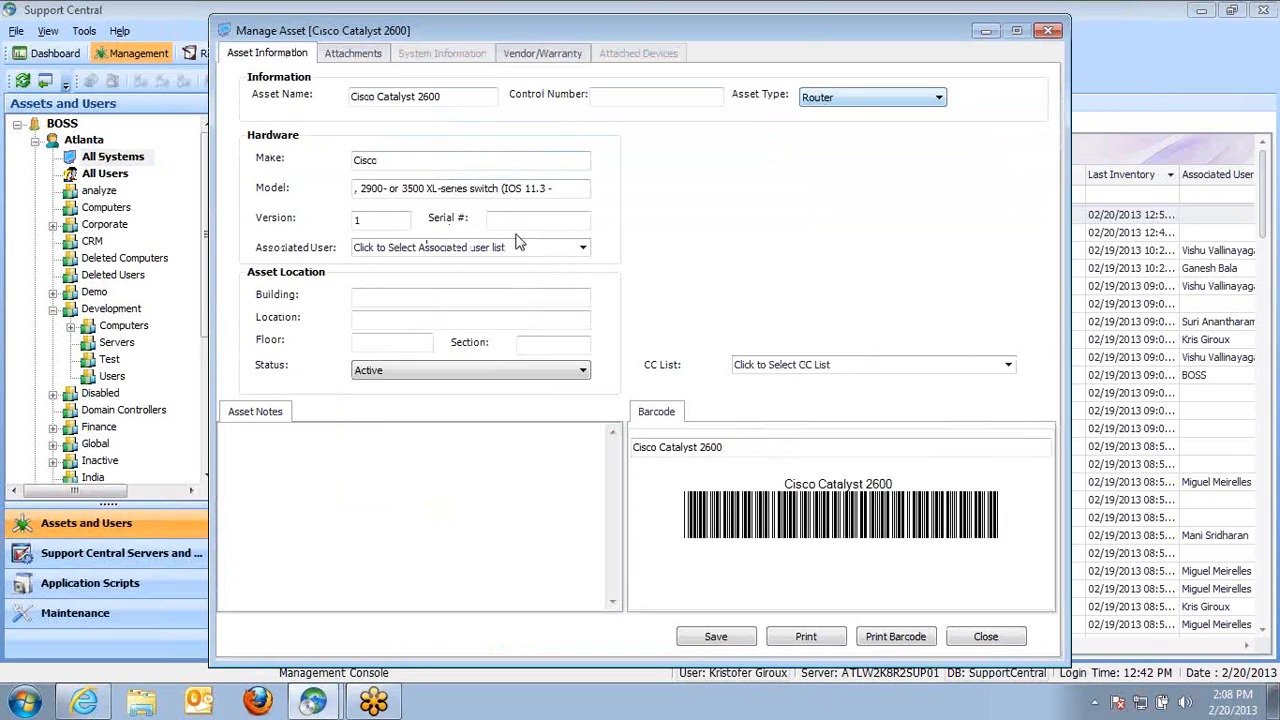
left_click(582, 247)
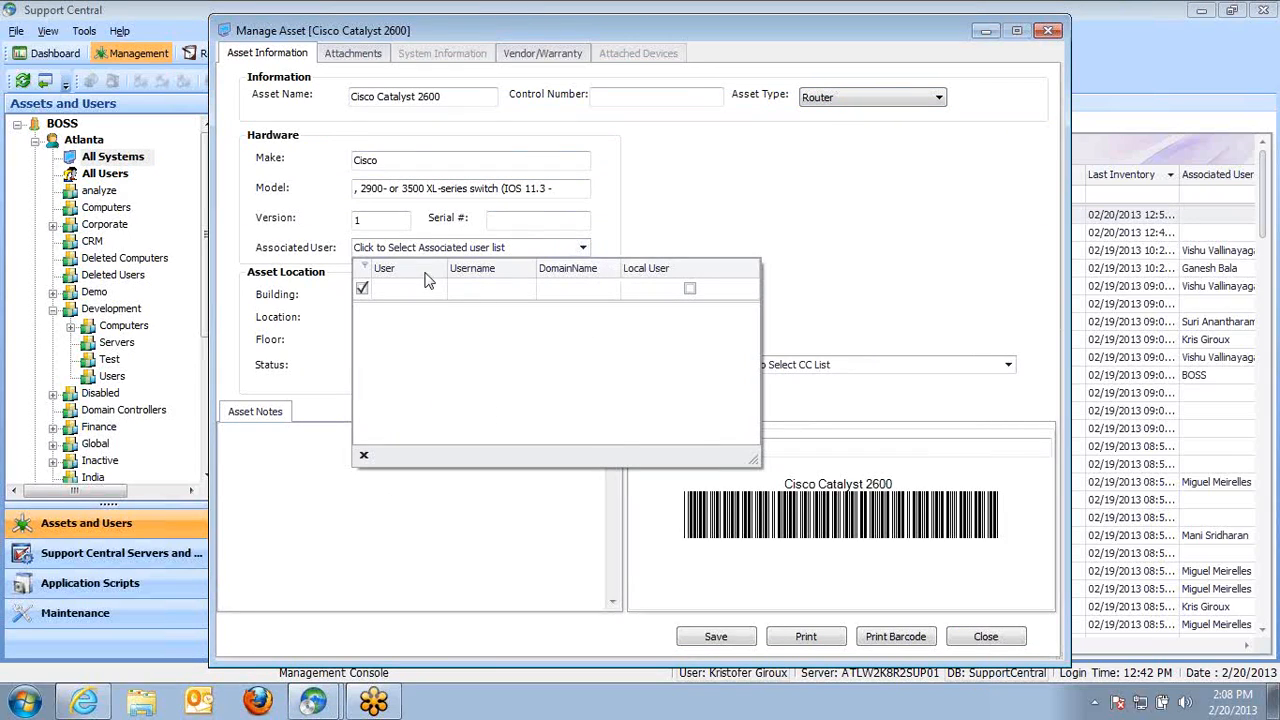
left_click(570, 187)
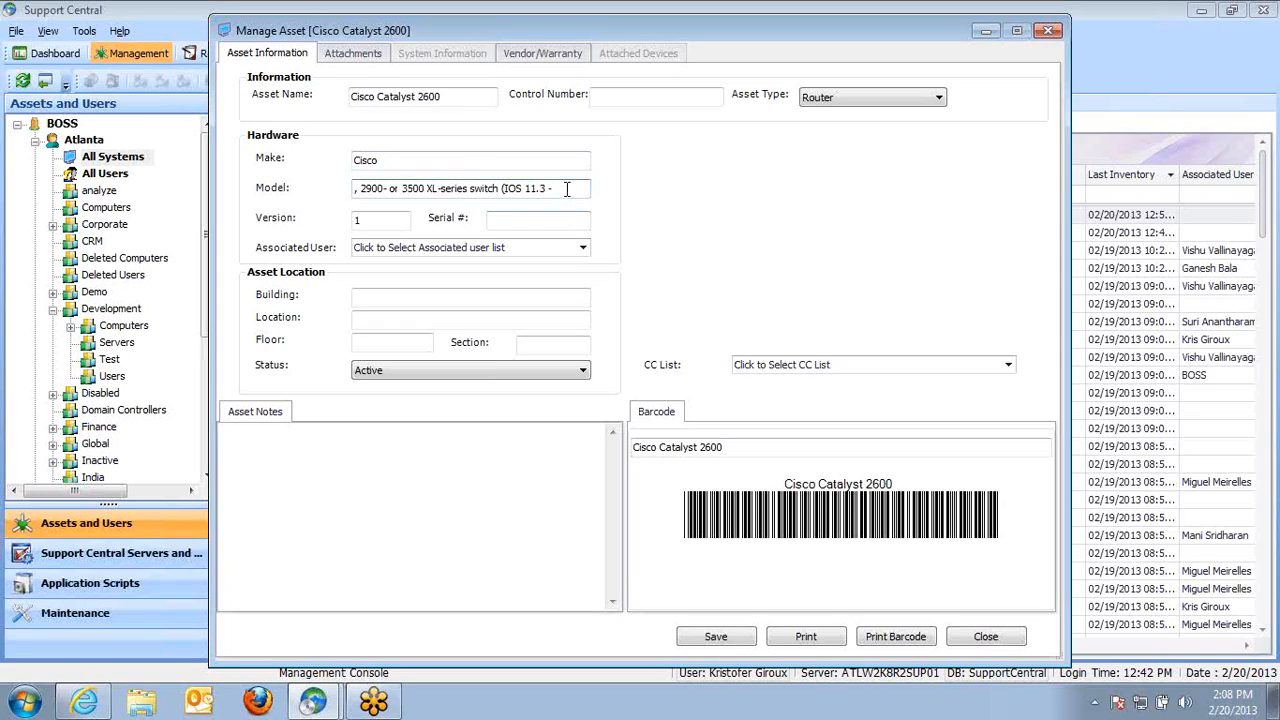
left_click_drag(566, 188, 237, 189)
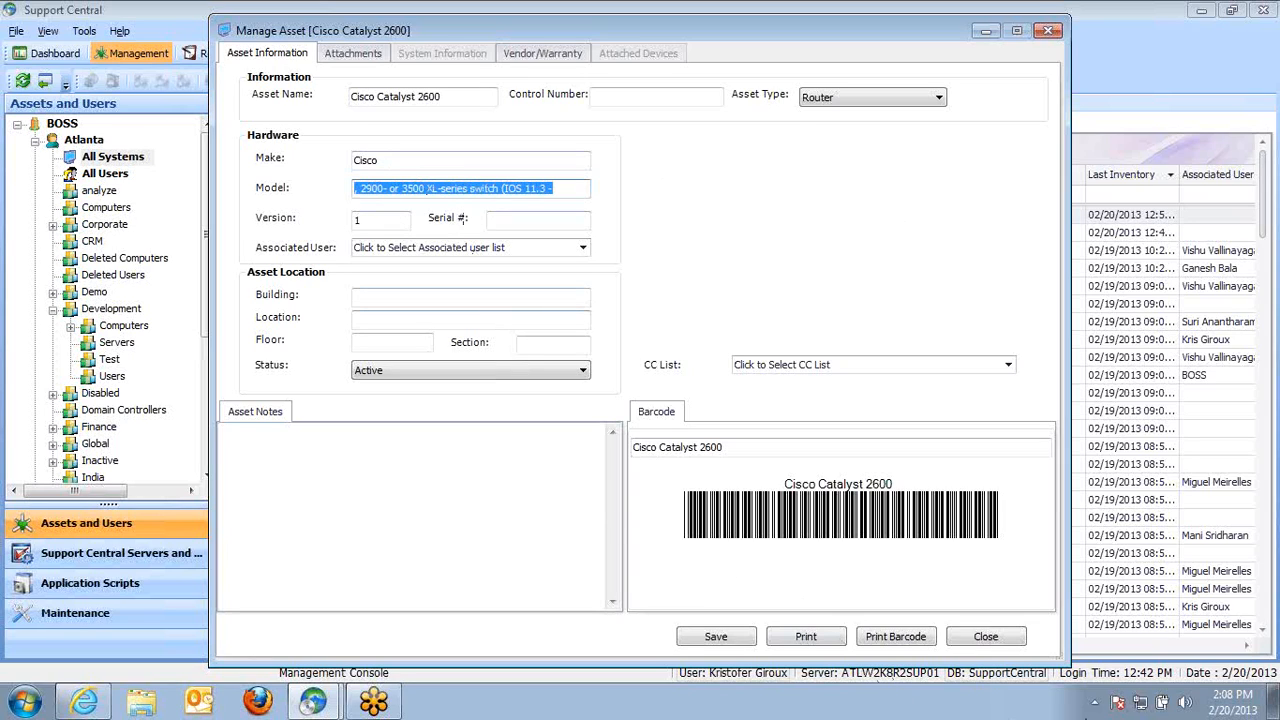
left_click(1000, 640)
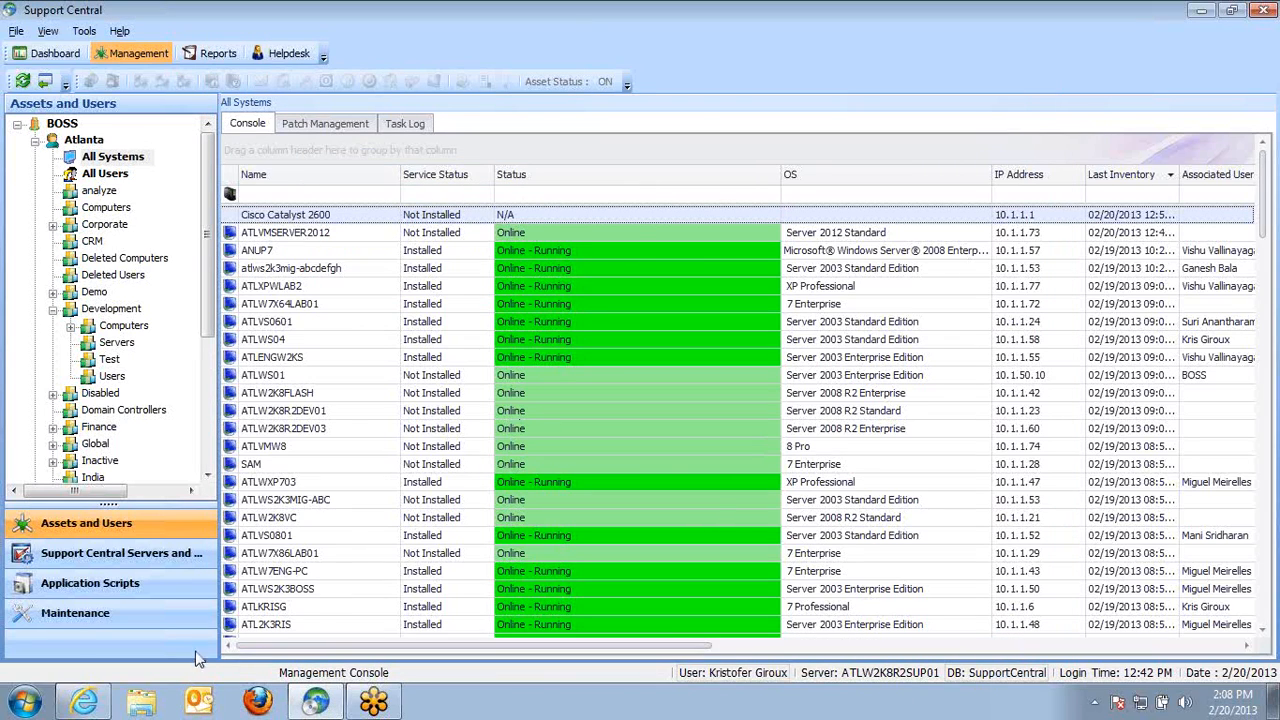
Switch back to the IP Scan results in the browser
left_click(84, 700)
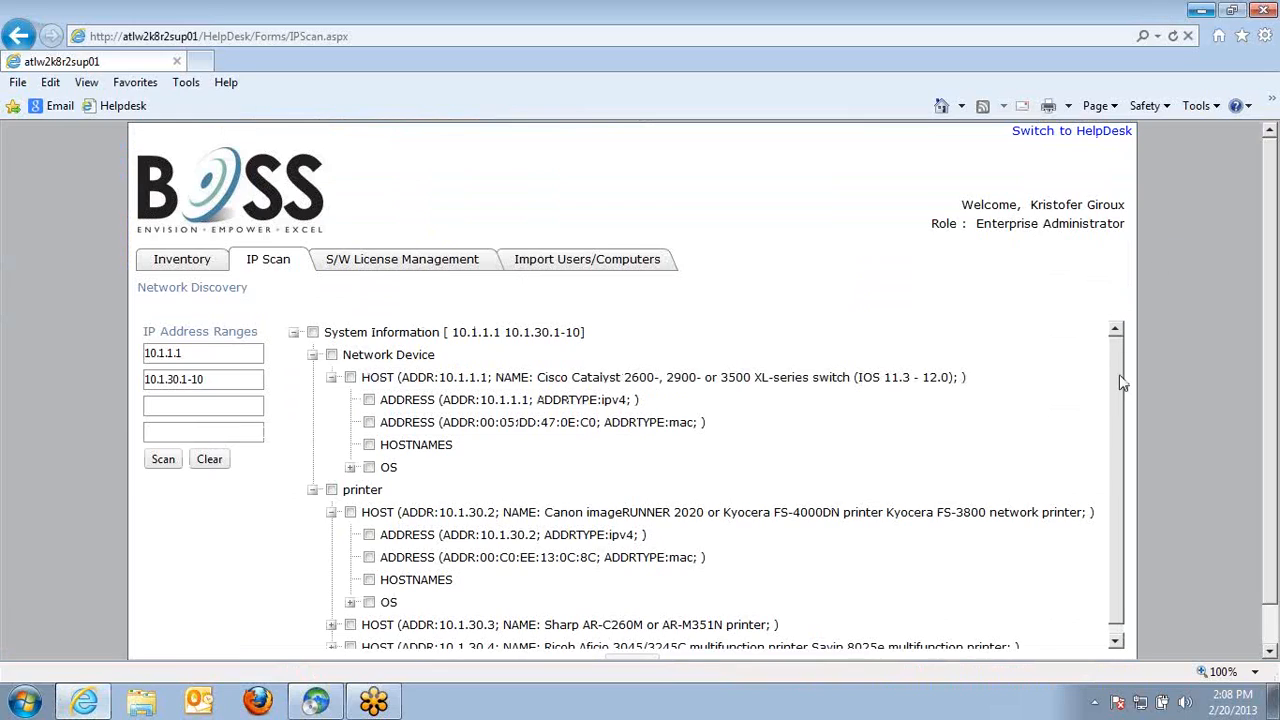
left_click(1279, 400)
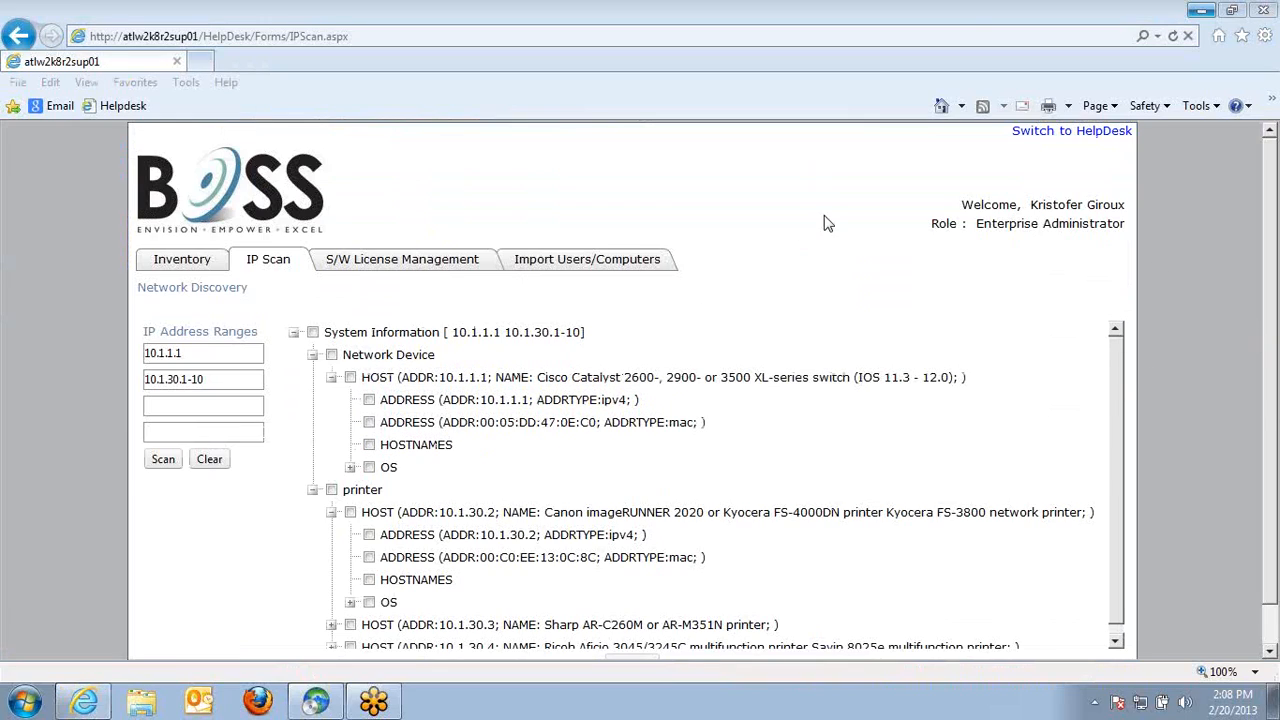
Return to the Support Central console, open the ATLVMSERVER2012 asset, review its asset information, and close it
left_click(1050, 144)
left_click(316, 700)
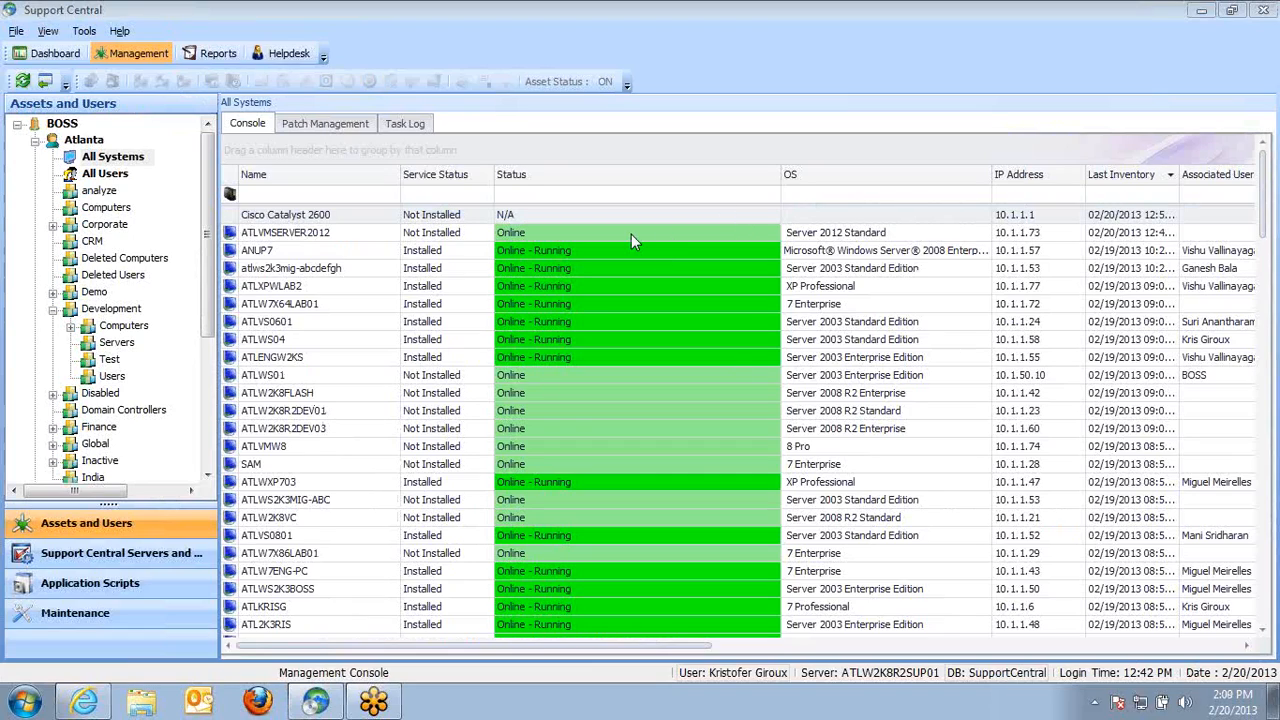
left_click(338, 246)
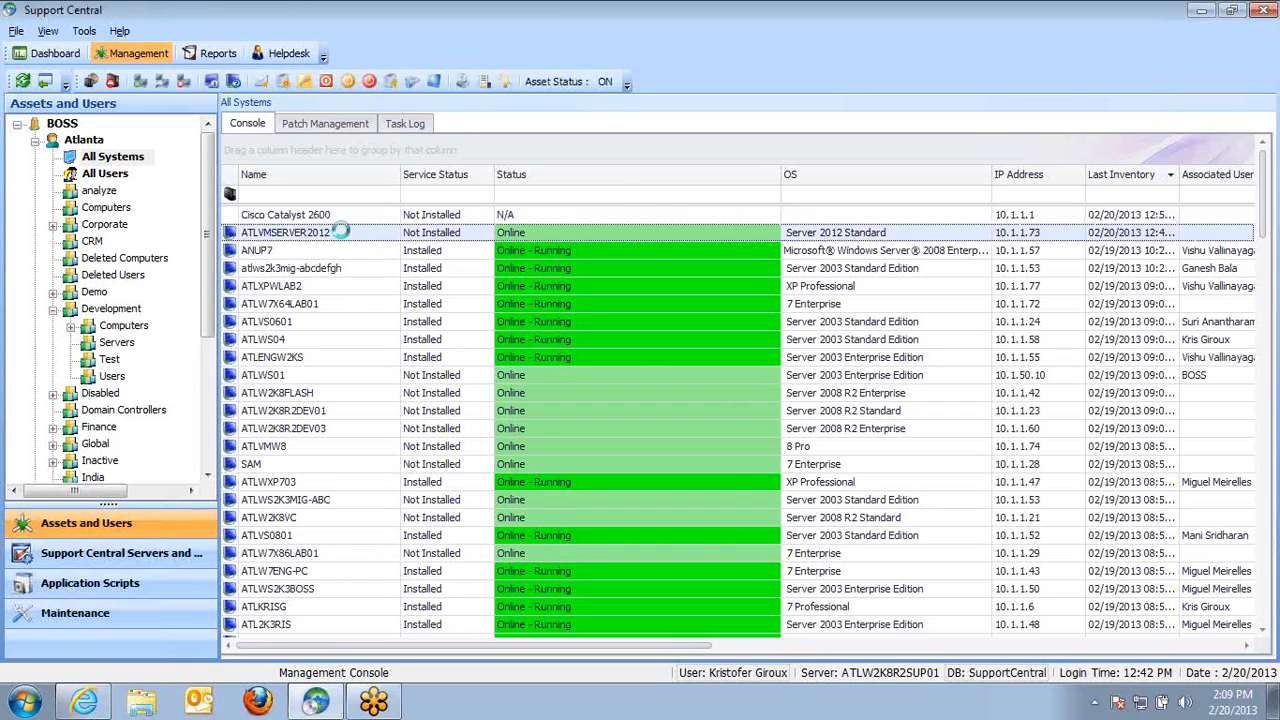
double_click(338, 246)
left_click_drag(565, 30, 500, 21)
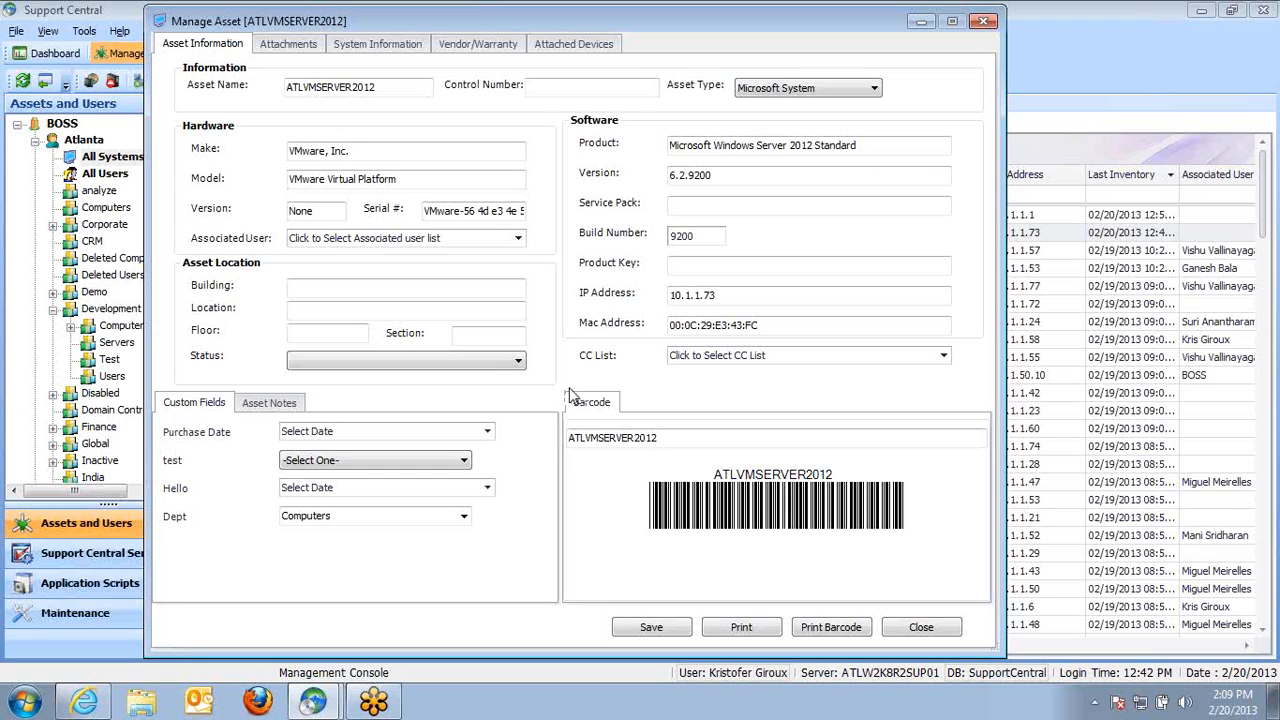
double_click(386, 88)
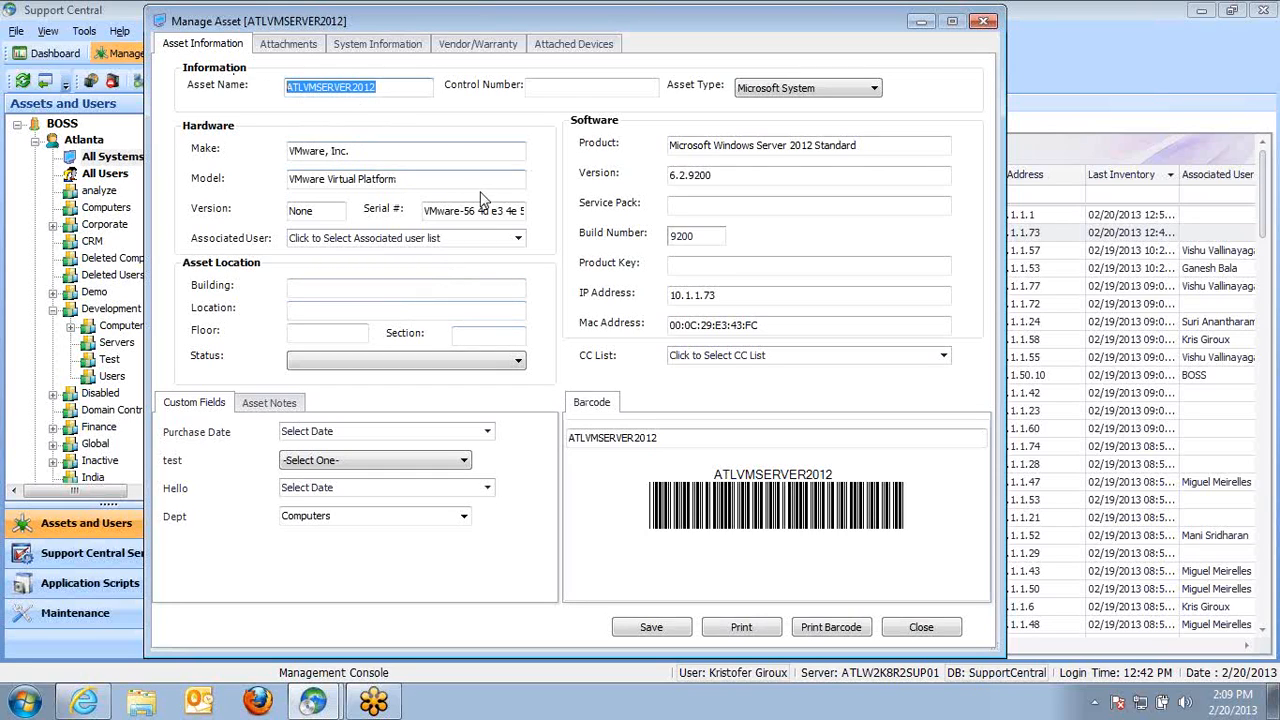
left_click_drag(567, 25, 873, 22)
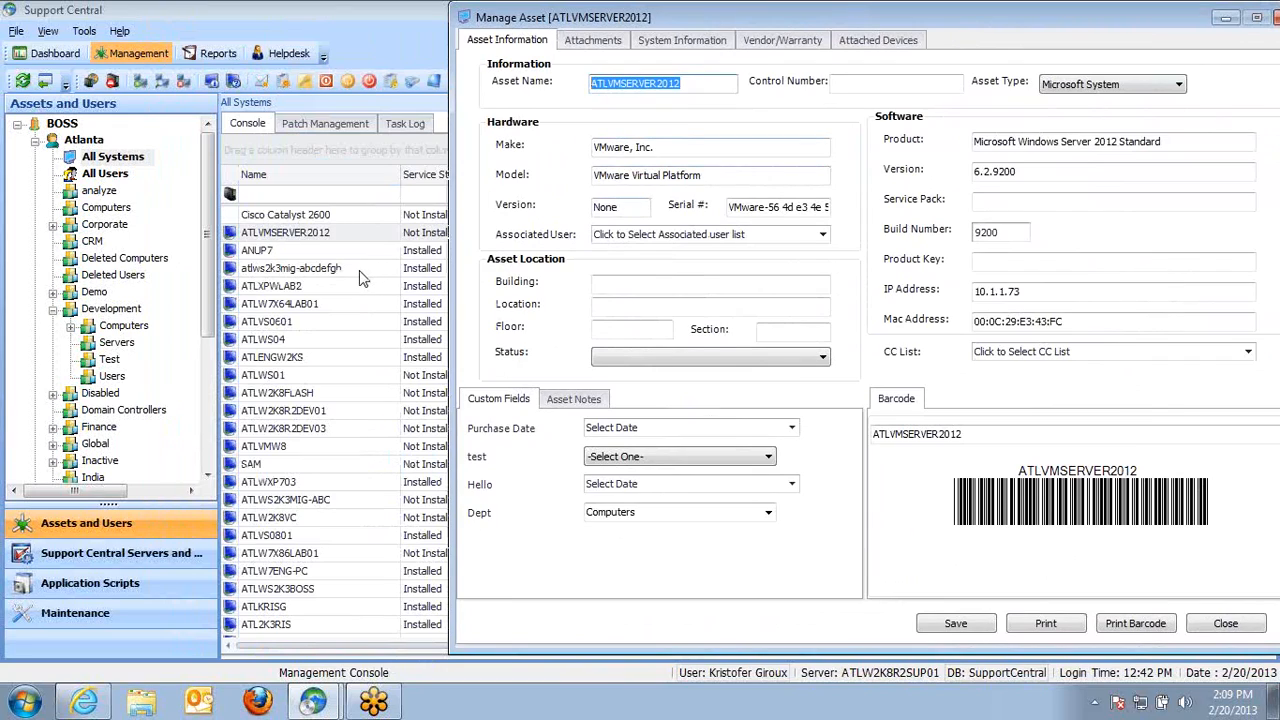
left_click_drag(721, 20, 656, 27)
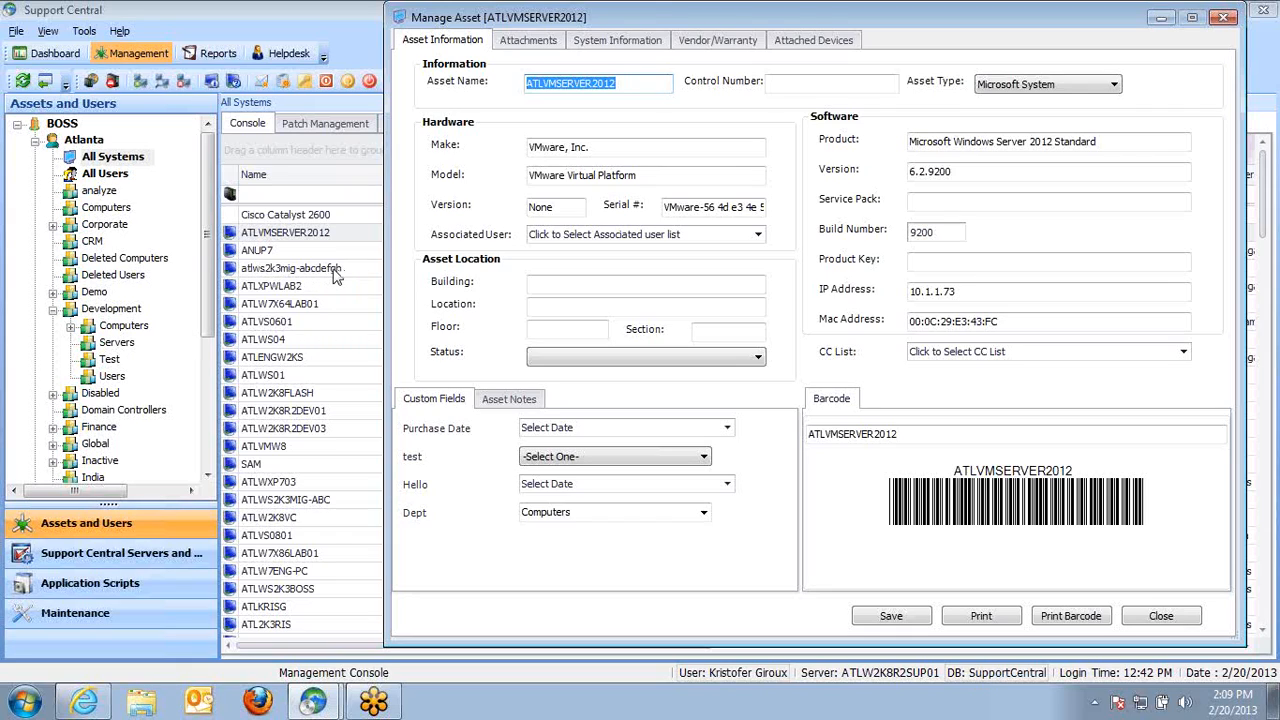
left_click(1182, 622)
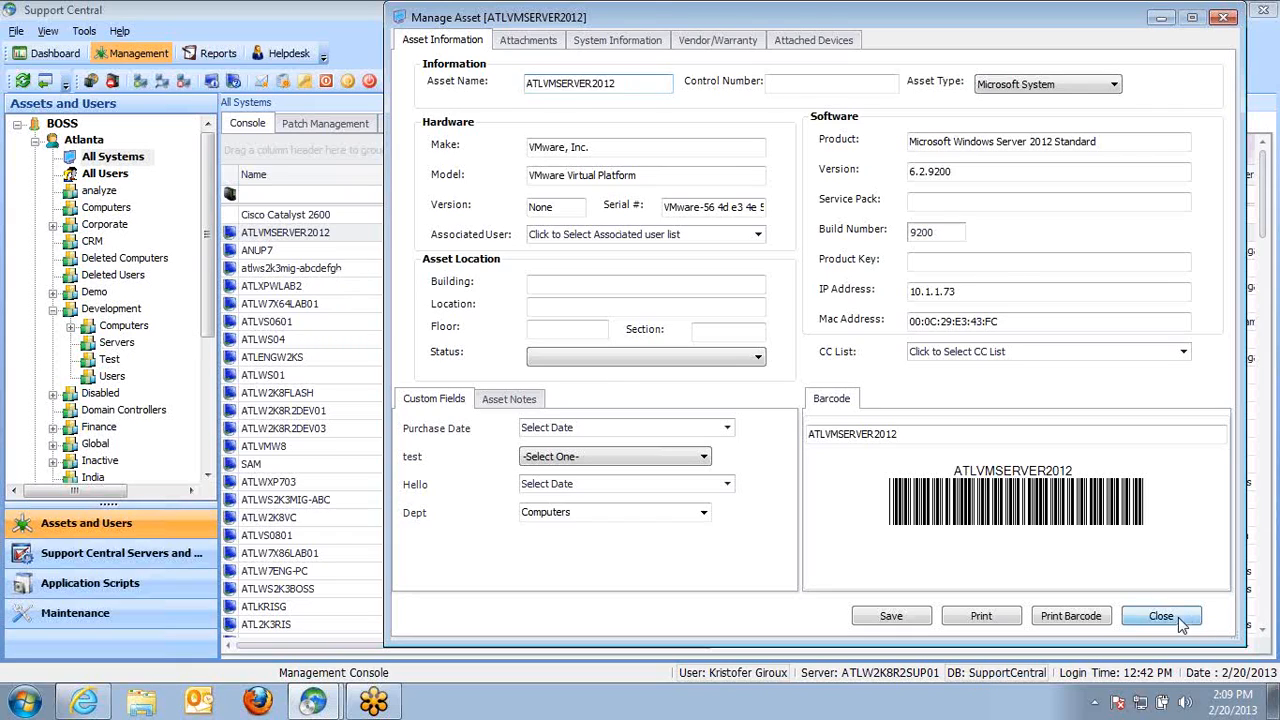
Open the atlws2k3mig-abcdefgh asset and switch to its System Information inventory
double_click(338, 270)
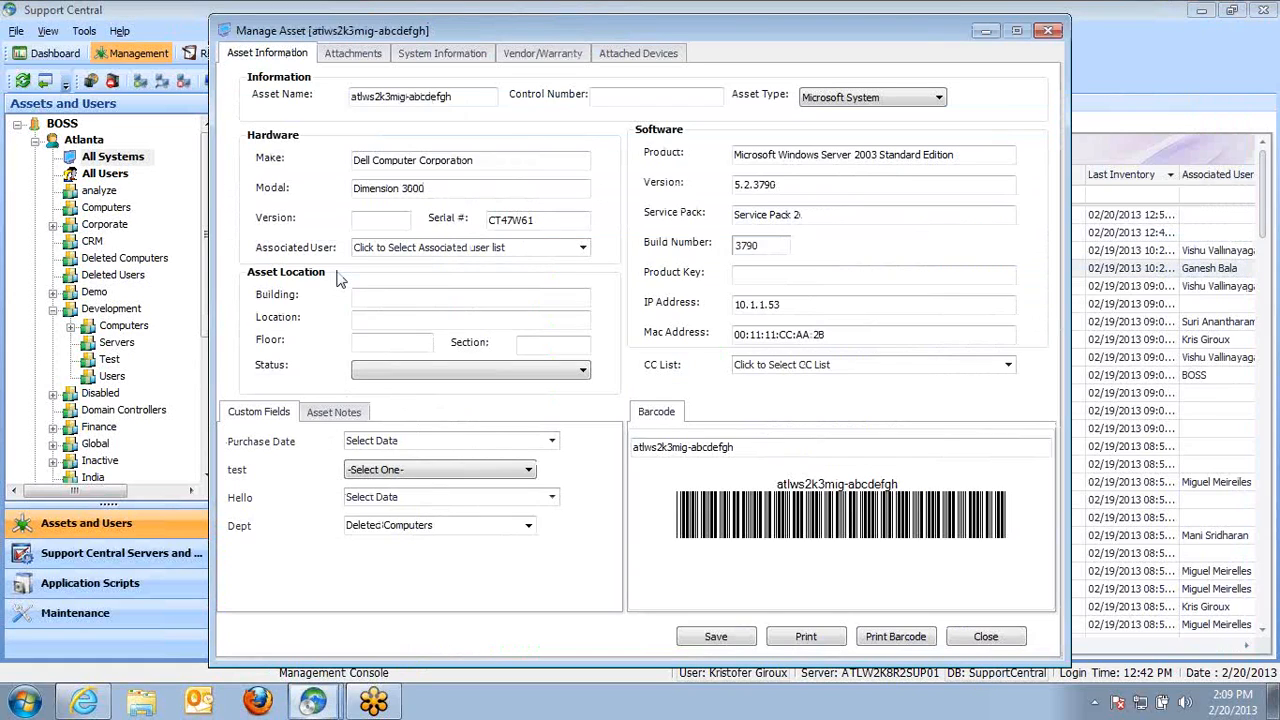
left_click_drag(458, 32, 514, 30)
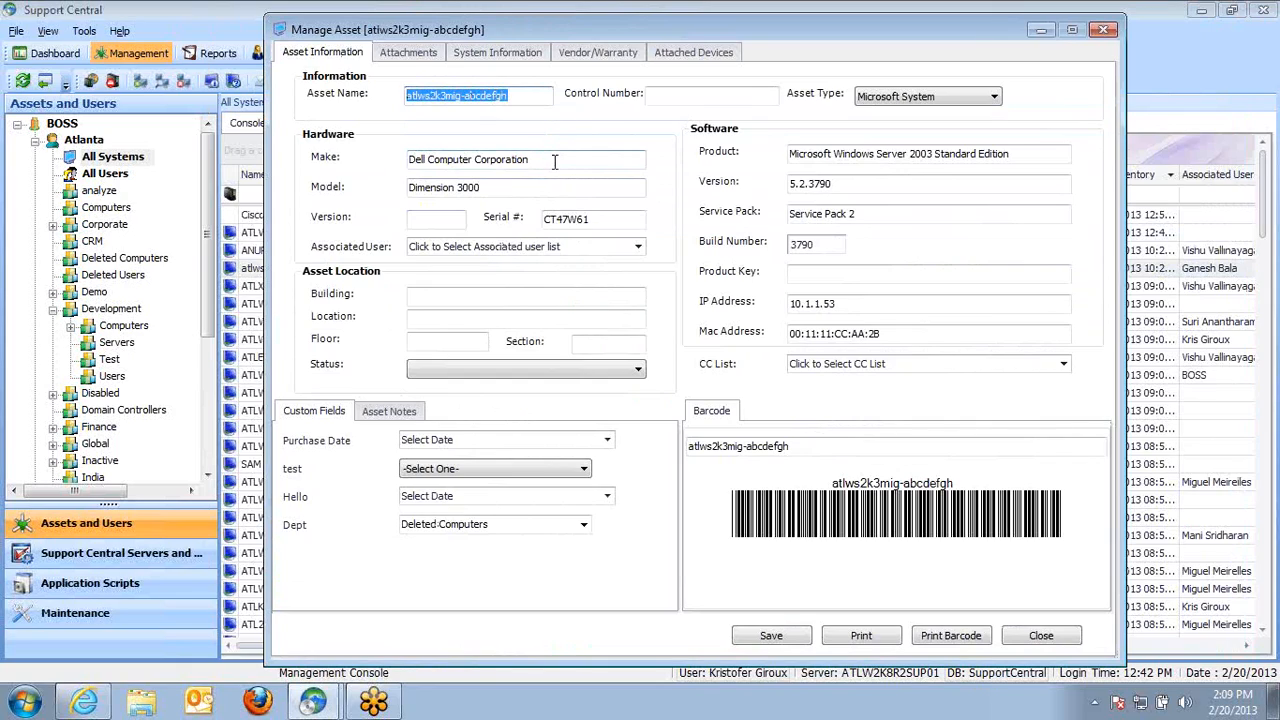
left_click(478, 54)
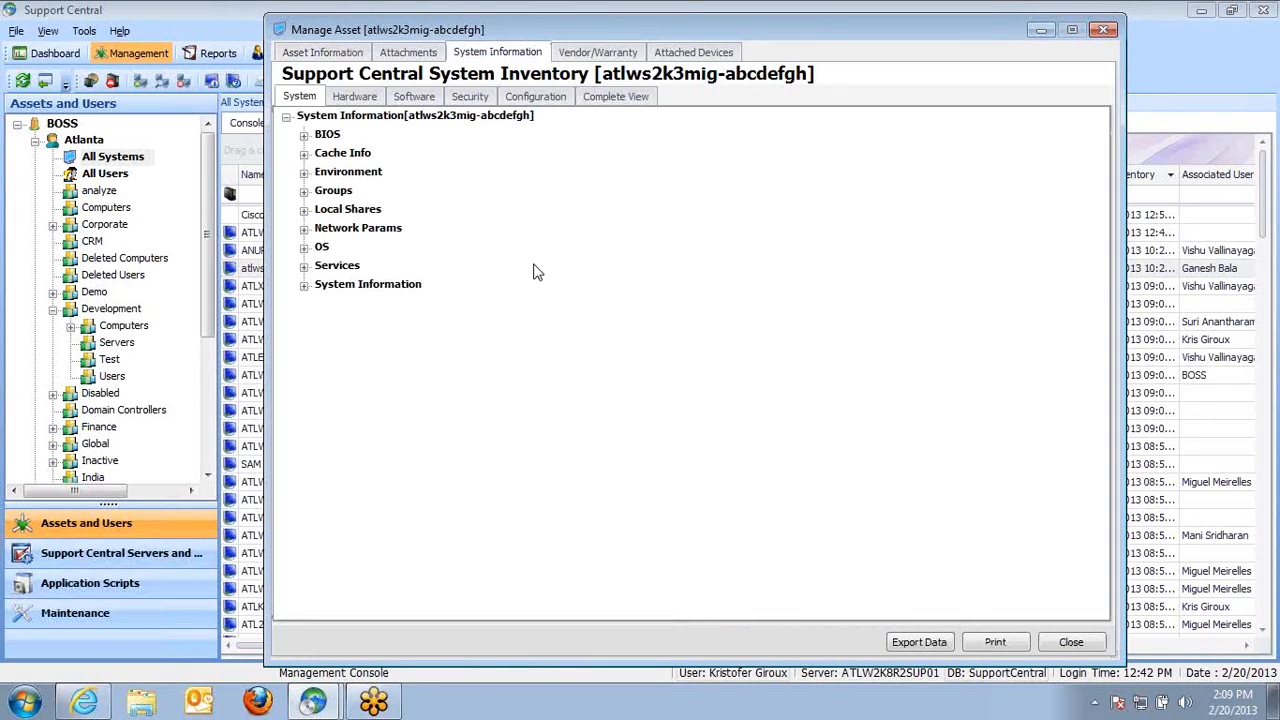
Examine the System inventory by expanding the System Information, Services, OS and Local Shares branches
left_click(303, 284)
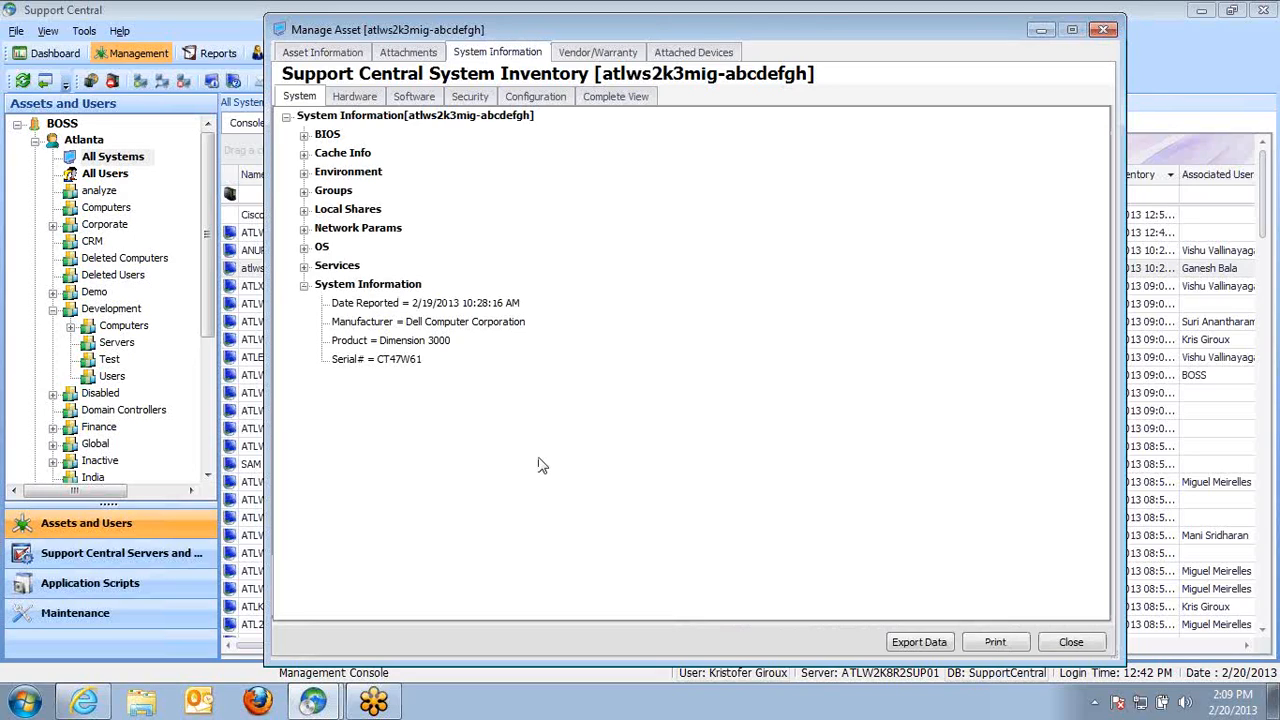
left_click(395, 360)
left_click(405, 342)
left_click(435, 322)
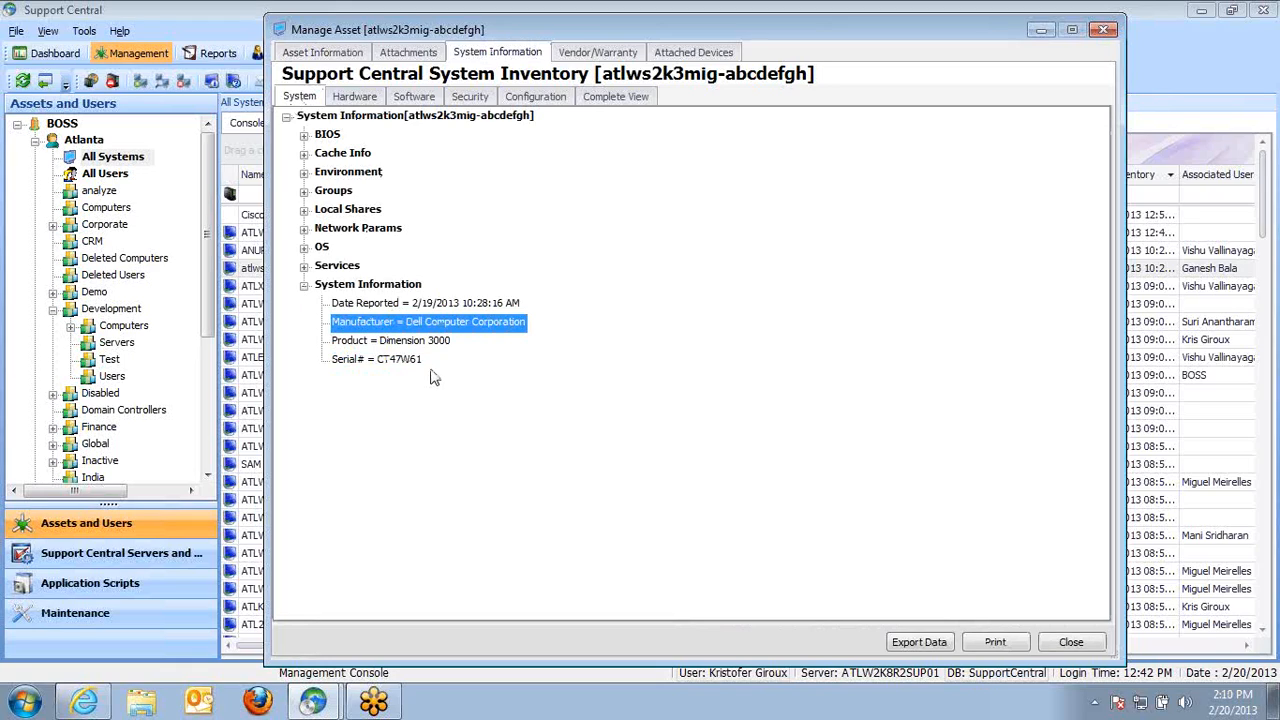
left_click(303, 266)
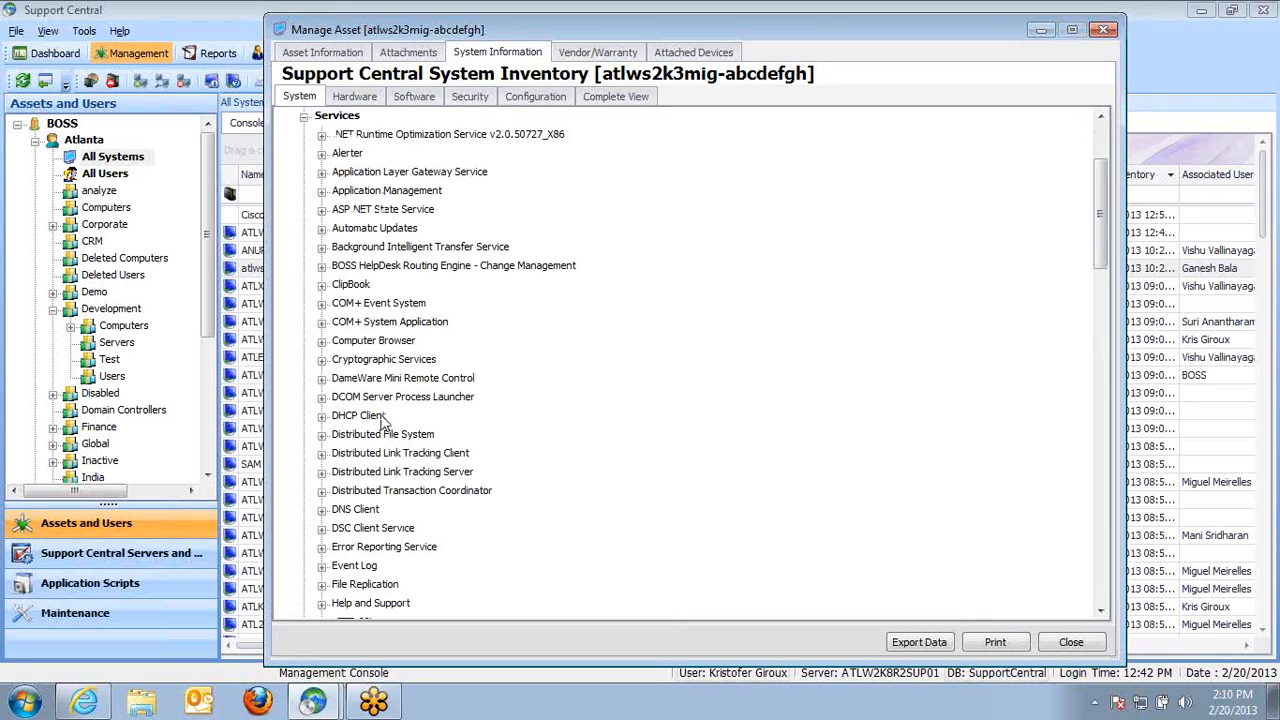
left_click(322, 154)
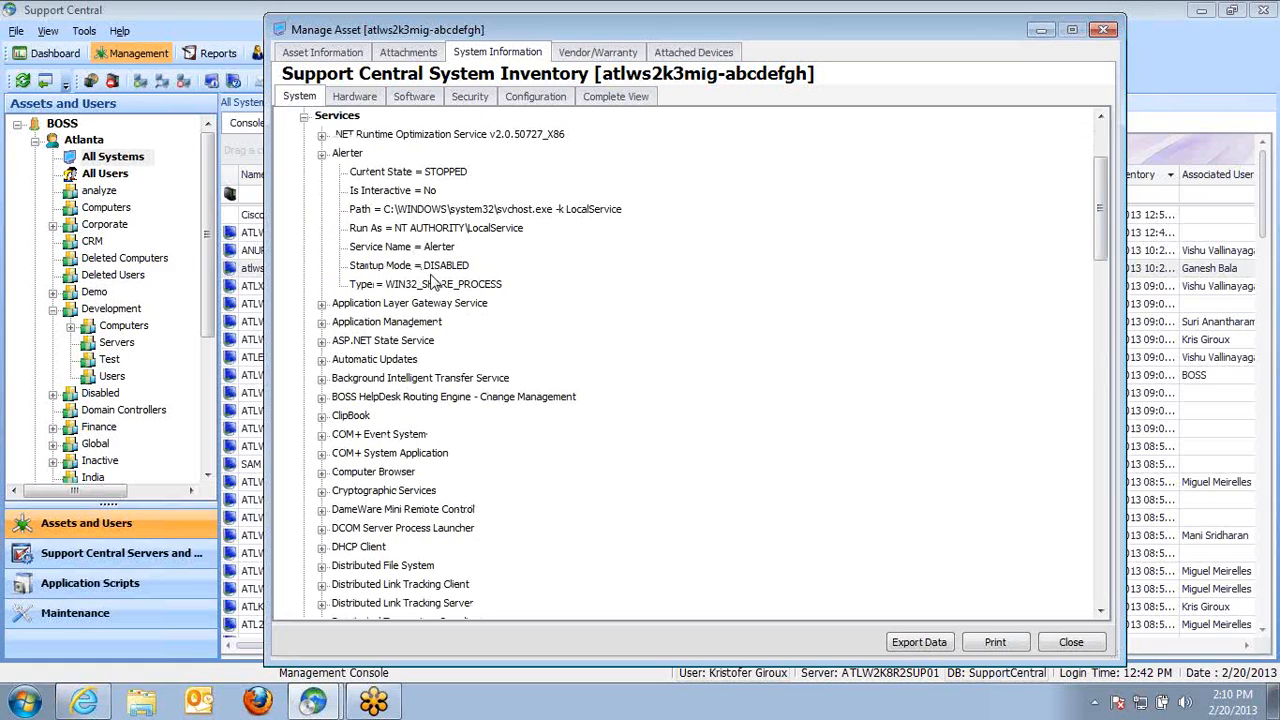
left_click(440, 266)
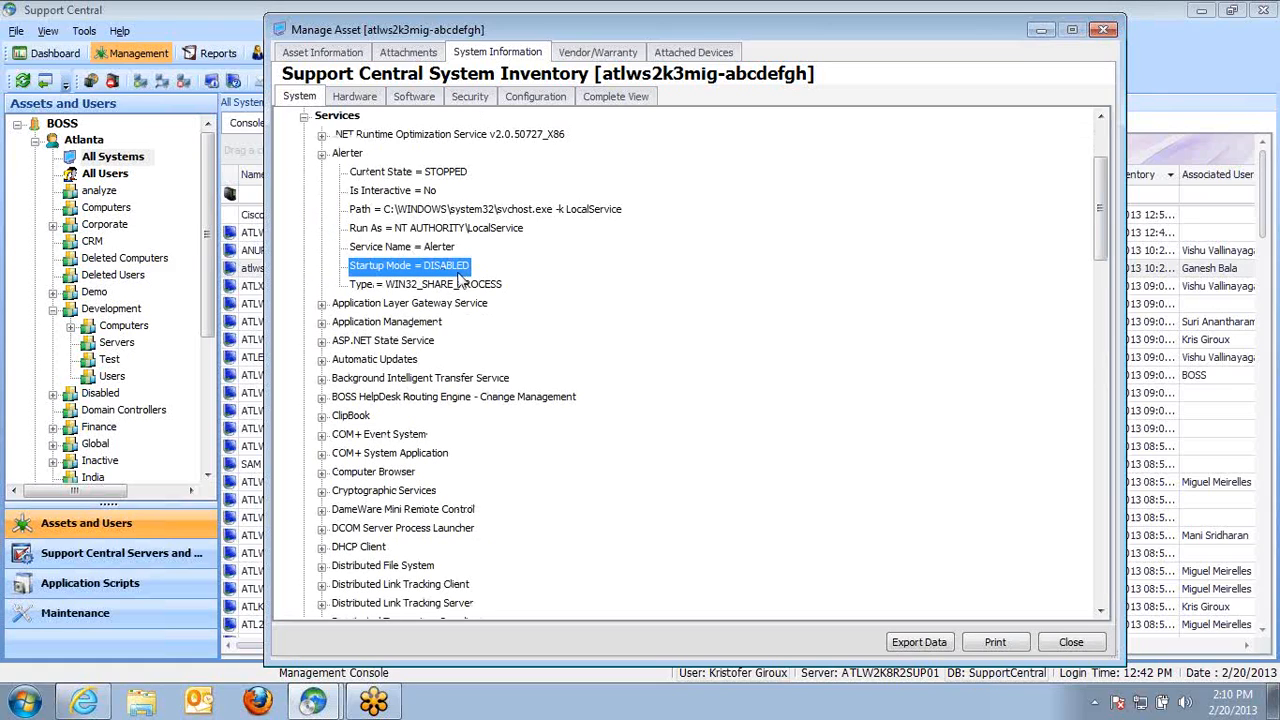
left_click(303, 116)
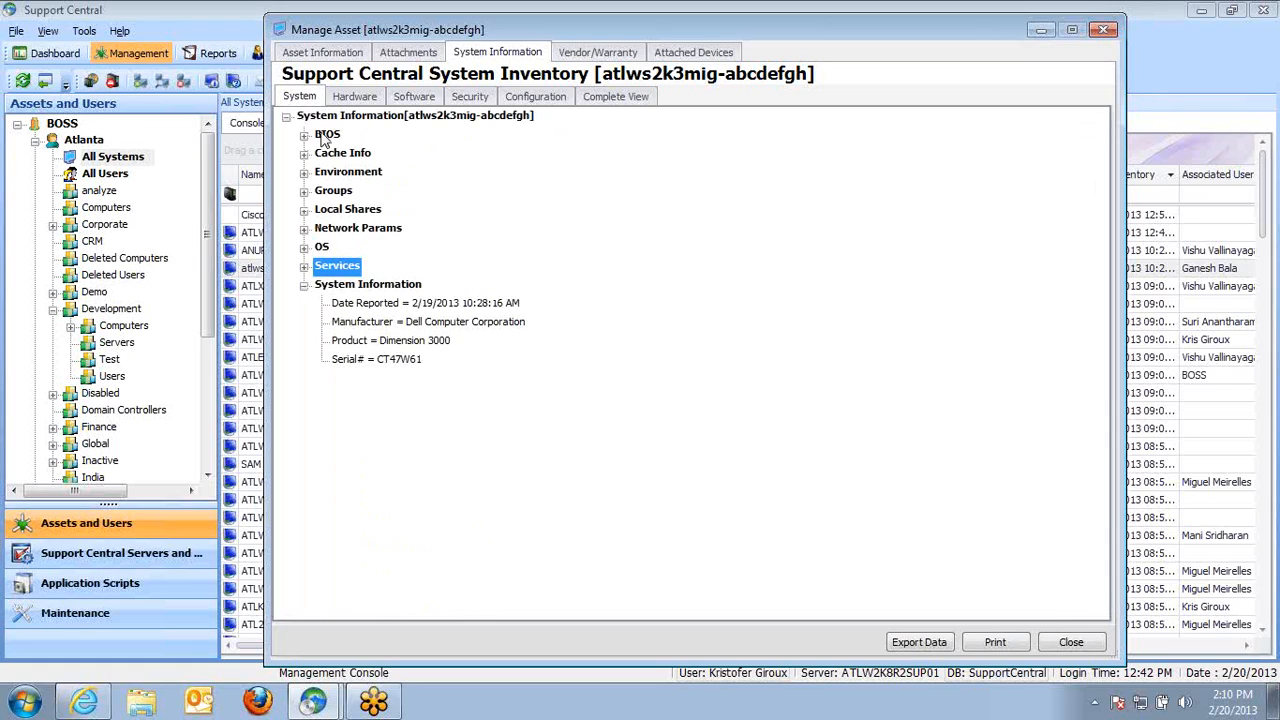
left_click(303, 247)
left_click(413, 378)
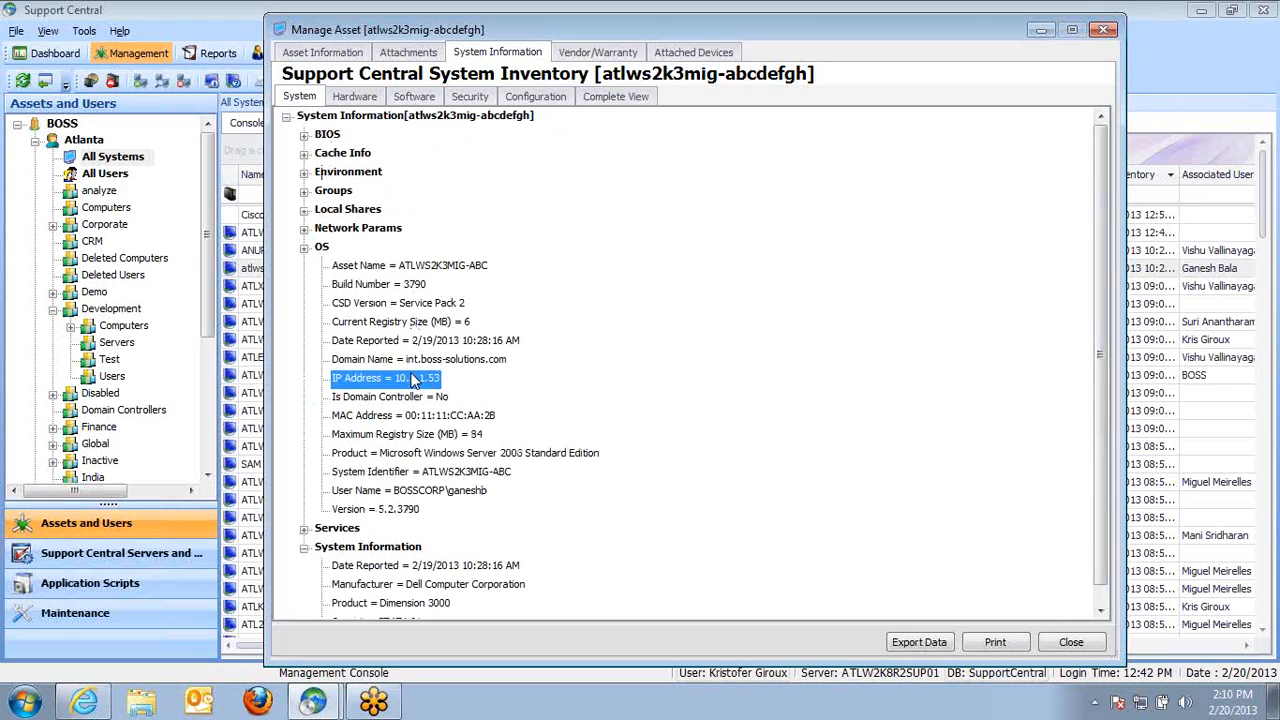
left_click(423, 416)
left_click(466, 454)
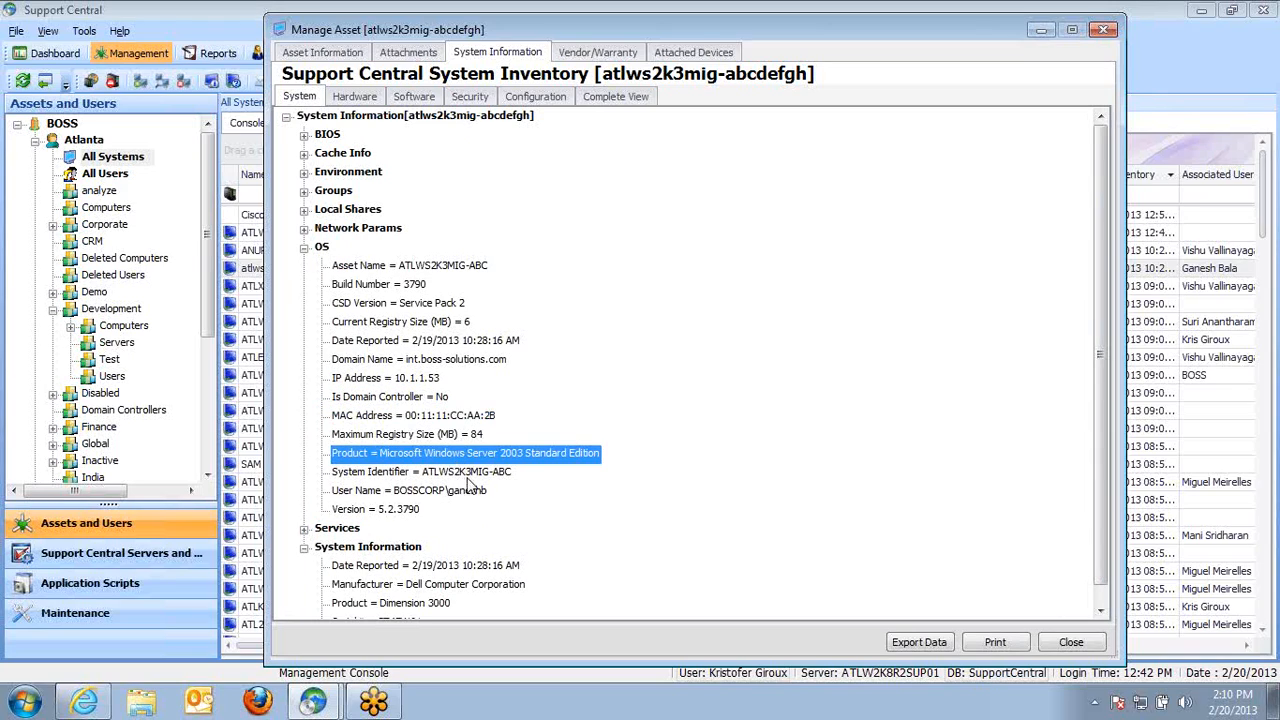
left_click(466, 472)
left_click(304, 209)
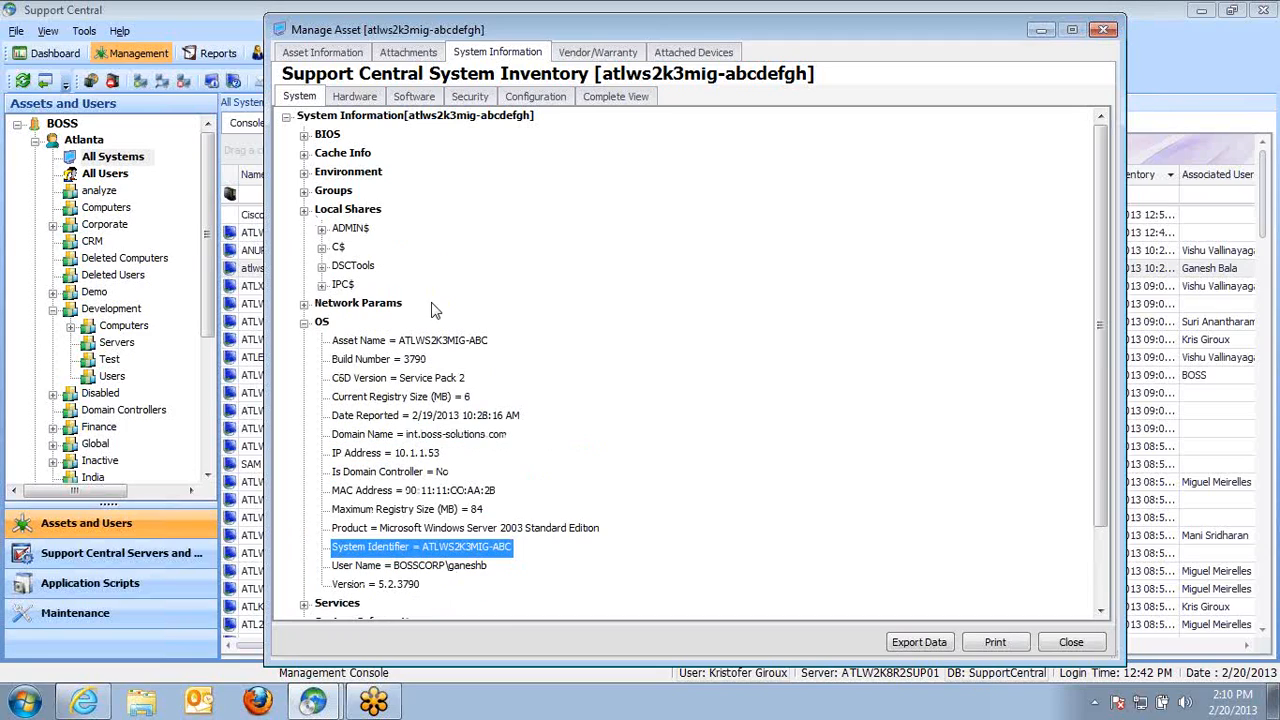
Examine the Hardware inventory, expanding the Baseboard and Physical Memory slot details
left_click(356, 97)
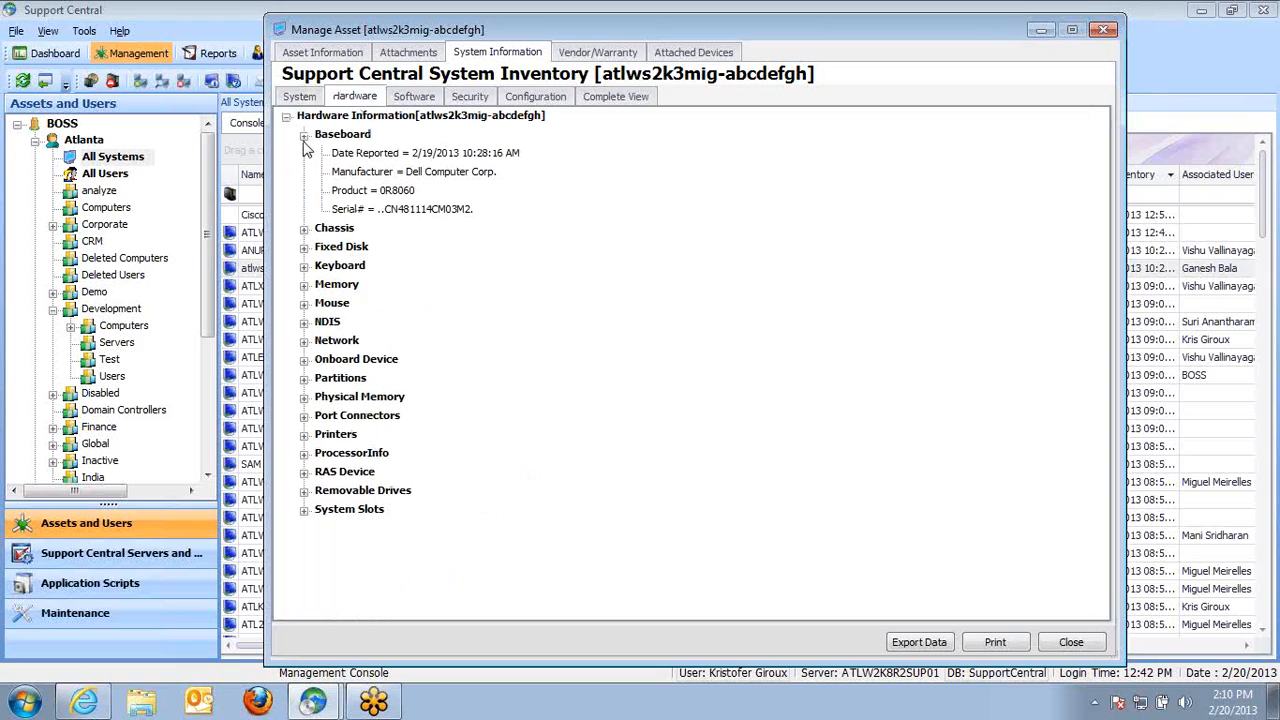
left_click(395, 211)
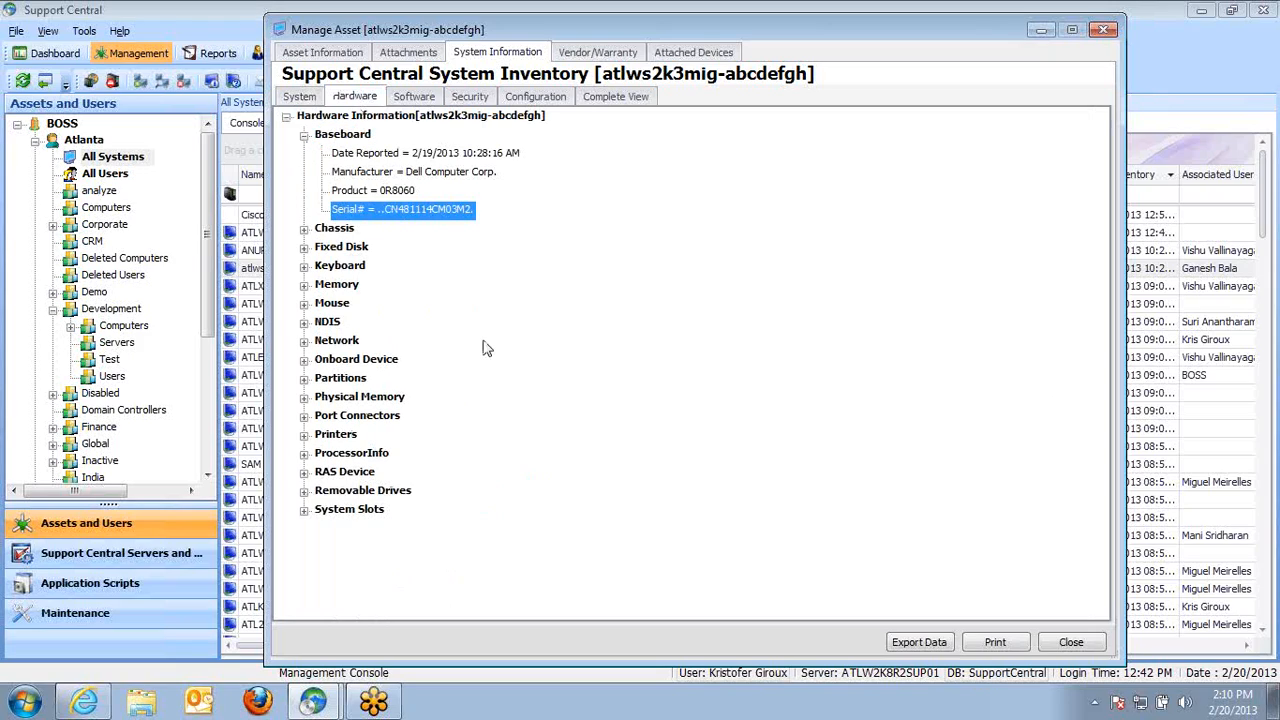
left_click(305, 398)
left_click(321, 416)
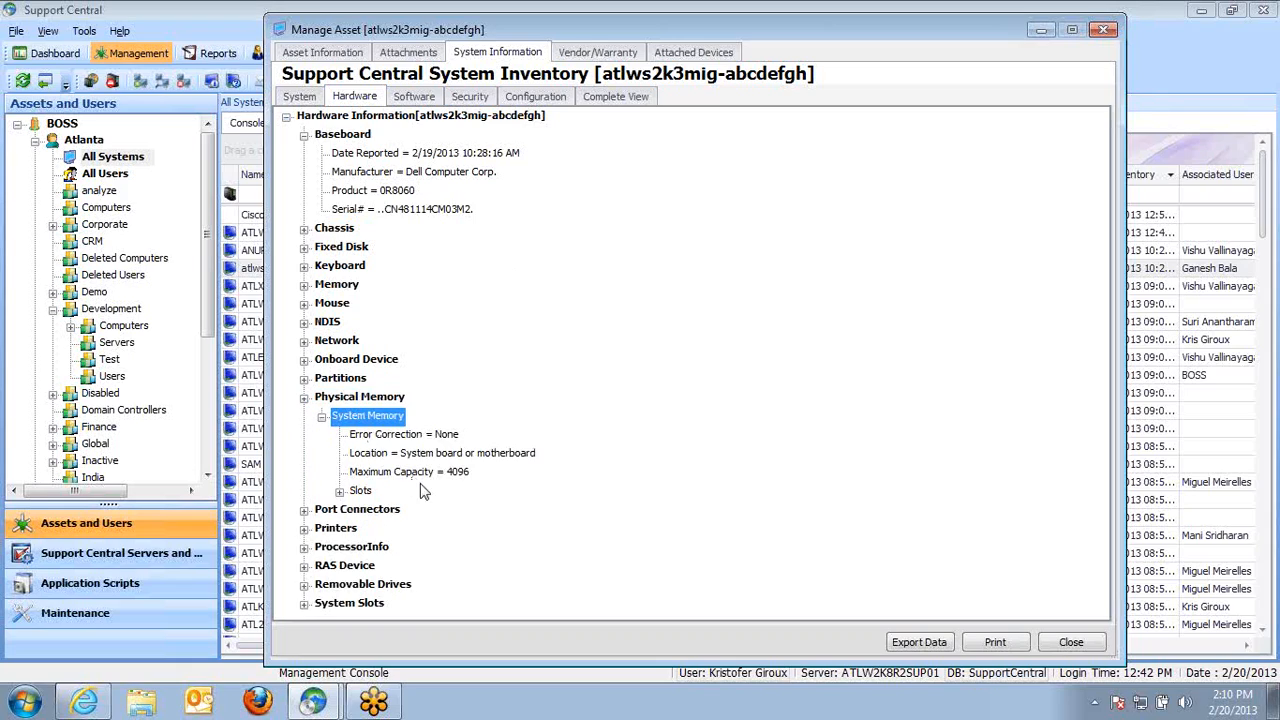
left_click(341, 491)
left_click(357, 510)
left_click(425, 566)
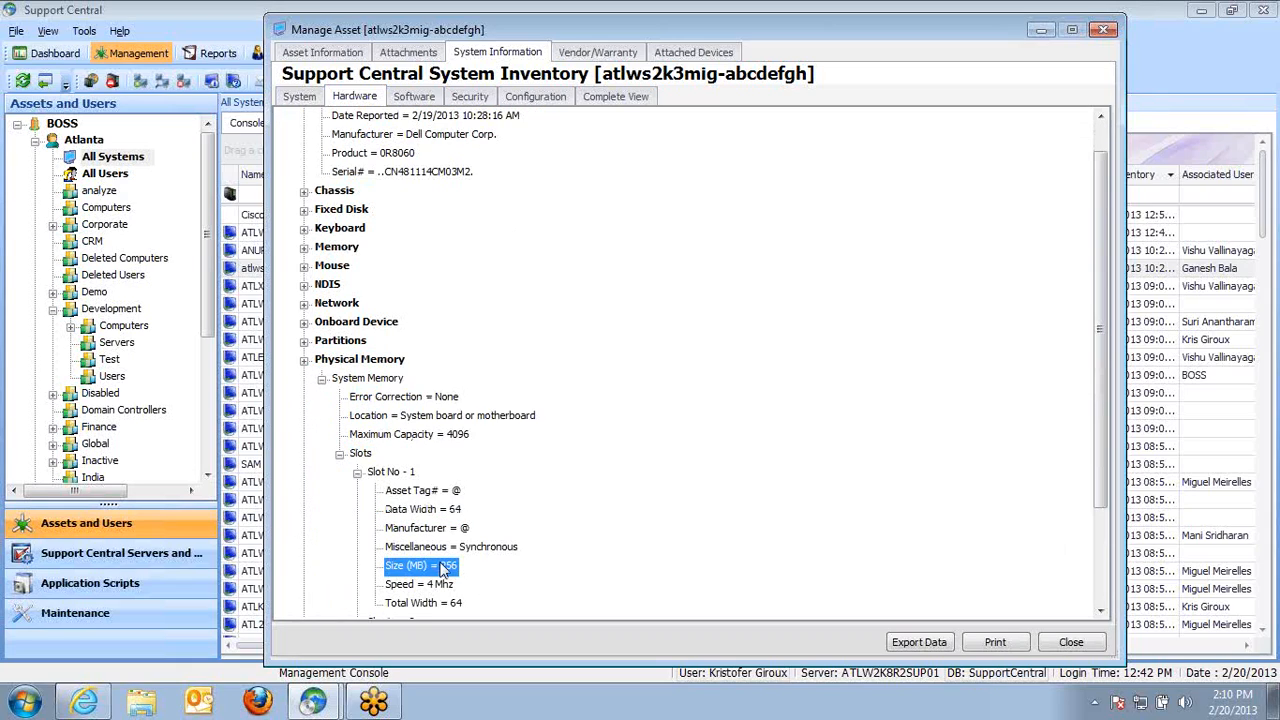
left_click_drag(1103, 485, 1103, 564)
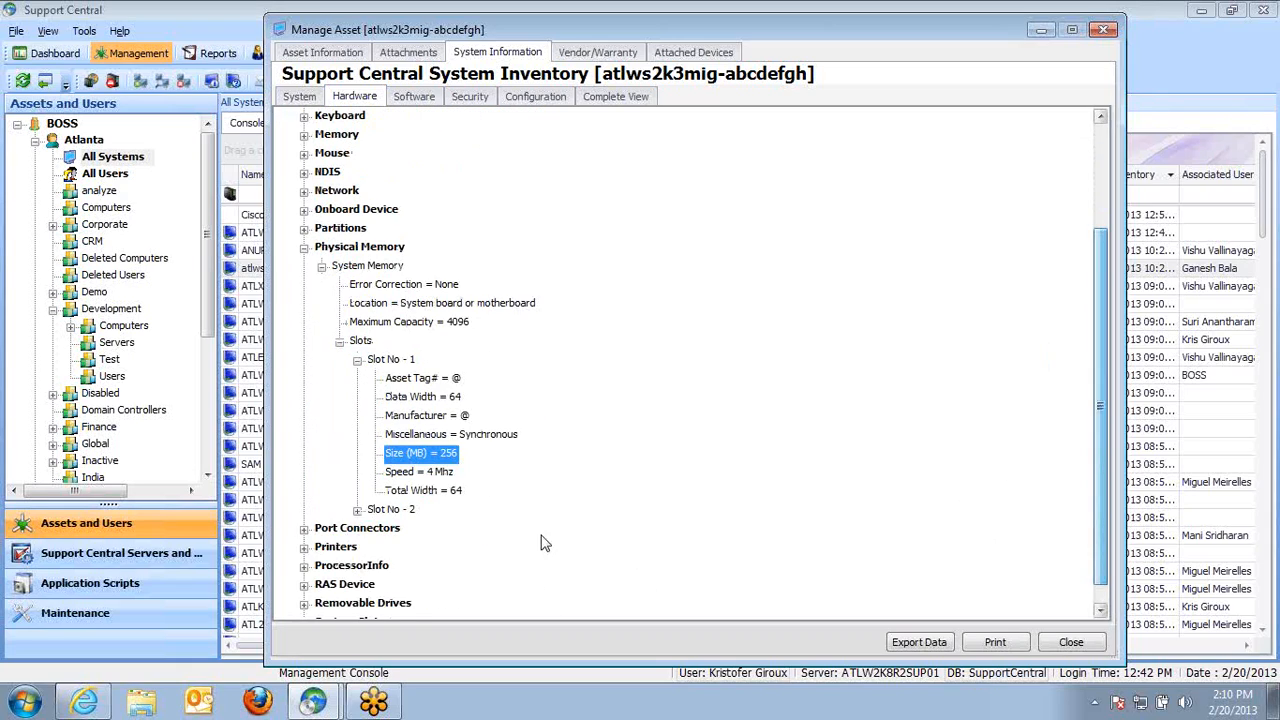
left_click(357, 509)
left_click(450, 509)
left_click(430, 566)
Examine the Software inventory, expanding the IE details and the installed Software list
left_click(414, 96)
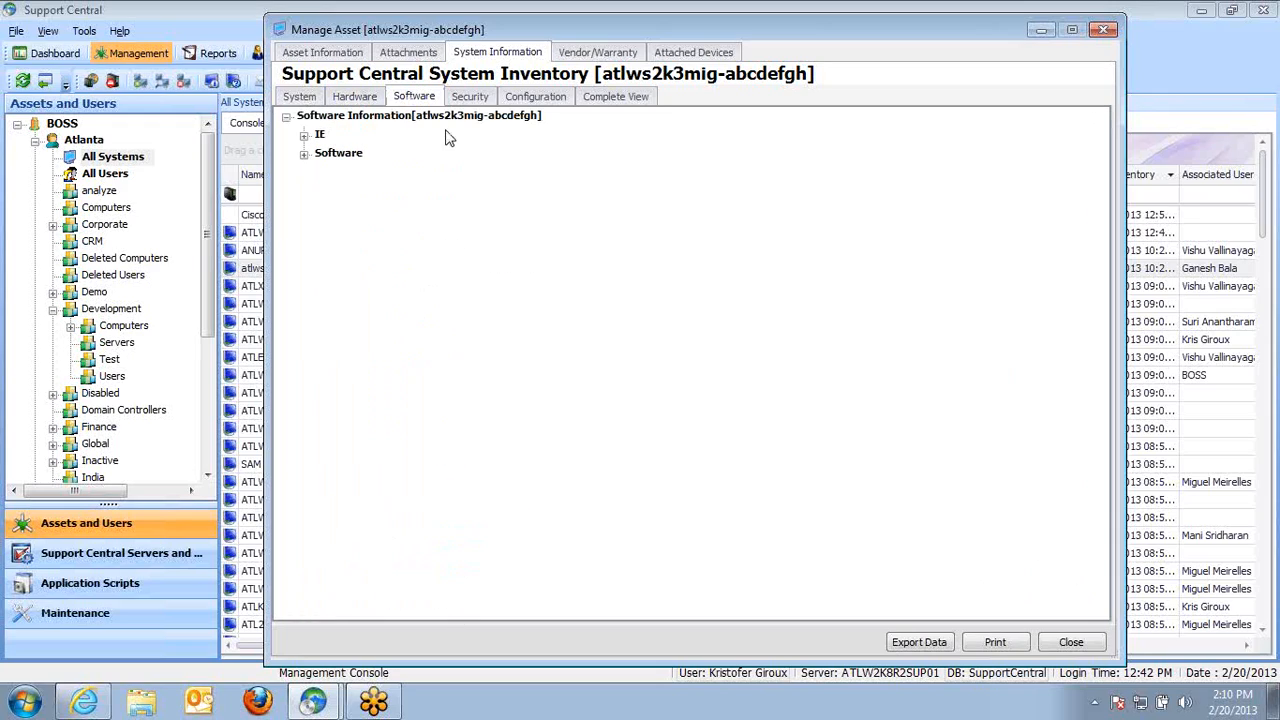
left_click(303, 135)
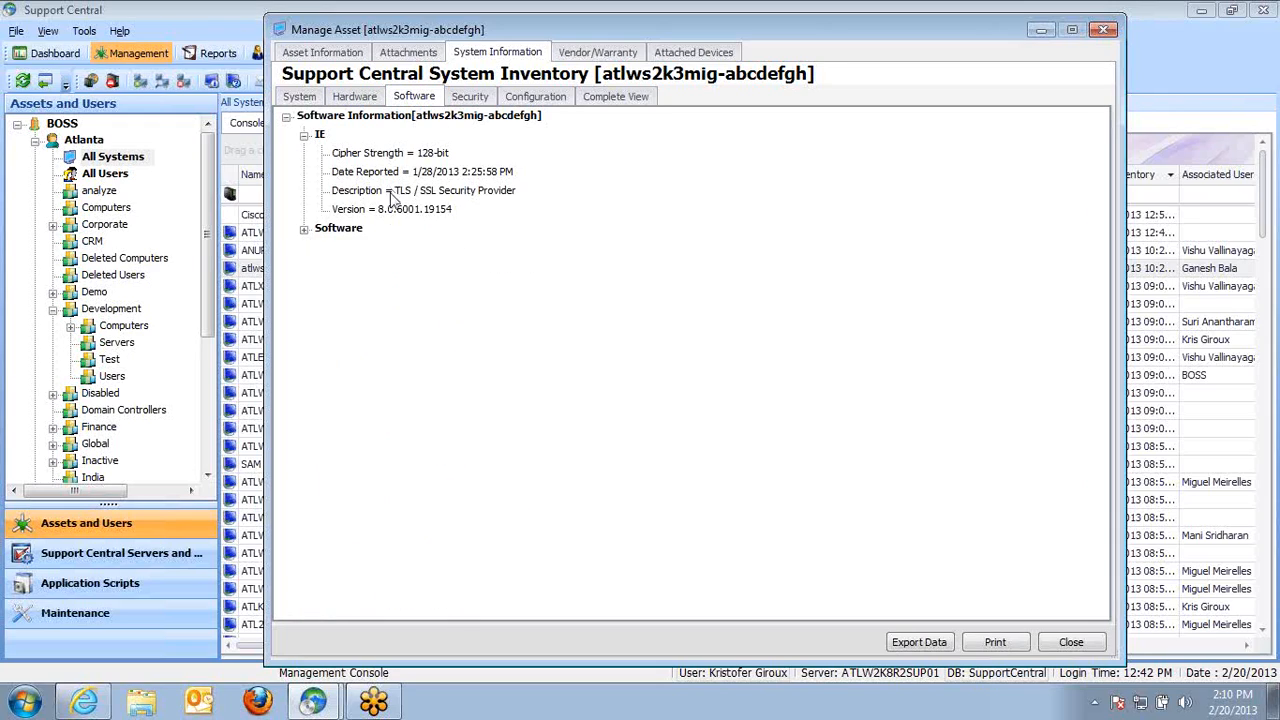
left_click(303, 135)
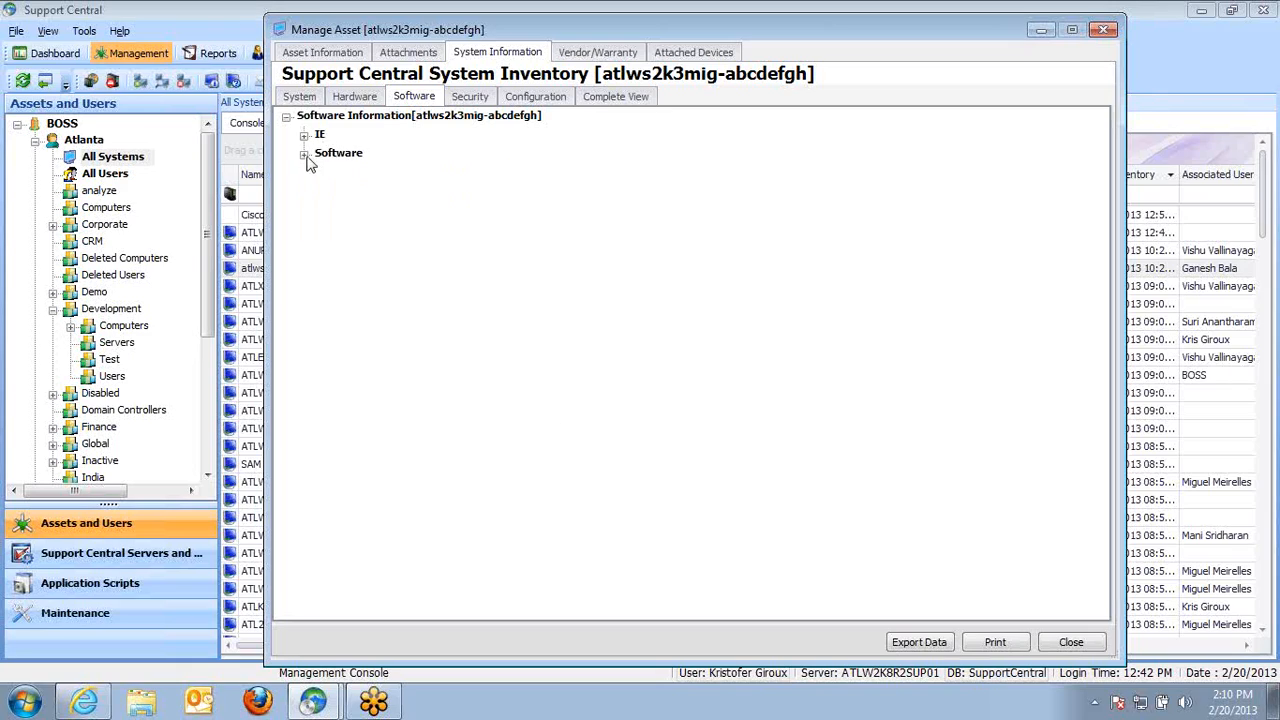
left_click(303, 153)
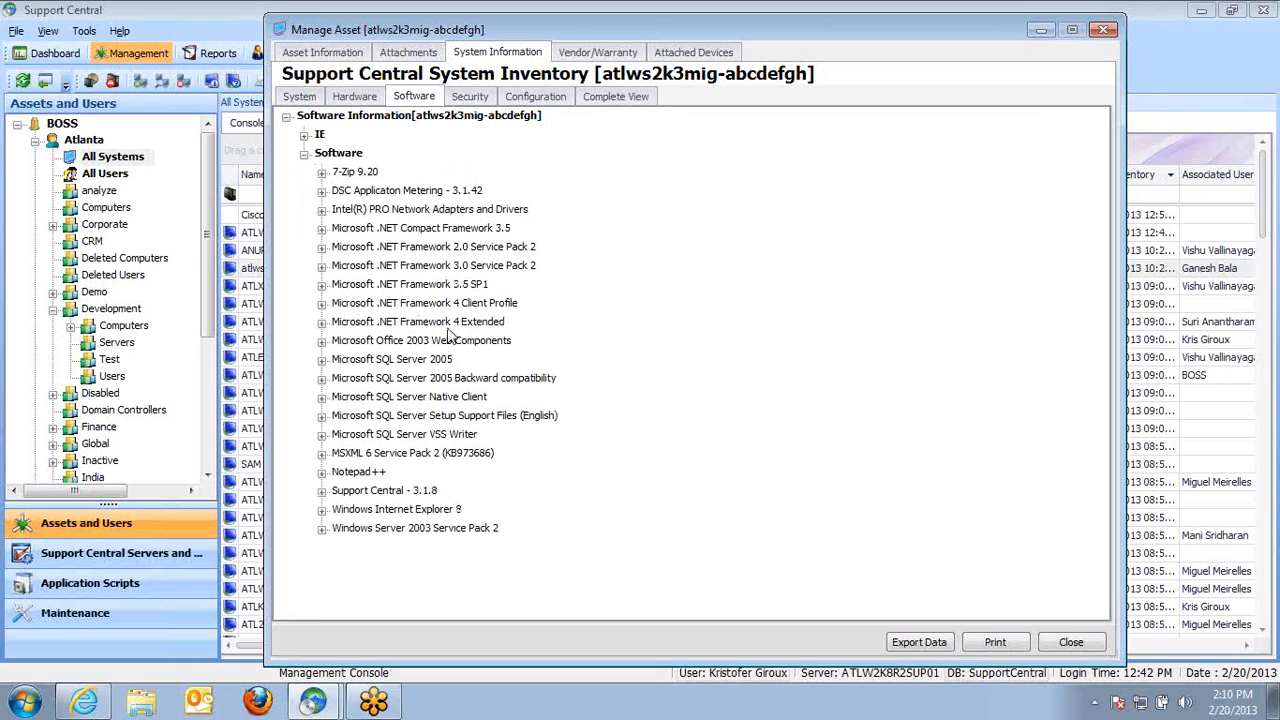
left_click(393, 212)
left_click(363, 193)
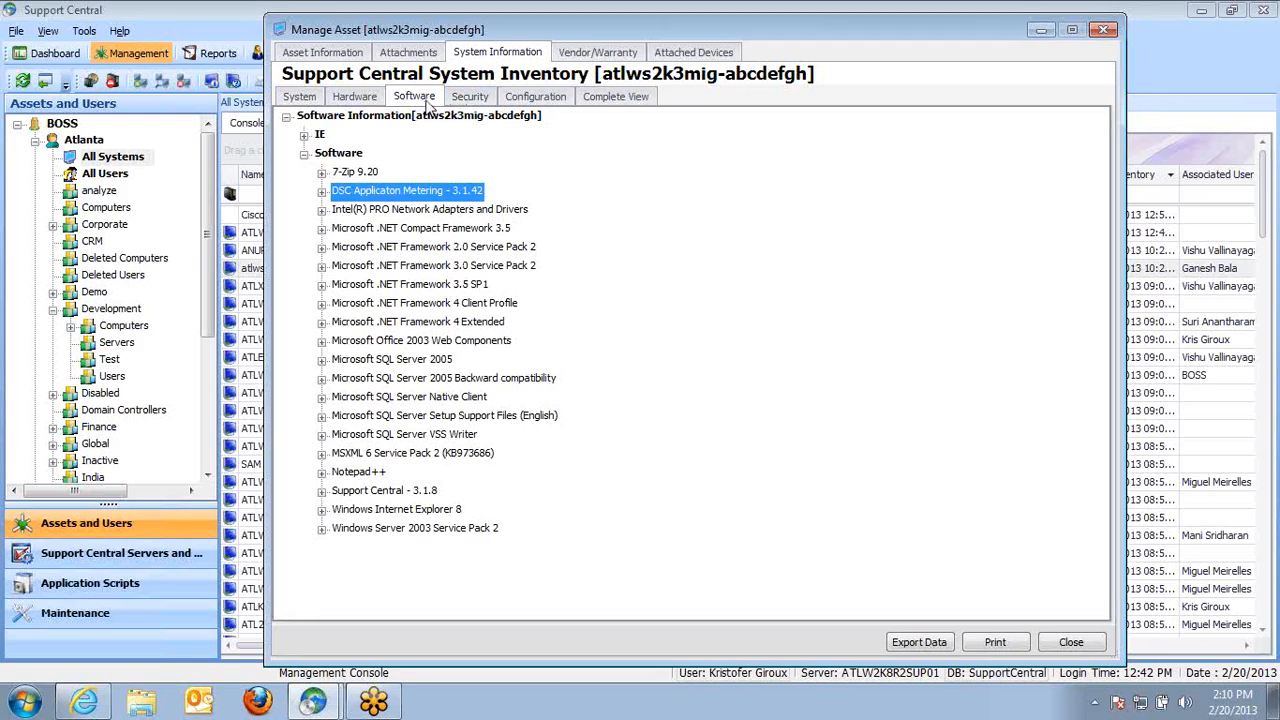
left_click(415, 286)
left_click(418, 322)
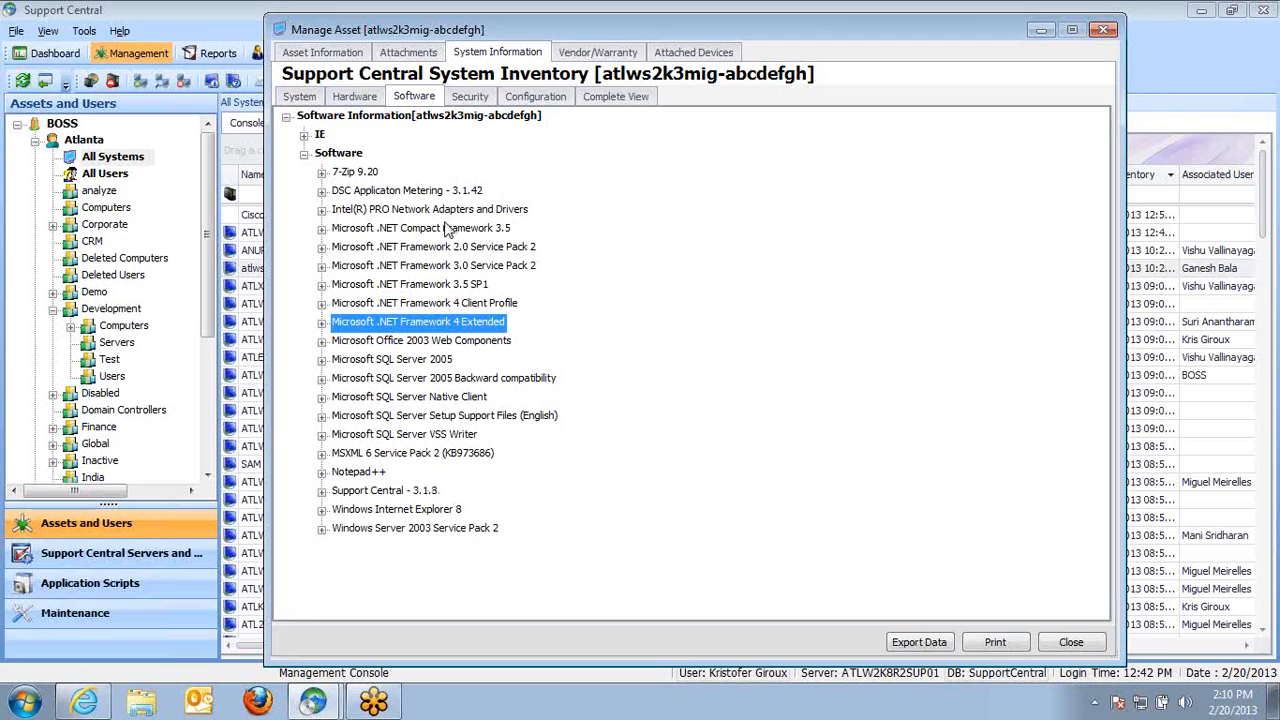
Examine the Security inventory's open TCP ports, expanding the 10.1.1.53:1101 entry
left_click(470, 98)
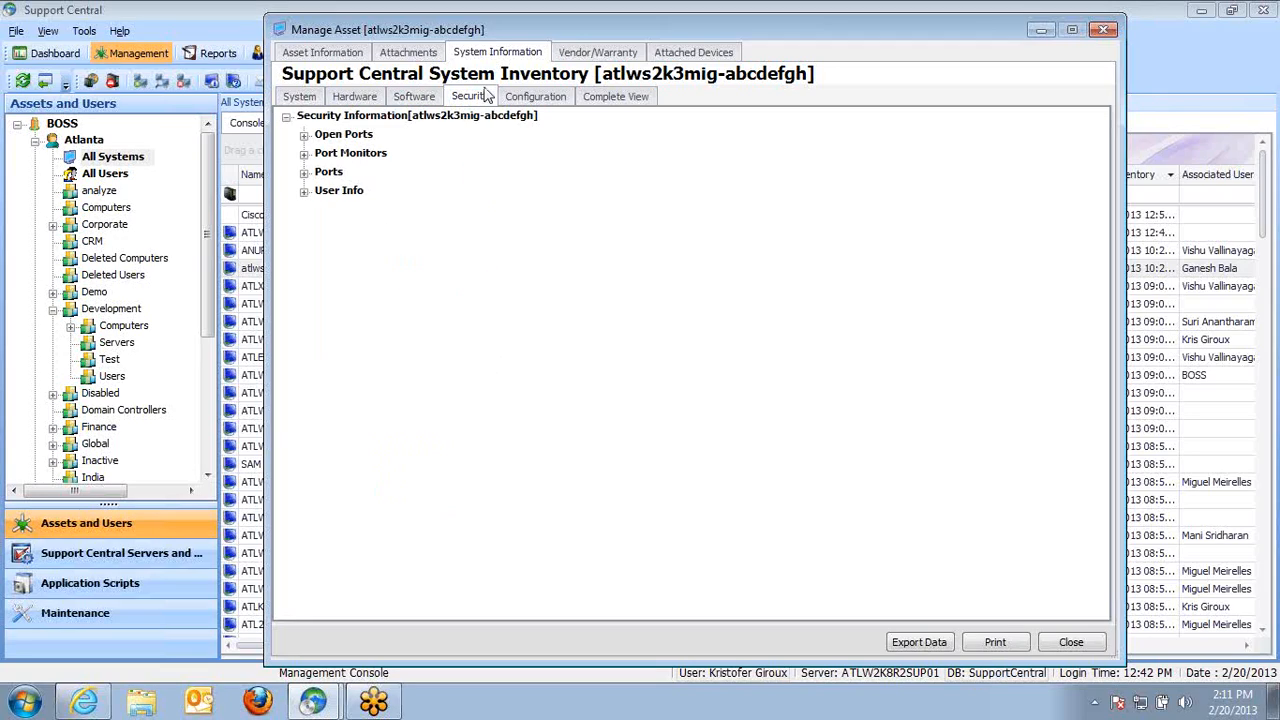
left_click(304, 135)
left_click(321, 155)
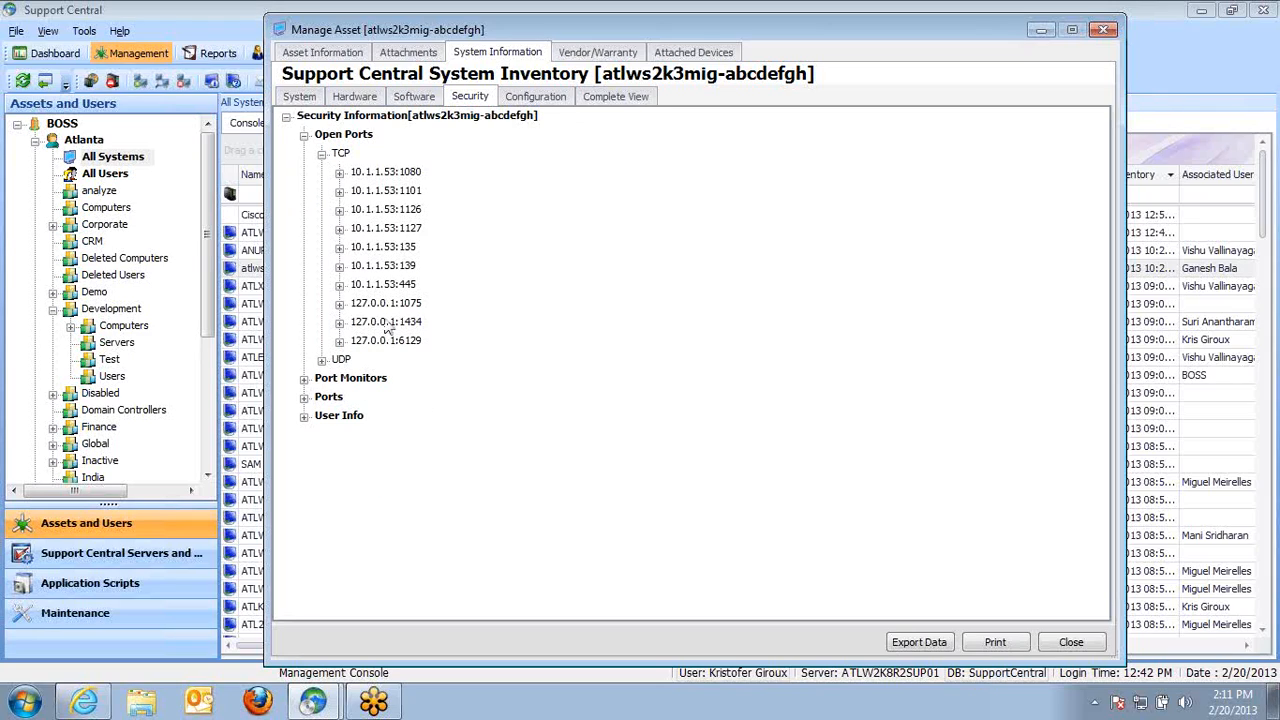
left_click(339, 190)
left_click(531, 231)
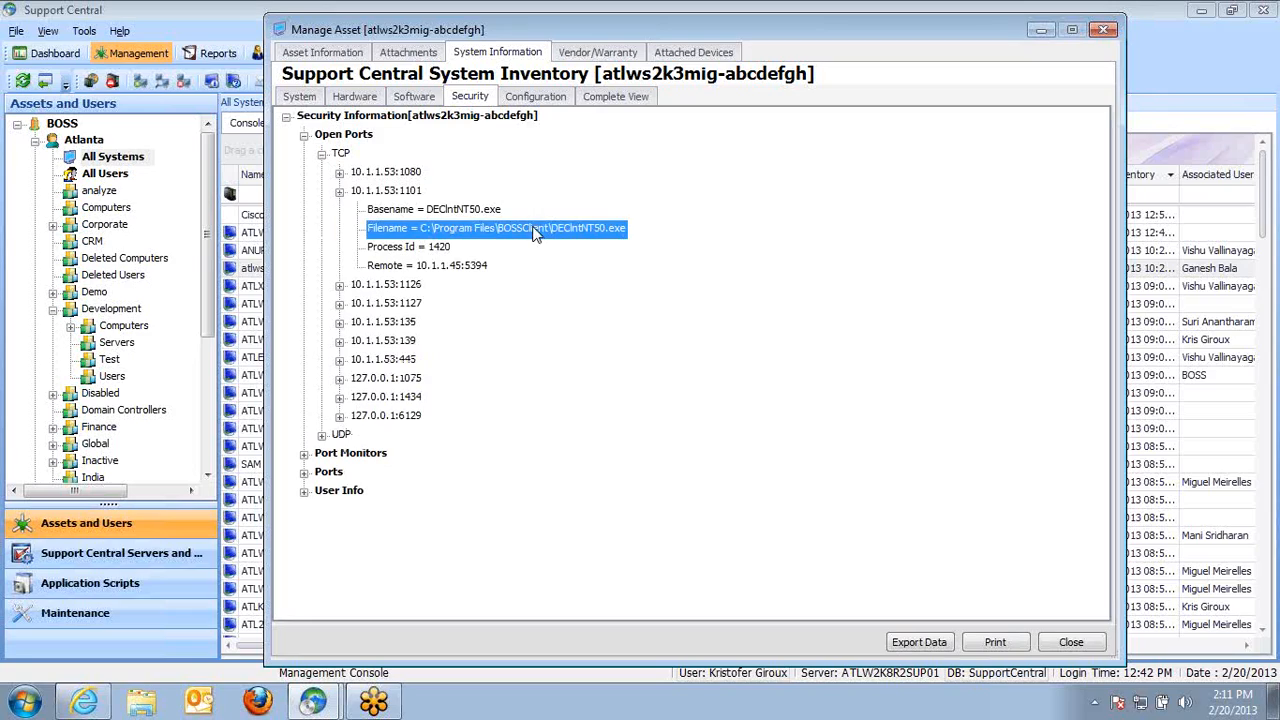
left_click(397, 191)
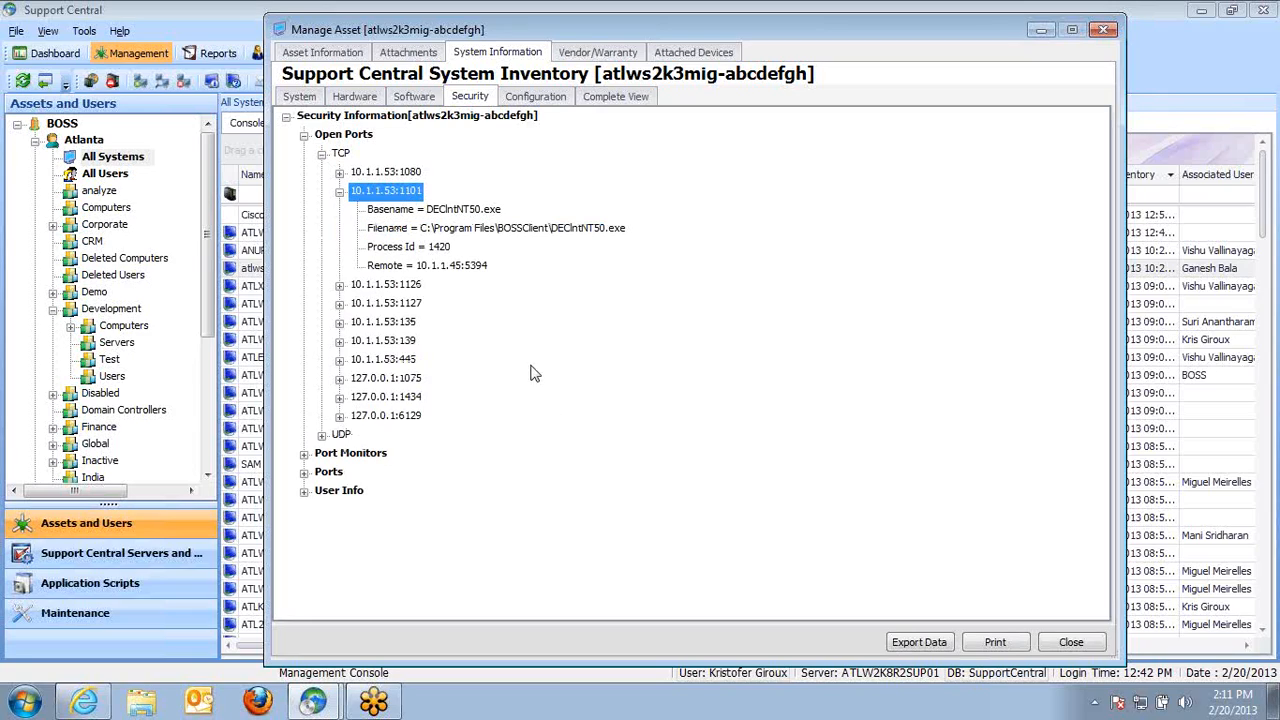
Examine the Security inventory's Ports branch and the Configuration inventory's Regional Settings, then close the asset window
left_click(306, 475)
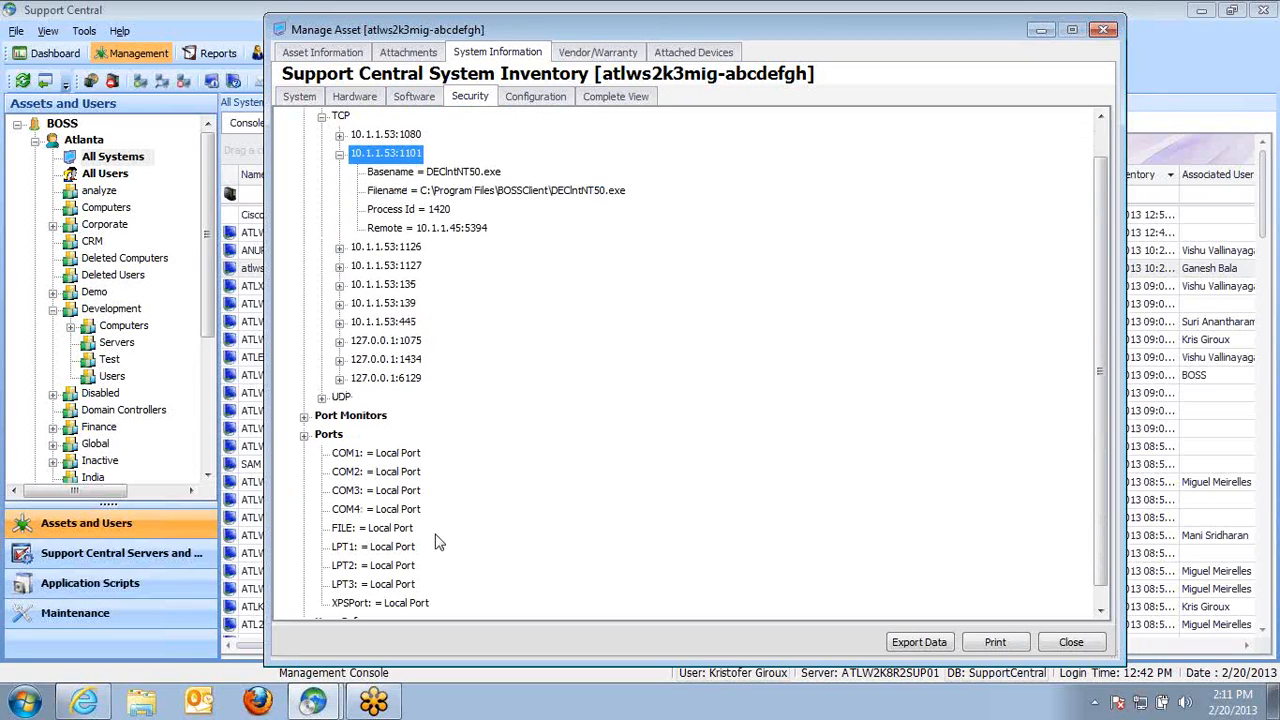
left_click(533, 96)
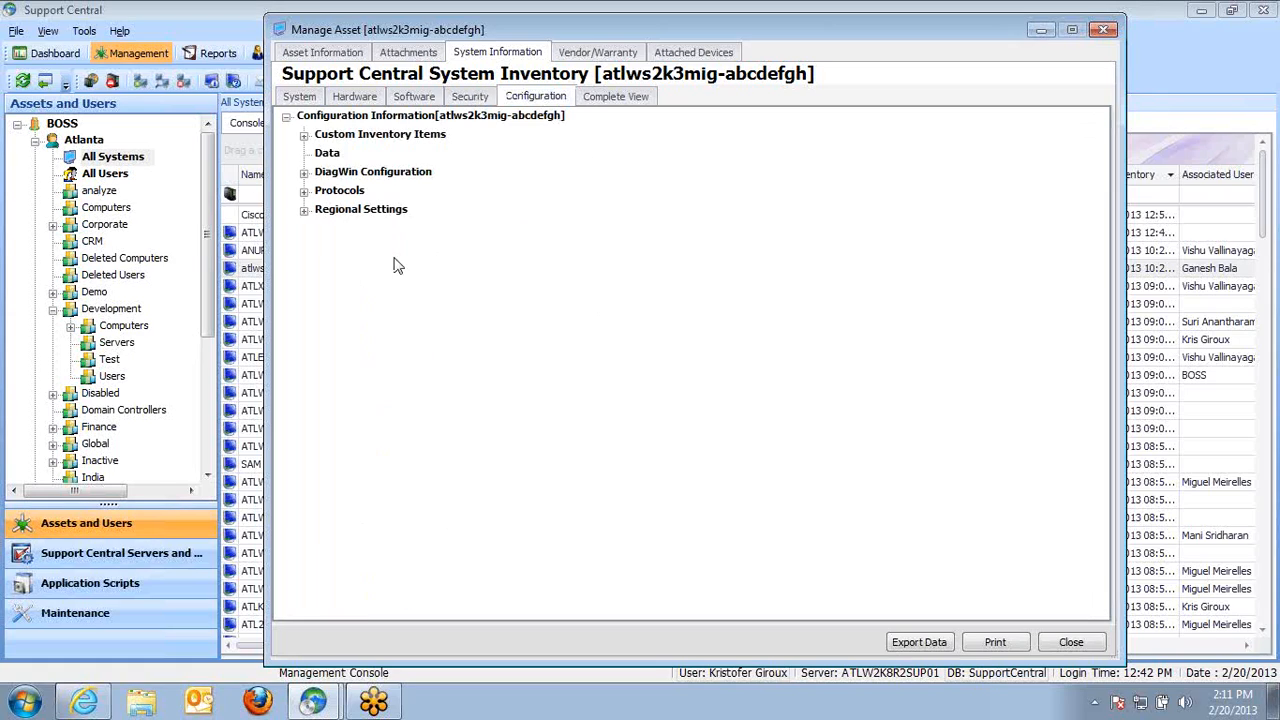
left_click(304, 210)
left_click(304, 118)
left_click(1061, 648)
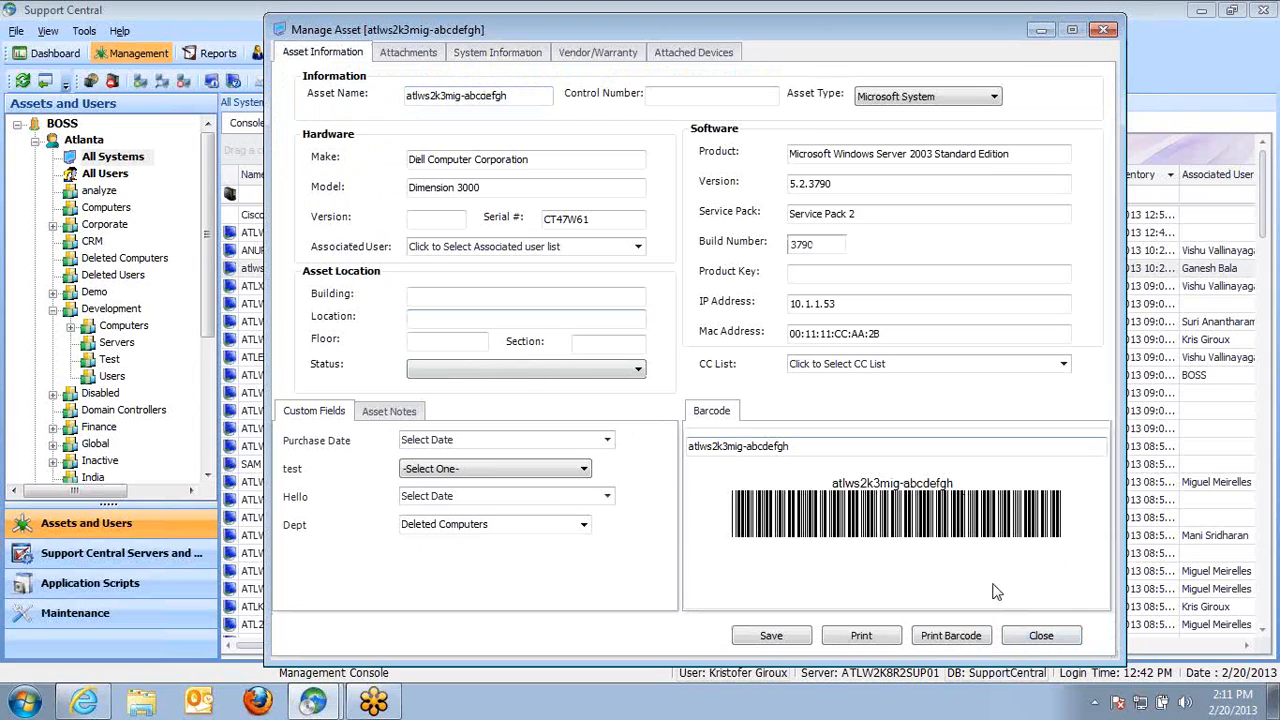
left_click(1041, 636)
Open a gather system inventory request for the atlws2k3mig-abcdefgh asset and toggle Force Inventory on and off
right_click(308, 276)
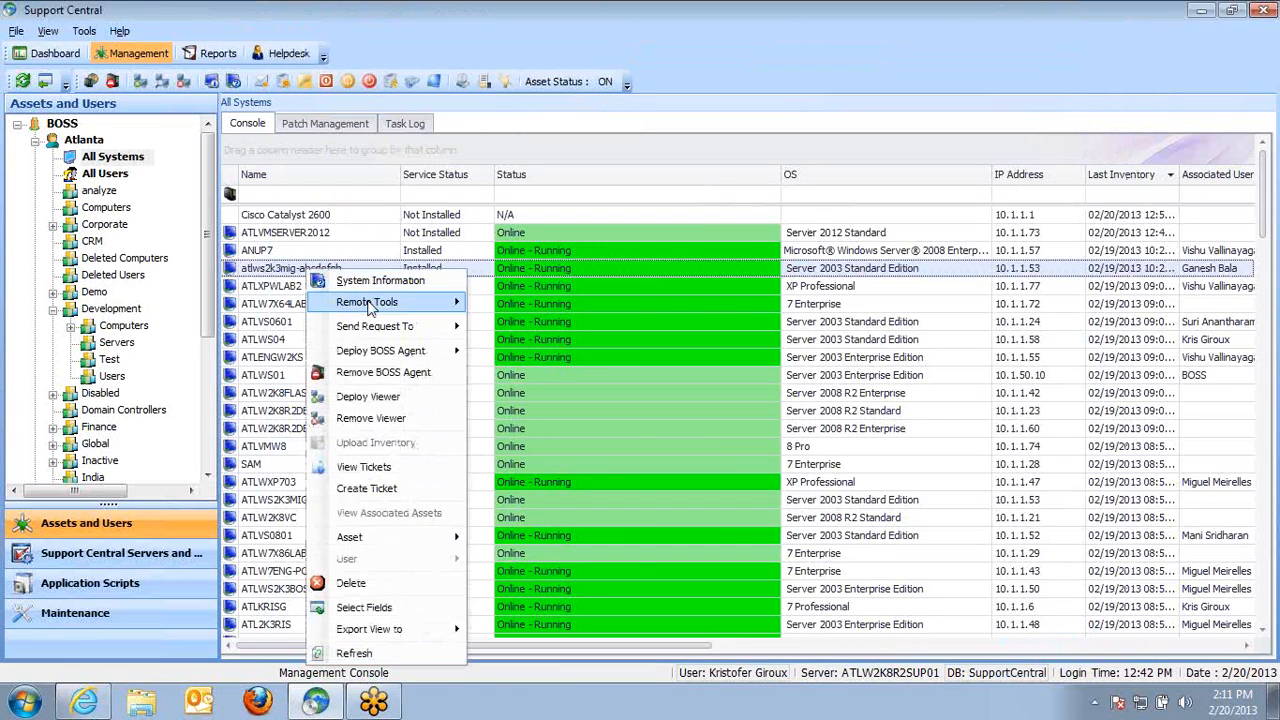
mouse_move(420, 329)
left_click(545, 331)
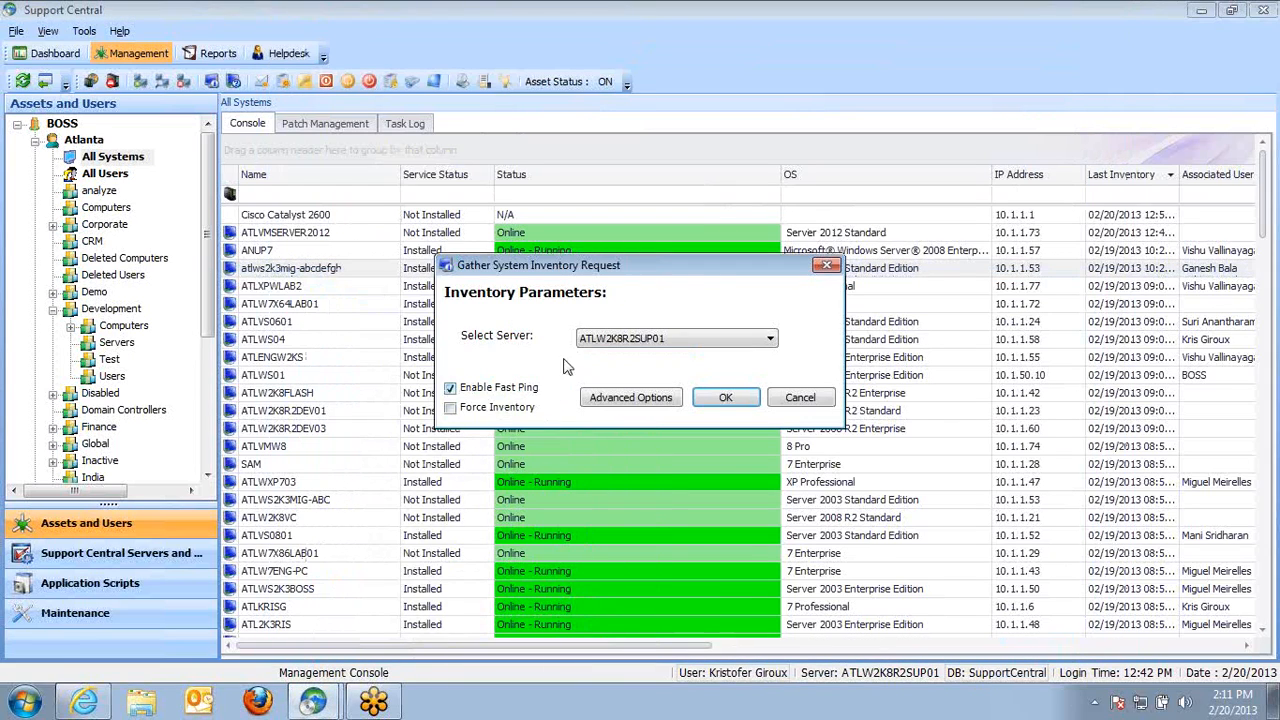
left_click_drag(645, 268, 553, 189)
left_click(400, 334)
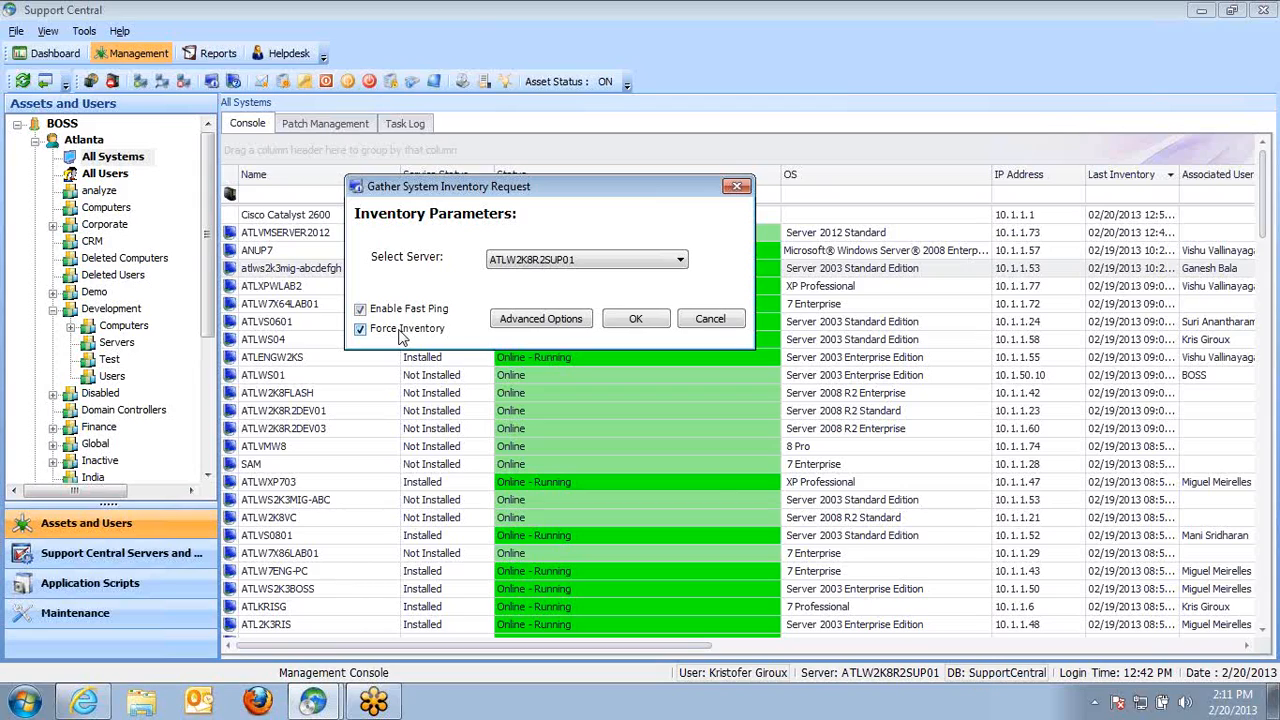
left_click(396, 334)
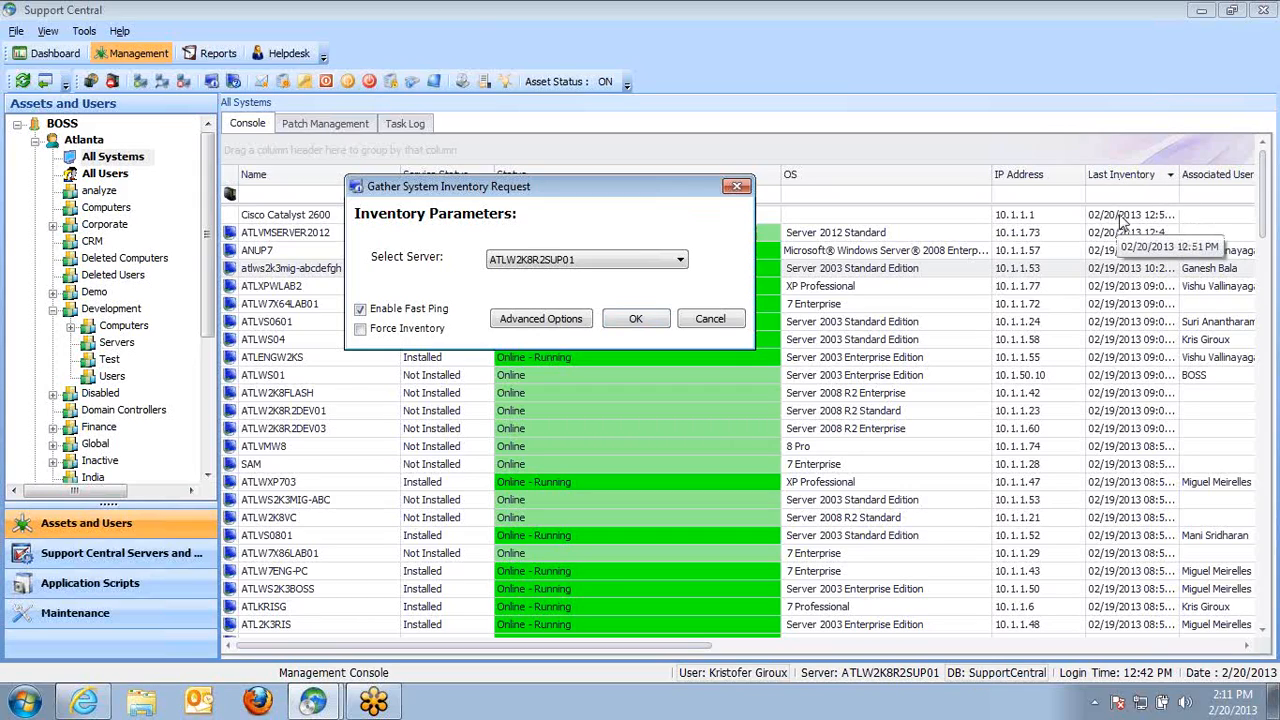
Set MissingPatches and UserProfile to True in the request's advanced options, then close them and cancel the request
left_click(522, 320)
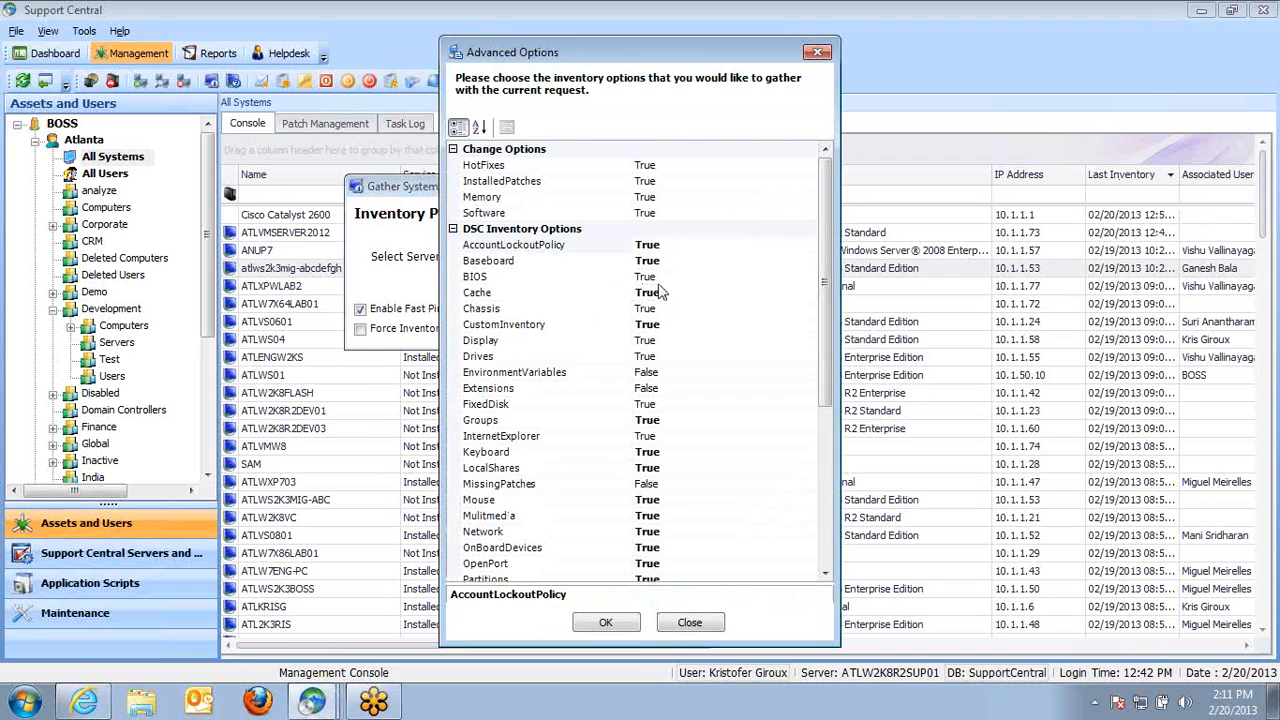
left_click_drag(674, 61, 700, 34)
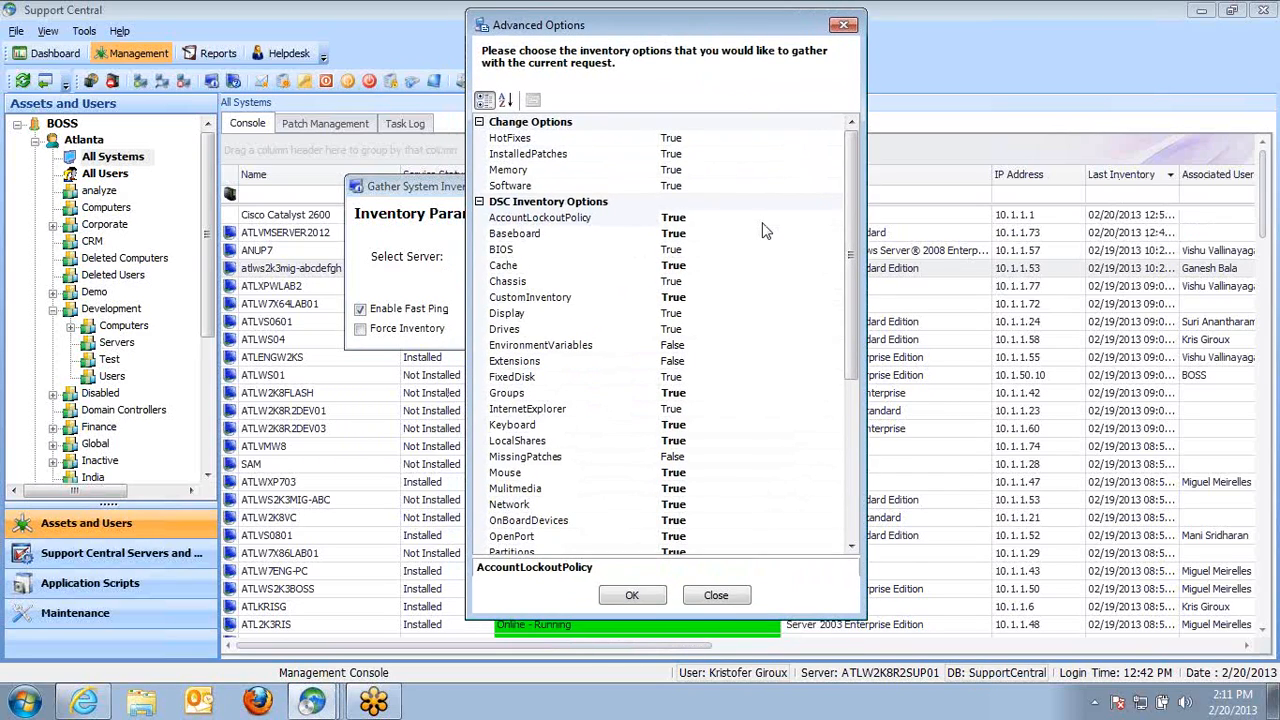
left_click_drag(855, 242, 852, 415)
left_click(612, 446)
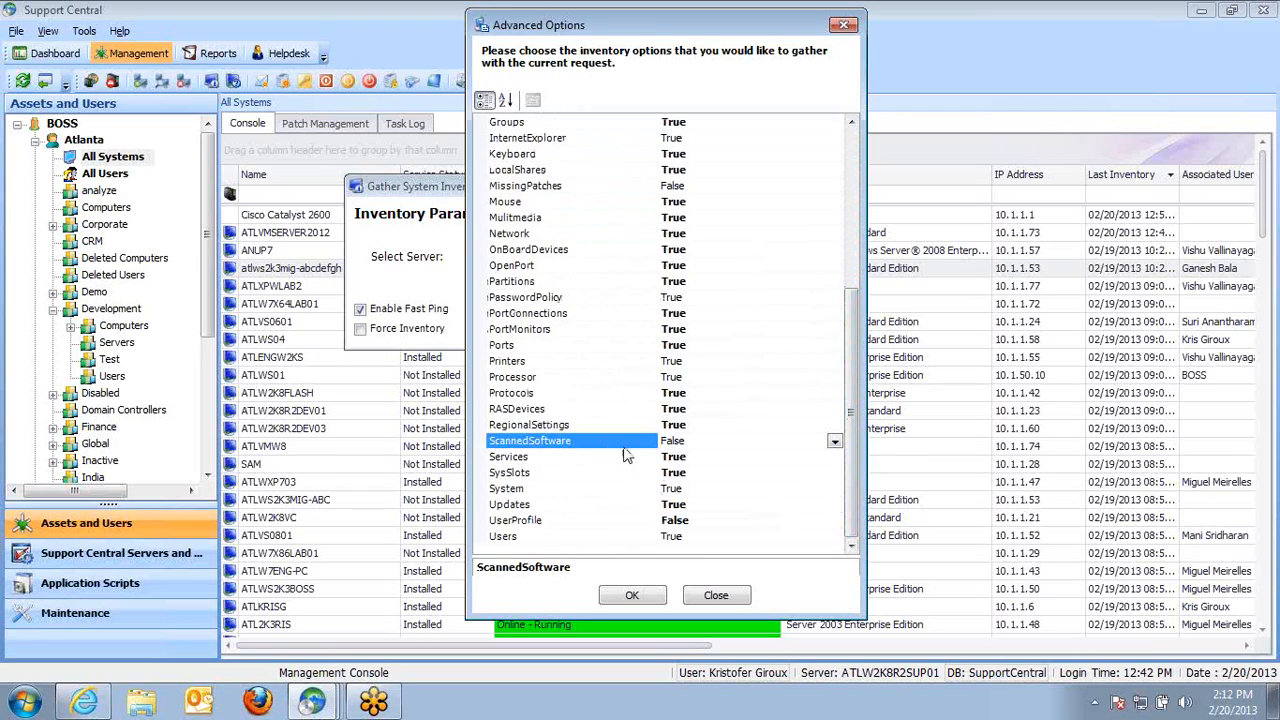
scroll(688, 344, "up", 4)
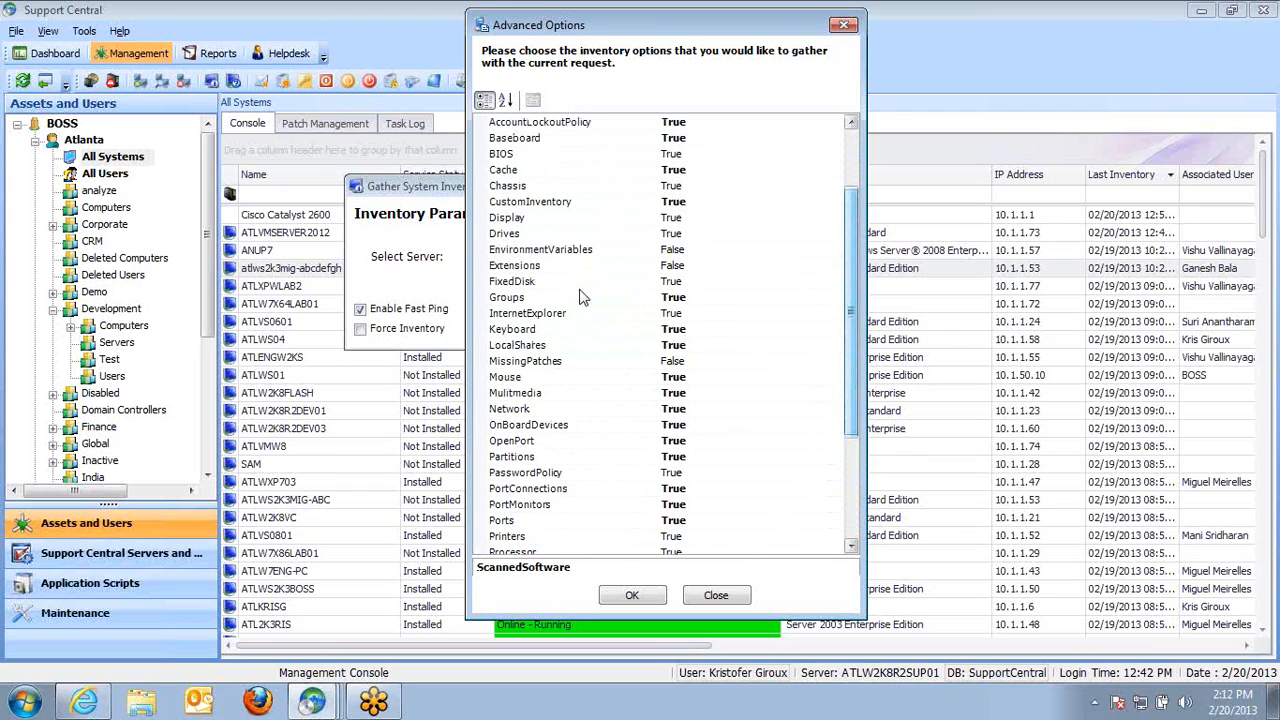
left_click(536, 251)
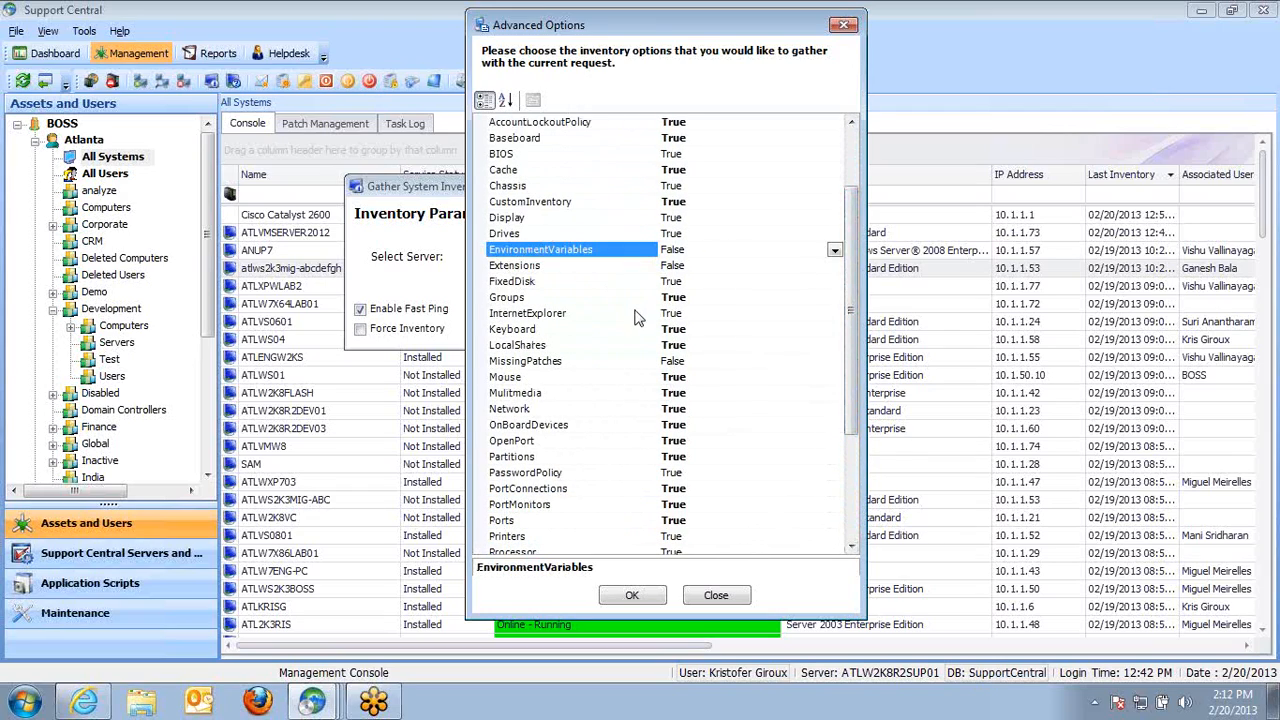
left_click(560, 266)
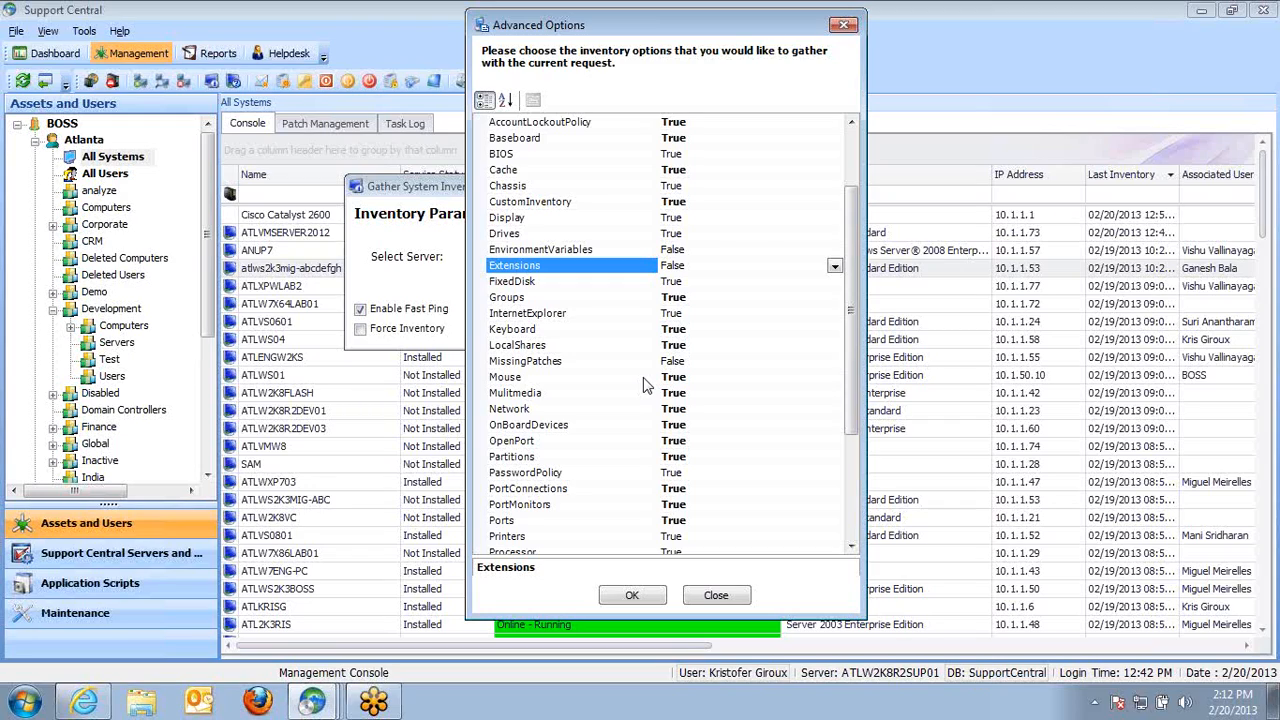
scroll(851, 300, "up", 2)
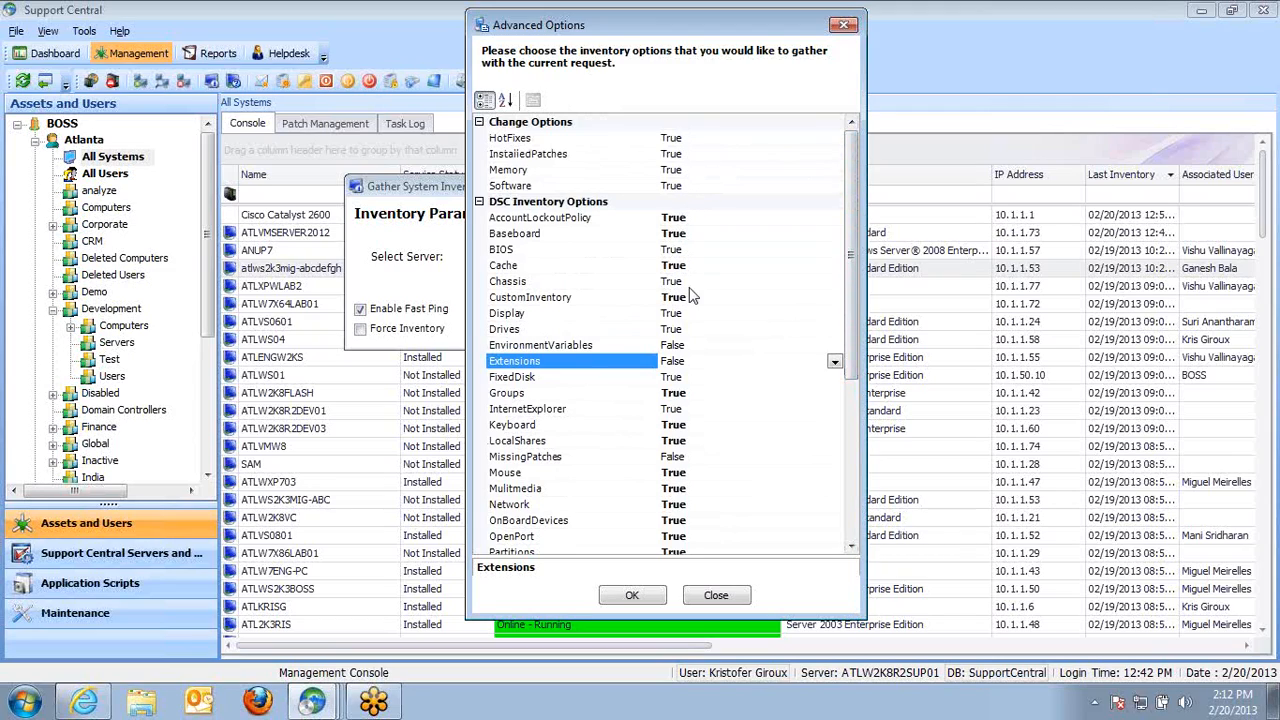
left_click_drag(851, 318, 858, 442)
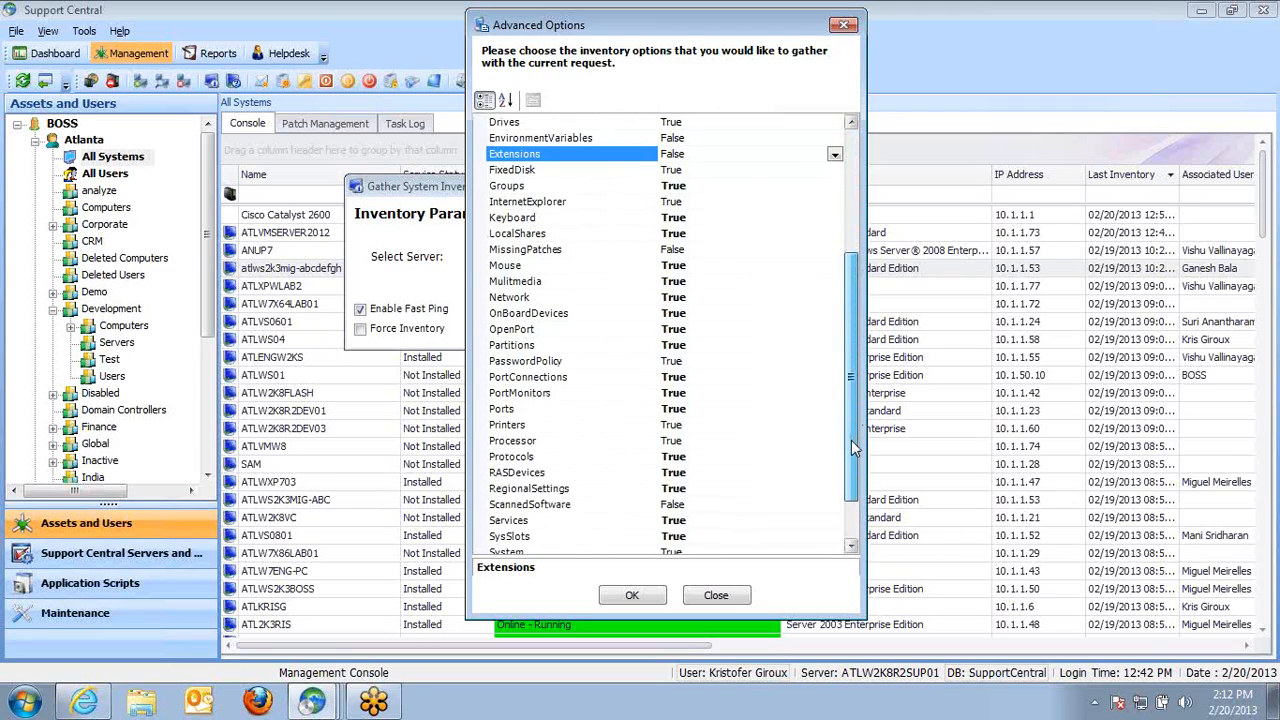
left_click(630, 258)
double_click(692, 250)
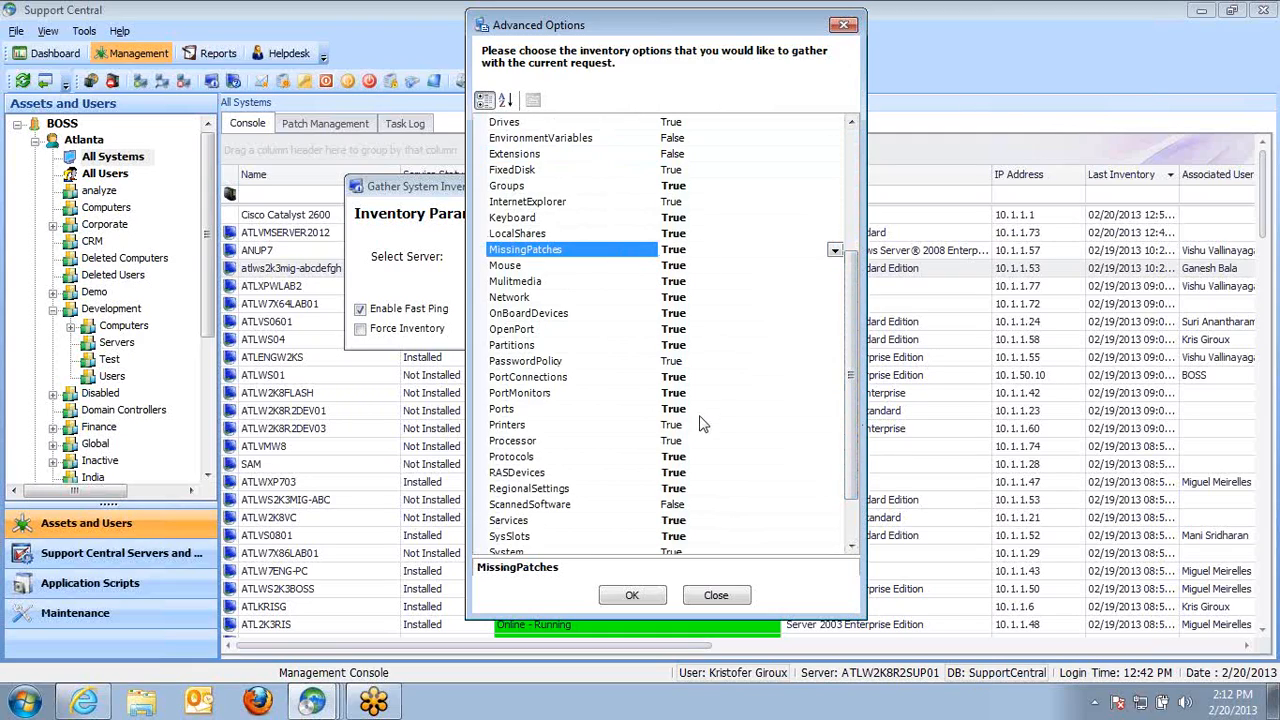
scroll(840, 405, "down", 2)
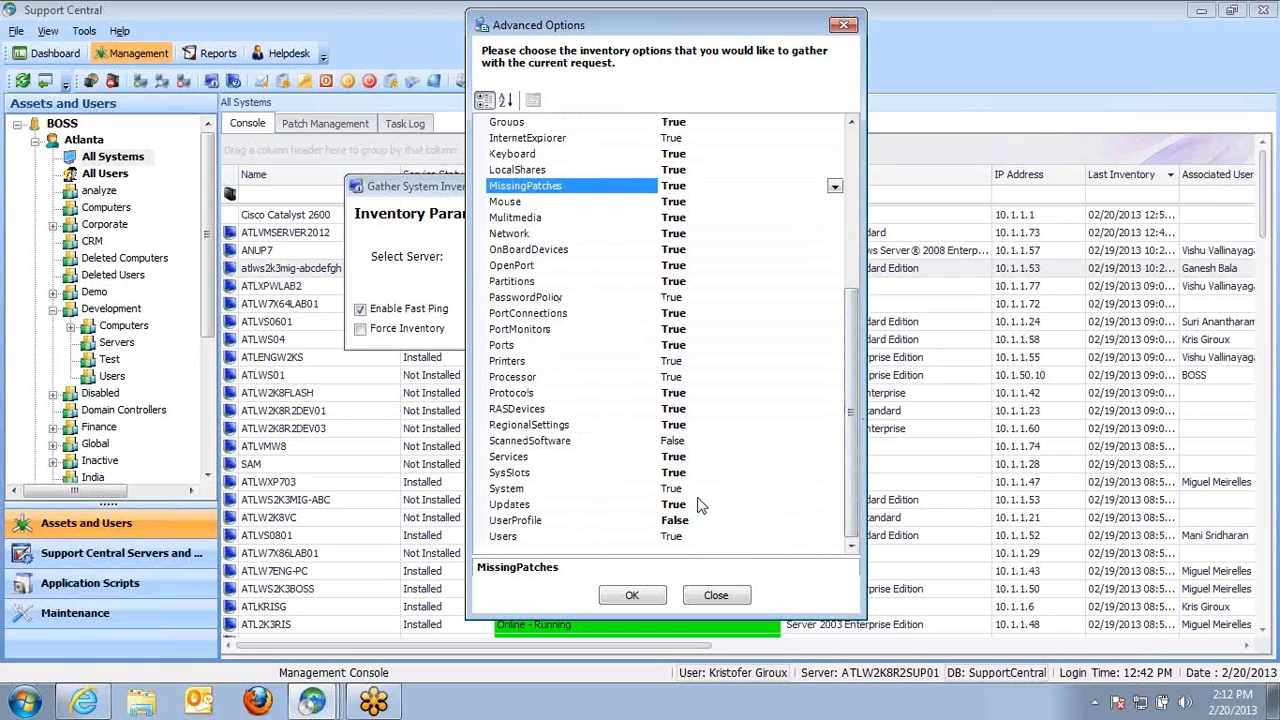
double_click(698, 525)
left_click(706, 443)
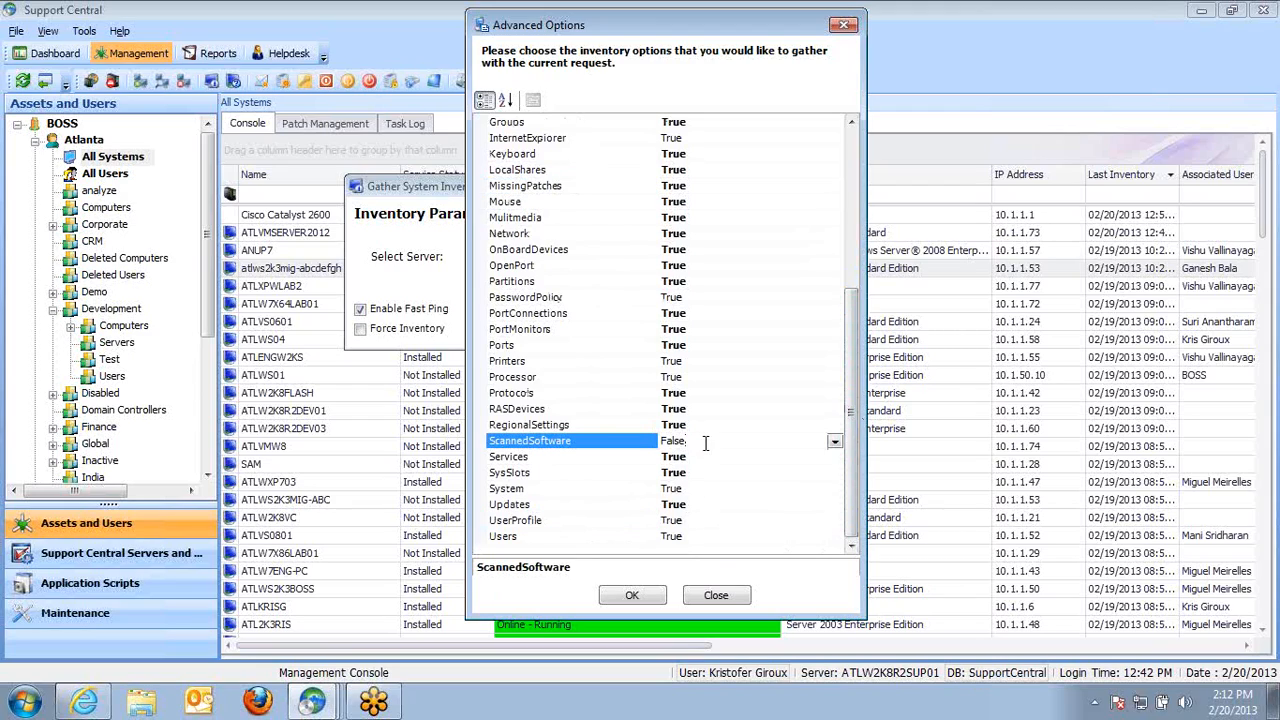
scroll(840, 420, "up", 4)
left_click(712, 250)
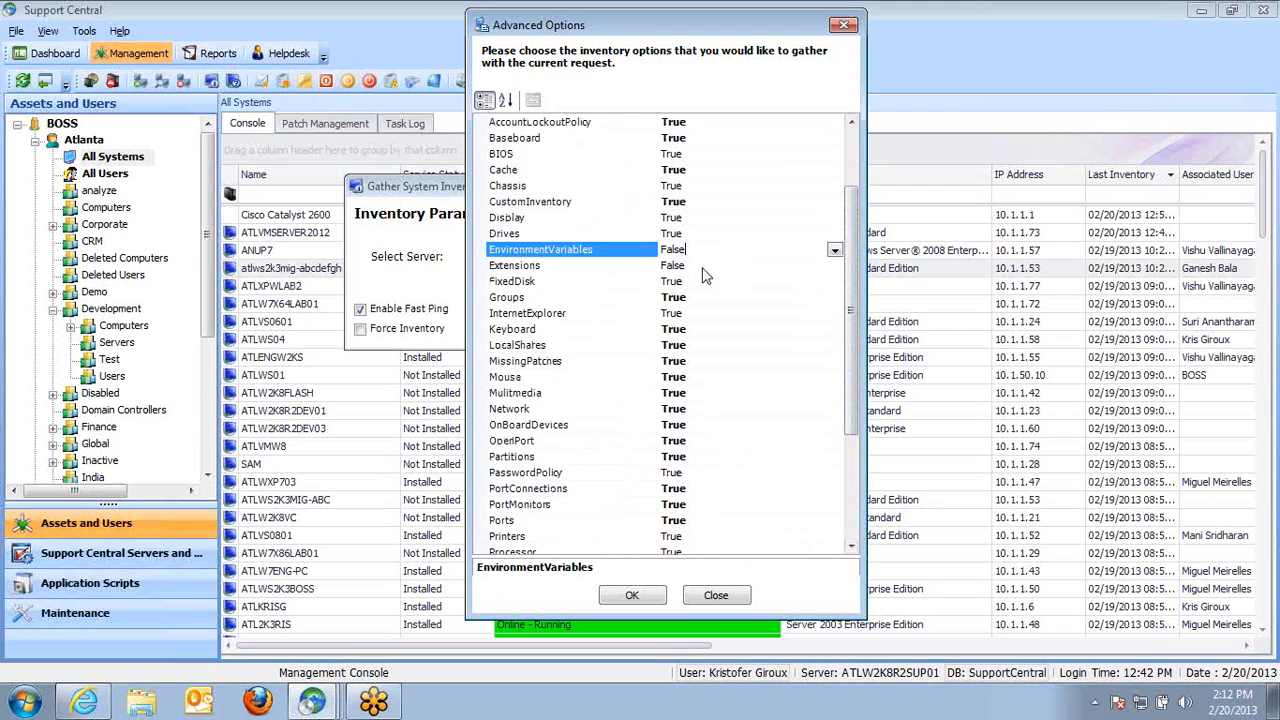
left_click(704, 267)
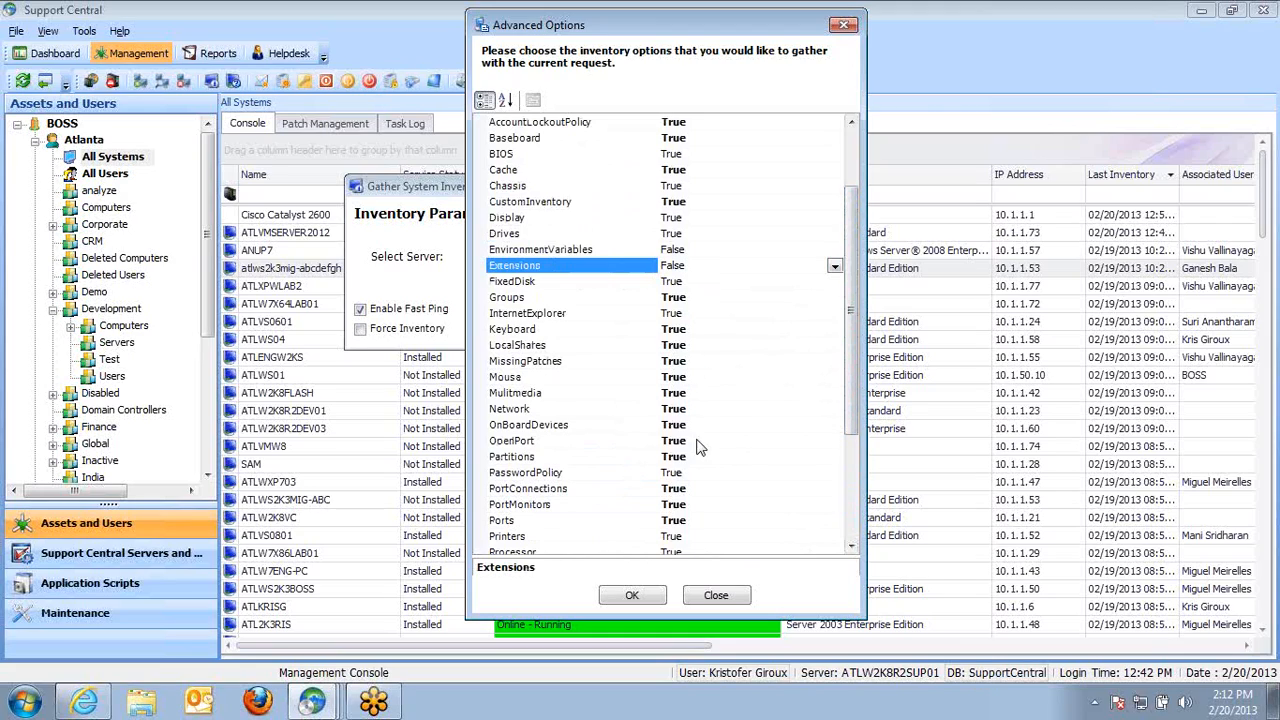
left_click(718, 595)
left_click(706, 317)
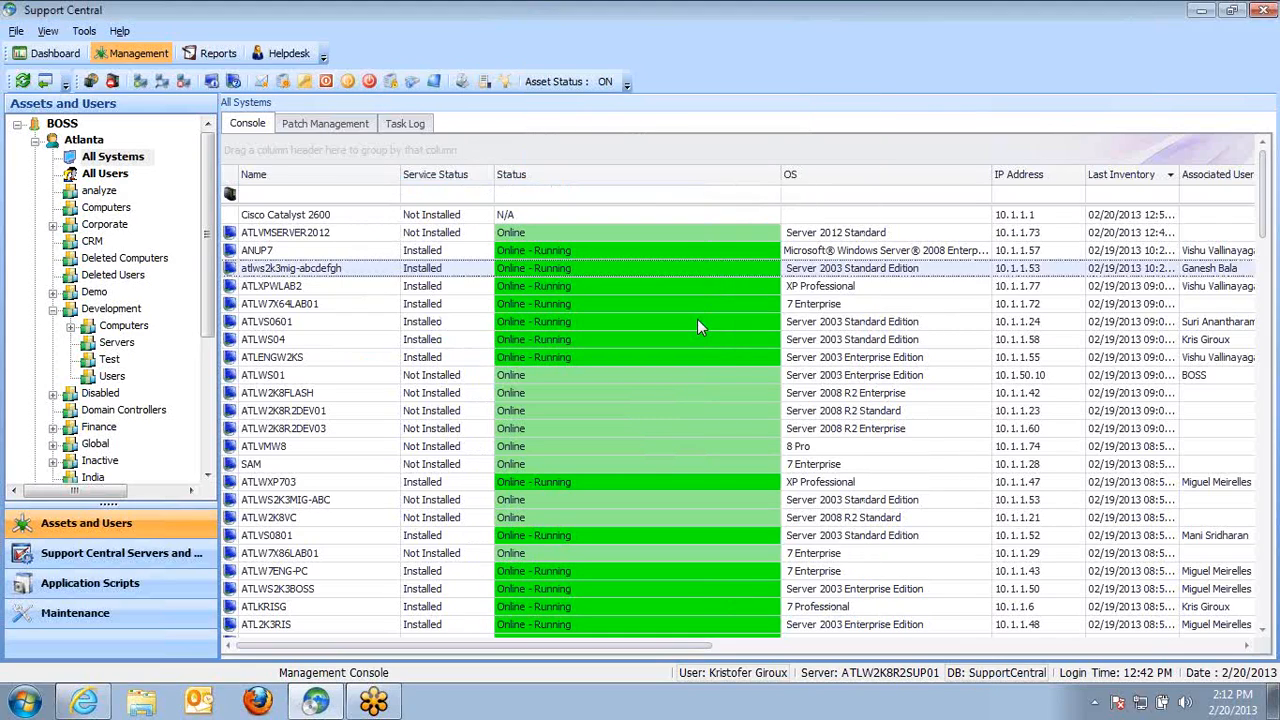
Start a new AD Sync task for the Atlanta server in the Support Central servers area
left_click(117, 555)
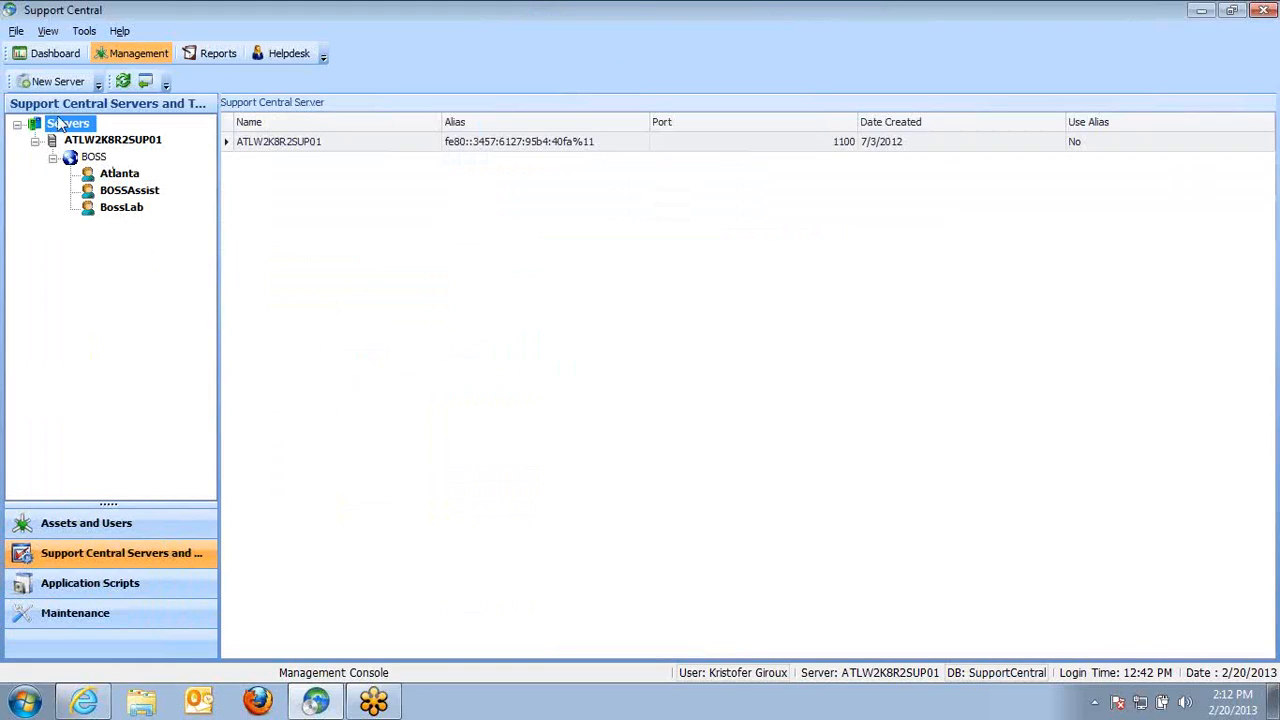
left_click(119, 174)
right_click(122, 174)
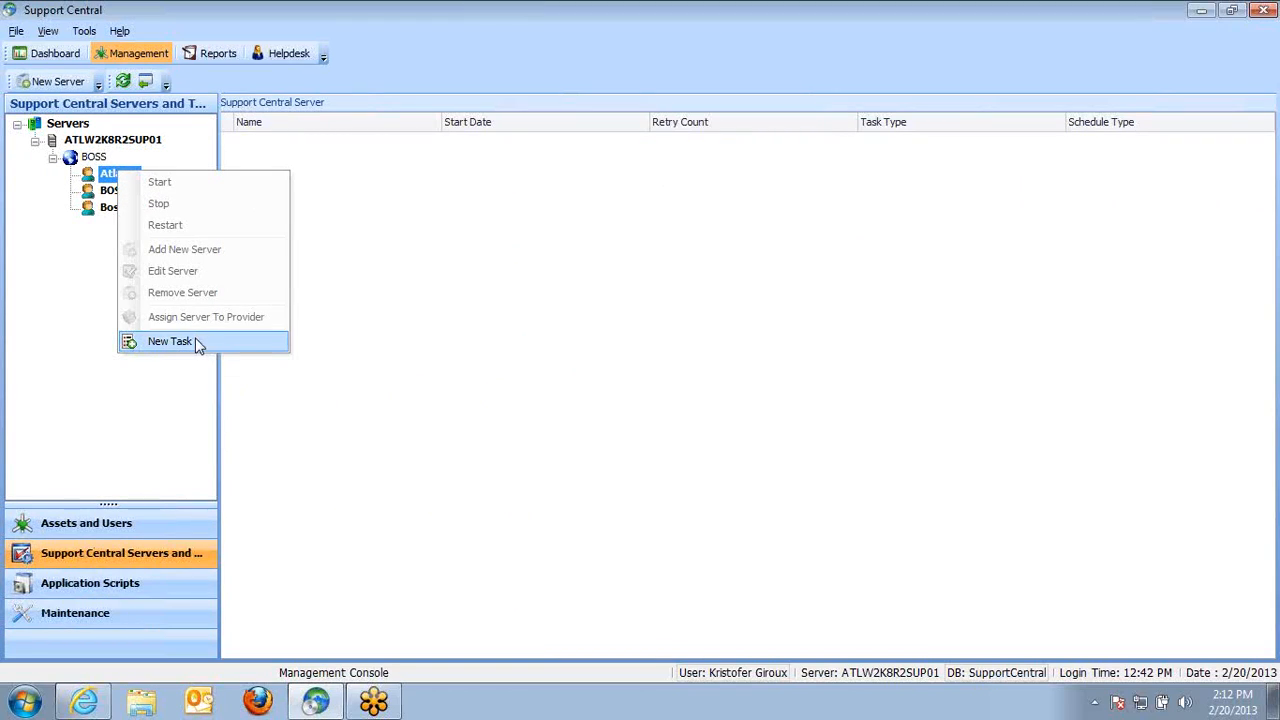
left_click(170, 341)
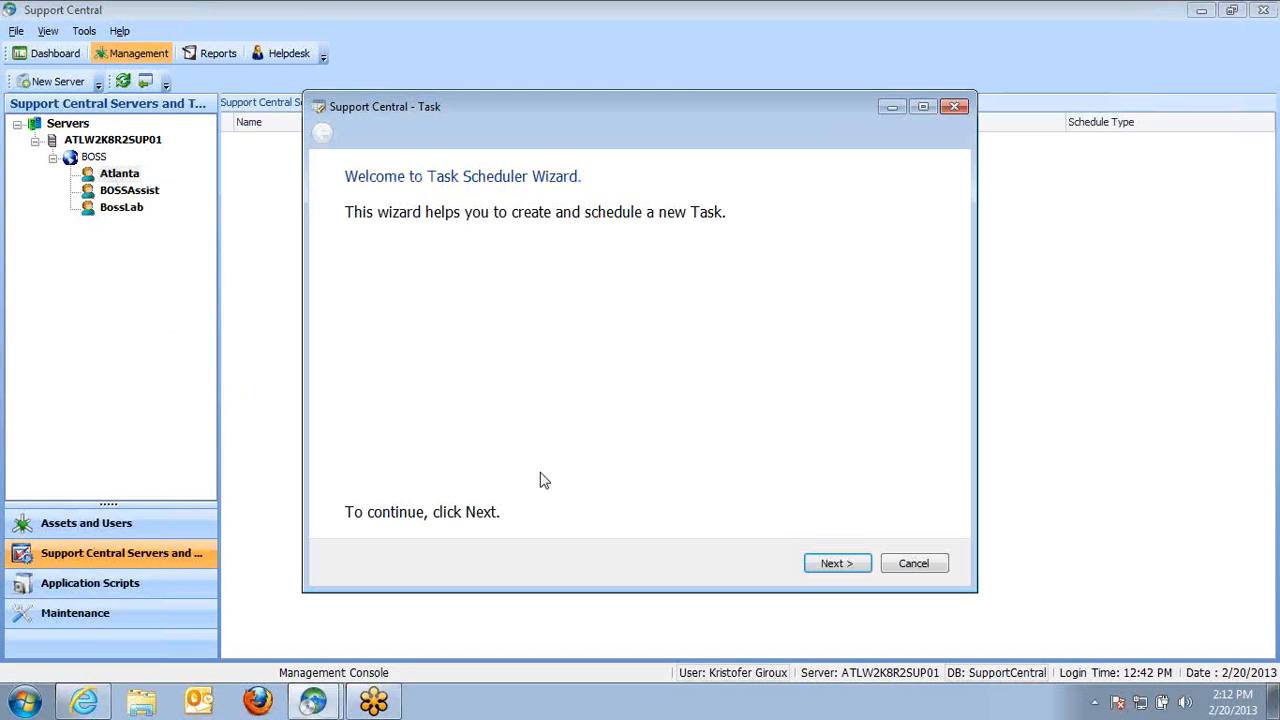
left_click(816, 564)
left_click(391, 252)
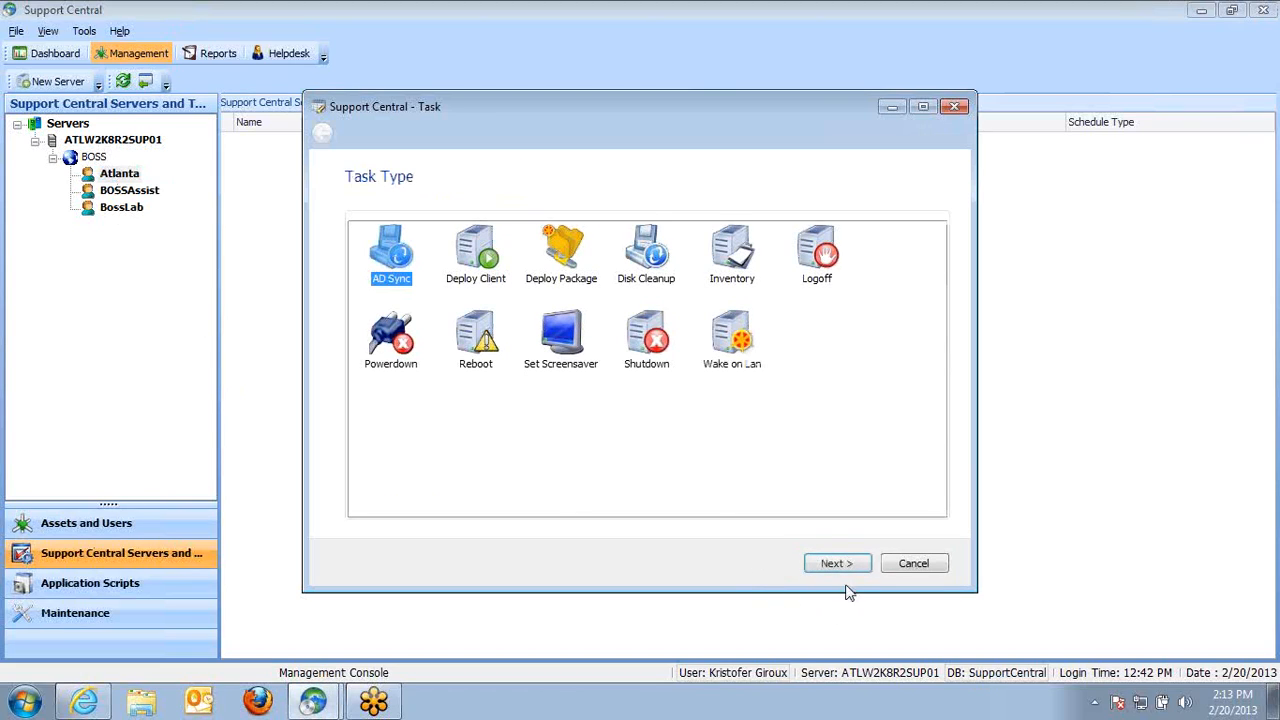
left_click(838, 565)
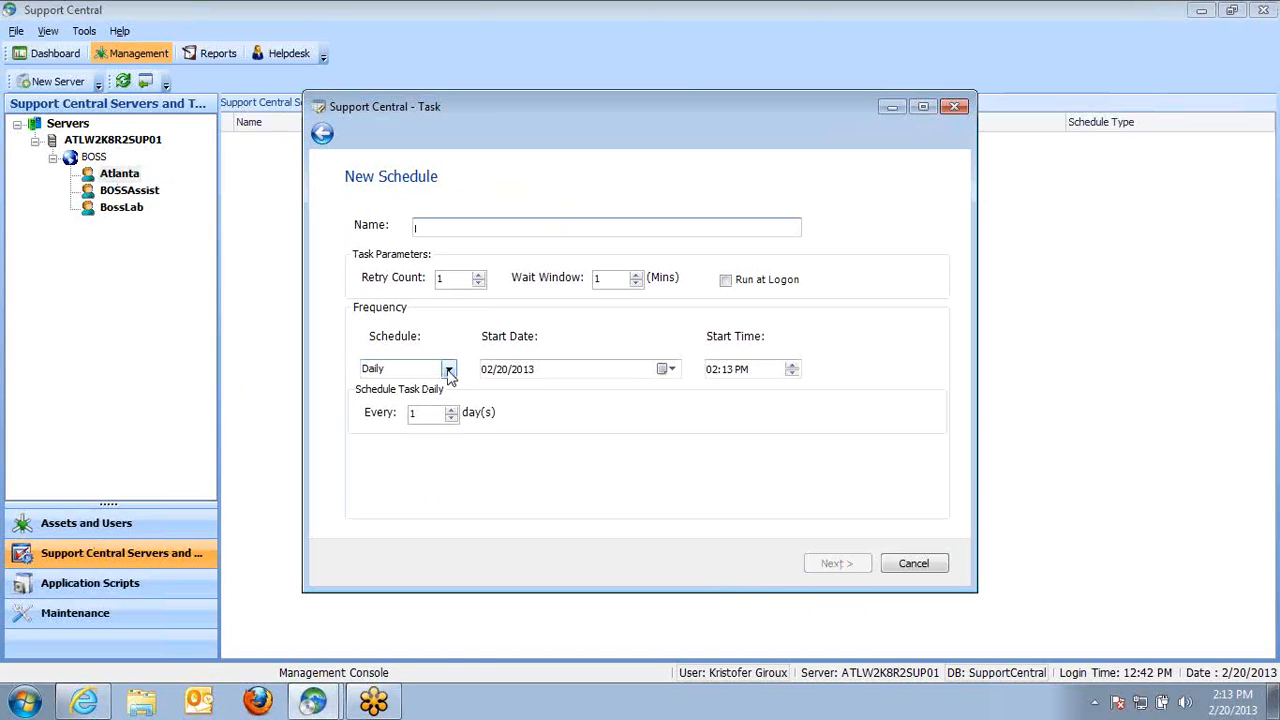
Set the task's start date to 02/21/2013 and its start time to 06:00 AM
left_click(668, 369)
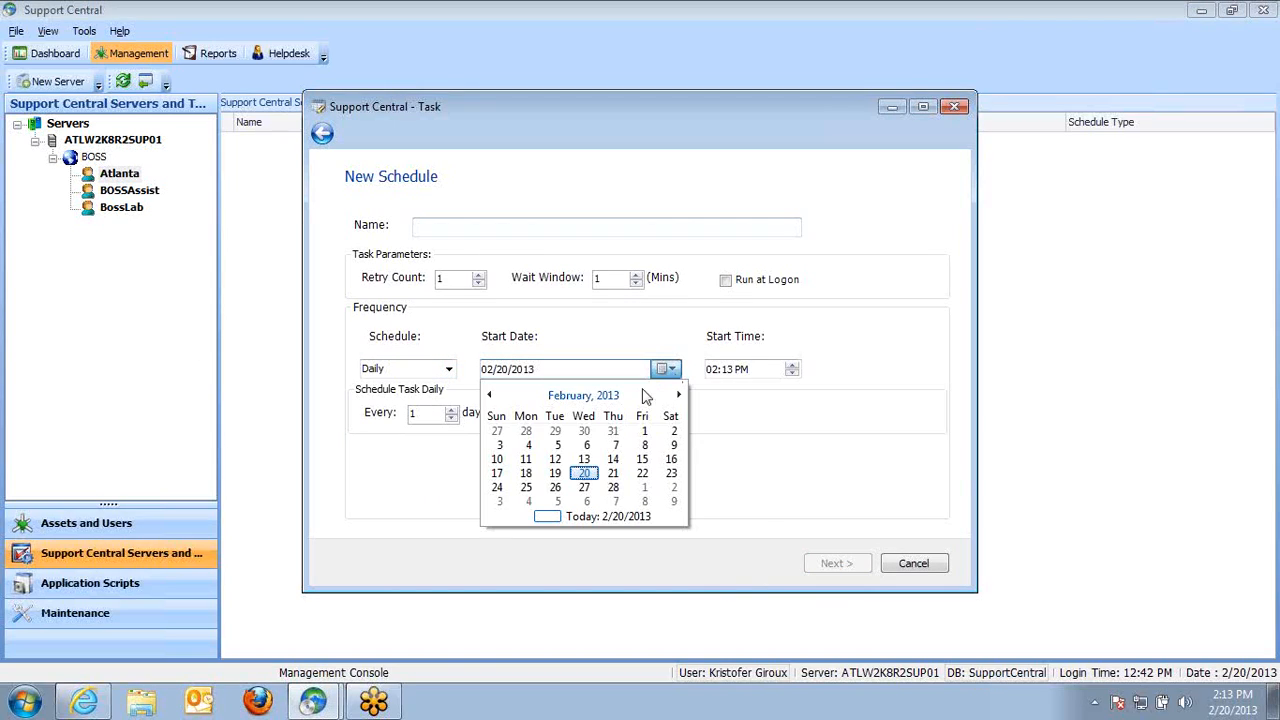
left_click(612, 473)
left_click(713, 369)
type("6")
left_click(729, 370)
type("00")
left_click(740, 368)
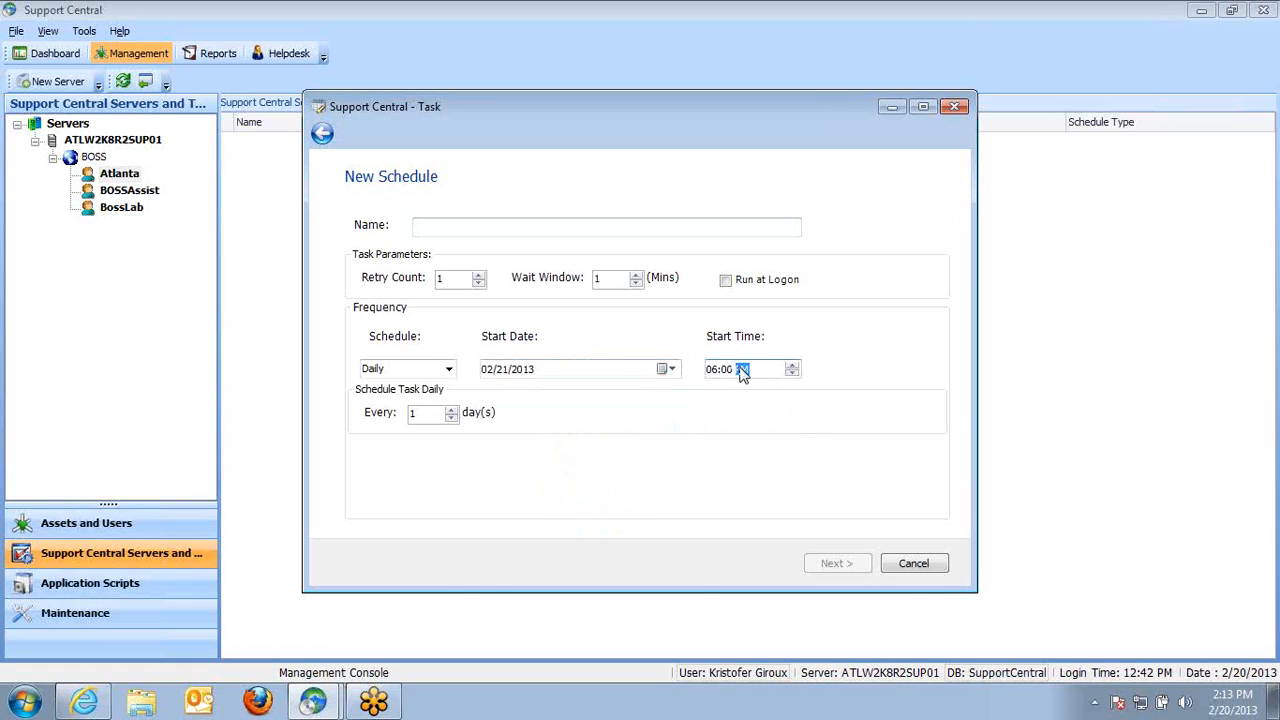
key("a")
Name the task AD Sync, complete the wizard, and display the Atlanta server's task list
left_click(493, 234)
type("AD Sync")
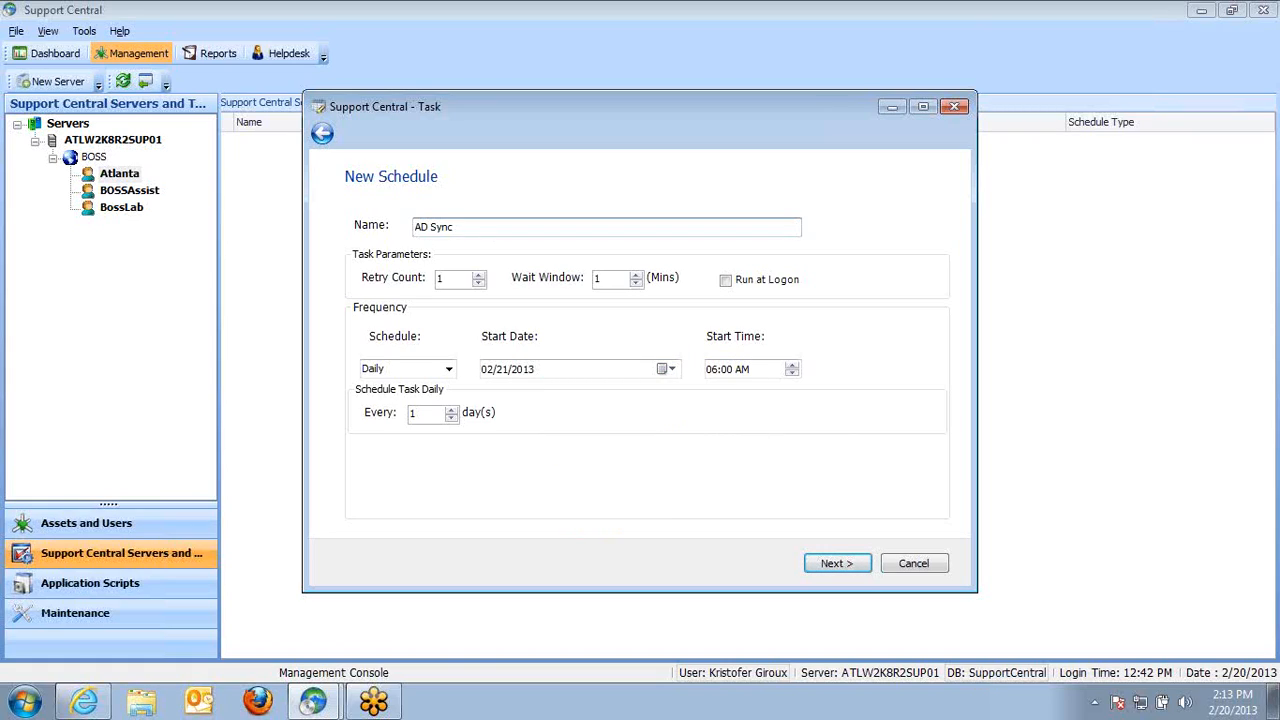
left_click(846, 563)
left_click(847, 566)
left_click(338, 145)
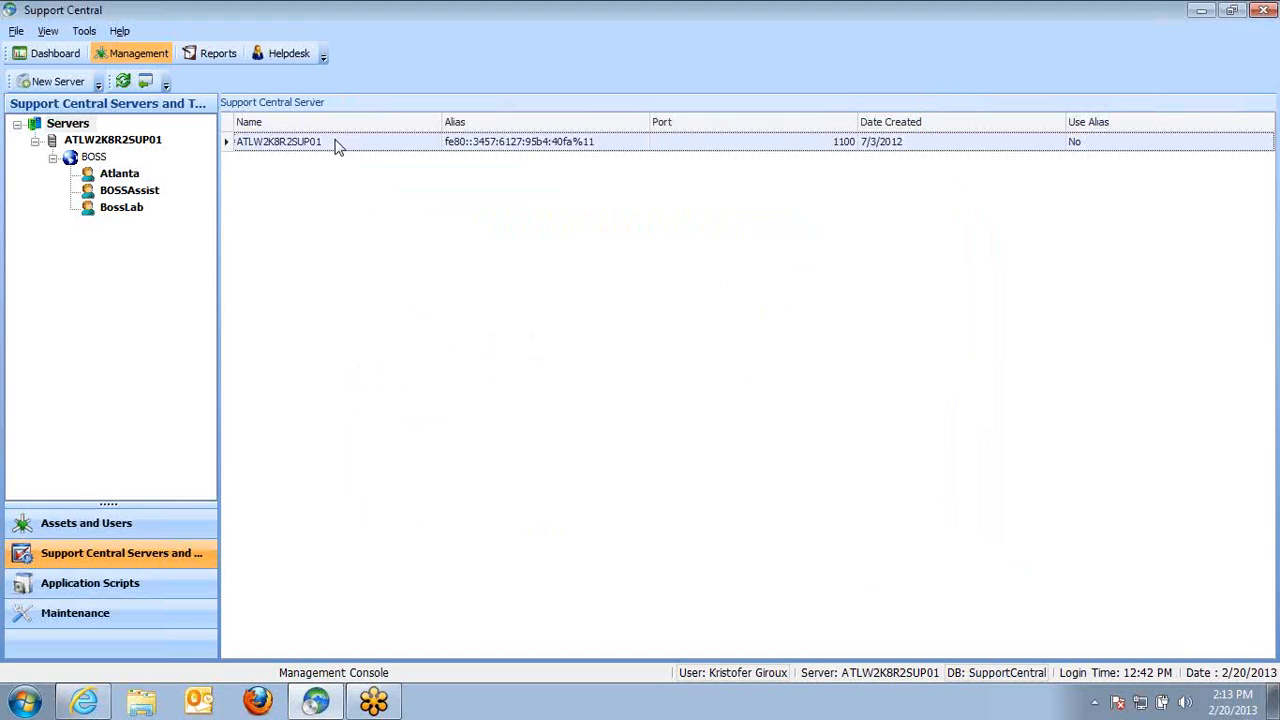
left_click(121, 175)
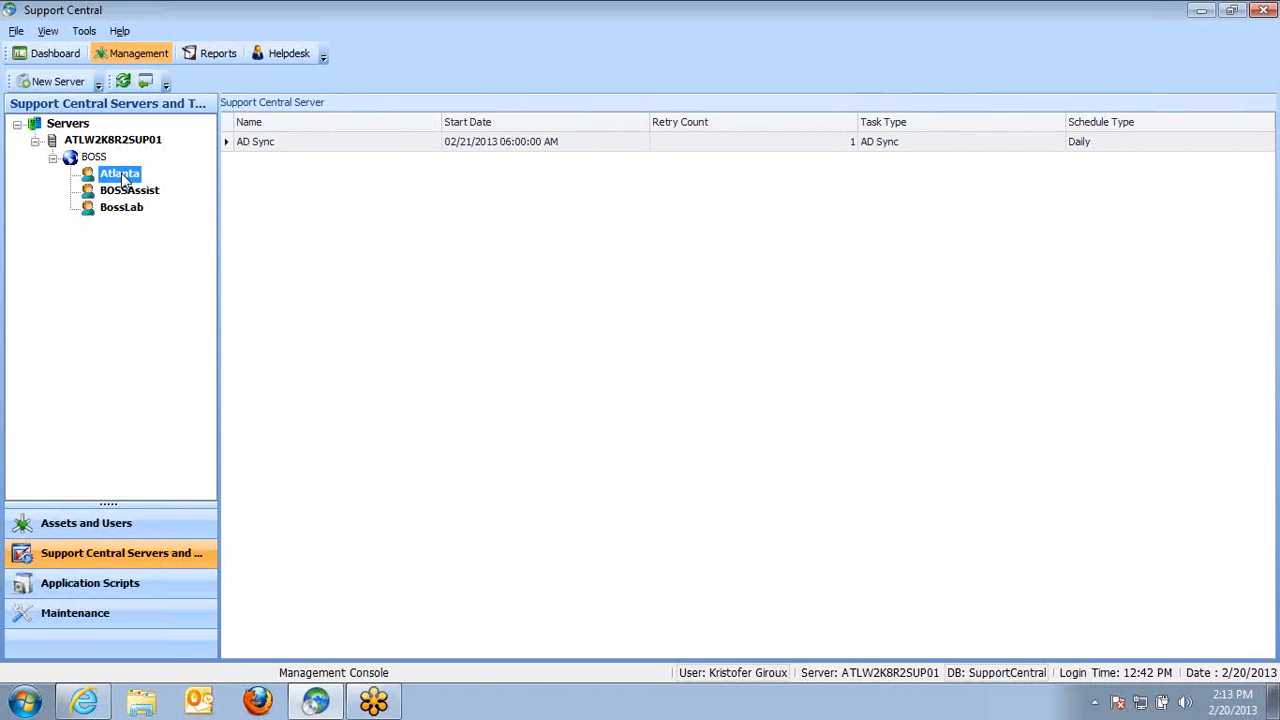
Start another new task for the Atlanta server and choose the AD Sync task type
right_click(121, 175)
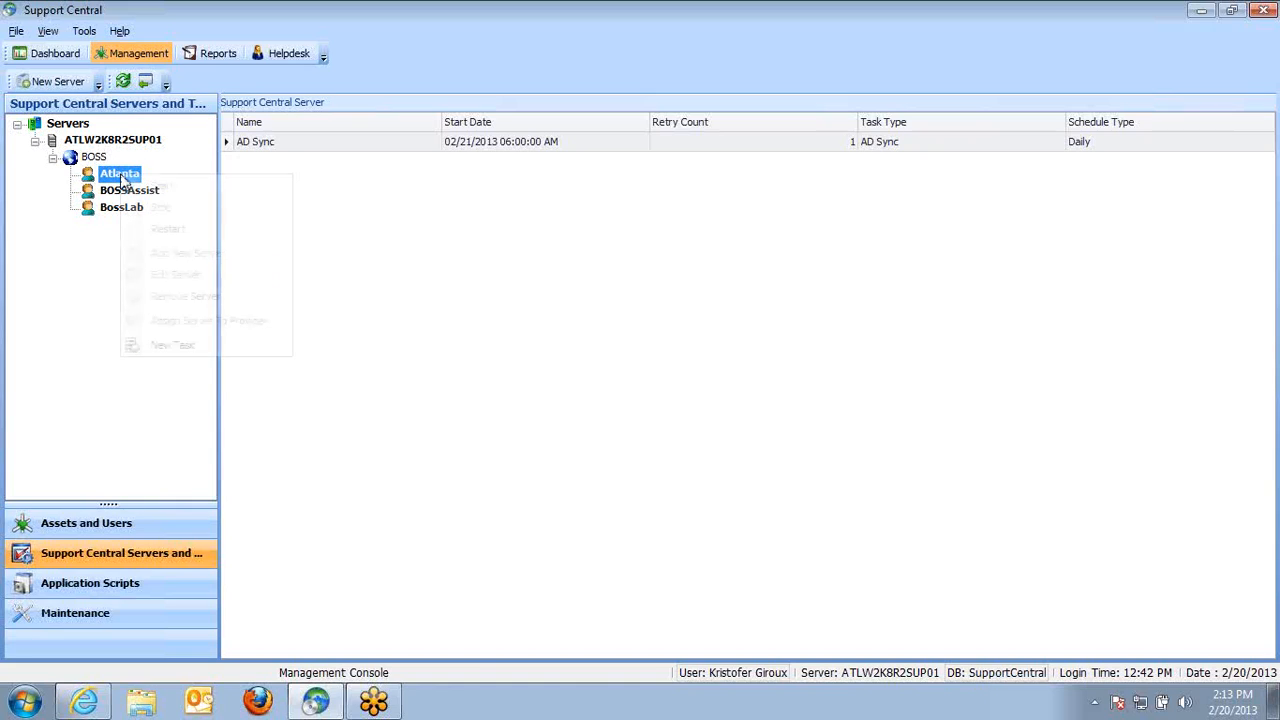
left_click(218, 348)
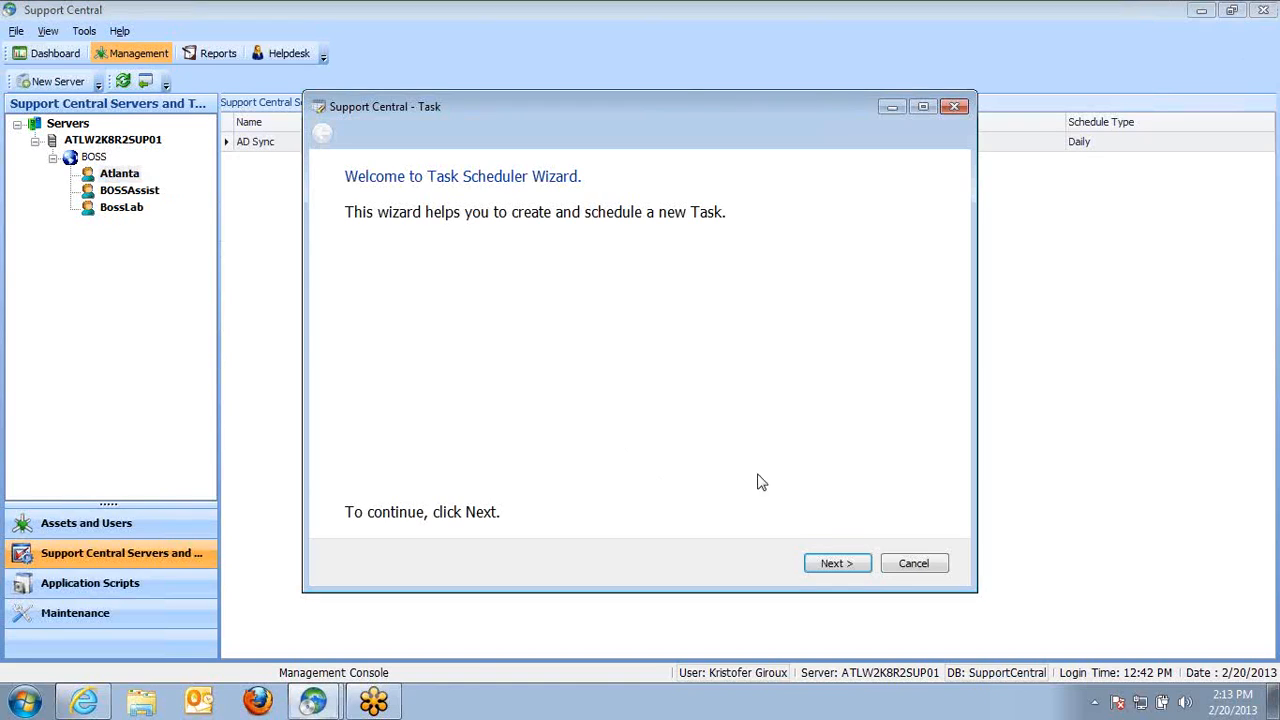
left_click(845, 565)
left_click(393, 262)
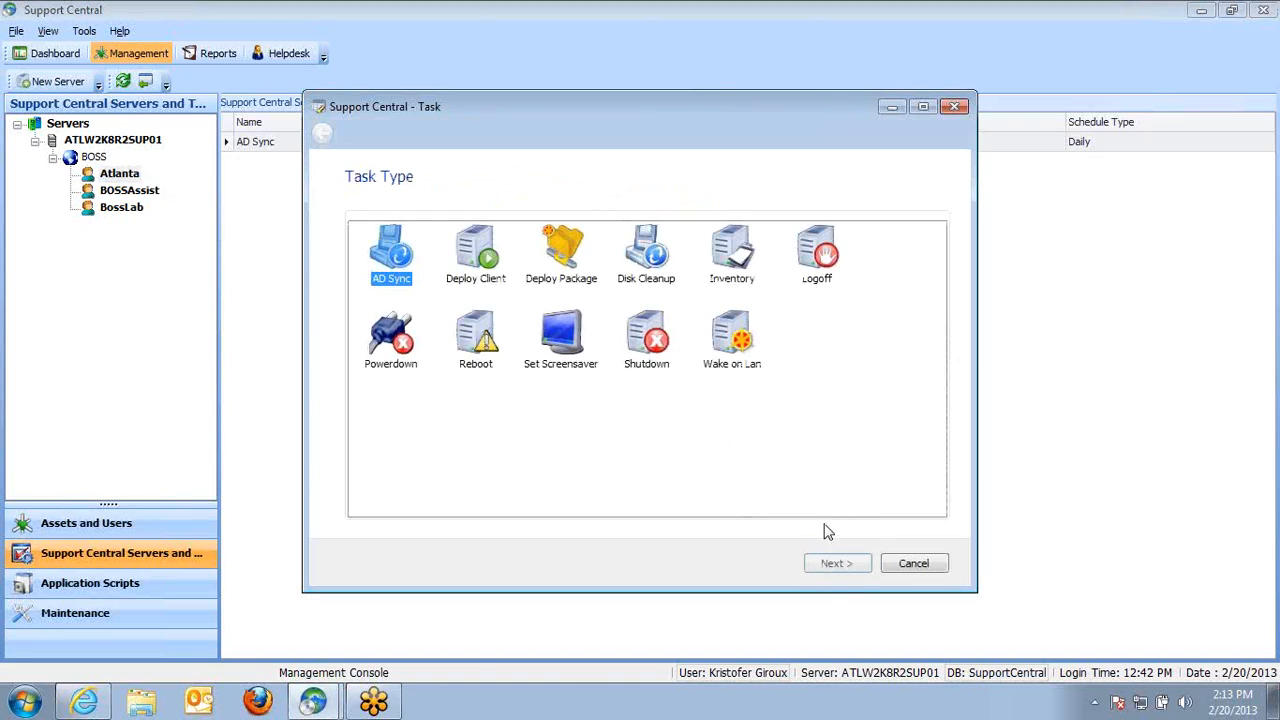
left_click(835, 564)
Name the new task Mid Day AD Synce
left_click(464, 231)
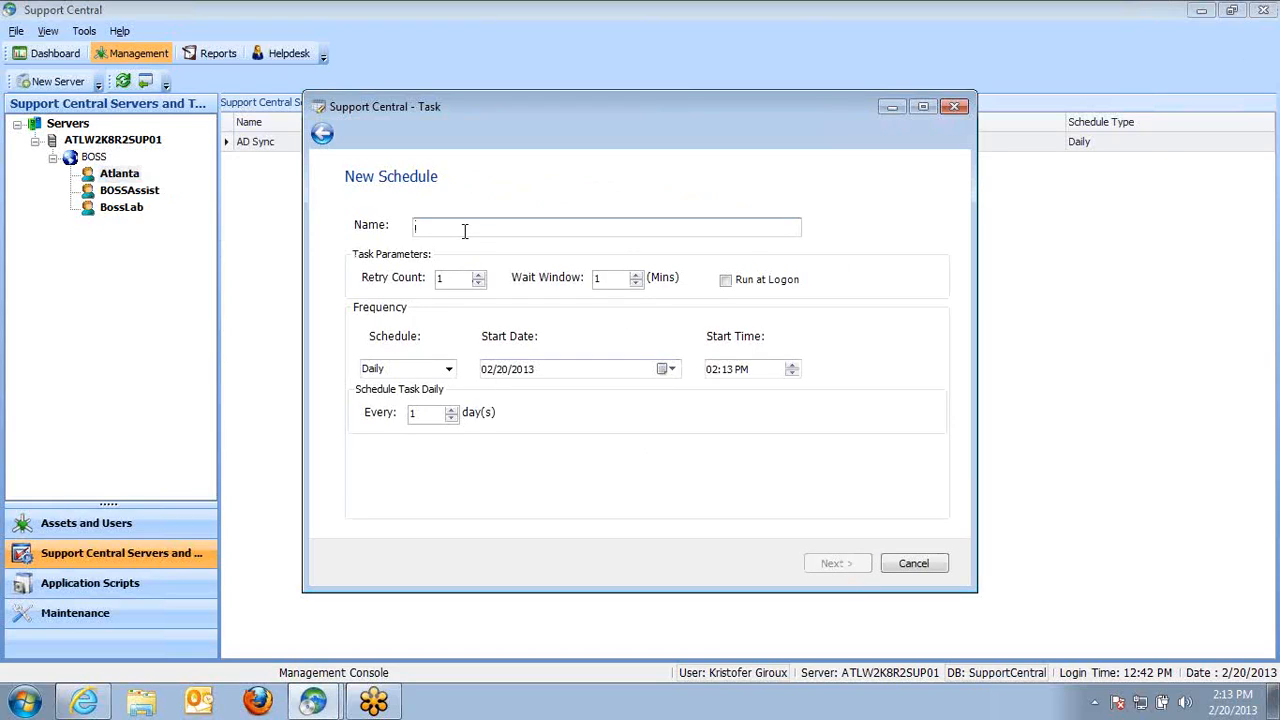
type("Mid ")
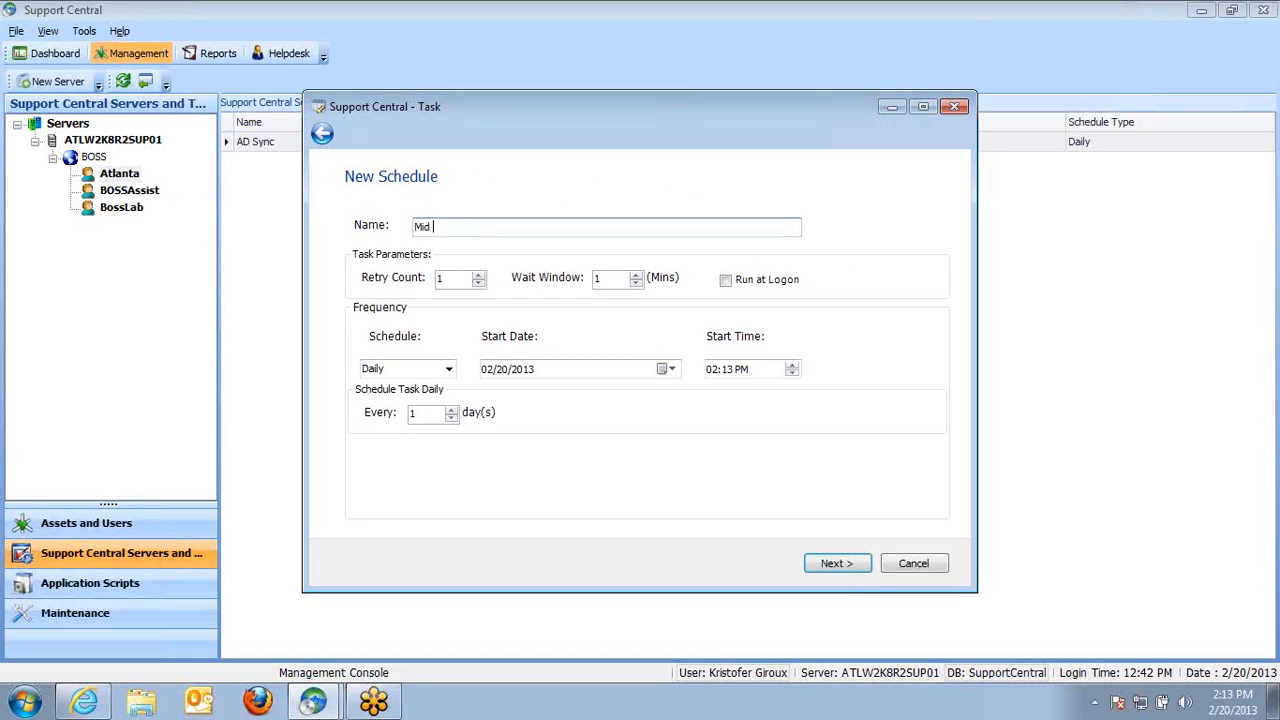
type("Day AD Synce")
Set the task's start time to 12:00 PM and its start date to 02/21/2013
left_click(712, 369)
type("12:")
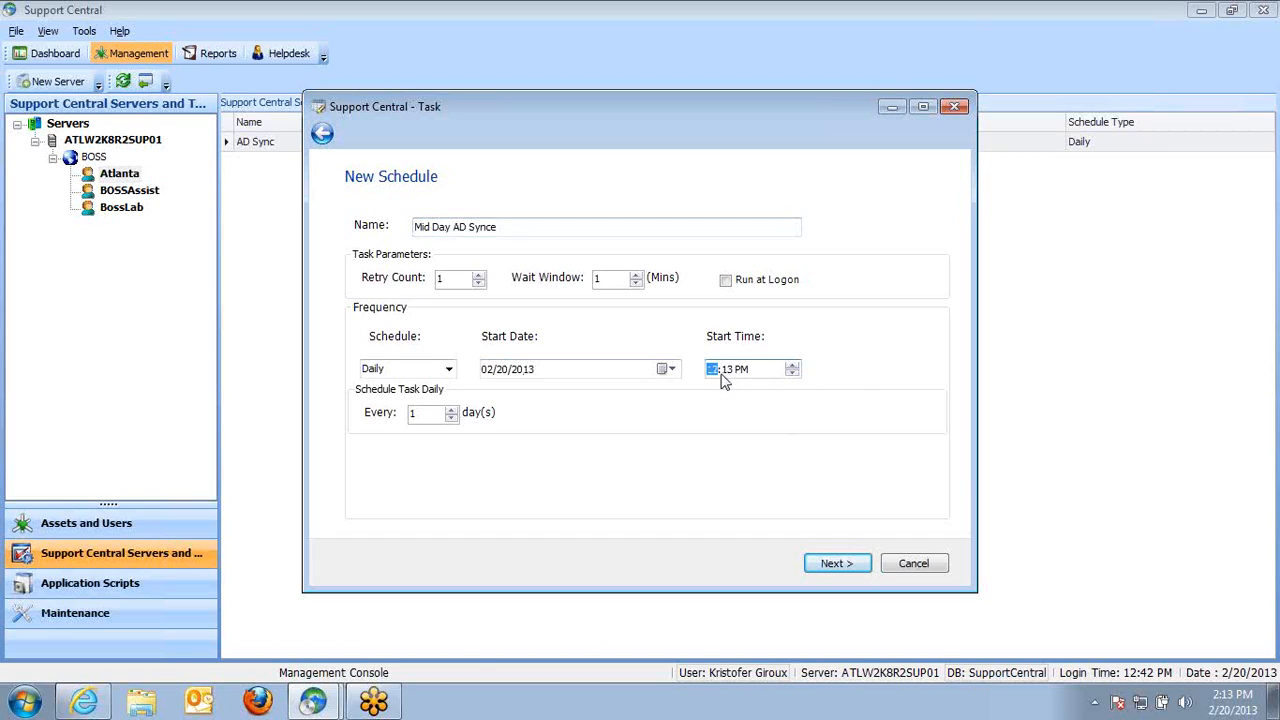
type("00")
left_click(665, 369)
left_click(613, 473)
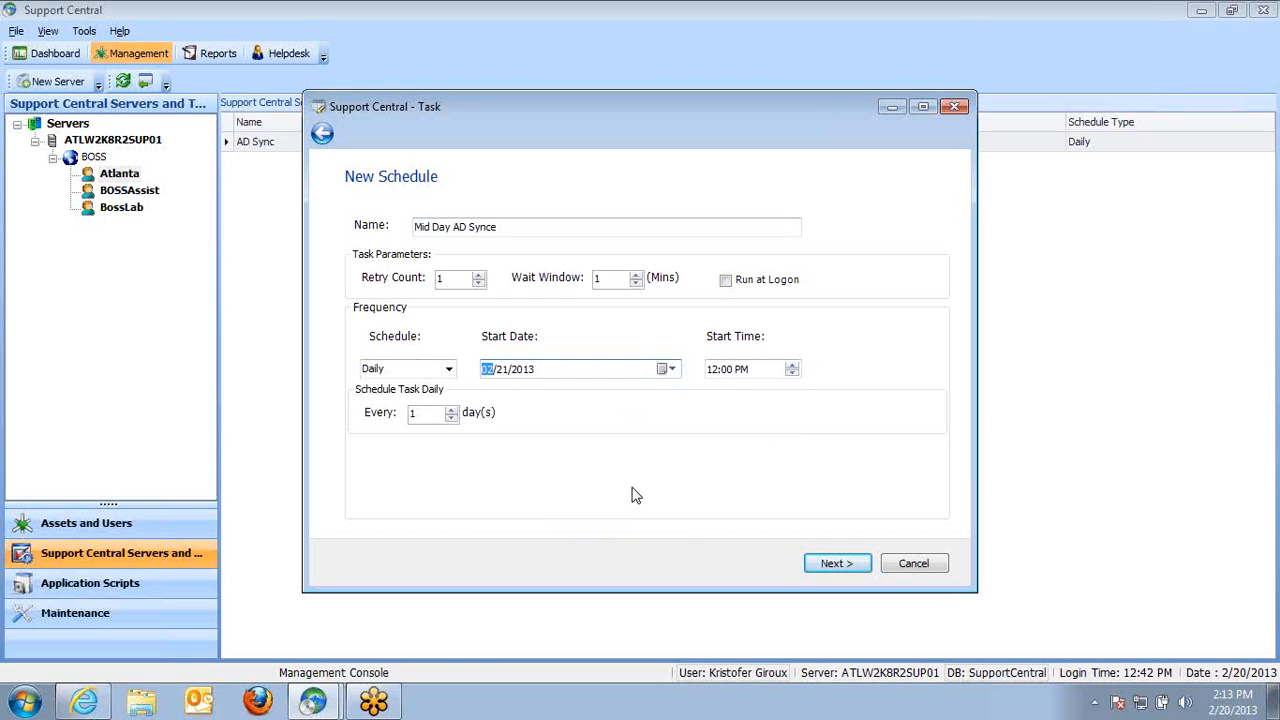
Finish the wizard and select the Mid Day AD Synce task in the Atlanta server's task list
left_click(848, 564)
left_click(846, 569)
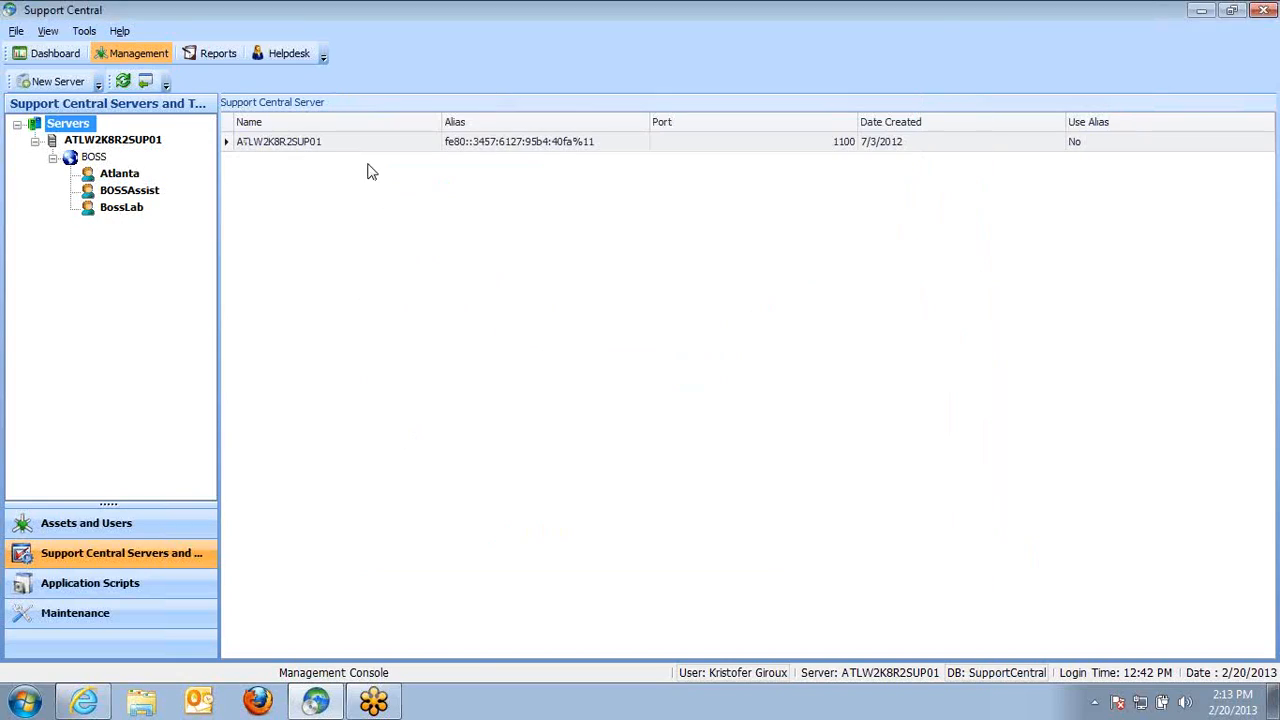
left_click(128, 176)
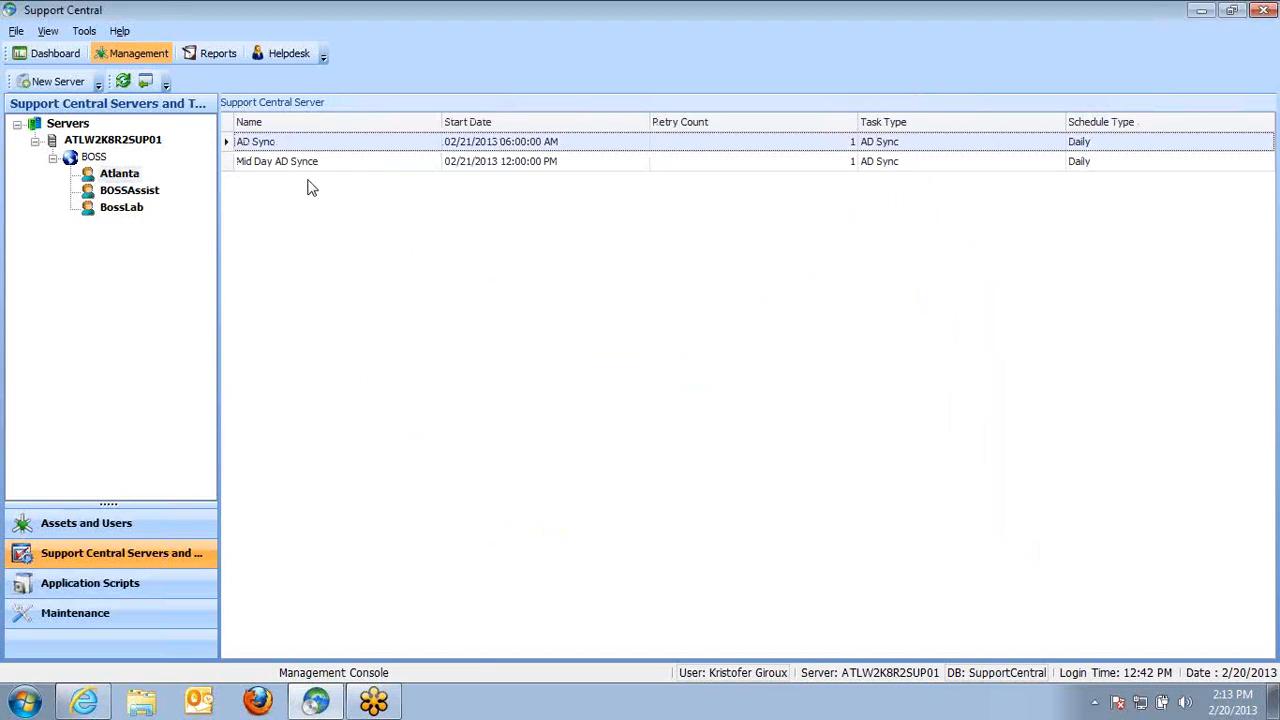
left_click(308, 165)
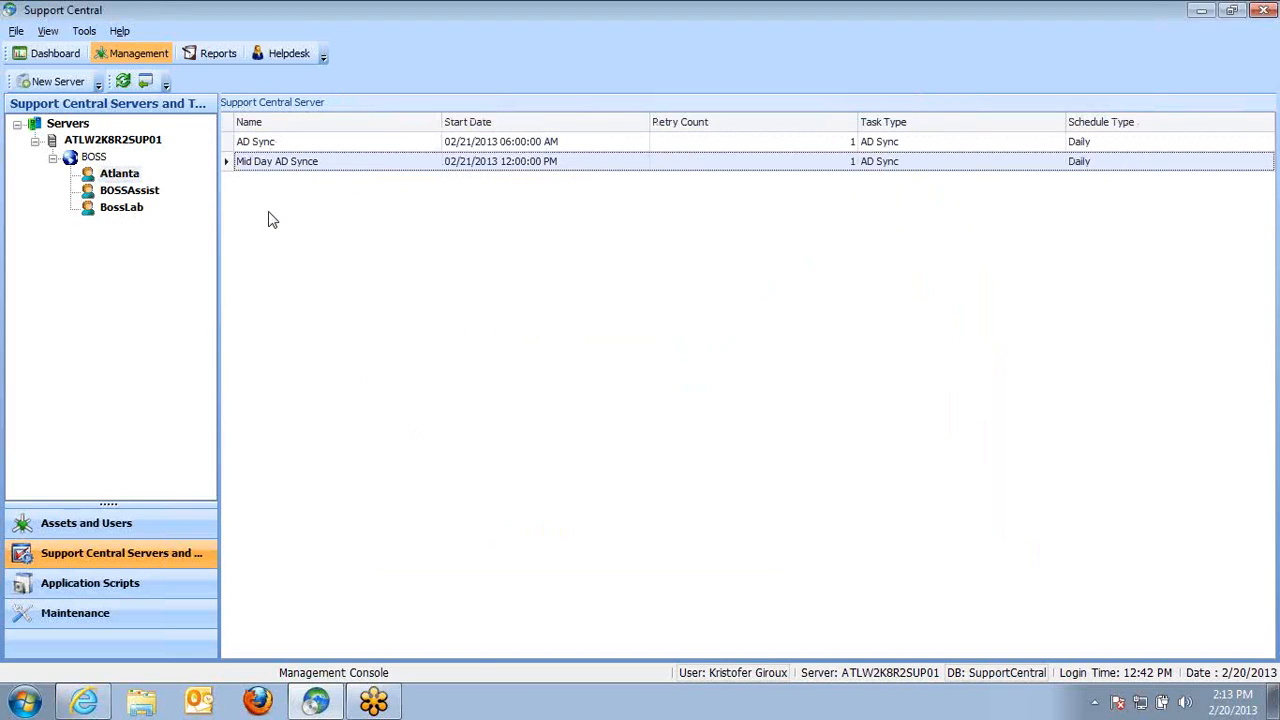
Open the Assets and Users view and briefly revisit the IP Scan page in the browser
left_click(128, 522)
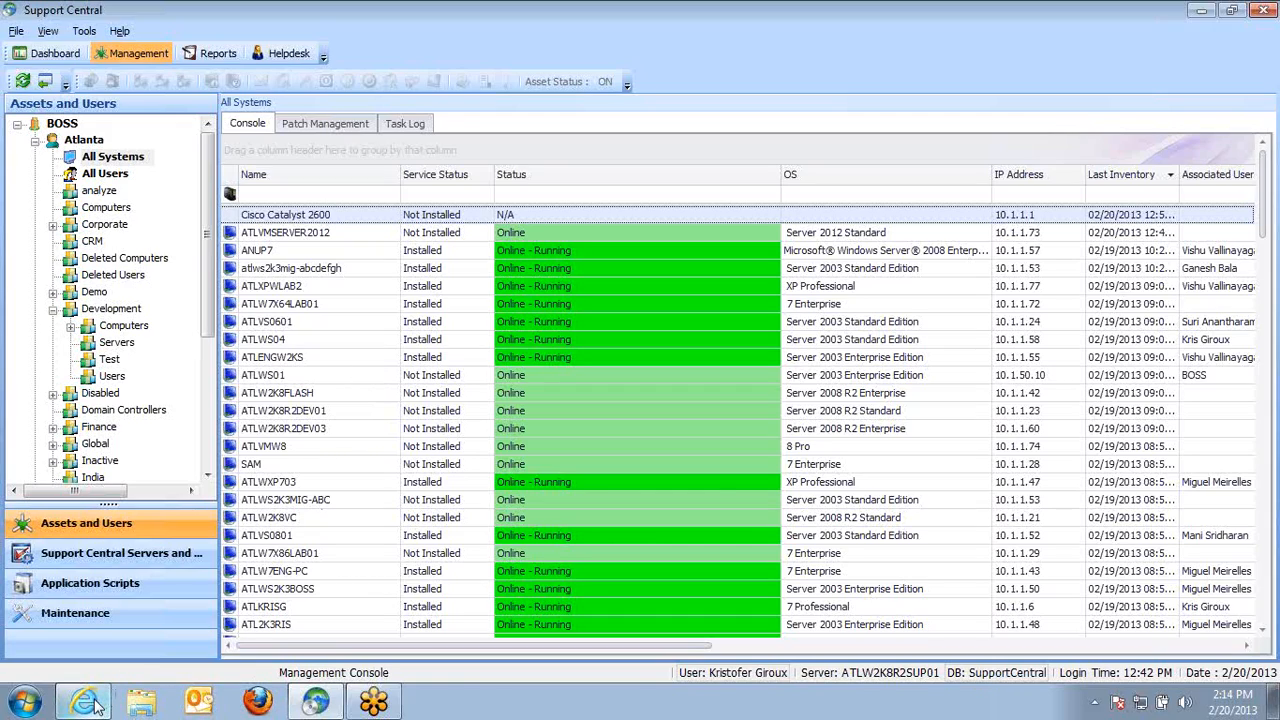
mouse_move(95, 705)
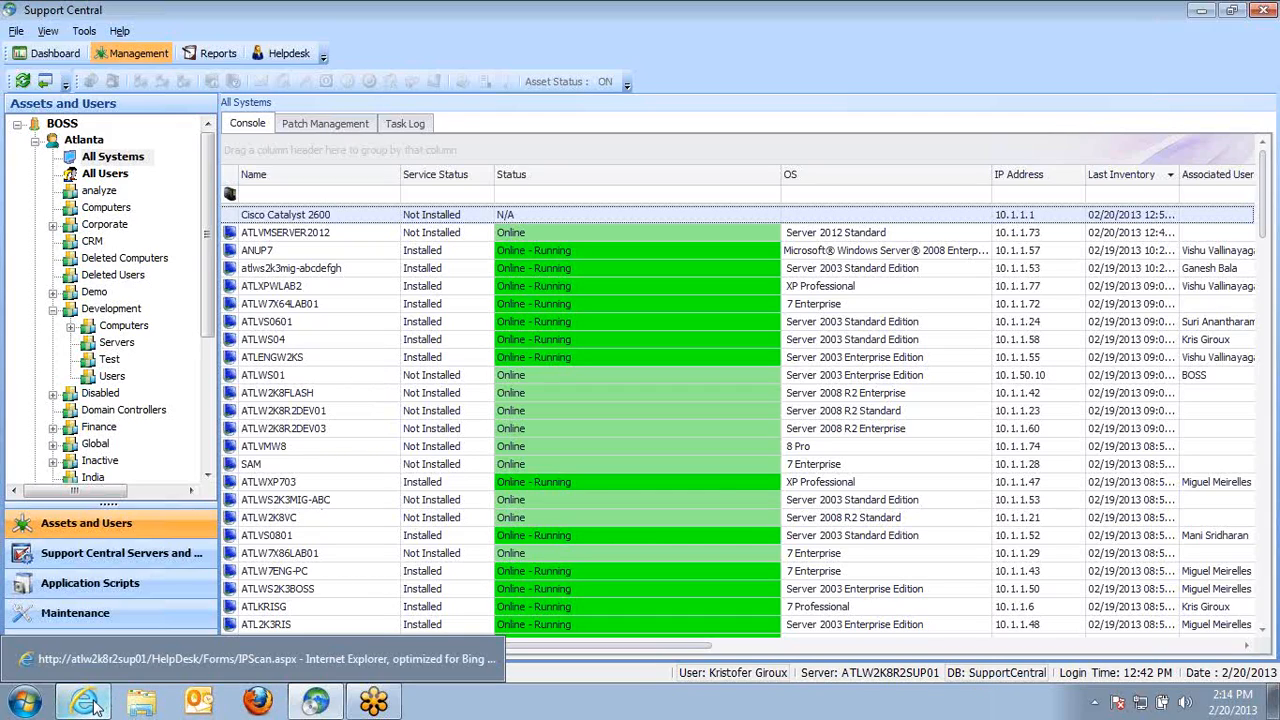
left_click(95, 705)
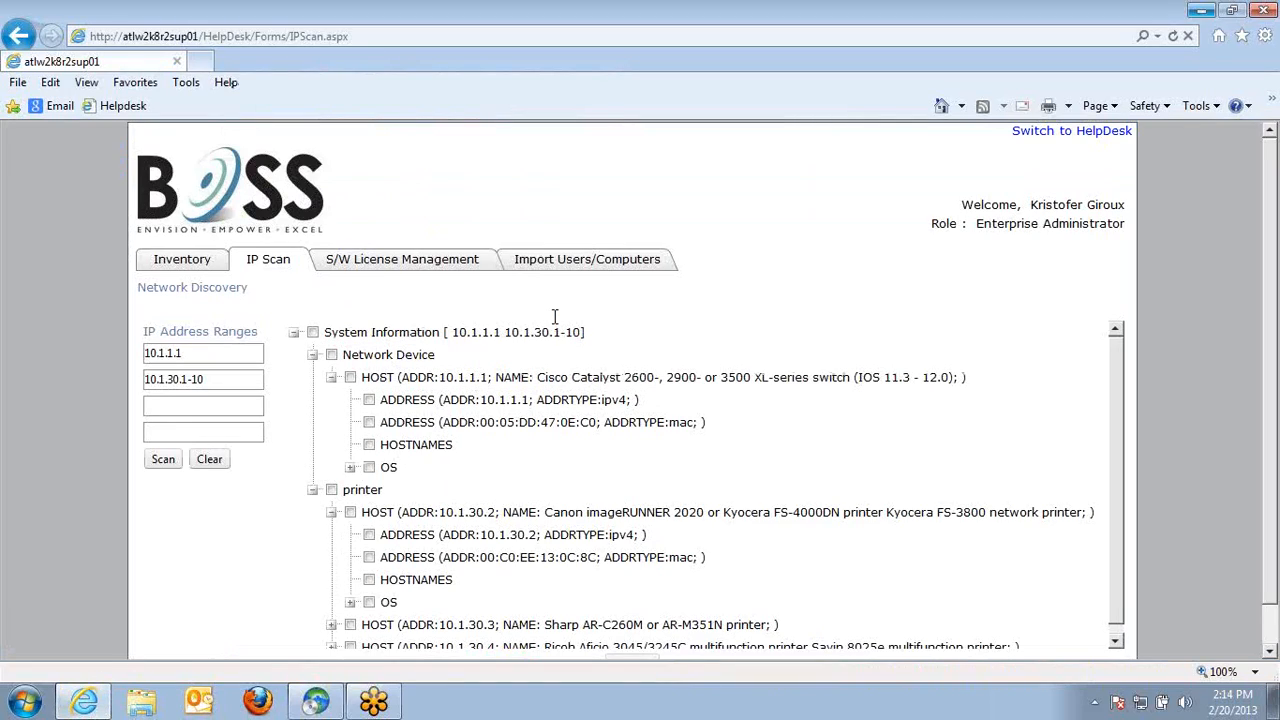
left_click(174, 408)
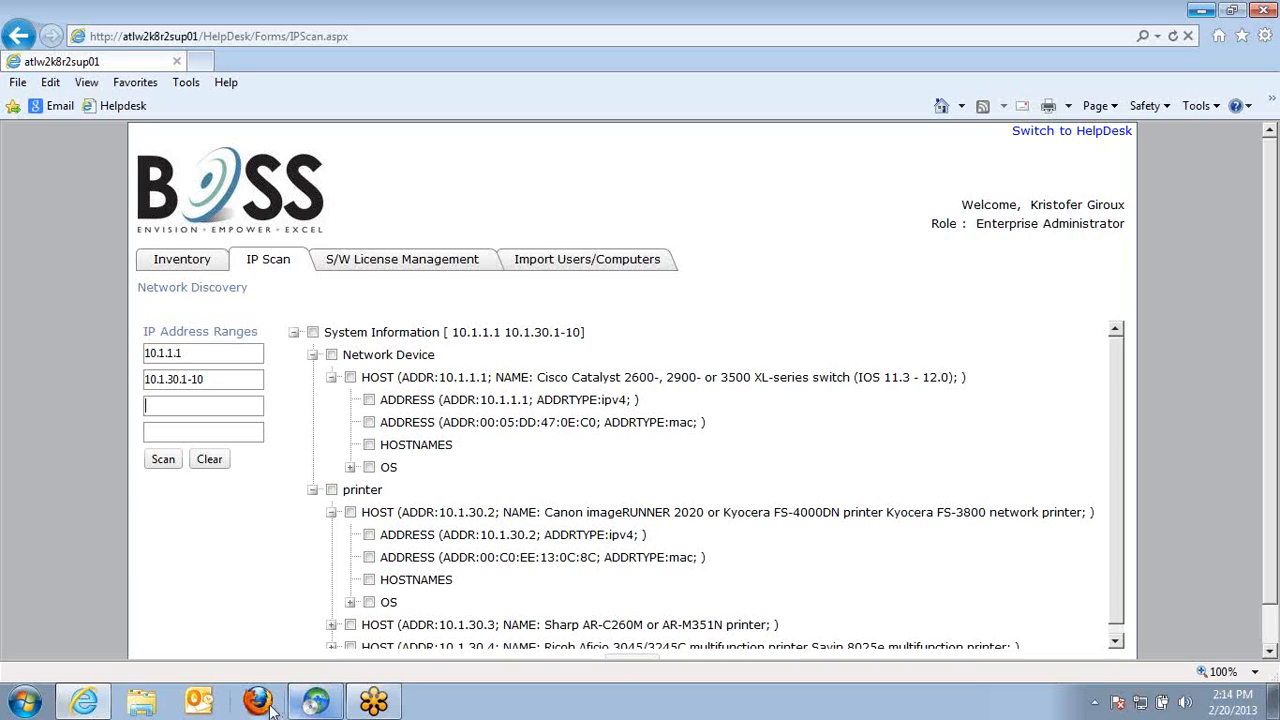
left_click(315, 700)
Open the ATLVMSERVER2012 asset, review its installed software under System Information, and close it
double_click(324, 233)
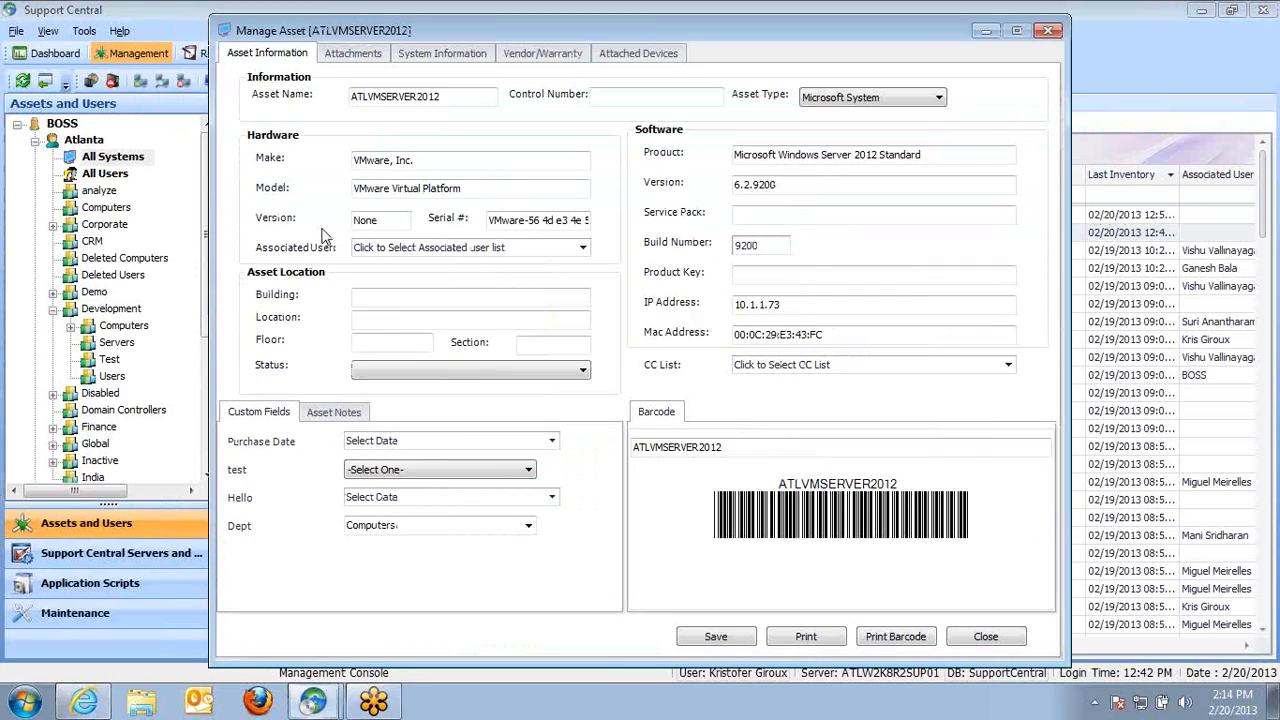
key("Tab")
key("Tab")
left_click(450, 54)
left_click(366, 95)
left_click(249, 136)
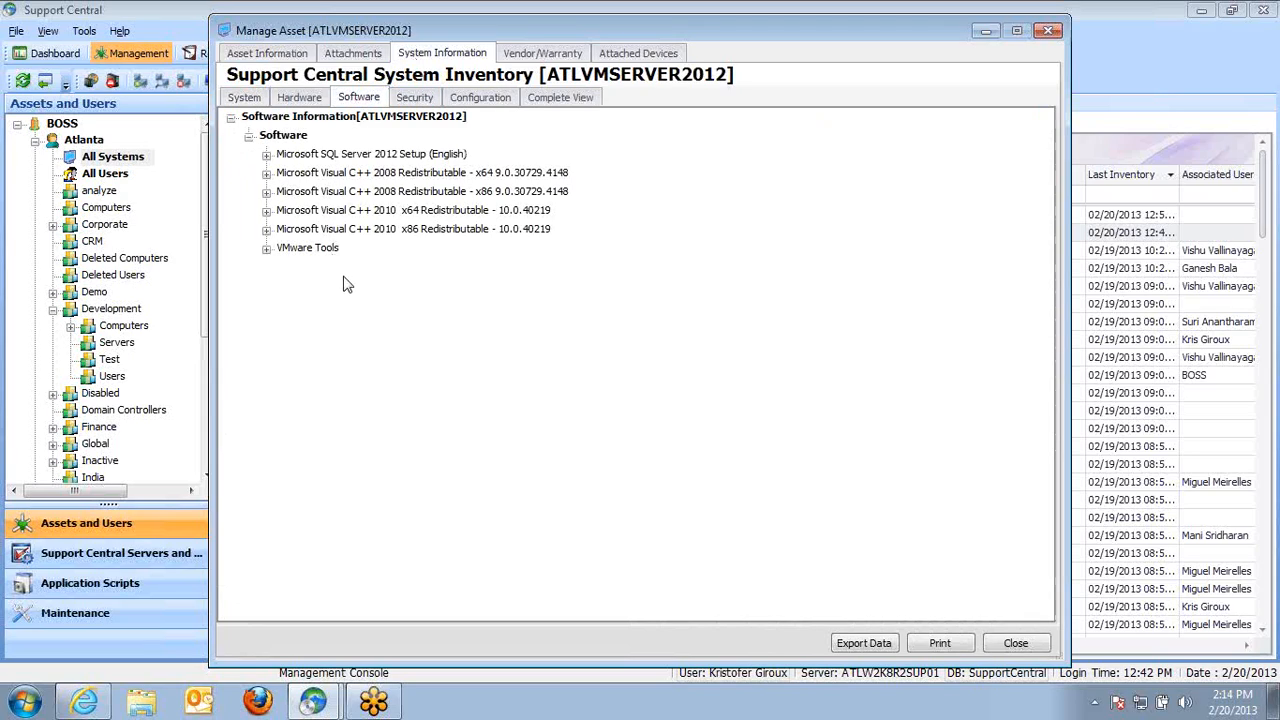
left_click(1016, 643)
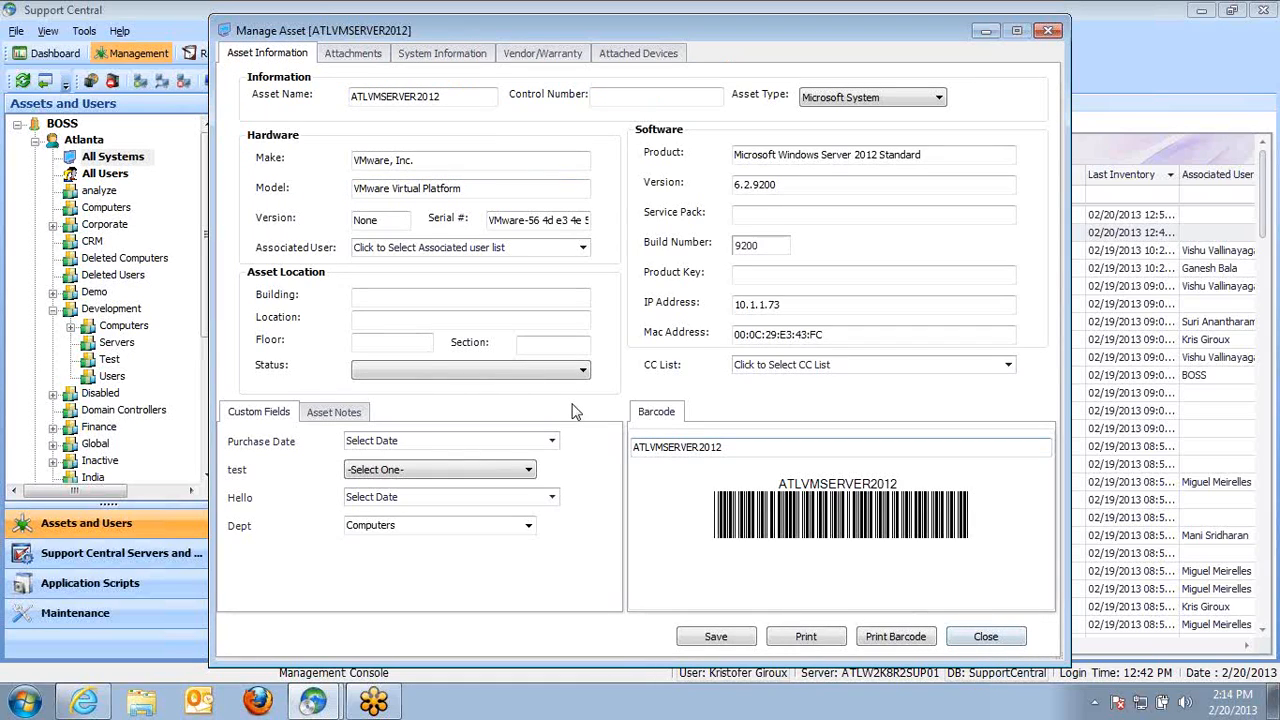
left_click(1016, 646)
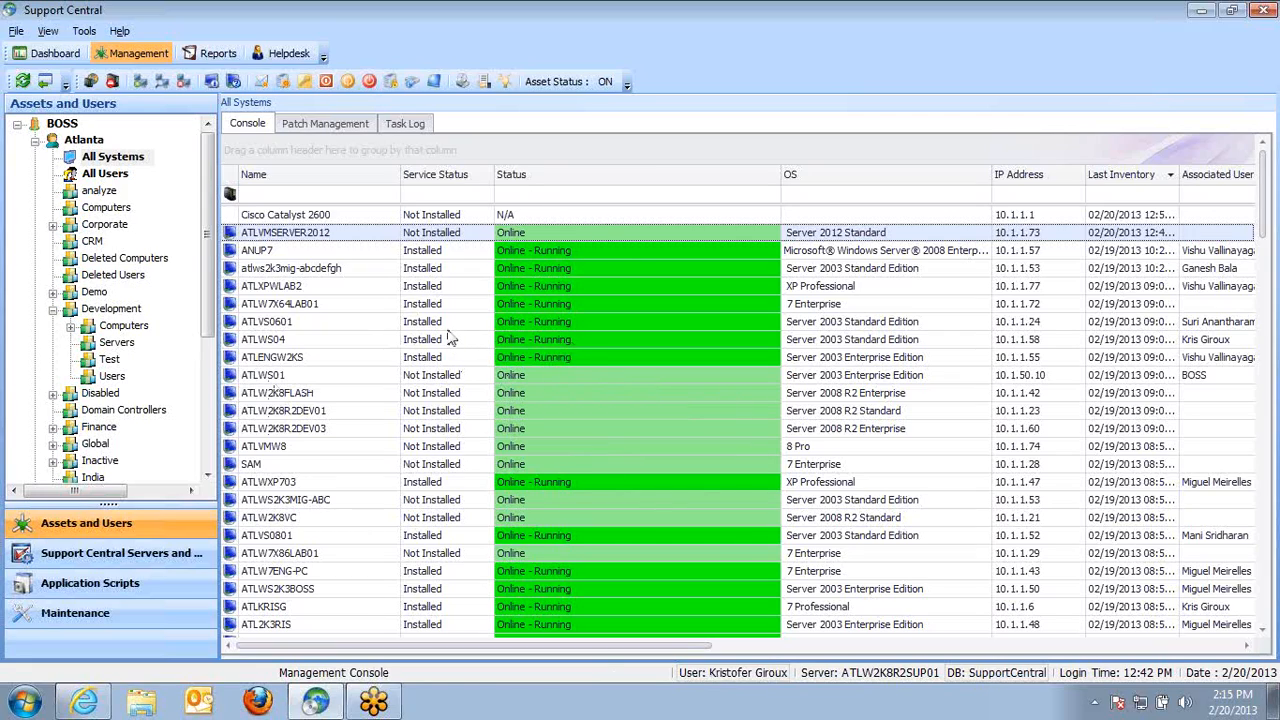
Open the asset list's field selection dialog for ATLWS0601 and close it
right_click(412, 326)
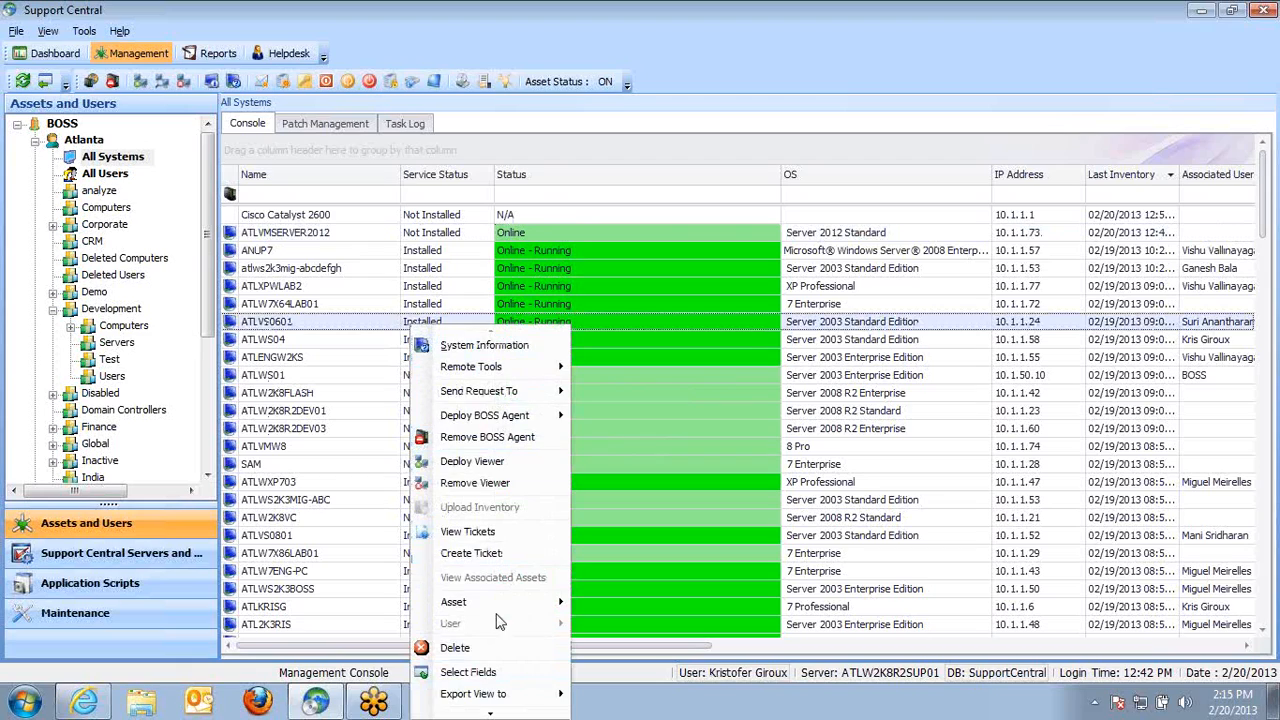
left_click(468, 672)
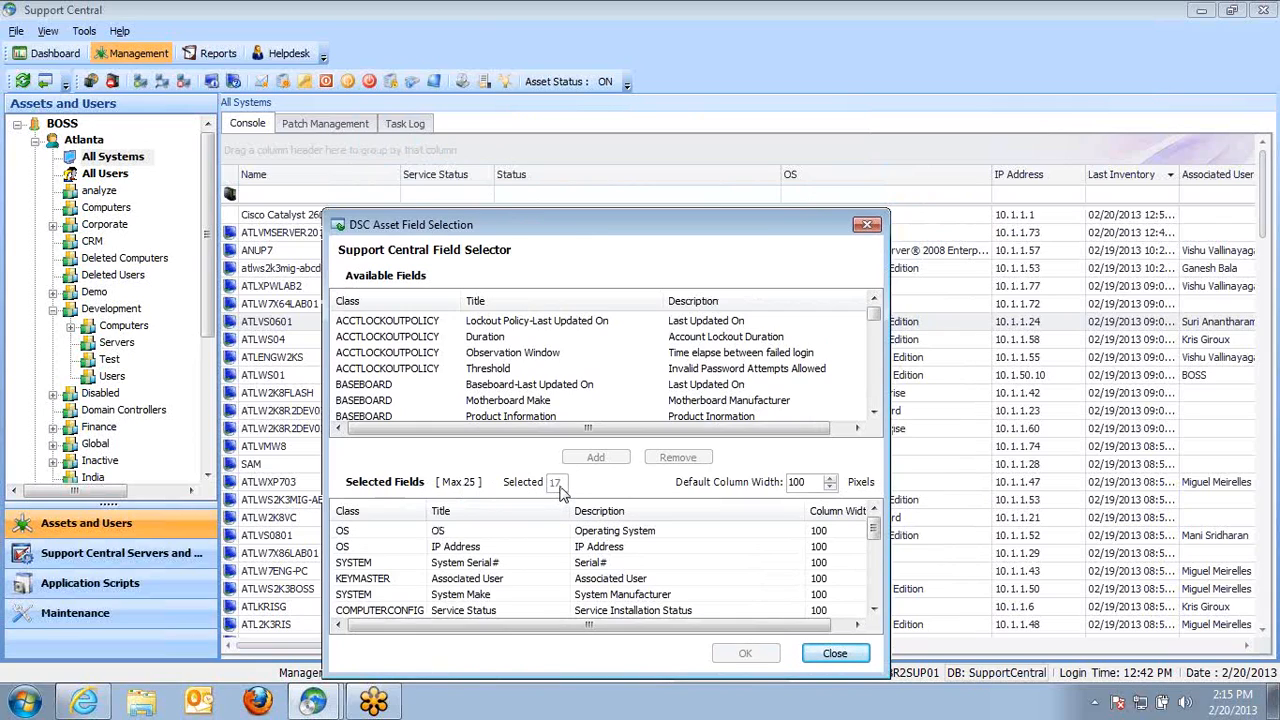
left_click(867, 224)
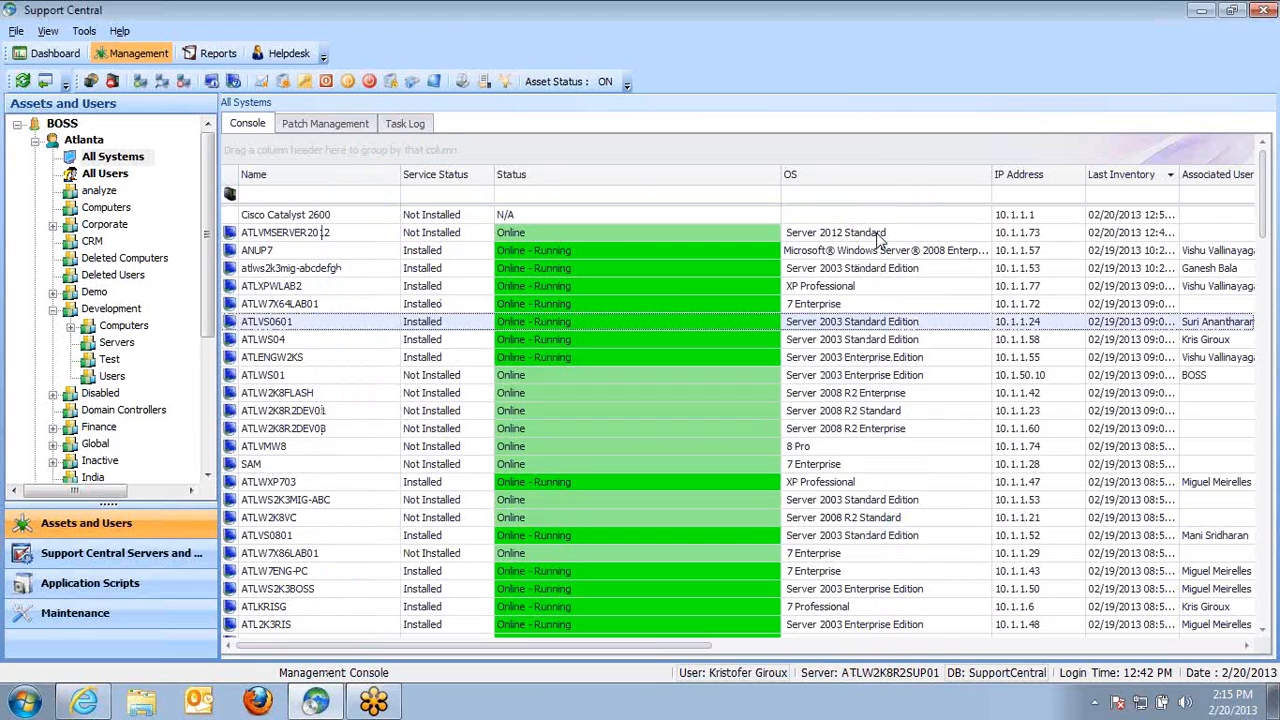
Browse the remote tools available for the ANUP7 asset
left_click_drag(522, 646, 530, 677)
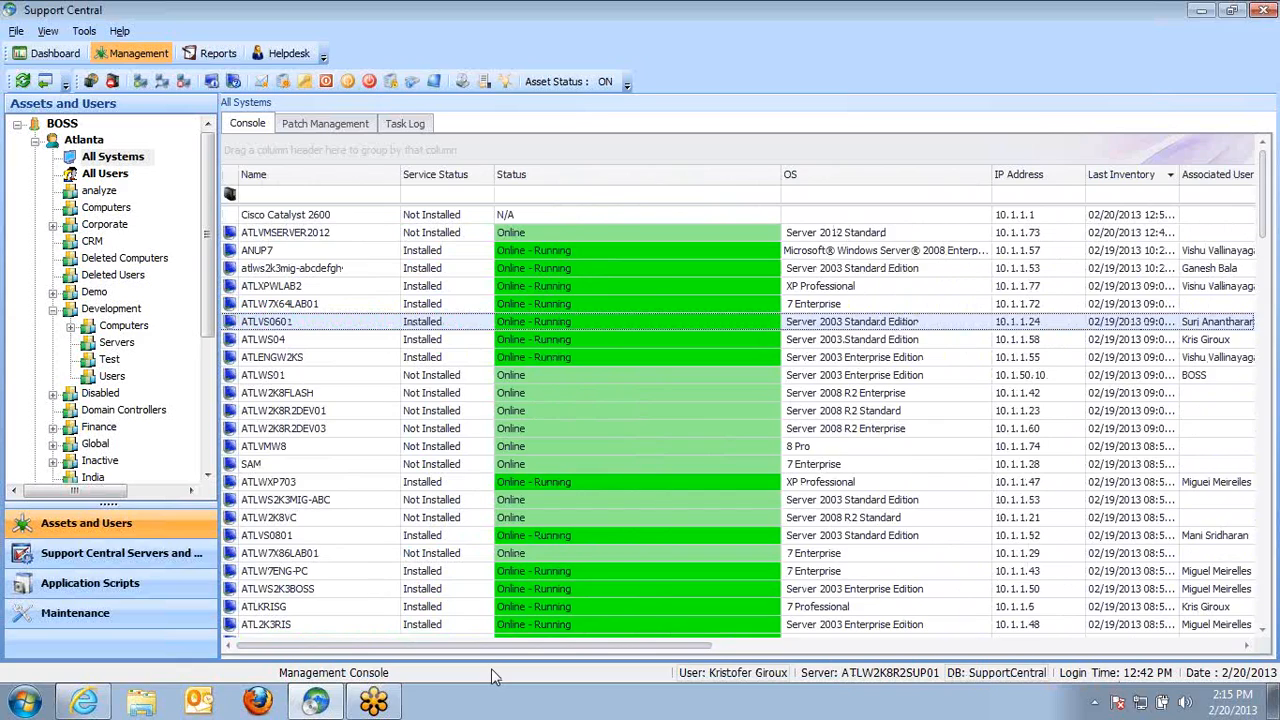
left_click(388, 375)
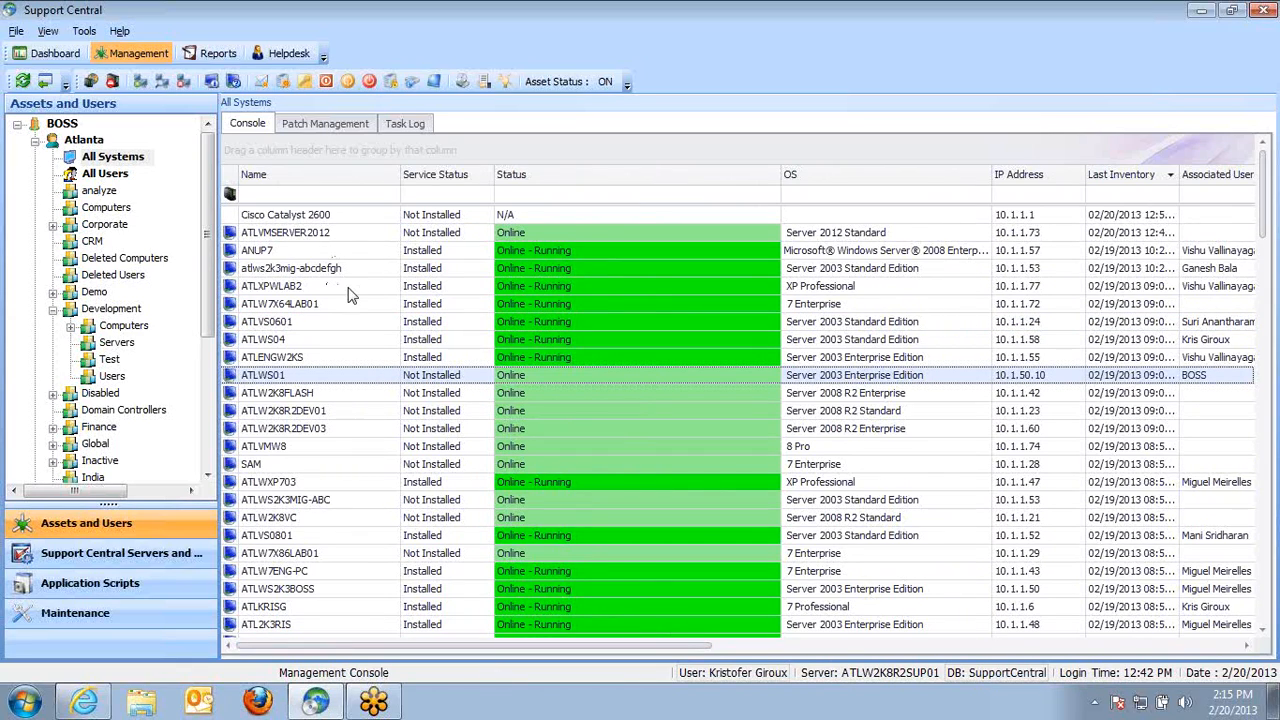
right_click(332, 257)
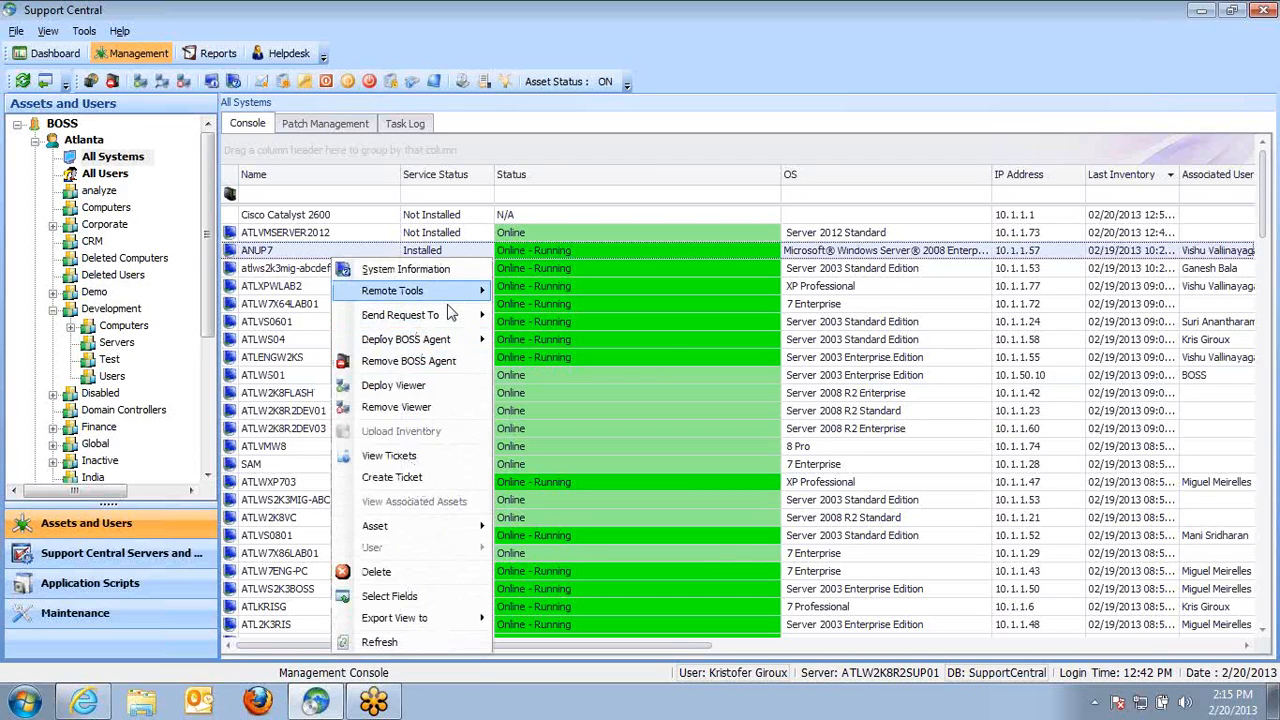
mouse_move(452, 296)
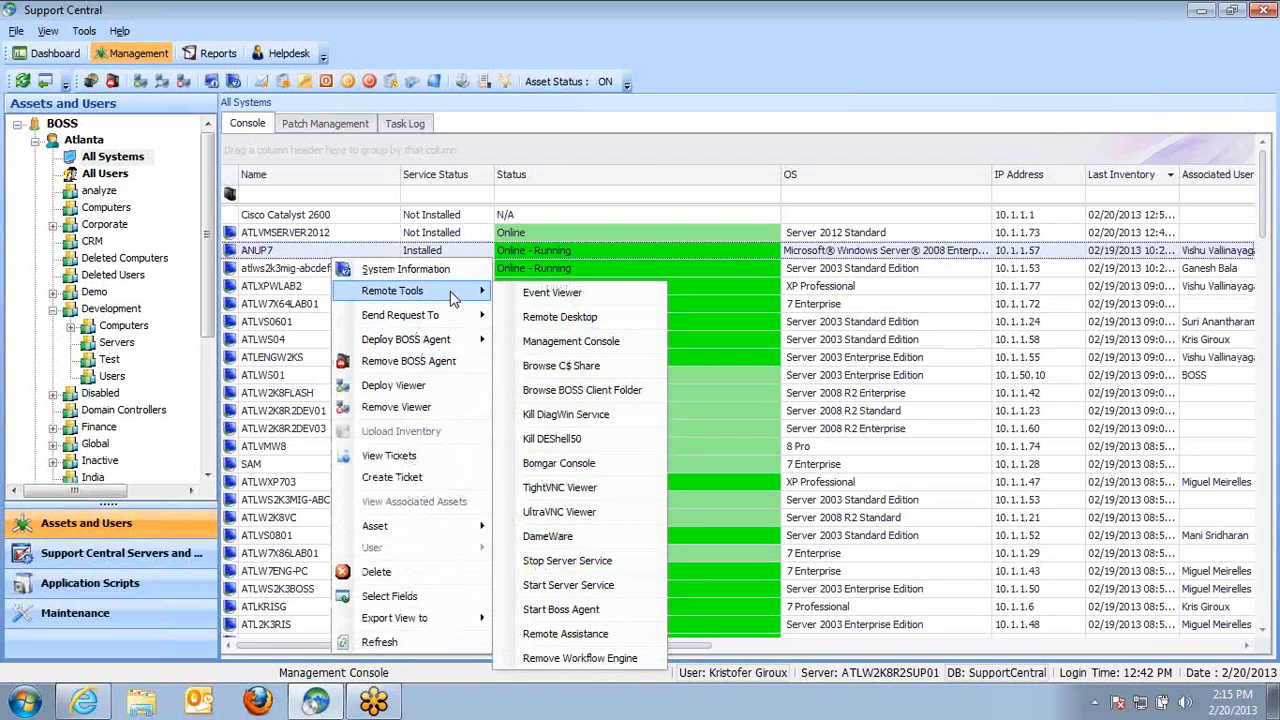
left_click(257, 236)
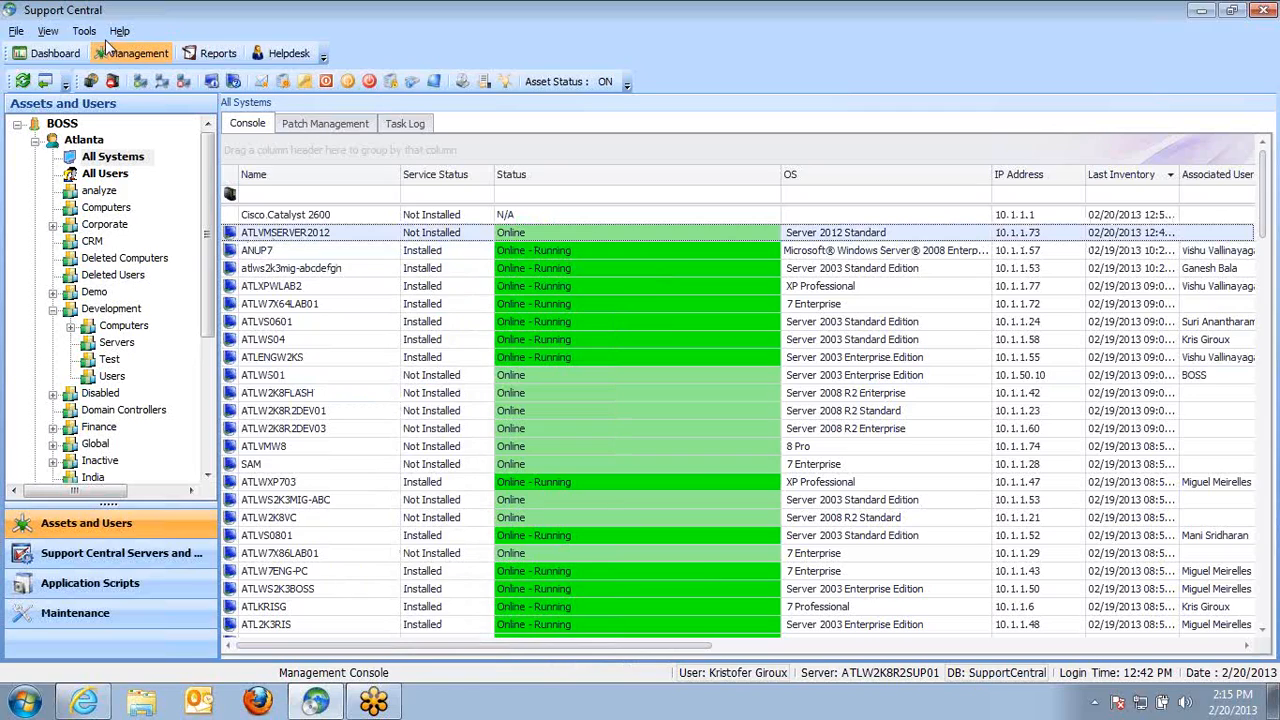
Open the External Tools settings and examine the configured remote tool definitions
left_click(85, 33)
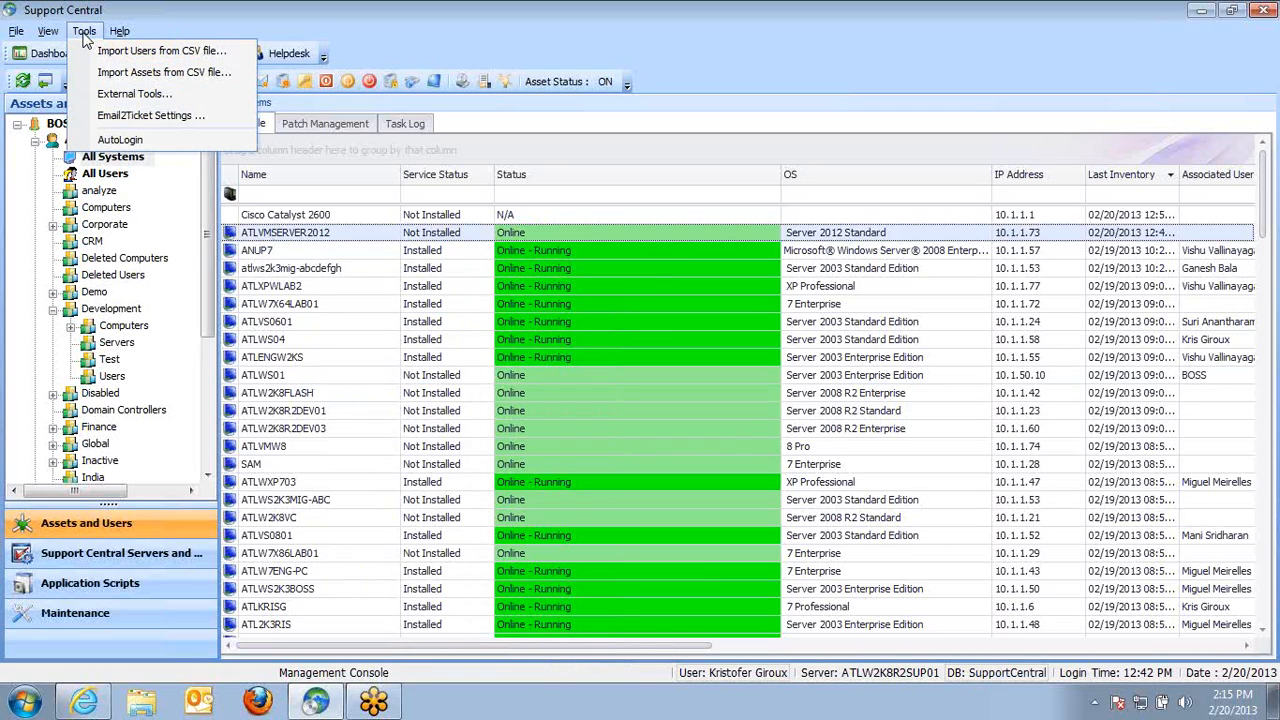
left_click(142, 96)
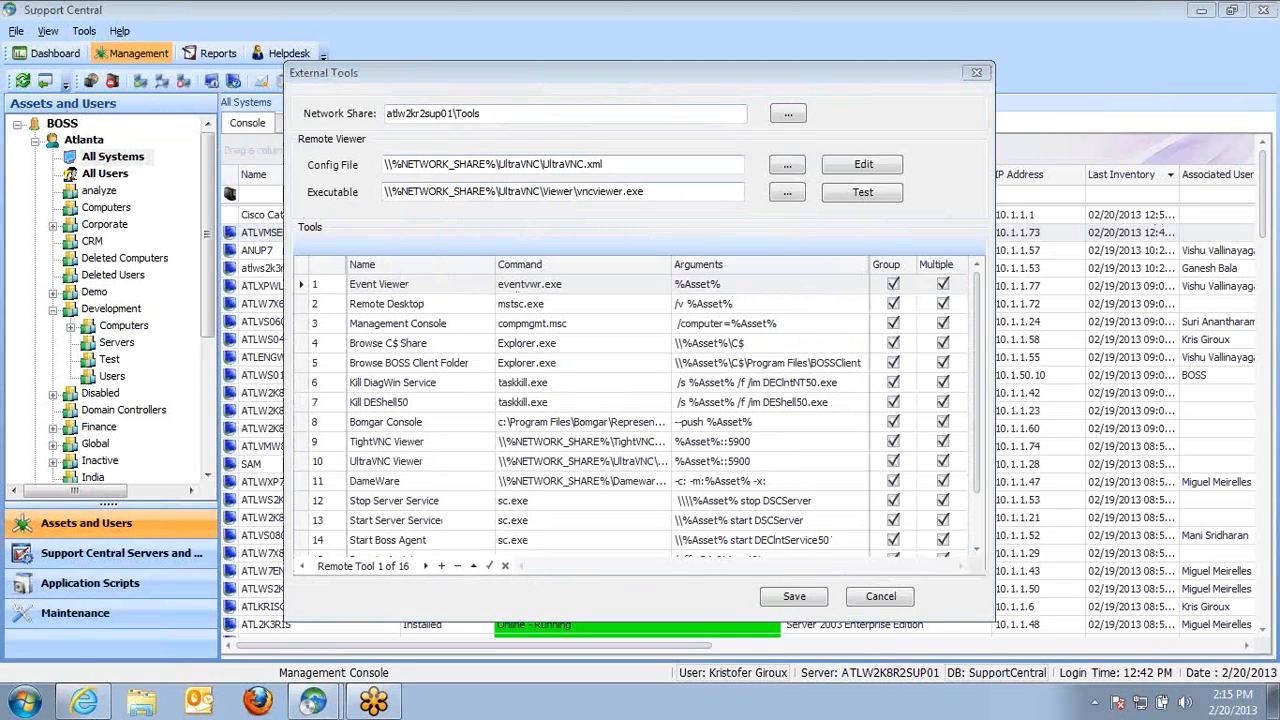
left_click_drag(651, 84, 653, 65)
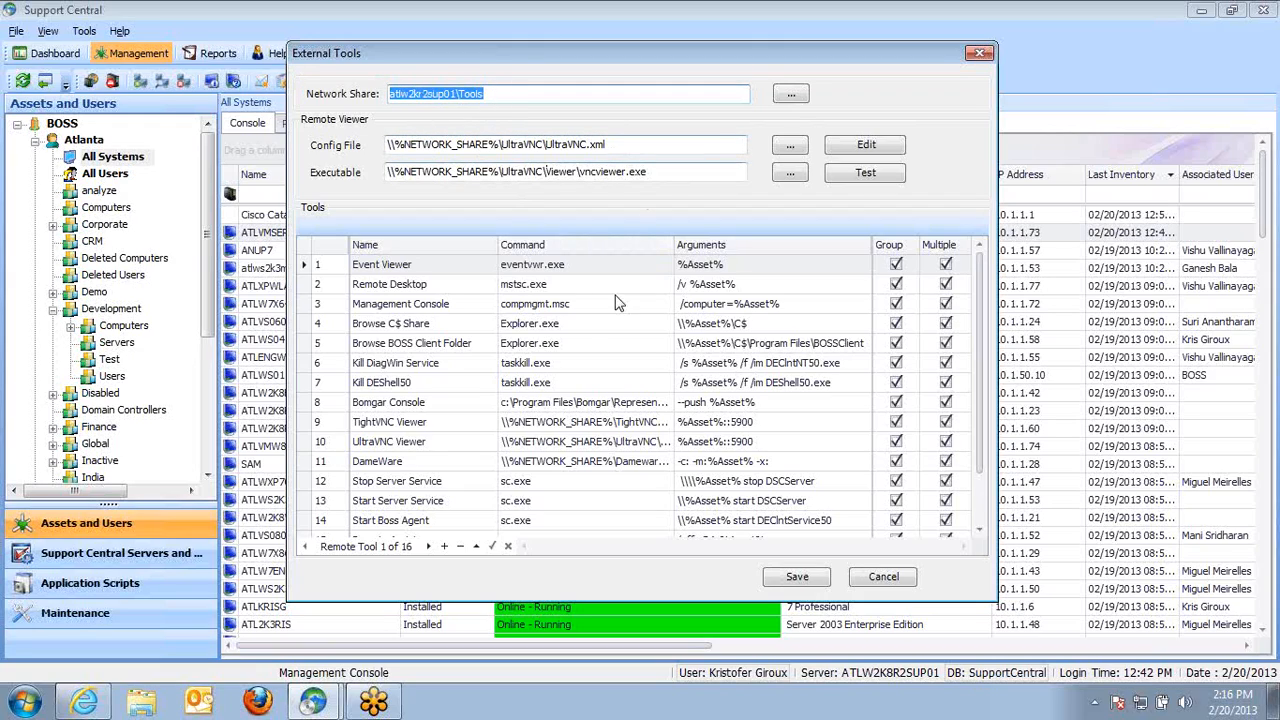
left_click(481, 271)
left_click(461, 288)
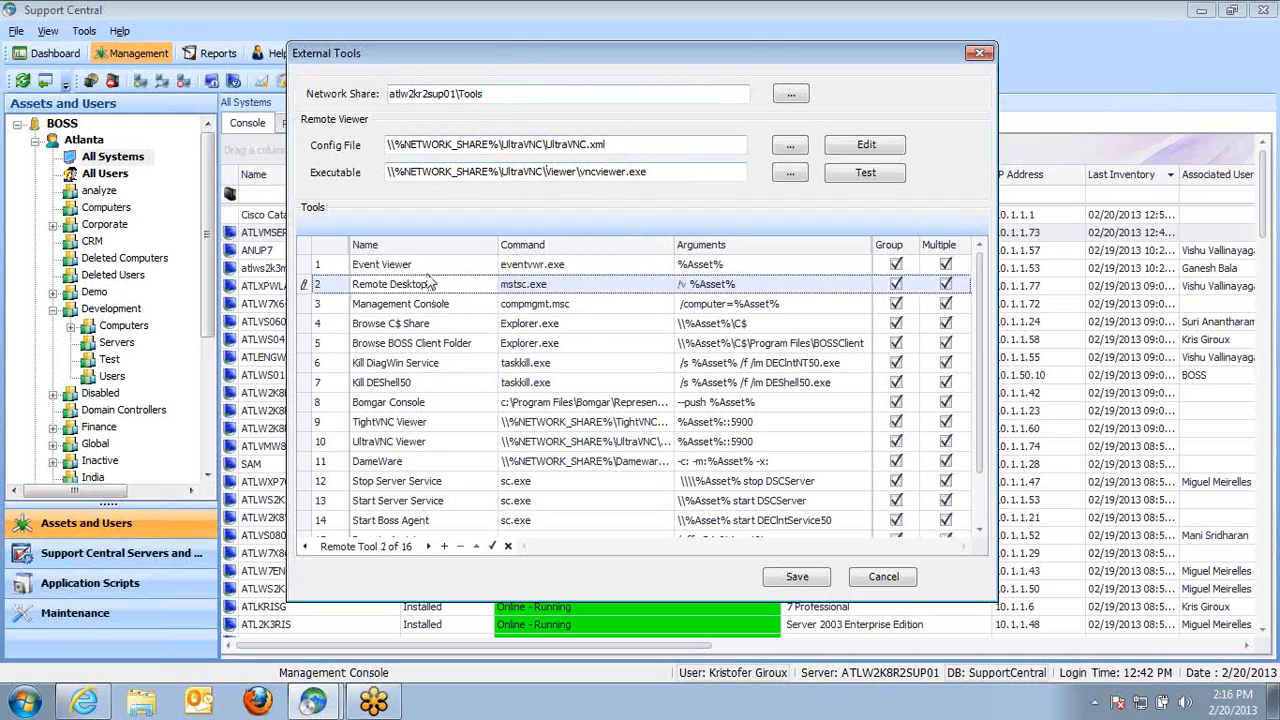
left_click(428, 271)
left_click(454, 288)
left_click(461, 302)
left_click(466, 327)
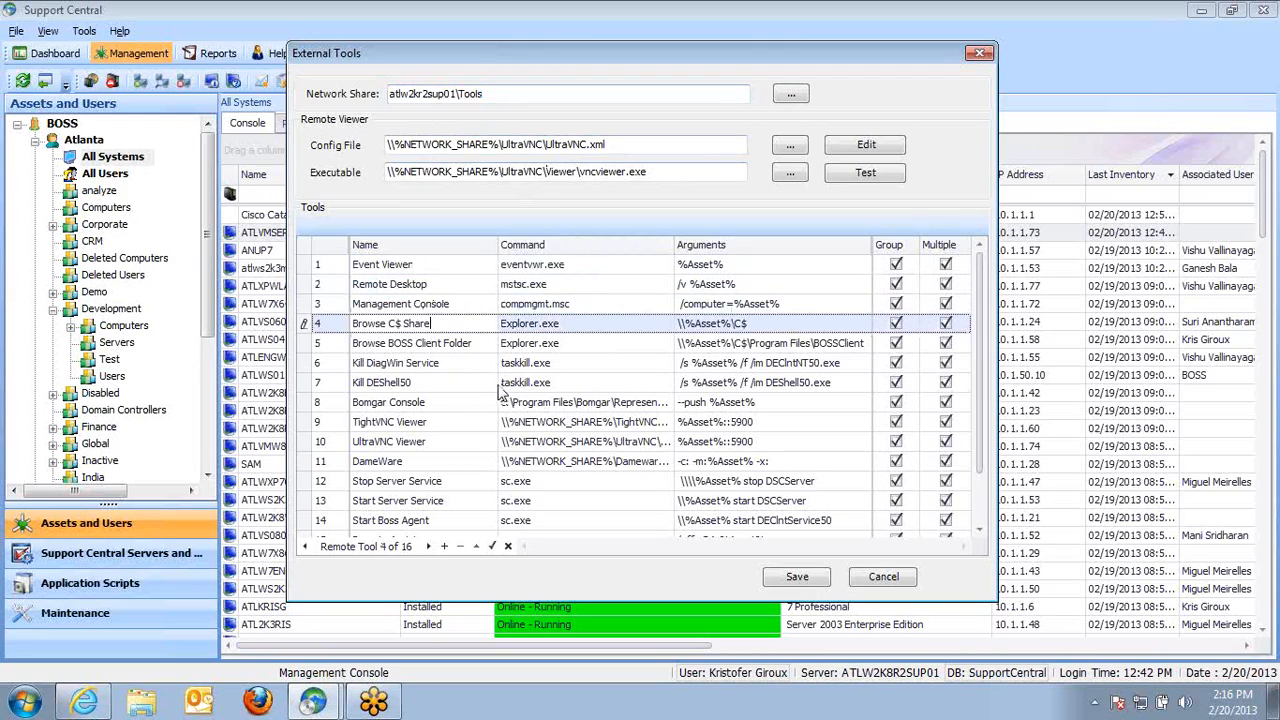
left_click(436, 424)
left_click(436, 441)
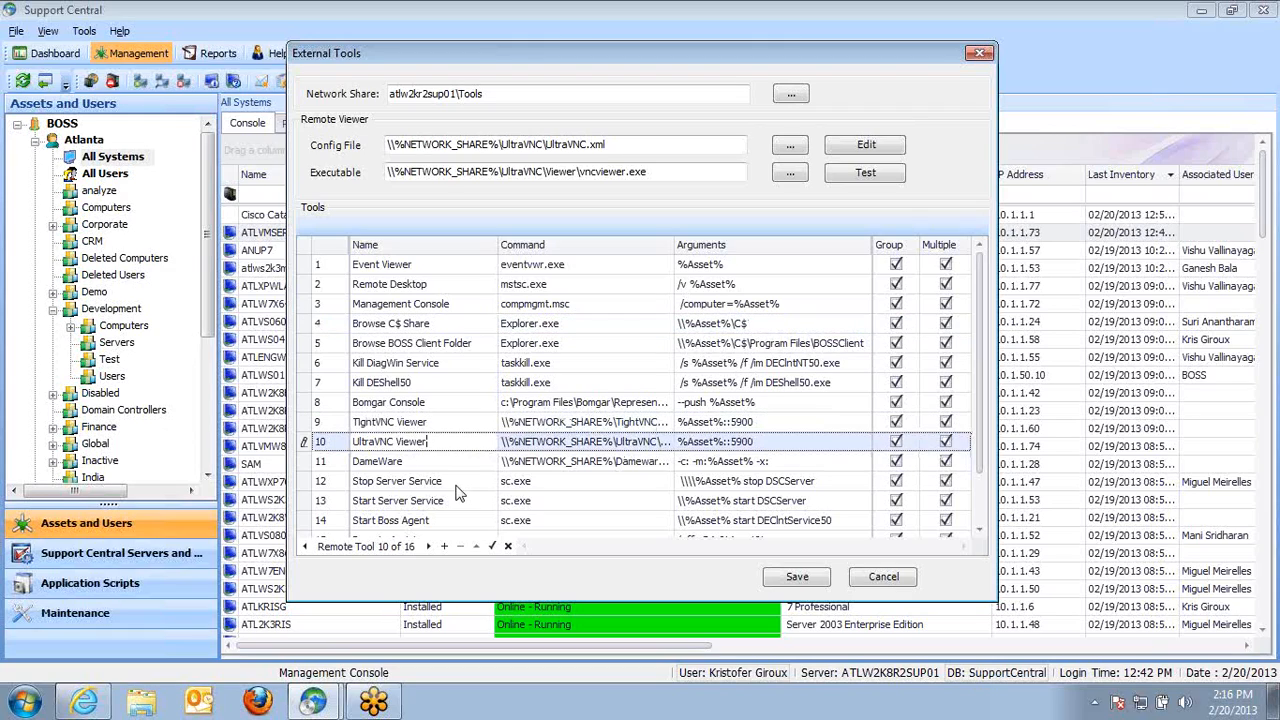
left_click(452, 483)
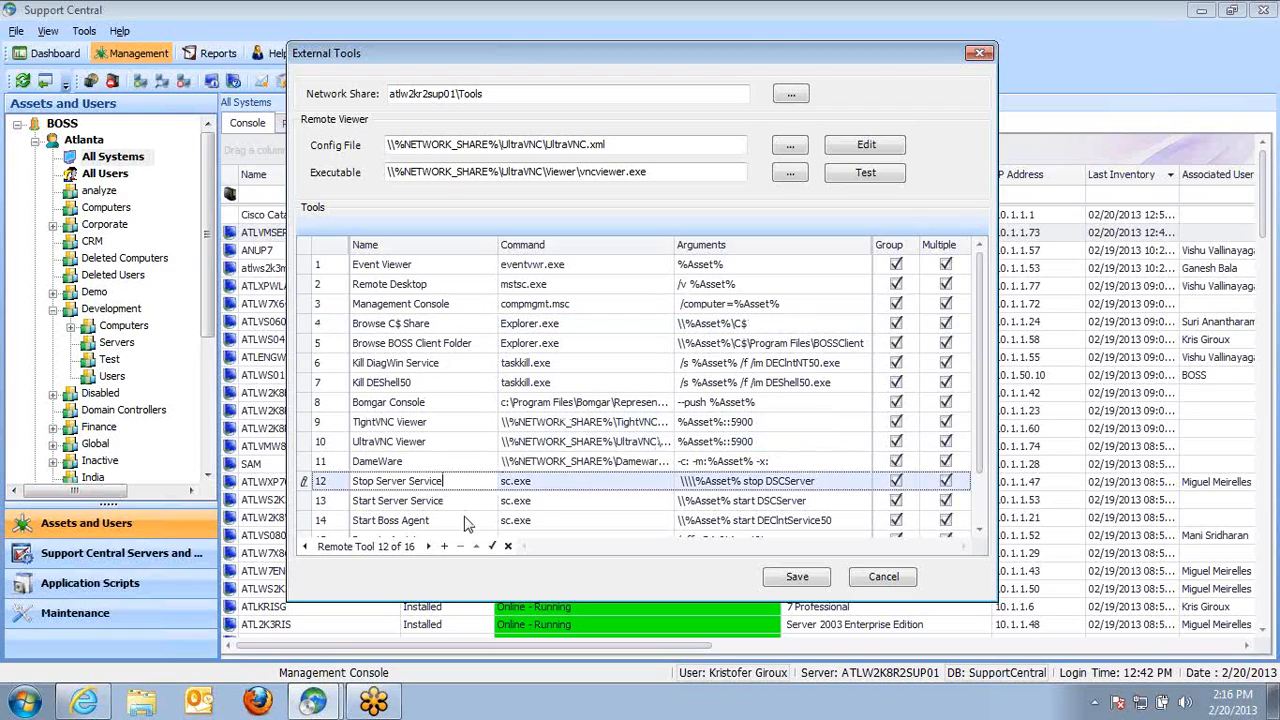
left_click(455, 501)
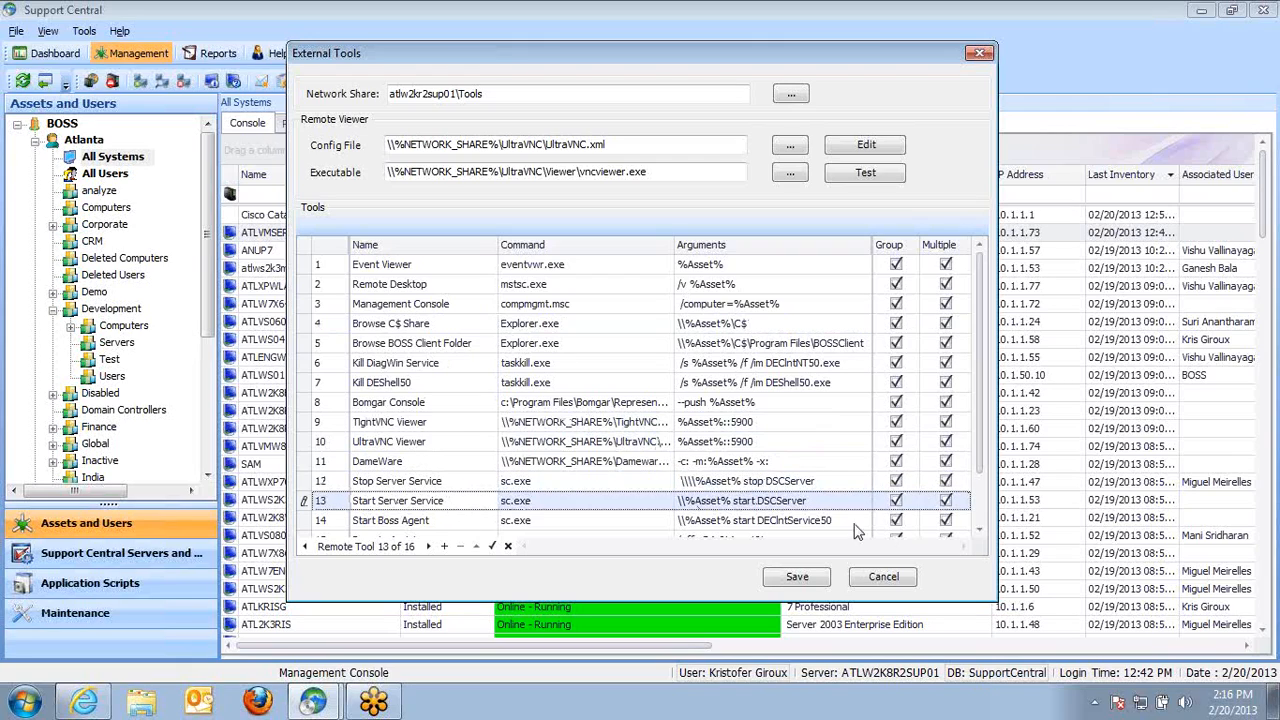
scroll(990, 466, "down", 1)
left_click(428, 484)
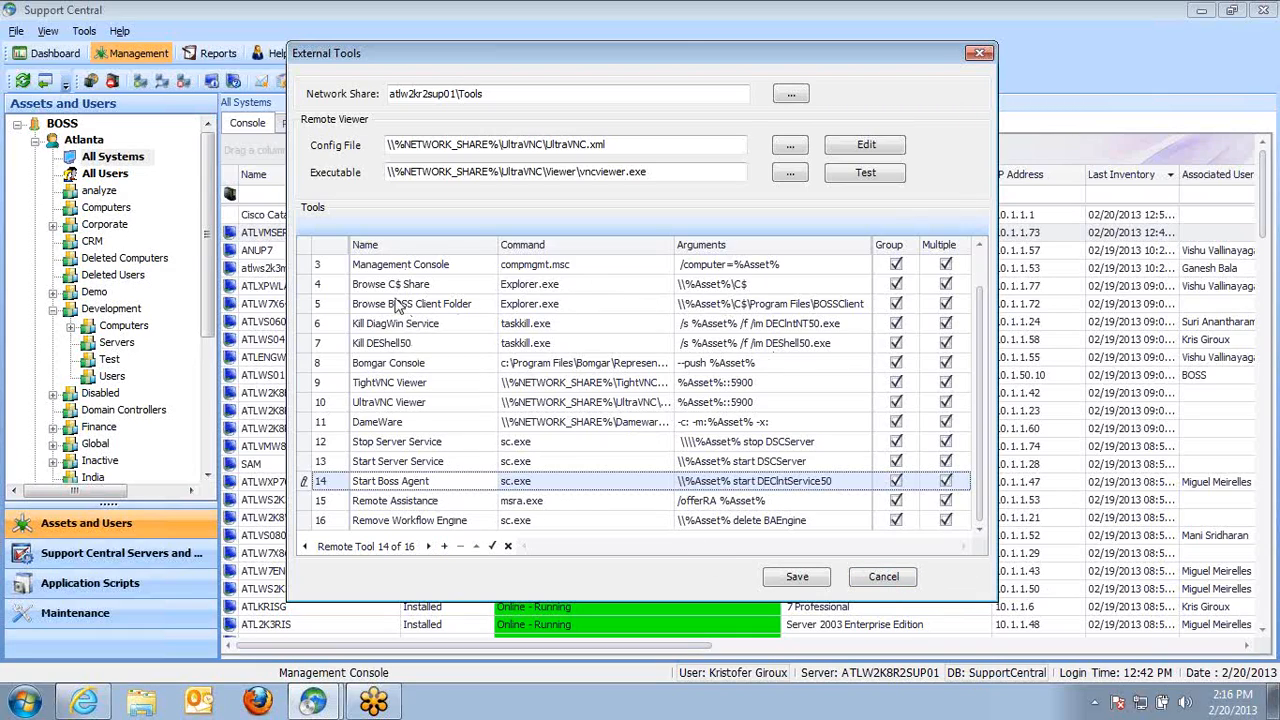
Examine the remote tool commands and arguments in External Tools, widening the columns, then cancel the dialog
left_click(578, 284)
left_click(578, 284)
left_click(550, 343)
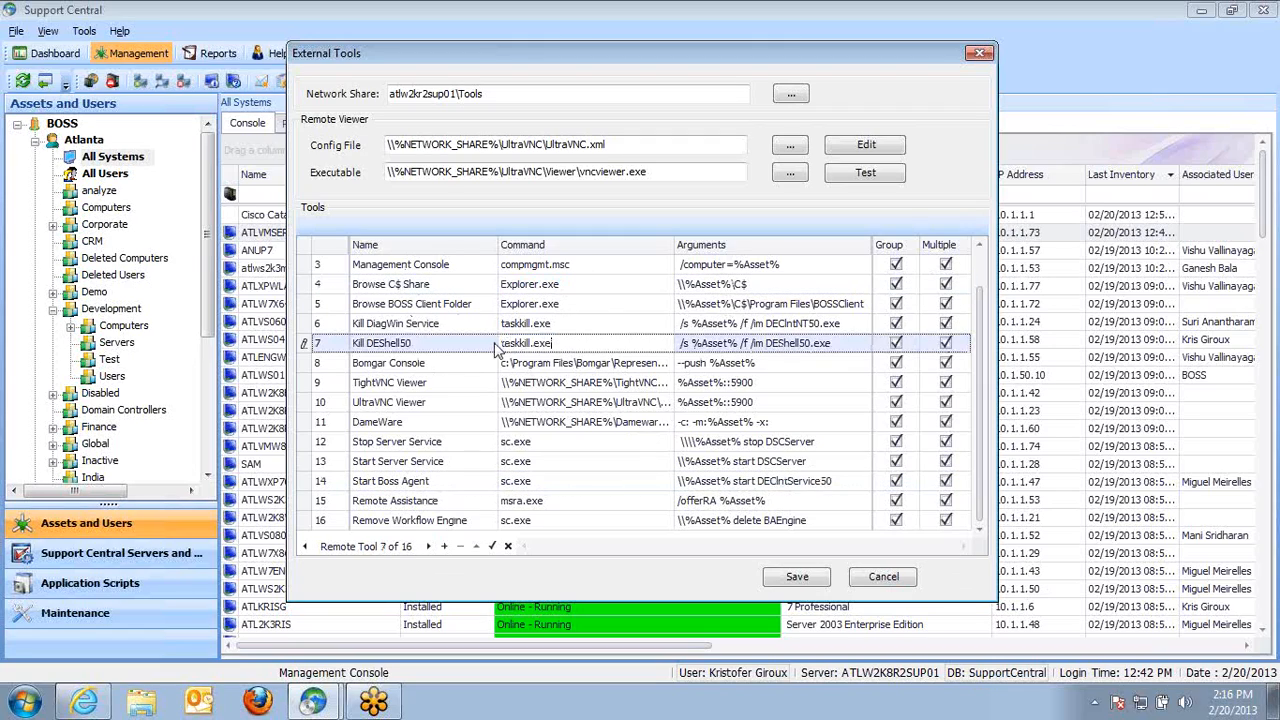
left_click_drag(674, 245, 855, 245)
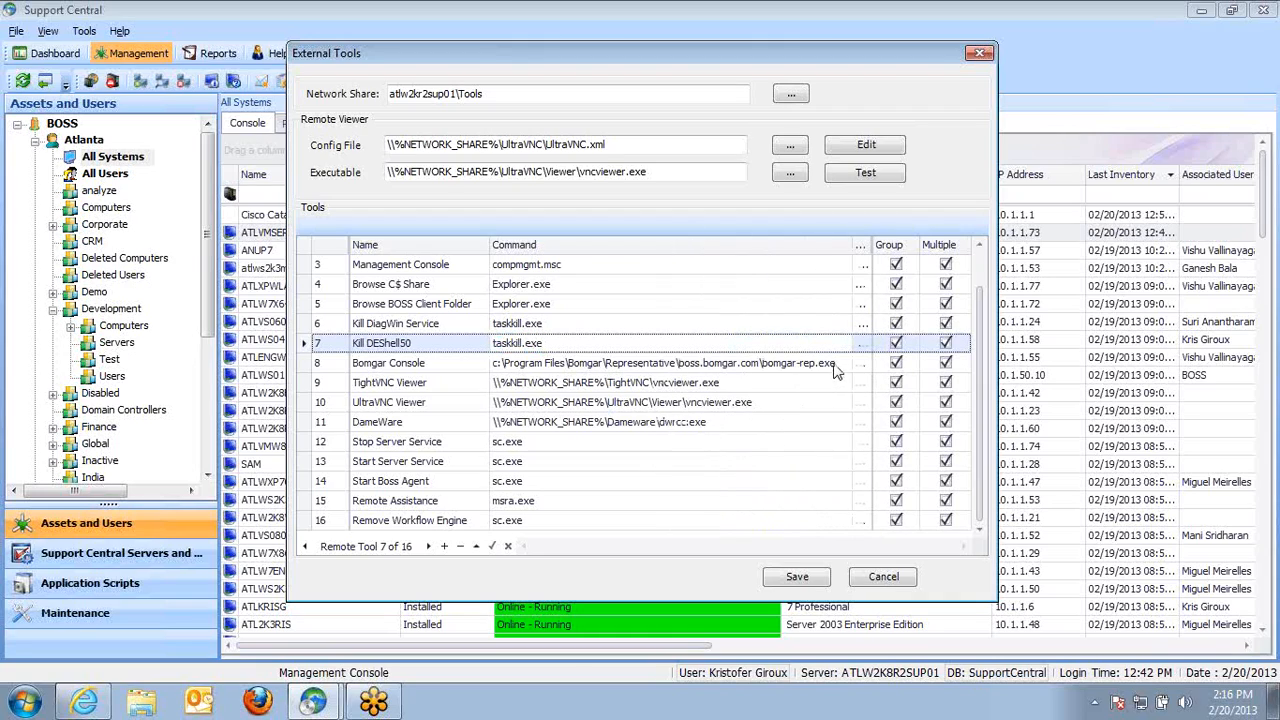
left_click(838, 363)
left_click_drag(838, 363, 487, 362)
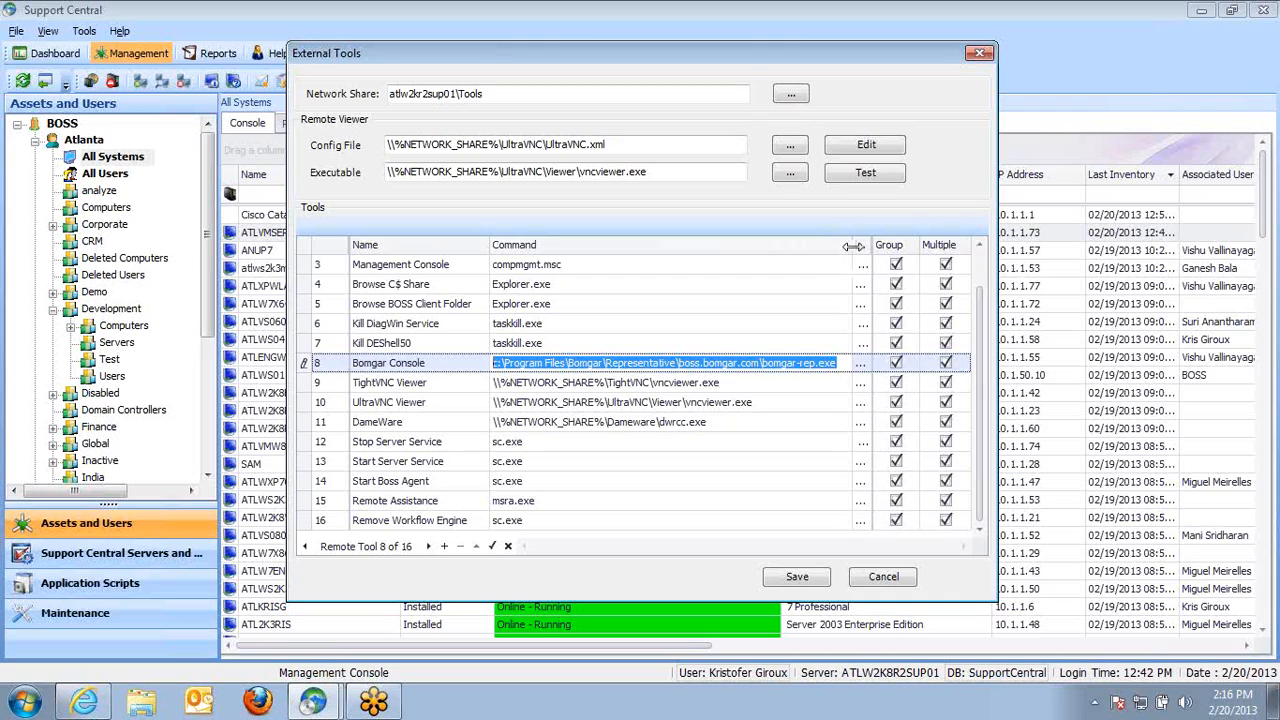
left_click_drag(853, 246, 672, 248)
mouse_move(778, 368)
left_mouse_down()
mouse_move(665, 366)
mouse_move(754, 368)
left_mouse_up()
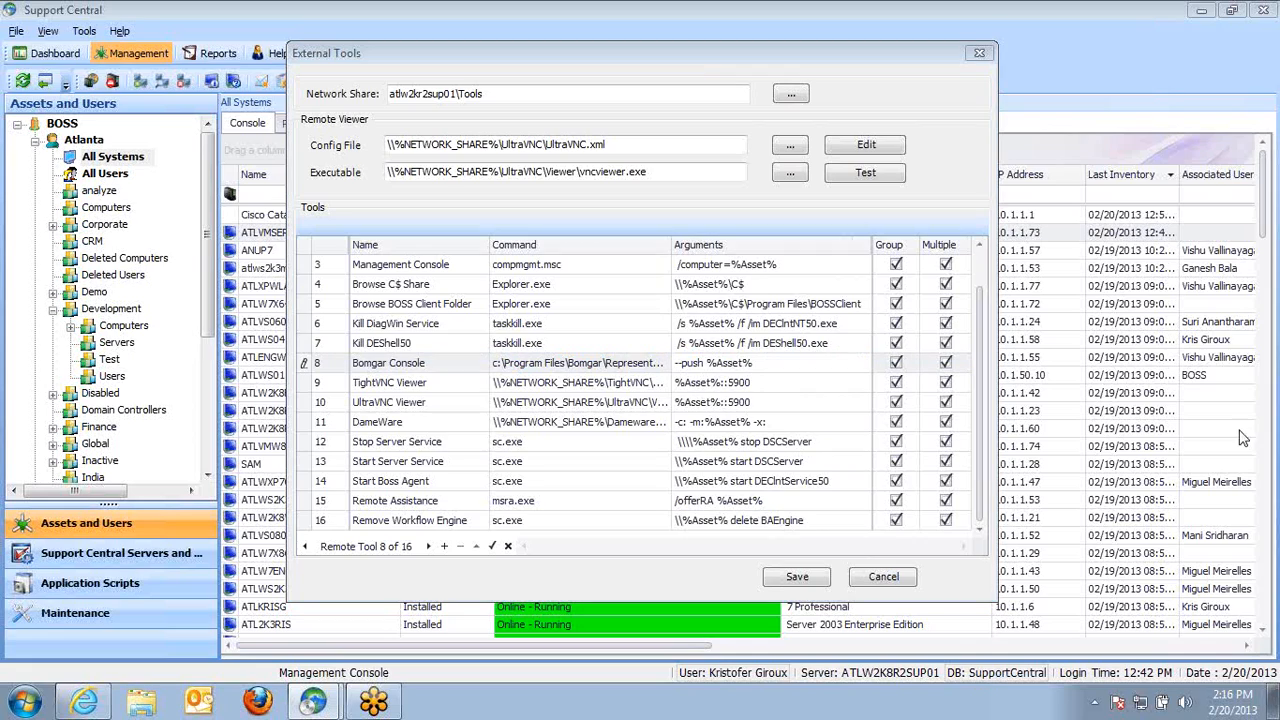
left_click(883, 577)
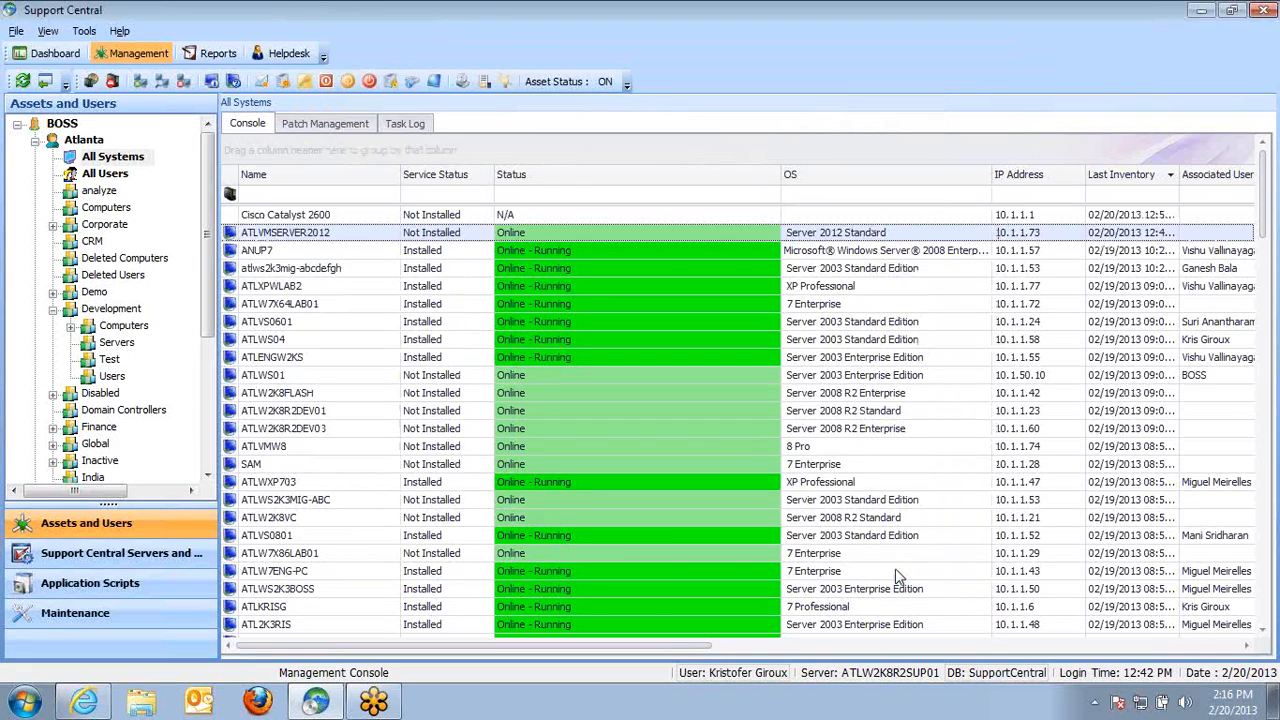
Browse the ANUP7 asset's C$ share through its remote tools and close the folder window
left_click(285, 252)
right_click(295, 255)
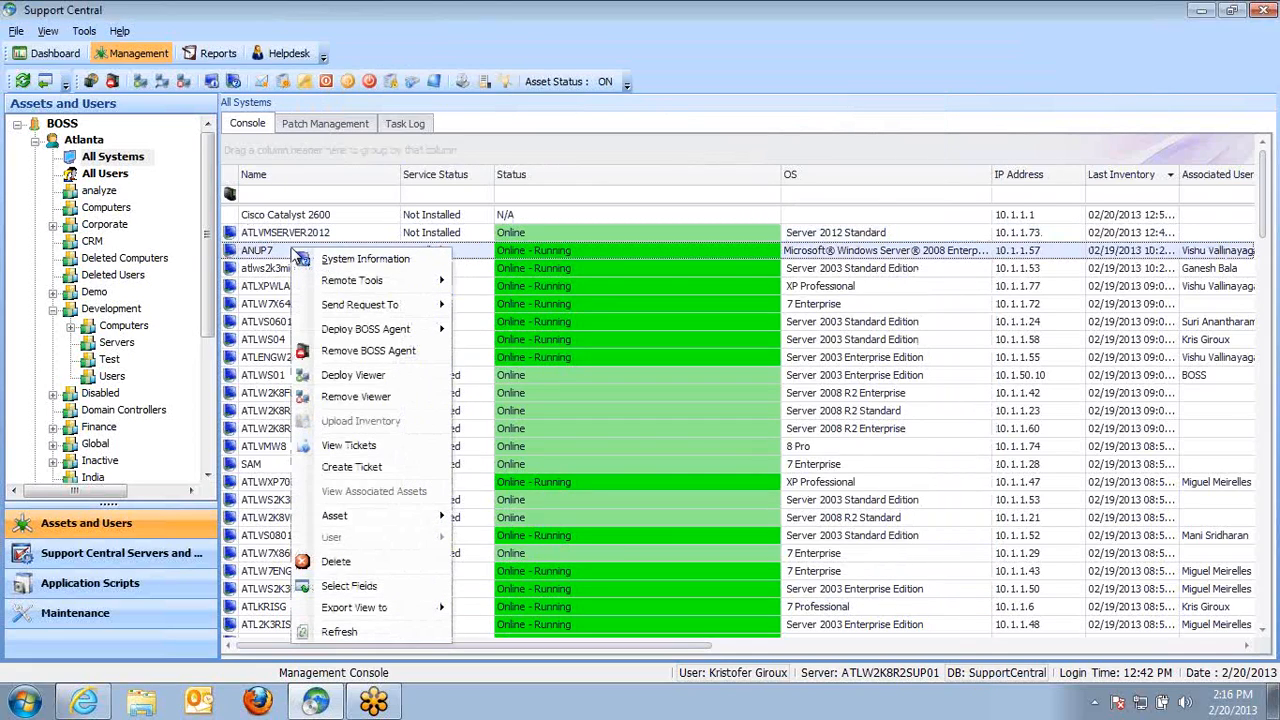
mouse_move(392, 288)
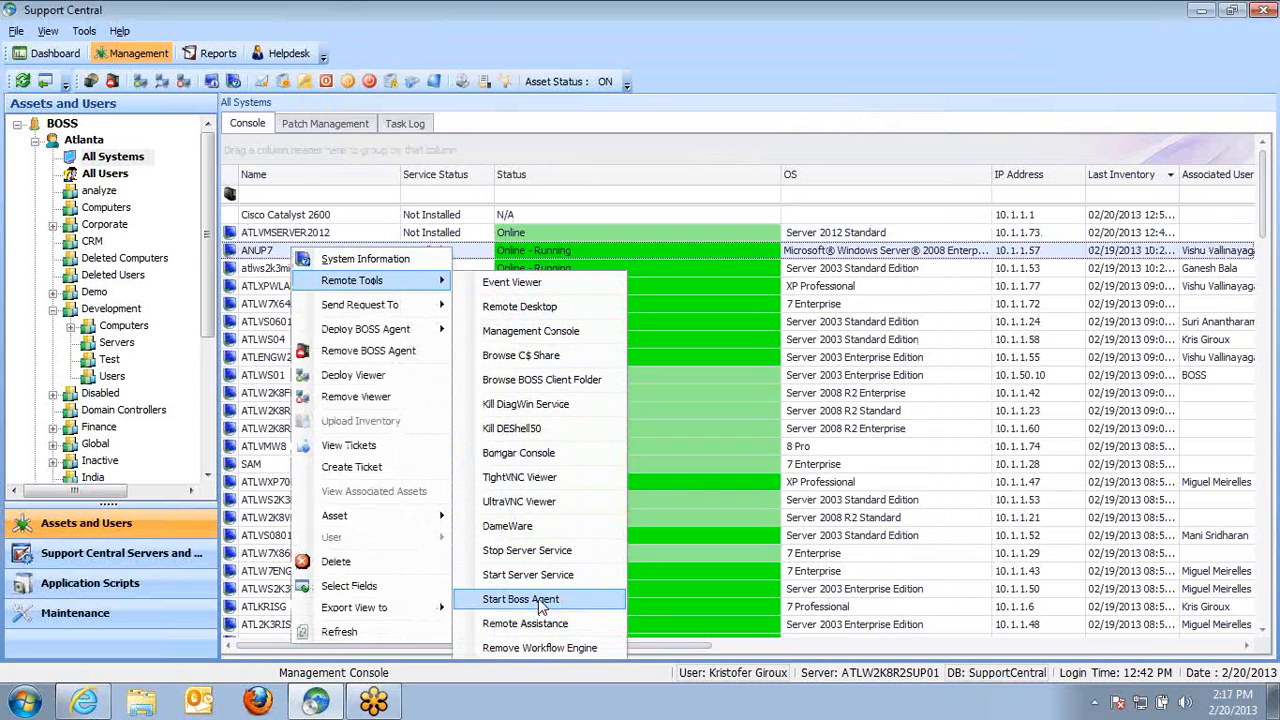
left_click(576, 353)
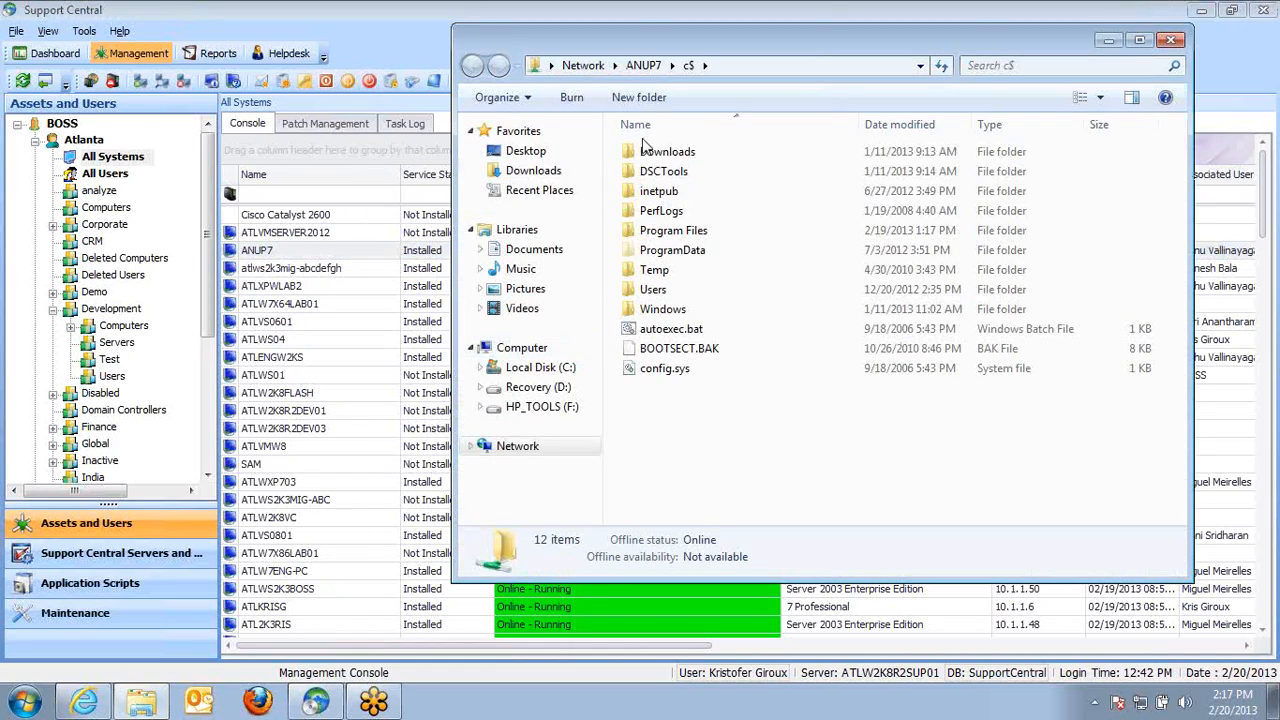
left_click(1172, 39)
Start a Remote Desktop connection to ANUP7 from its remote tools and cancel the credentials prompt
right_click(278, 250)
mouse_move(385, 280)
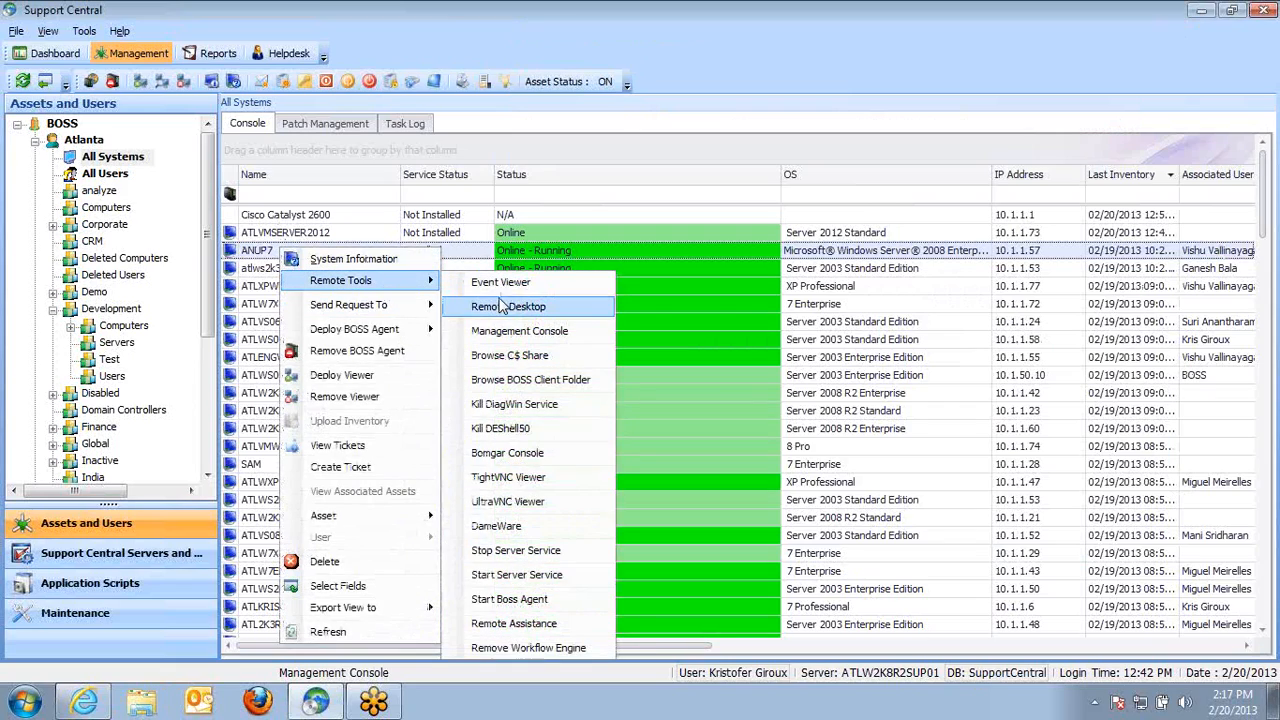
left_click(511, 303)
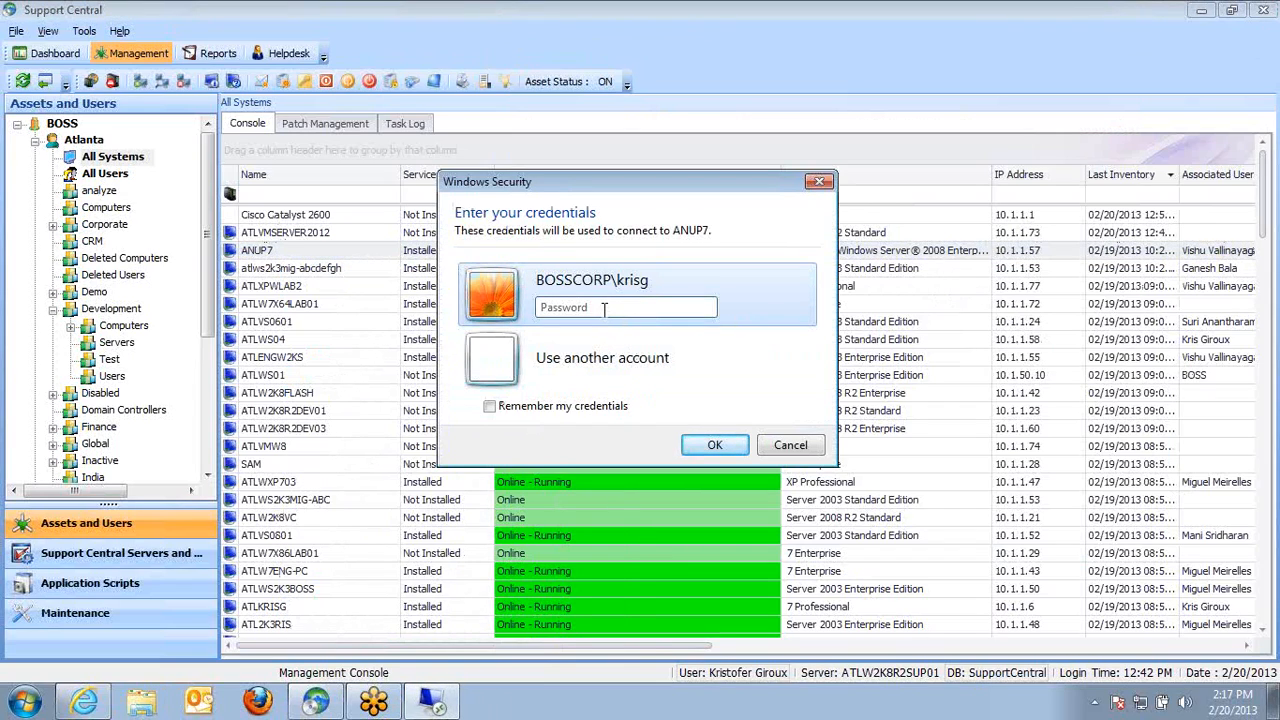
left_click(798, 447)
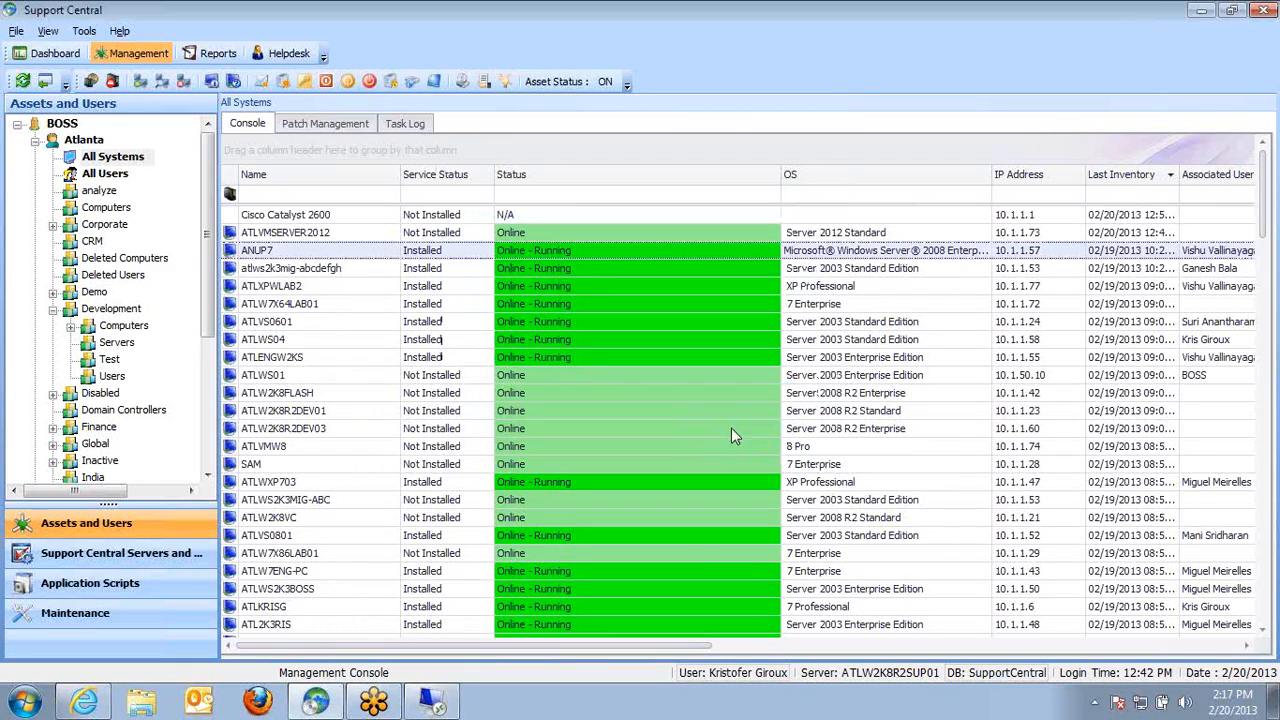
right_click(279, 253)
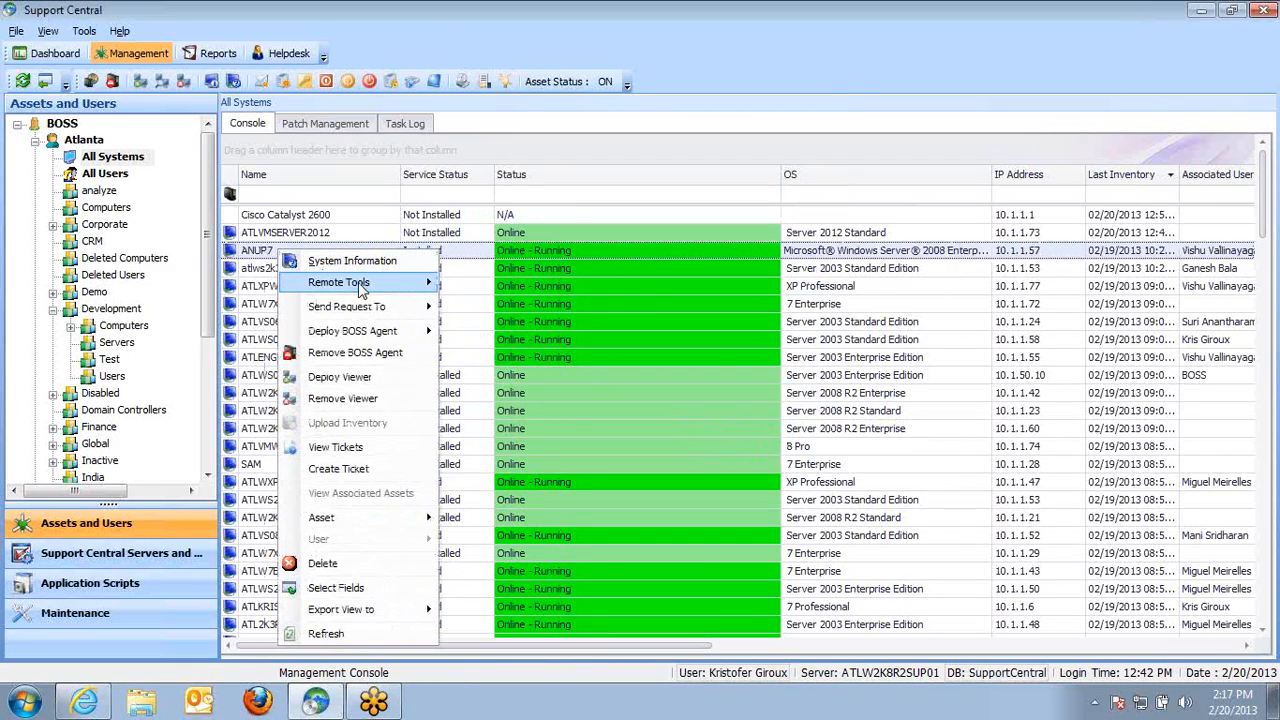
mouse_move(366, 286)
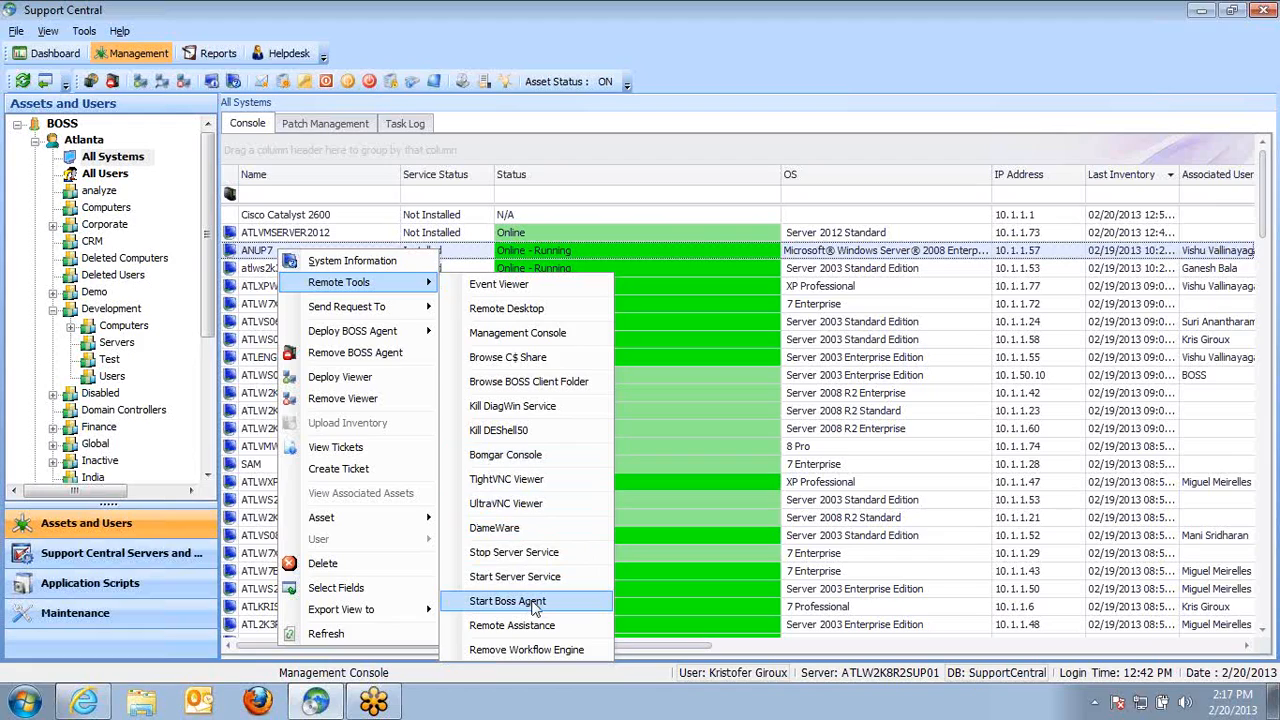
left_click(689, 272)
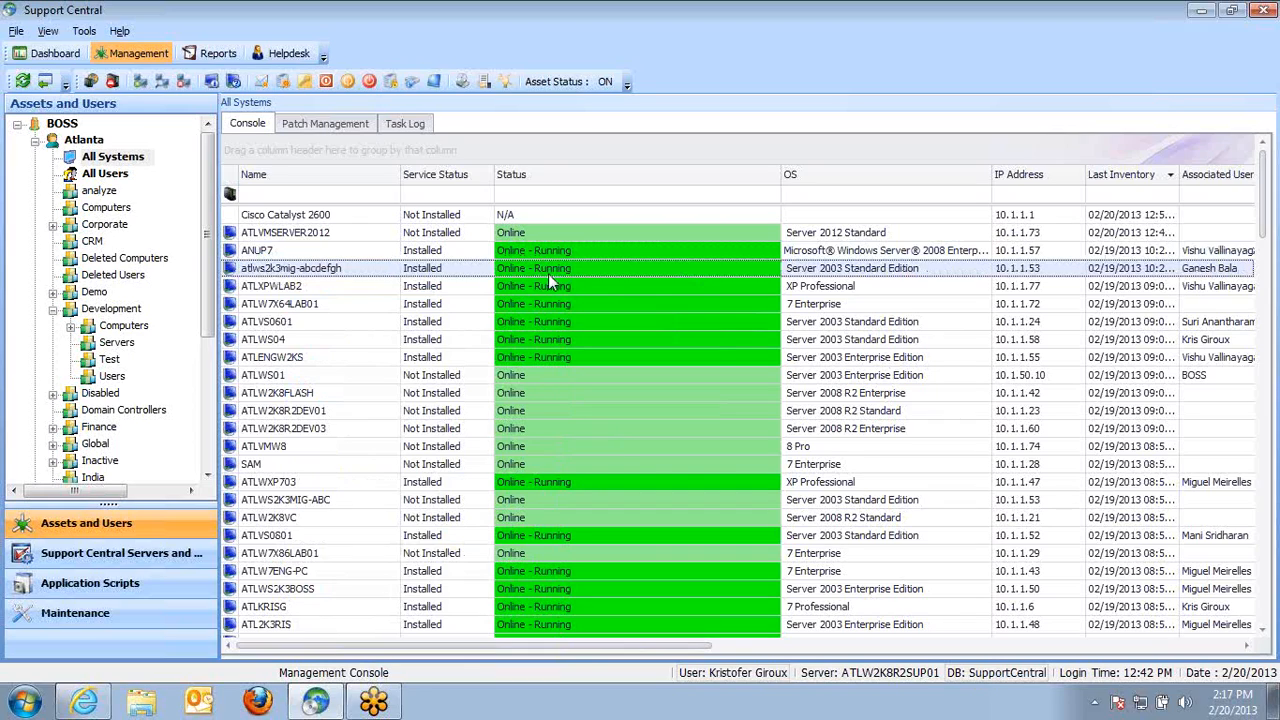
Open the Management Console for the atlws2k3mig-abcdefgh asset through its remote tools
right_click(488, 269)
mouse_move(585, 305)
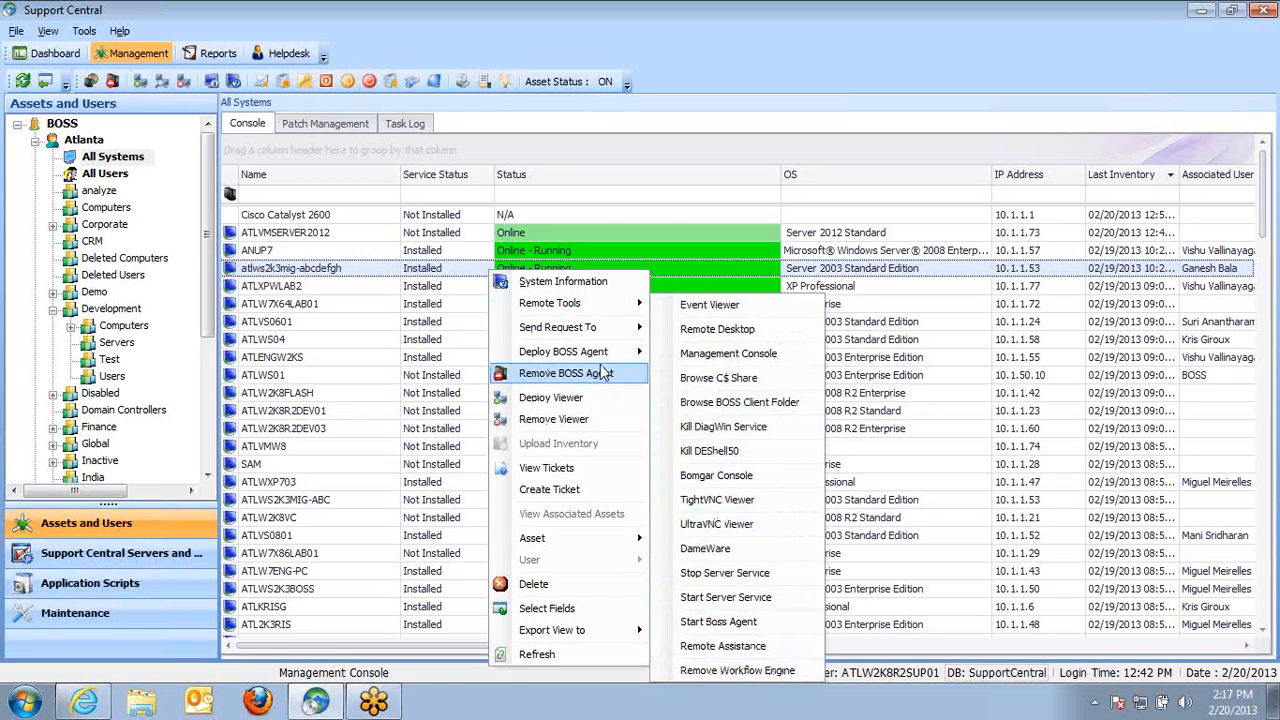
mouse_move(610, 352)
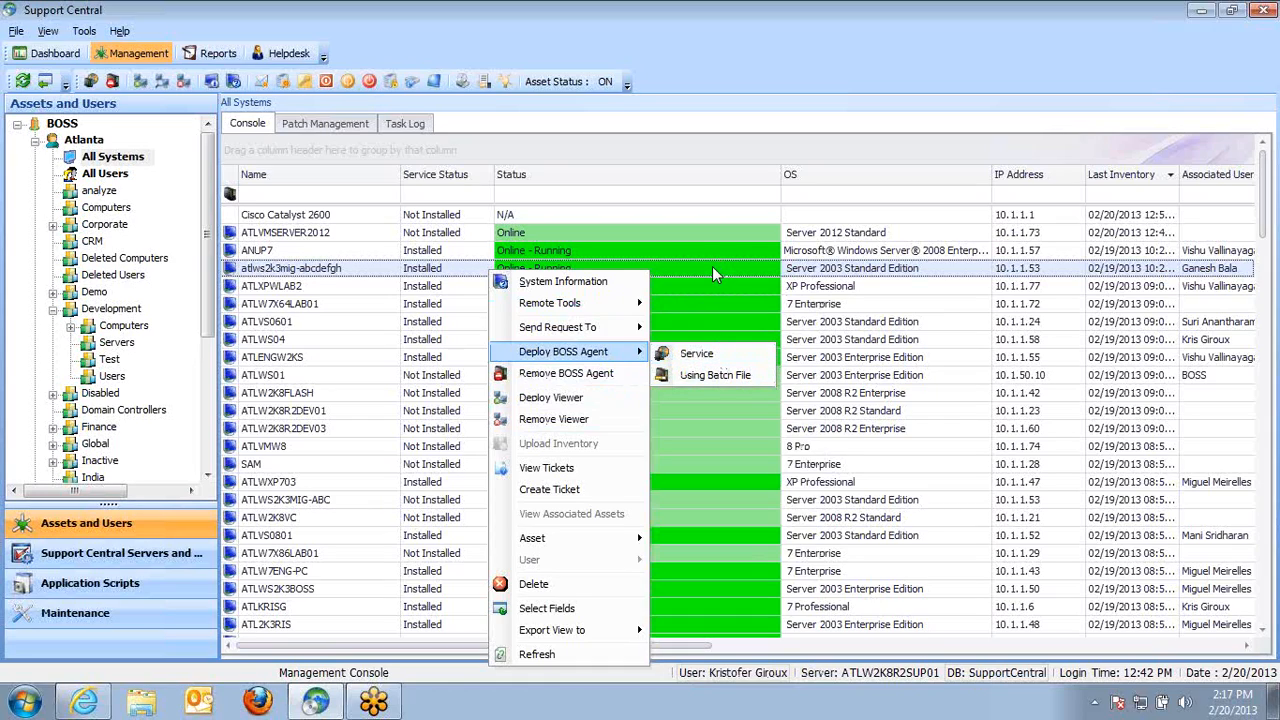
mouse_move(550, 310)
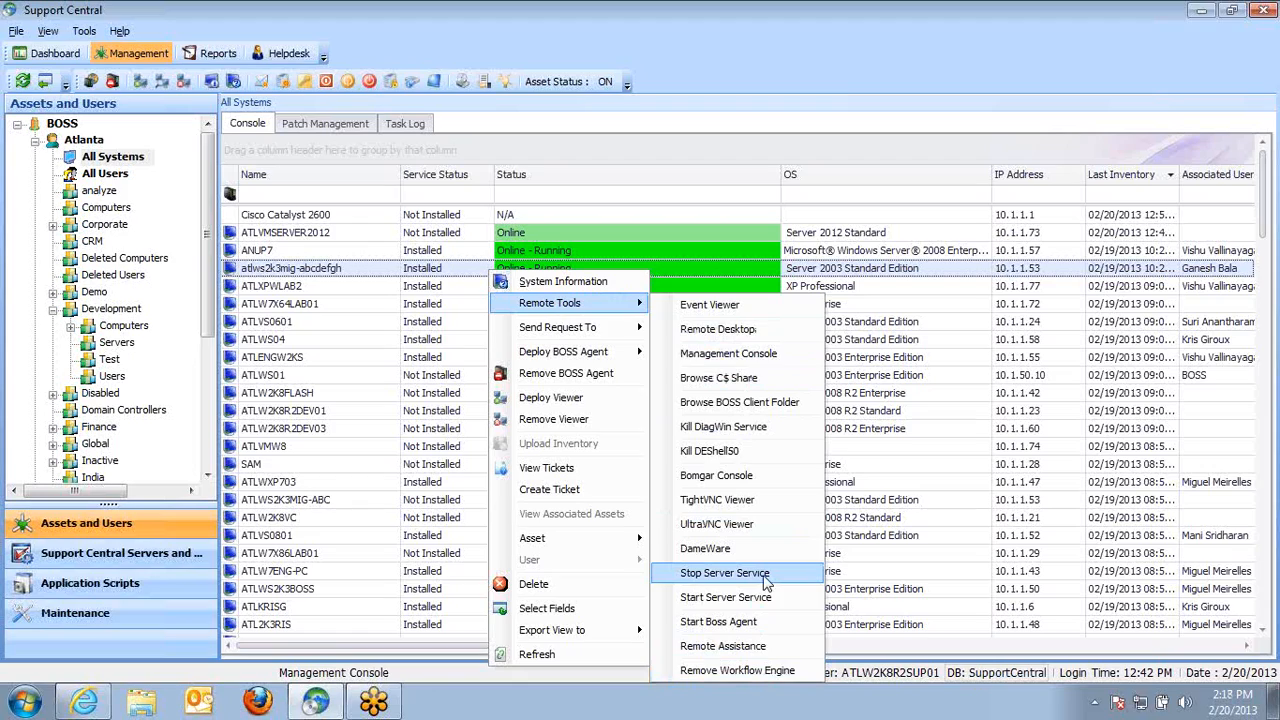
left_click(749, 353)
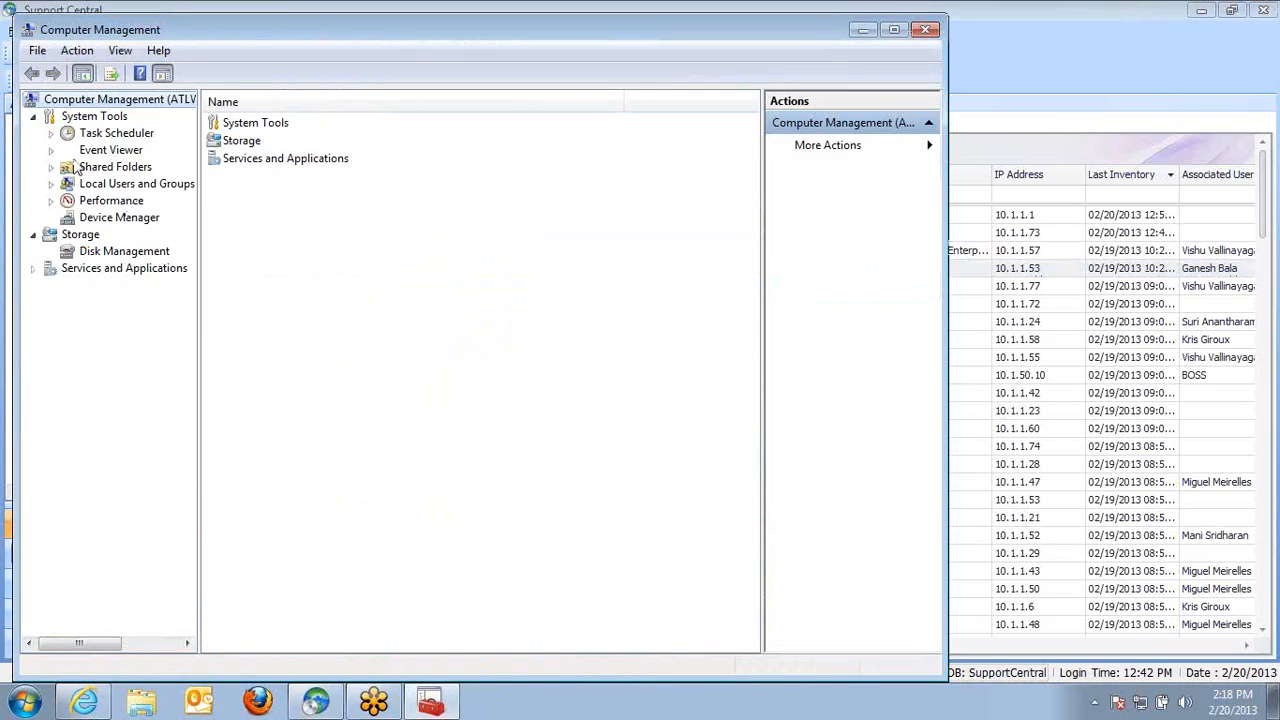
Open the Application log under the Classic Event Viewer's Global Logs
left_click(50, 150)
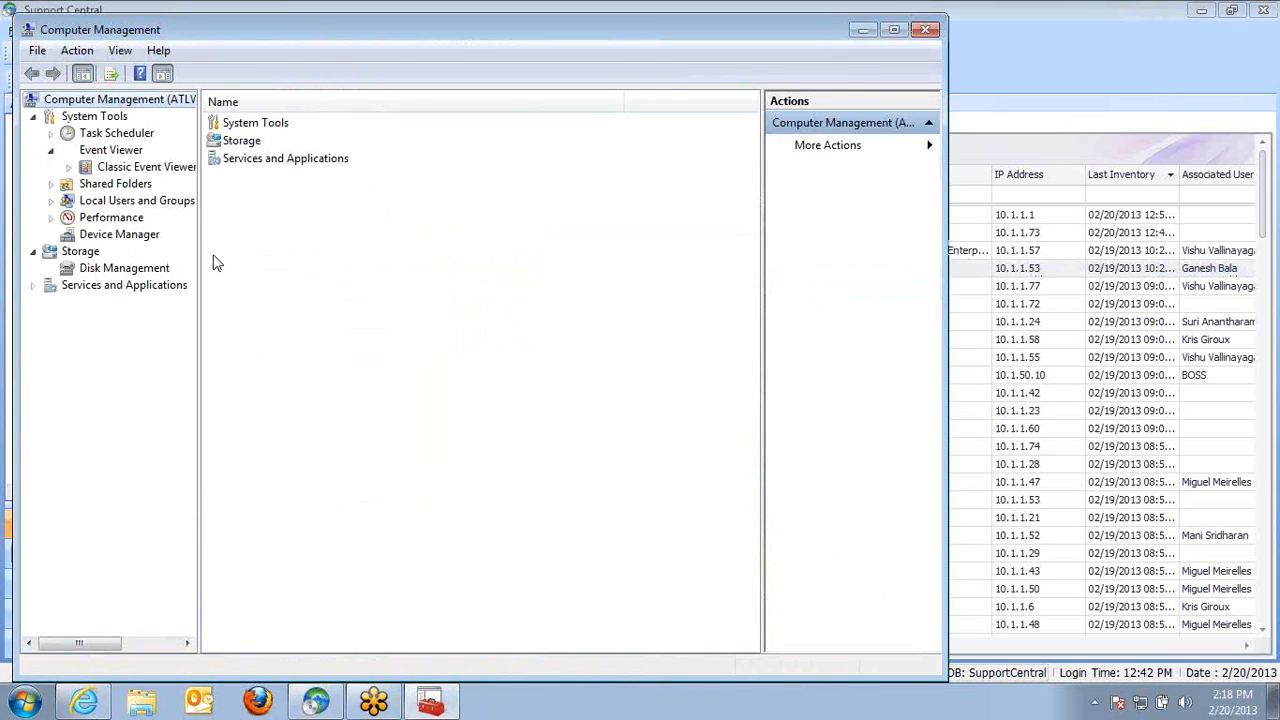
left_click(68, 167)
left_click(86, 184)
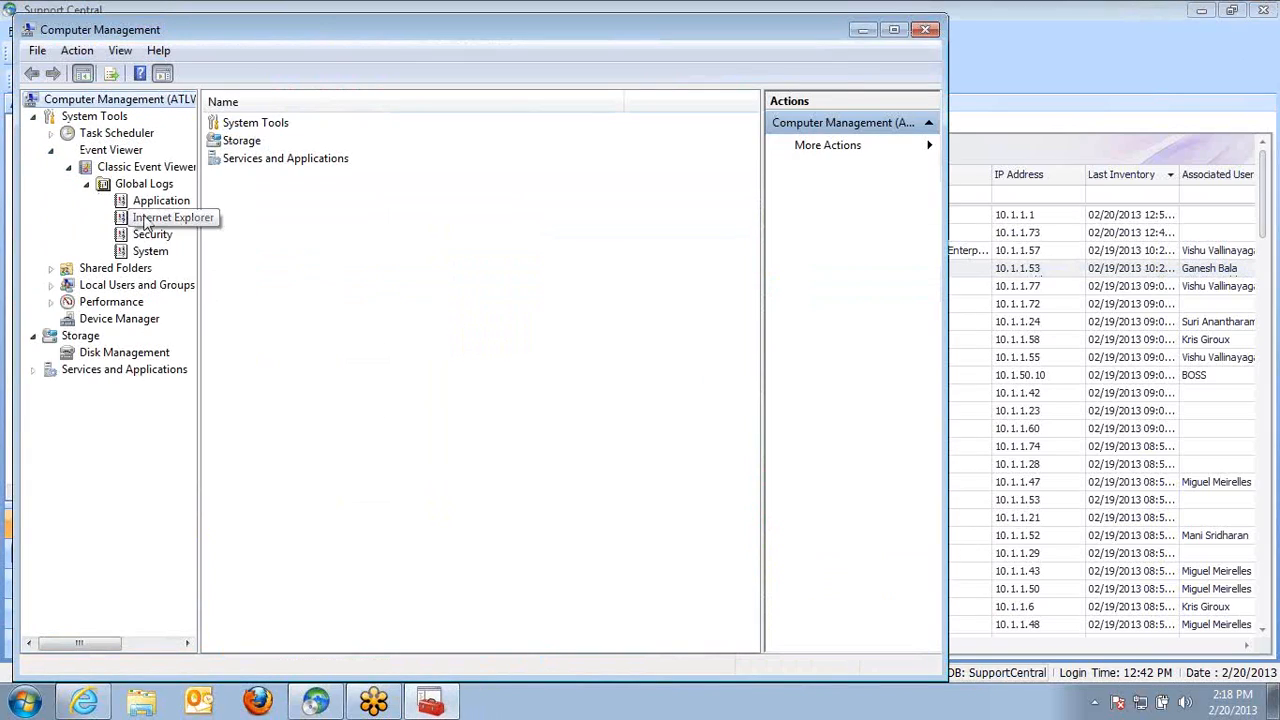
left_click(148, 202)
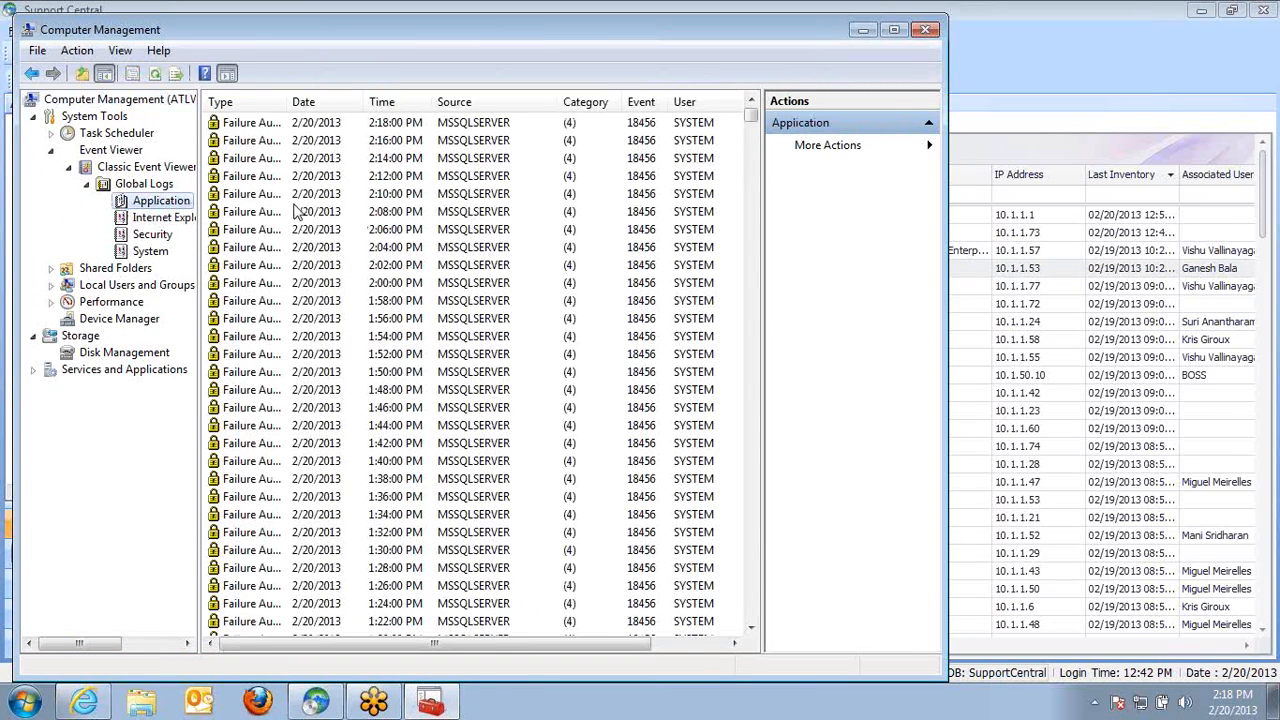
Review local Users and Groups, opening the BOSSAssistUsers group's properties and cancelling them
left_click(50, 285)
left_click(108, 302)
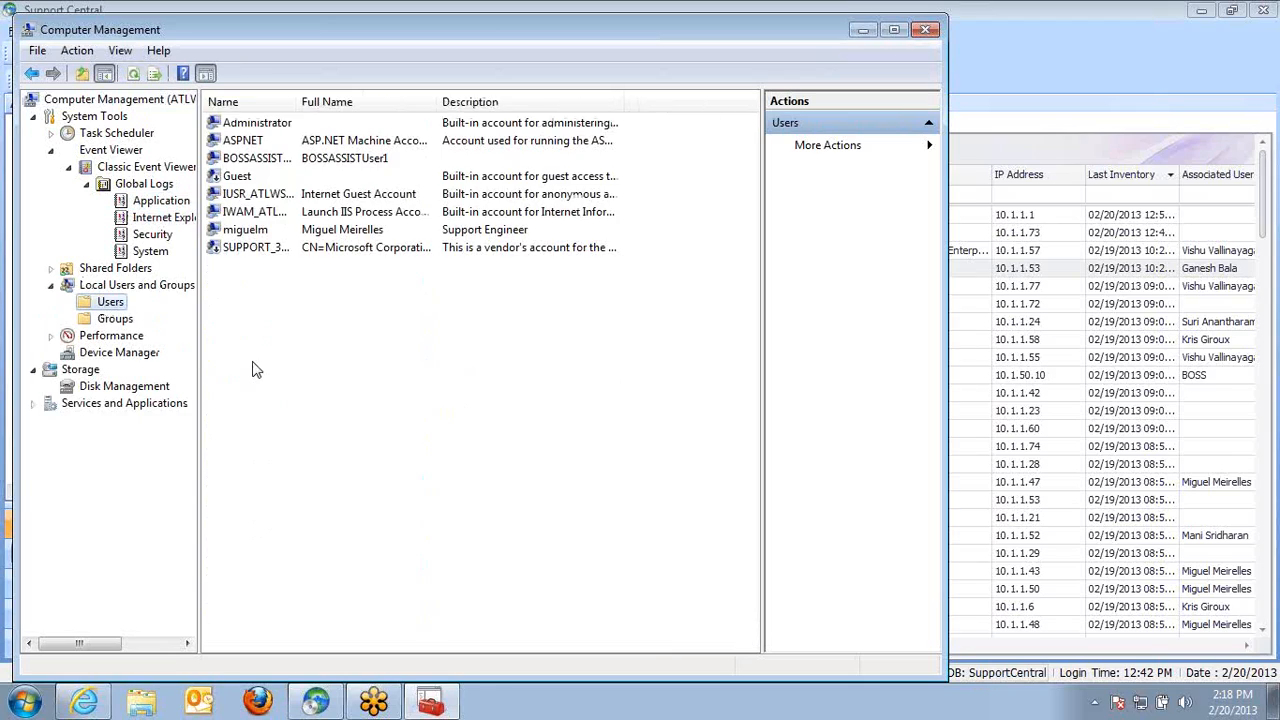
left_click(115, 320)
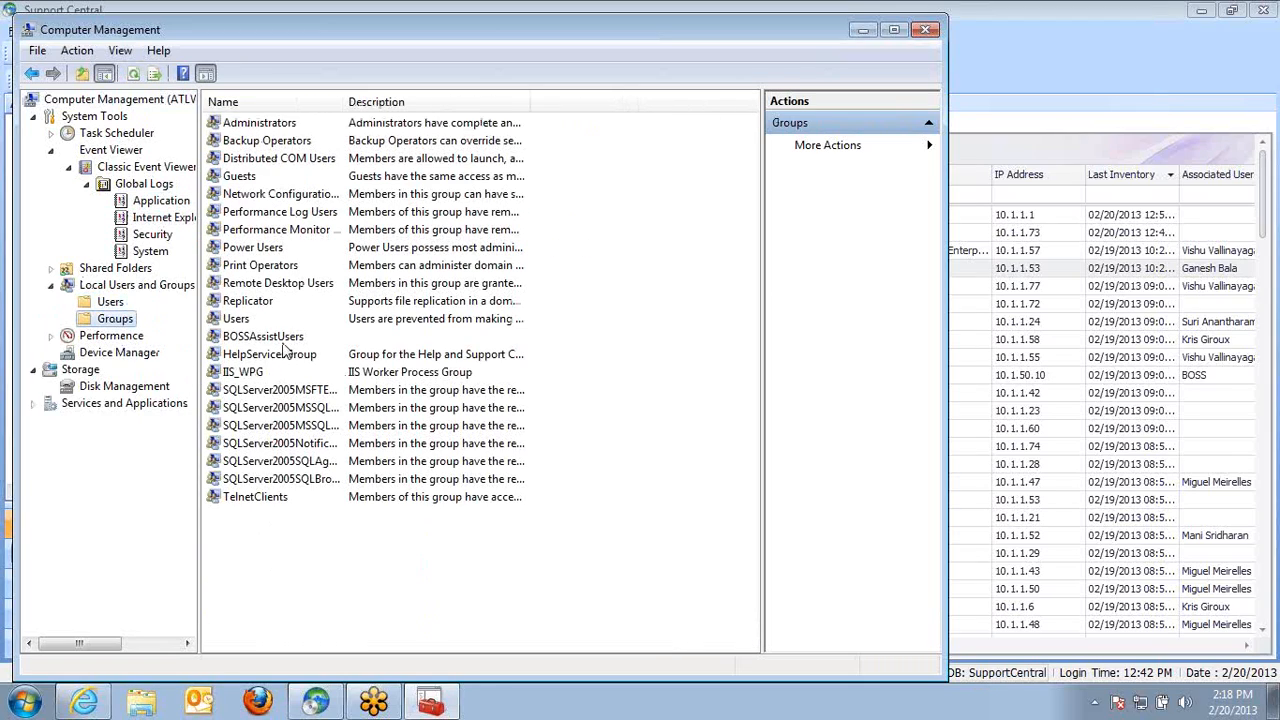
right_click(300, 337)
left_click(343, 449)
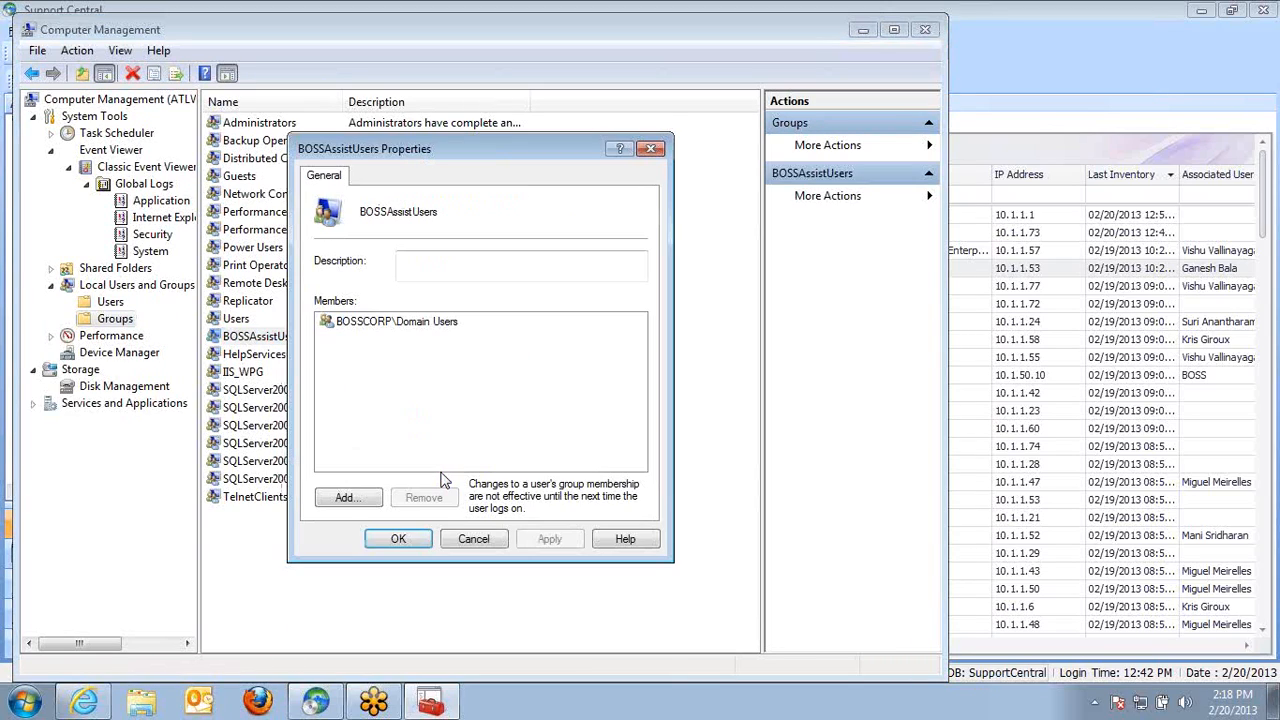
left_click(497, 540)
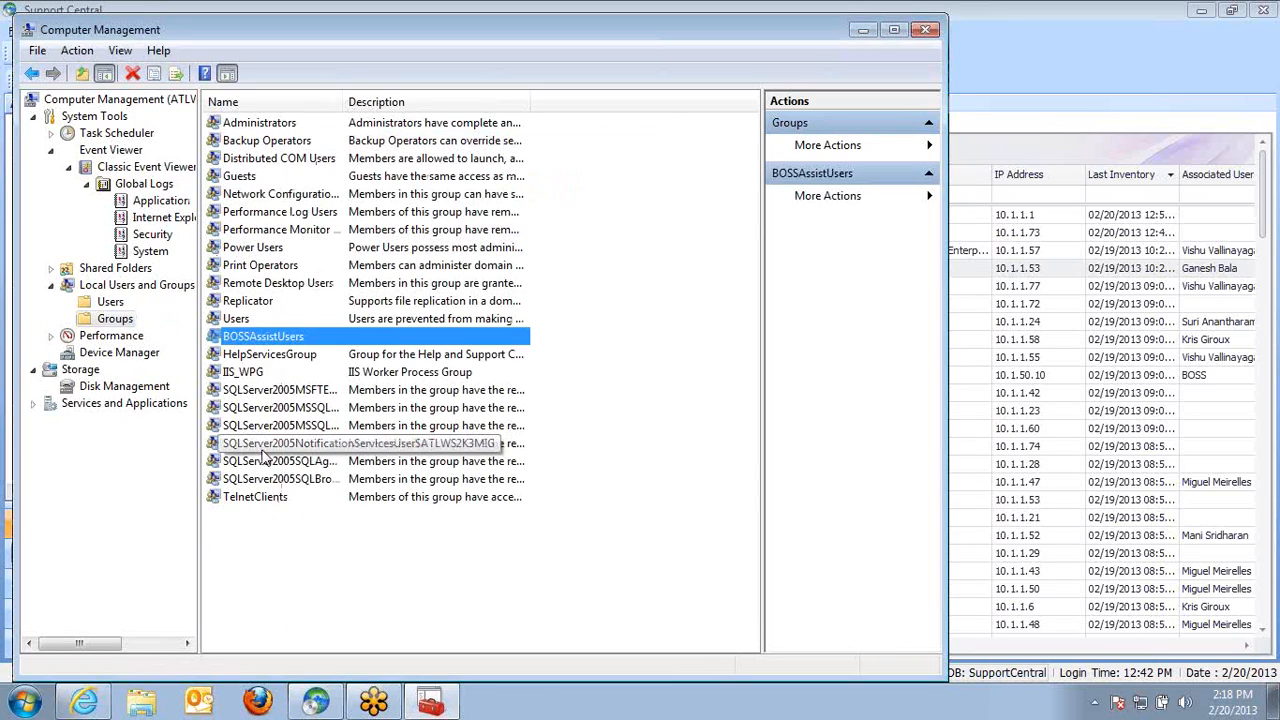
Try to start the BOSS HelpDesk Routing Engine service from the Services list
left_click(33, 403)
left_click(92, 421)
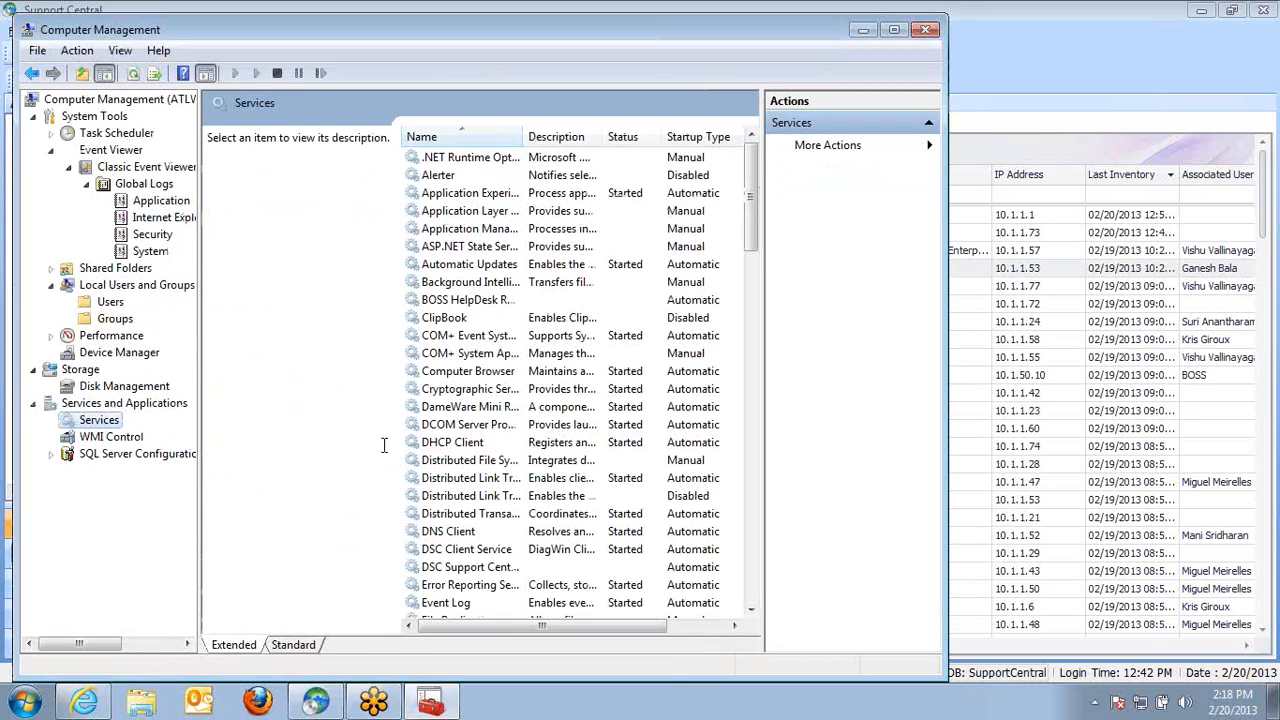
left_click(472, 304)
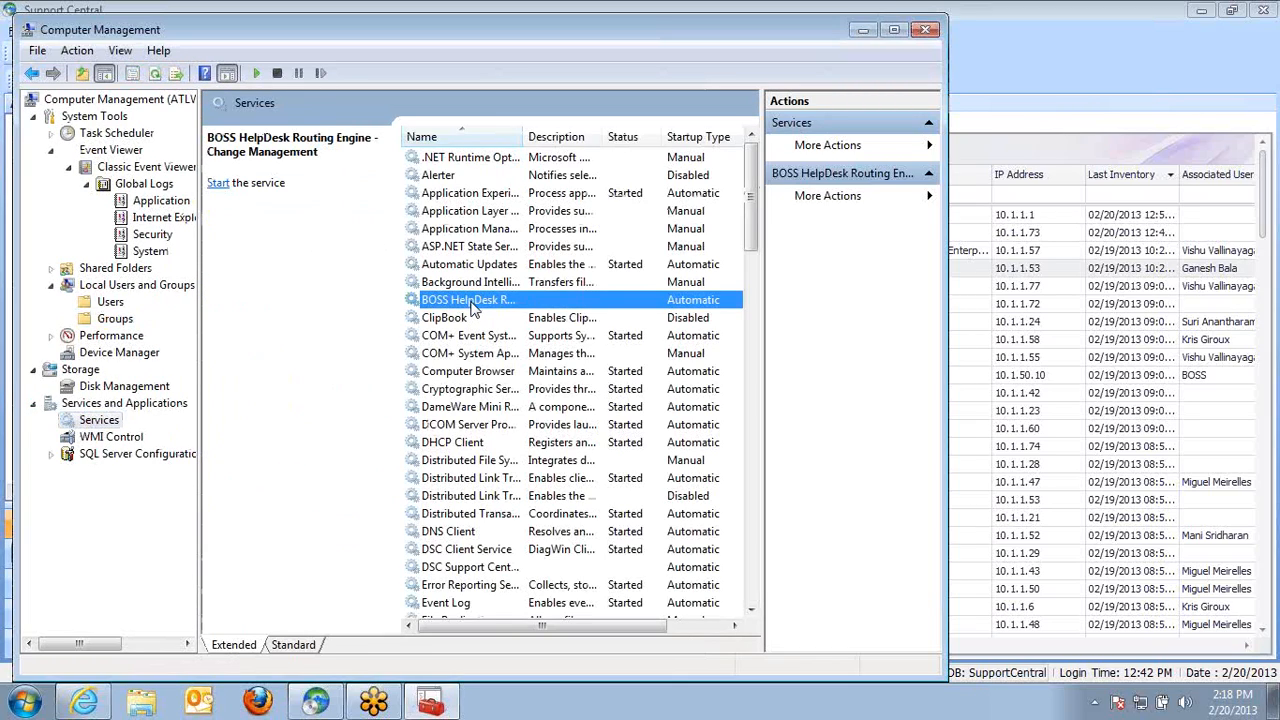
left_click(218, 183)
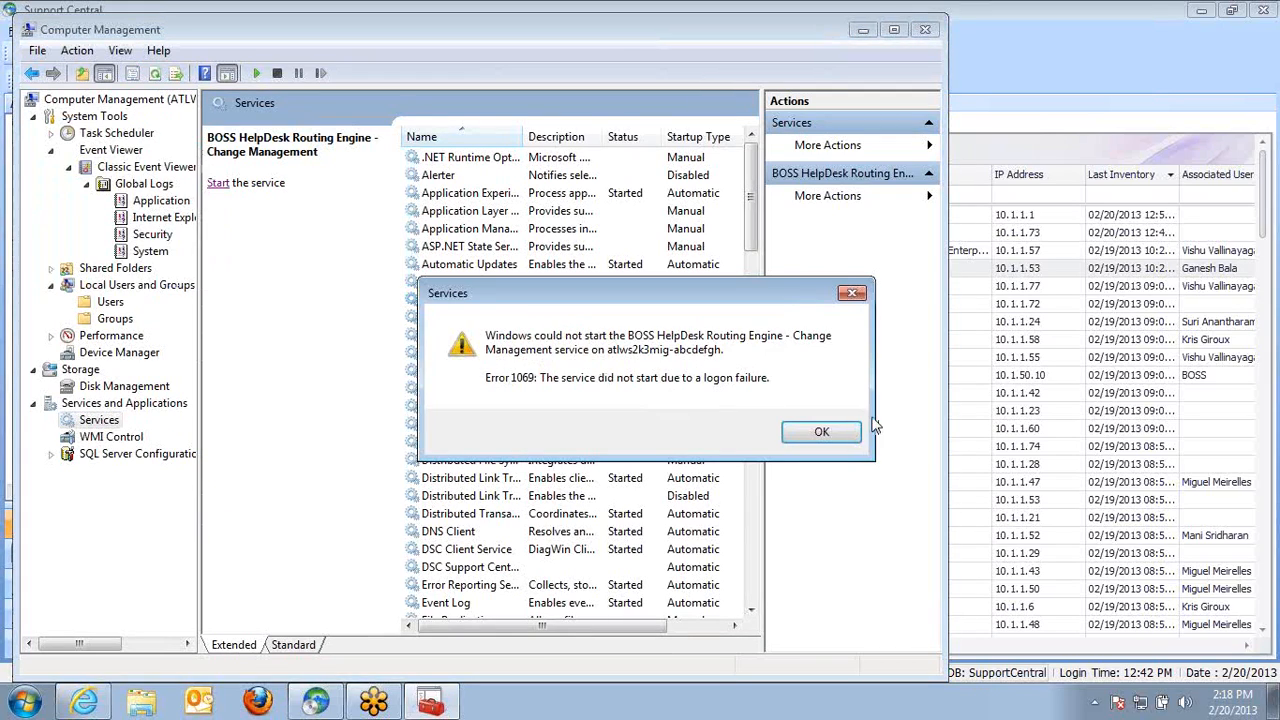
left_click(797, 431)
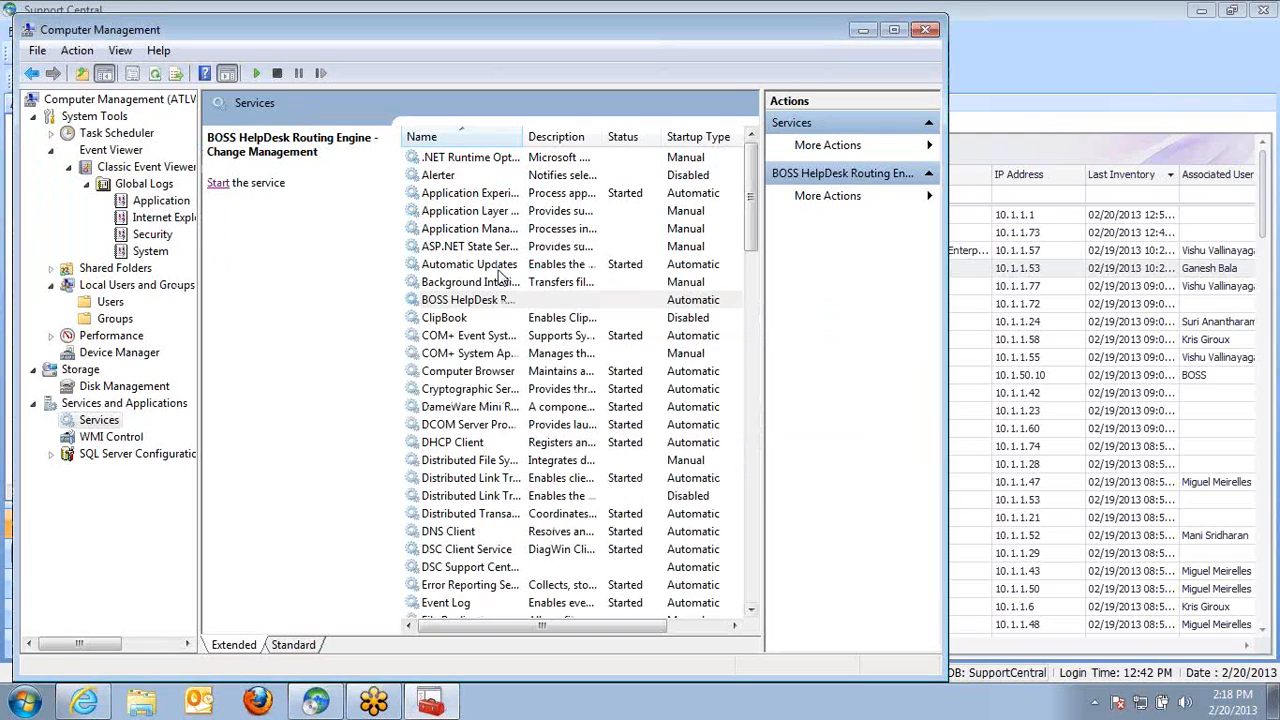
Set the BOSS HelpDesk Routing Engine service to log on with a bosscorp domain account, enter and confirm its password, and apply
right_click(488, 302)
left_click(545, 481)
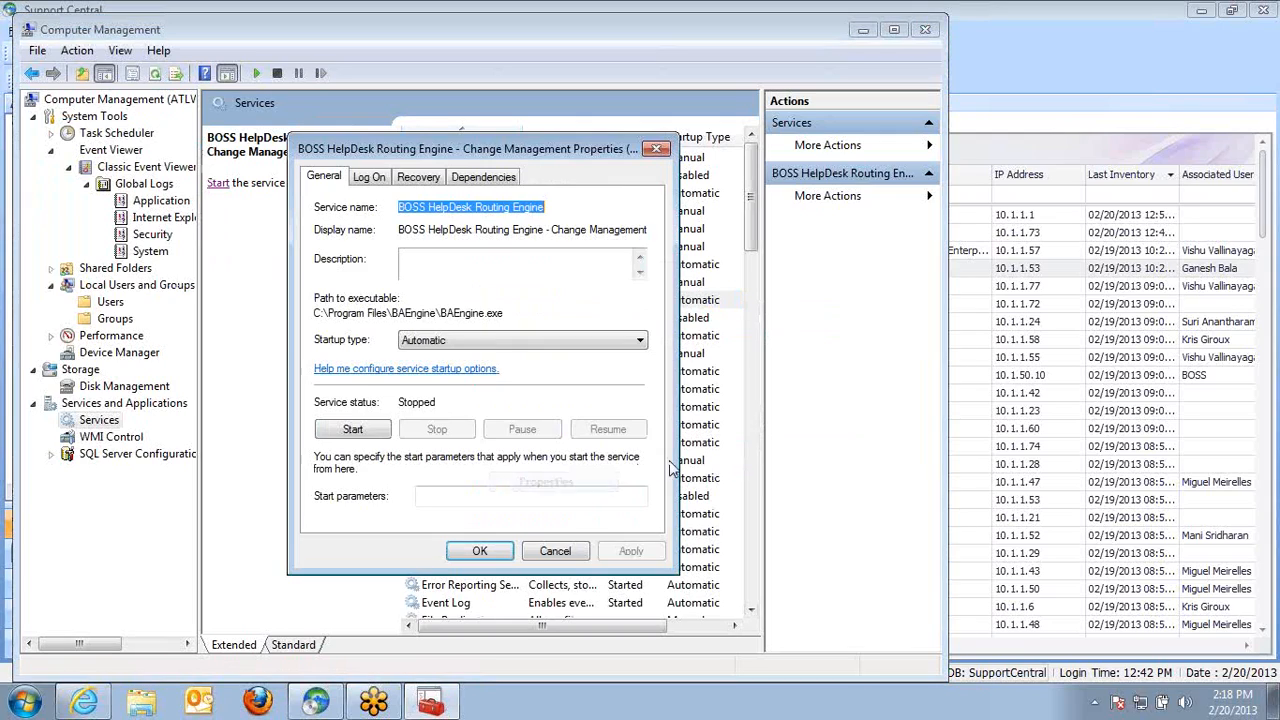
left_click(372, 180)
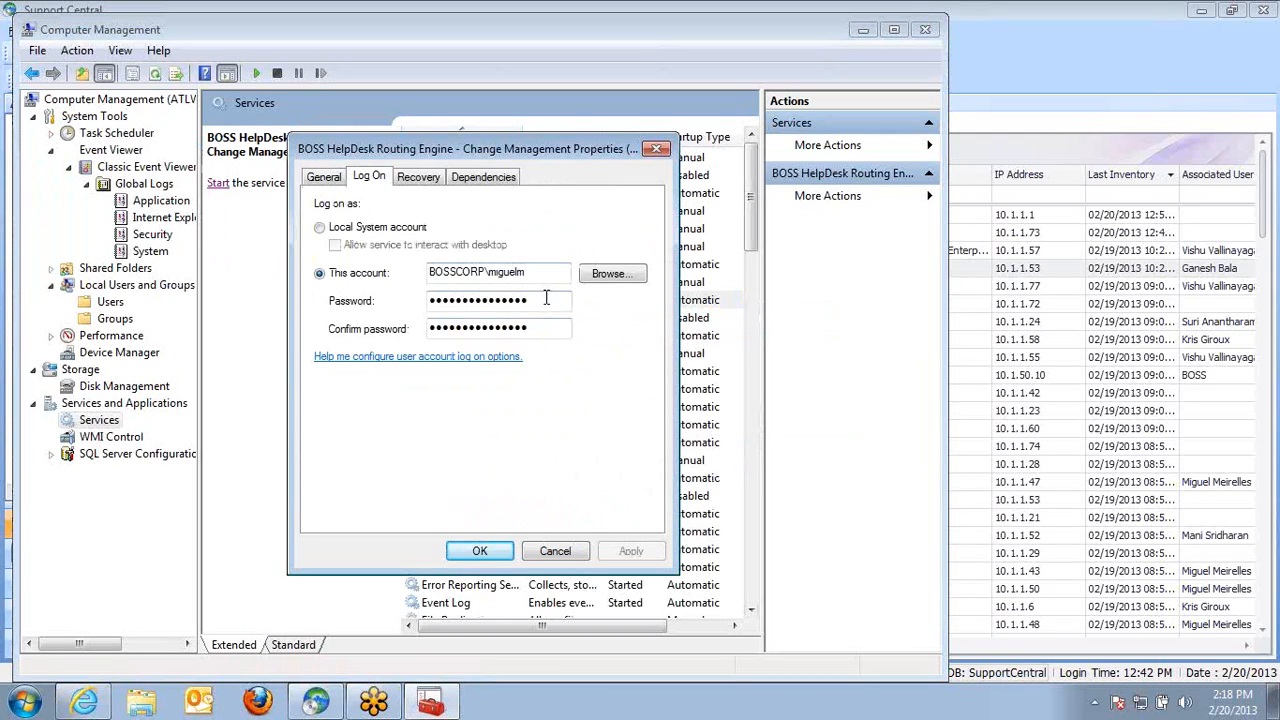
double_click(541, 273)
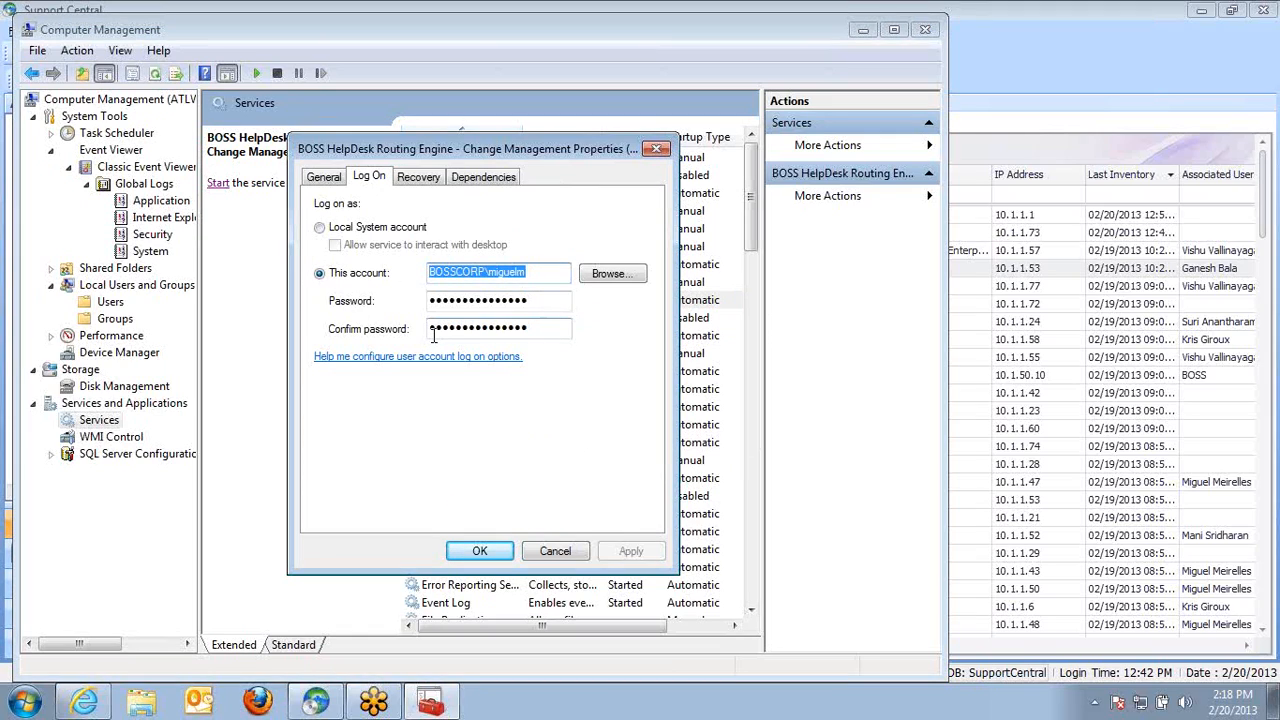
type("bosscorp")
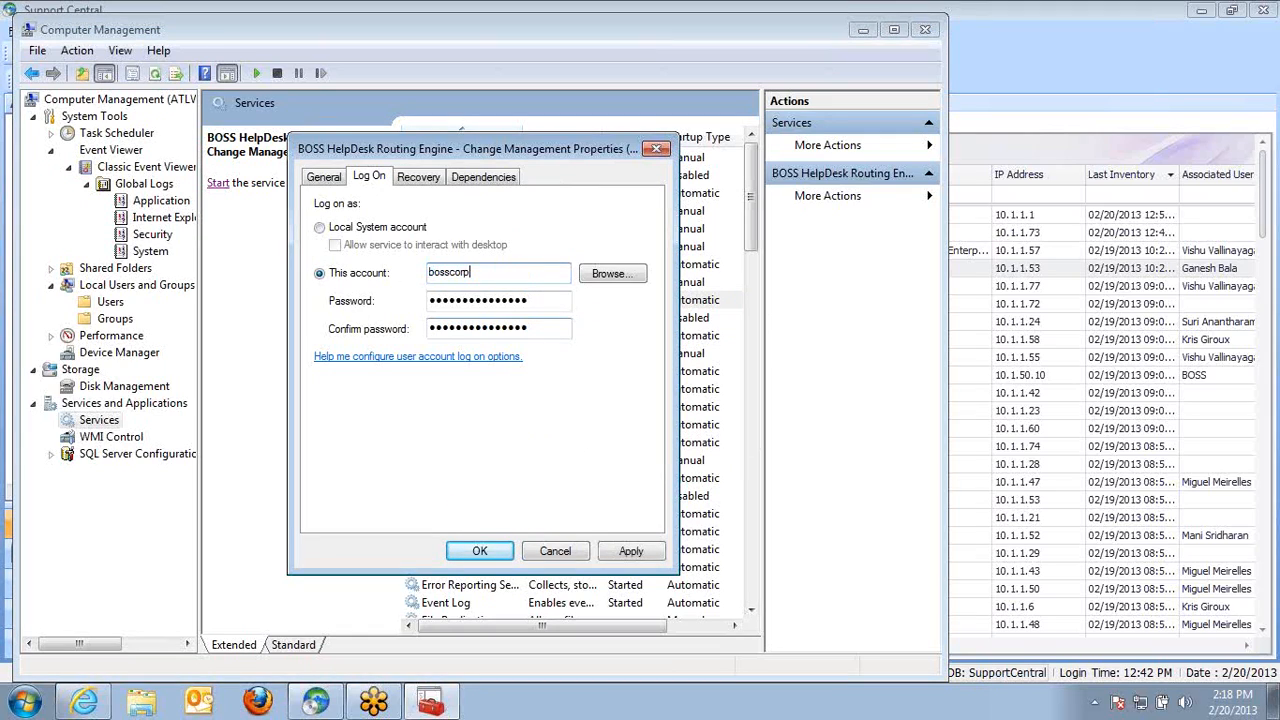
type("\\krisg")
key("Tab")
key("Tab")
type("•")
key("Tab")
type("••••")
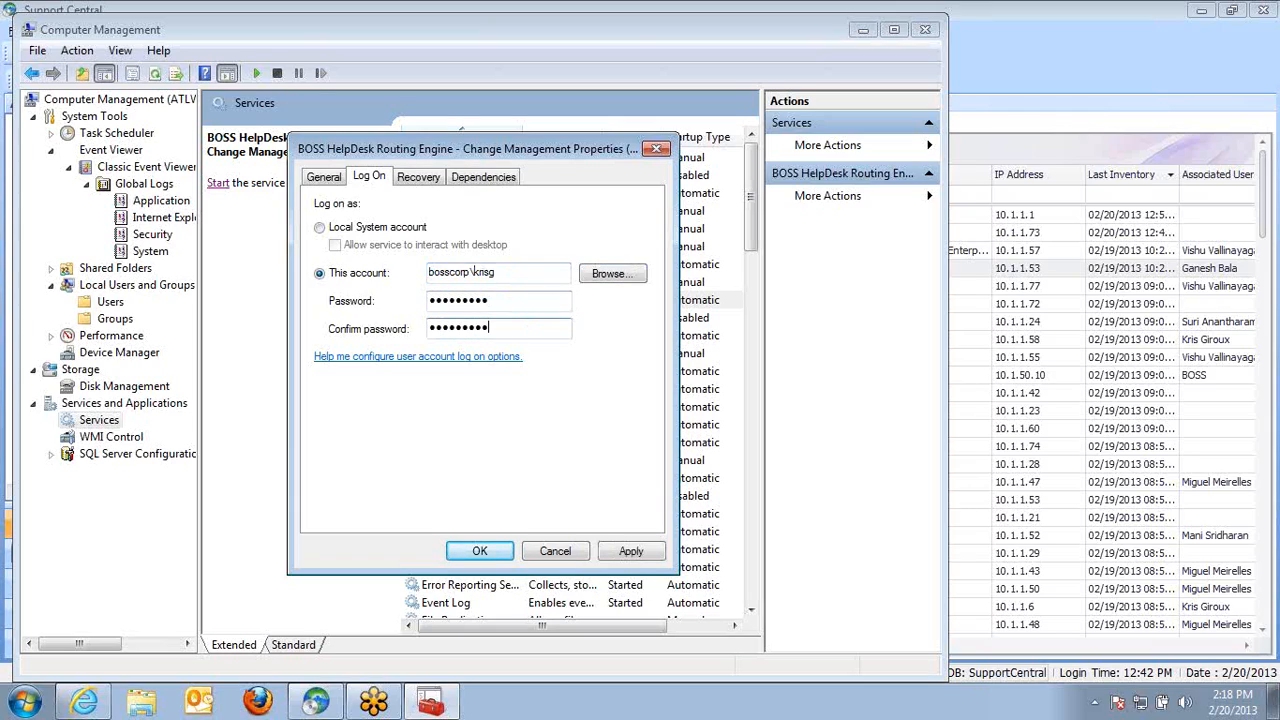
left_click(640, 557)
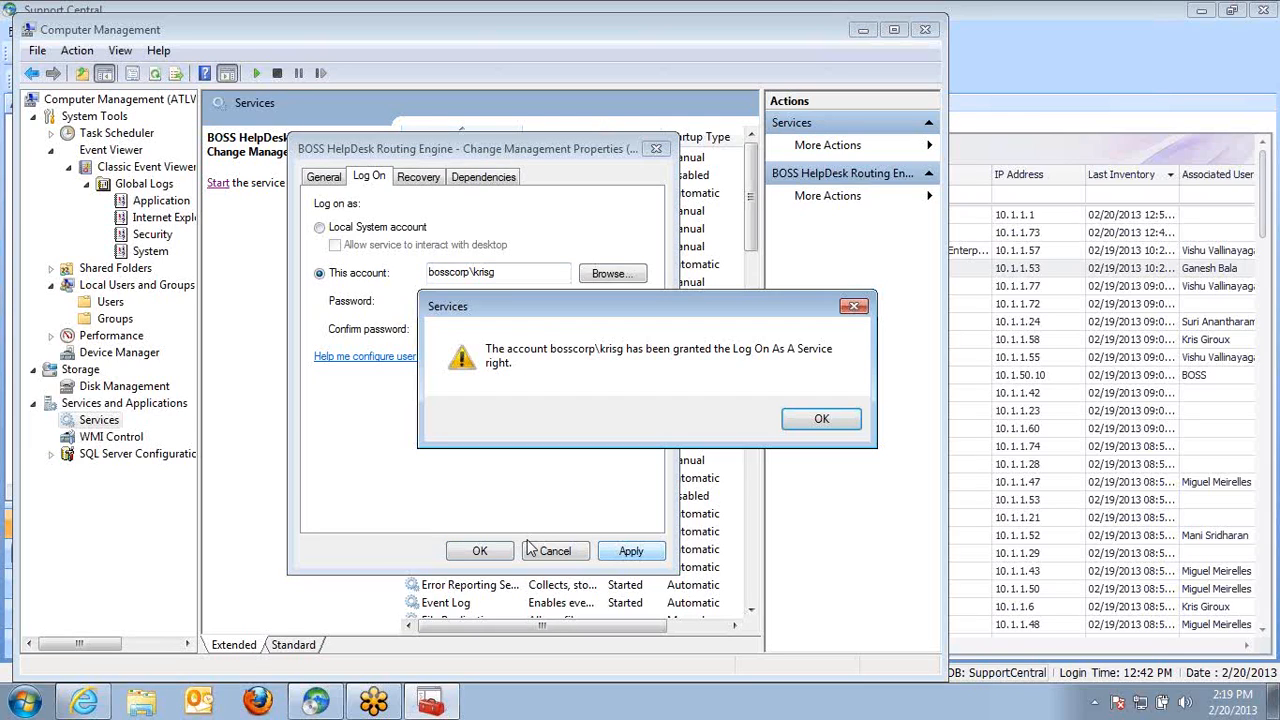
Apply the new log-on account, start the BOSS HelpDesk Routing Engine service, and close Computer Management
left_click(820, 419)
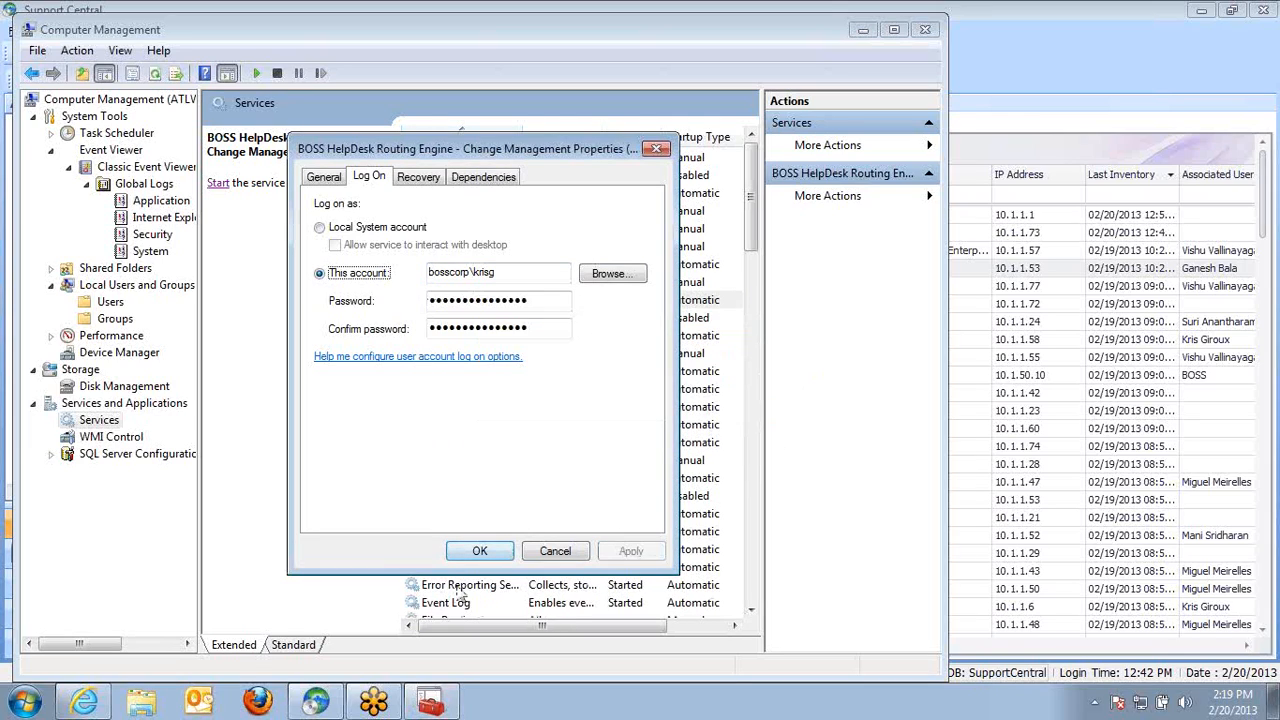
left_click(488, 556)
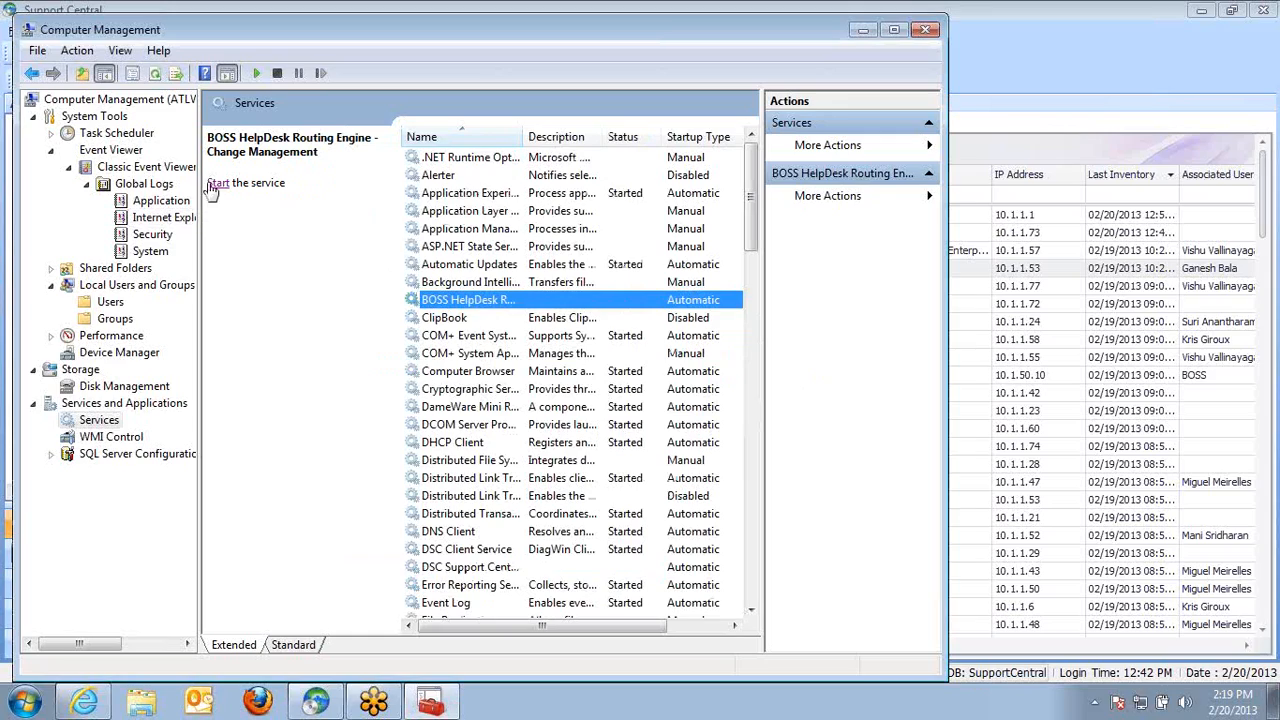
left_click(217, 184)
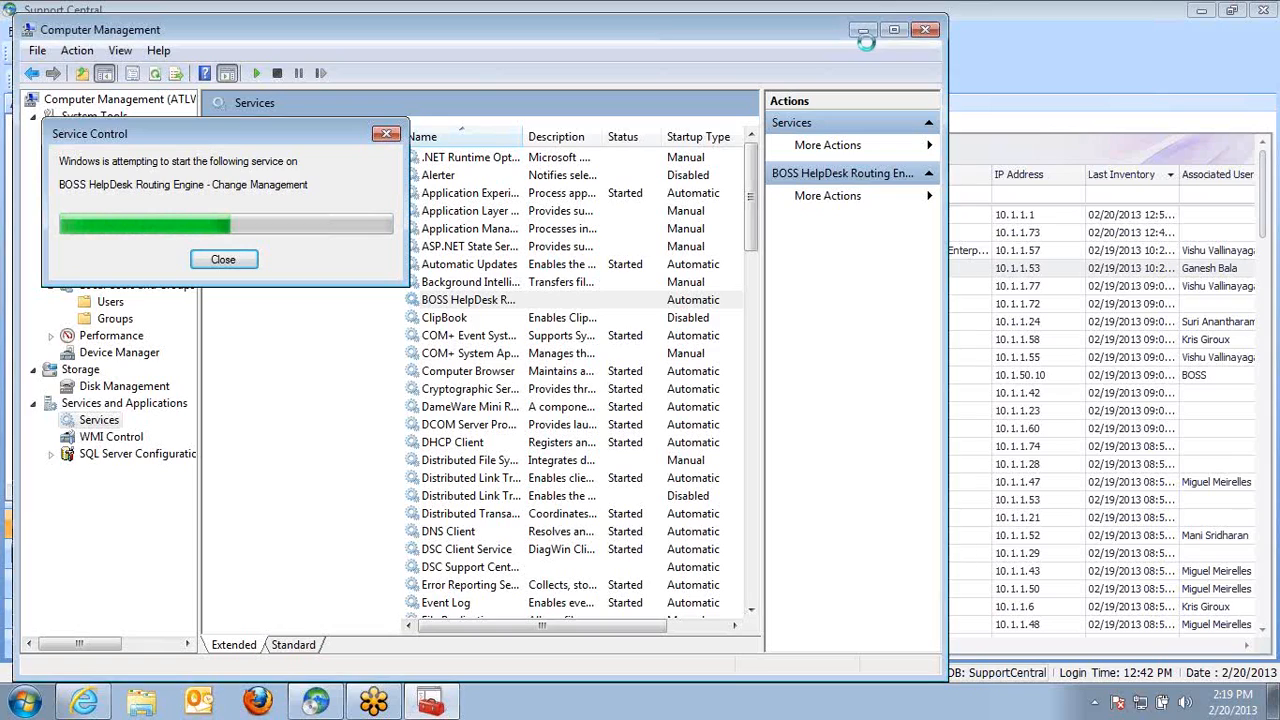
left_click(926, 31)
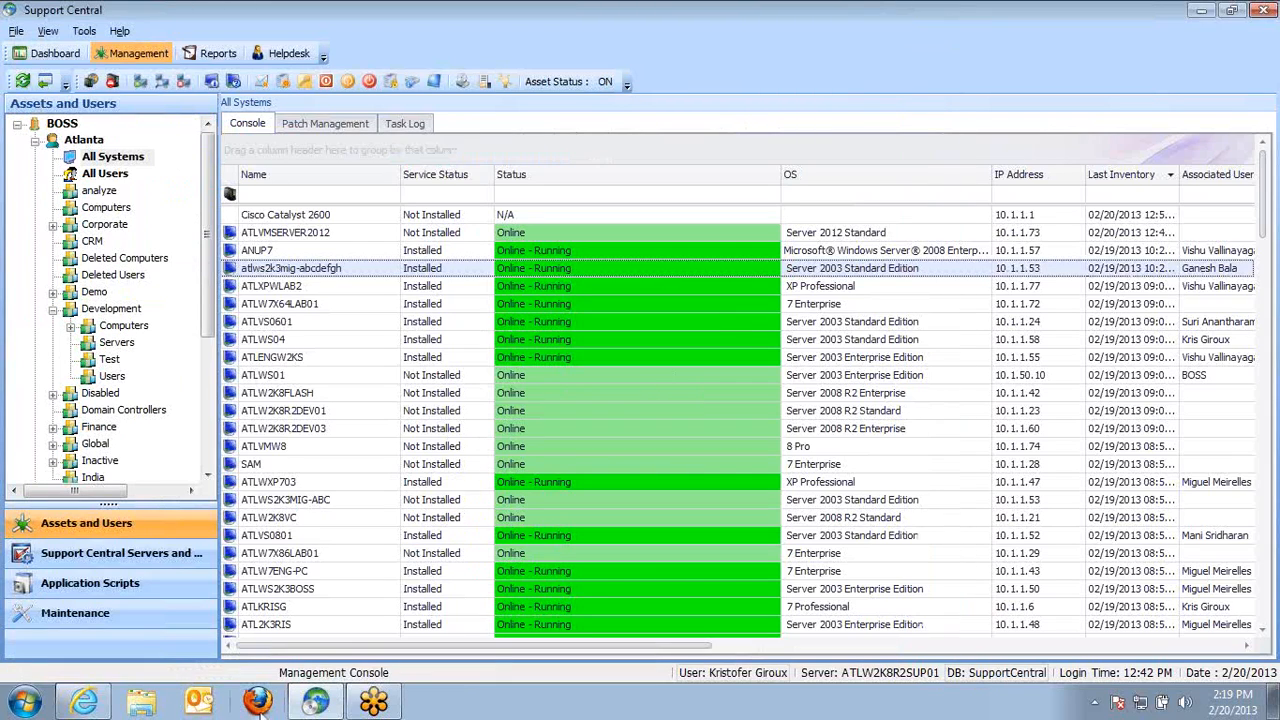
left_click(84, 700)
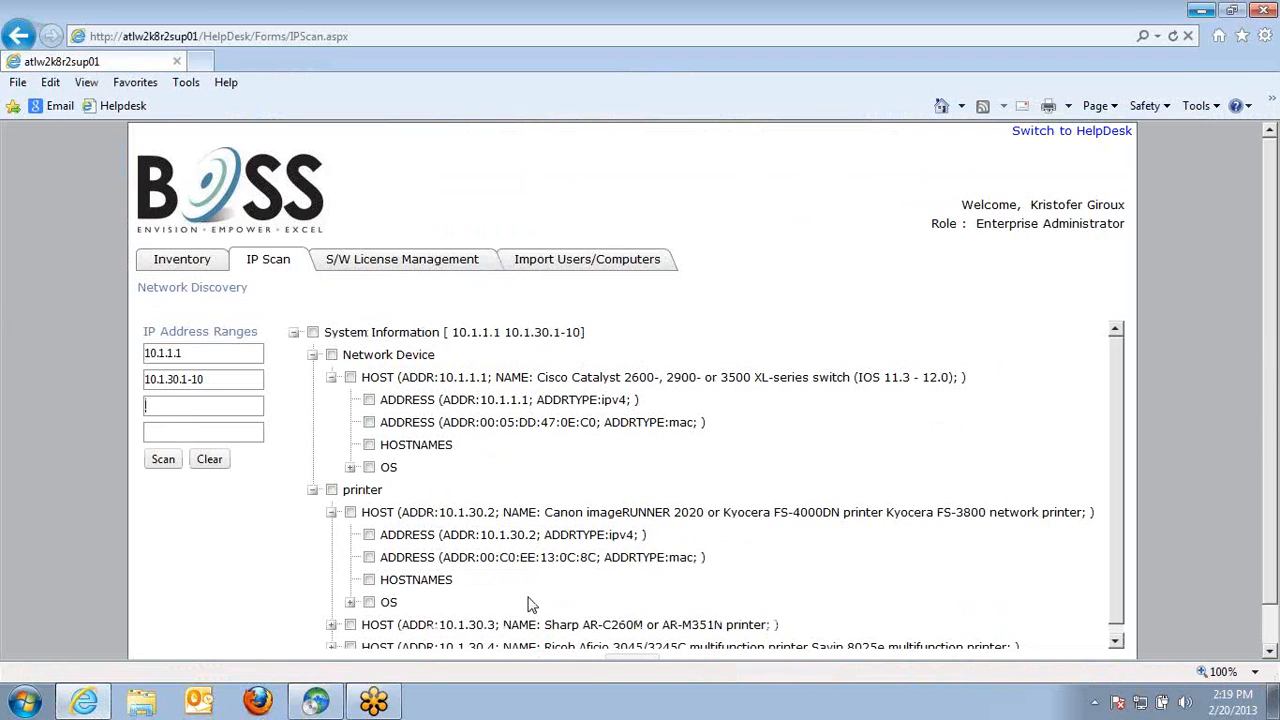
mouse_move(373, 697)
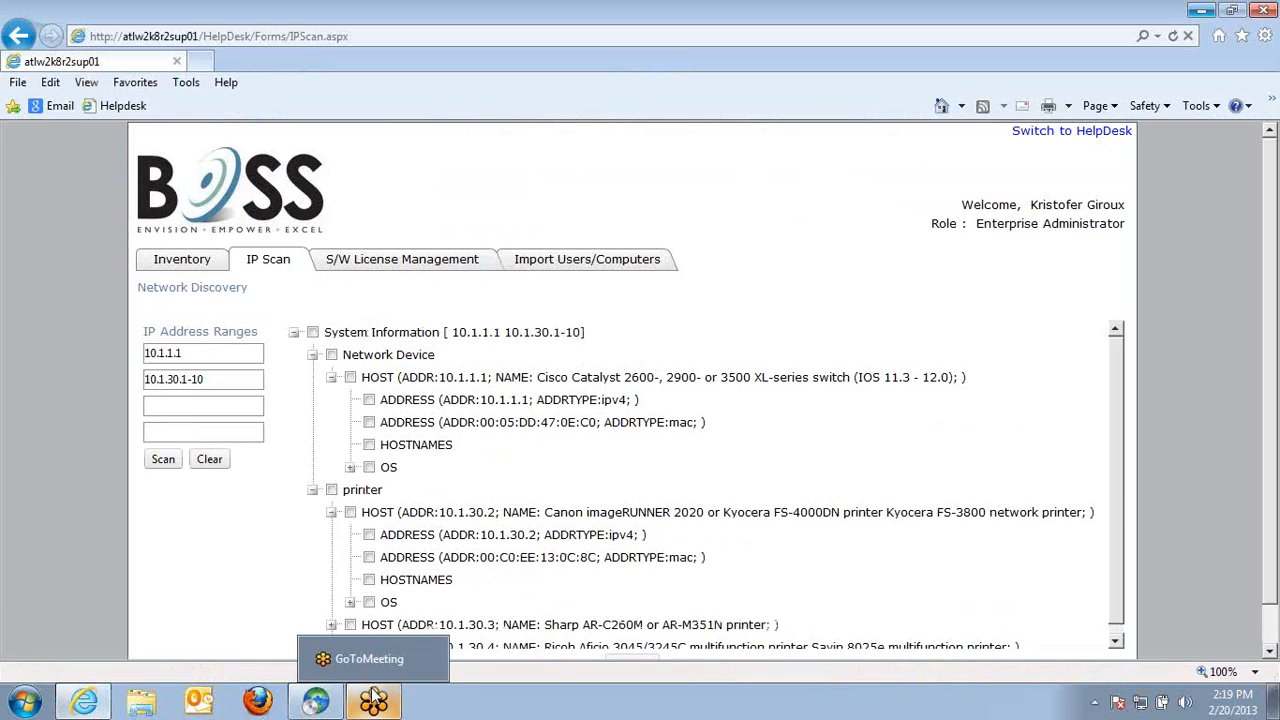
mouse_move(328, 703)
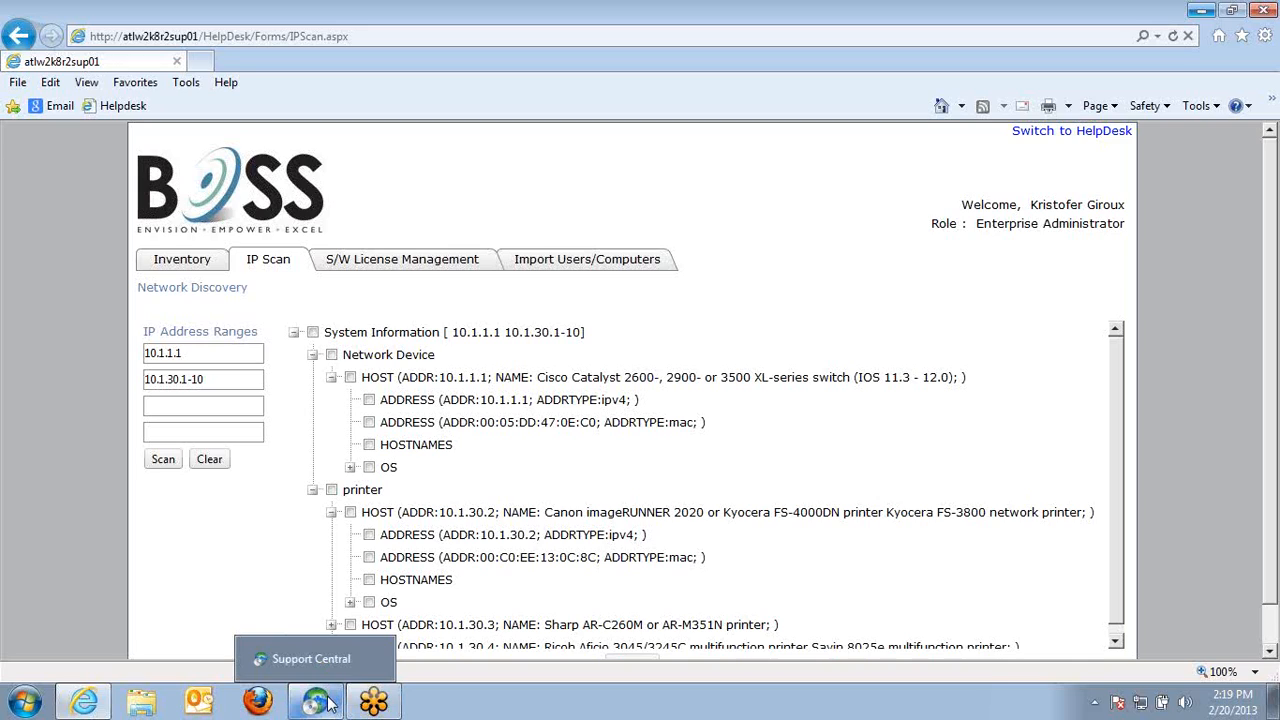
left_click(329, 704)
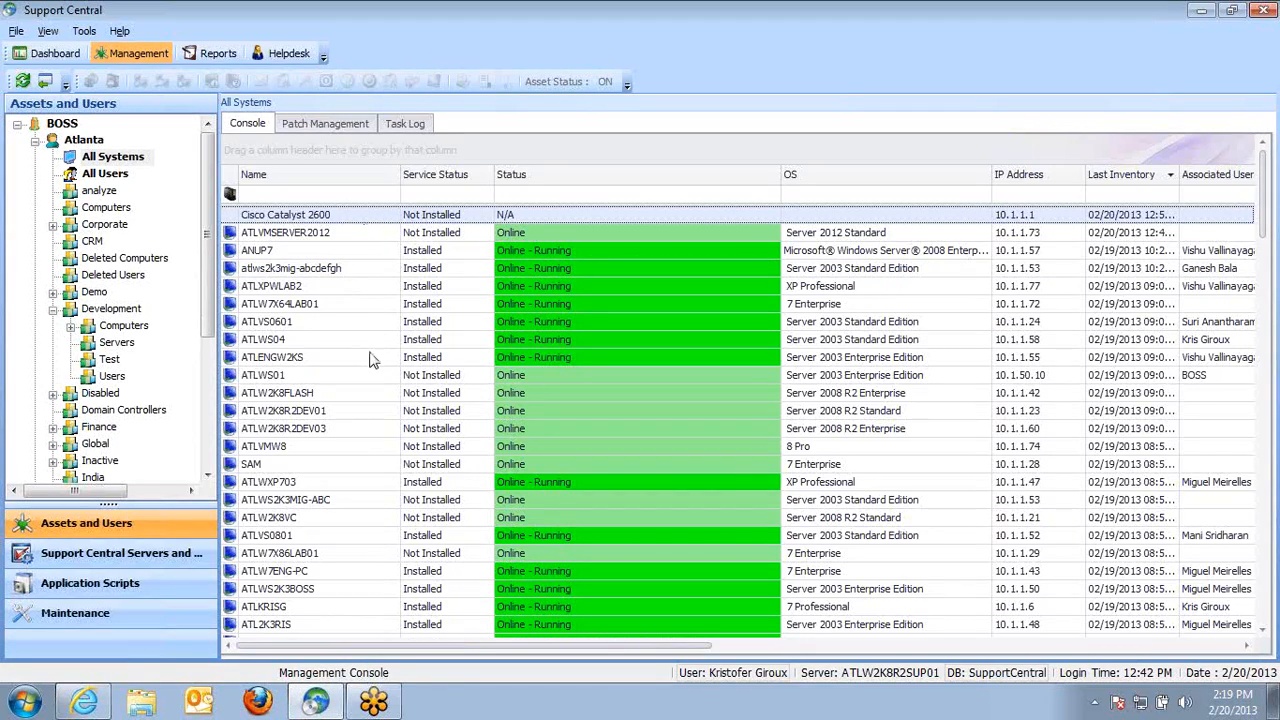
right_click(307, 274)
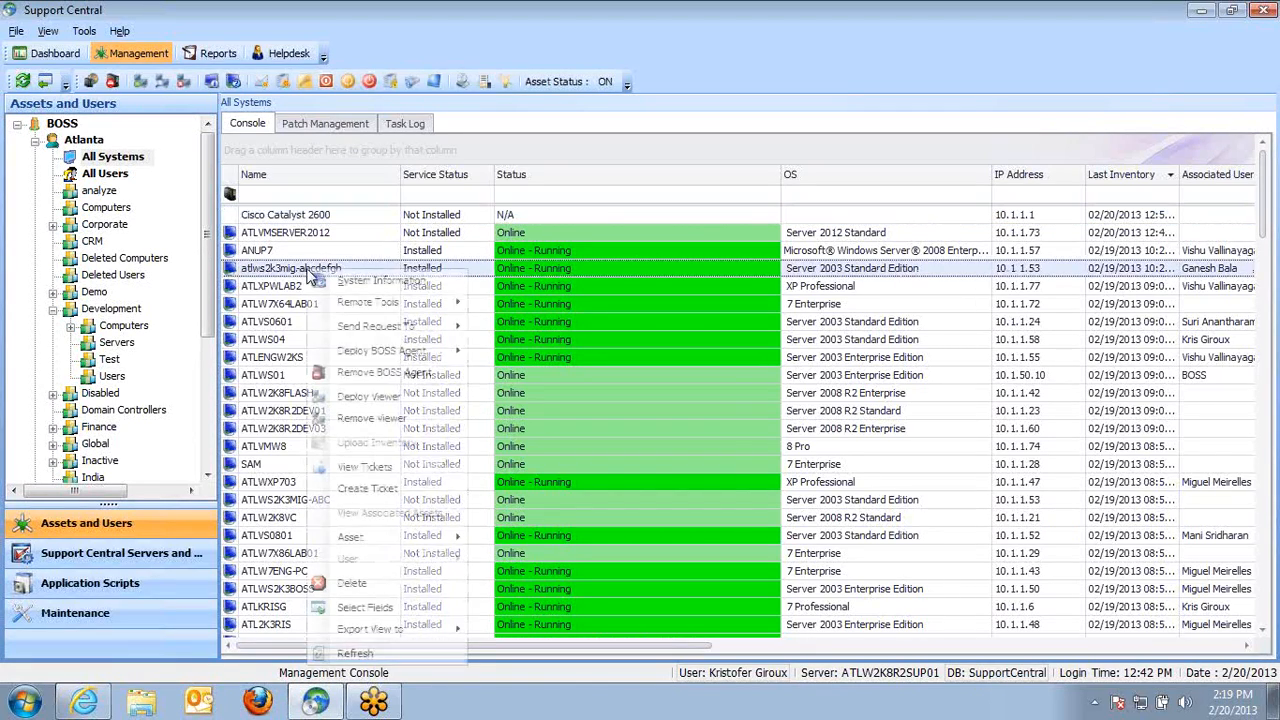
mouse_move(433, 354)
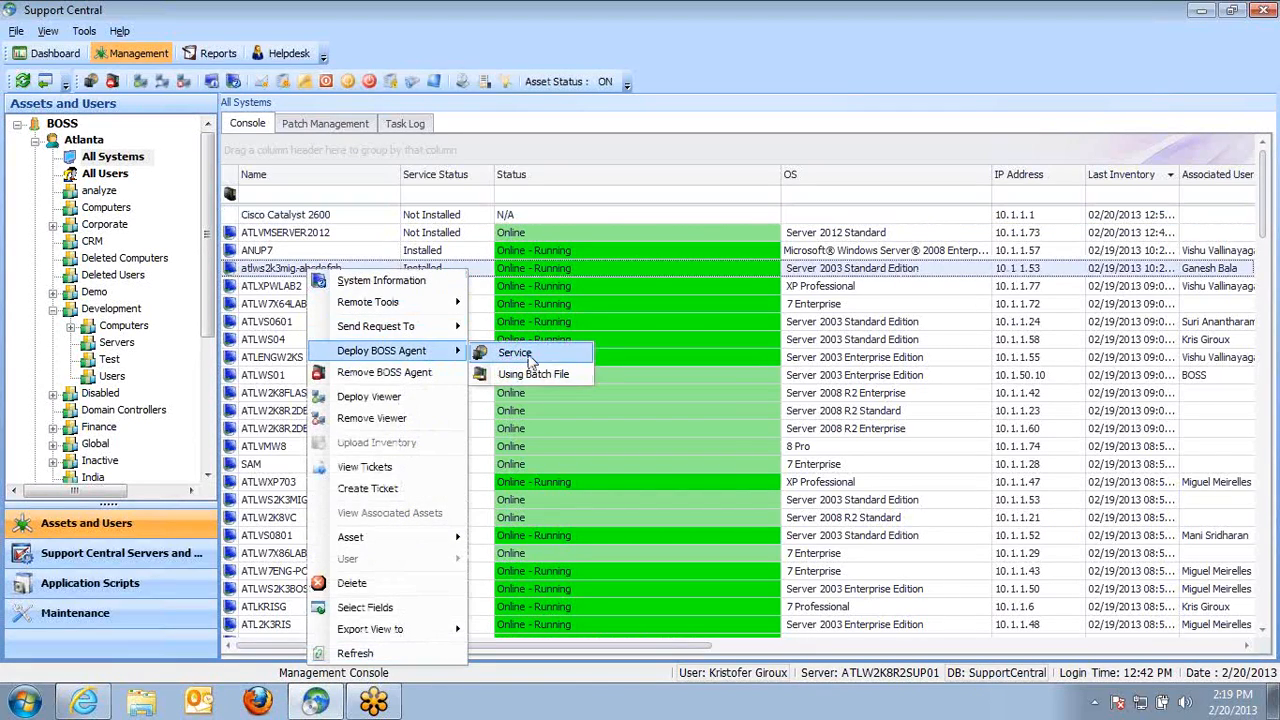
mouse_move(430, 326)
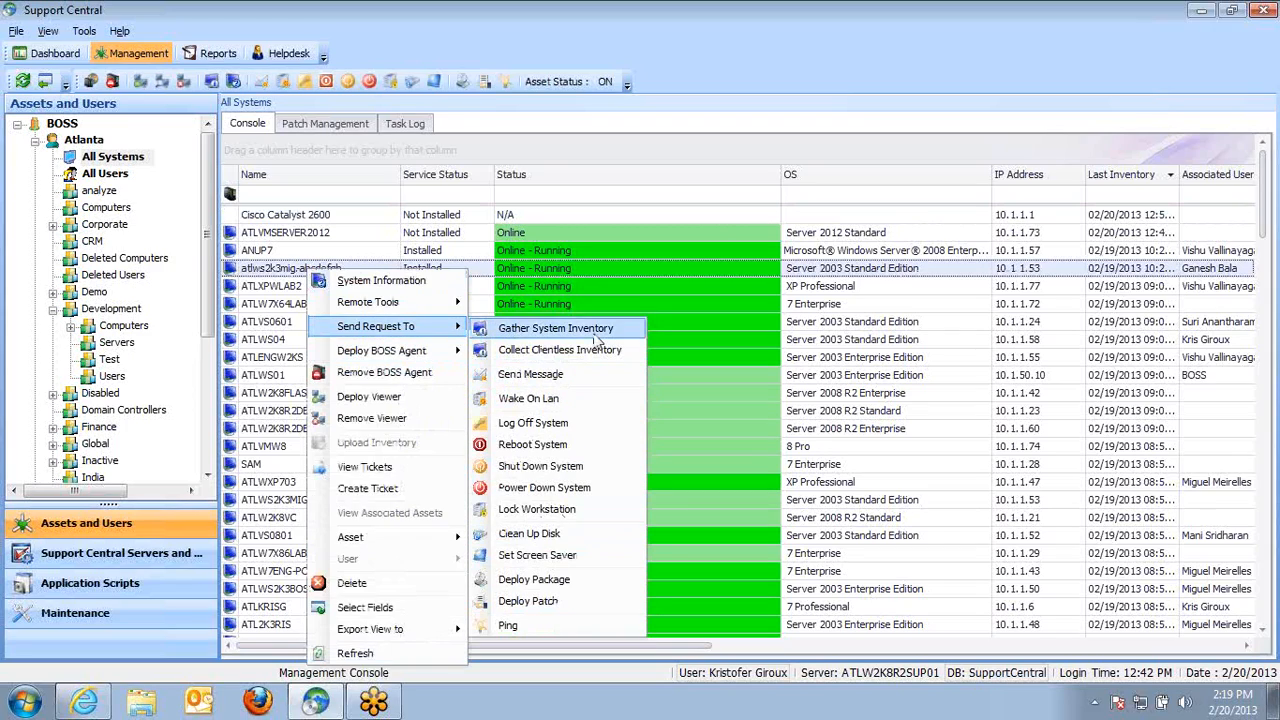
mouse_move(432, 303)
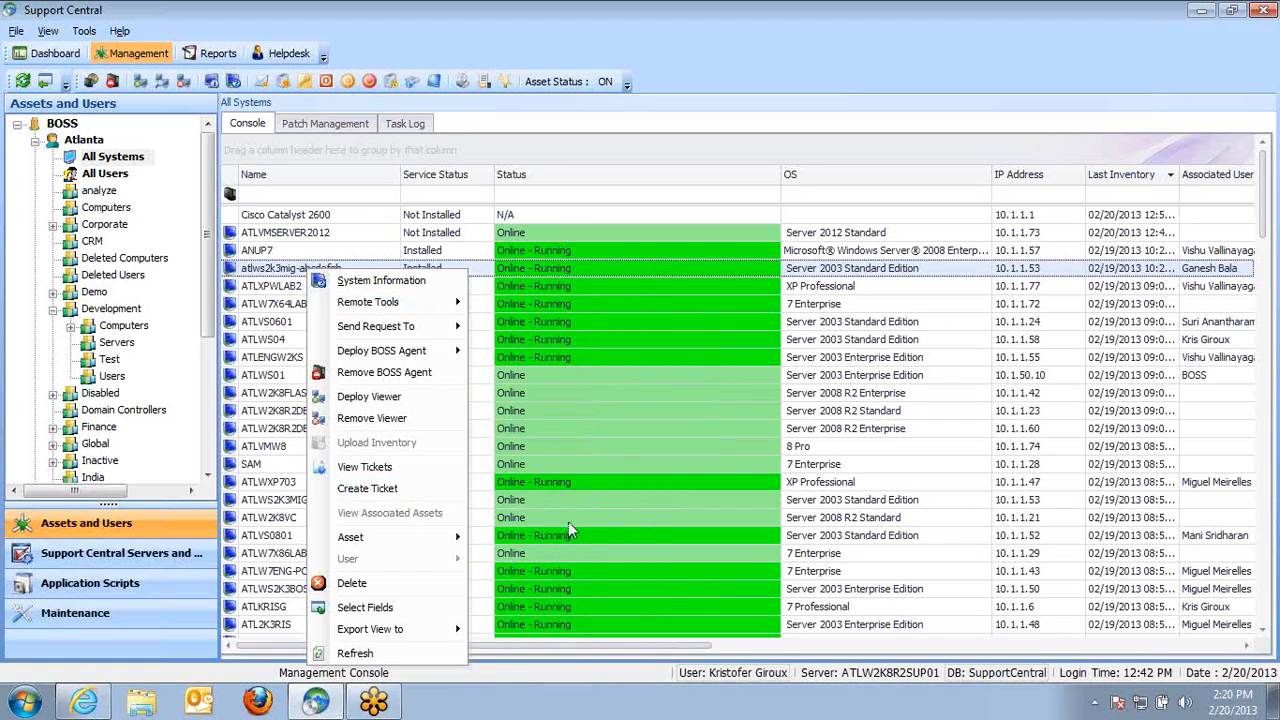
left_click(545, 517)
In Atlanta's software license management, filter products starting with skyp and expand both Skype Technologies vendor groups
left_click(84, 140)
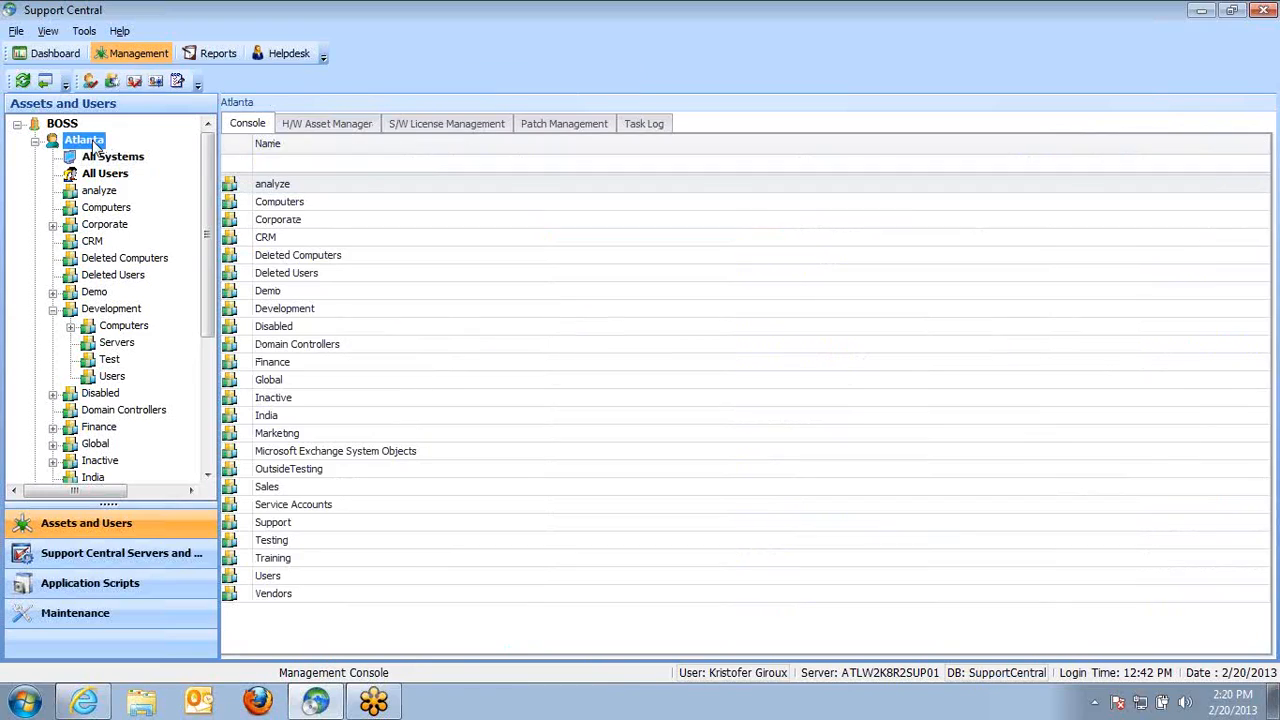
left_click(440, 123)
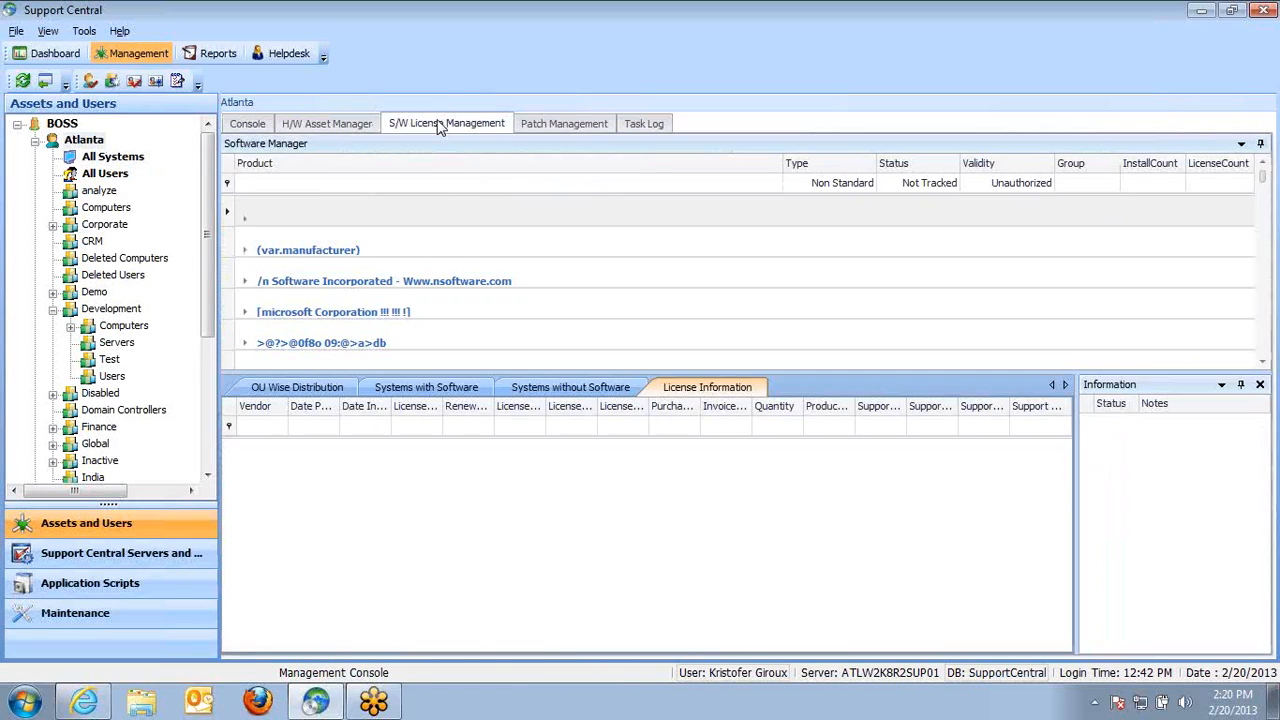
left_click(410, 183)
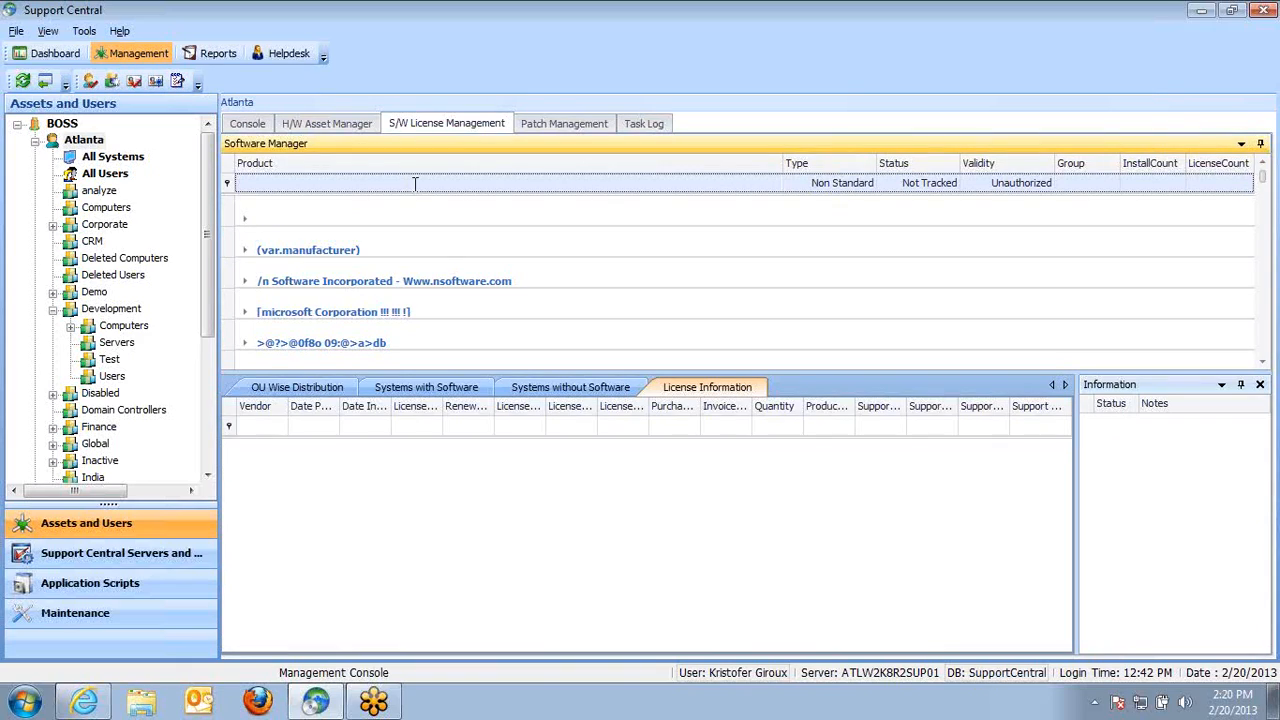
type("skype")
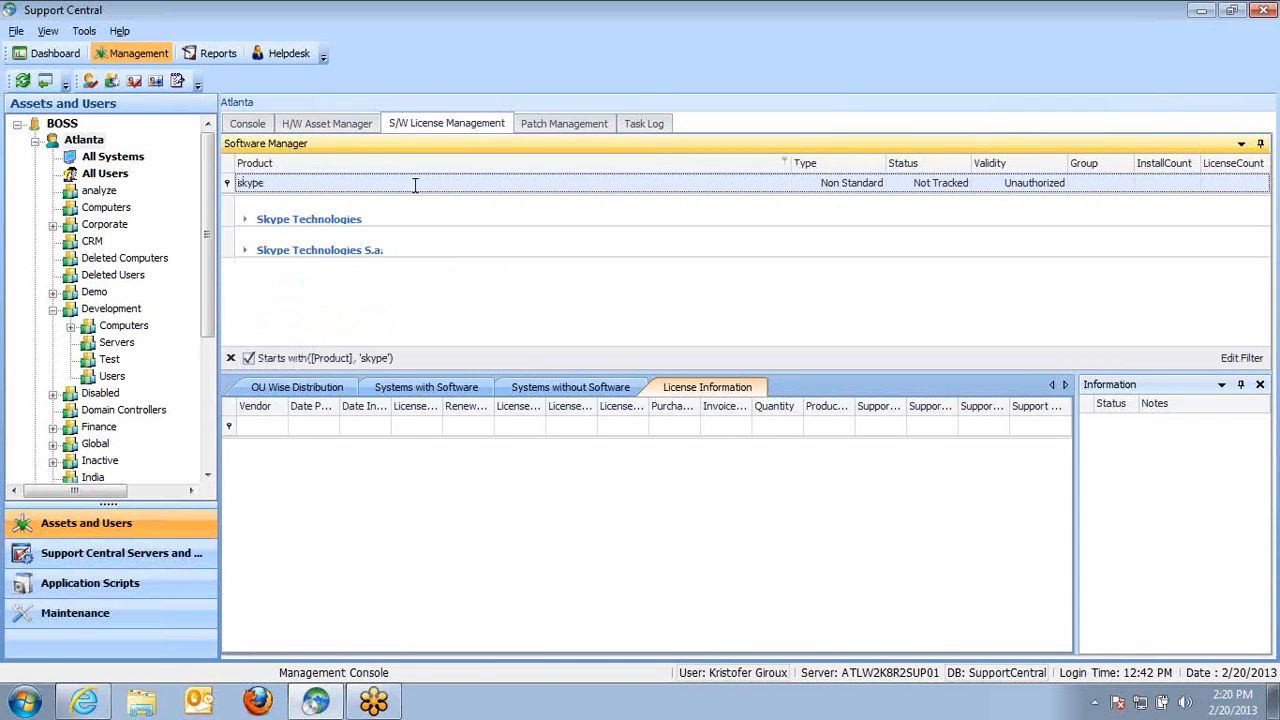
left_click(246, 251)
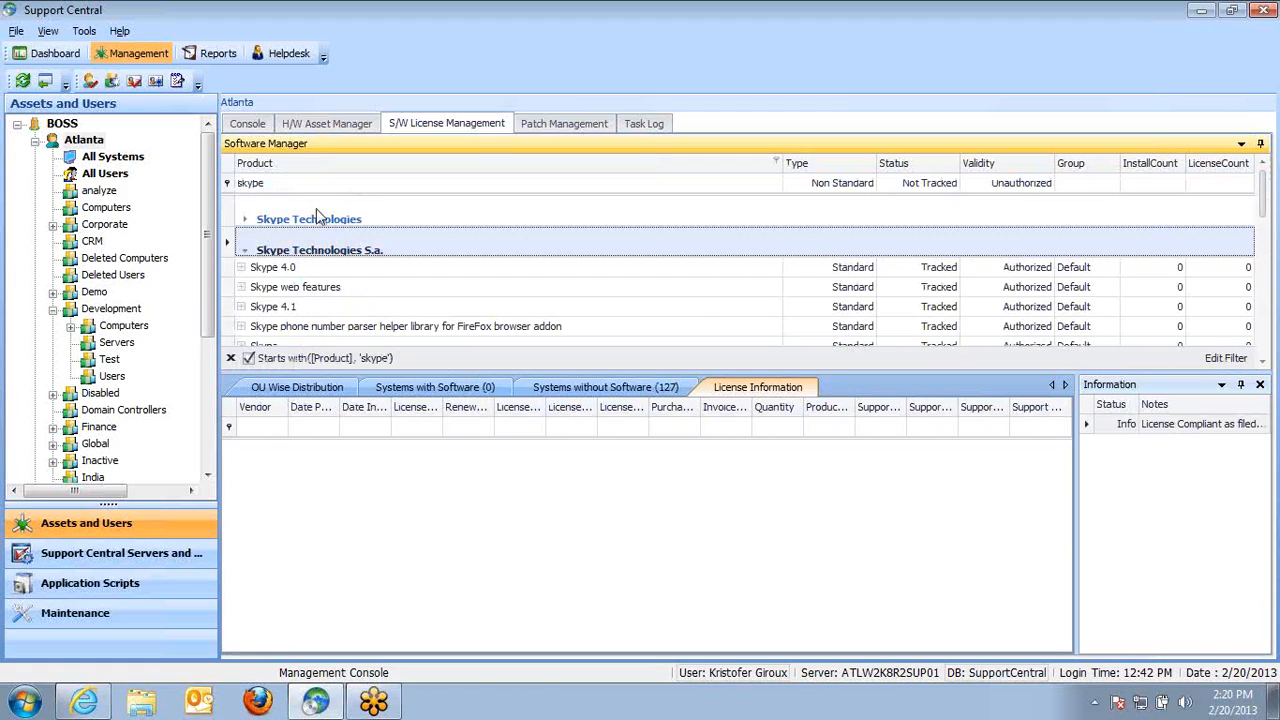
left_click(246, 220)
Select the Skype™ 5.10 product and review the systems with and without it installed
left_click(392, 308)
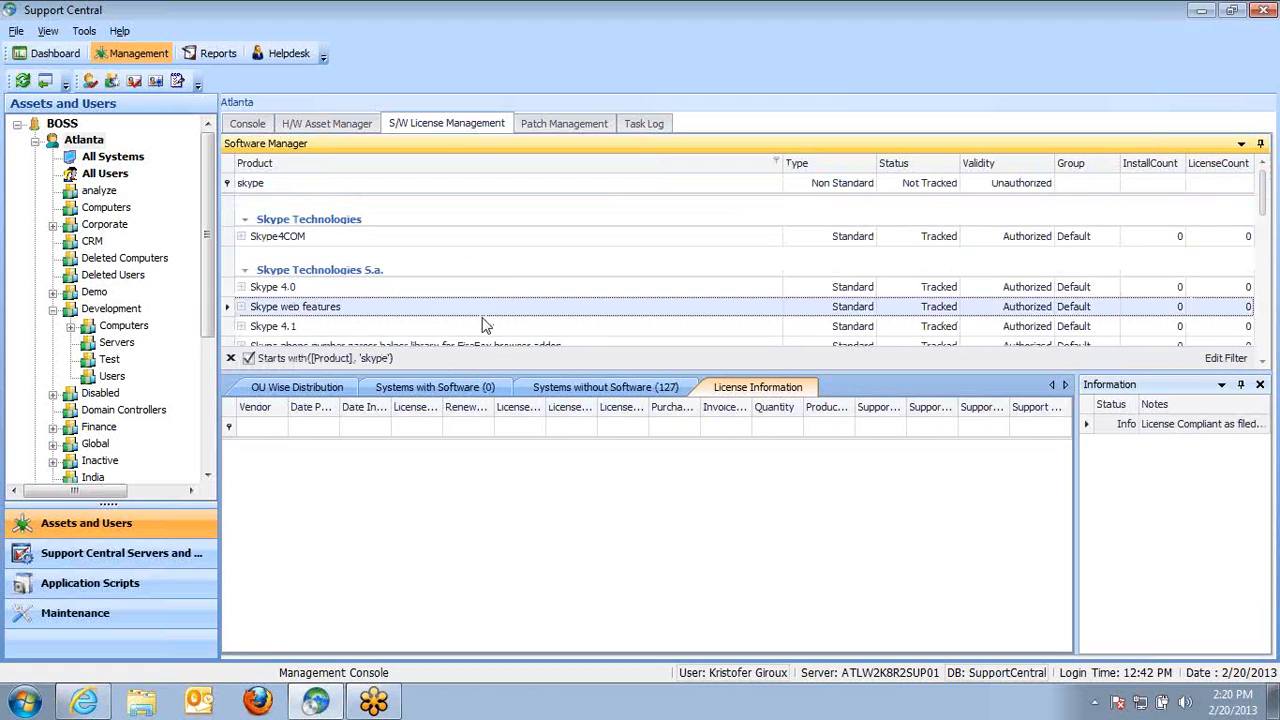
left_click_drag(1263, 209, 1265, 306)
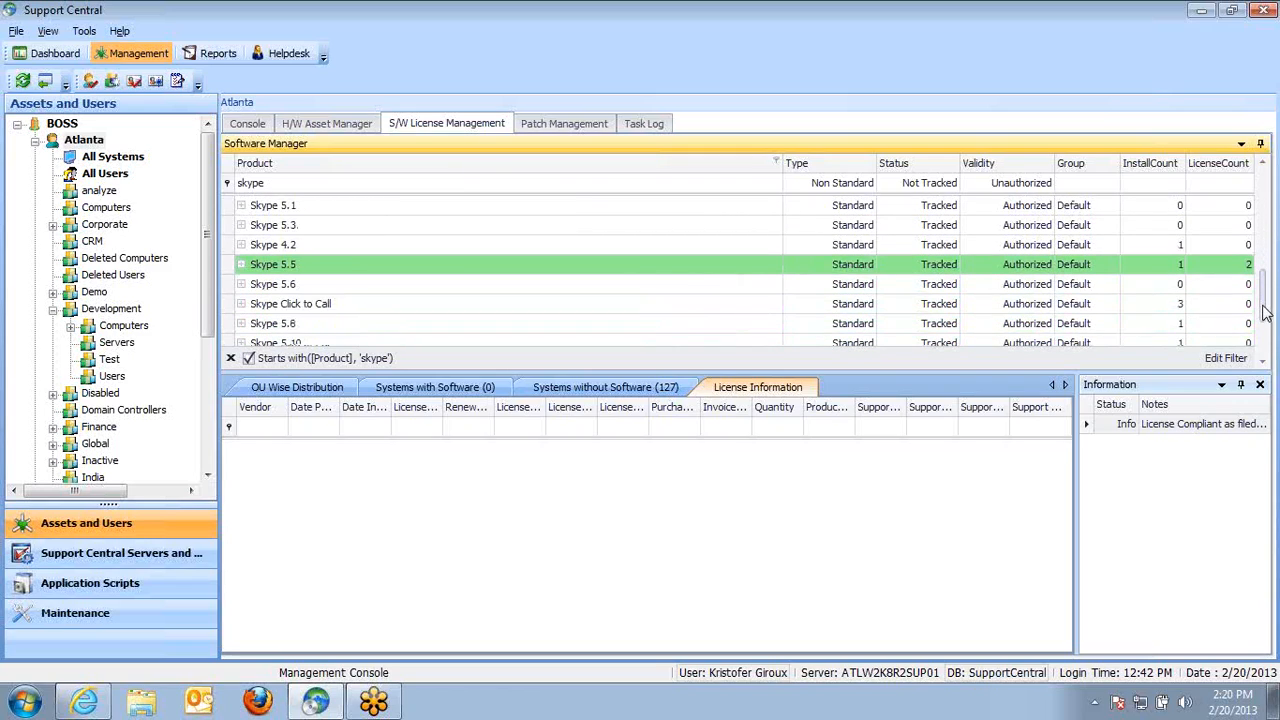
left_click(330, 343)
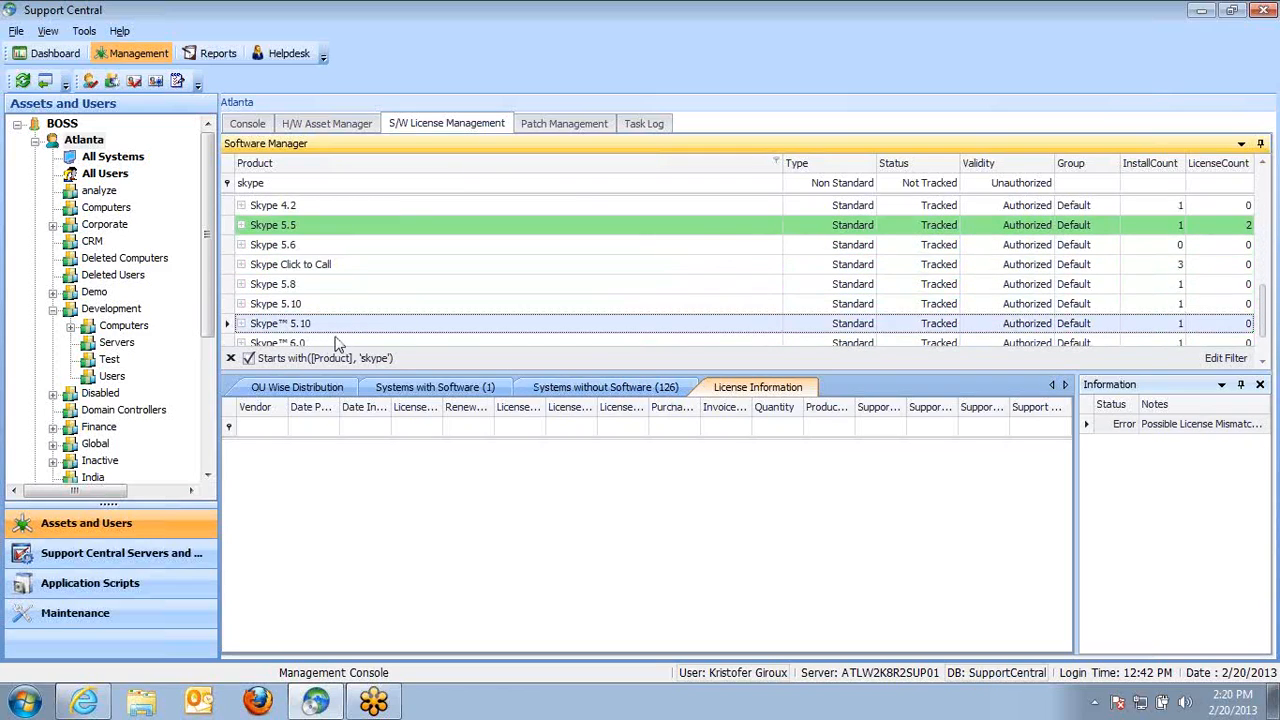
left_click(432, 387)
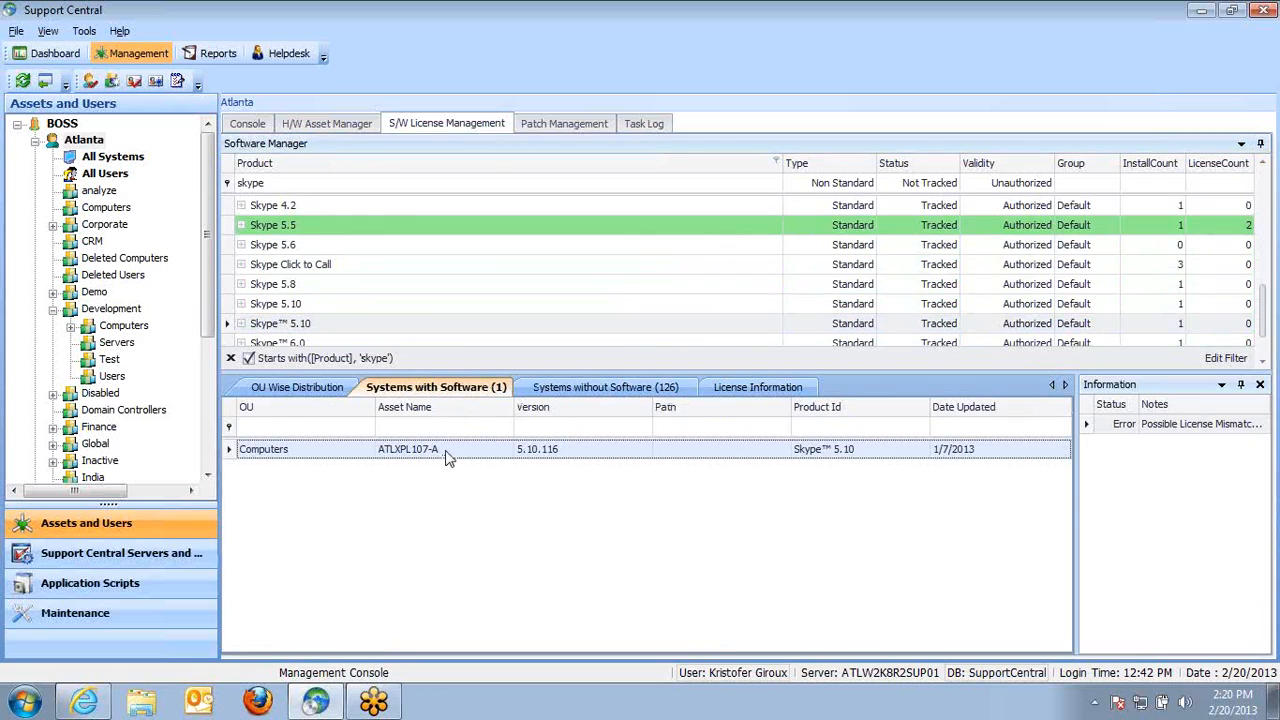
left_click(567, 390)
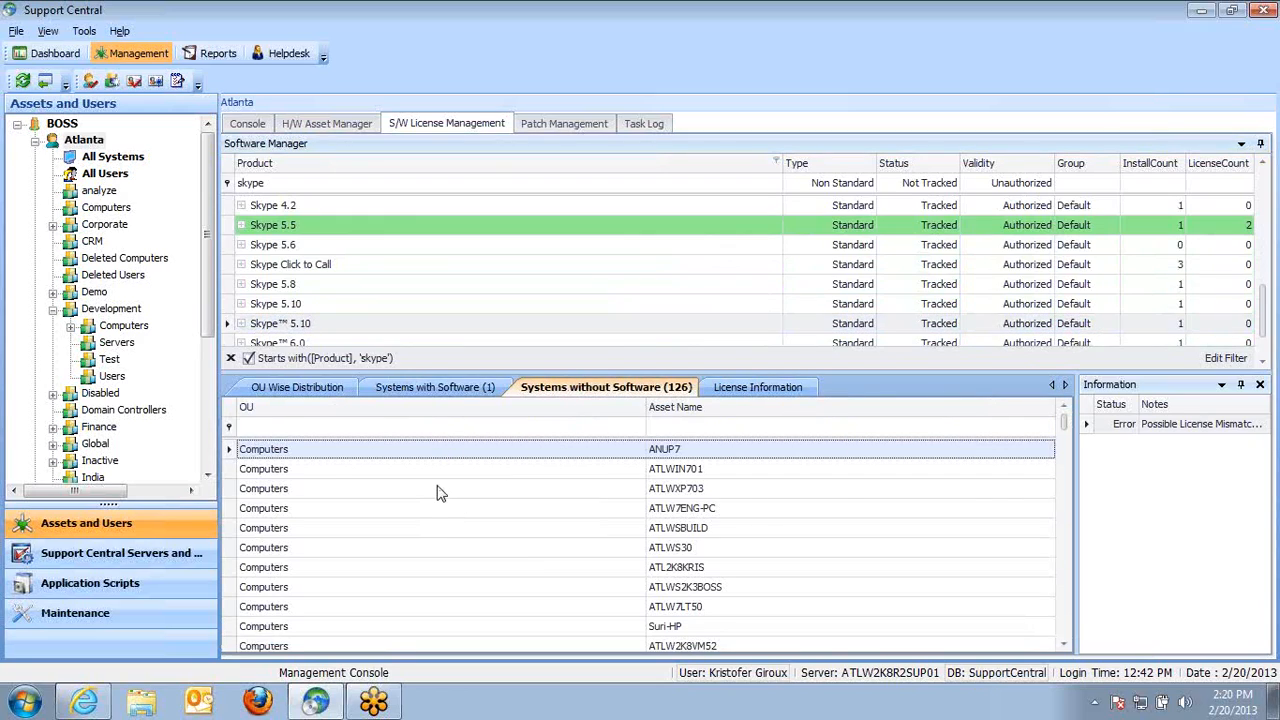
left_click(432, 390)
Open the software details of Skype™ 5.10 on ATLXPL107-A and cancel them
right_click(424, 452)
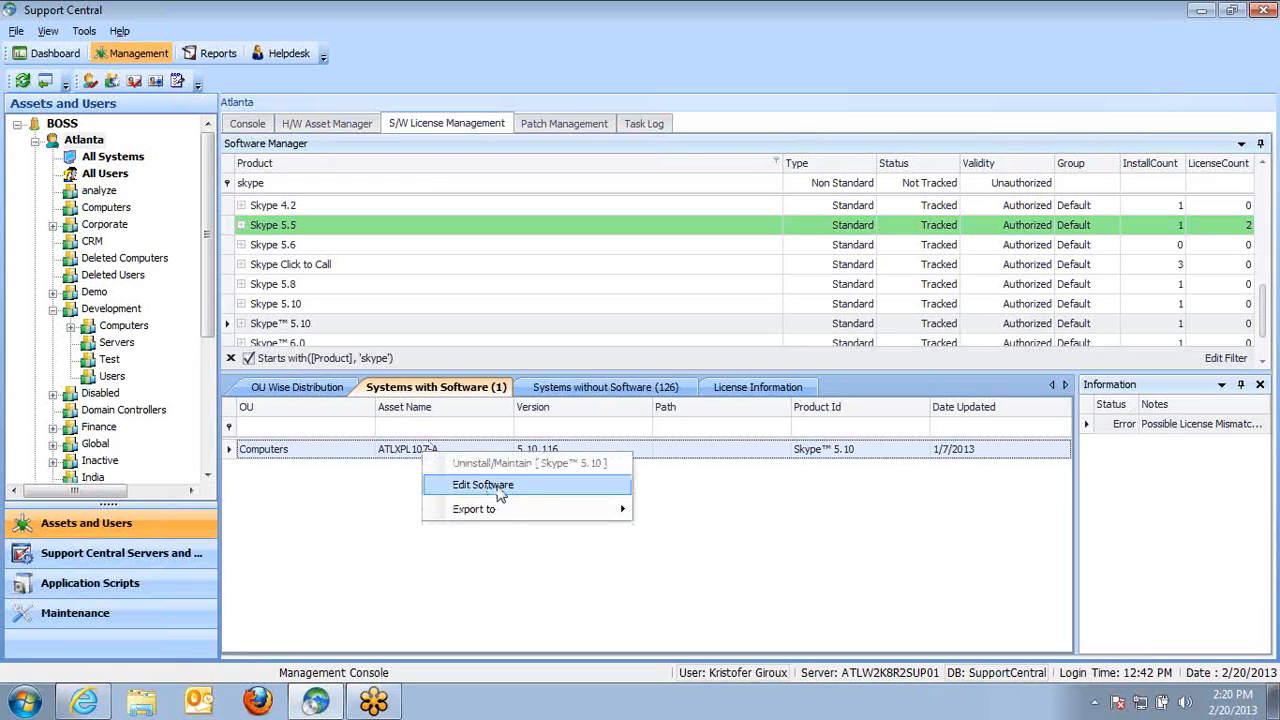
left_click(510, 487)
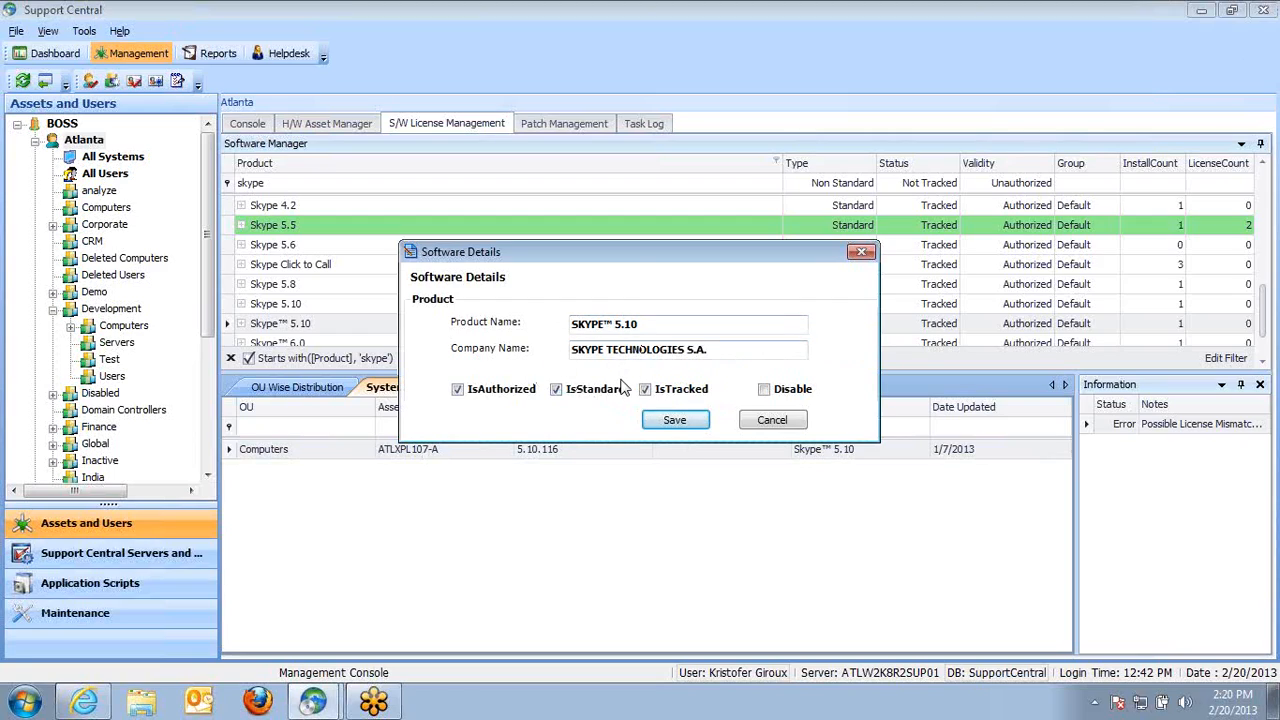
left_click(771, 421)
Open a new license setup for Skype™ 5.10, review the license units and license type options, and close it
left_click(758, 388)
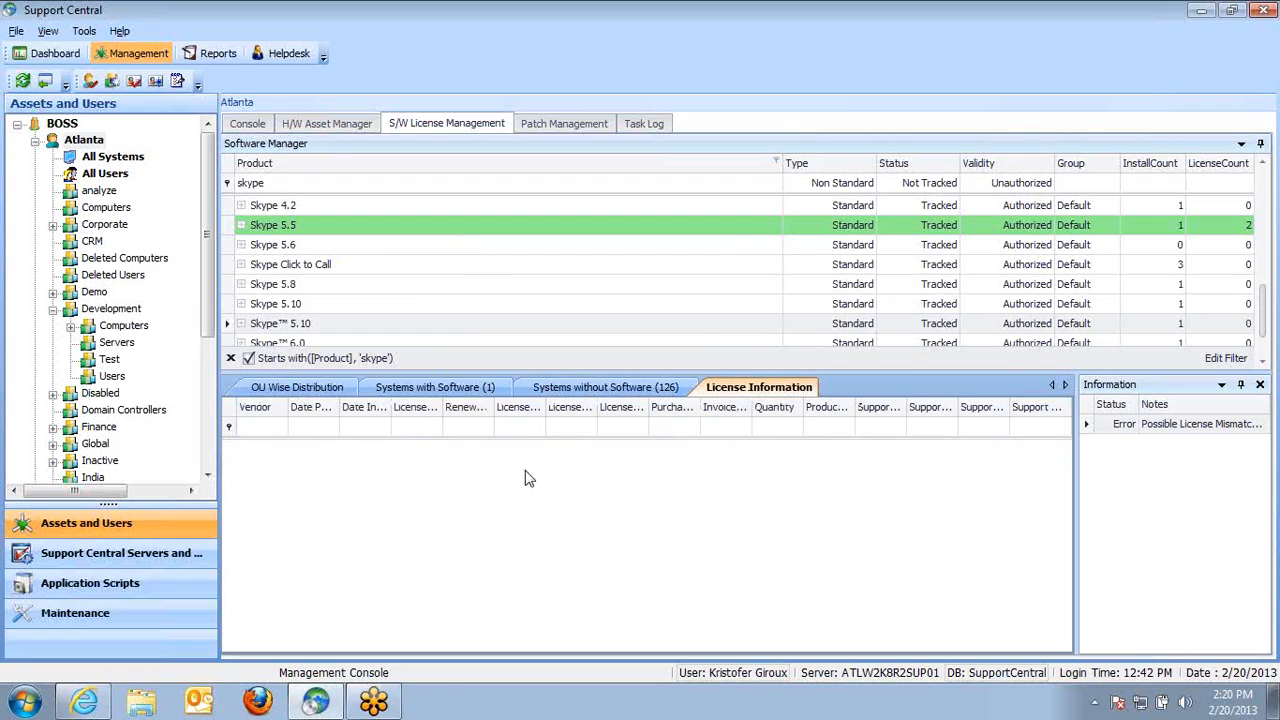
right_click(563, 476)
left_click(592, 486)
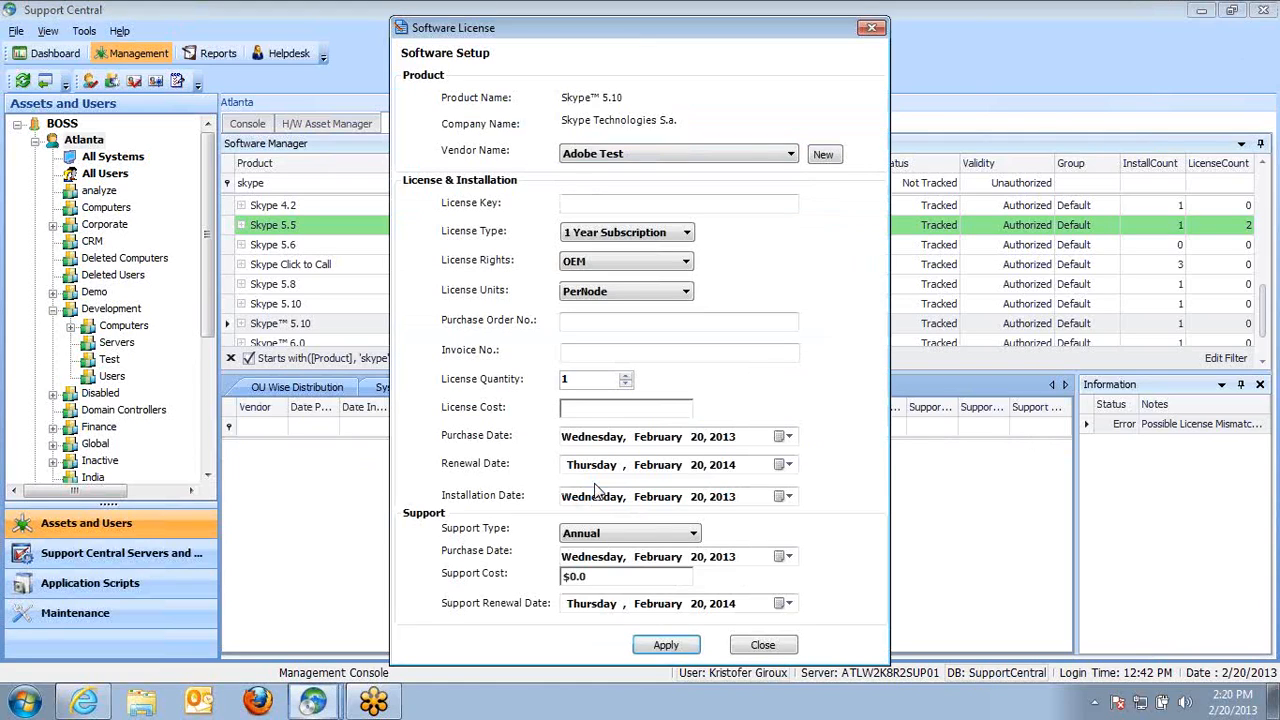
left_click(690, 292)
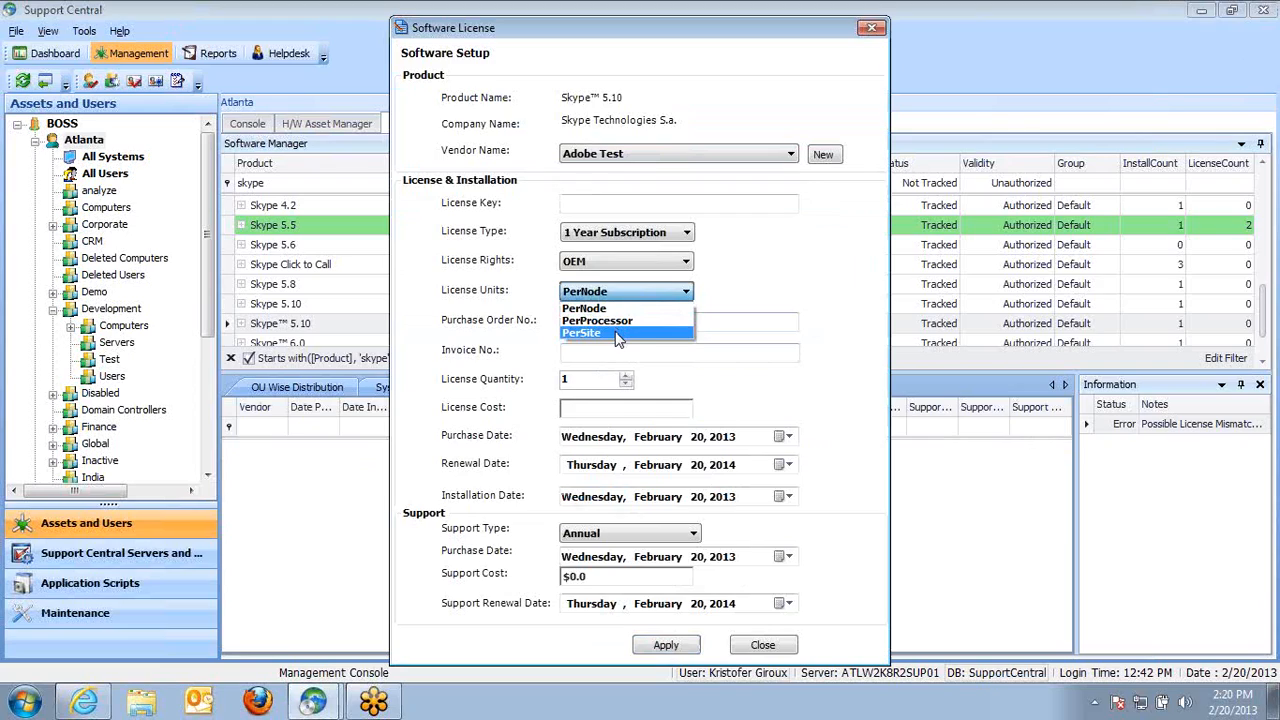
left_click(687, 234)
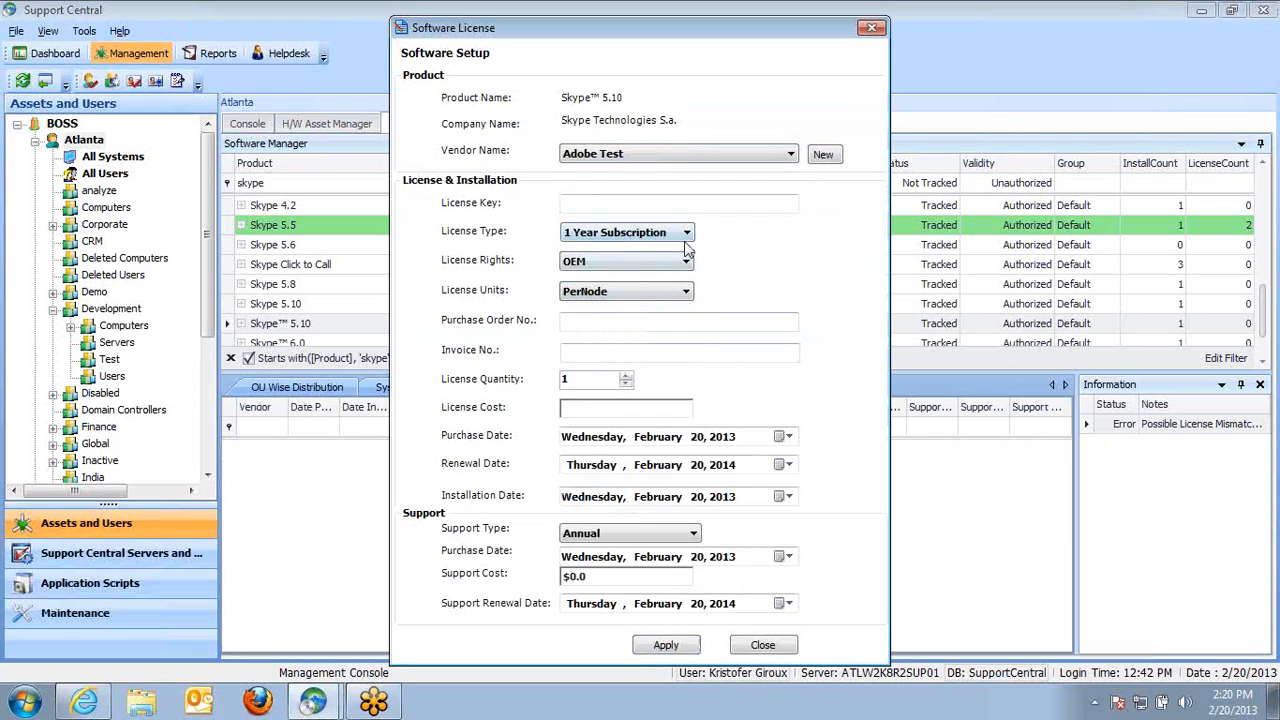
left_click(686, 238)
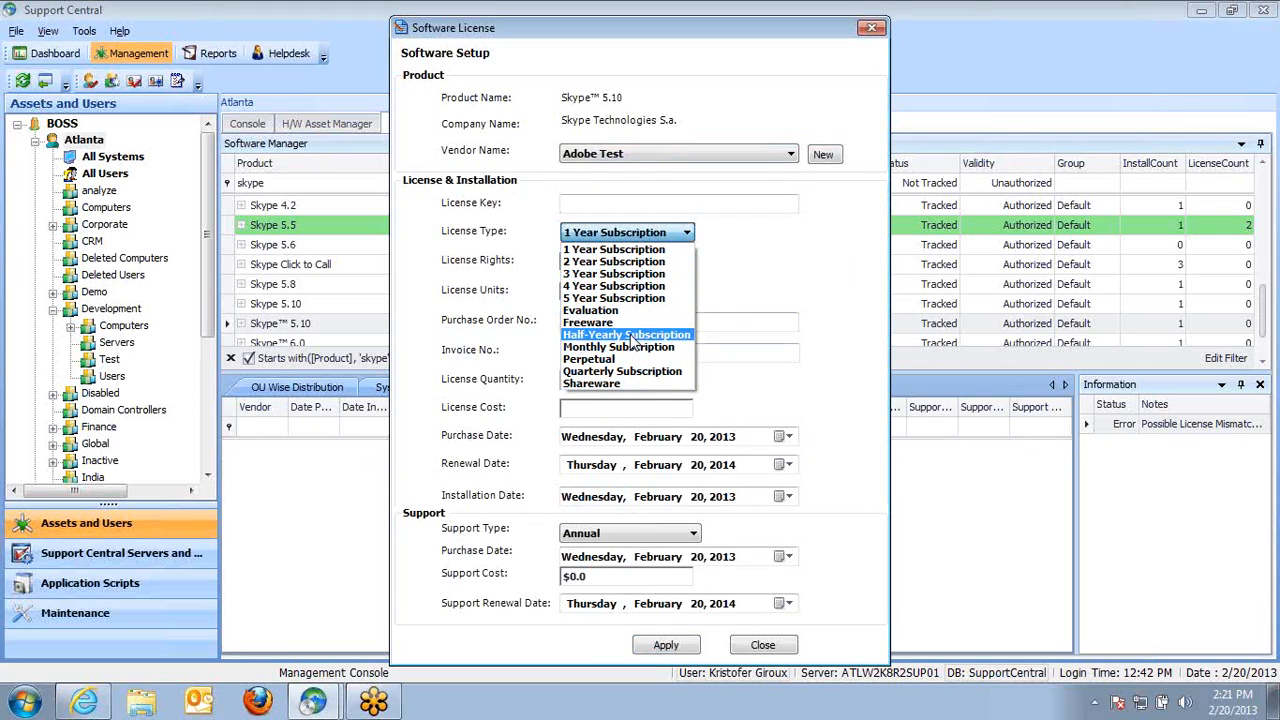
left_click(740, 290)
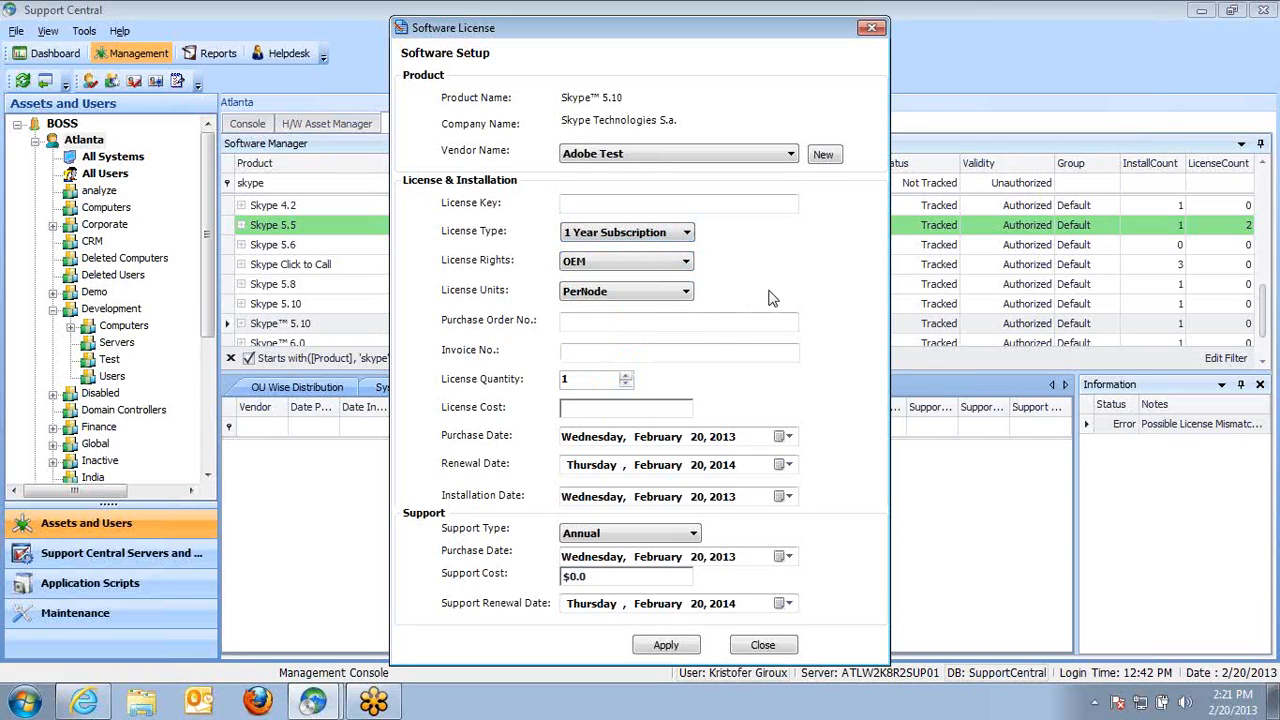
left_click(762, 645)
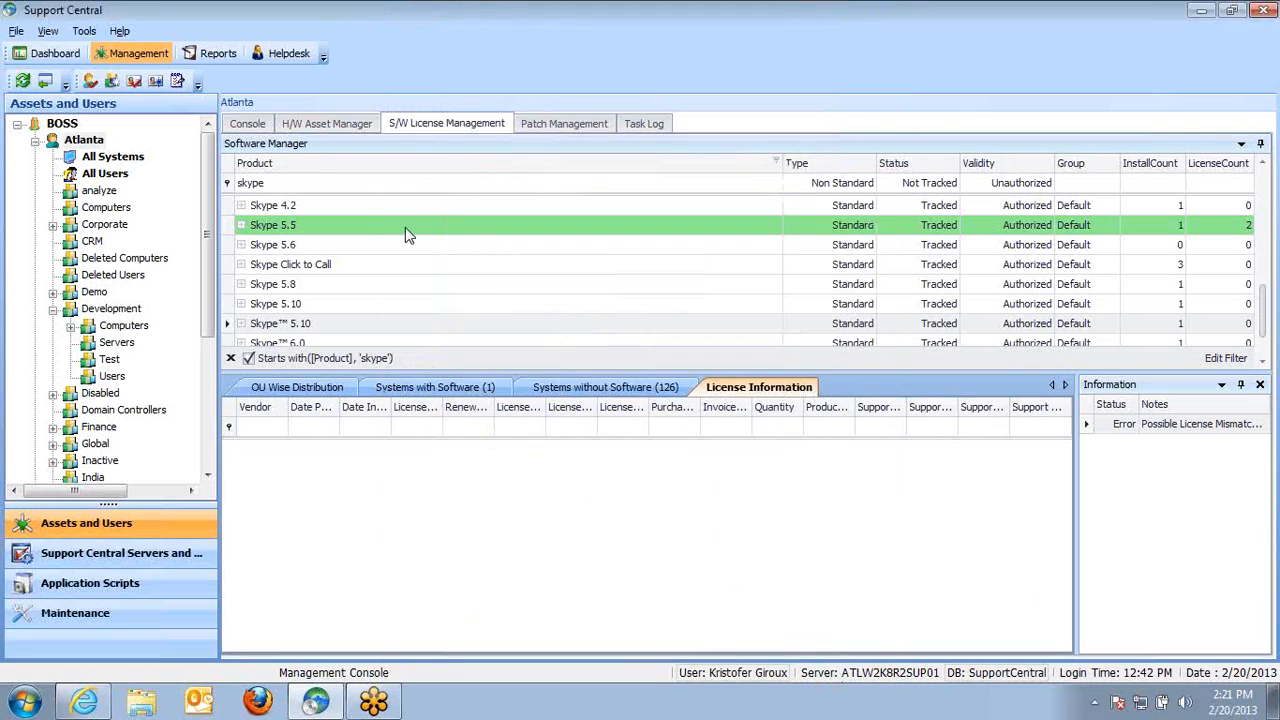
right_click(405, 227)
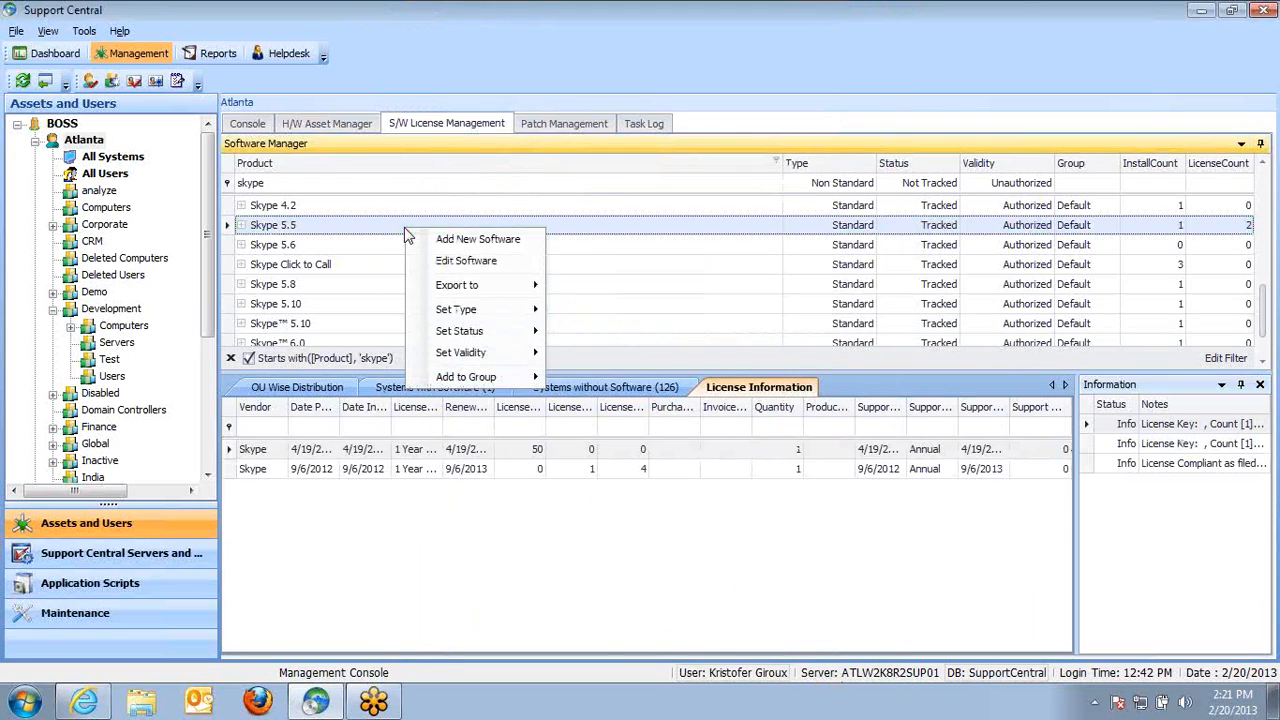
left_click(512, 244)
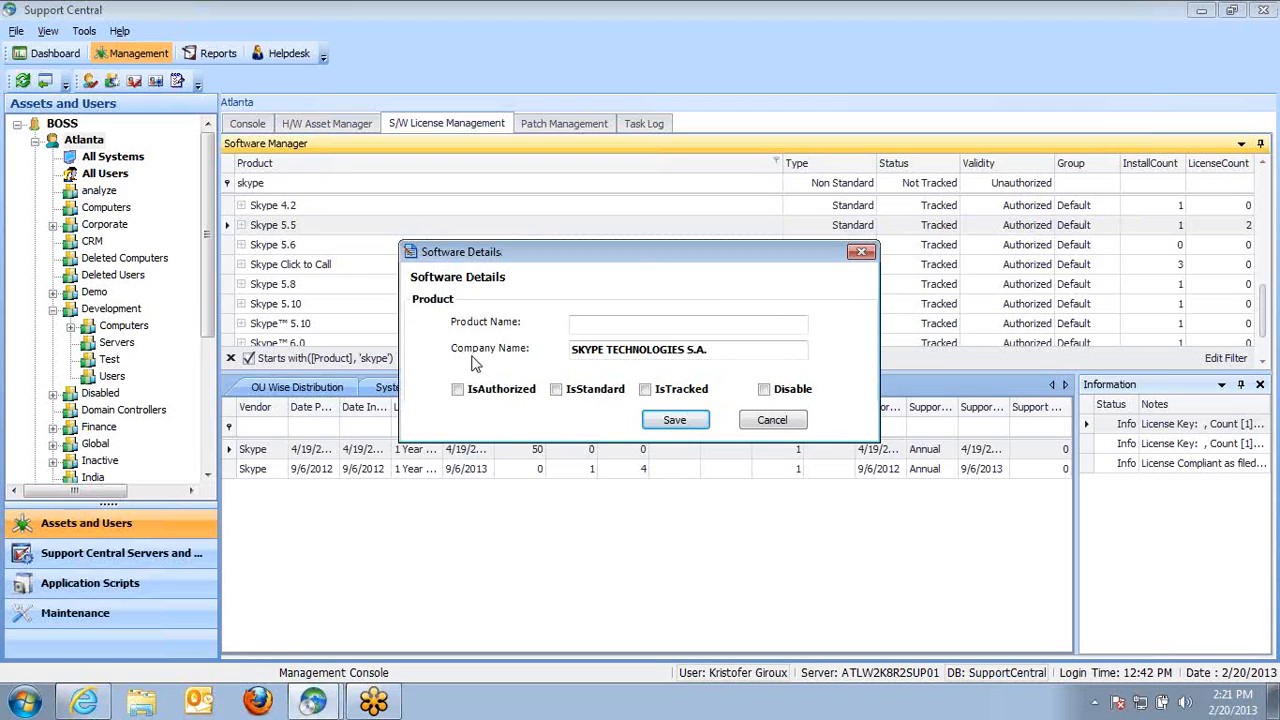
left_click(590, 324)
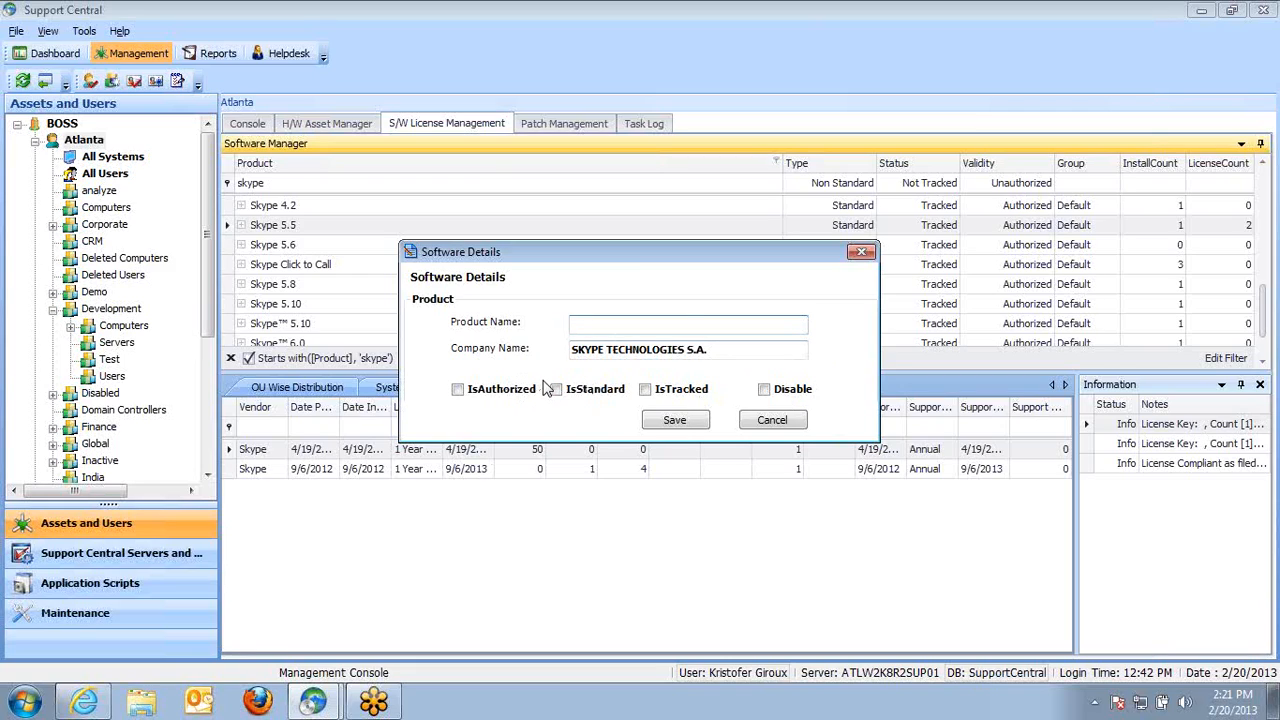
left_click(790, 420)
Open the Edit Software details for the selected Skype product and cancel them
right_click(485, 264)
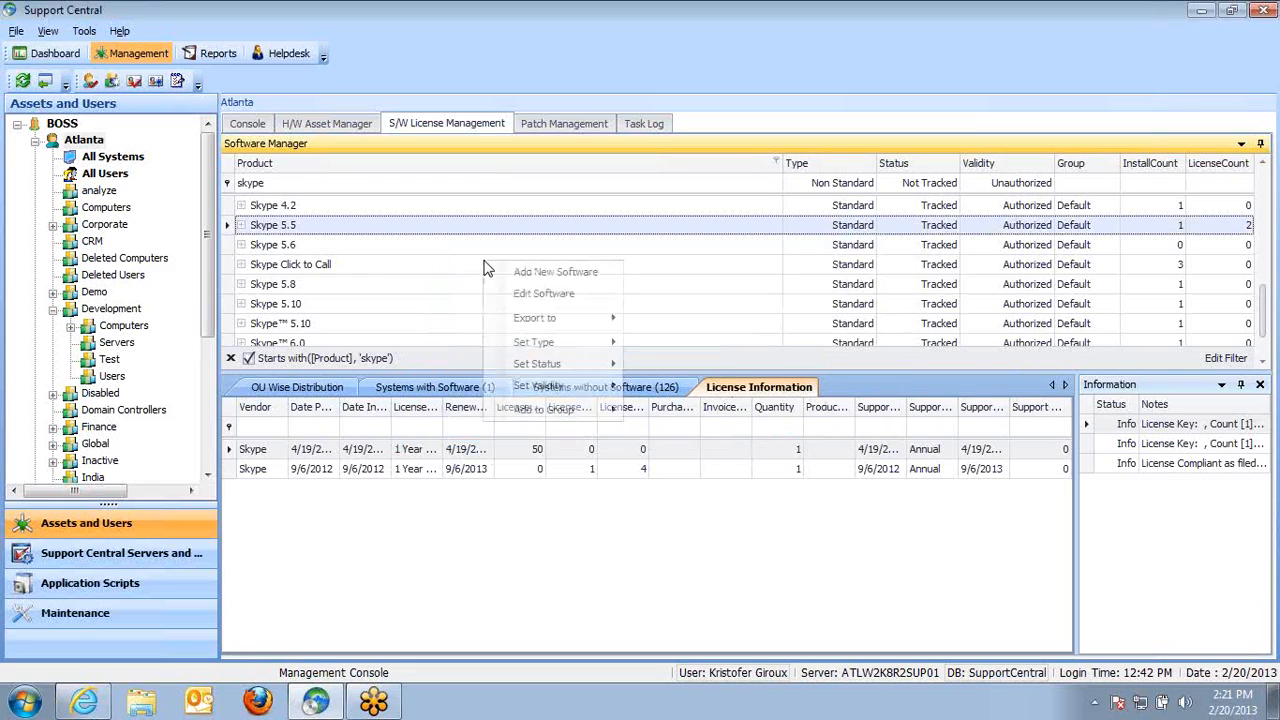
left_click(550, 296)
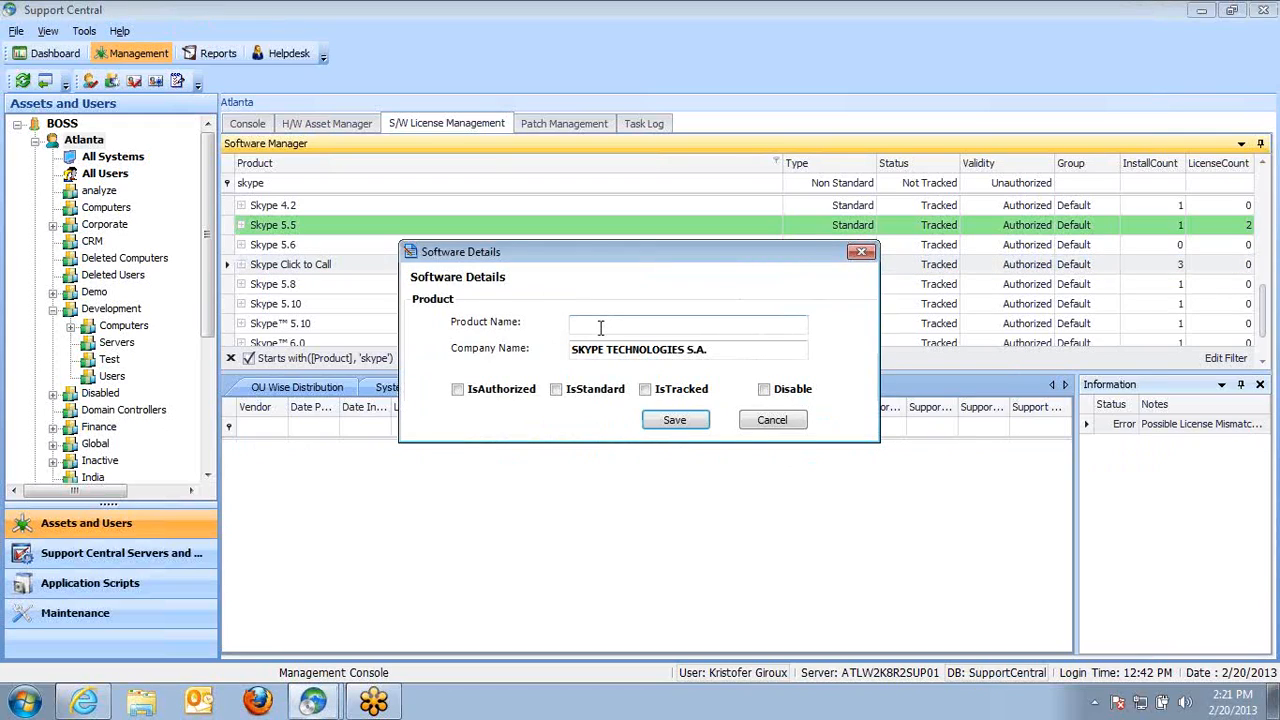
left_click(770, 420)
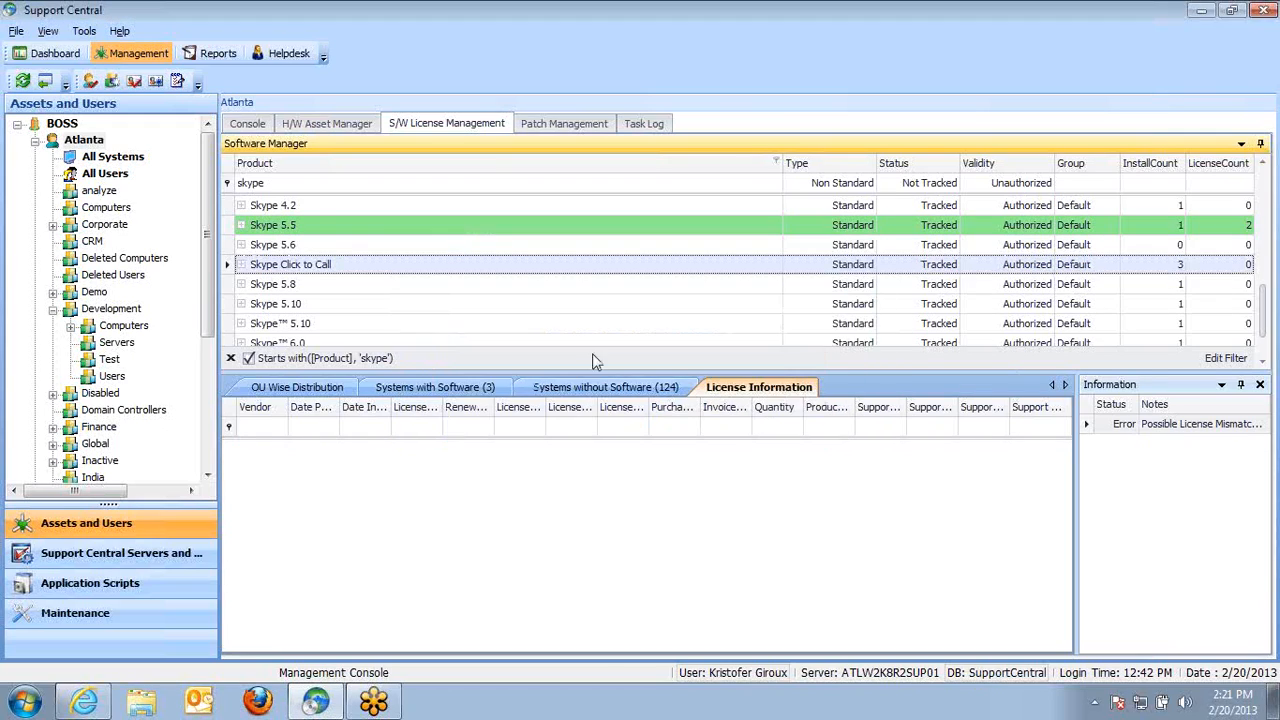
Select Skype 5.5 and review its Add to Group options, then dismiss the menu
left_click(343, 232)
right_click(343, 233)
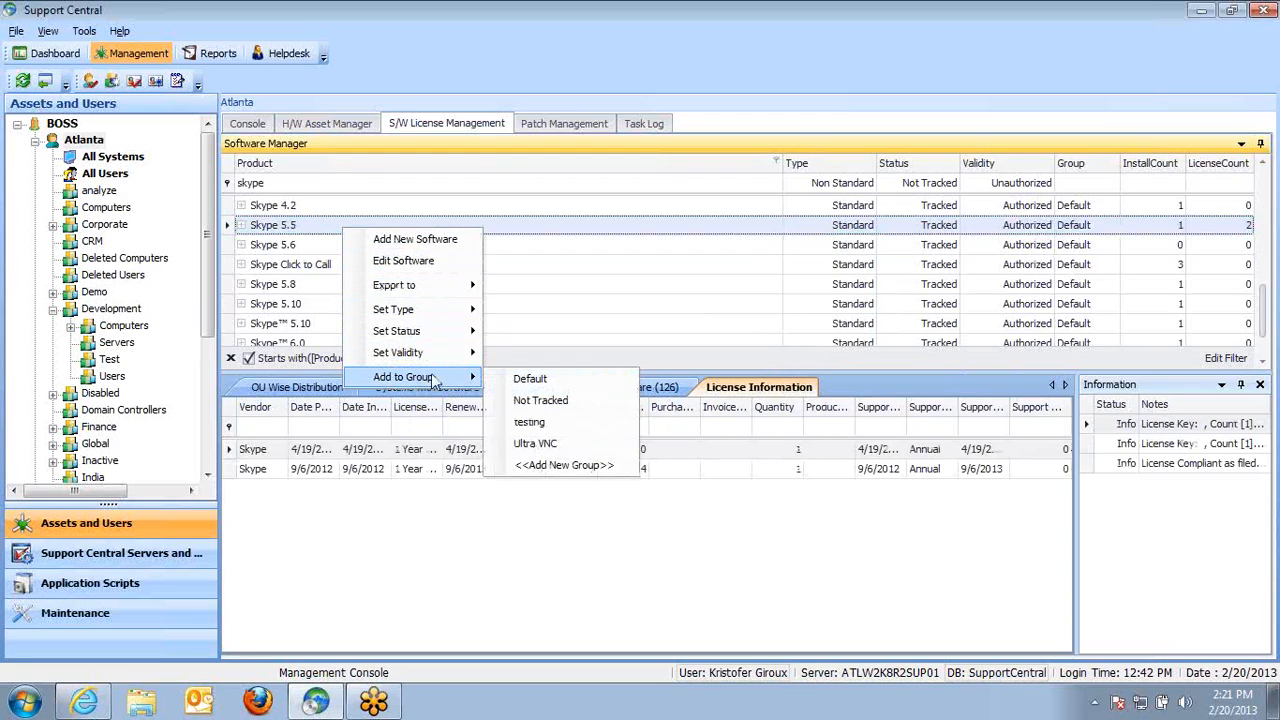
left_click(434, 207)
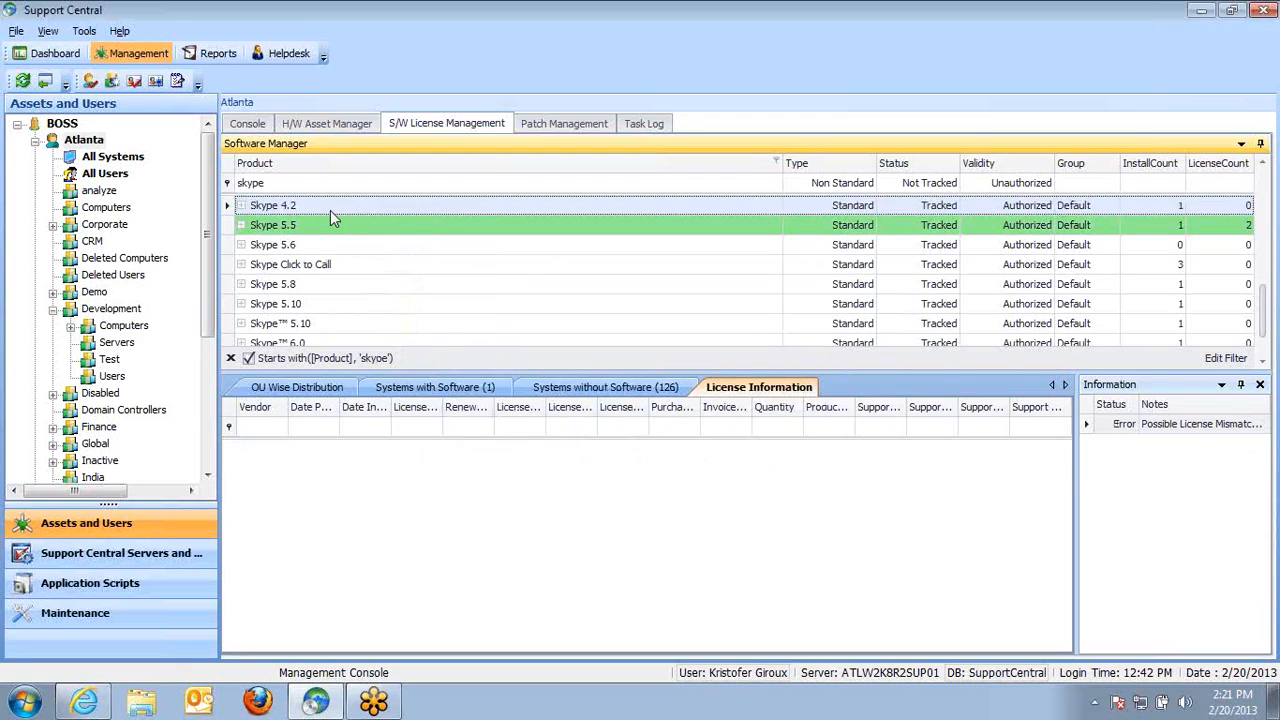
Browse the Skype products, select Skype 4.2, and view the systems with it installed
left_click(313, 285)
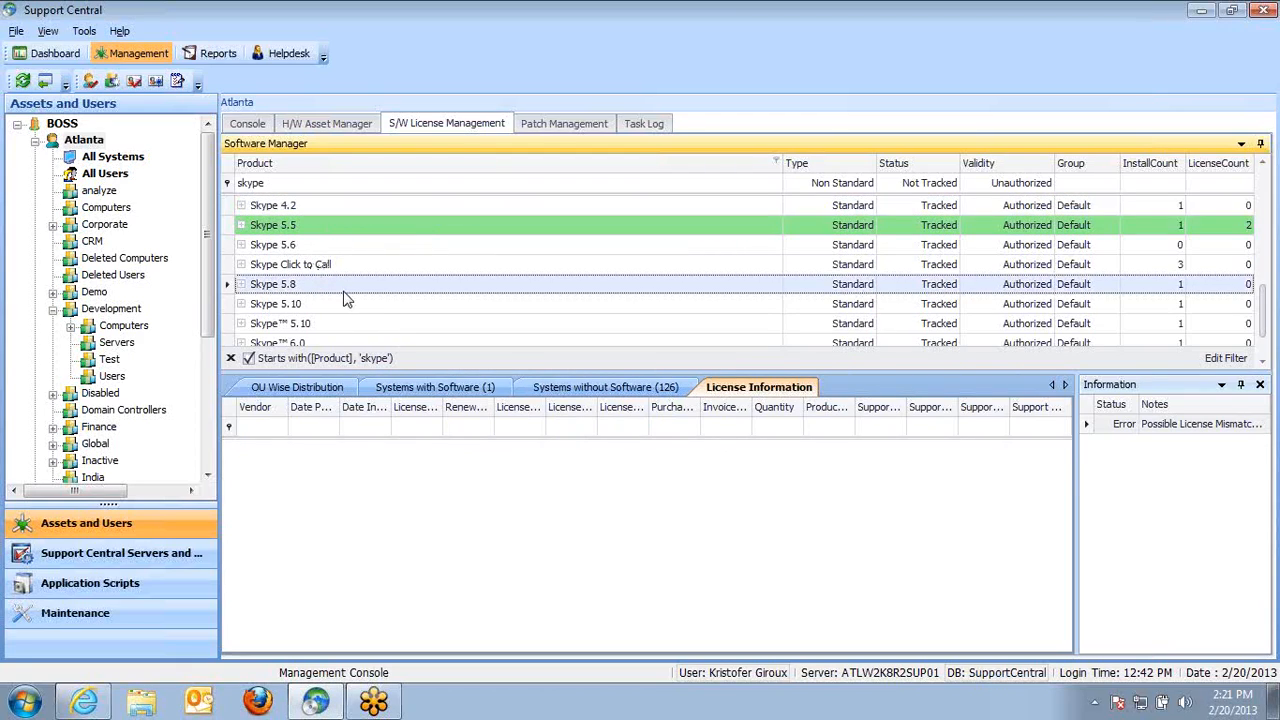
scroll(1256, 287, "up", 1)
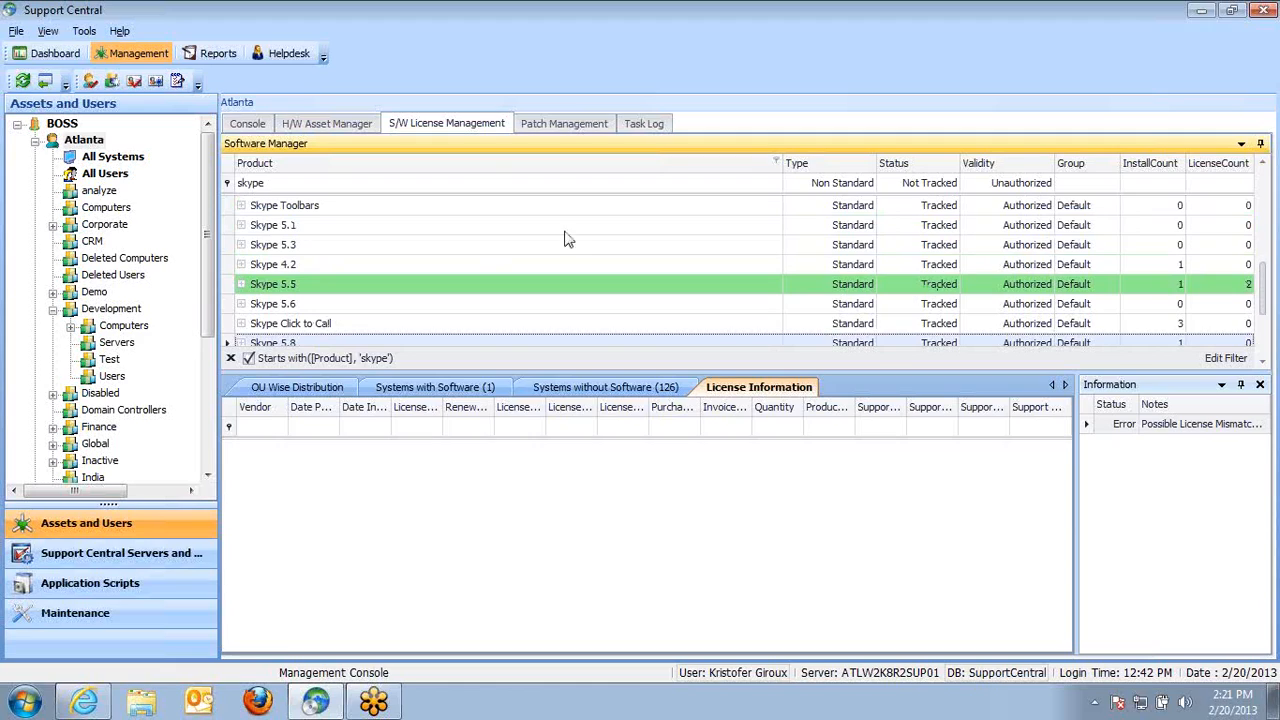
left_click(349, 224)
left_click(307, 263)
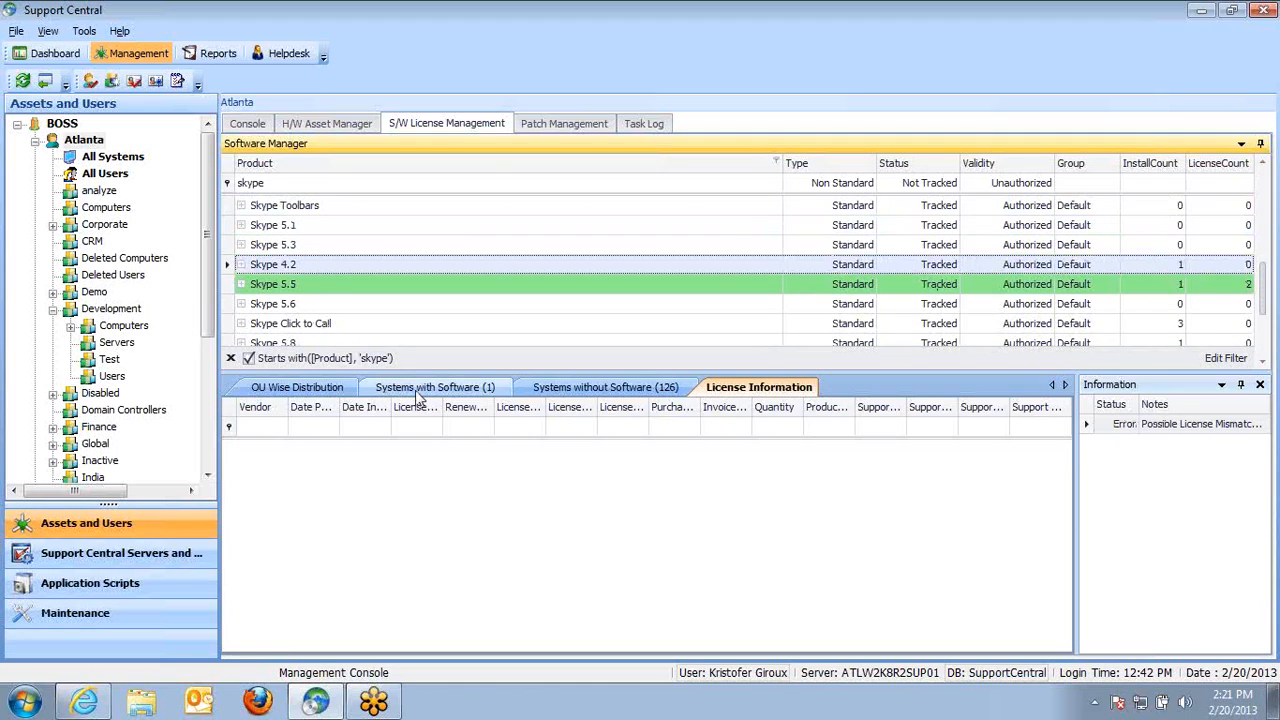
left_click(419, 390)
Review the software options for the laptop with Skype 4.2 installed, then select Skype 5.1
right_click(405, 452)
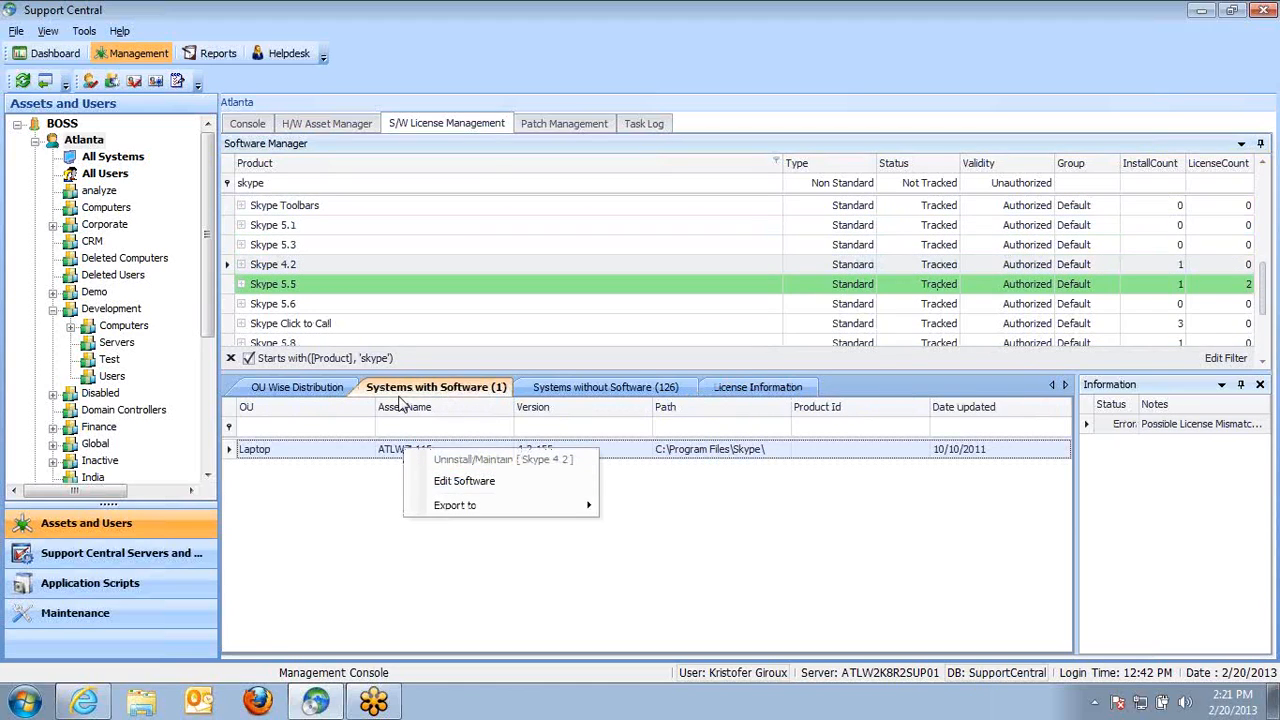
left_click(324, 248)
left_click(324, 232)
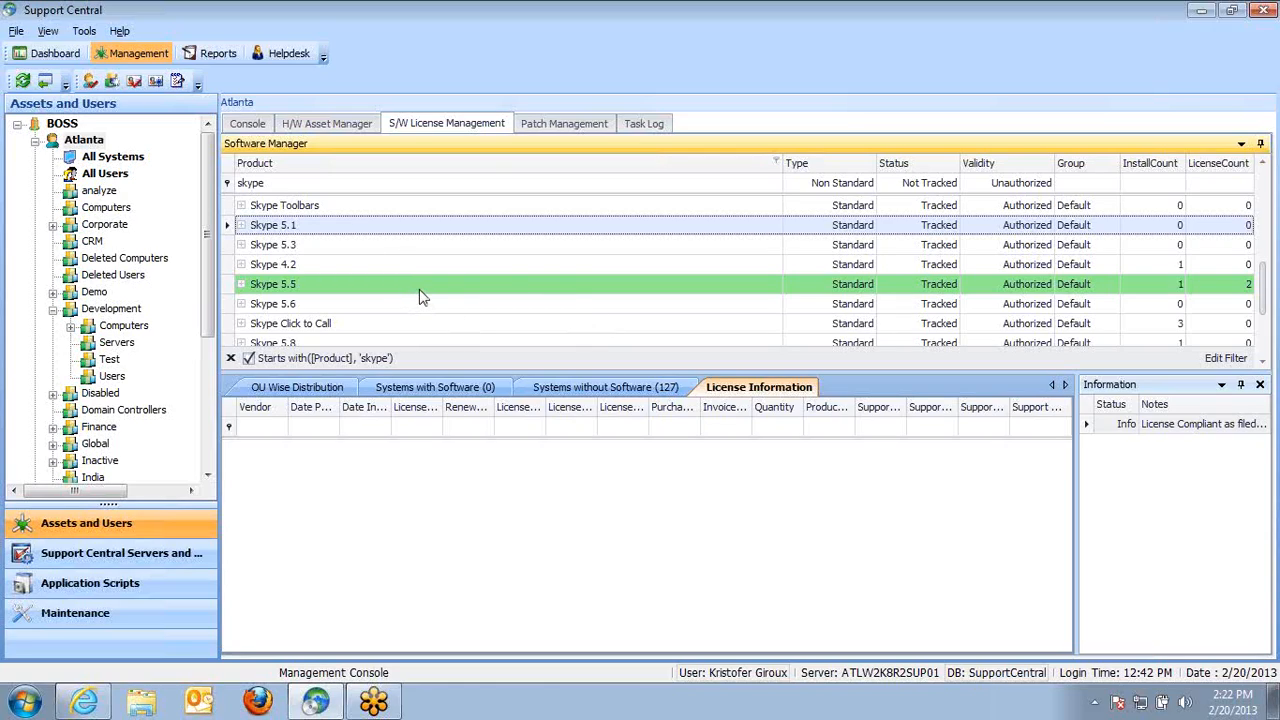
View the systems without Skype 5.1, select all of them, and open their install options
left_click(612, 397)
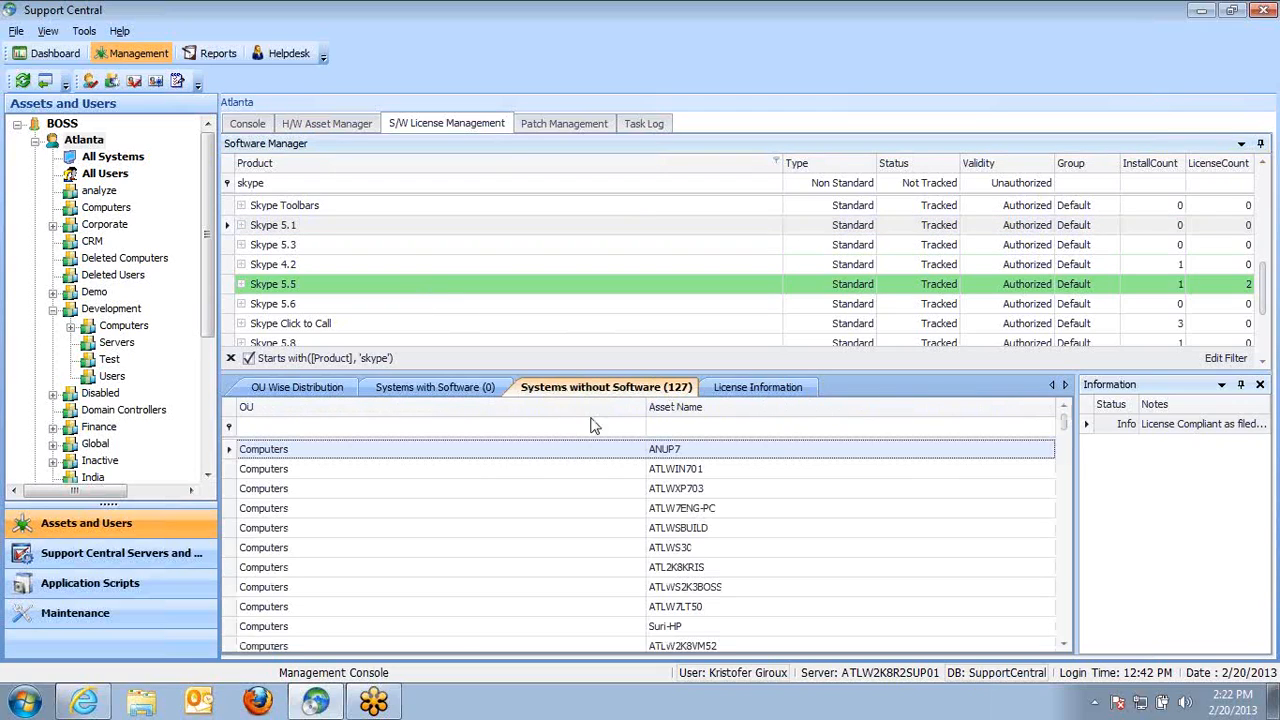
right_click(449, 455)
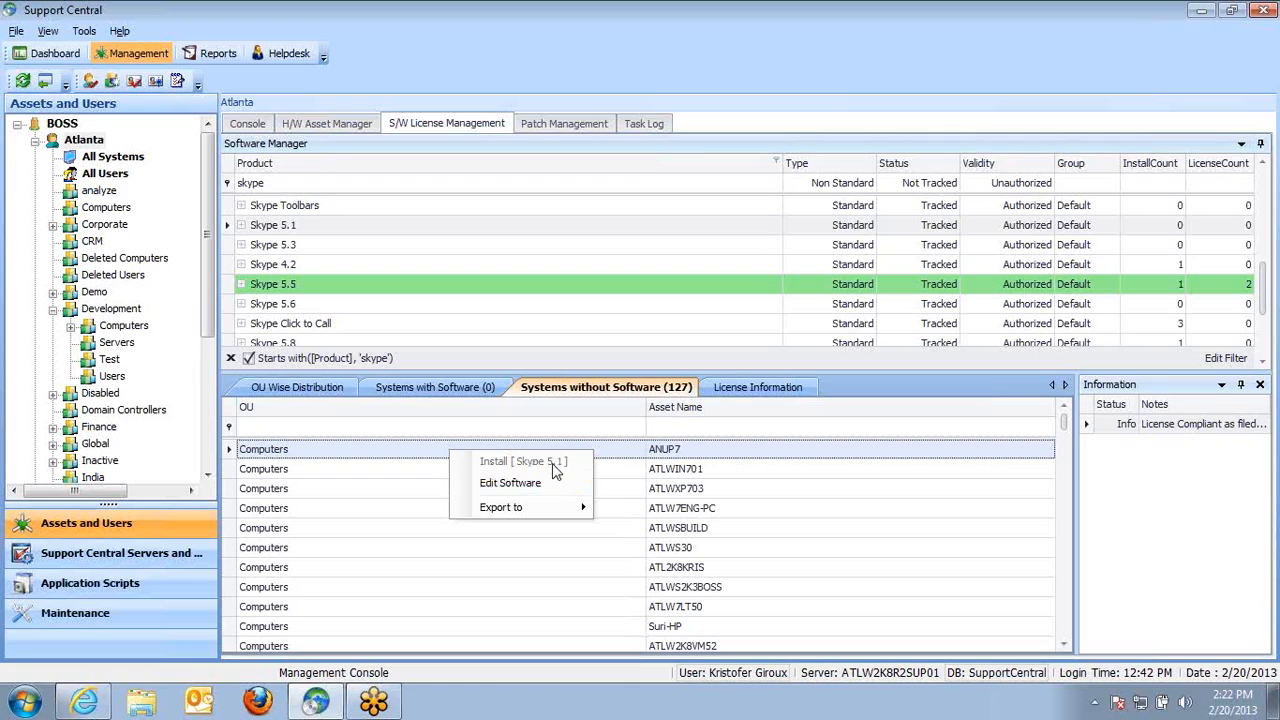
left_click(652, 492)
key("ctrl+a")
right_click(519, 525)
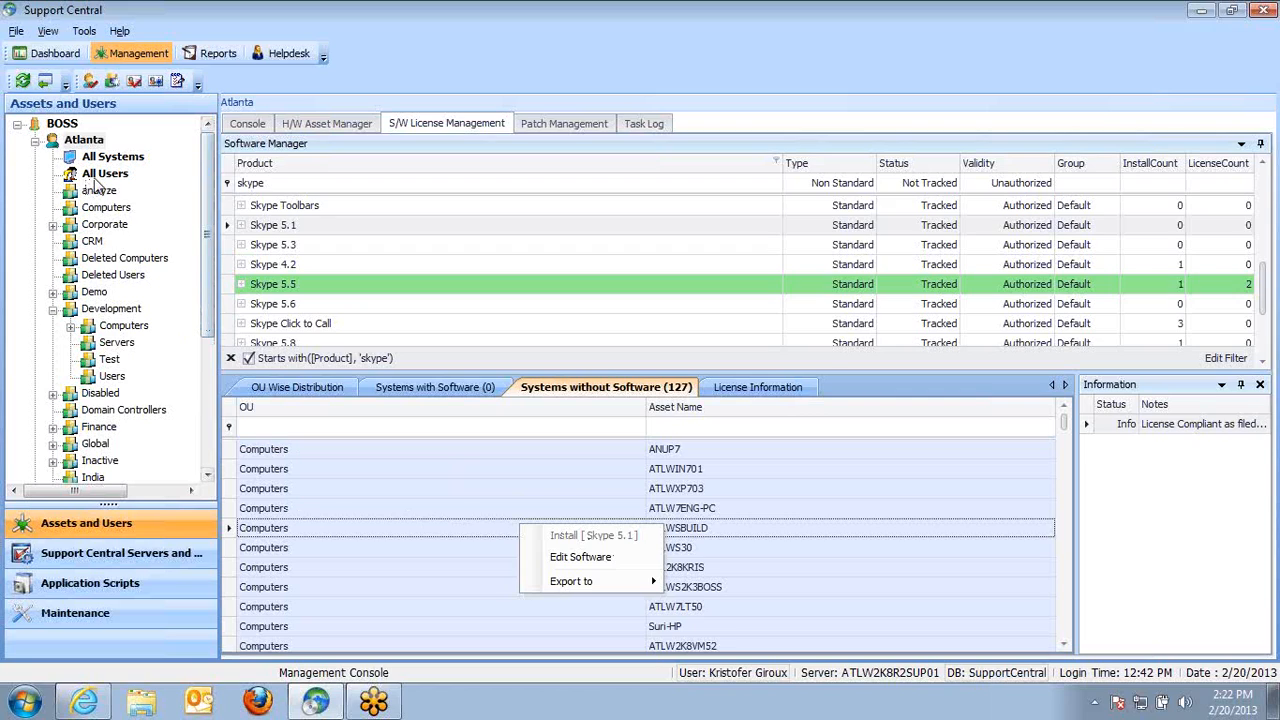
Open All Systems and review the Send Request To options for a workstation, then dismiss the menu
left_click(104, 174)
left_click(110, 157)
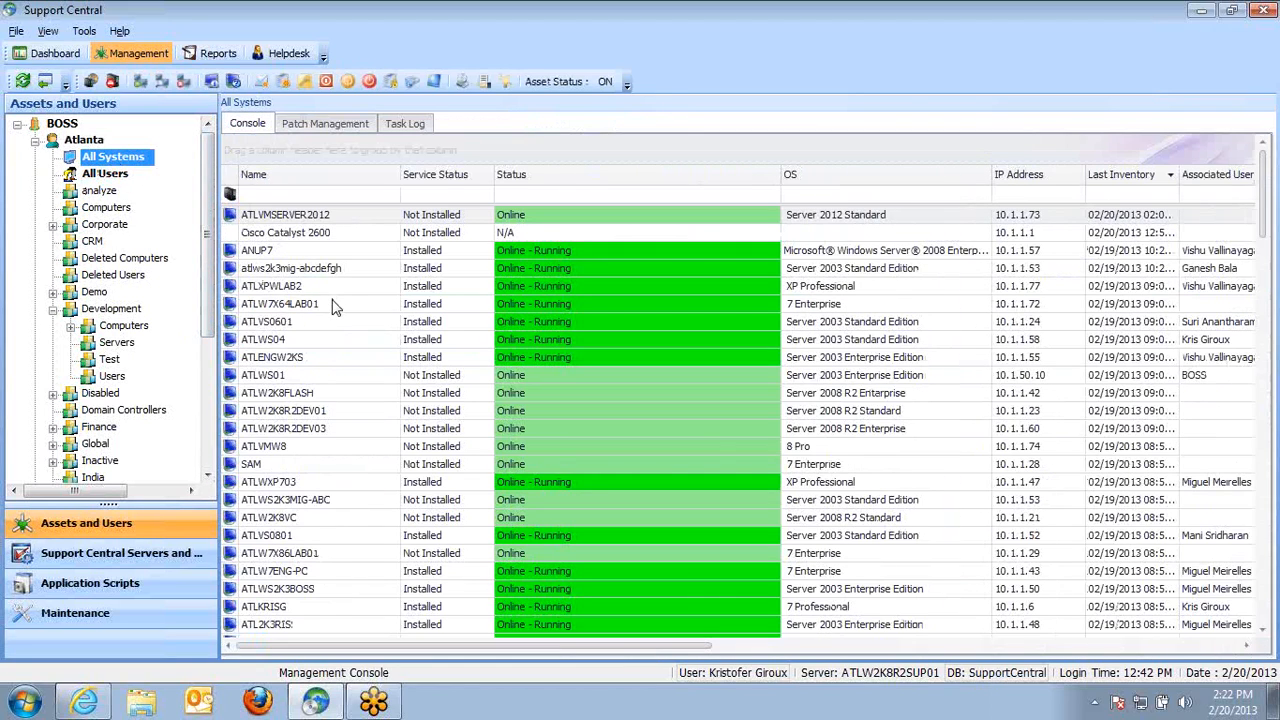
right_click(281, 287)
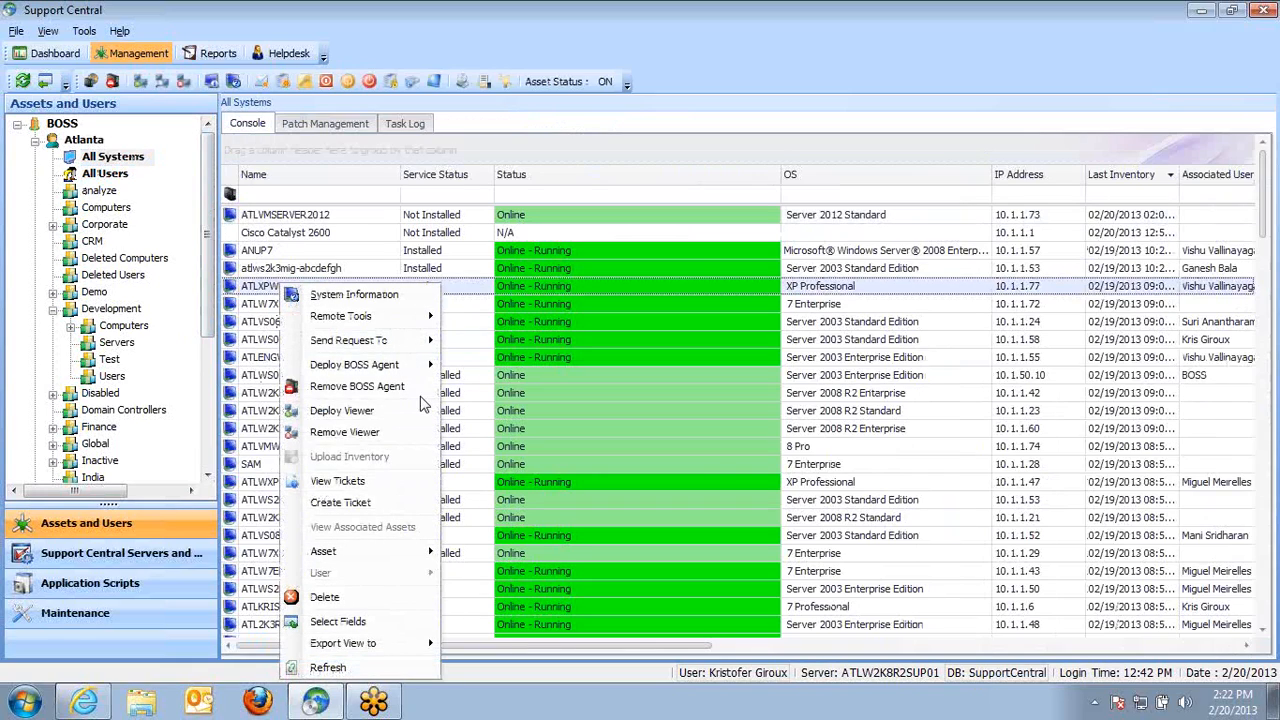
mouse_move(407, 345)
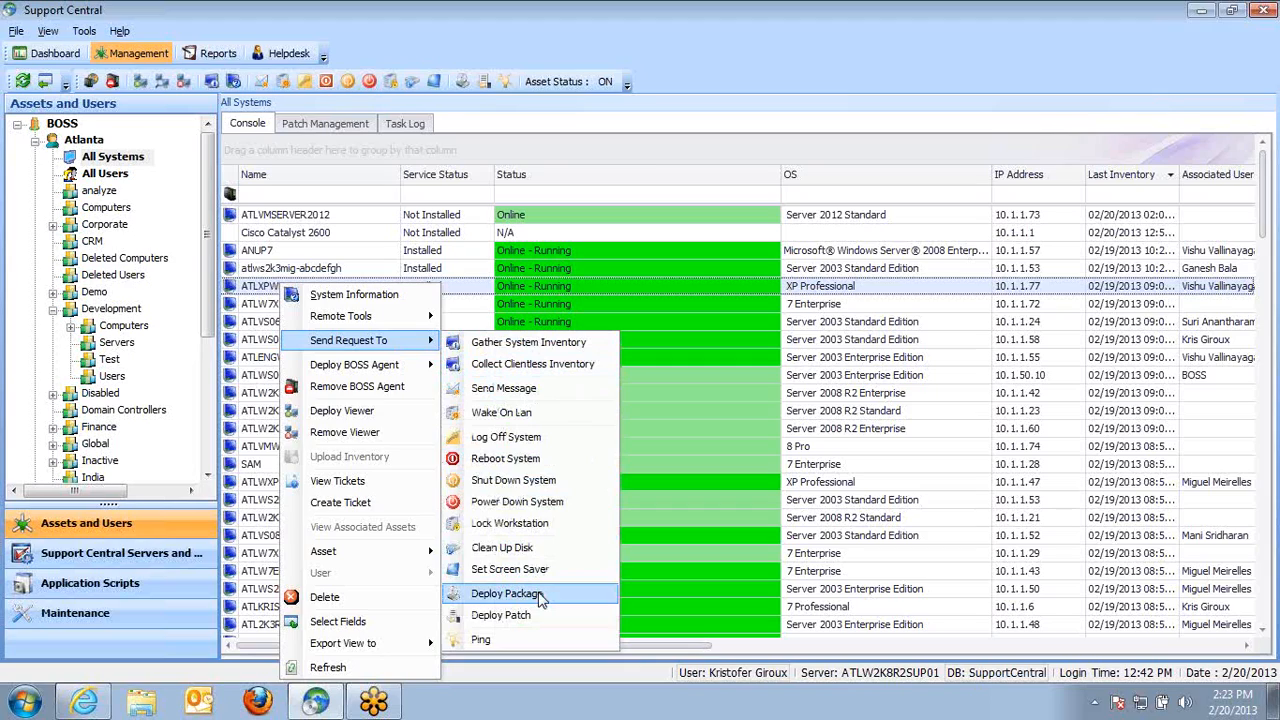
left_click(295, 251)
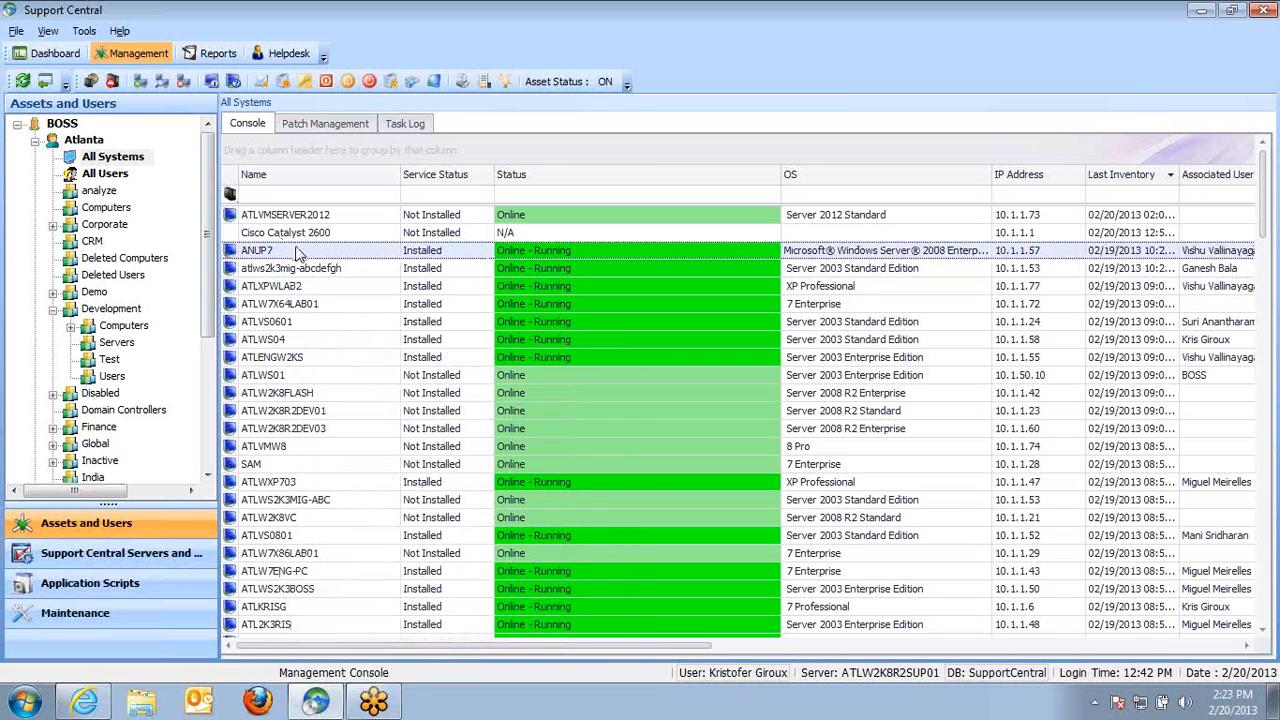
left_click(113, 157)
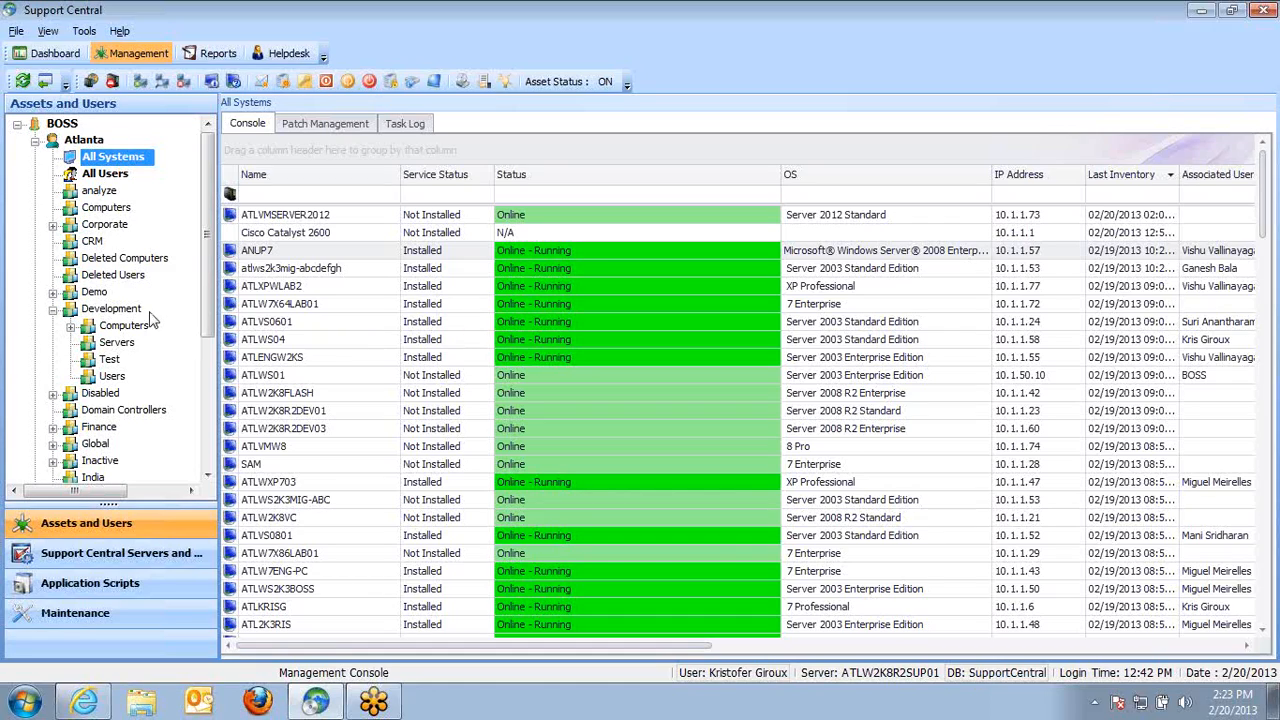
Select the Computers group and open its task log
left_click(336, 306)
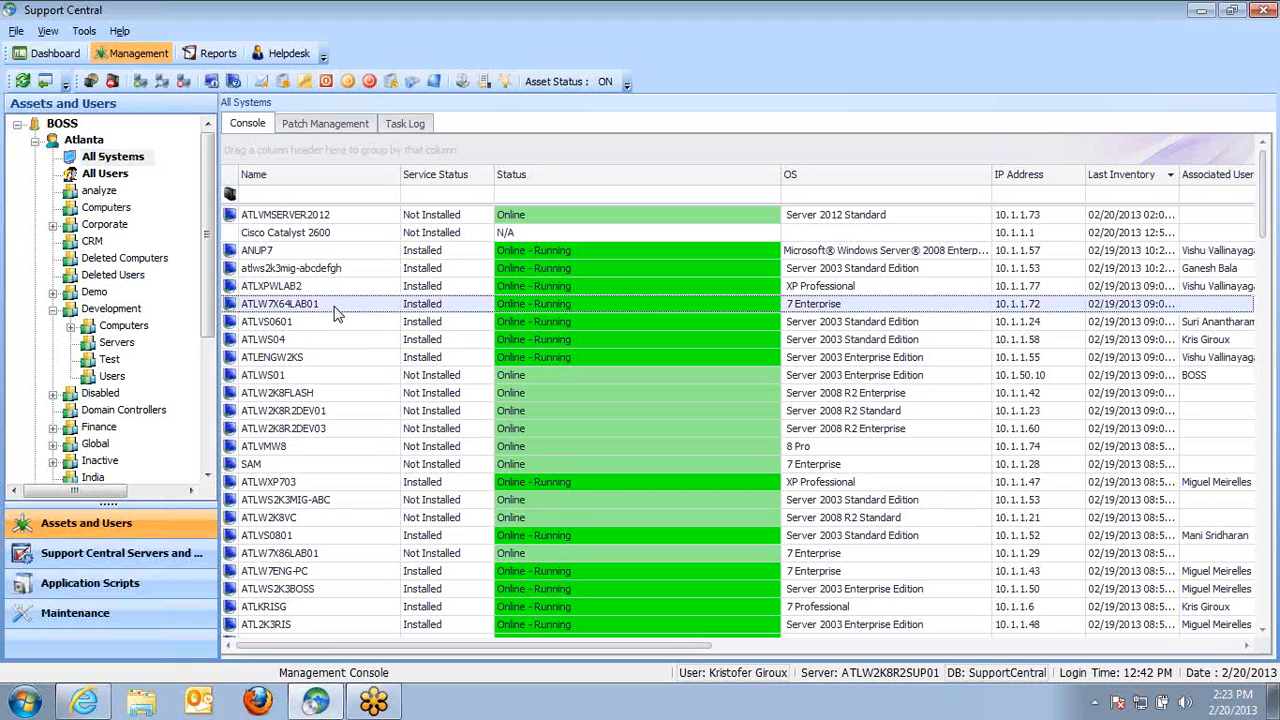
left_click(106, 207)
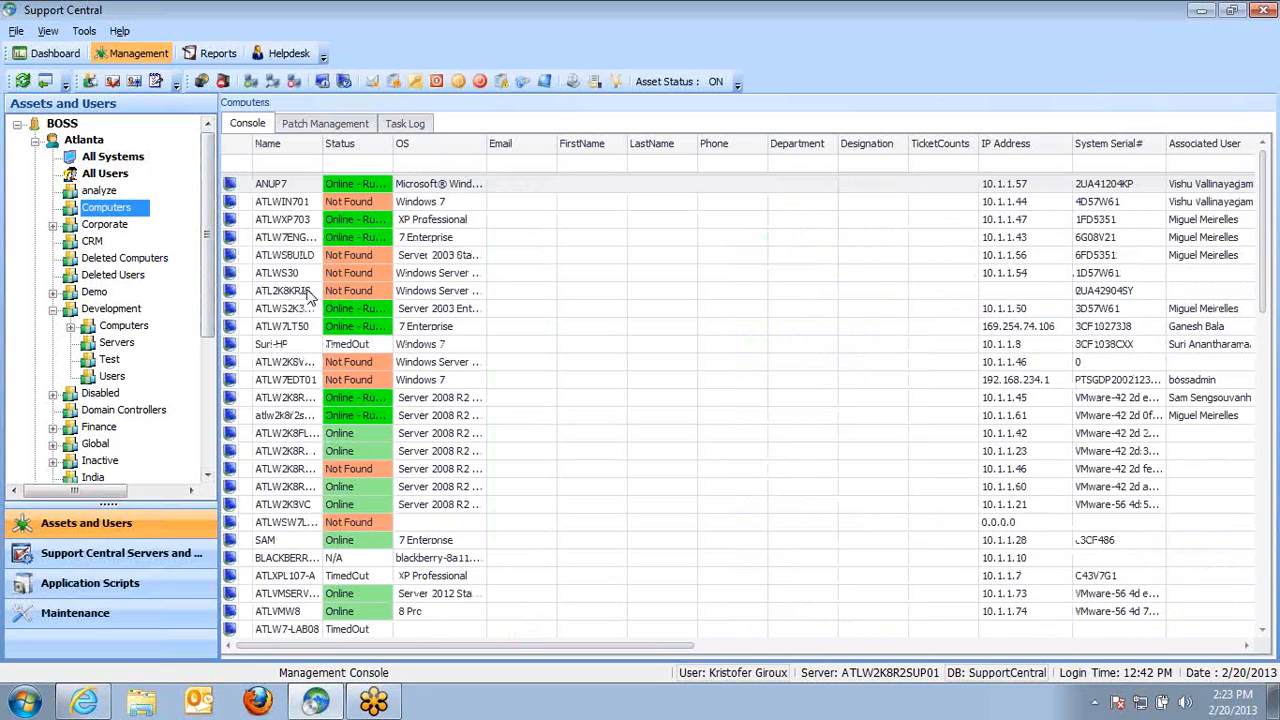
left_click(307, 294)
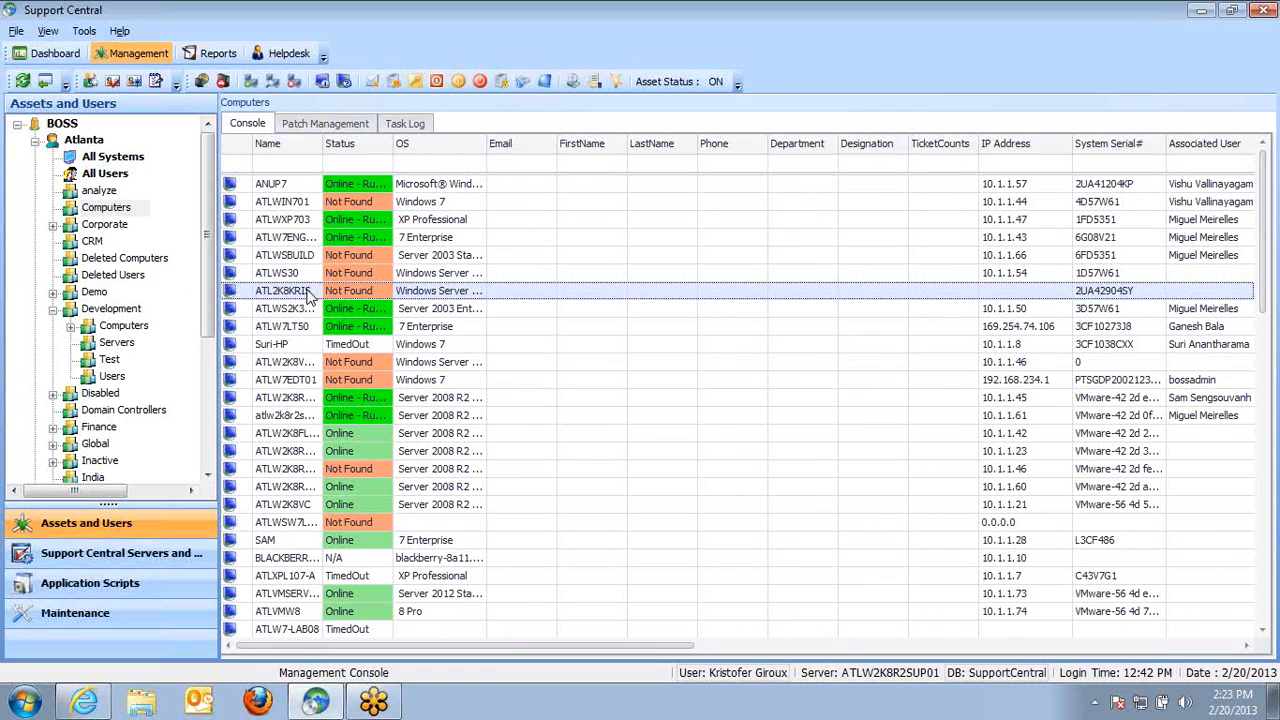
left_click(104, 209)
left_click(408, 128)
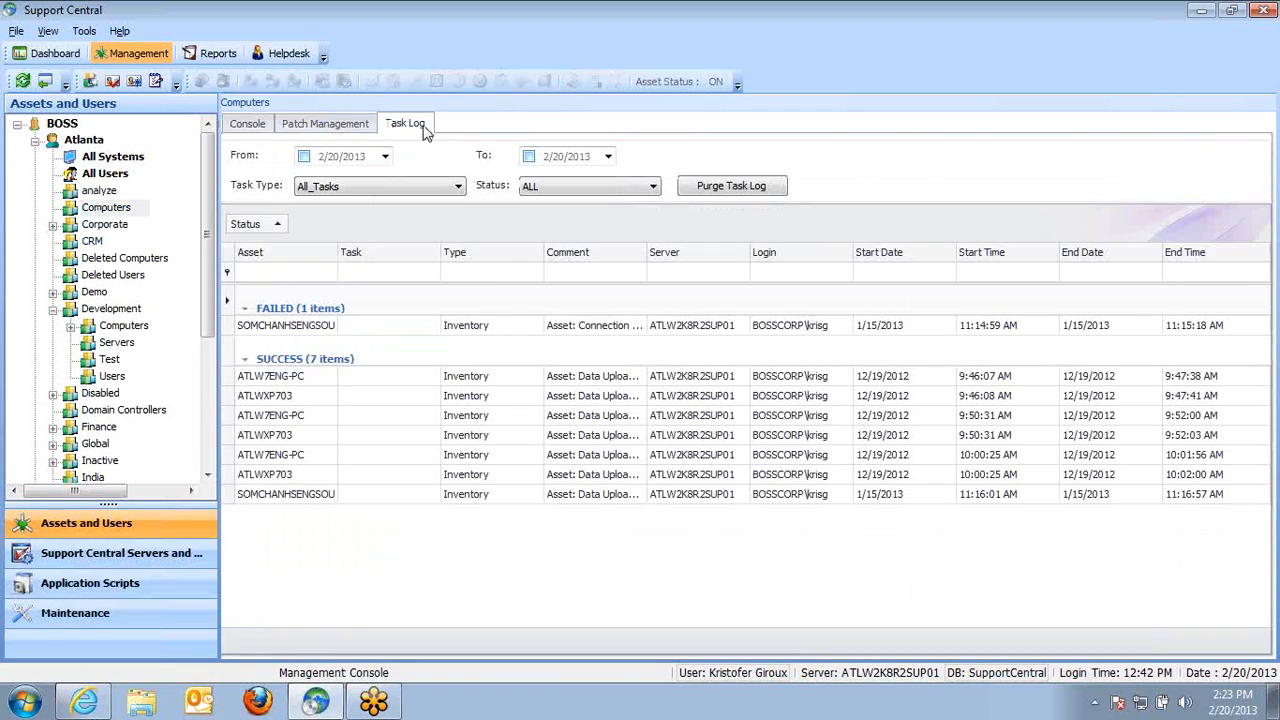
Compare the All Systems and Computers task logs, returning to the Computers task log
left_click(322, 330)
left_click(318, 380)
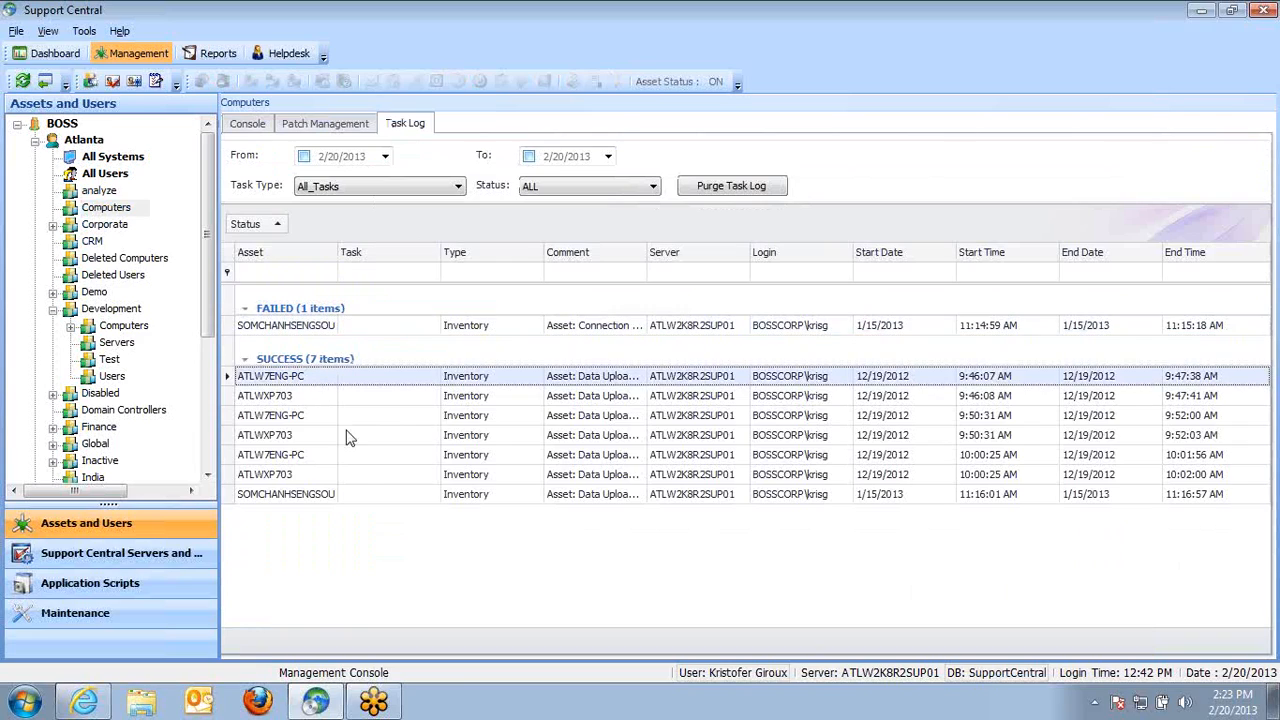
left_click(128, 157)
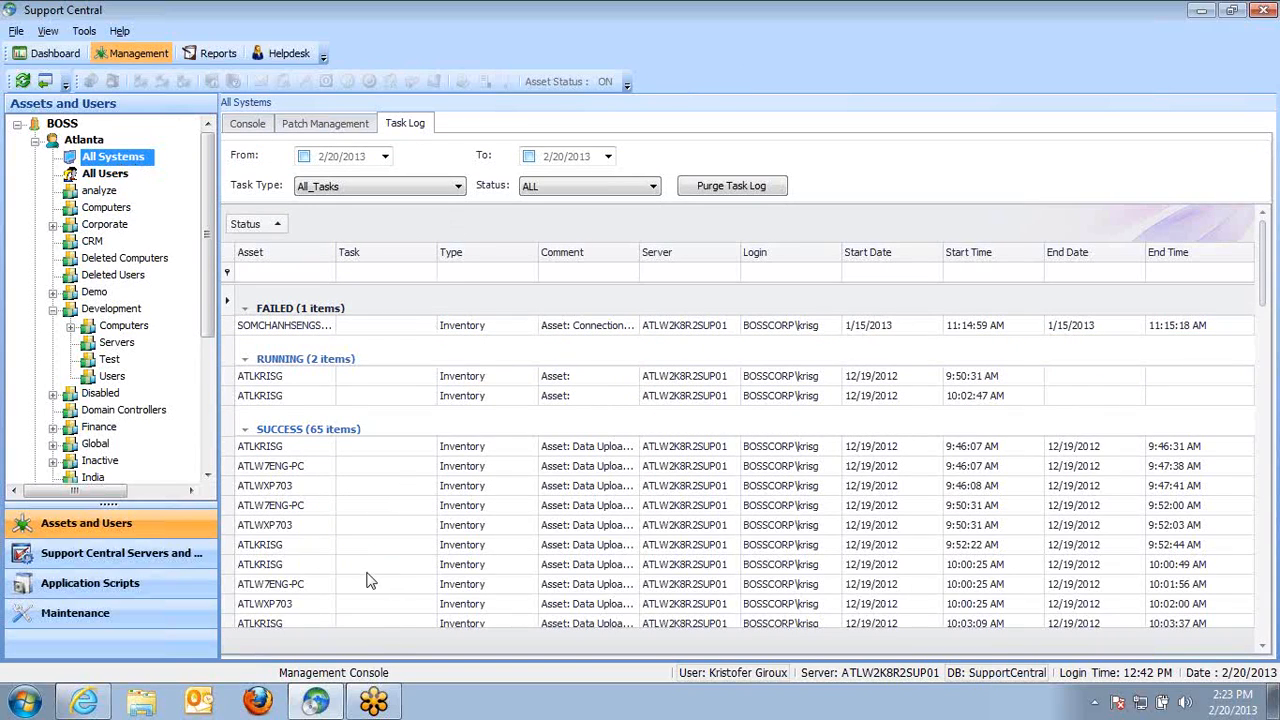
left_click(110, 208)
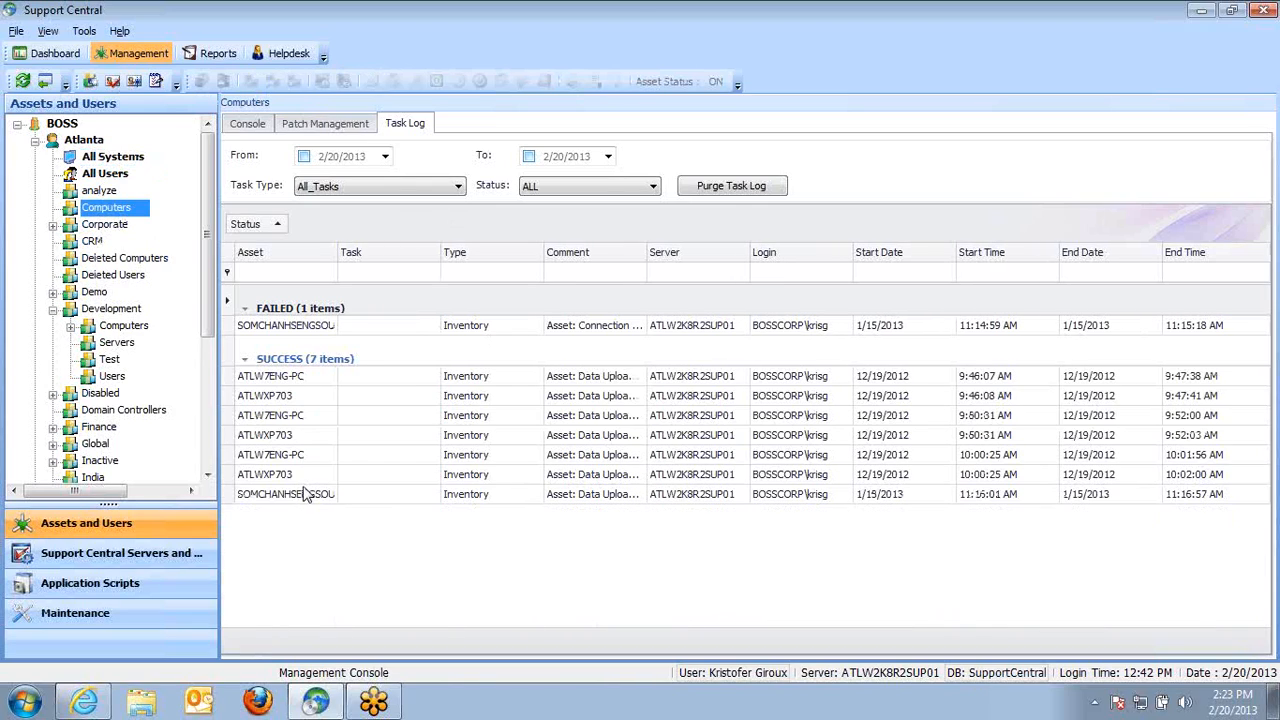
left_click(253, 124)
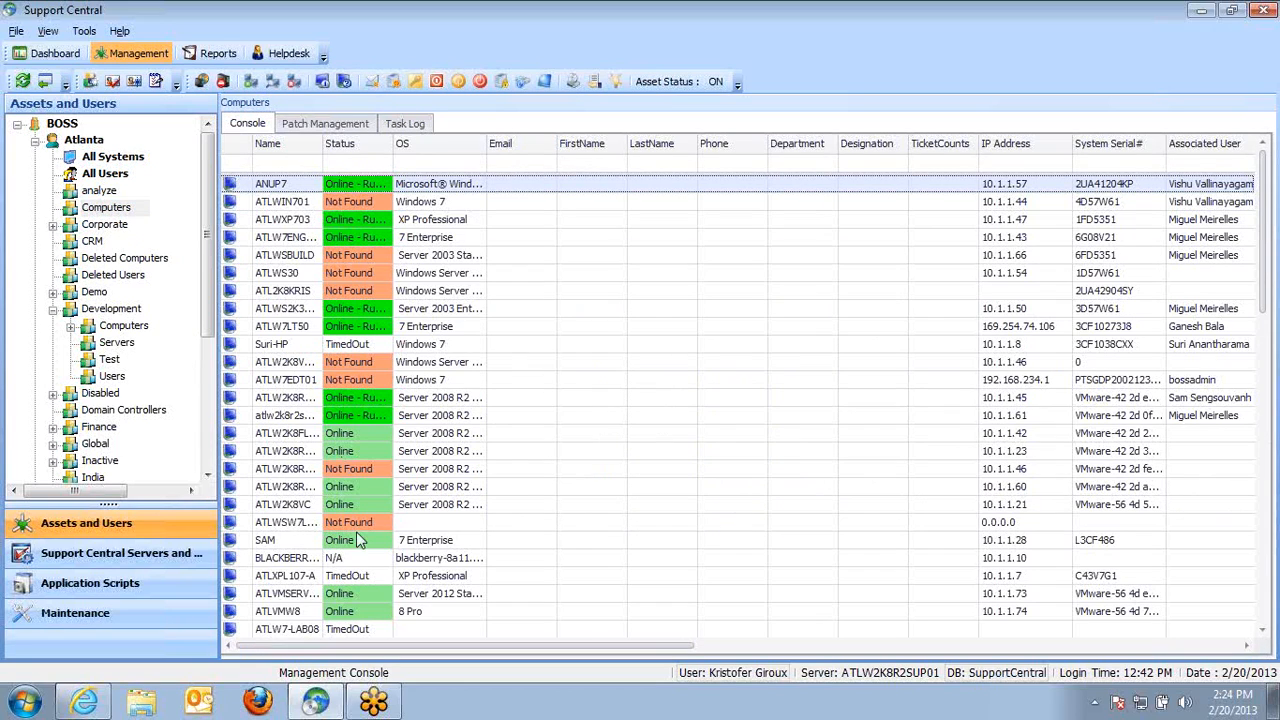
left_click(410, 128)
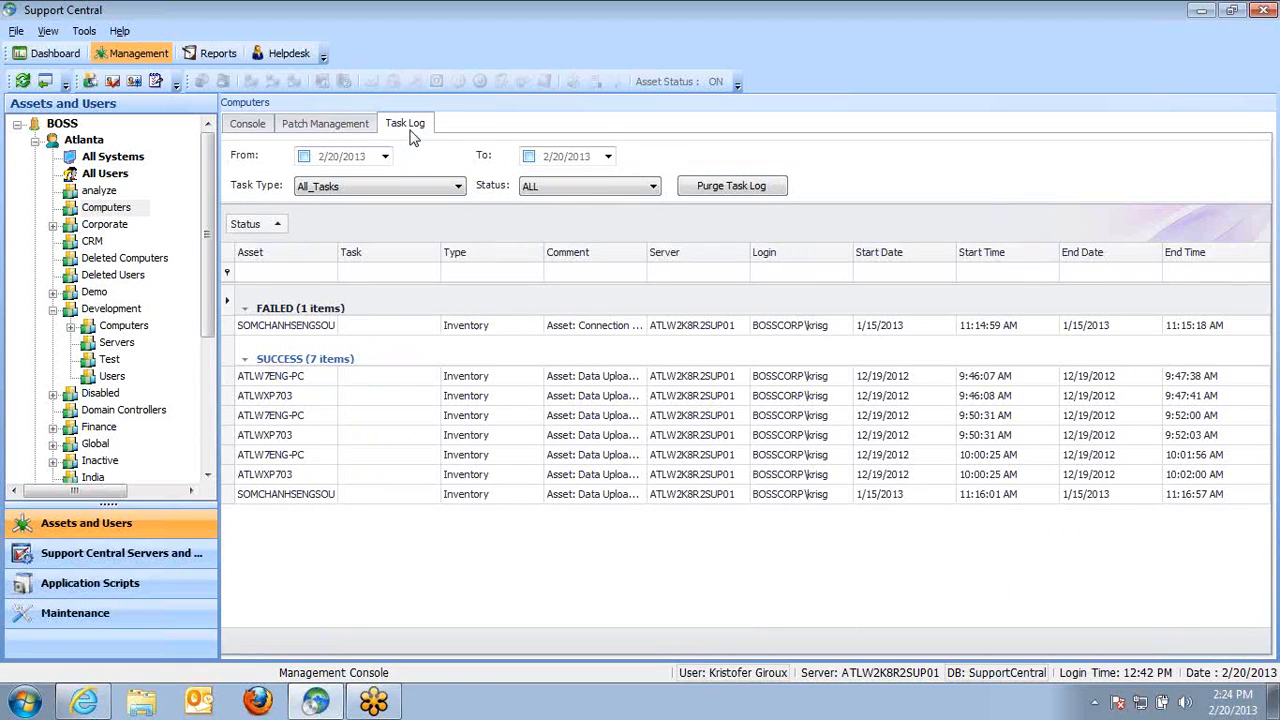
left_click(516, 333)
double_click(516, 333)
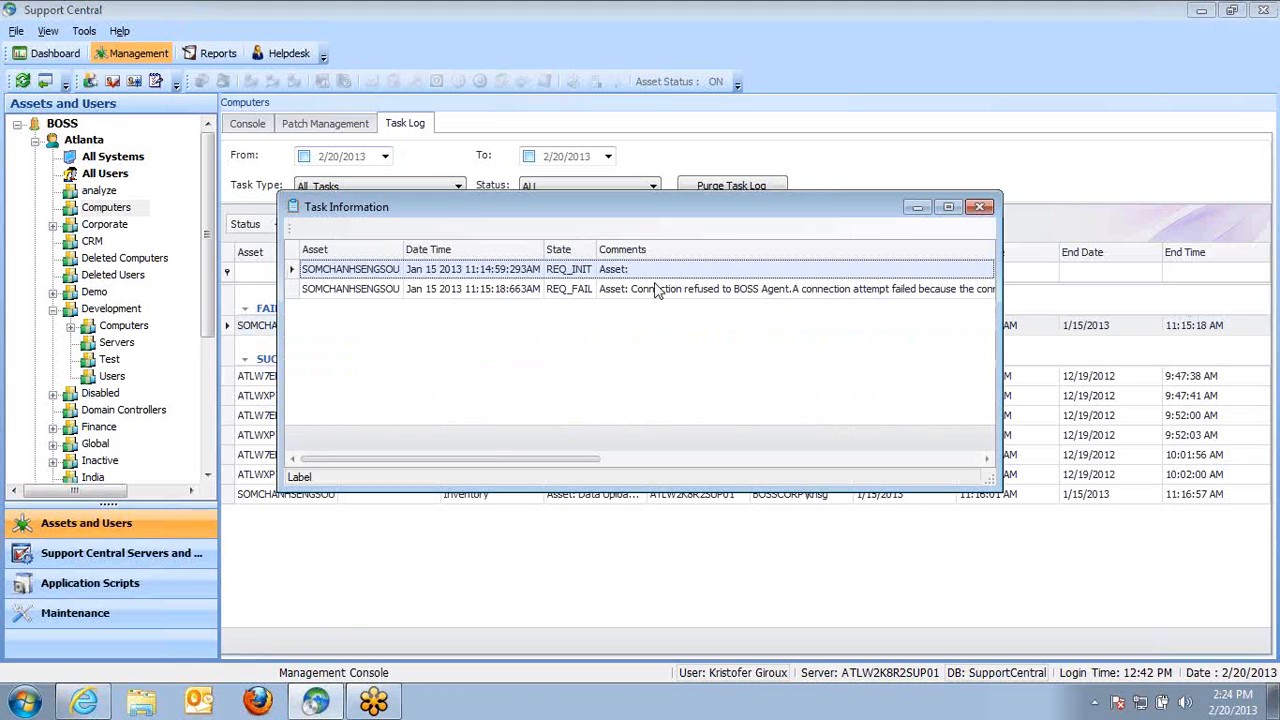
left_click_drag(525, 431, 905, 455)
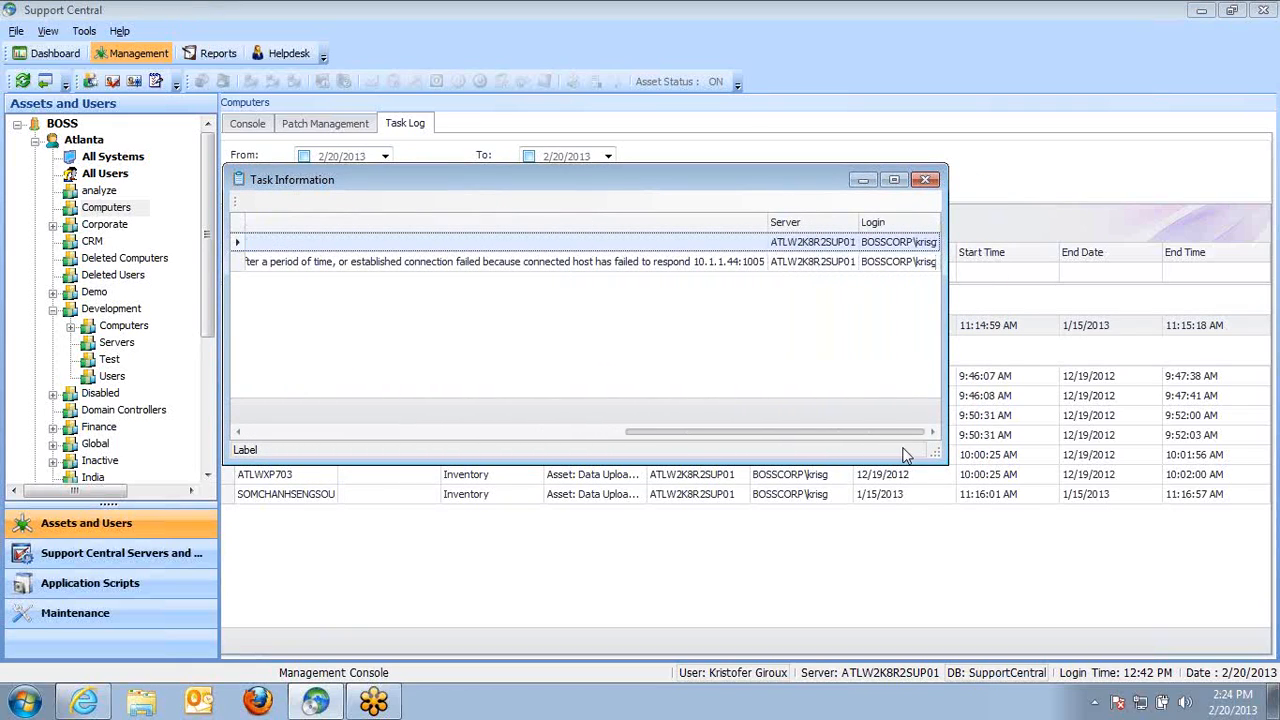
left_click(720, 262)
left_click_drag(675, 438, 929, 451)
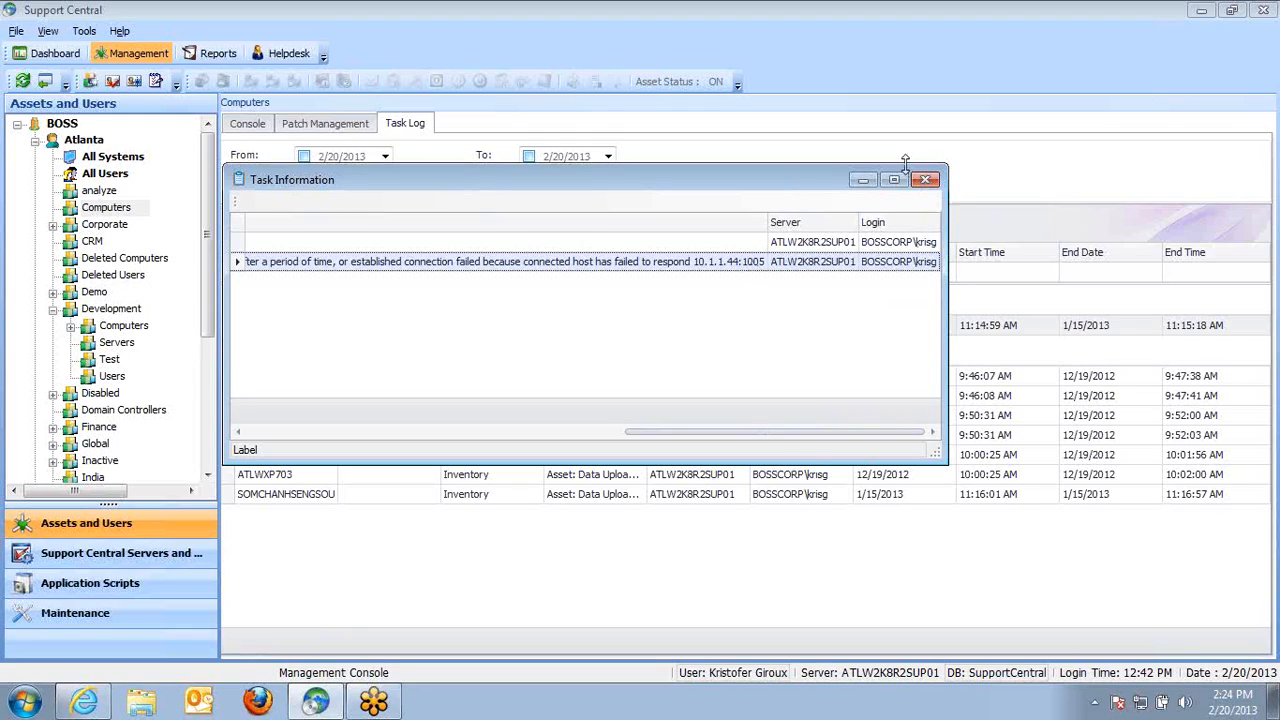
left_click(925, 183)
Open the All Systems task log and inspect the details of an ATLKRISG successful inventory task, then close them
left_click(112, 158)
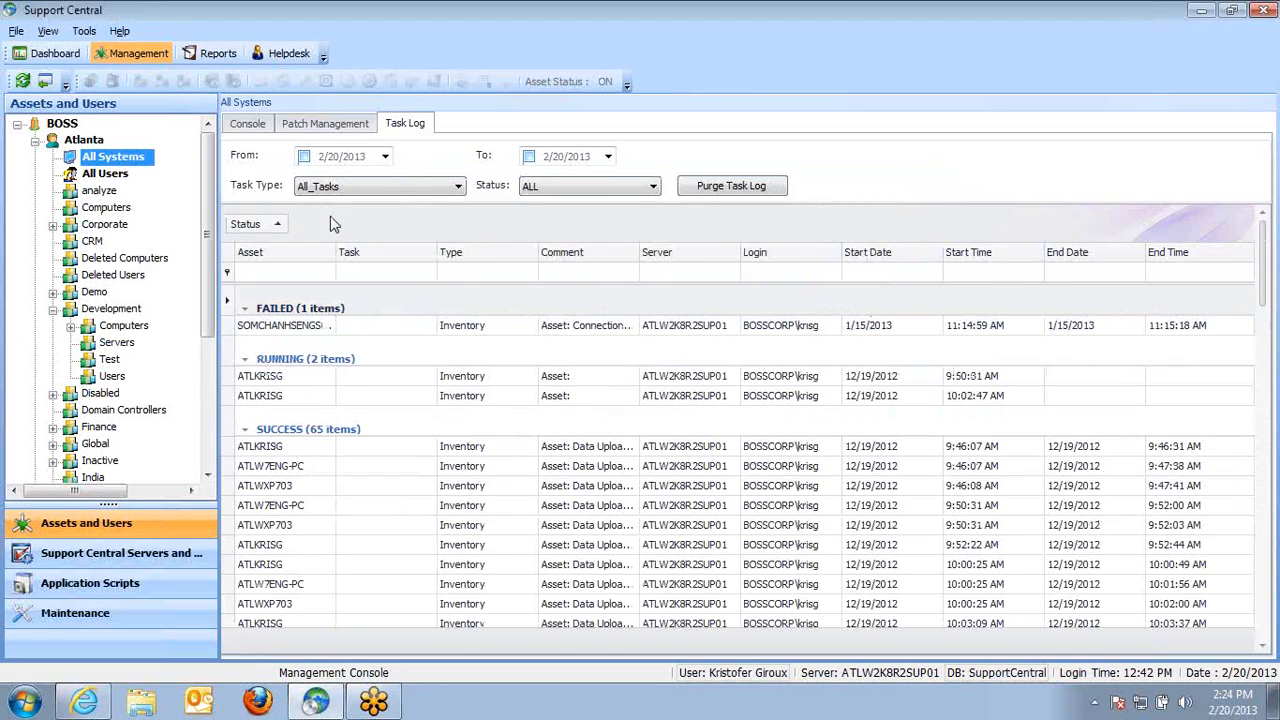
left_click_drag(1262, 276, 214, 182)
double_click(500, 450)
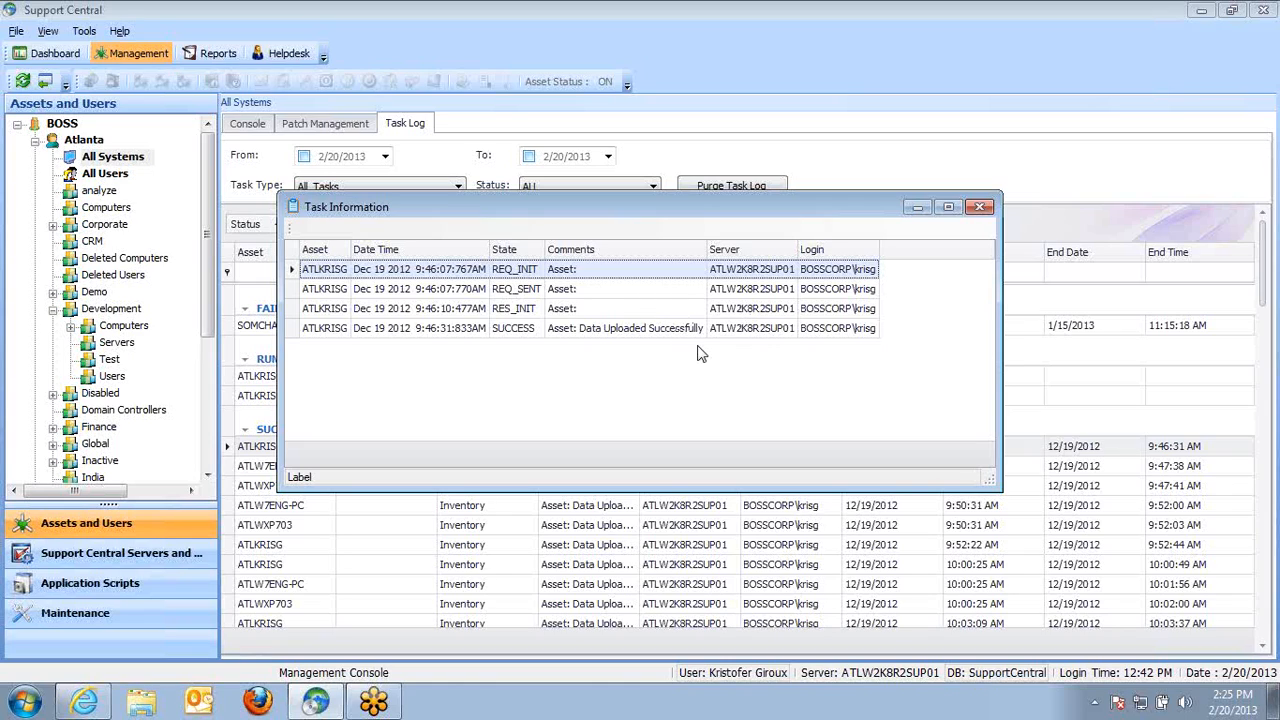
left_click_drag(620, 222, 809, 102)
left_click(733, 170)
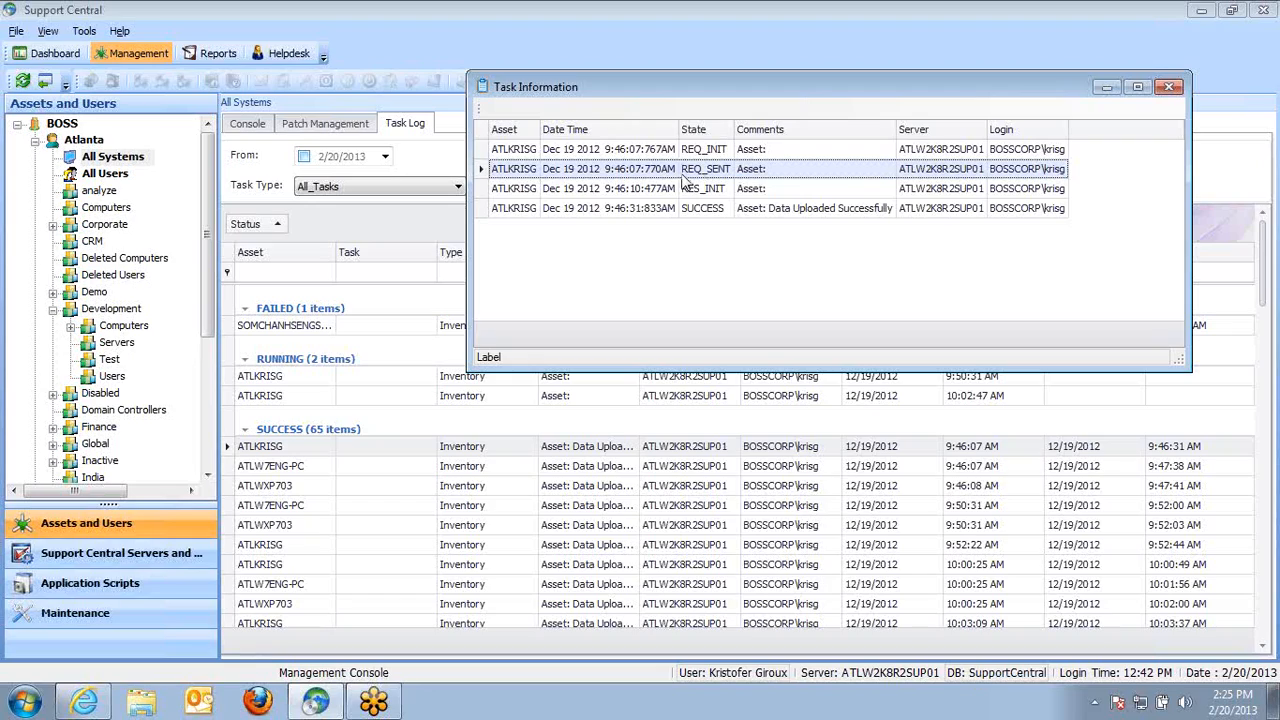
left_click(721, 190)
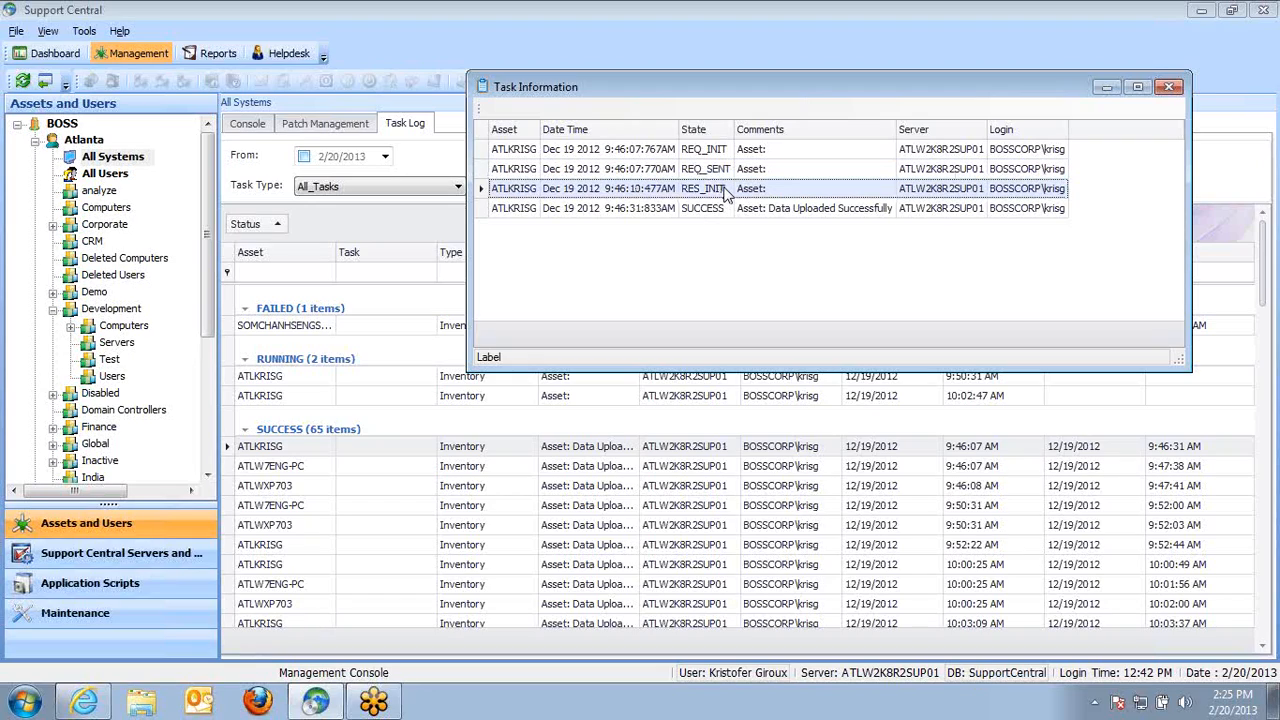
left_click(729, 210)
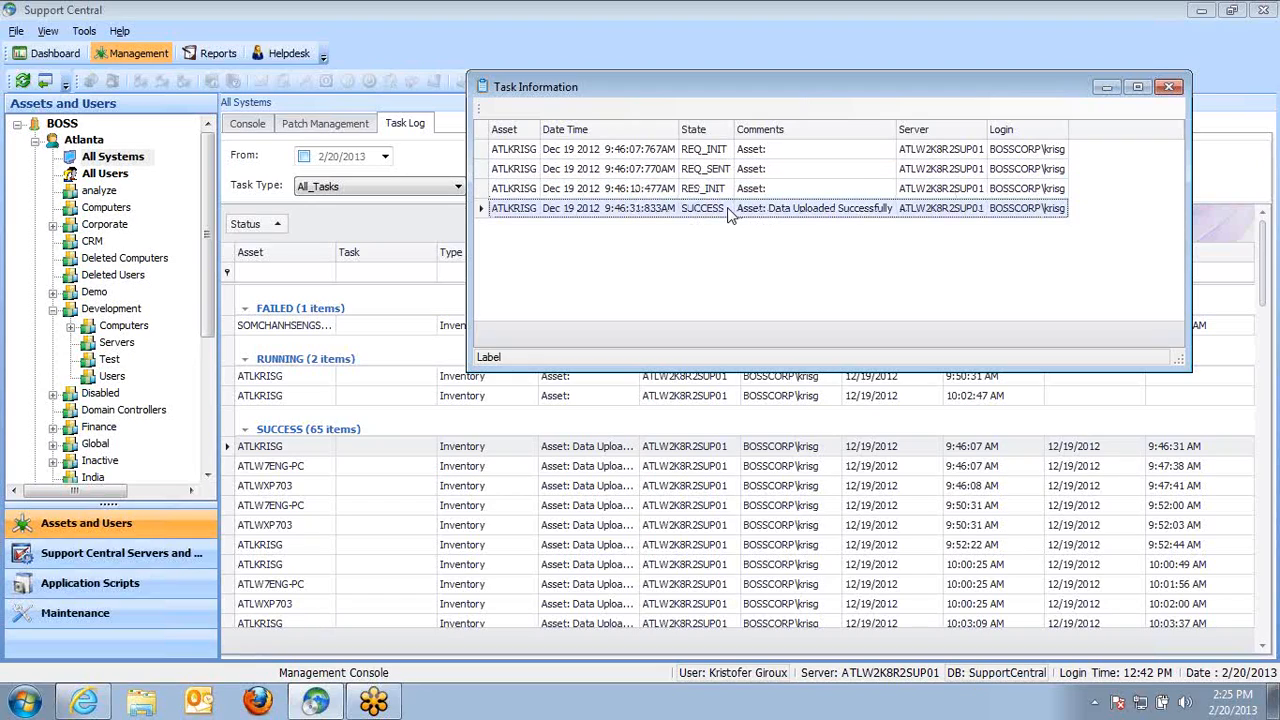
left_click(731, 191)
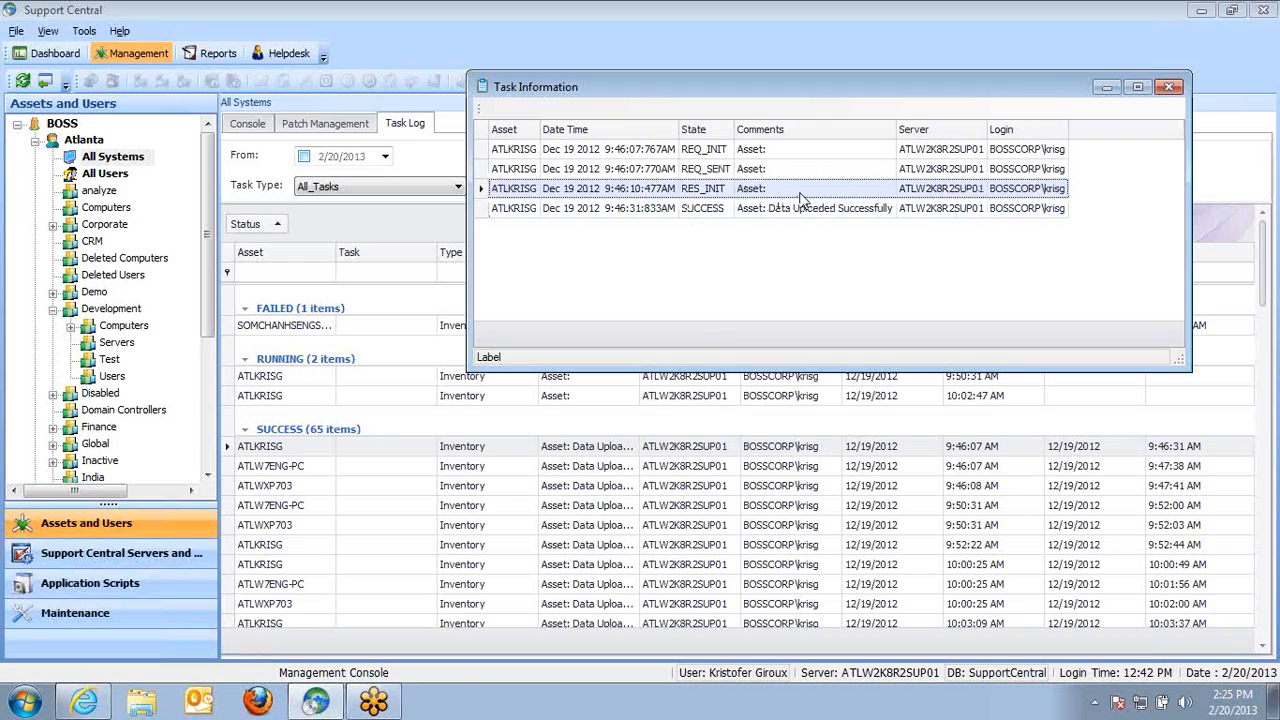
left_click(1168, 88)
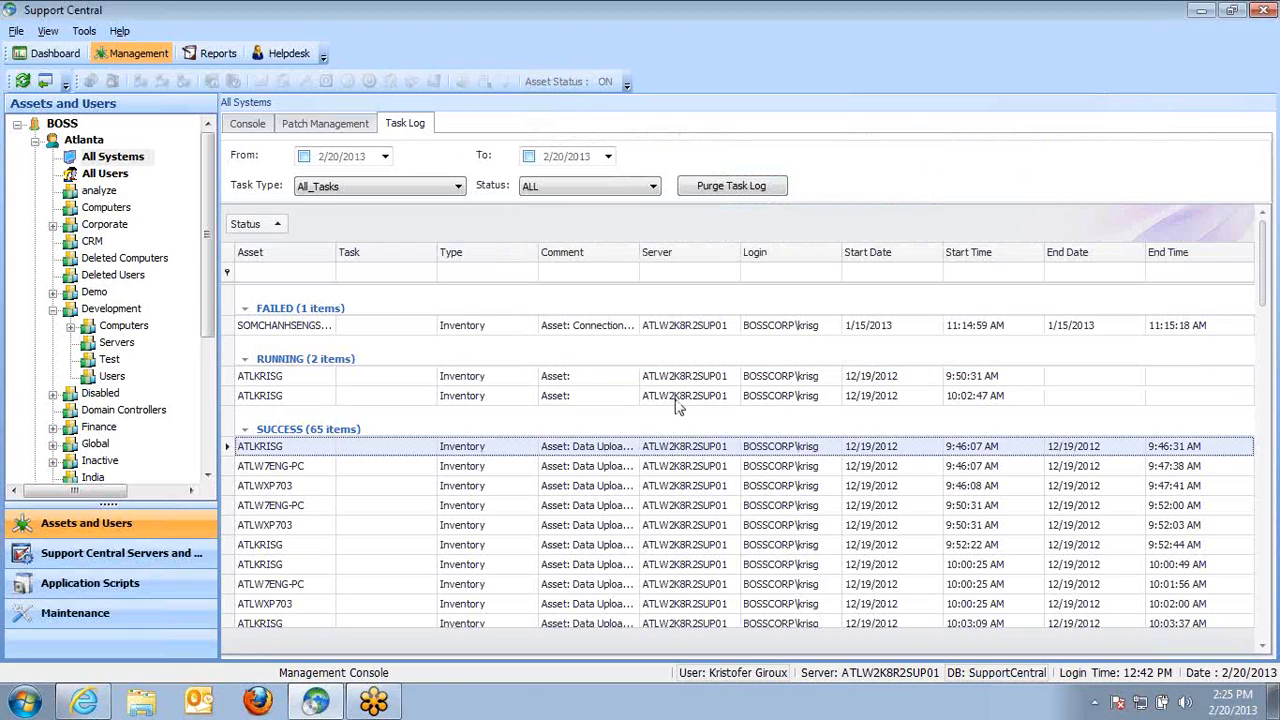
Open Windows Task Manager, show processes from all users, widen the Image Name column, and close it
left_click(250, 125)
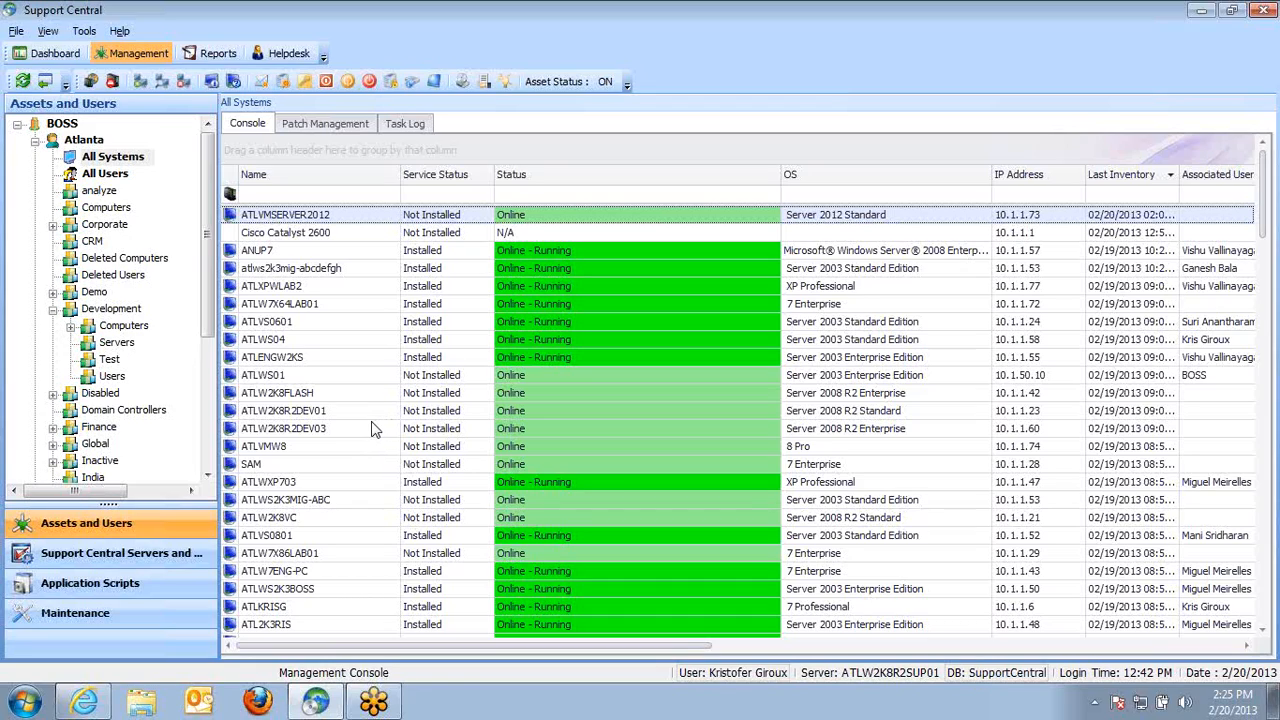
right_click(512, 703)
left_click(576, 632)
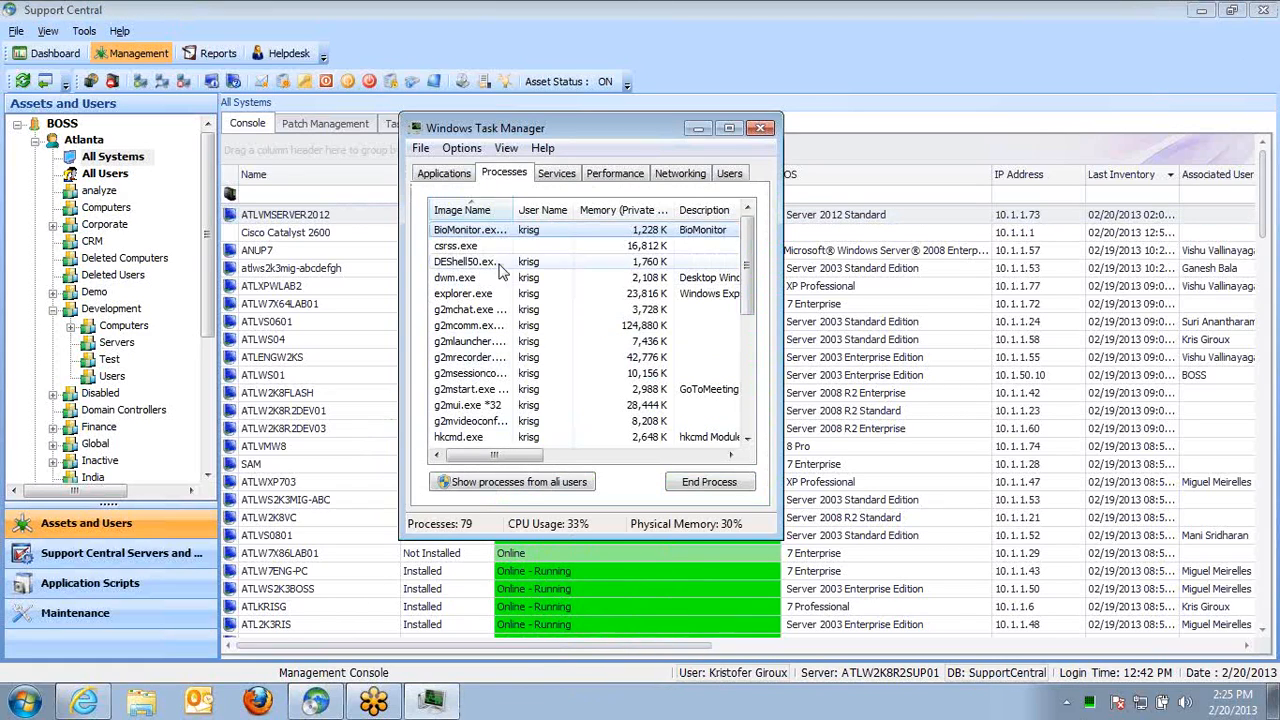
left_click(465, 210)
left_click(513, 483)
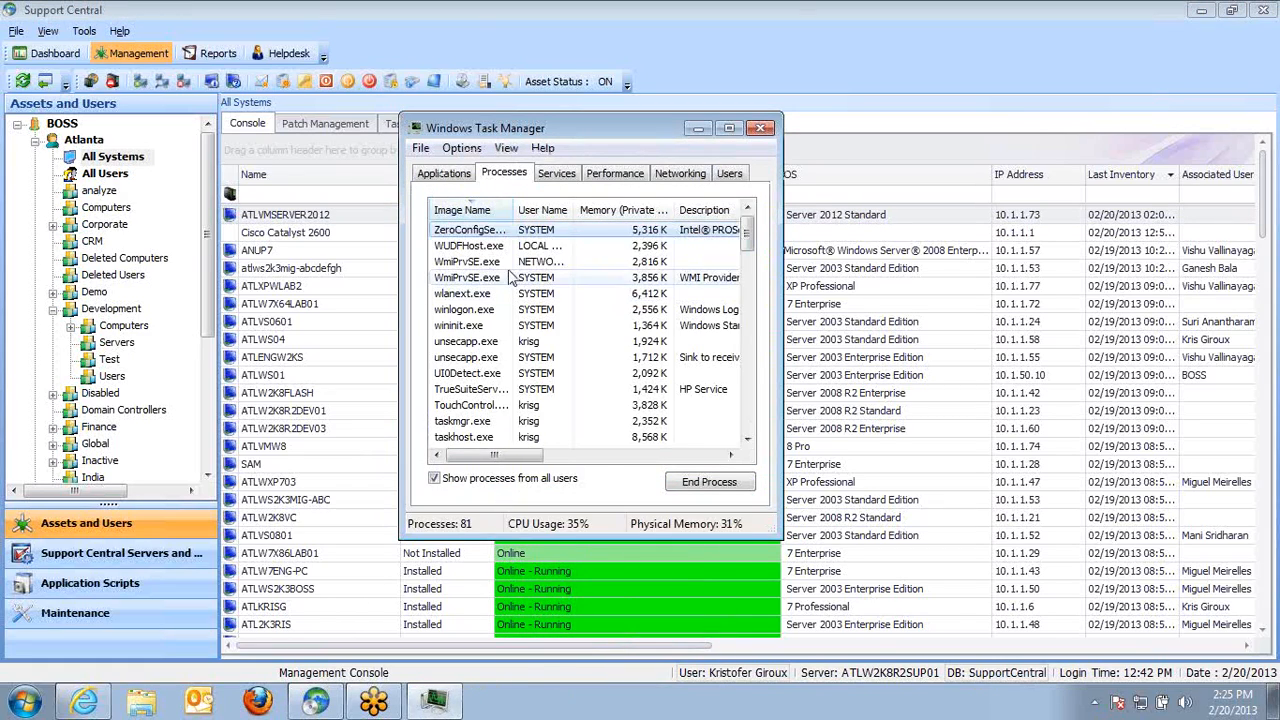
left_click(500, 372)
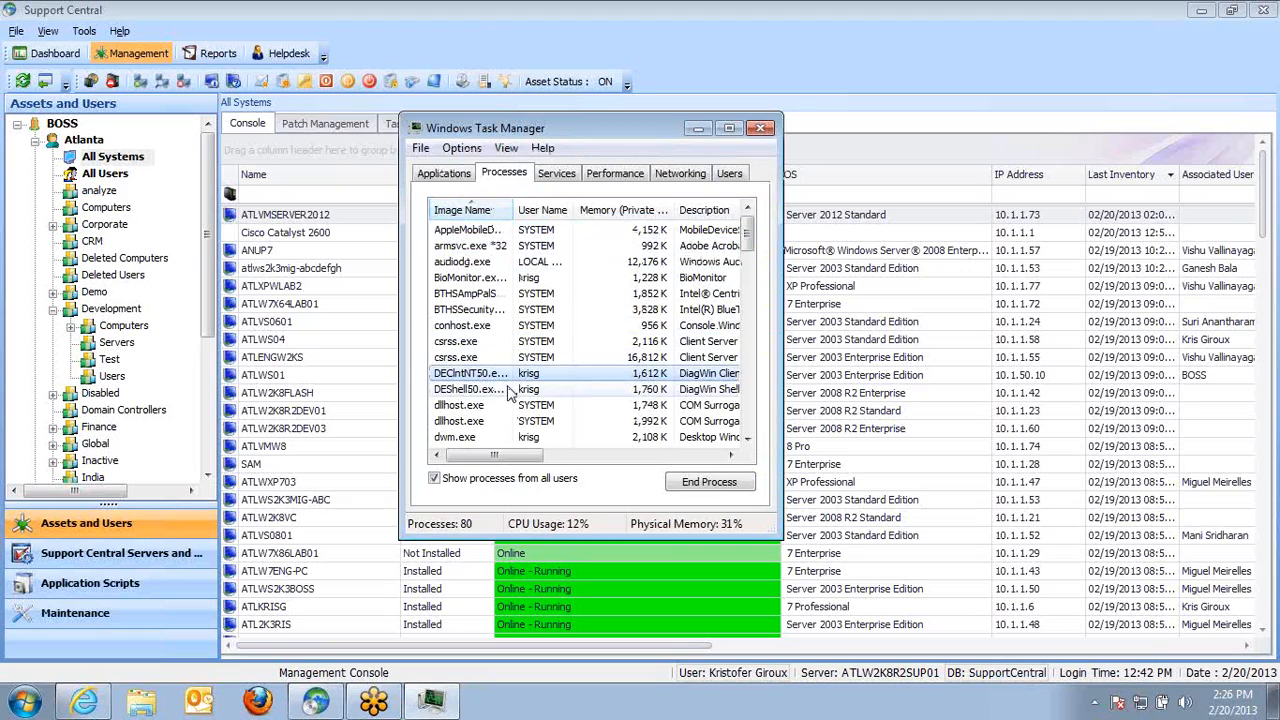
left_click_drag(513, 210, 655, 210)
left_click(518, 390)
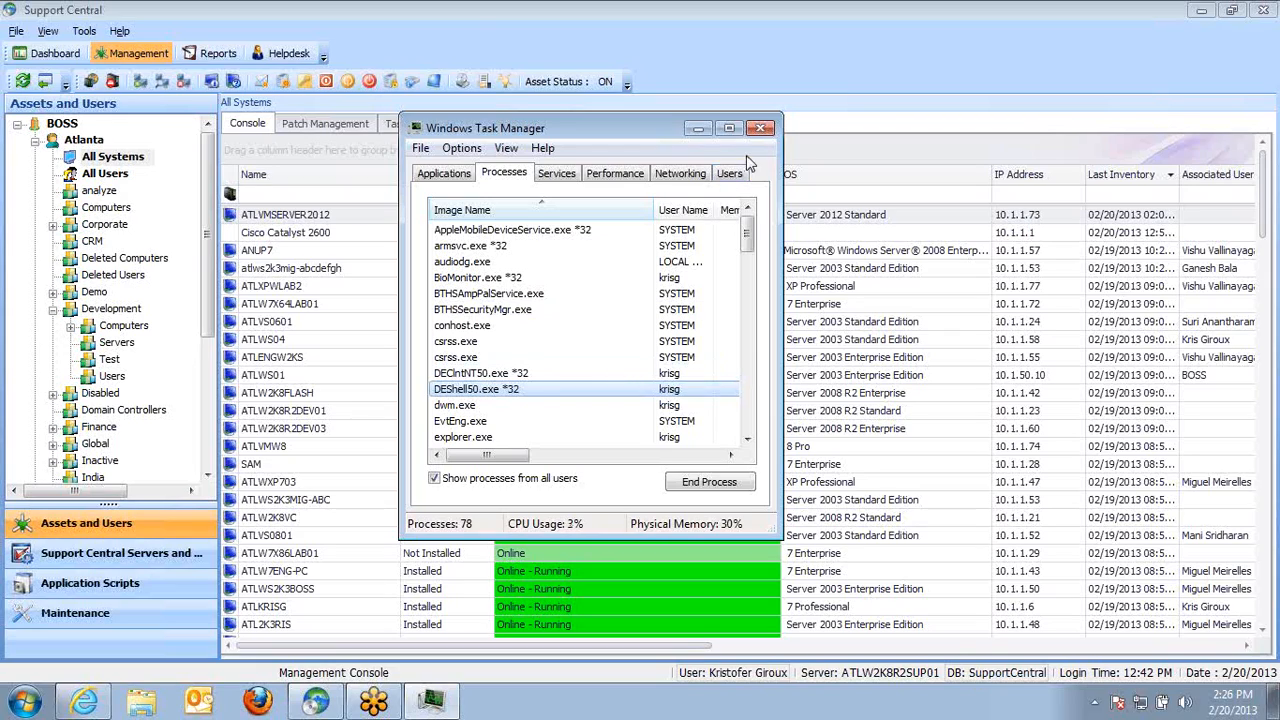
left_click(761, 128)
Start deploying a package to atlws2k3mig-abcdefgh, add the HTTP Link application, review its install options, and cancel both dialogs
left_click(325, 270)
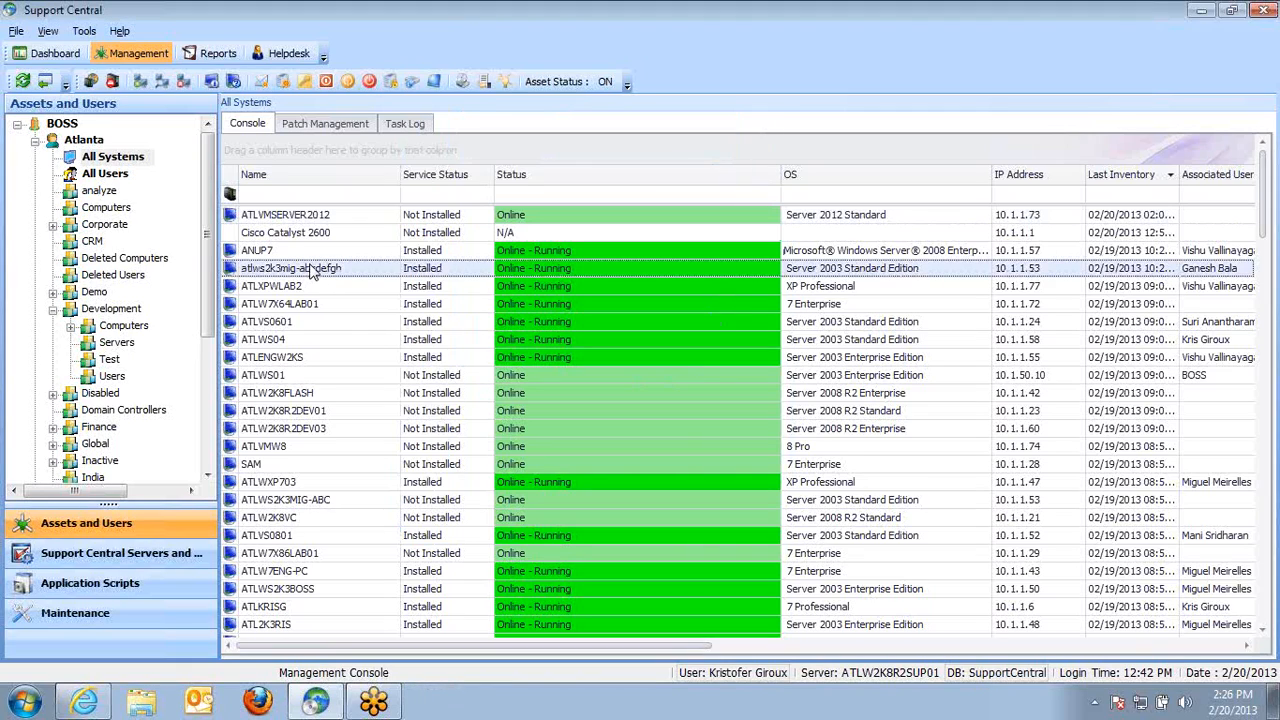
right_click(313, 267)
mouse_move(400, 321)
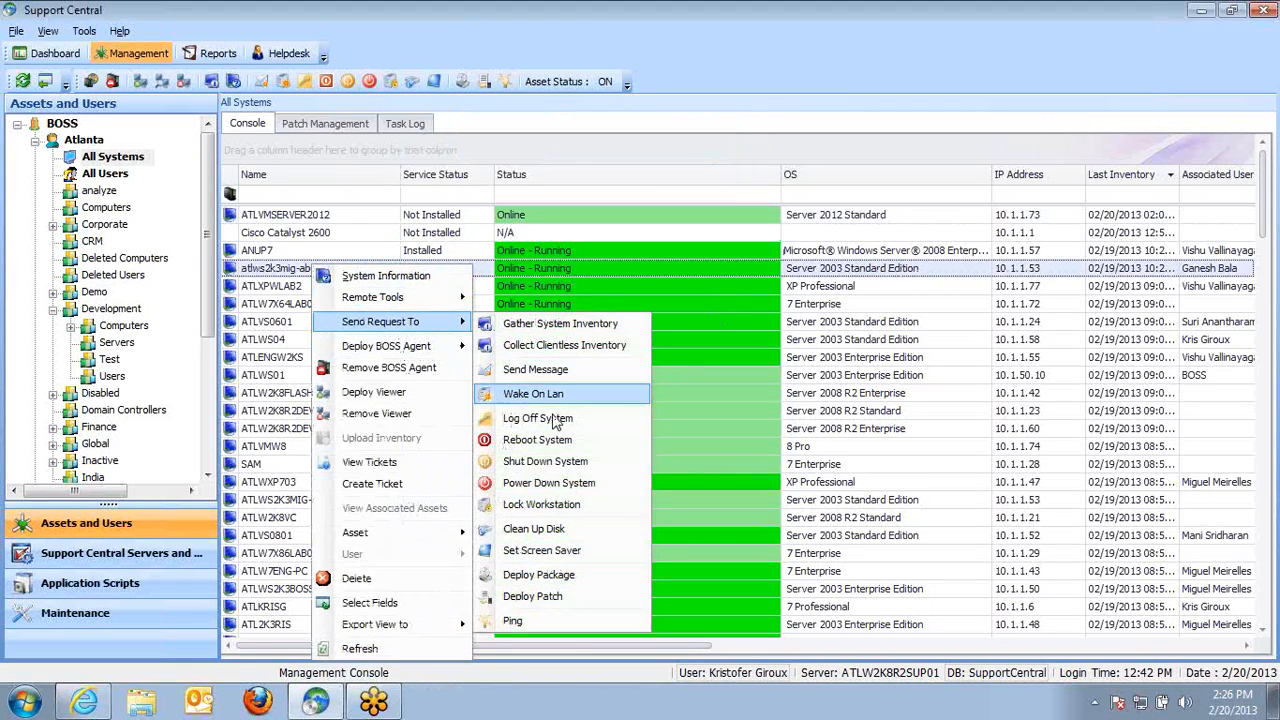
left_click(575, 580)
left_click(565, 296)
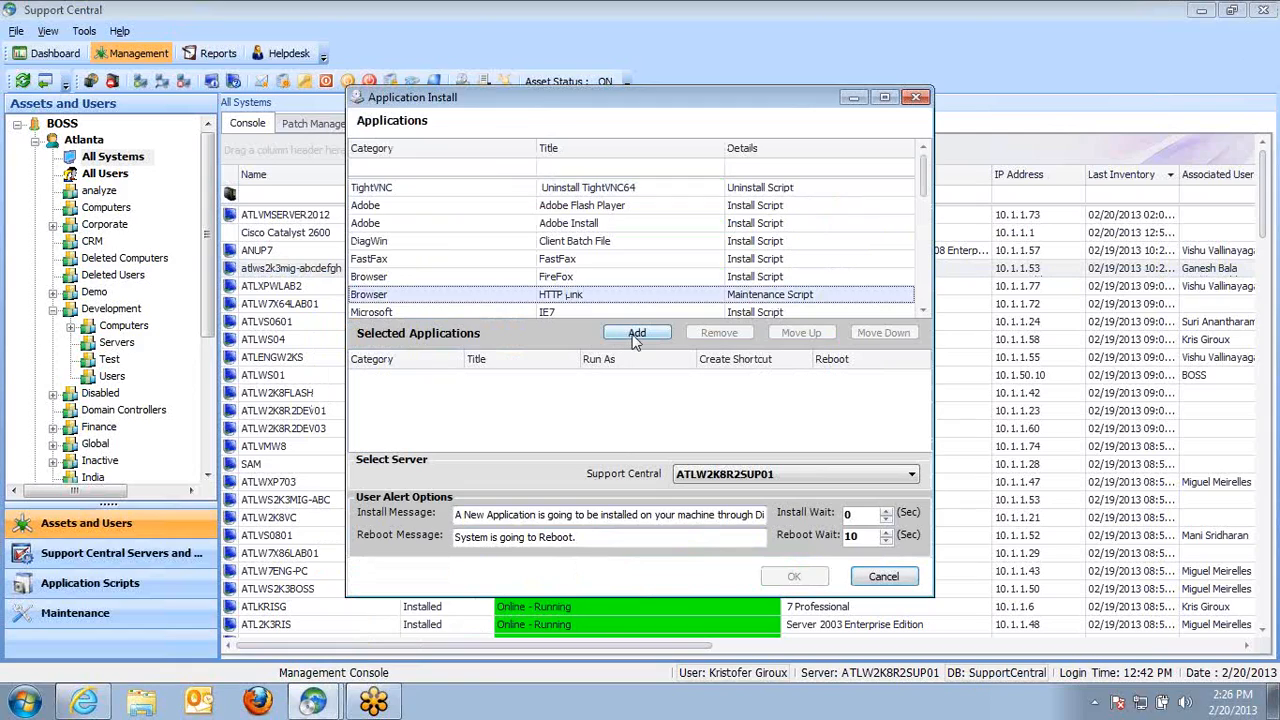
left_click(637, 332)
left_click(494, 295)
left_click(723, 300)
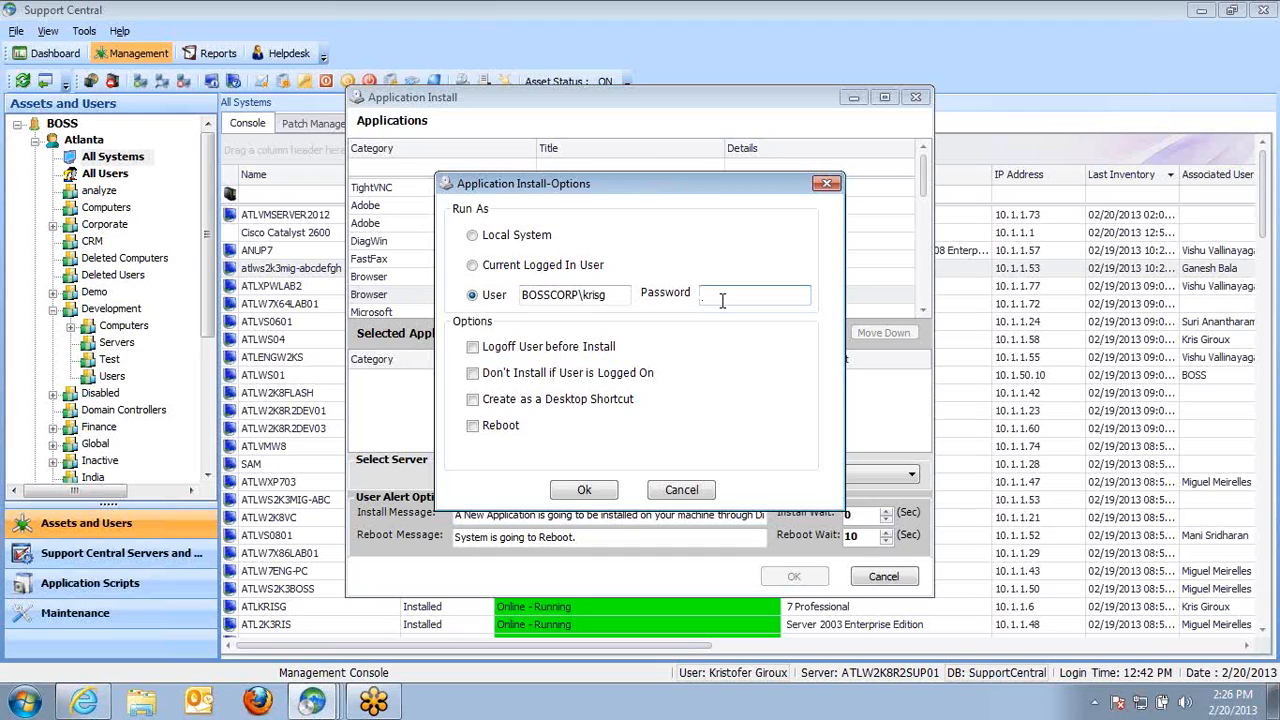
left_click(683, 490)
left_click(883, 576)
Minimize the open windows, launch the Support Central-3.7.0 desktop shortcut, and cancel its login dialog
left_click(1201, 10)
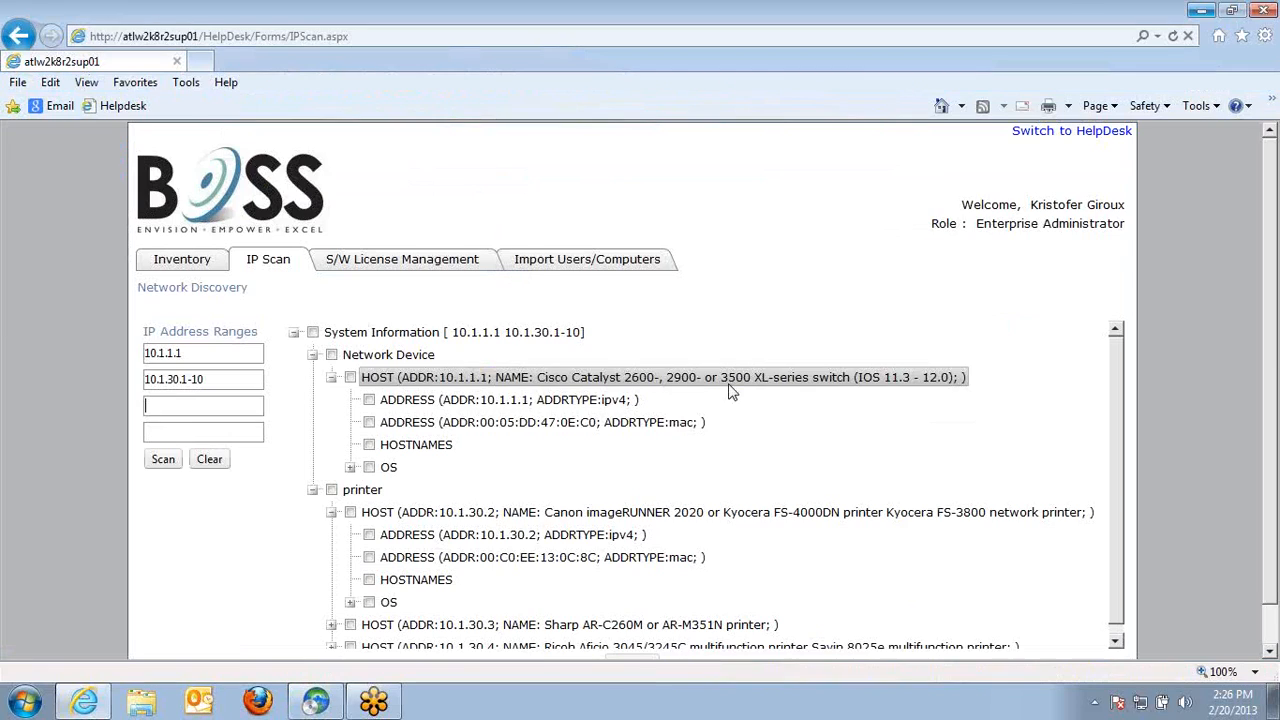
left_click(1203, 10)
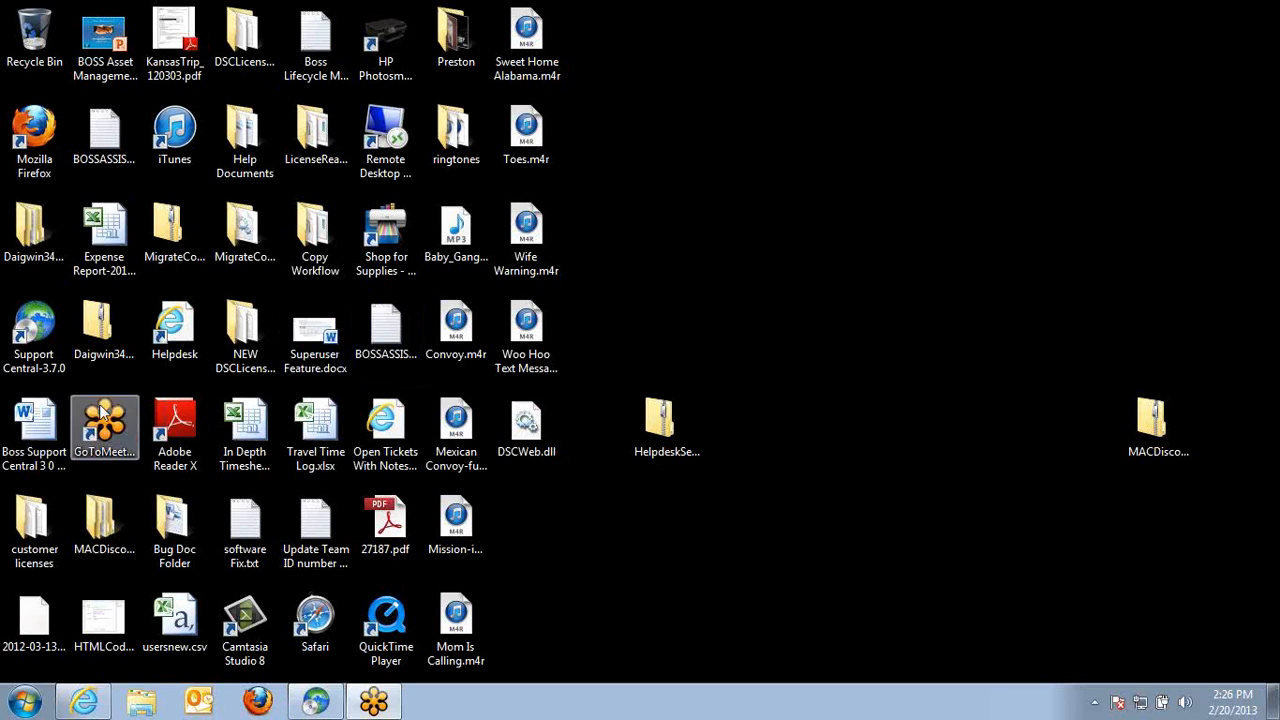
double_click(29, 343)
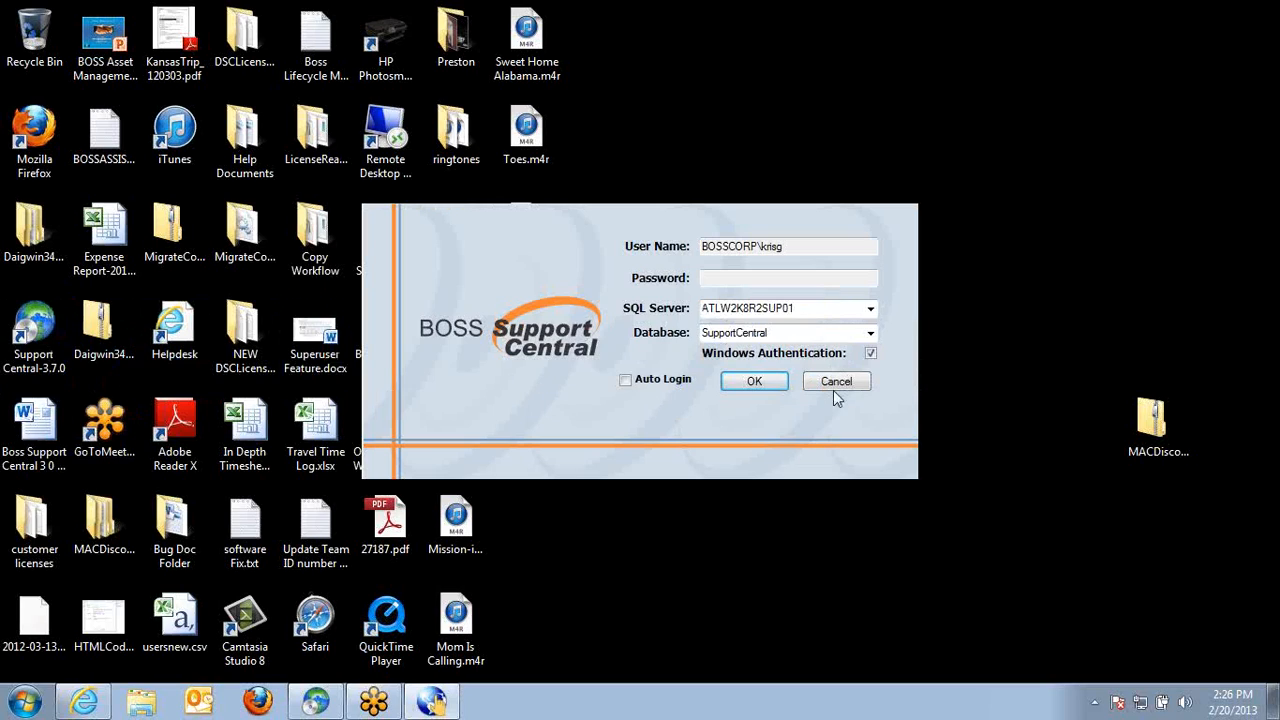
left_click(835, 386)
Change an advanced setting in the Support Central-3.7.0 shortcut's properties and save it, granting administrator permission
right_click(38, 312)
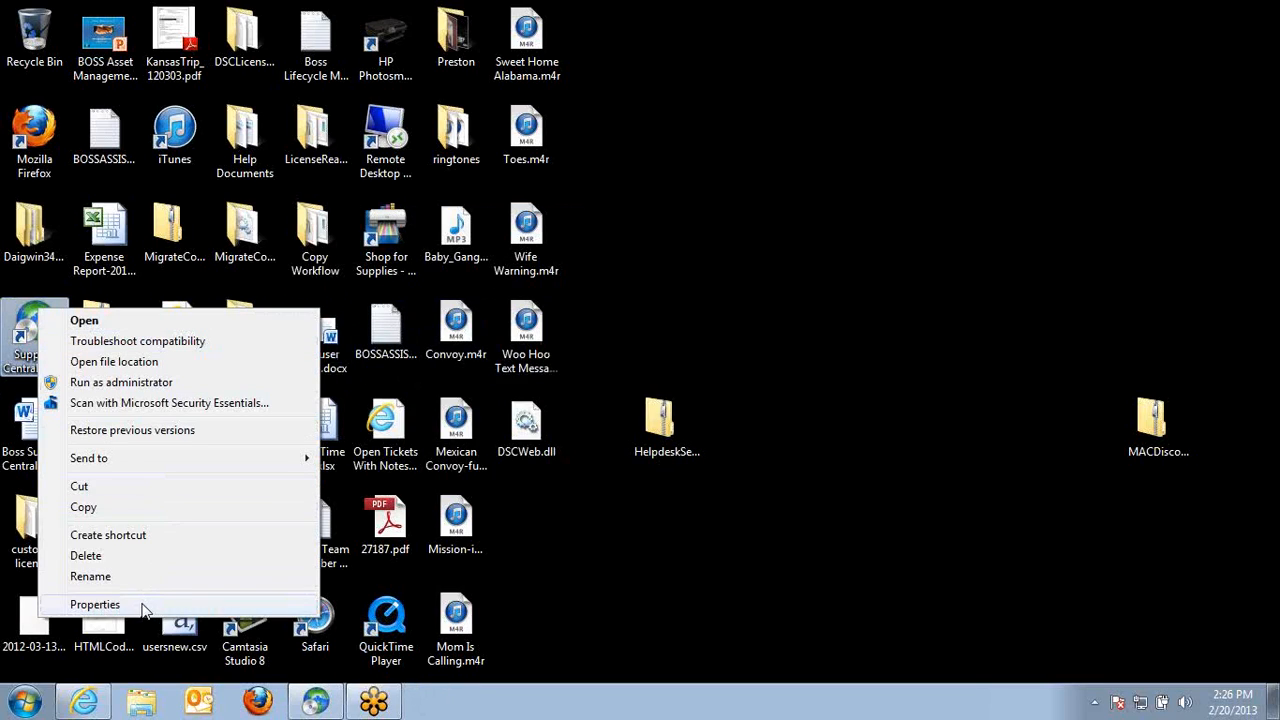
left_click(143, 606)
left_click(316, 524)
left_click(92, 320)
left_click(297, 476)
left_click(208, 656)
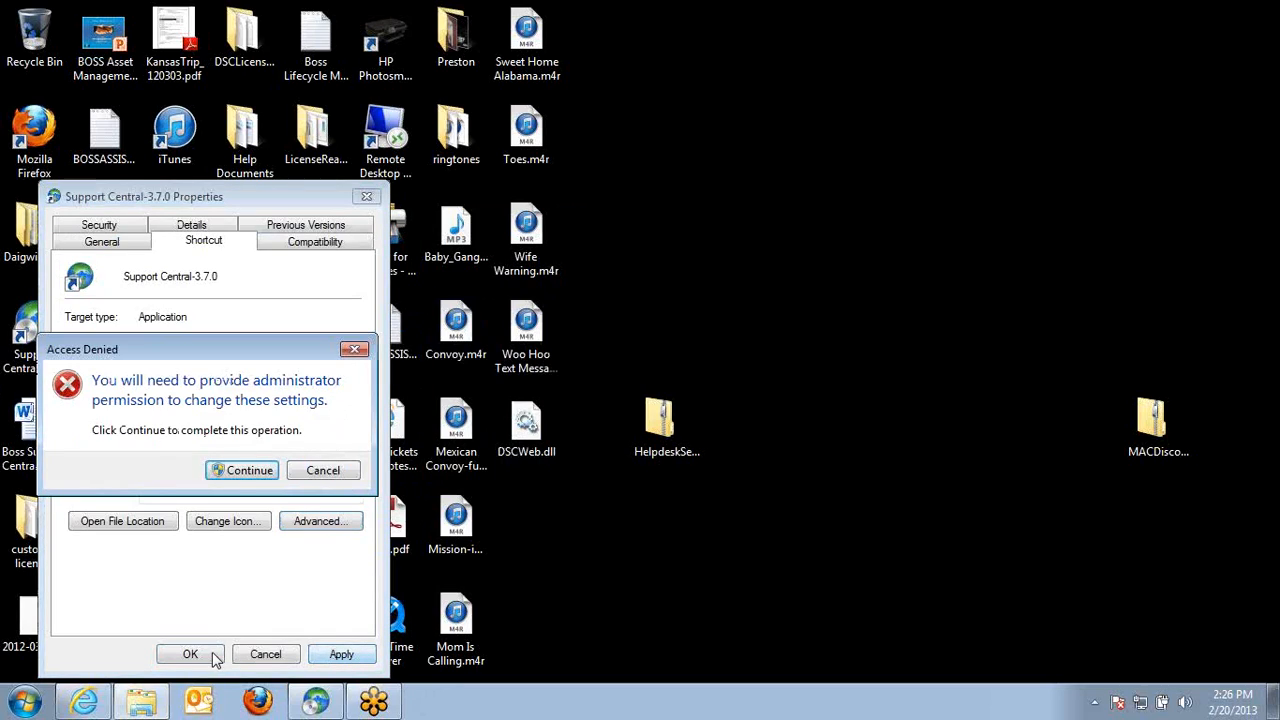
left_click(241, 474)
left_click(214, 648)
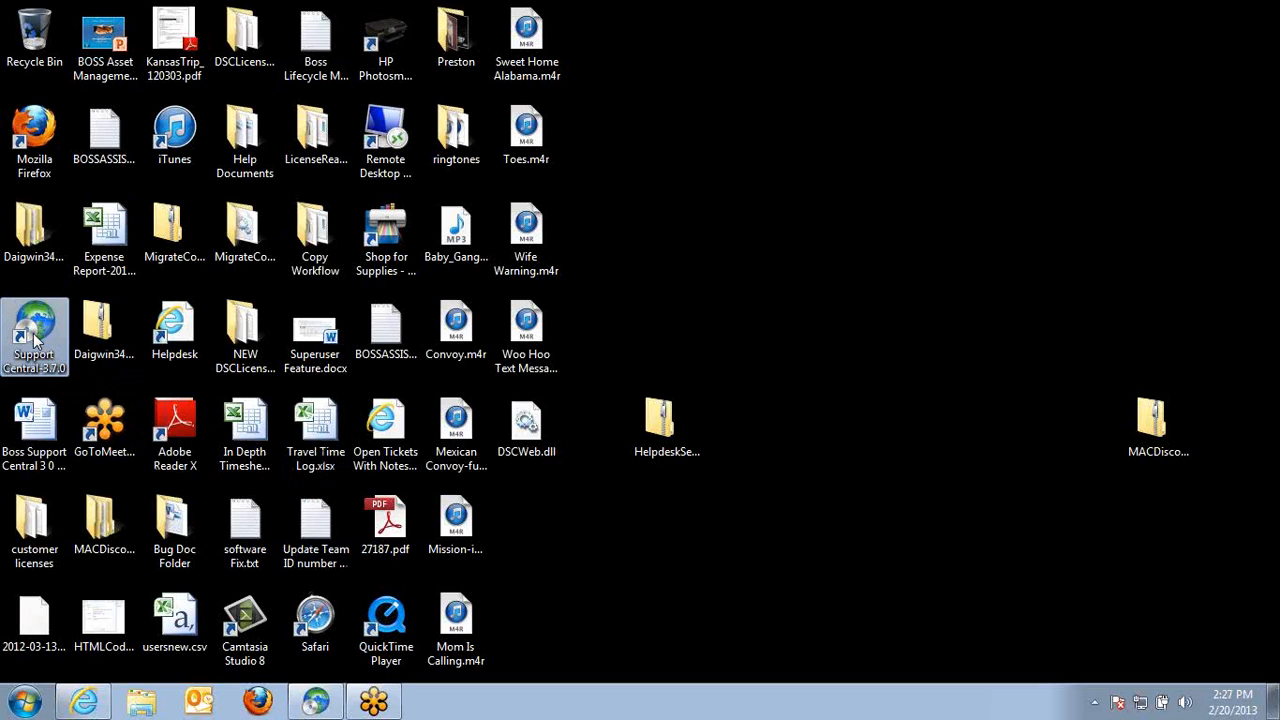
Return to Support Central and open the Development organizational unit
left_click(331, 704)
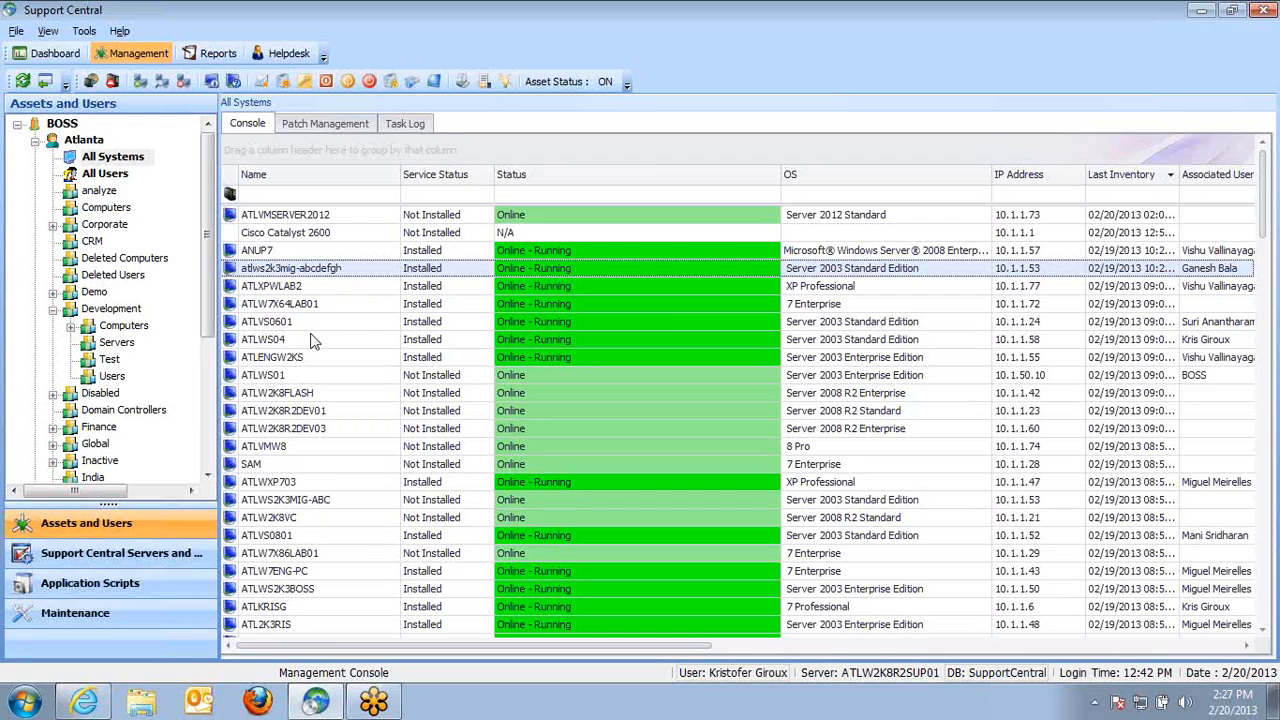
left_click(66, 310)
left_click(54, 311)
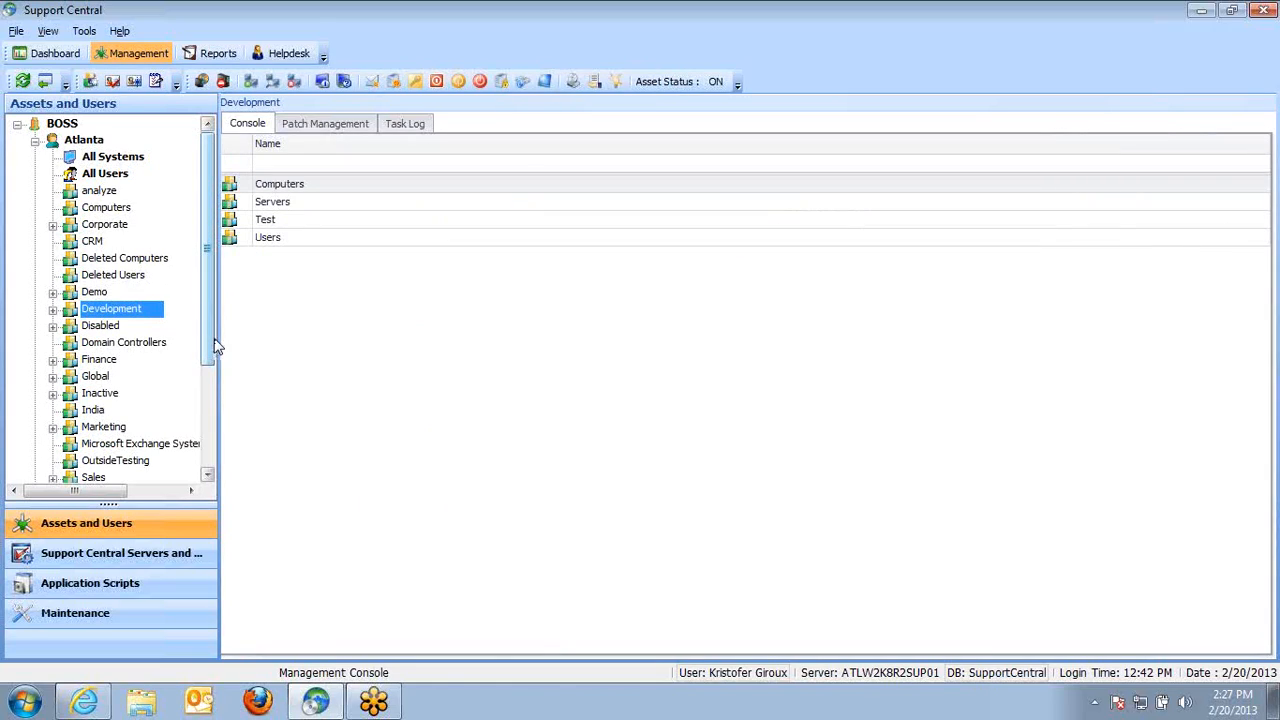
Switch between the Deleted Computers and Deleted Users units, selecting all deleted users to view their user options
left_click(150, 260)
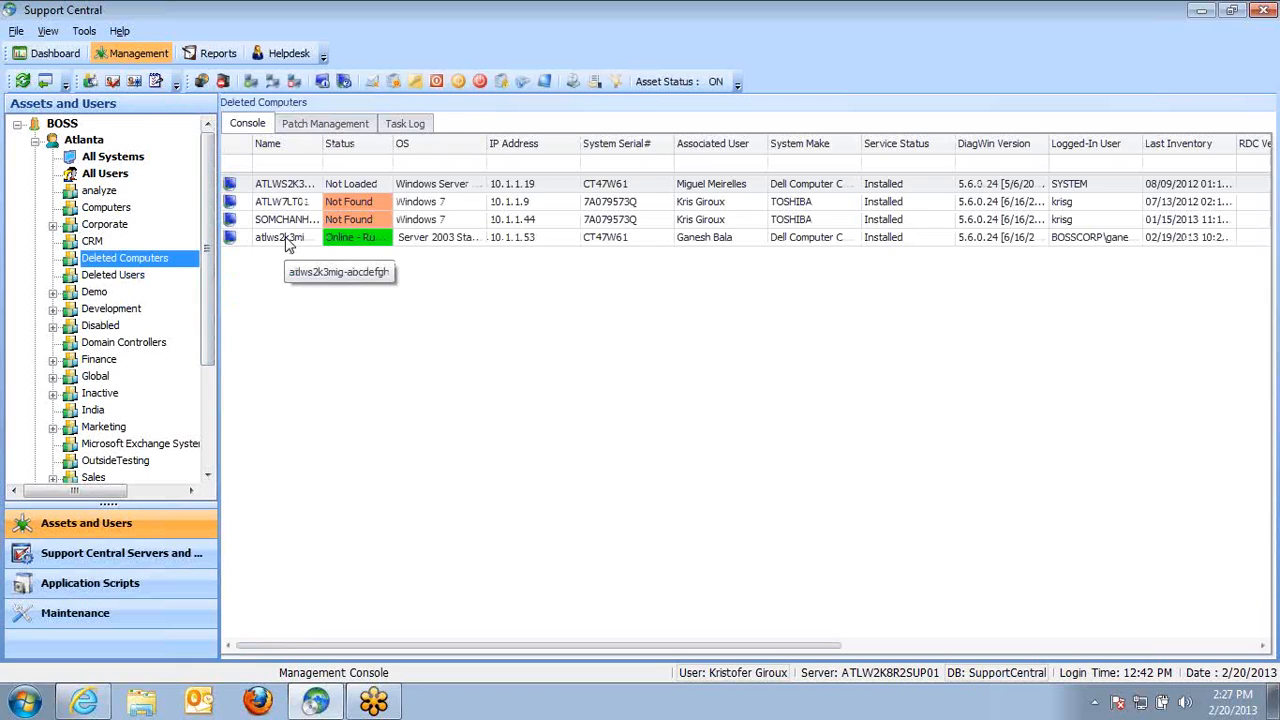
left_click(115, 275)
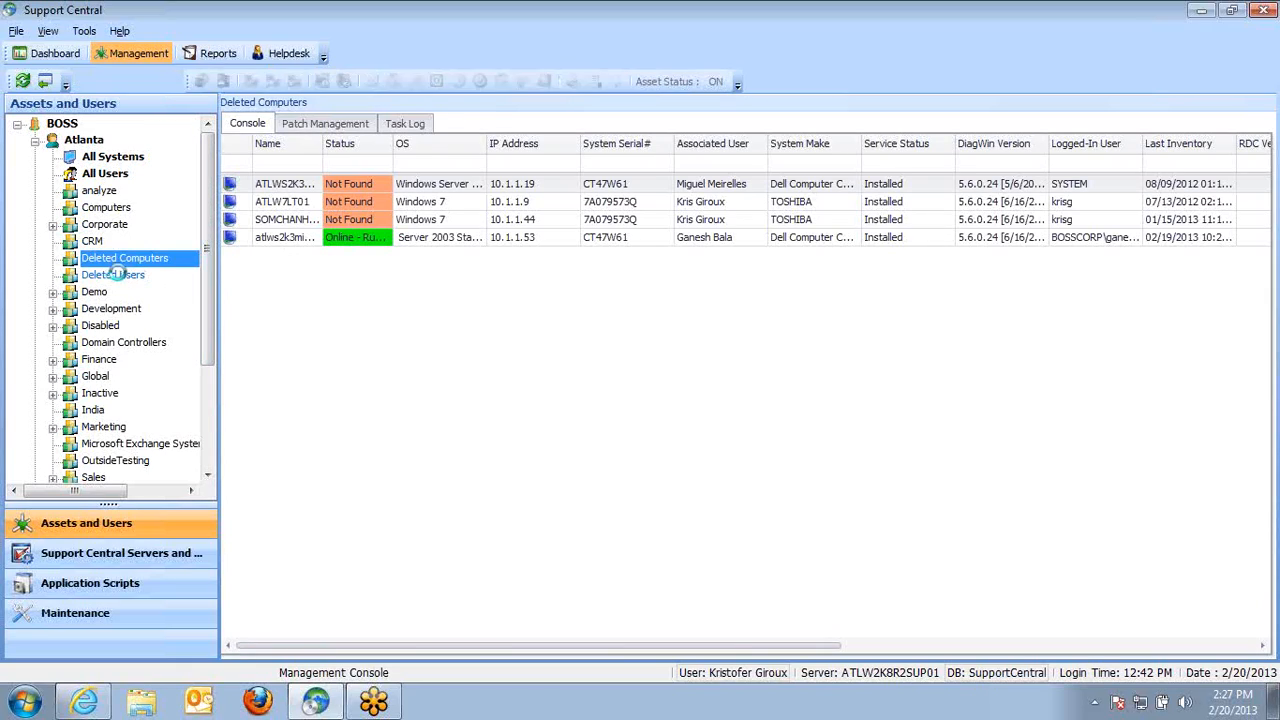
left_click(148, 259)
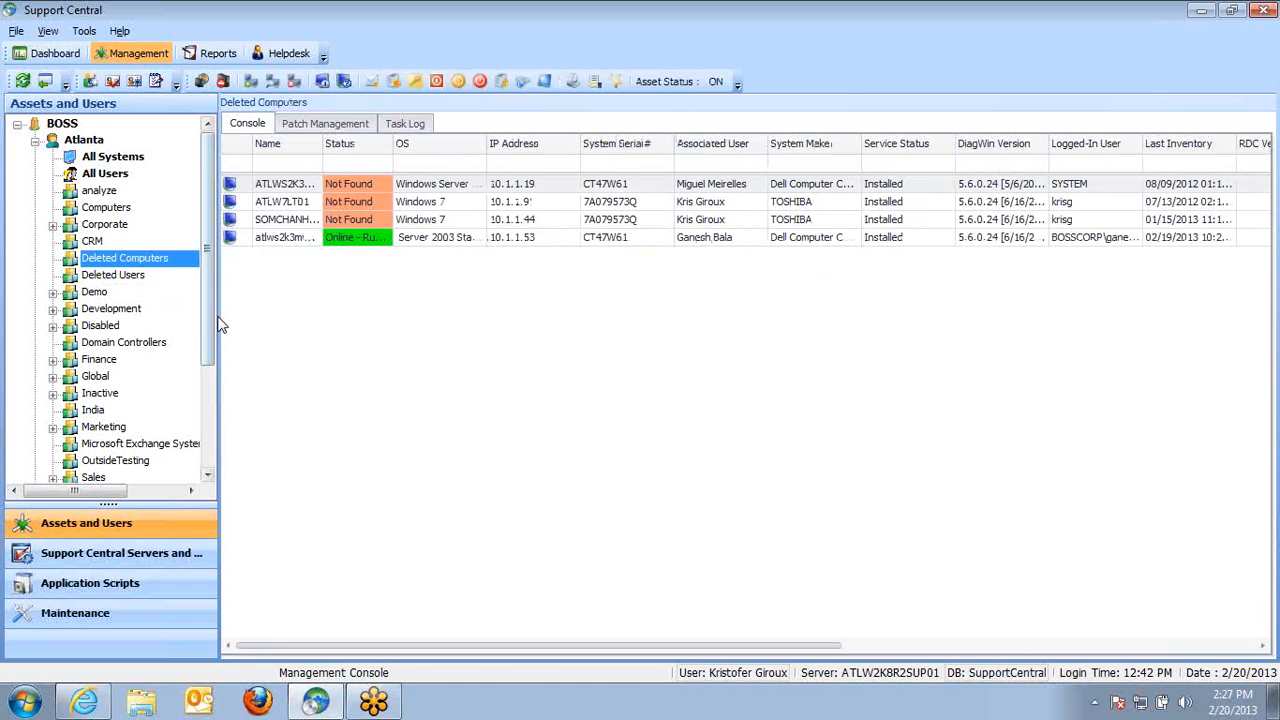
left_click(134, 280)
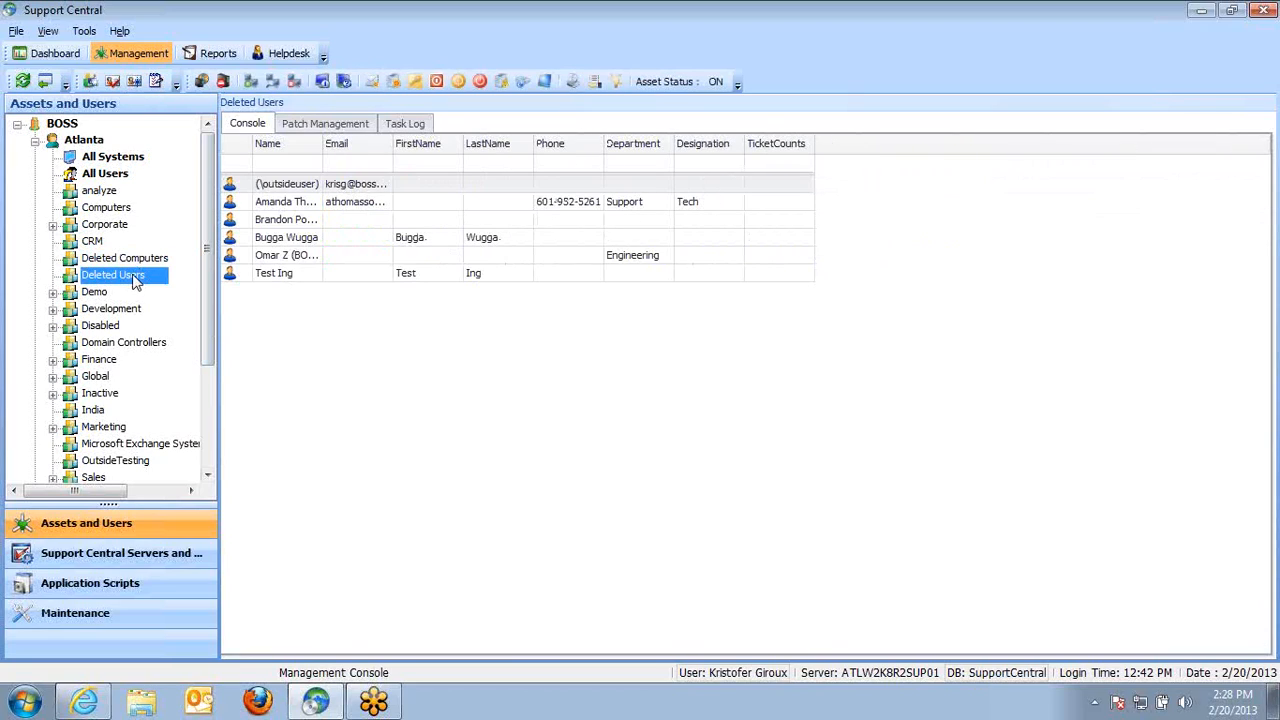
left_click(294, 257)
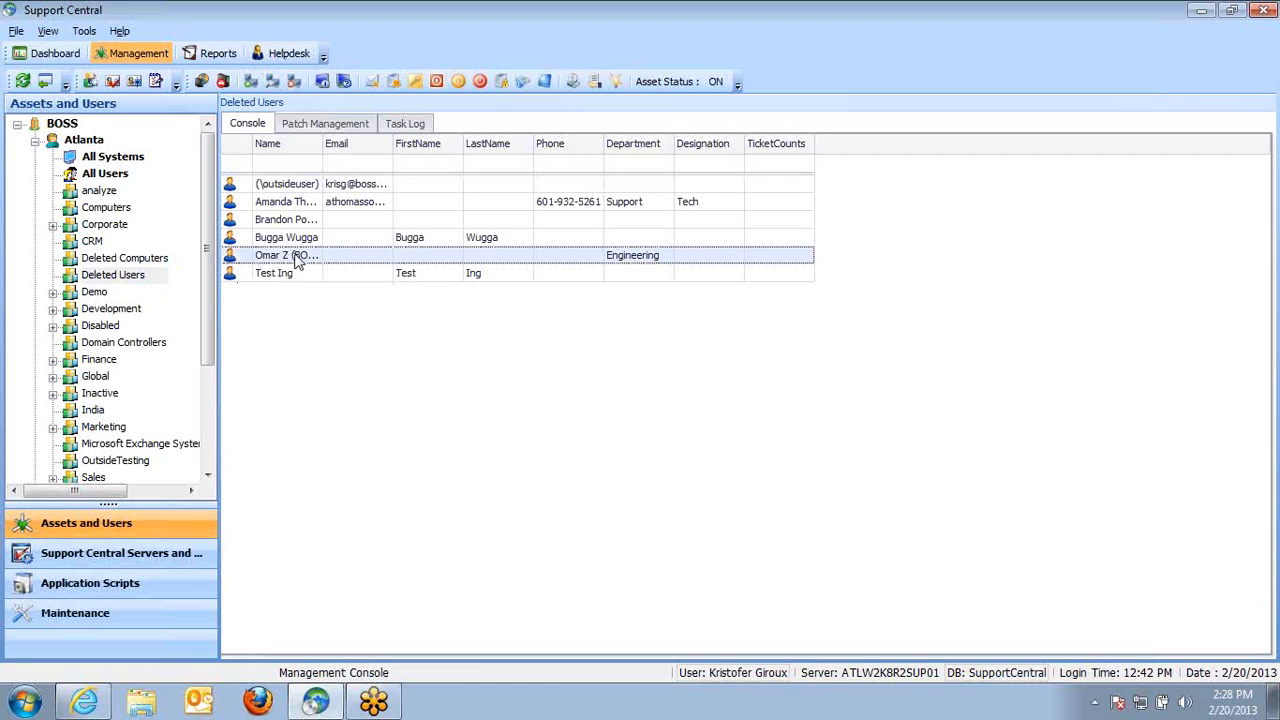
key("ctrl+a")
right_click(294, 257)
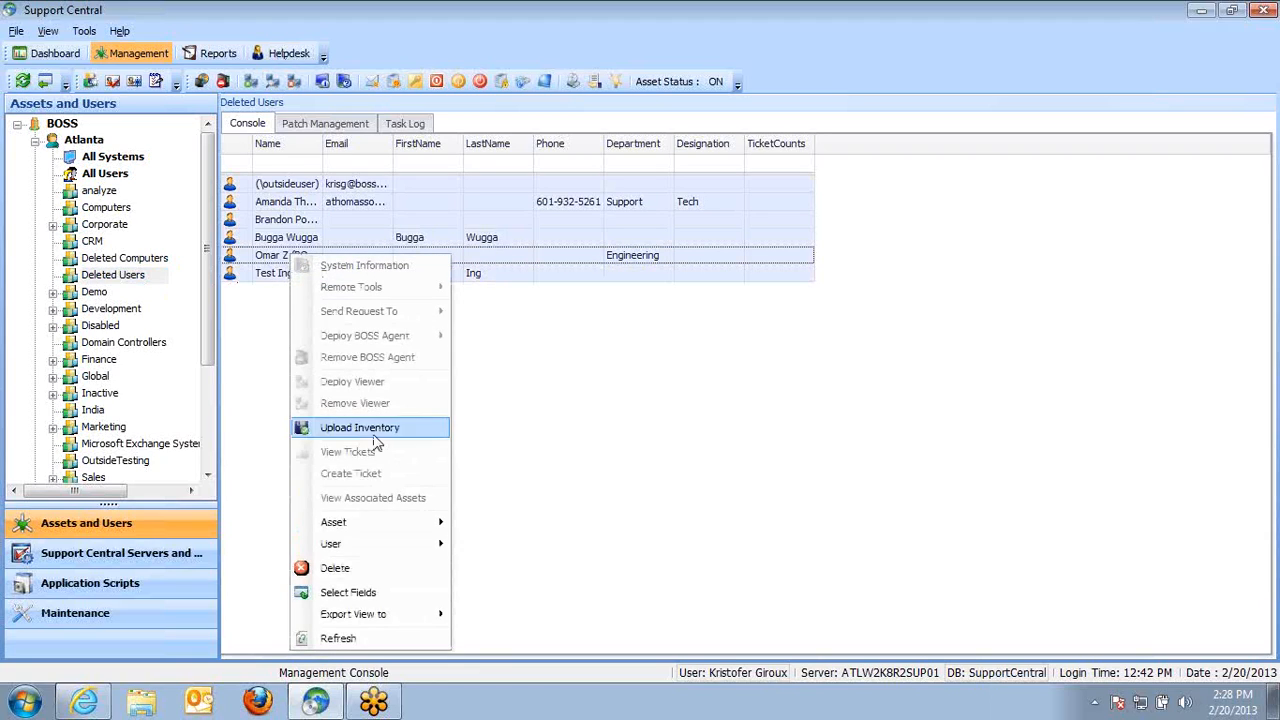
mouse_move(422, 555)
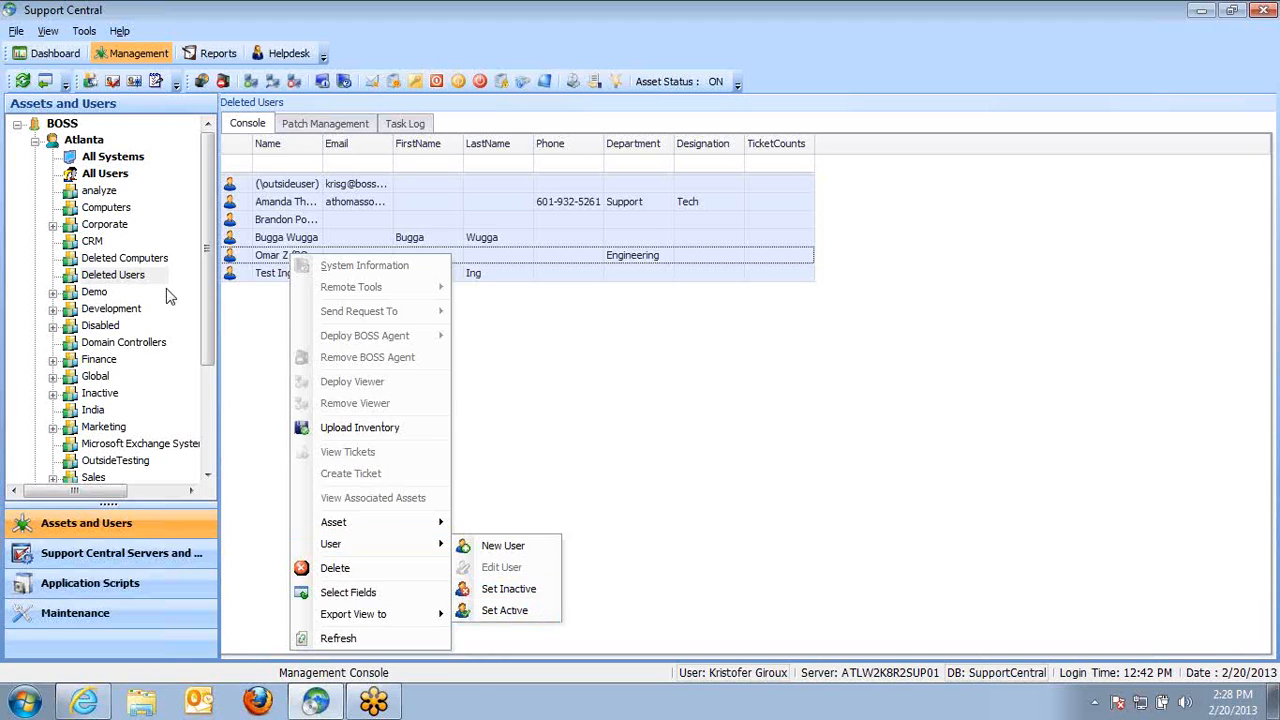
left_click(150, 257)
left_click(303, 243)
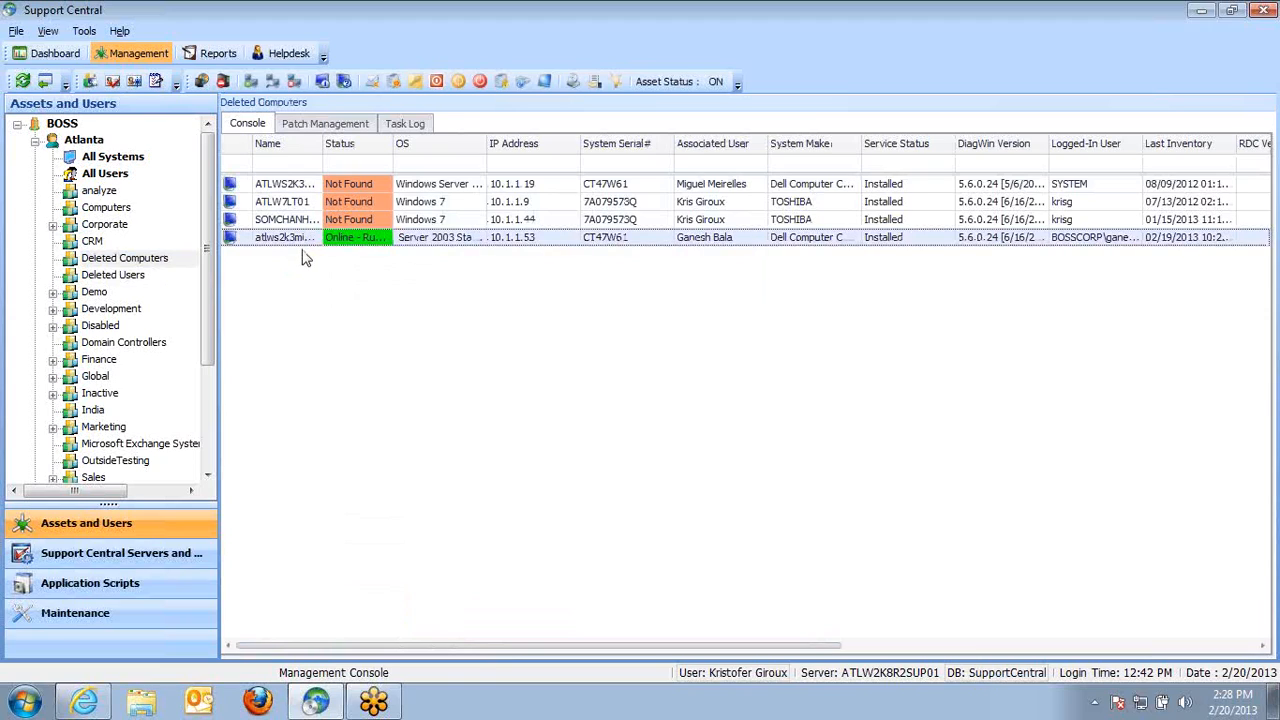
Create a new organizational unit named Retired Sytems under Atlanta
left_click(84, 140)
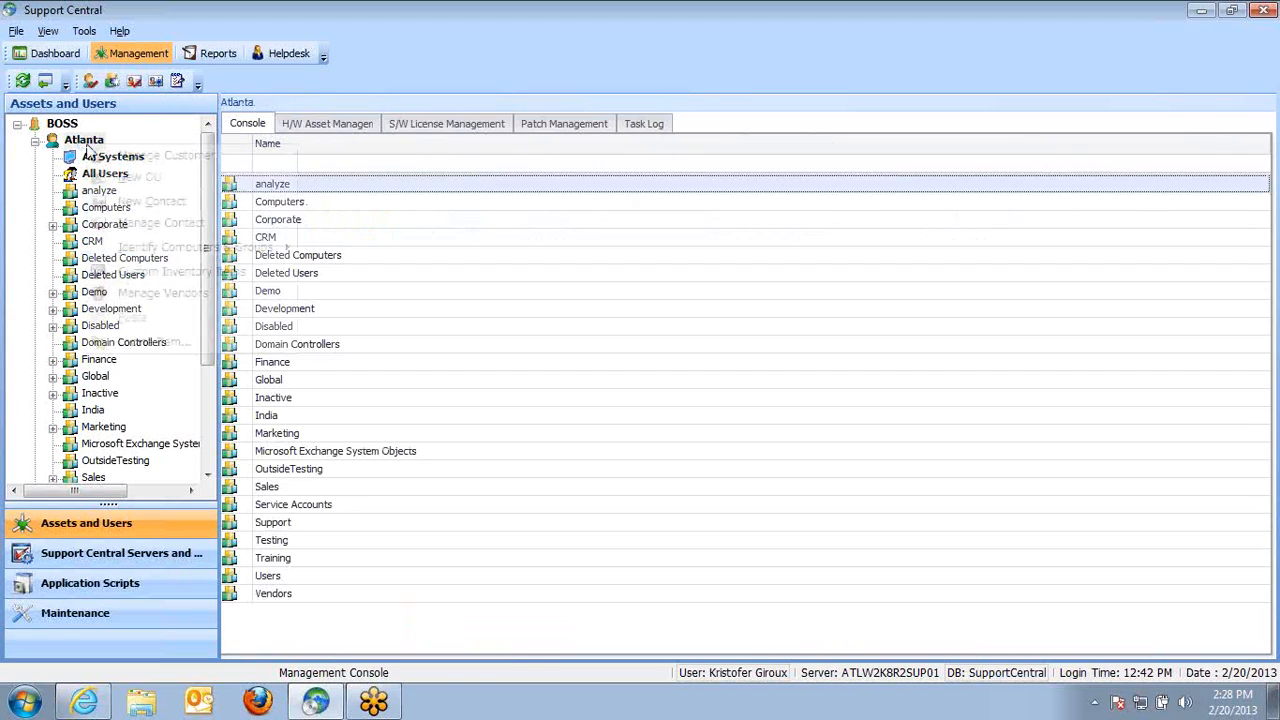
right_click(86, 141)
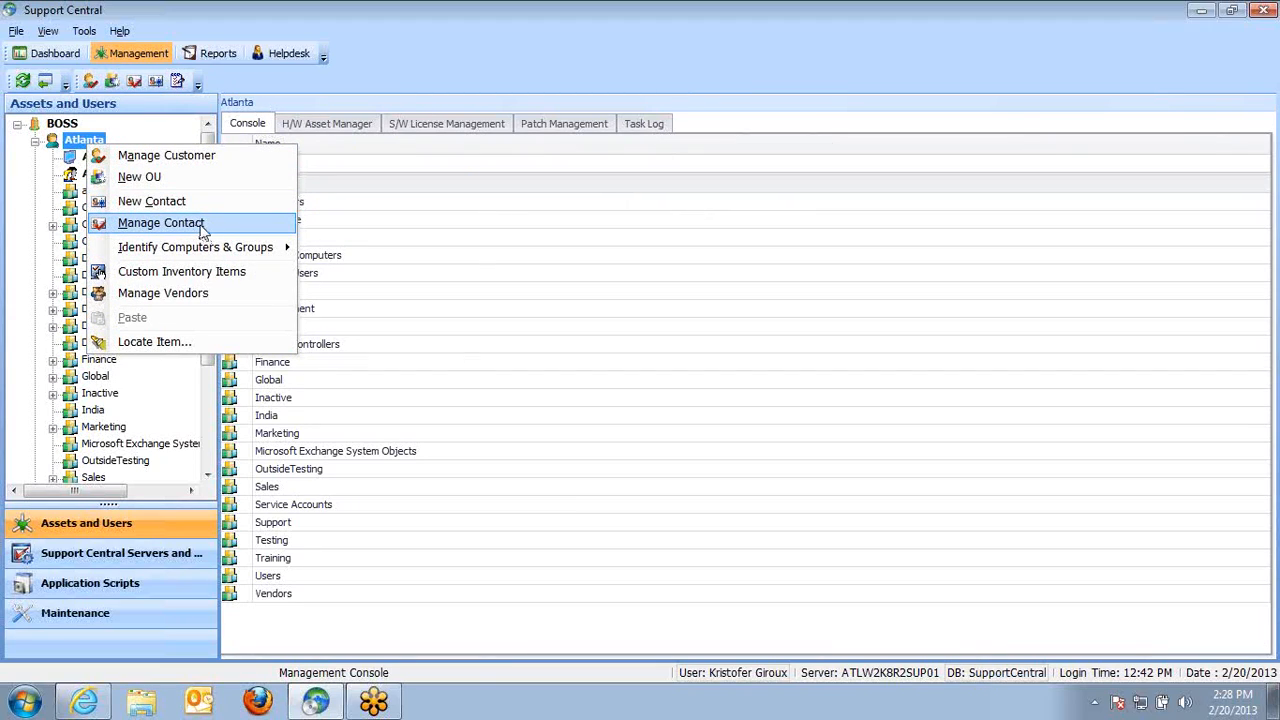
left_click(145, 177)
type("Retired Sytems")
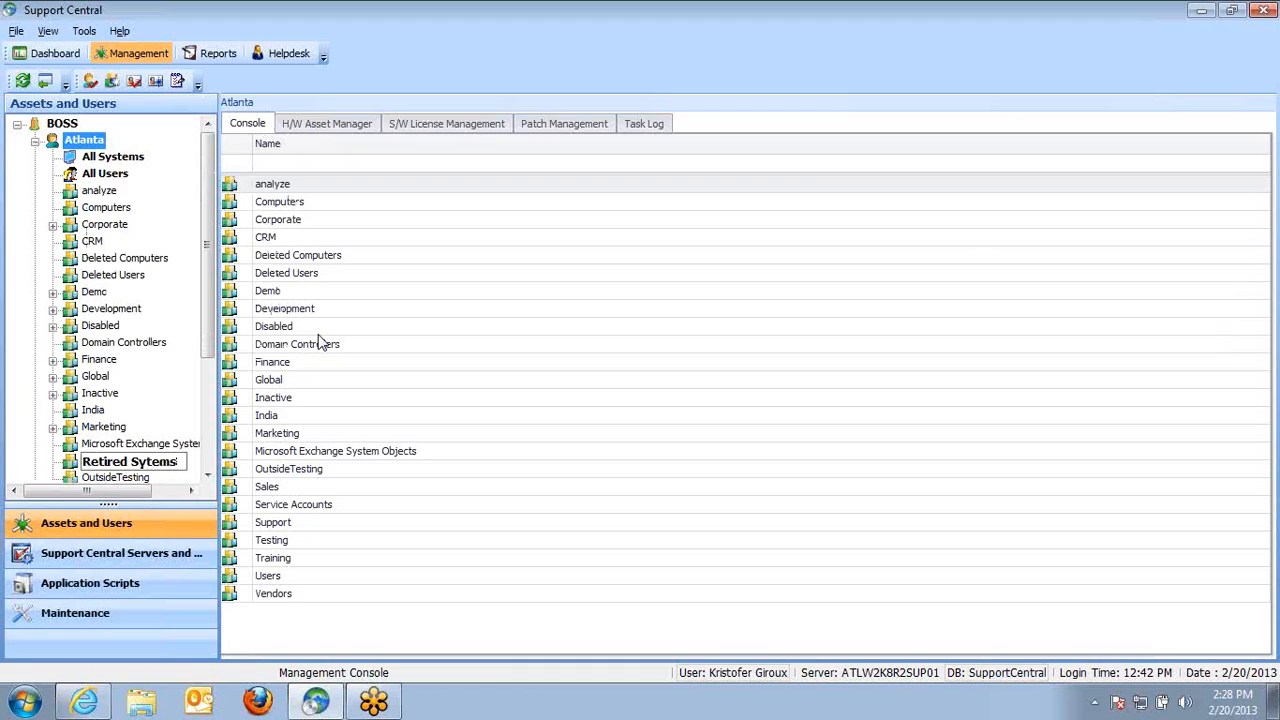
left_click(377, 398)
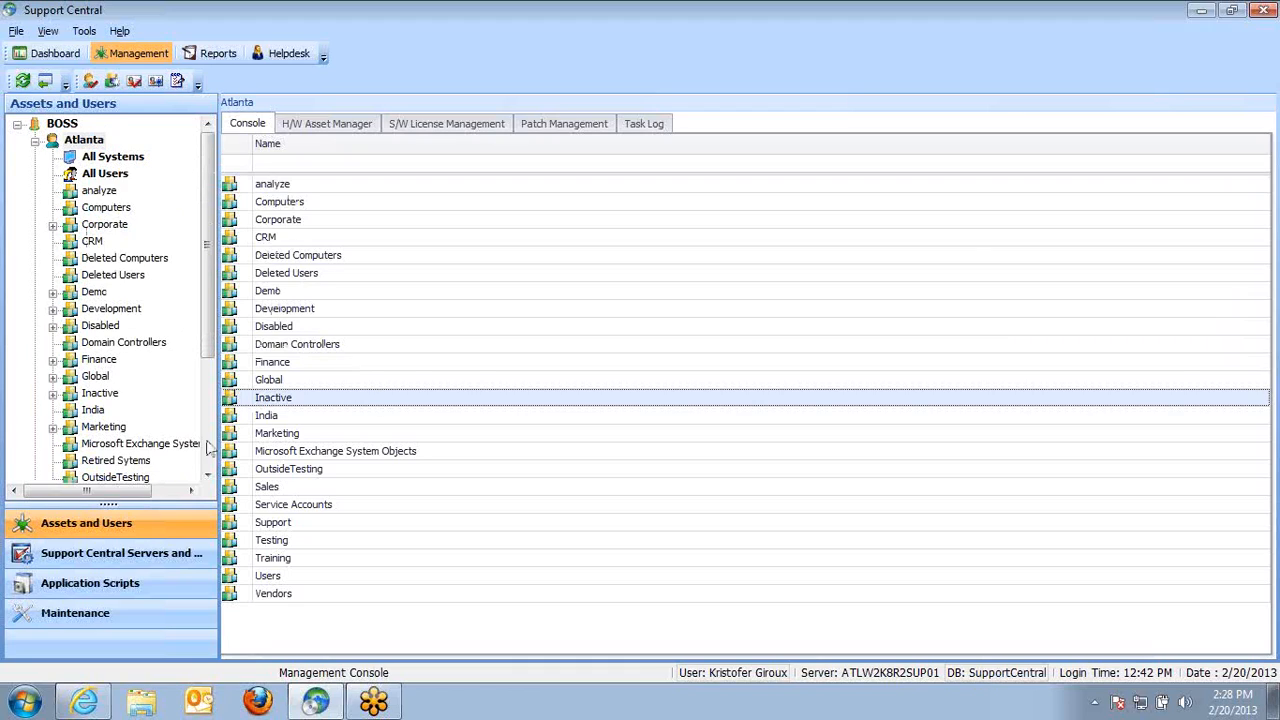
Switch between the new Retired Sytems unit and Deleted Computers
left_click(97, 462)
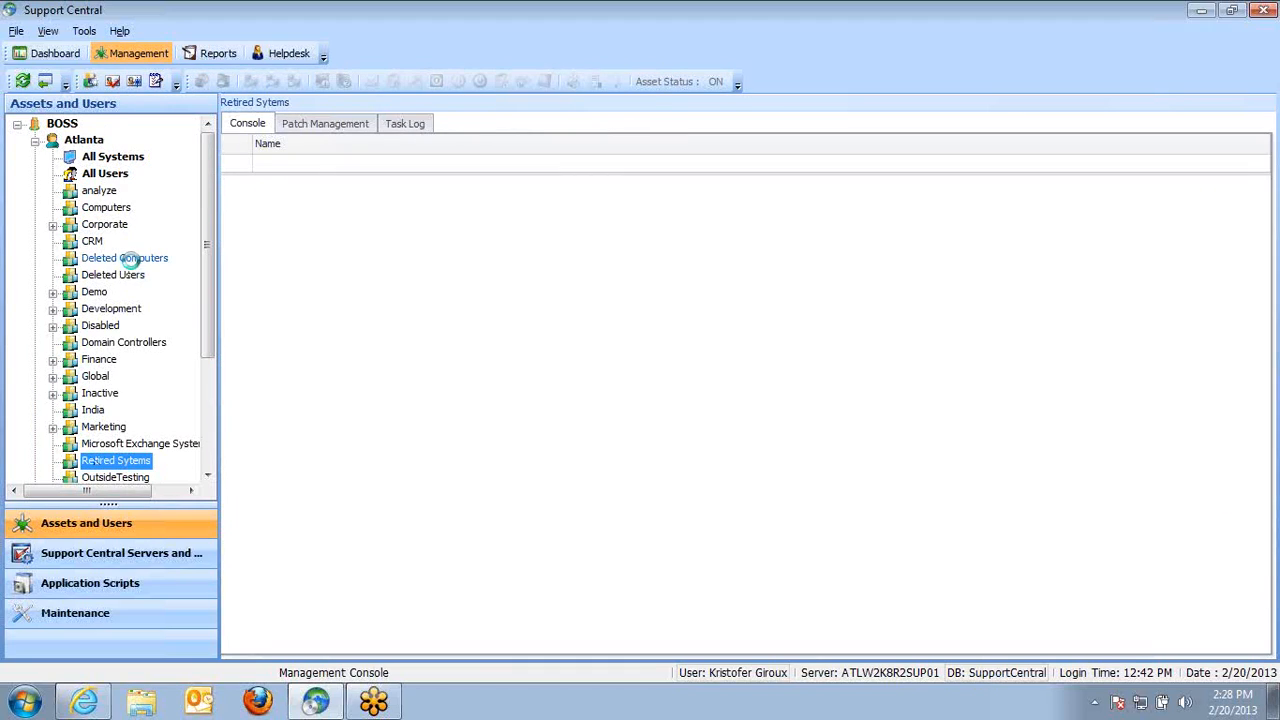
left_click(128, 257)
left_click(133, 463)
left_click(125, 258)
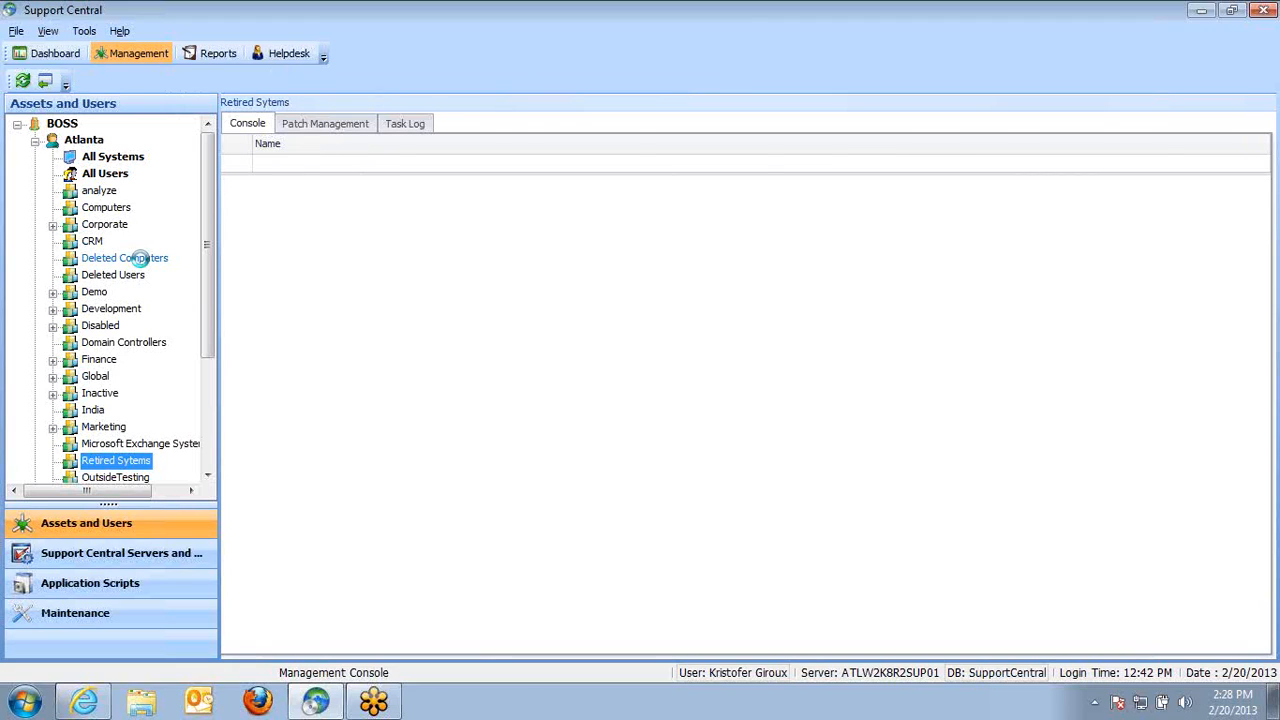
Select all systems in Deleted Computers and open their actions menu
left_click(306, 206)
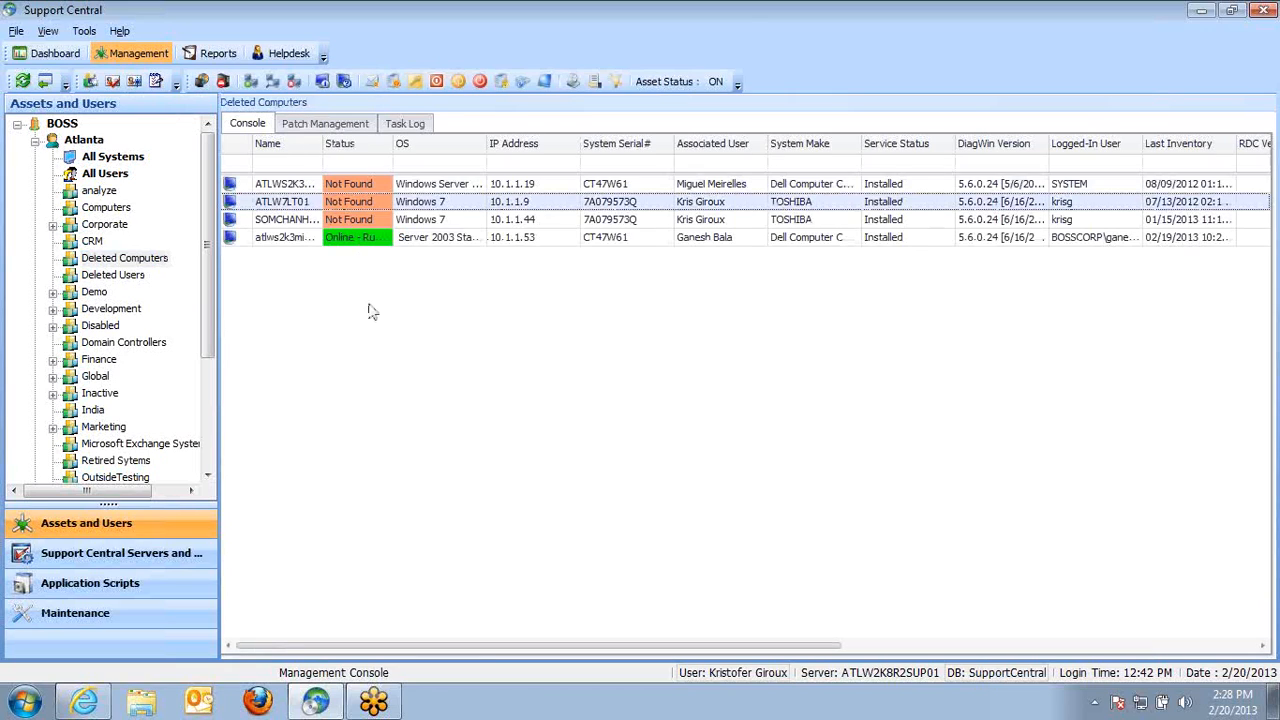
key("ctrl+a")
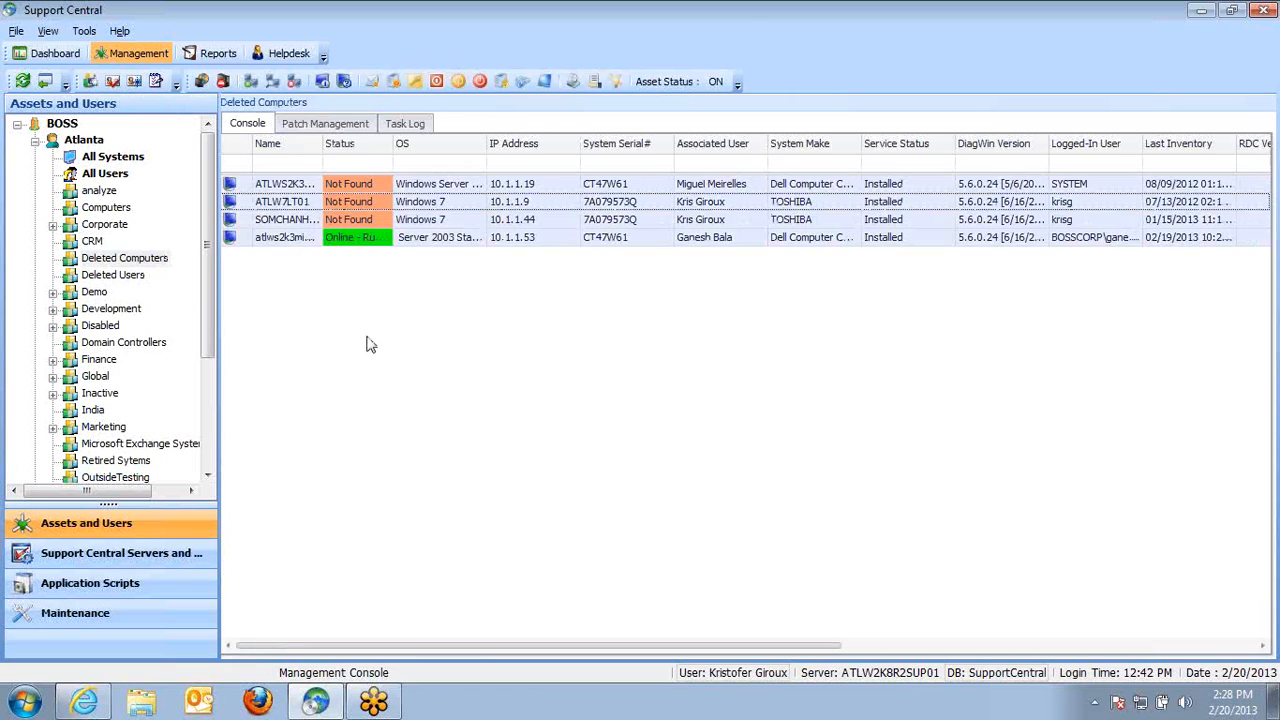
right_click(324, 224)
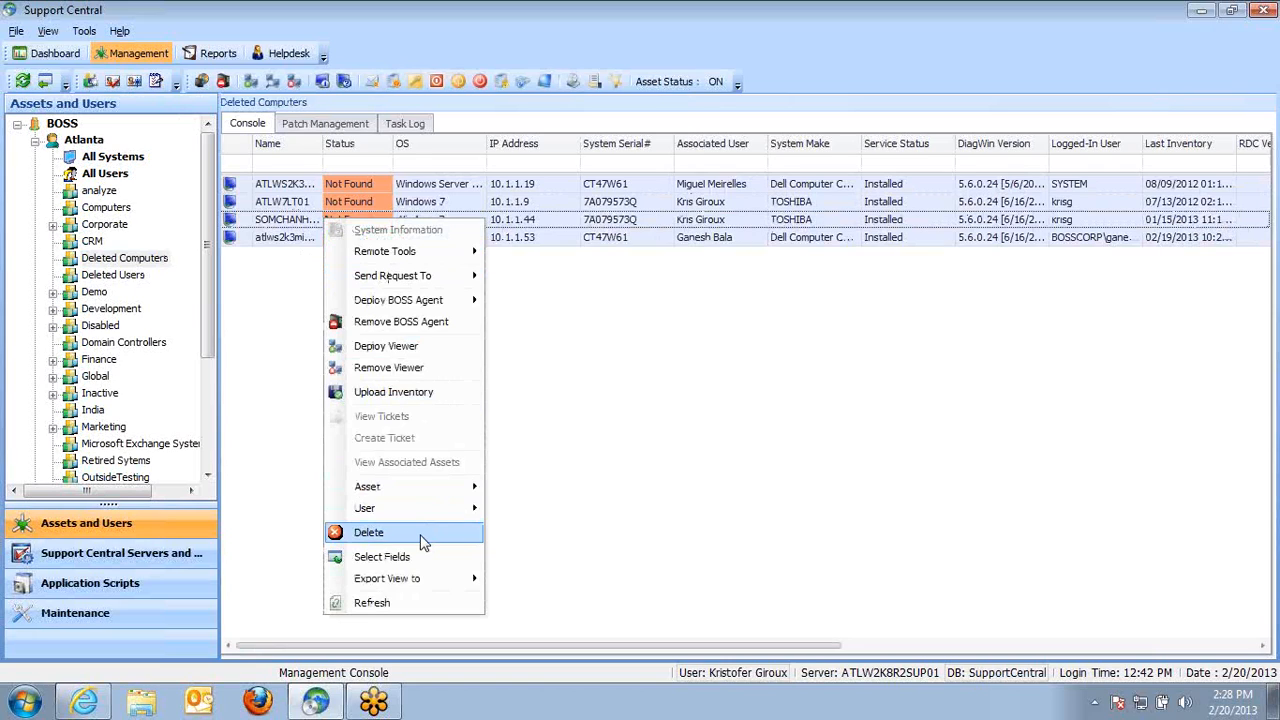
Open All Systems and bring up the actions menu for atlws2k3mig-abcdefgh
left_click(124, 156)
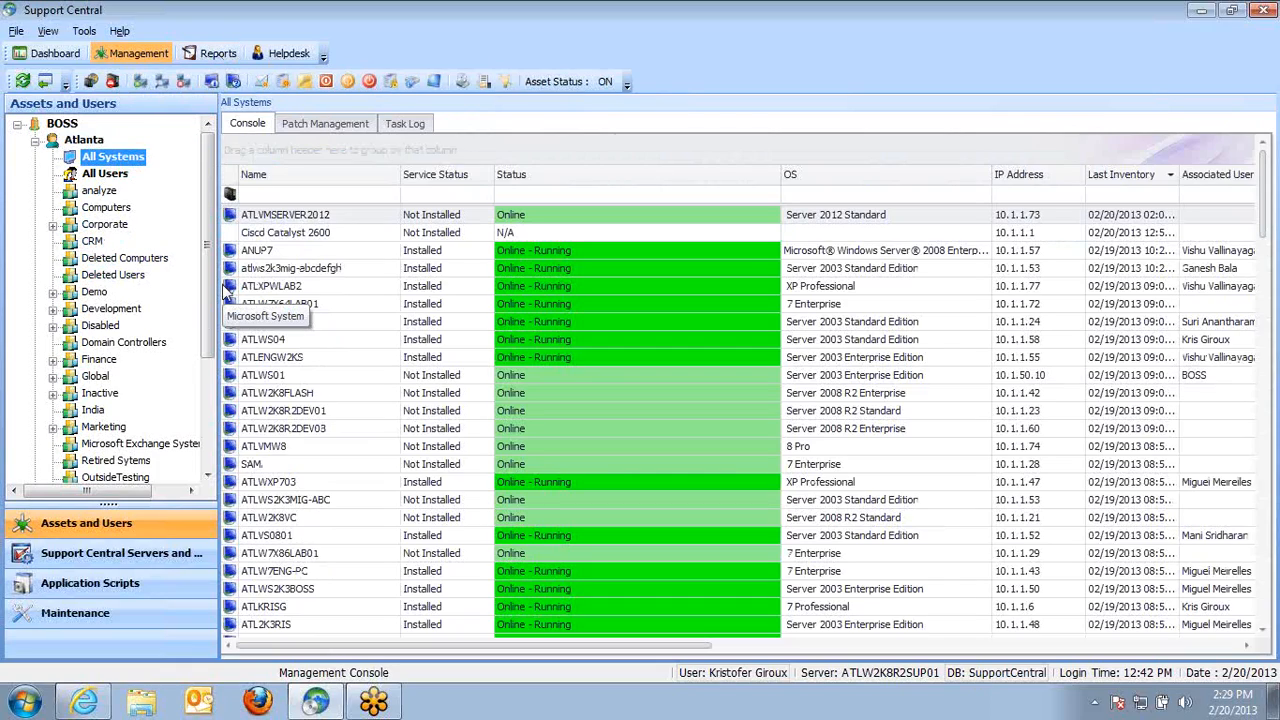
left_click(279, 270)
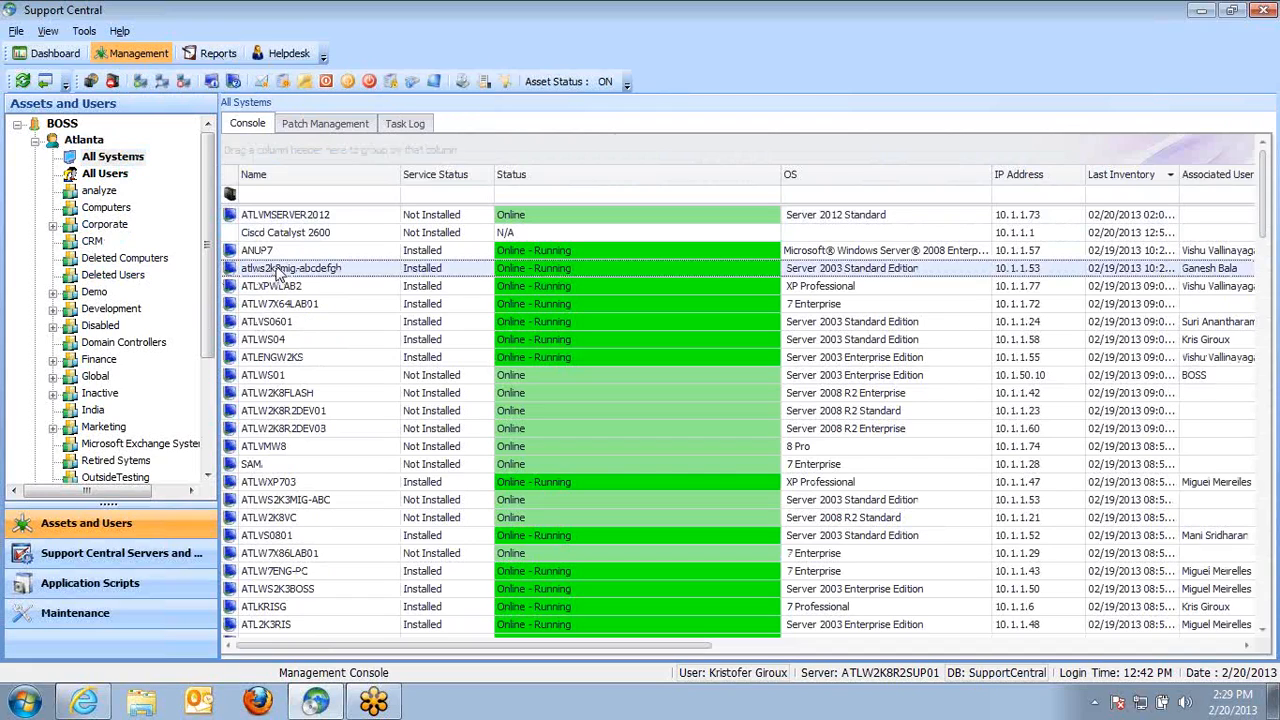
right_click(278, 273)
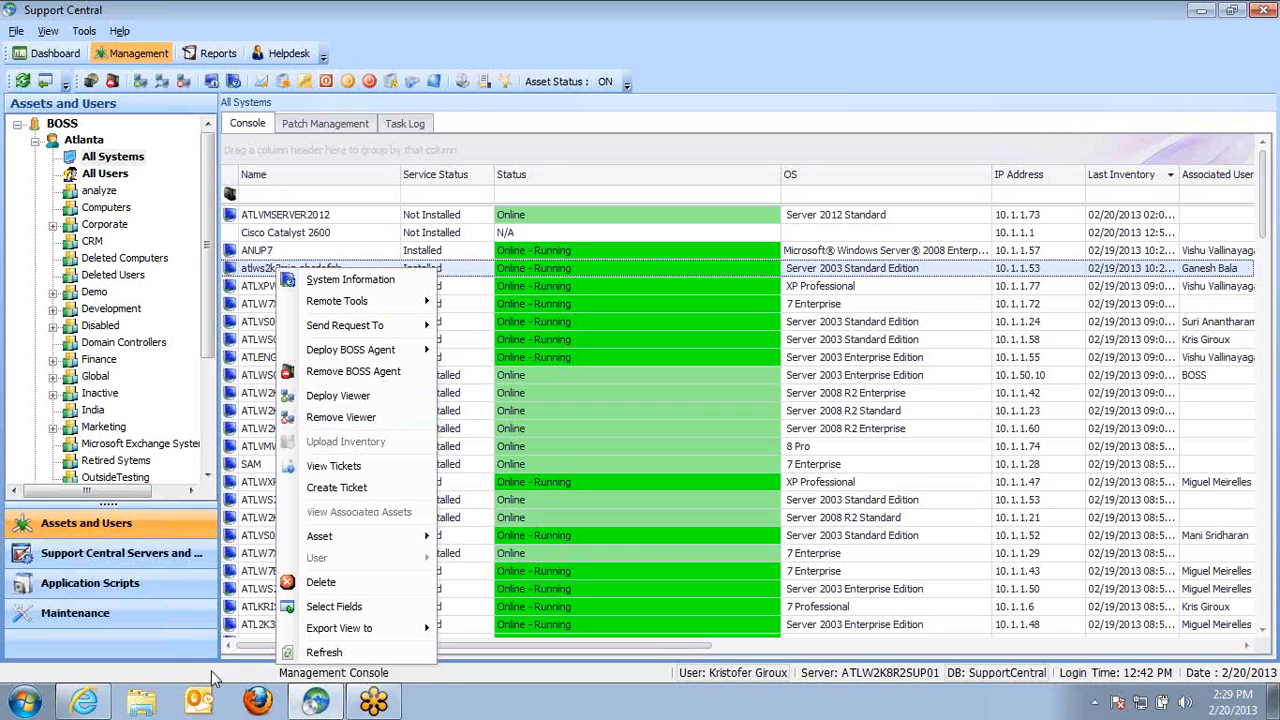
Open File Explorer and browse to Program Files (x86)\DSC20\Manager on Local Disk C:
left_click(145, 706)
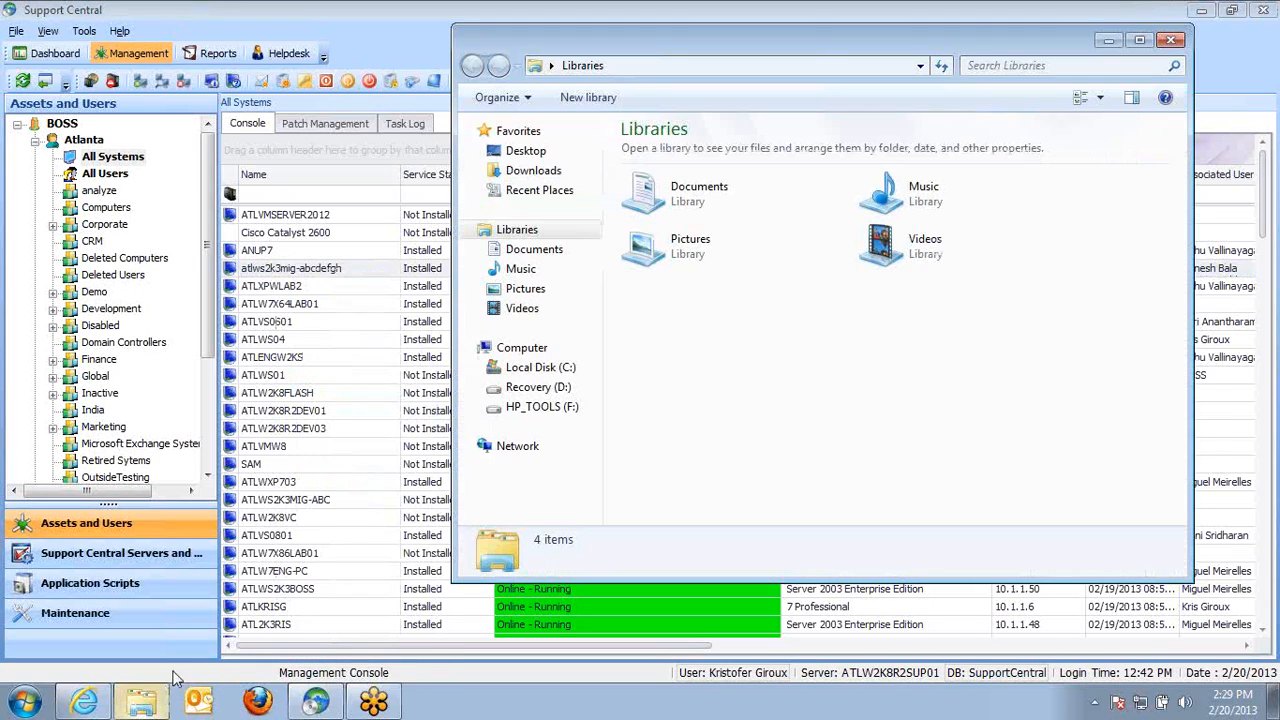
left_click(541, 368)
double_click(690, 289)
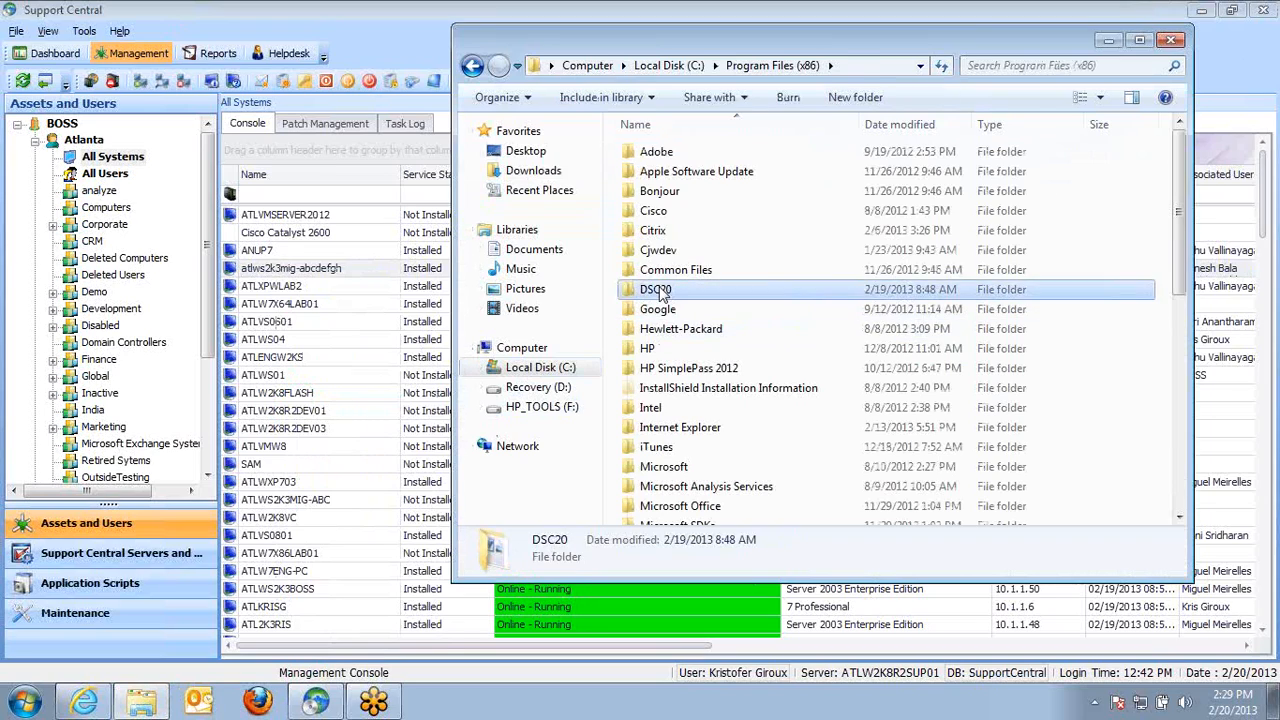
double_click(656, 289)
double_click(660, 171)
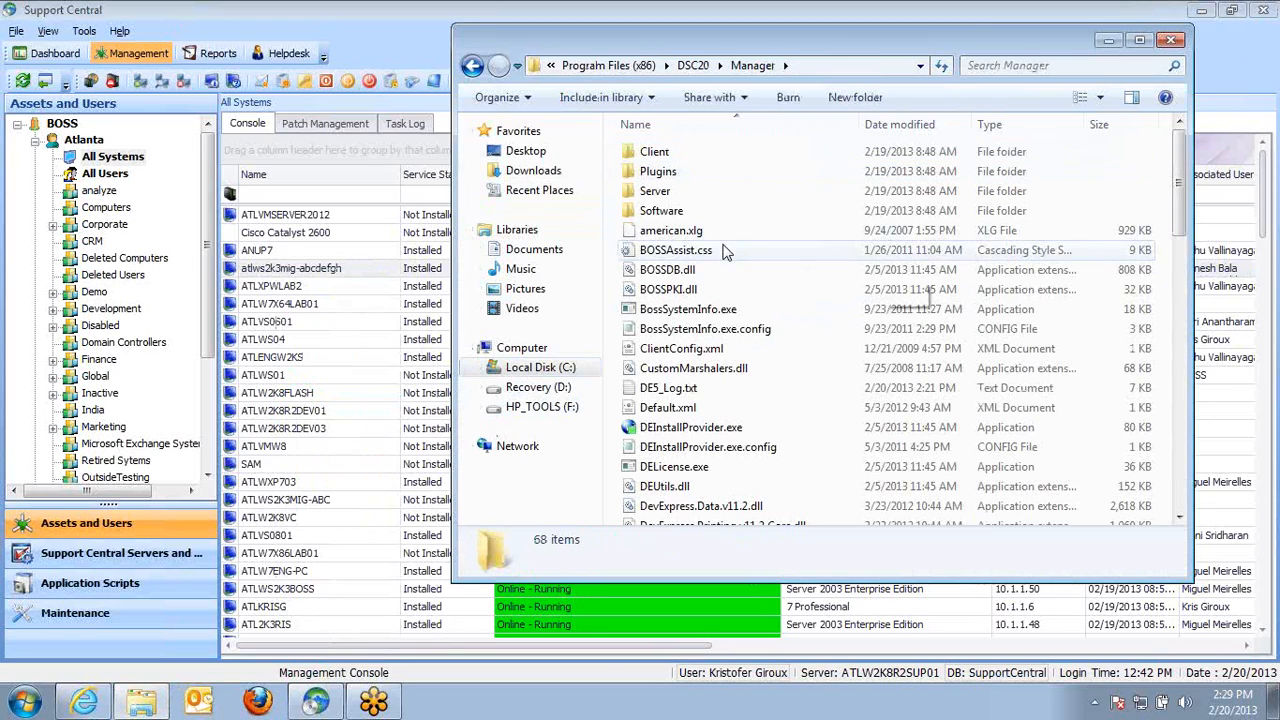
Browse into Software\UltraVNC\PFiles and launch uvnc_settings.exe
double_click(672, 211)
double_click(672, 152)
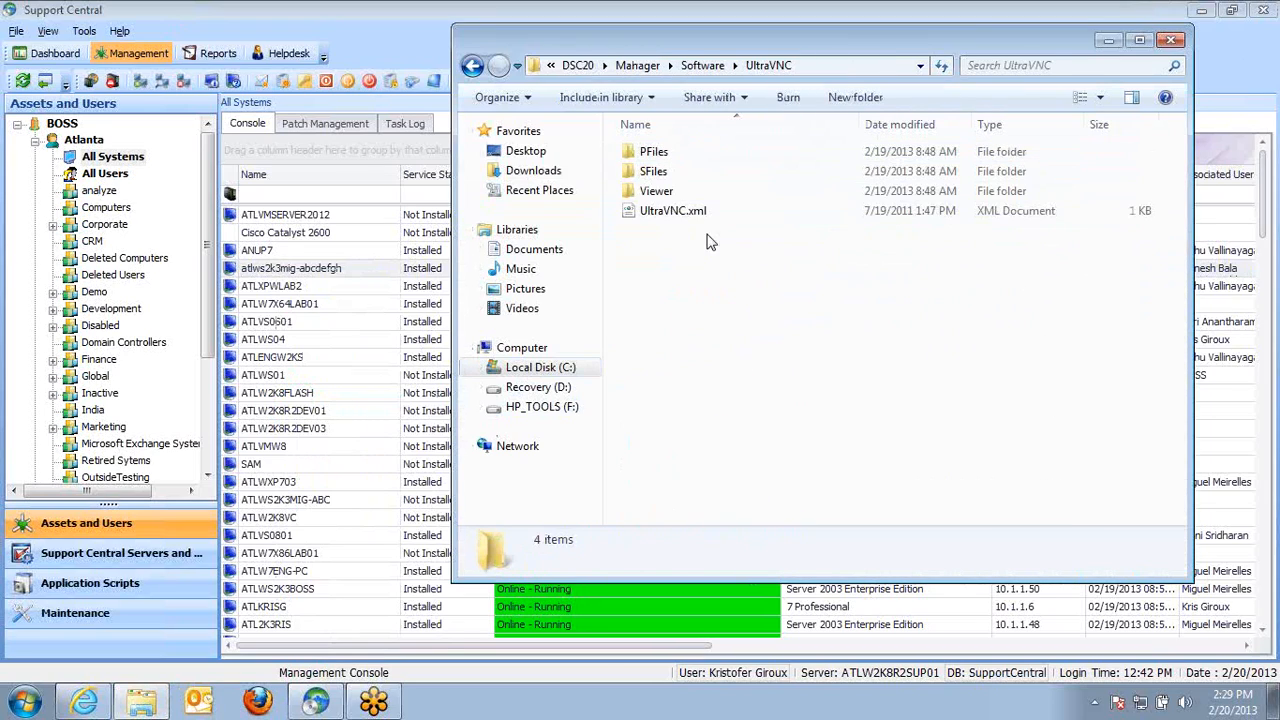
double_click(653, 151)
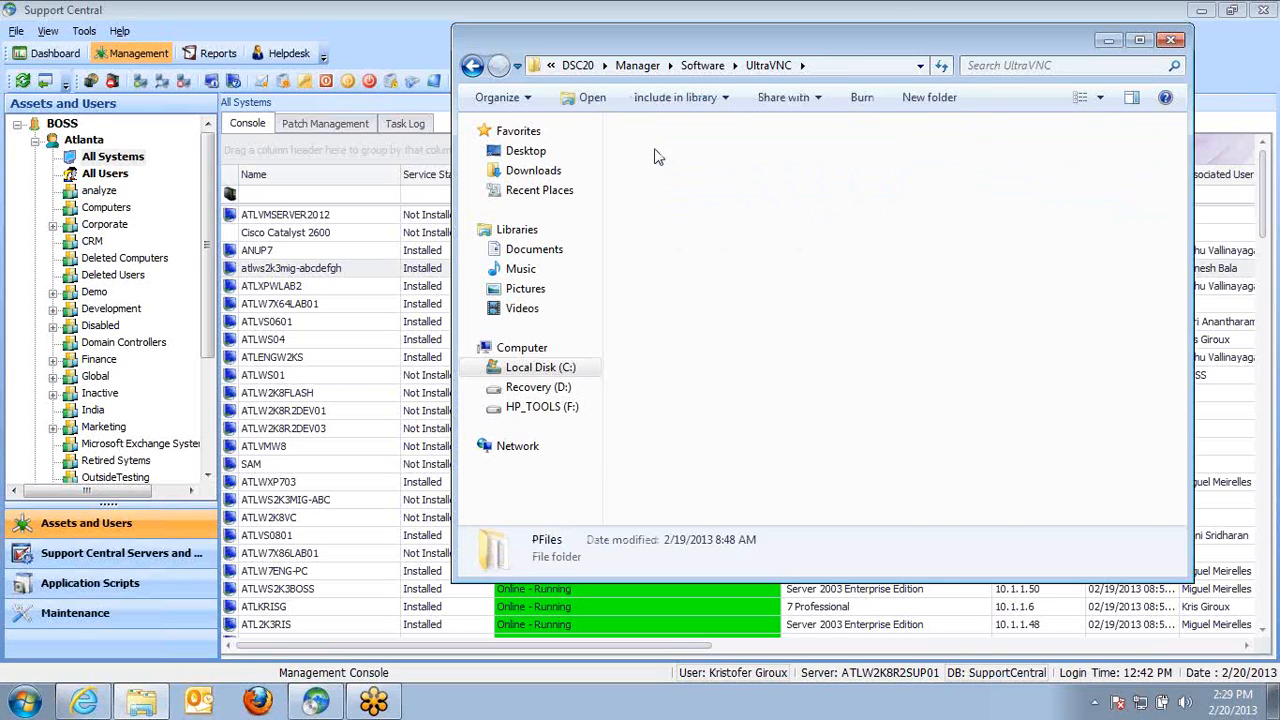
double_click(740, 486)
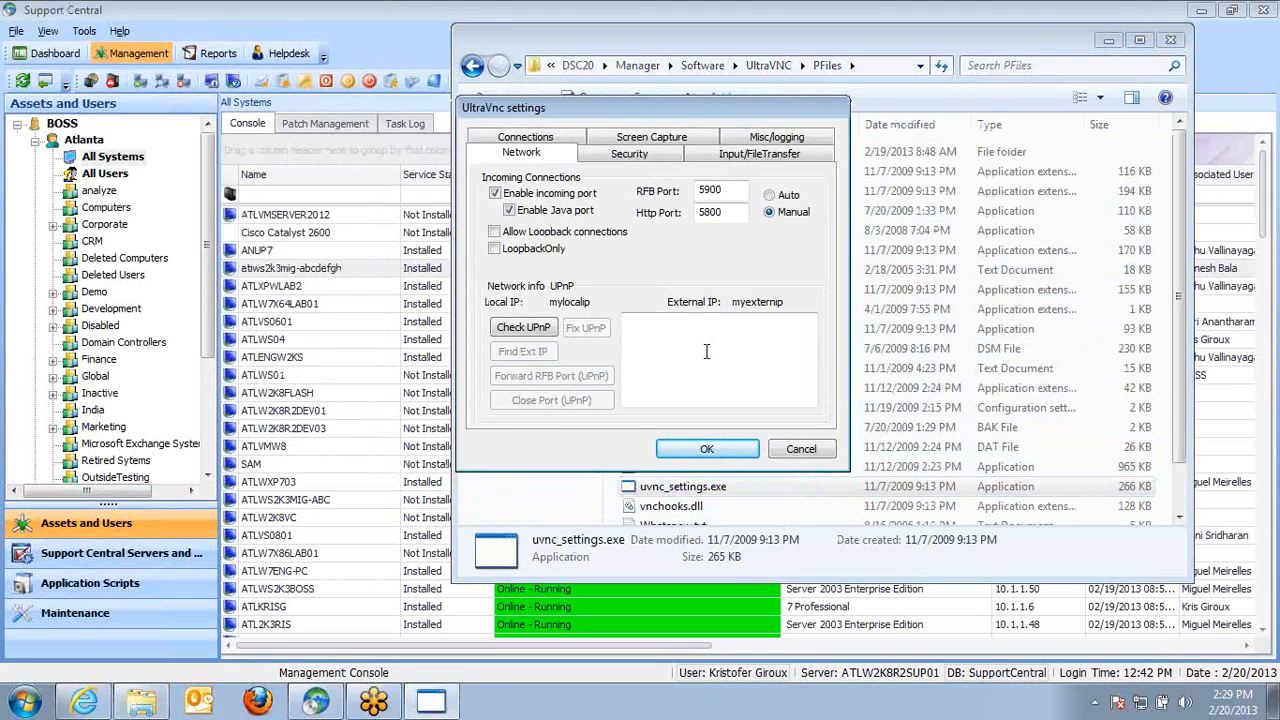
In the Security settings, open the MS Logon Groups setup and rename group 1 to Support
left_click(643, 155)
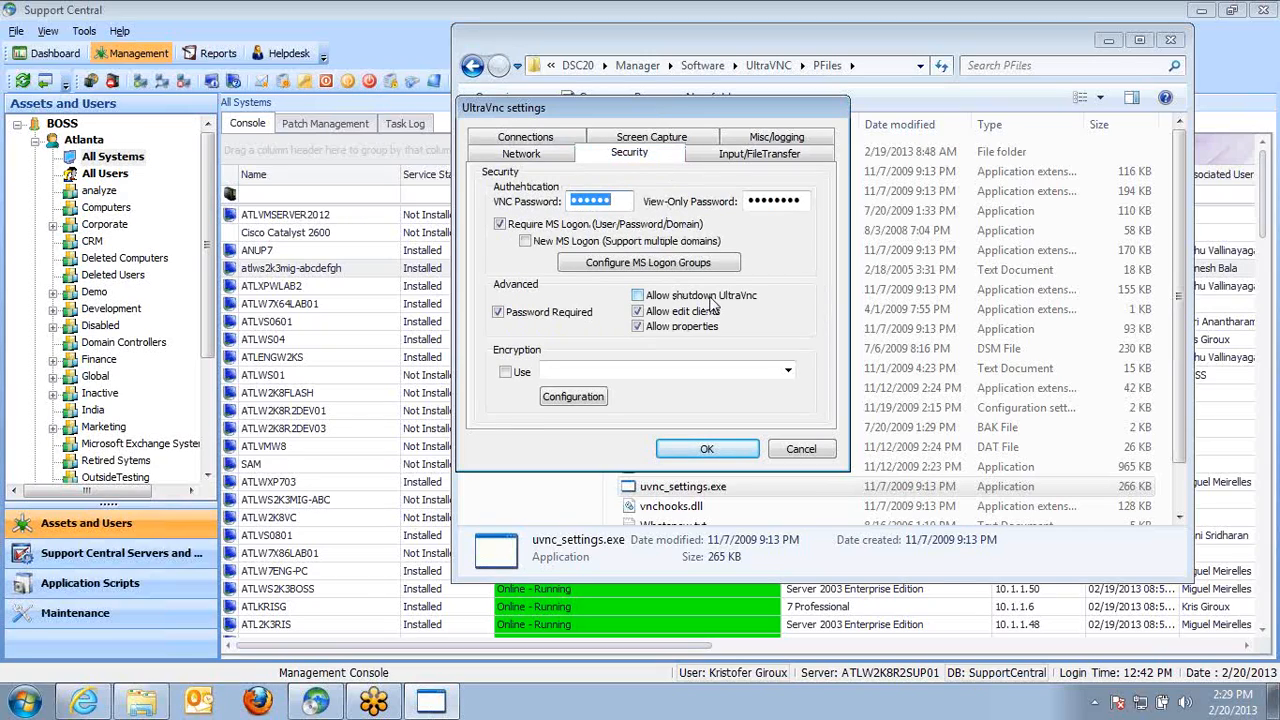
left_click(668, 263)
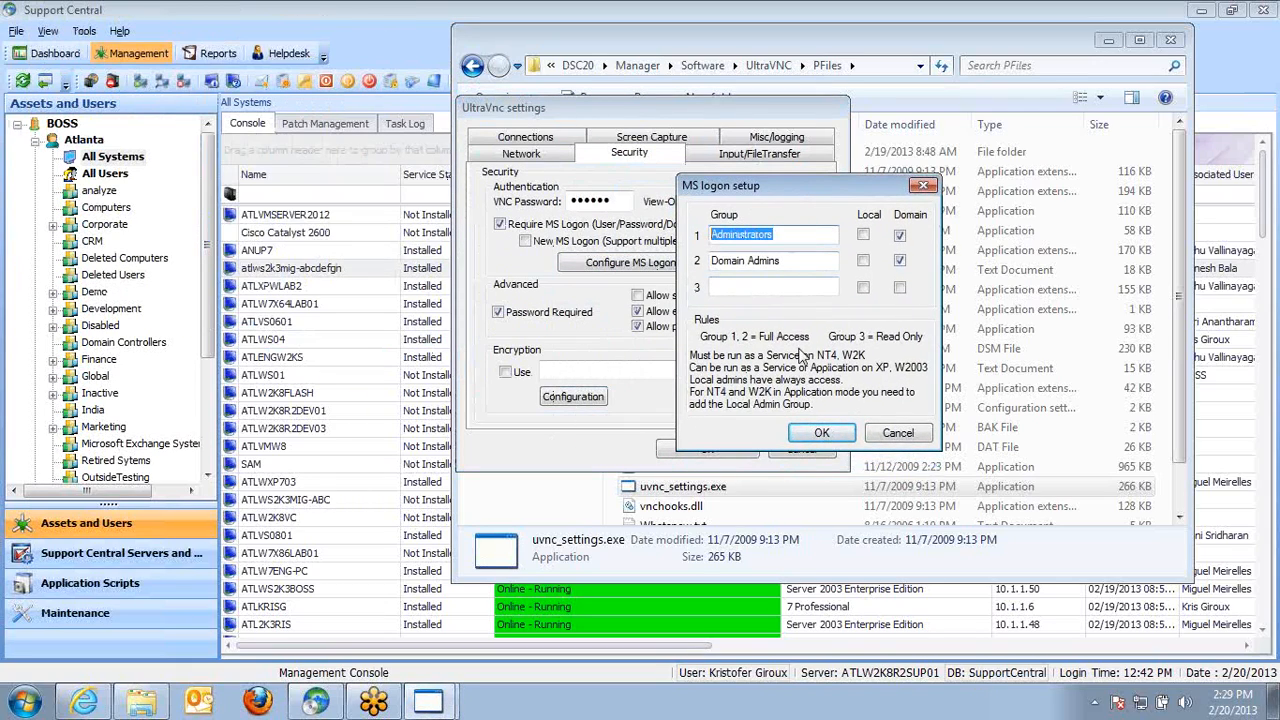
left_click(797, 262)
left_click_drag(797, 262, 706, 261)
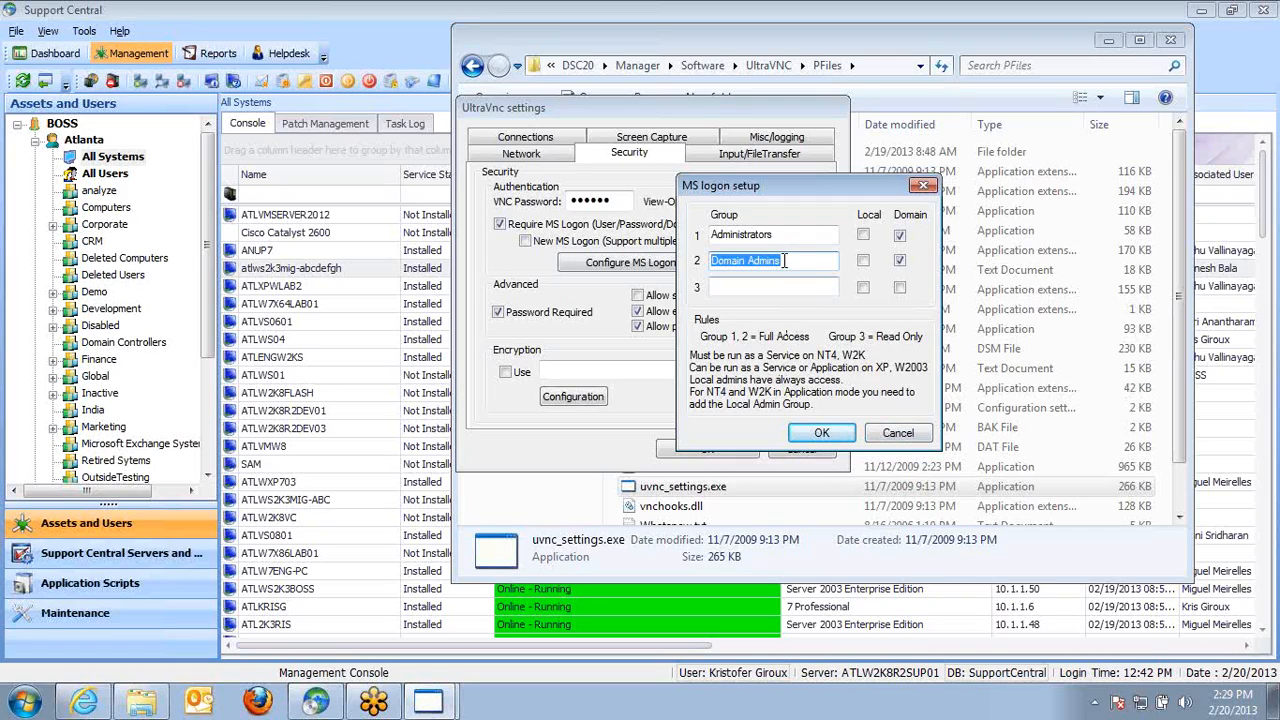
left_click_drag(786, 234, 565, 224)
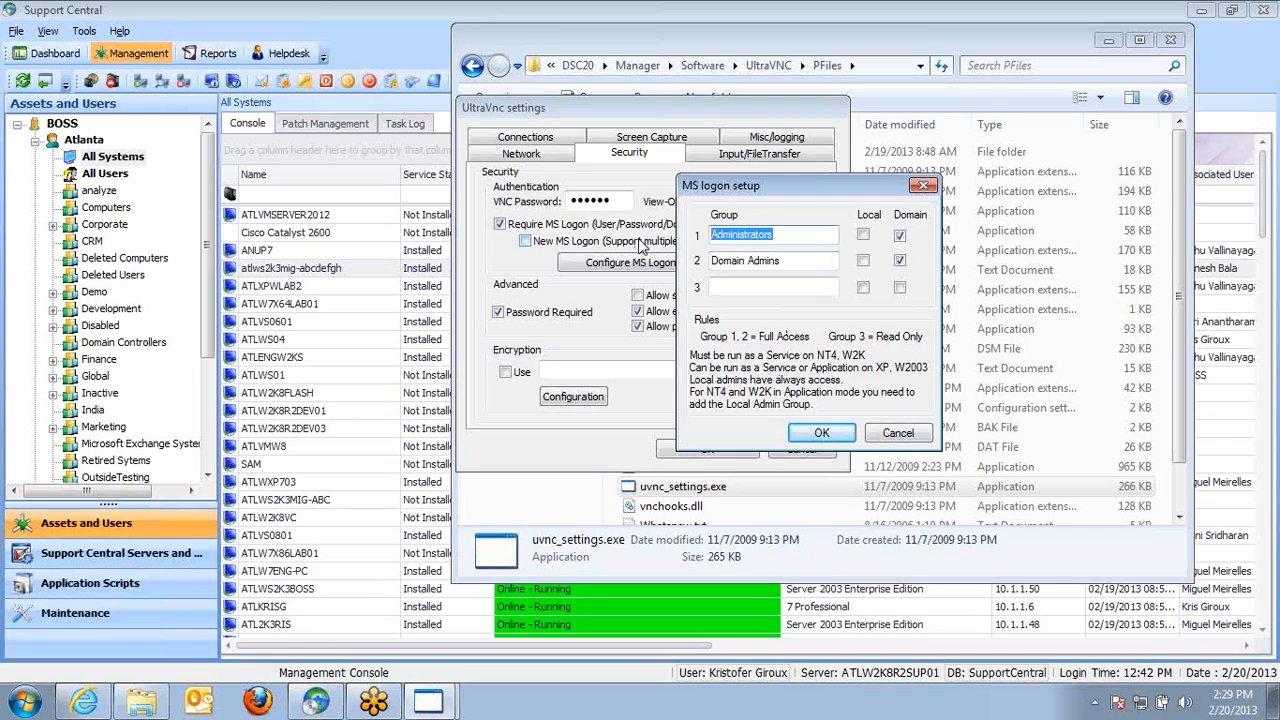
type("Support")
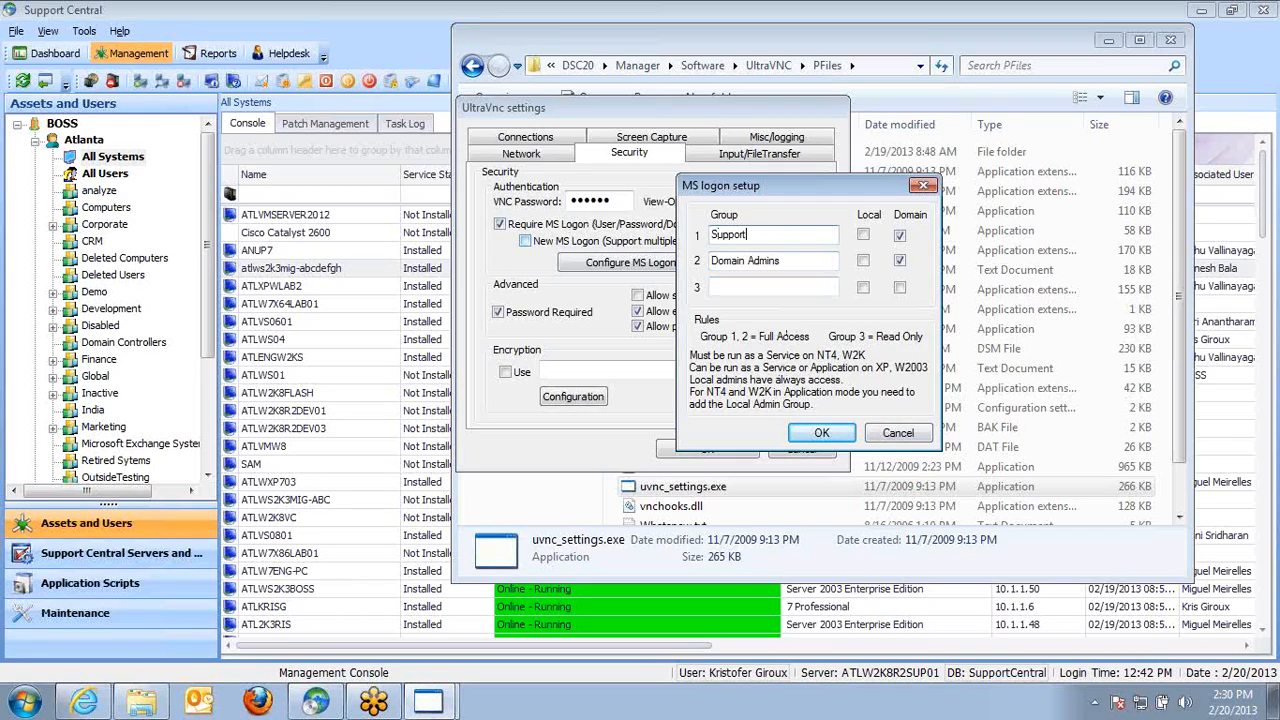
Add Administrators as group 3 with local and domain access, enable local access for groups 1 and 2, and close the settings
left_click(863, 234)
left_click(863, 260)
left_click(752, 286)
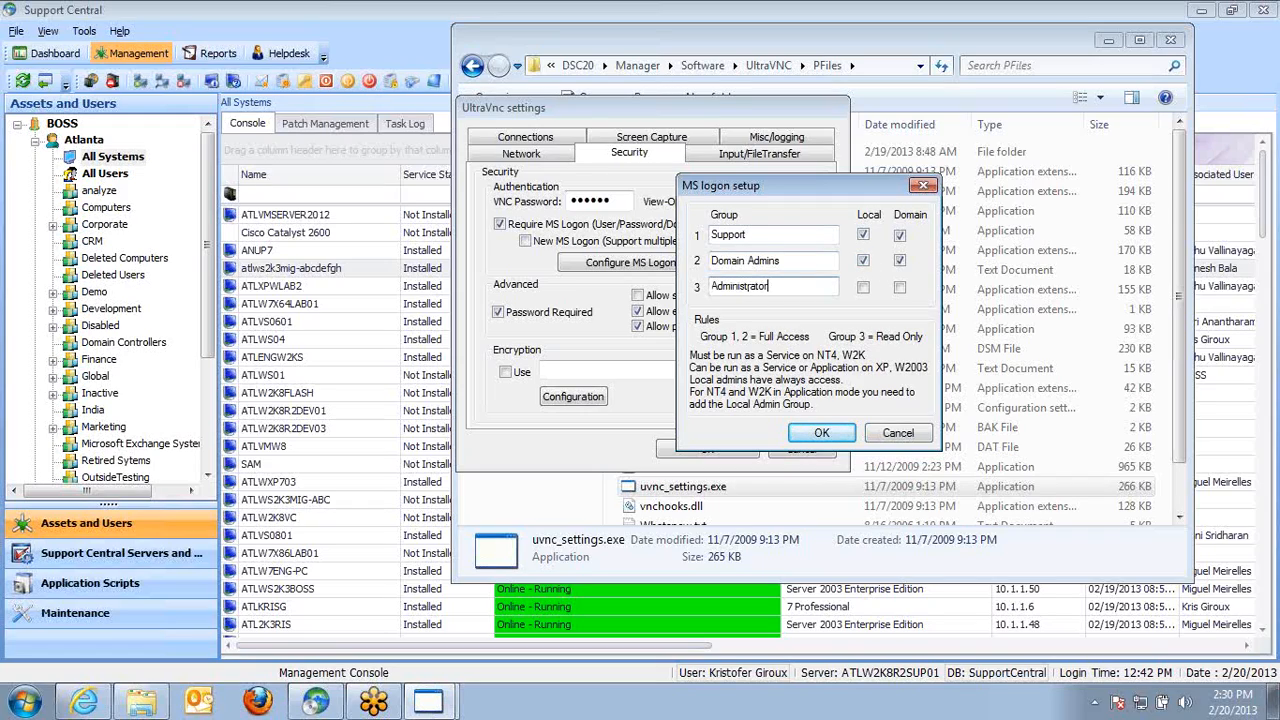
left_click(863, 287)
left_click(900, 287)
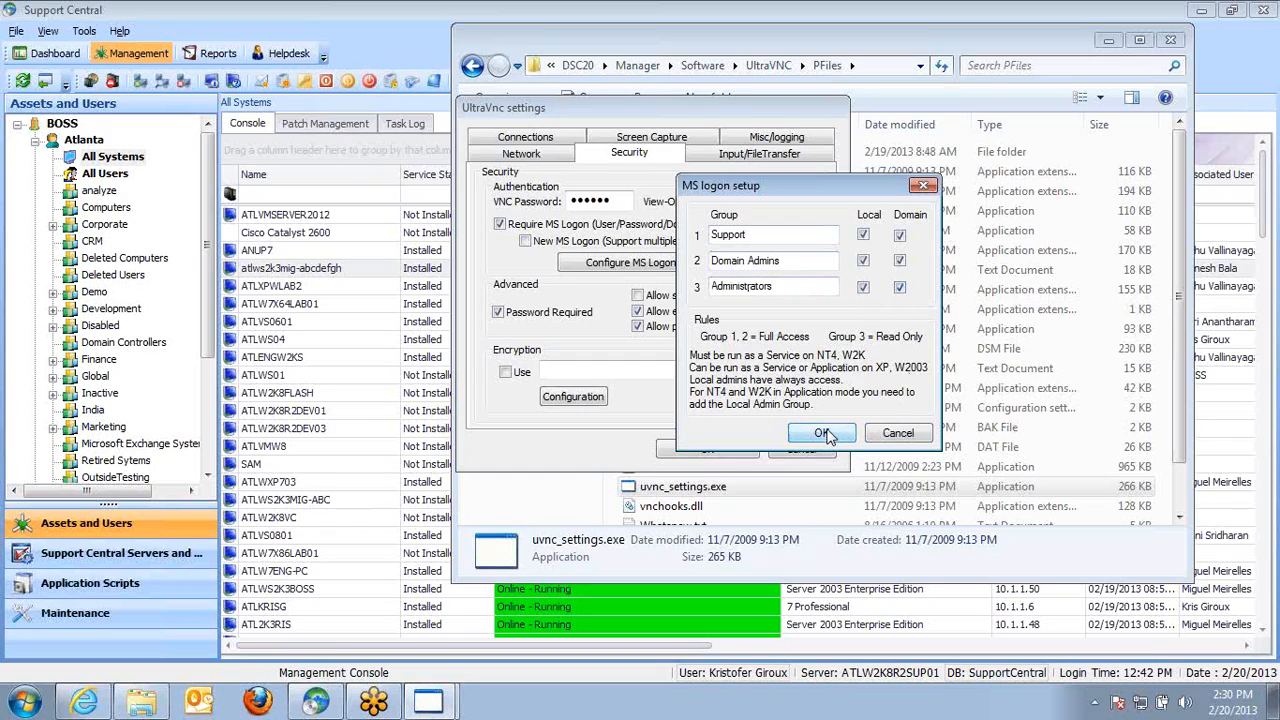
left_click(888, 434)
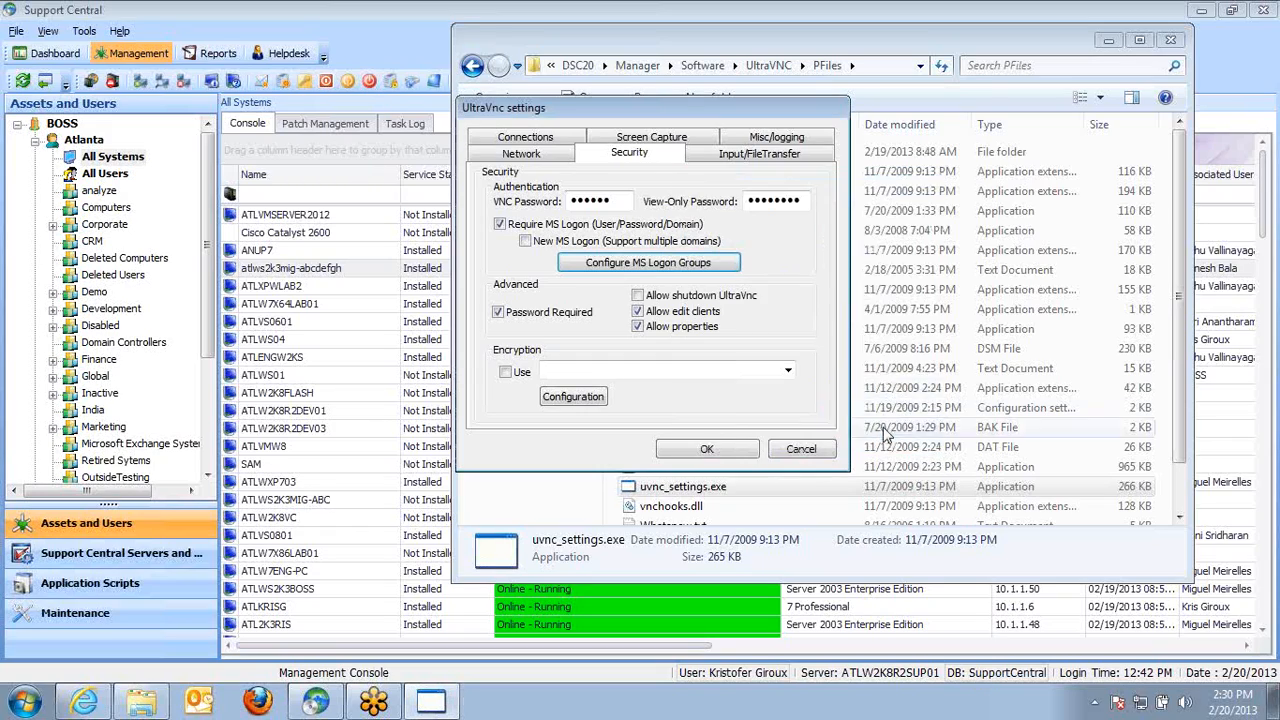
left_click(812, 449)
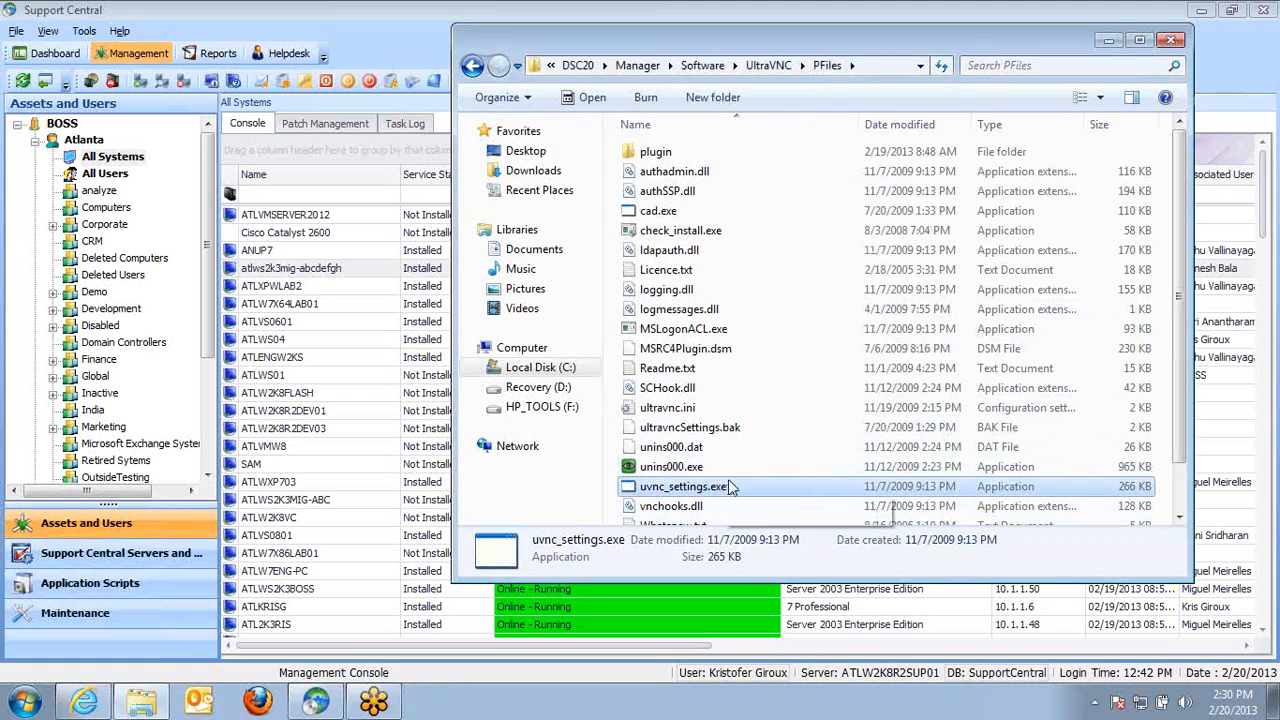
Open ultravnc.ini in Notepad and highlight the group1 and group2 entries under admin_auth
scroll(1179, 517, "down", 3)
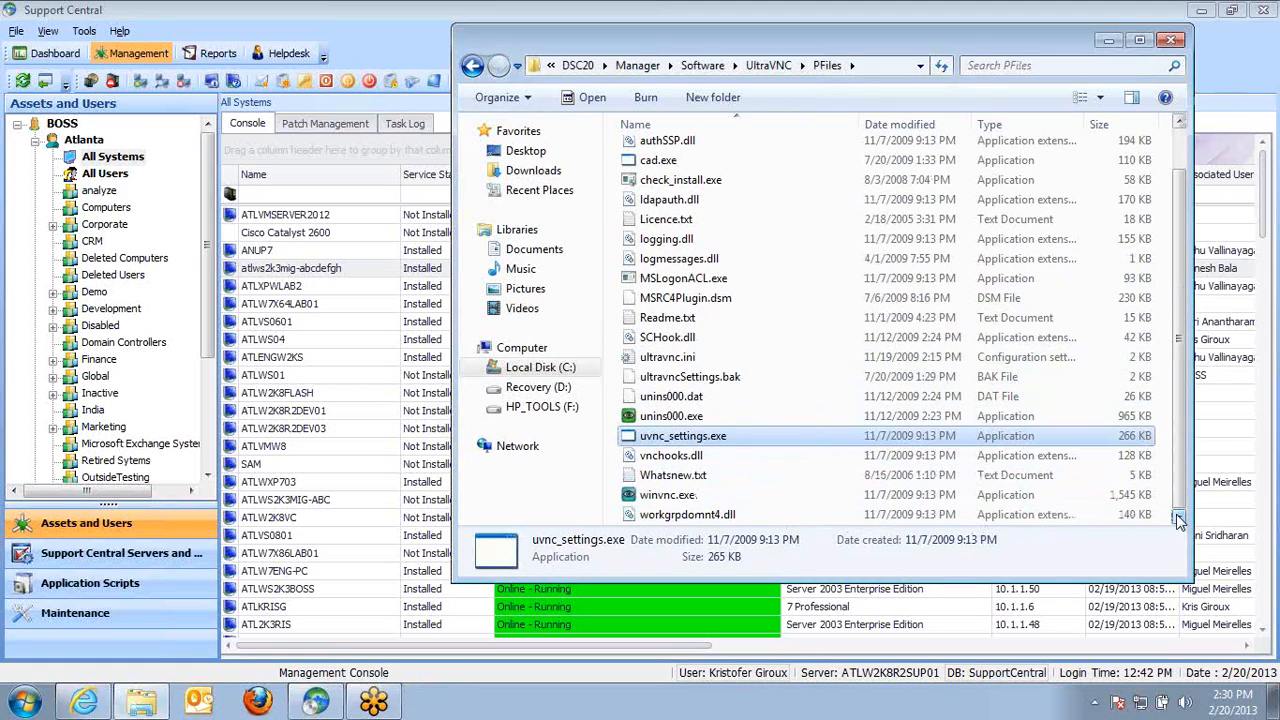
left_click(665, 362)
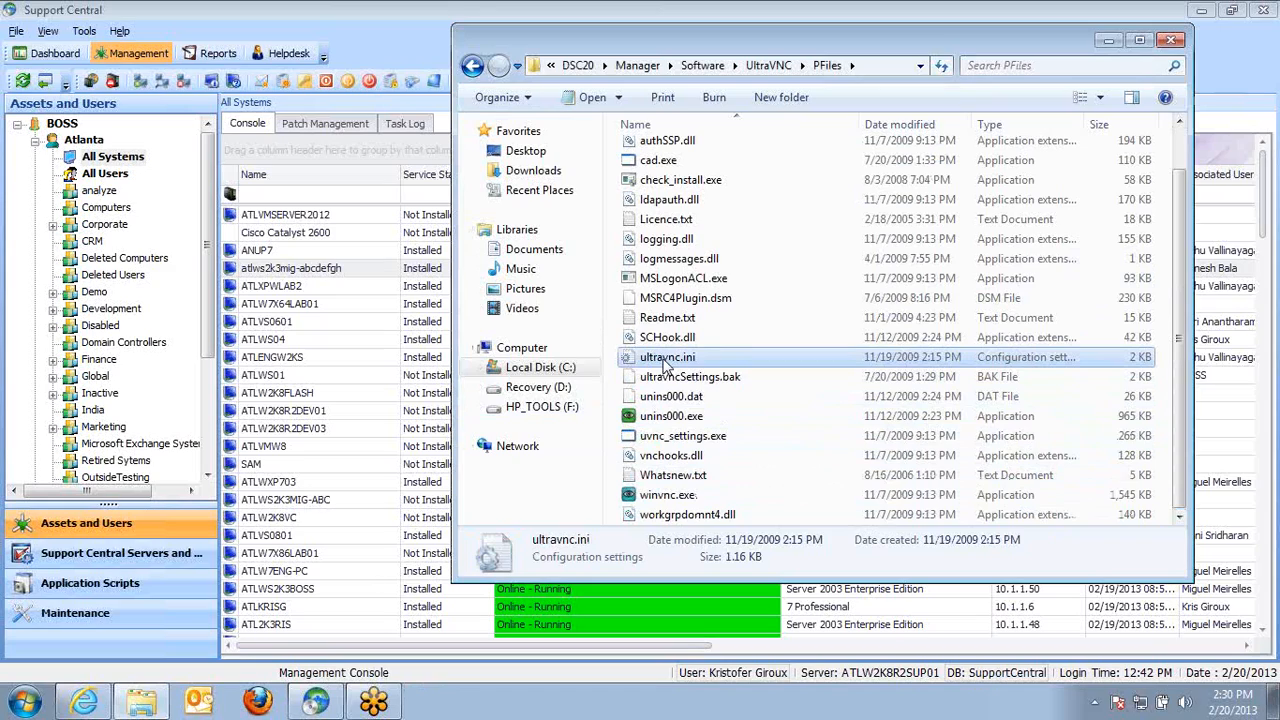
right_click(665, 365)
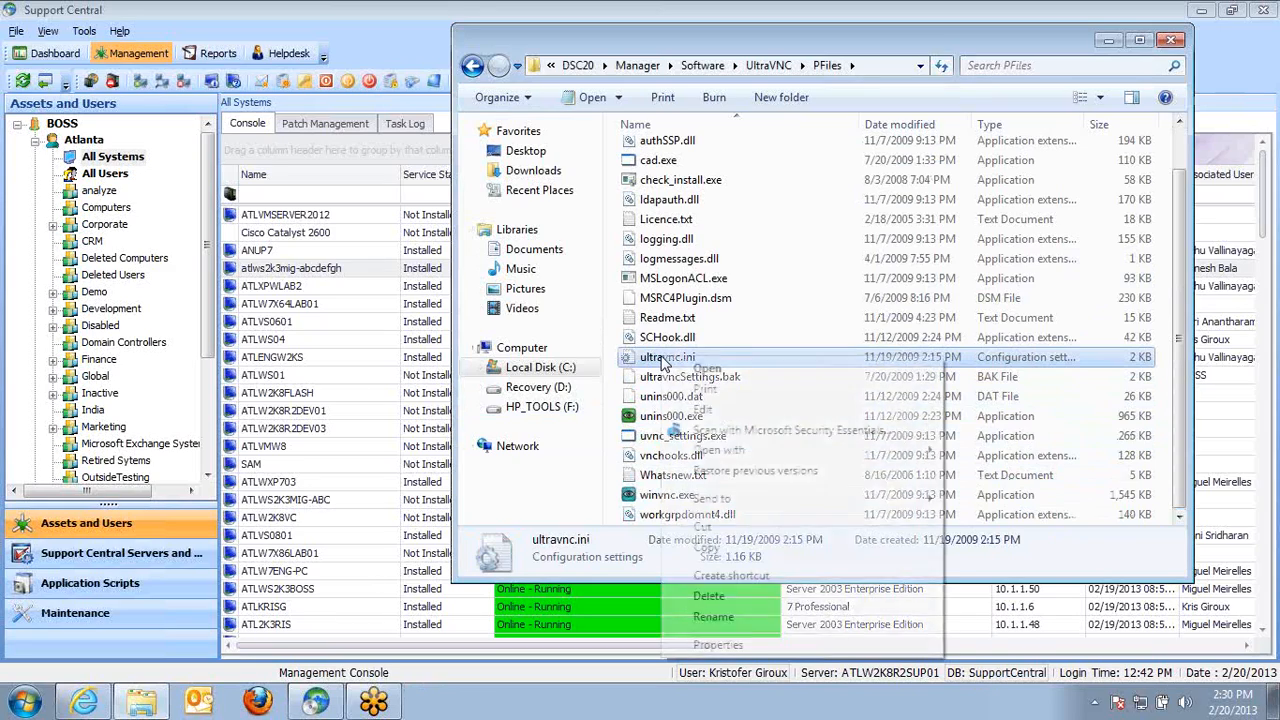
left_click(705, 411)
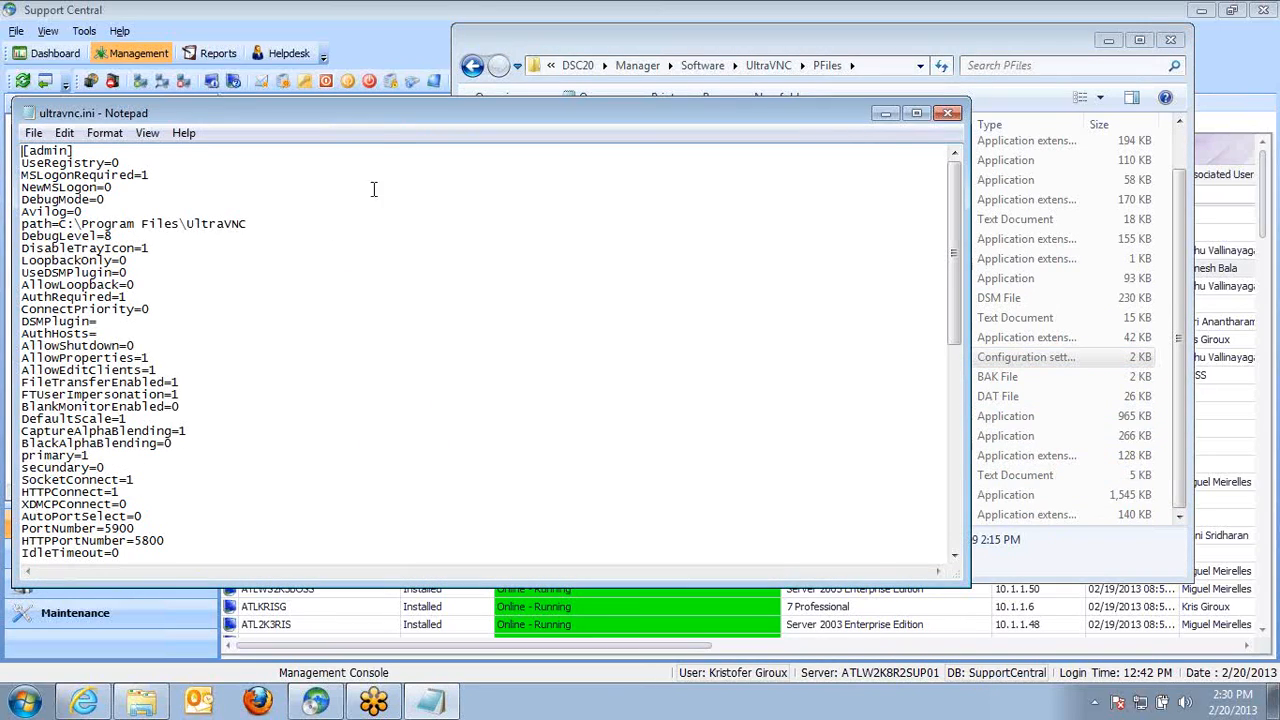
left_click_drag(380, 121, 548, 99)
left_click_drag(1120, 275, 1118, 495)
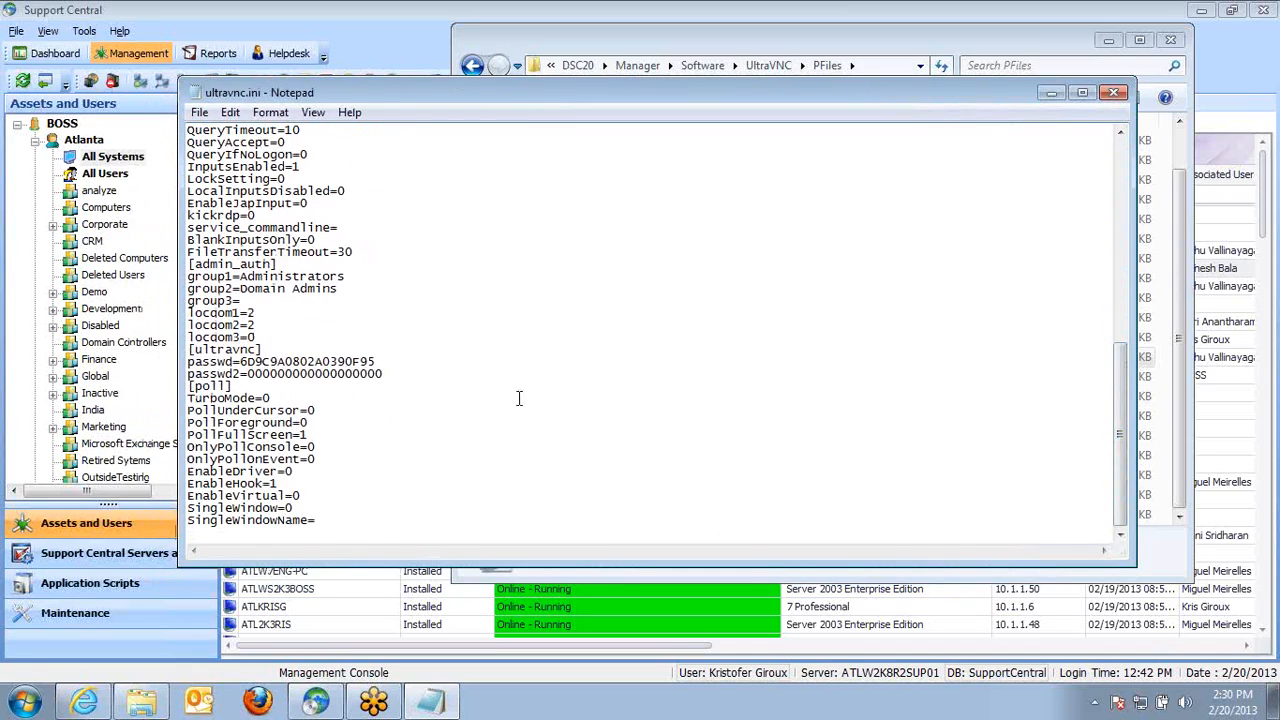
left_click(294, 278)
left_click_drag(1122, 390, 1110, 343)
left_click_drag(350, 374, 172, 362)
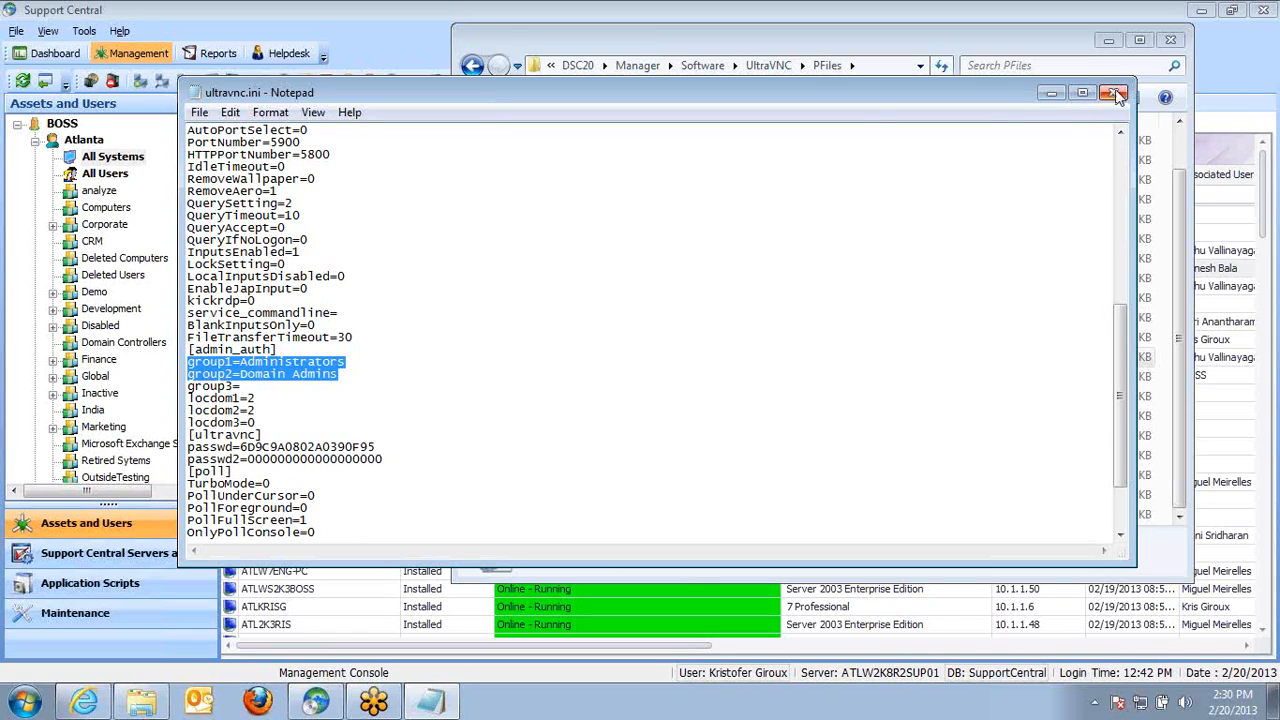
Close the File Explorer and Notepad windows
left_click(951, 30)
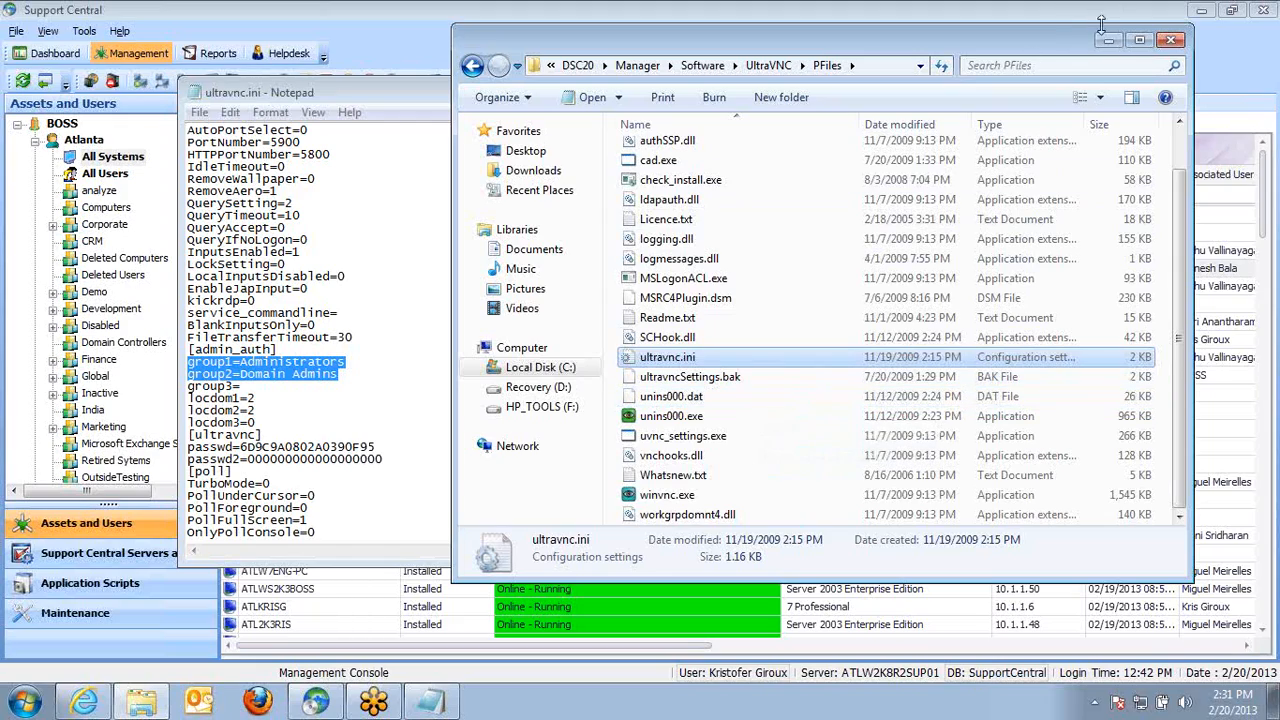
left_click(1173, 42)
left_click(1116, 93)
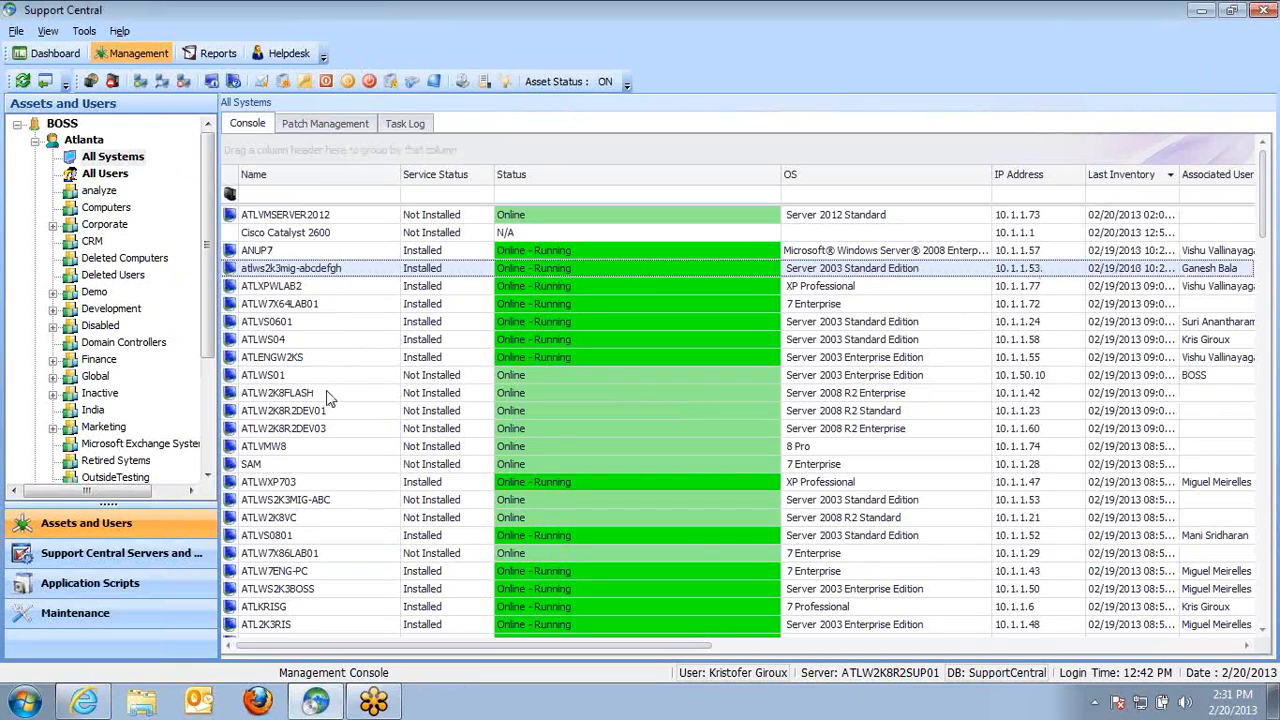
Open Atlanta's H/W Asset Manager and expand Microsoft System > Hewlett-Packard
left_click(84, 140)
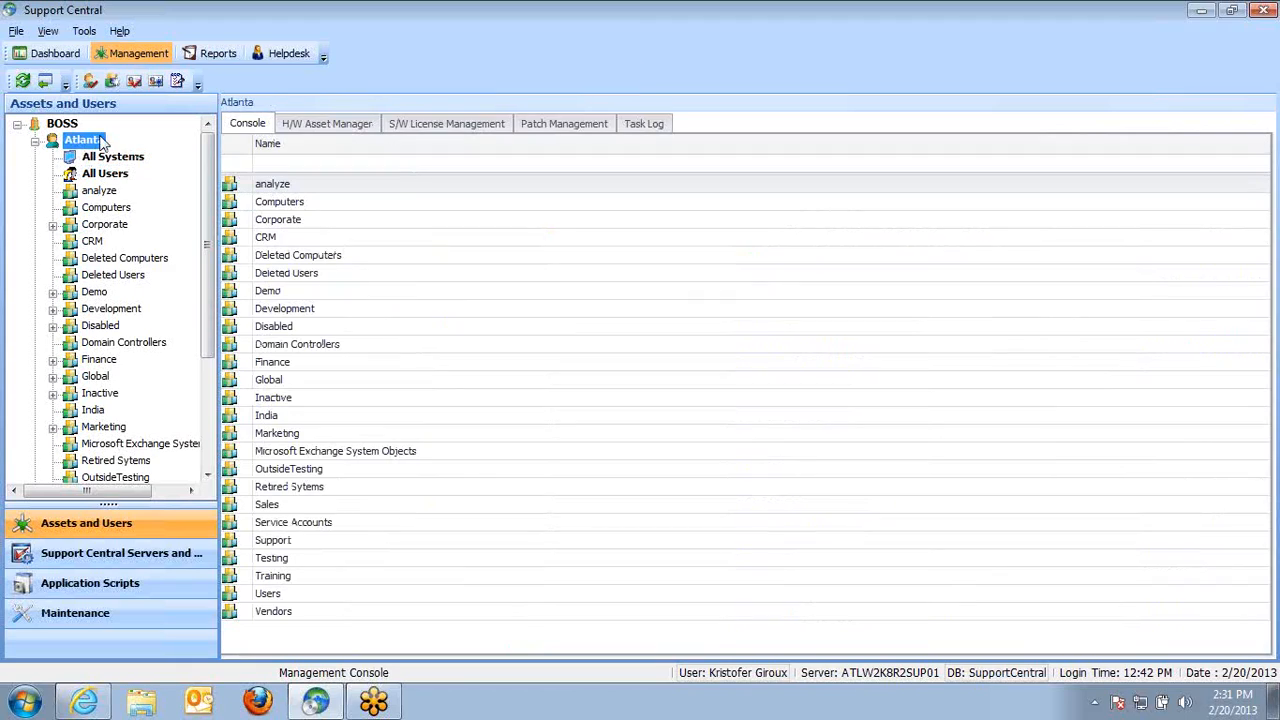
left_click(338, 124)
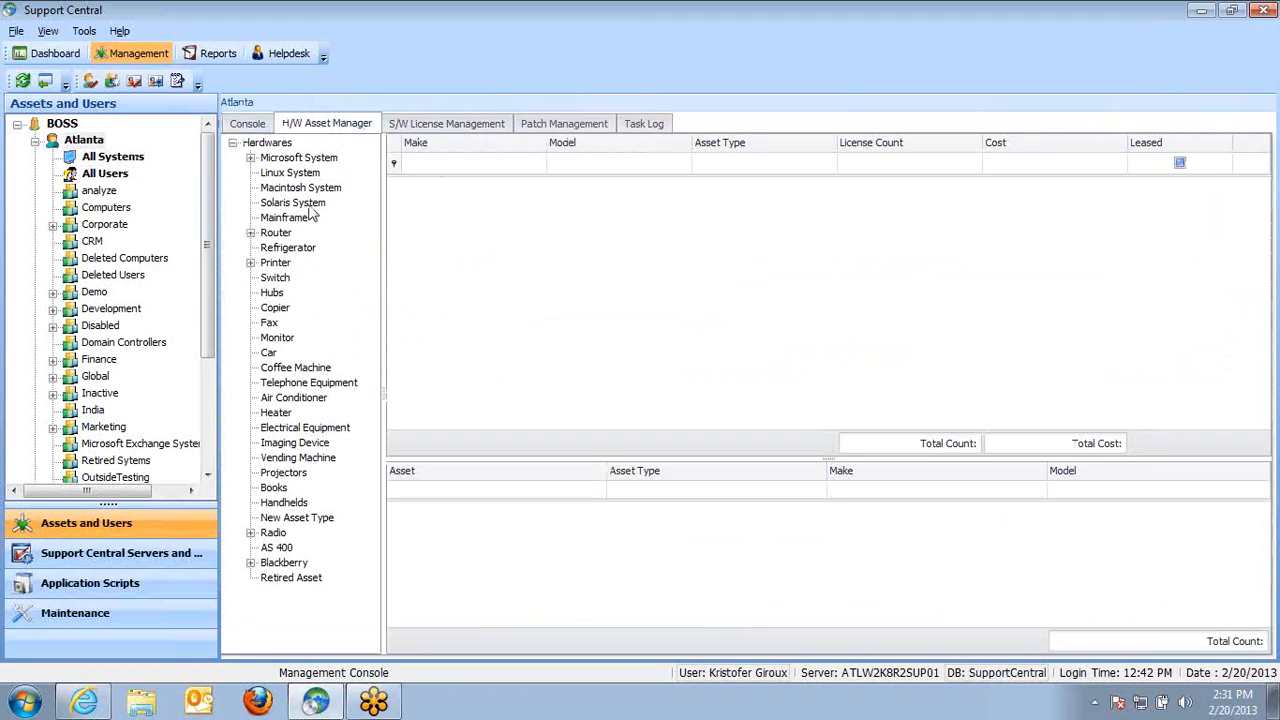
left_click(252, 158)
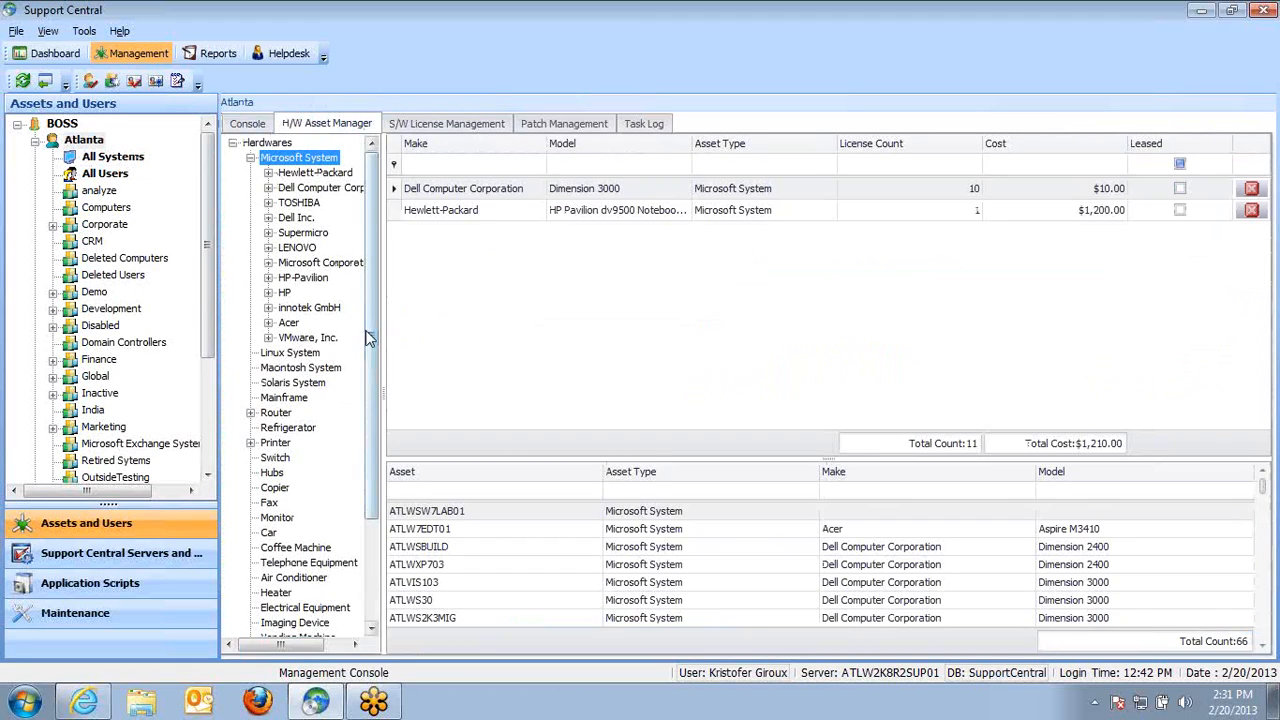
double_click(305, 173)
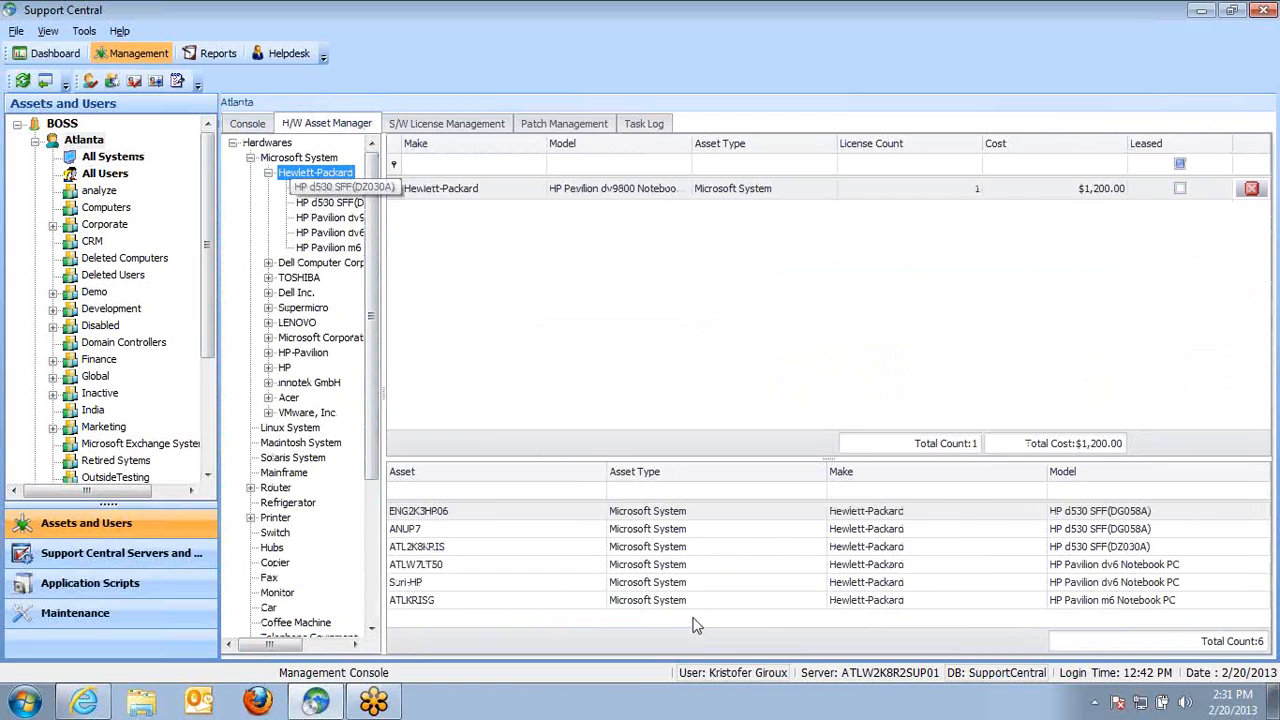
Review the Hewlett-Packard assets and view the HP Pavilion dv9500 procurement details
left_click(425, 512)
left_click(450, 529)
left_click(451, 549)
left_click(450, 565)
left_click(447, 582)
left_click(448, 600)
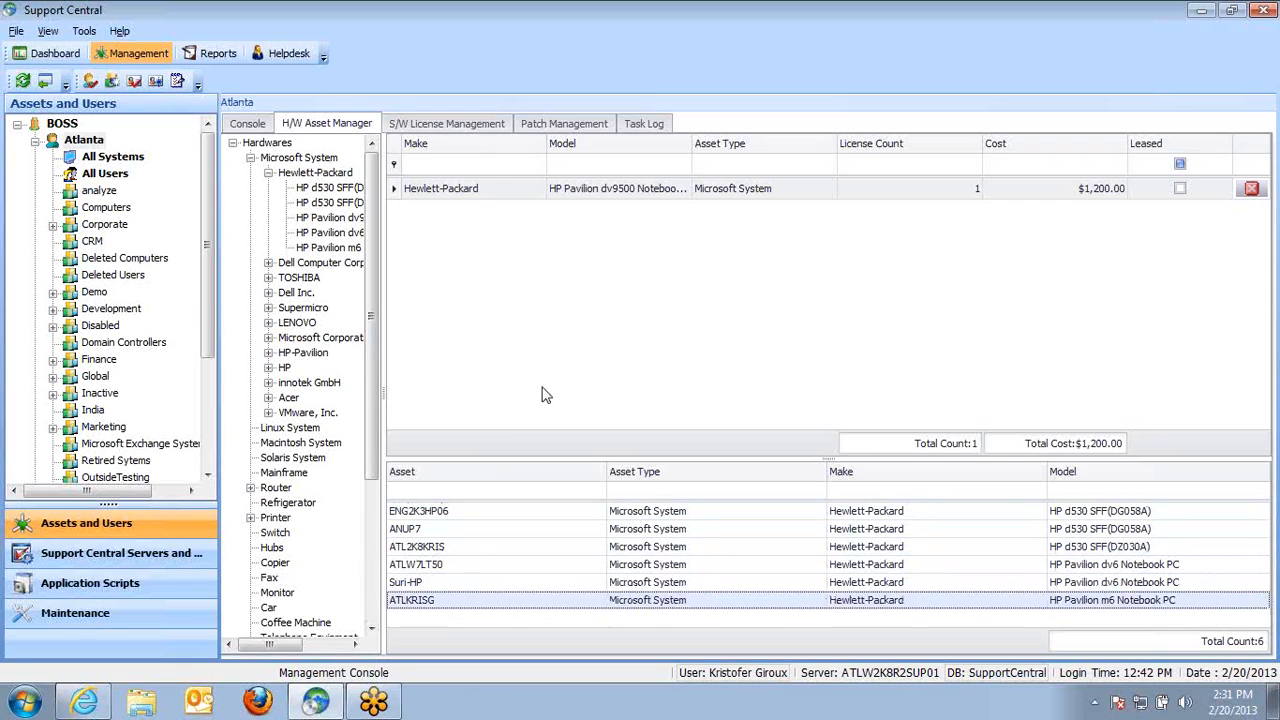
double_click(494, 190)
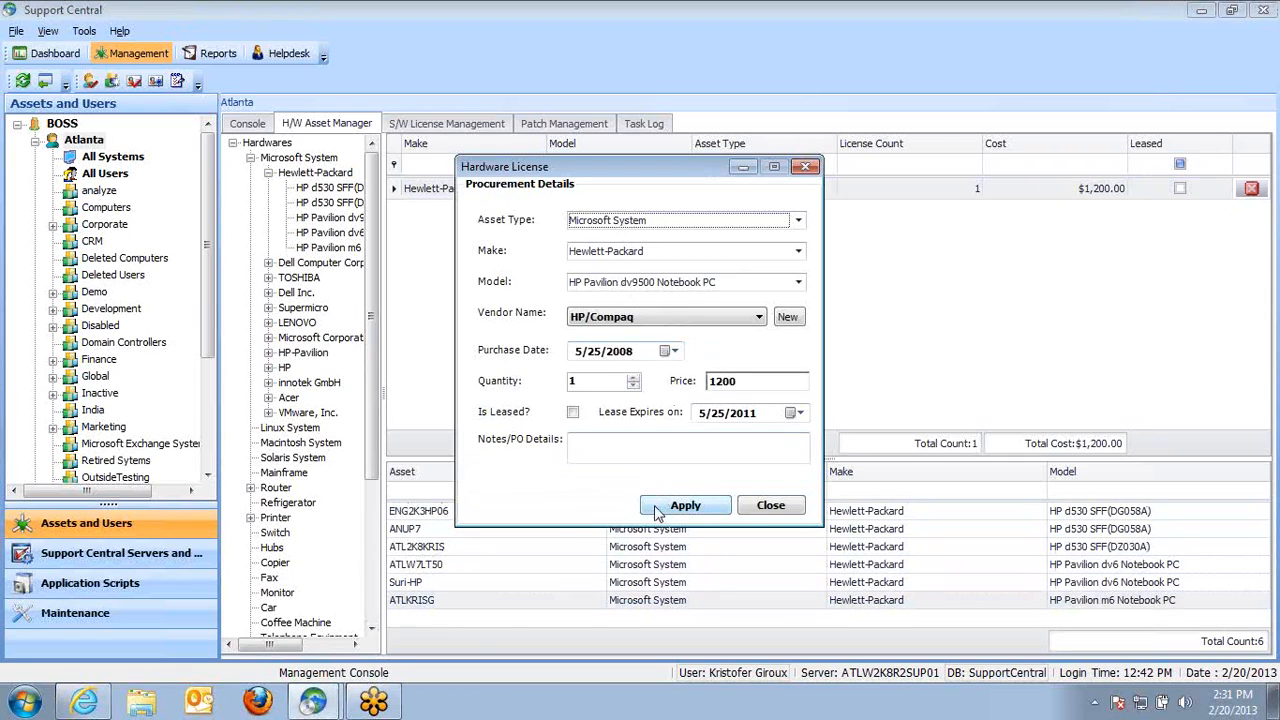
left_click(755, 505)
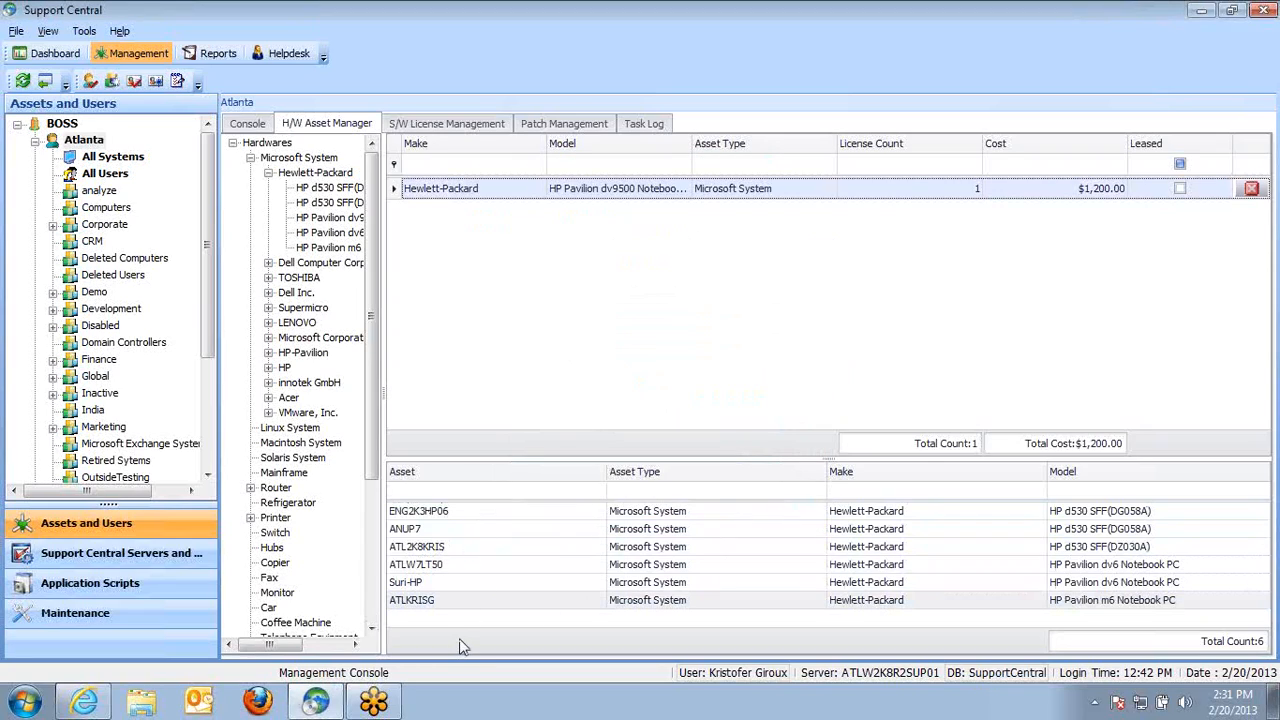
Start a new hardware procurement for the HP d530 SFF(DG058A) model
left_click(333, 203)
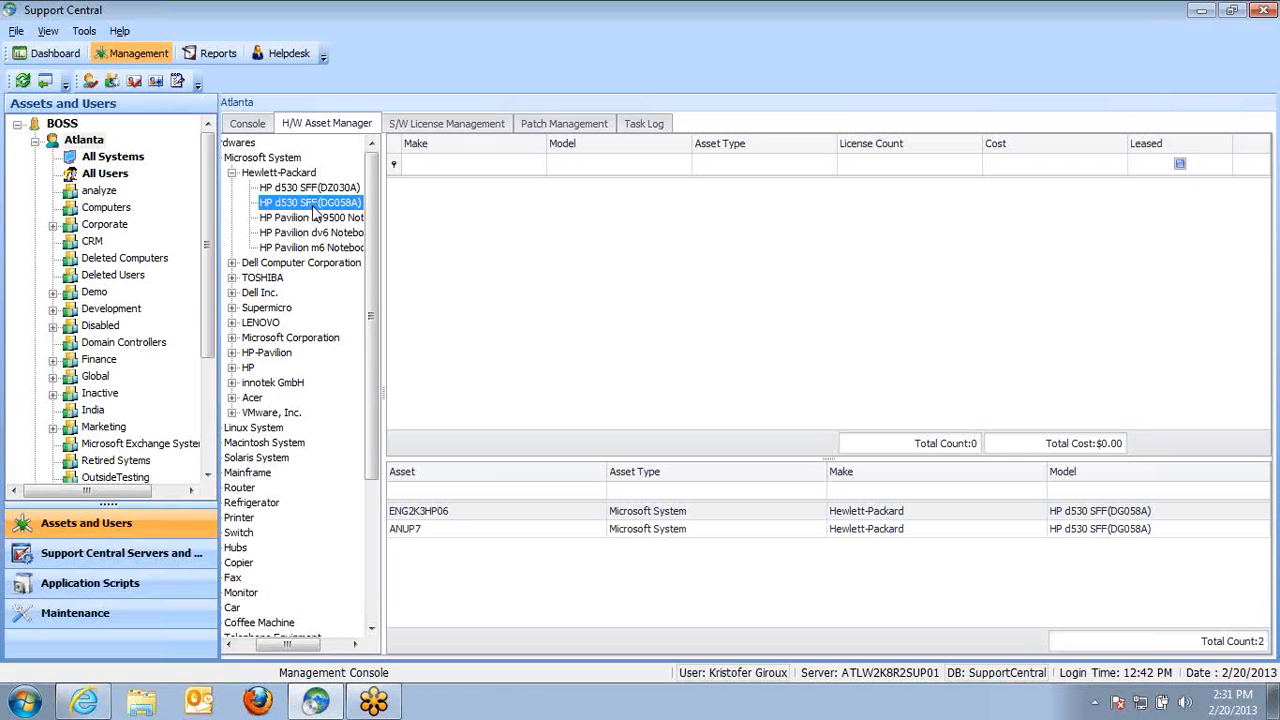
right_click(456, 240)
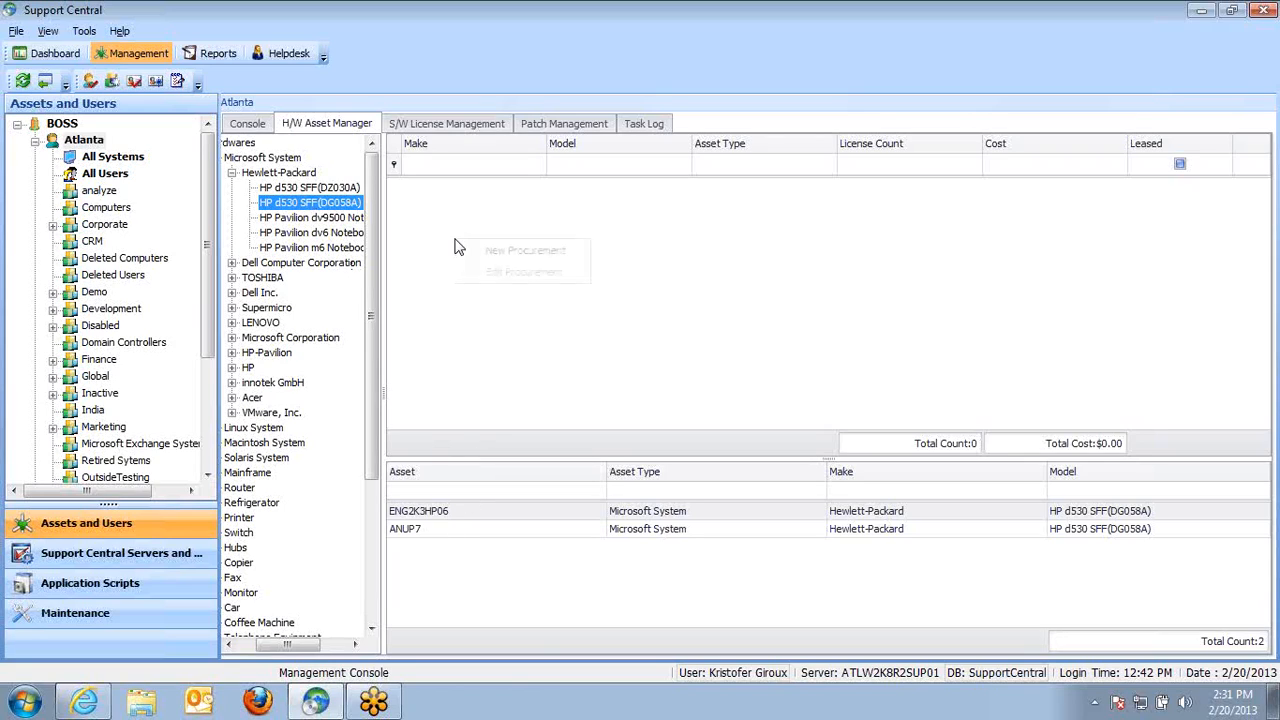
left_click(519, 251)
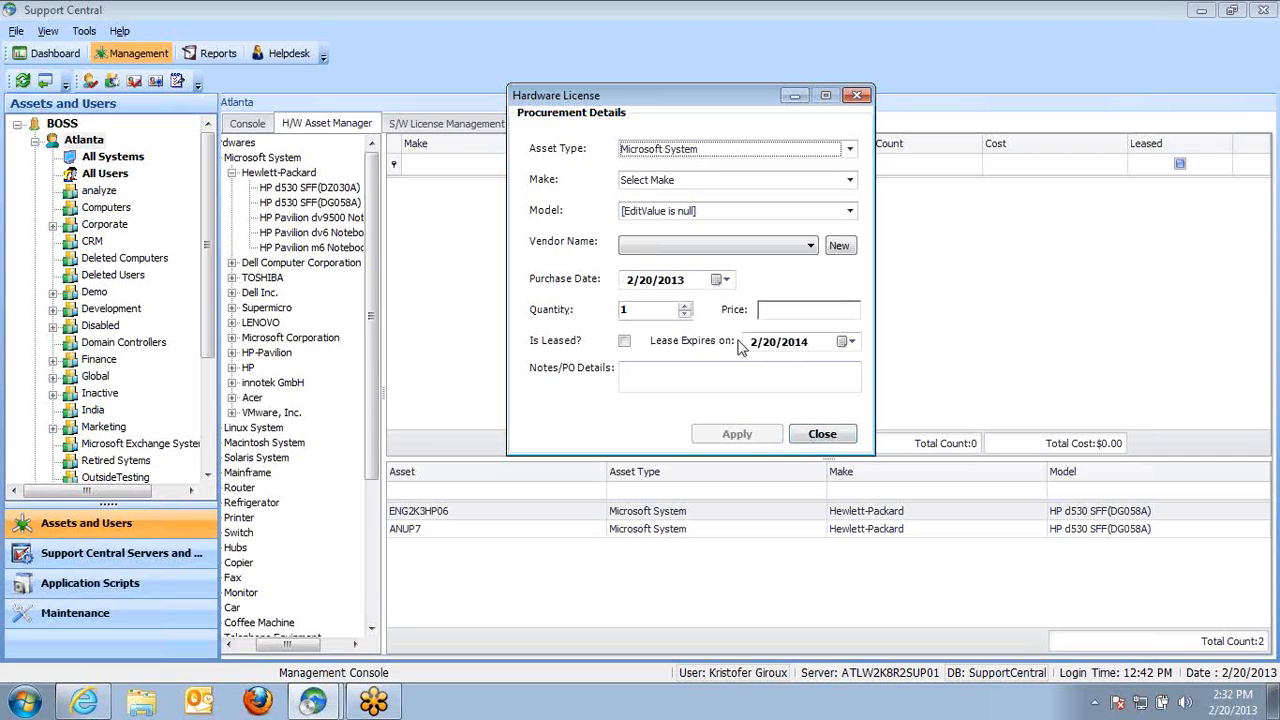
Mark the new procurement as leased and open the Lease Expires on date picker
left_click(624, 341)
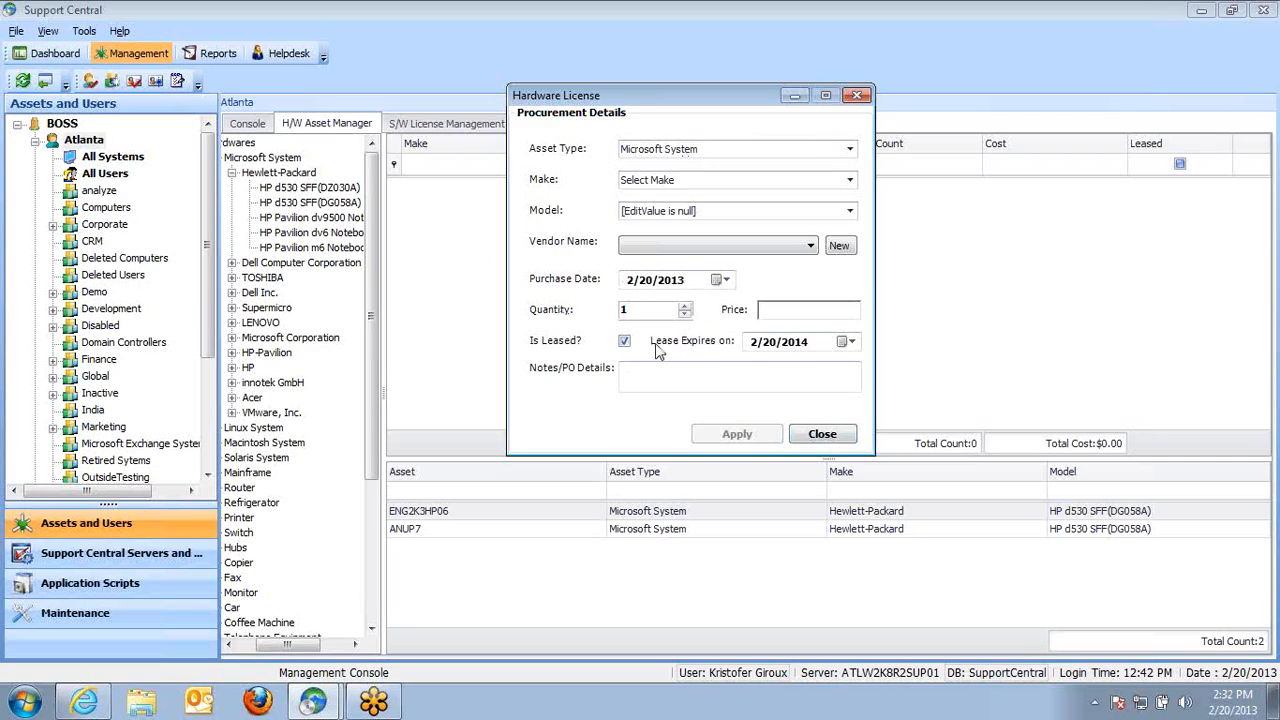
left_click(843, 342)
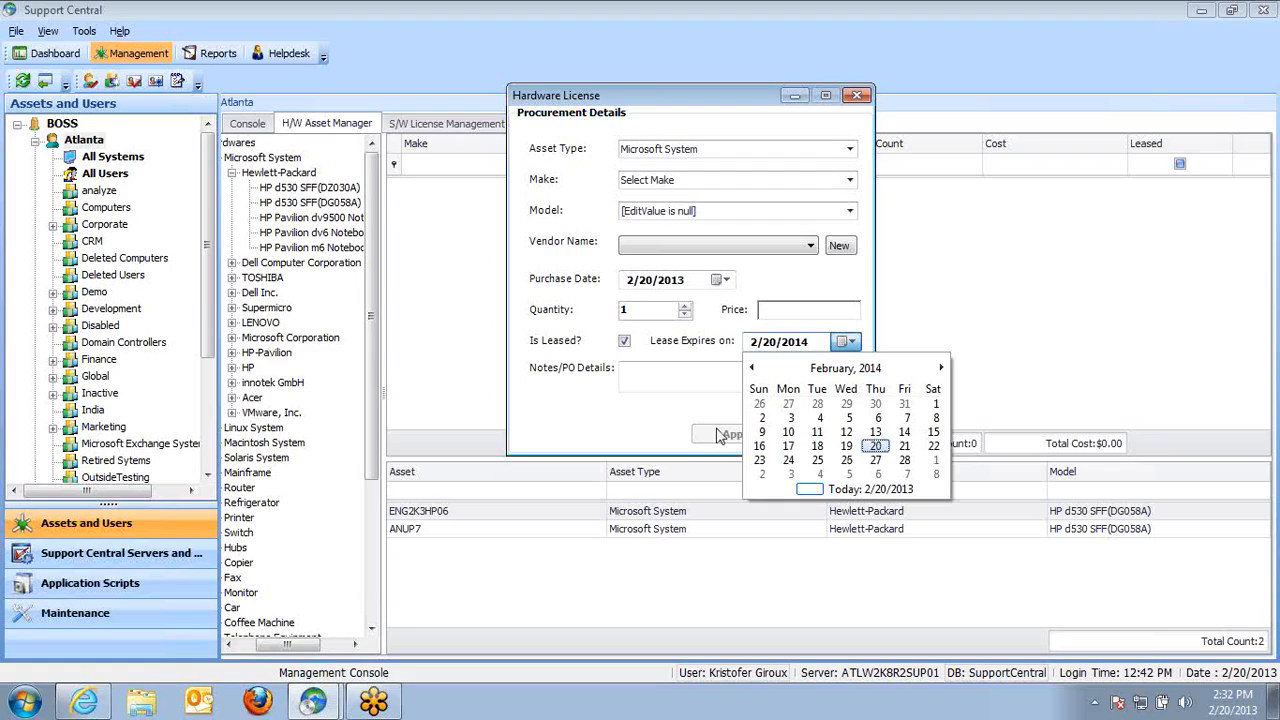
left_click(766, 308)
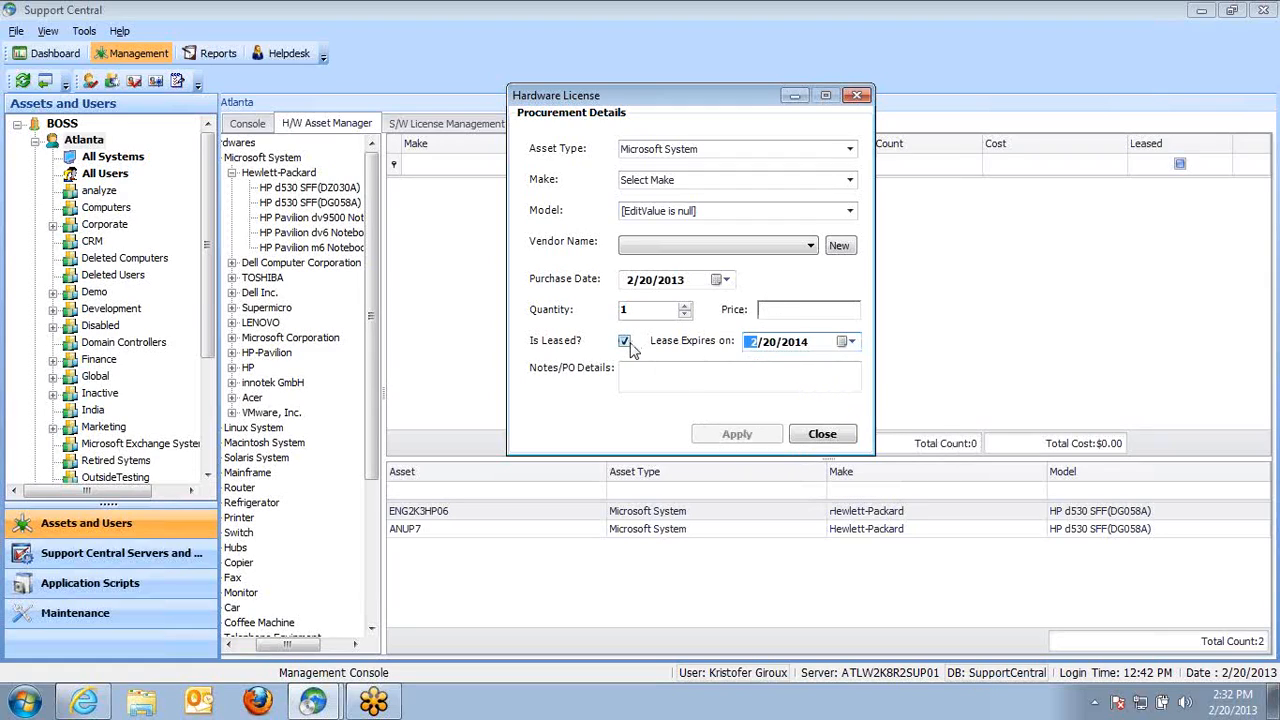
left_click(846, 342)
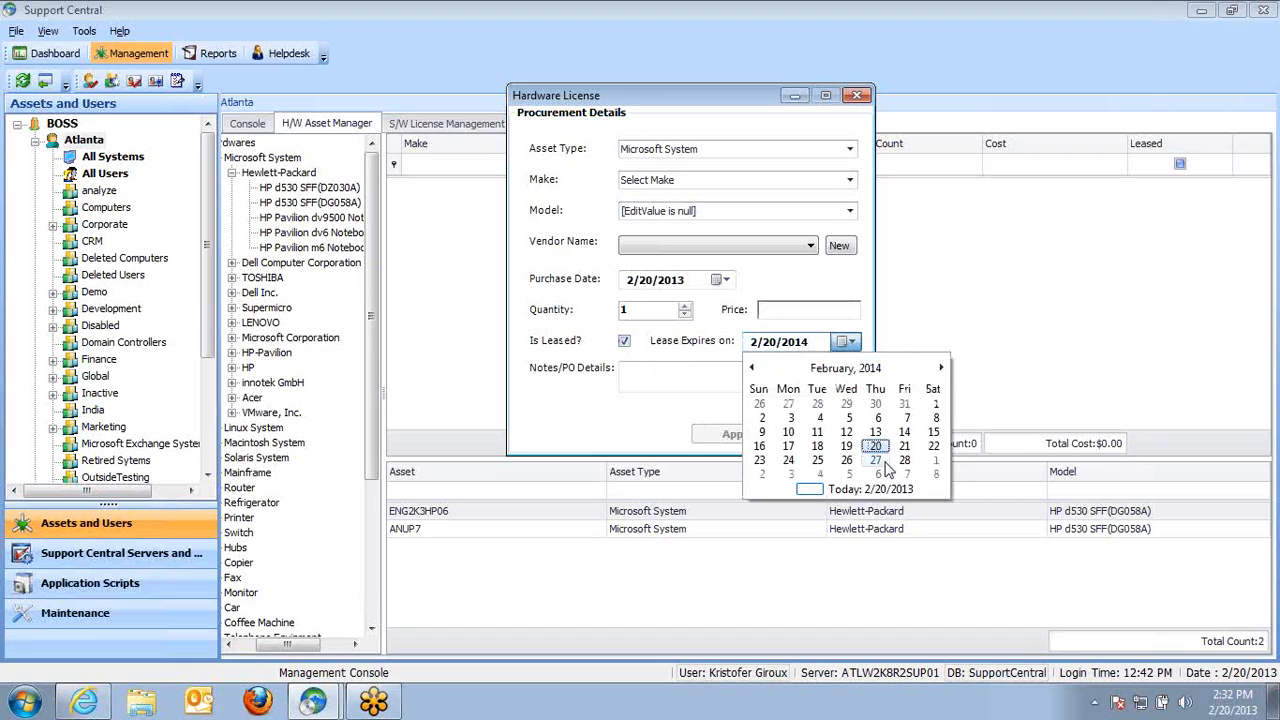
left_click(856, 303)
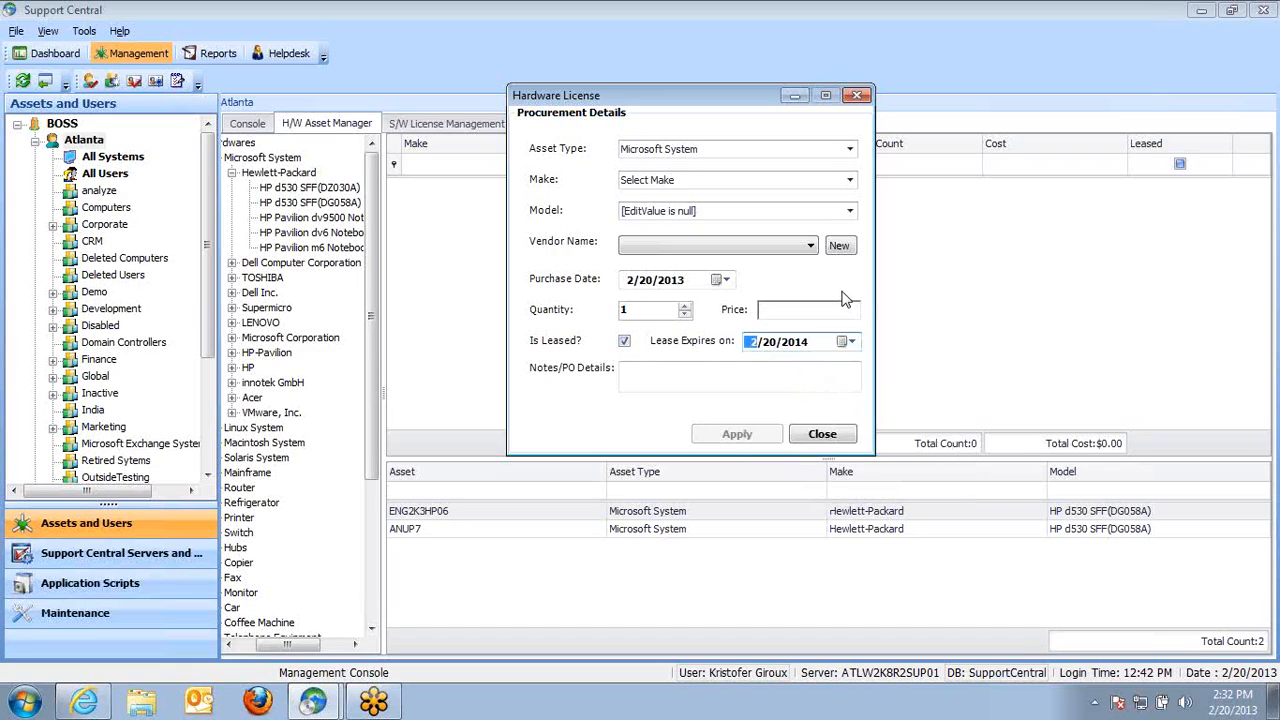
Close the hardware license dialog and view Atlanta's All Systems list in the console
left_click(823, 434)
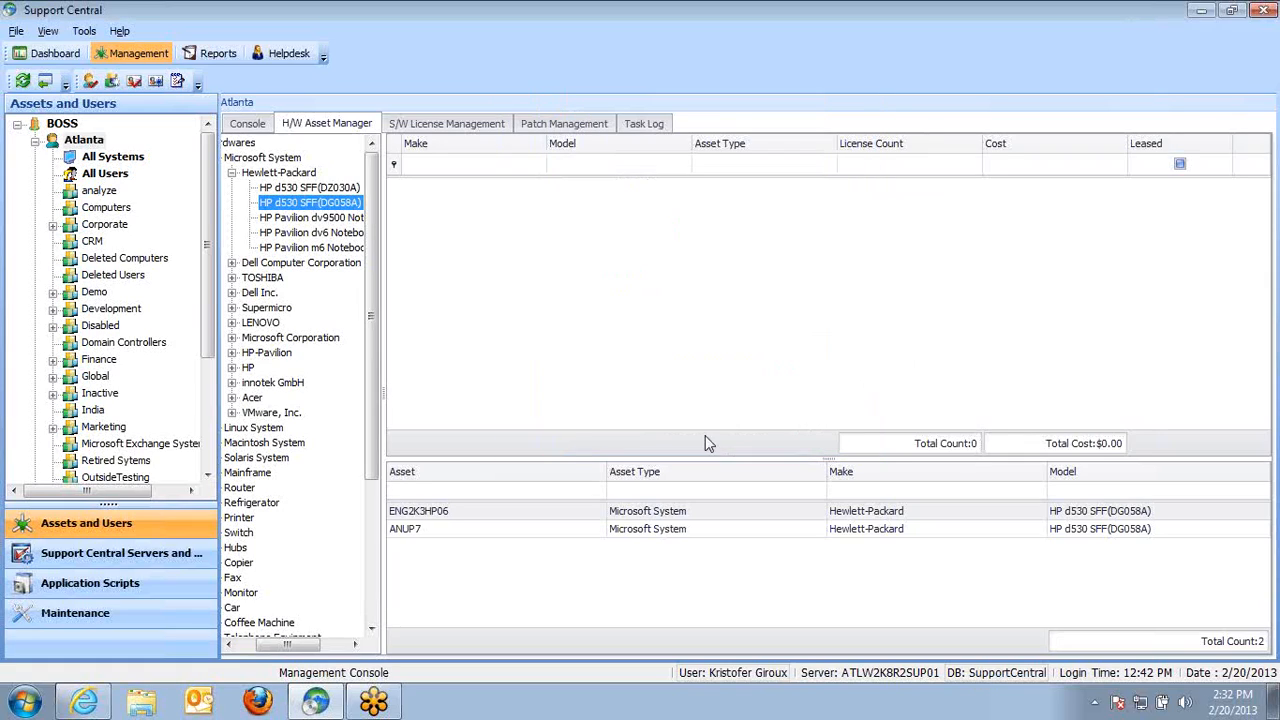
left_click(245, 128)
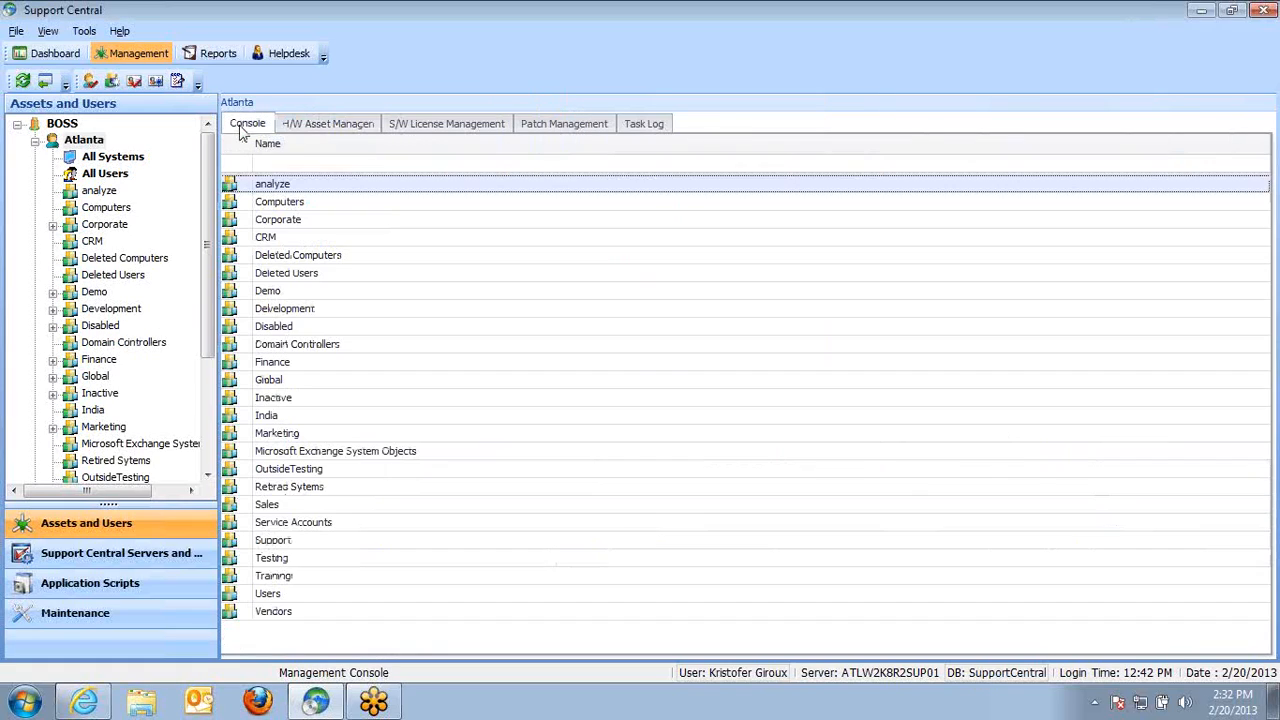
left_click(113, 157)
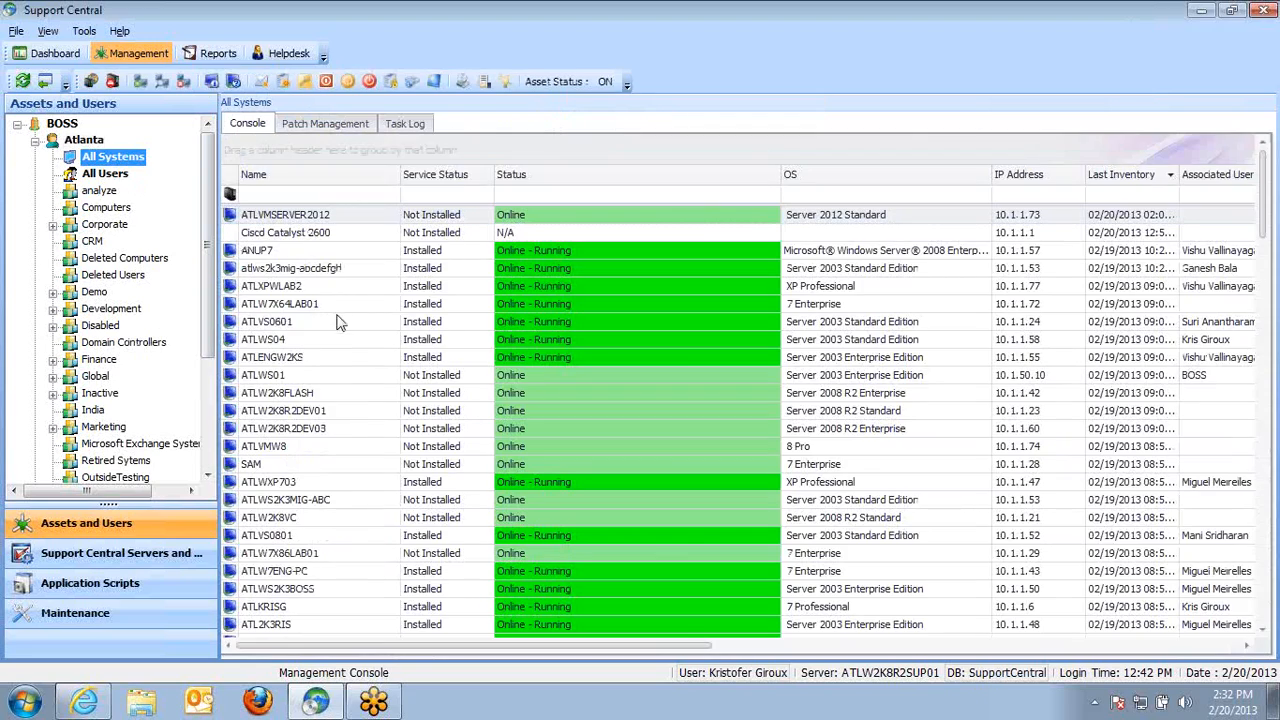
Open Application Scripts and browse the Toolkit category's Tool Kit and Uninstall Pipeline scripts
left_click(128, 586)
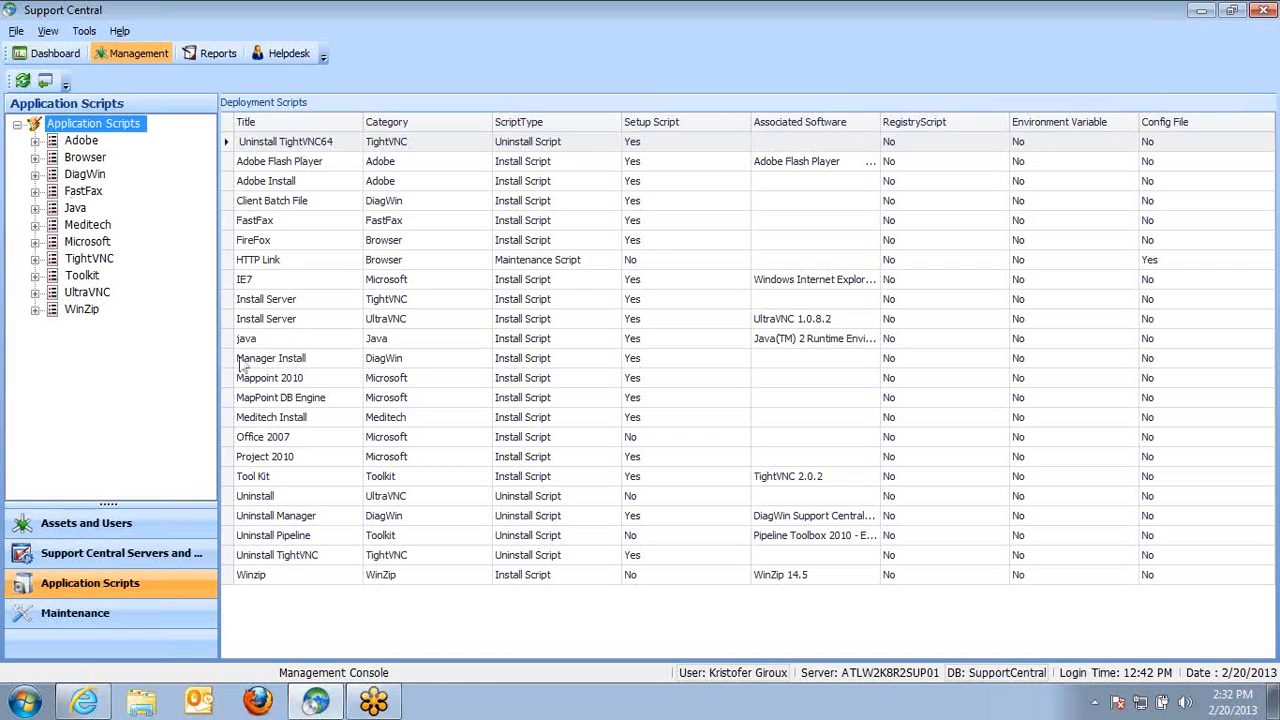
left_click(31, 277)
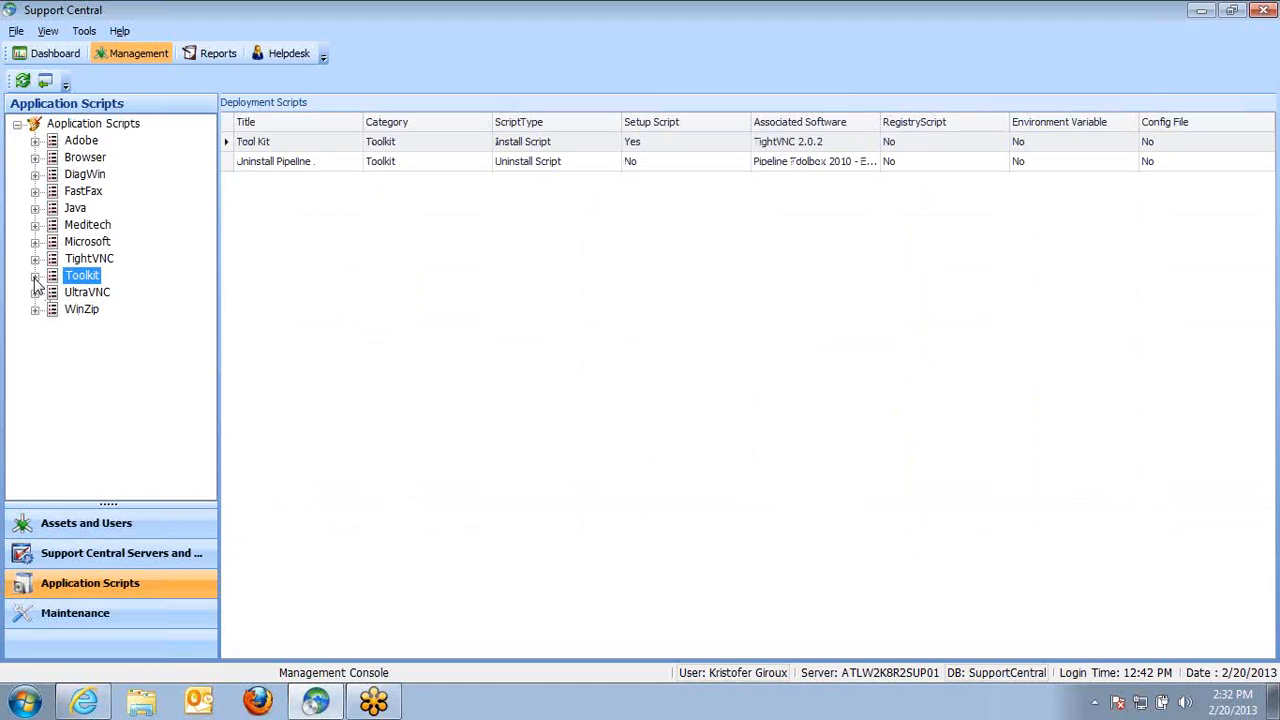
left_click(35, 277)
left_click(104, 295)
left_click(121, 312)
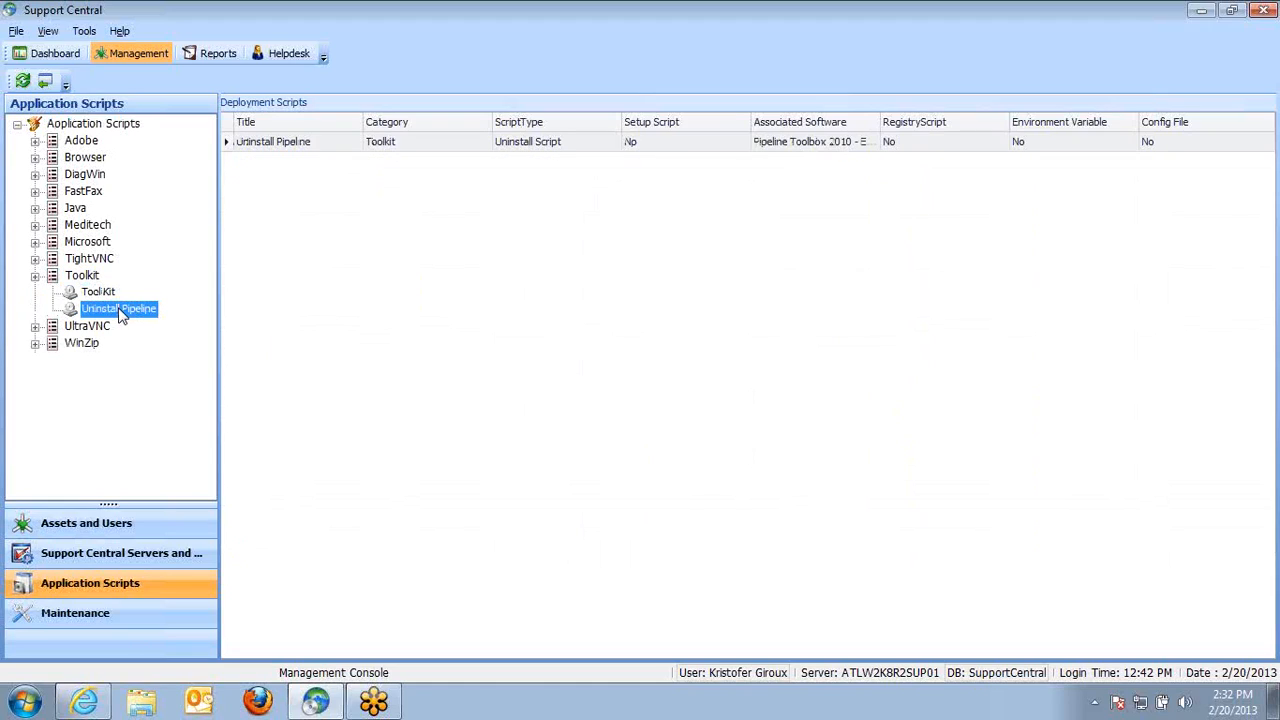
left_click(100, 292)
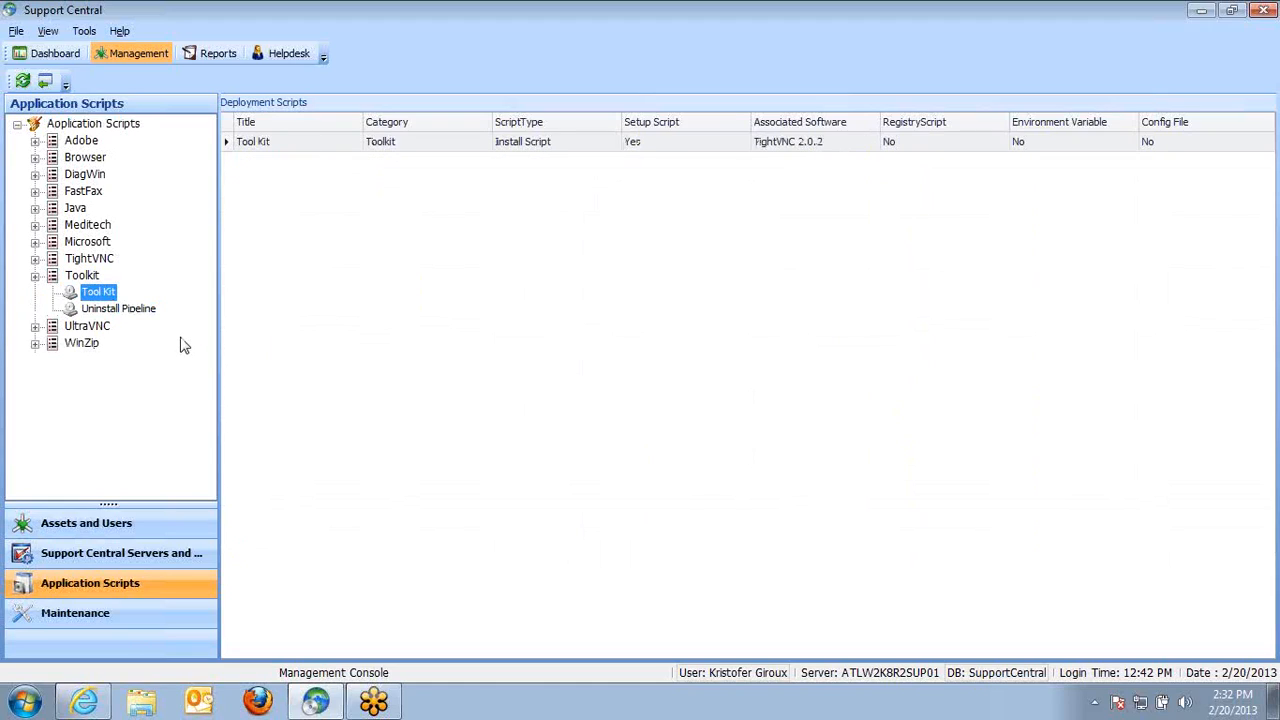
left_click(118, 312)
Open the Uninstall Pipeline script for editing, step through its details and contact privileges, and close it
right_click(297, 144)
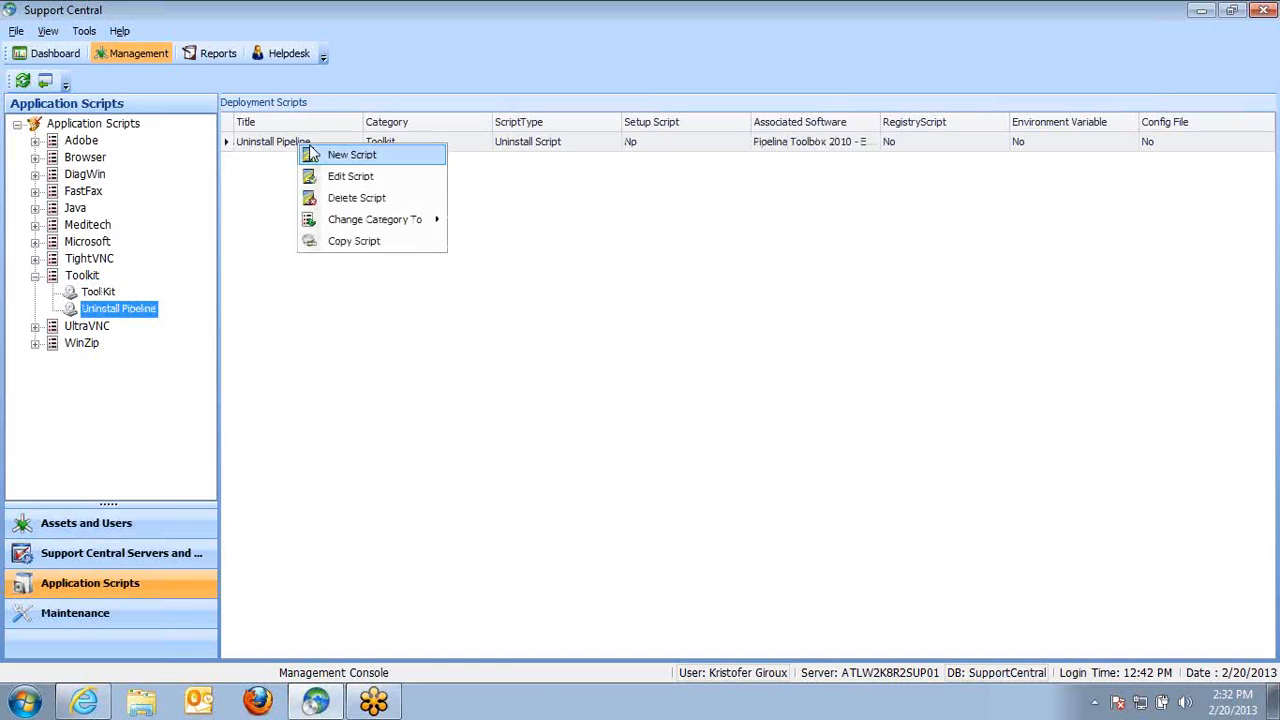
left_click(376, 186)
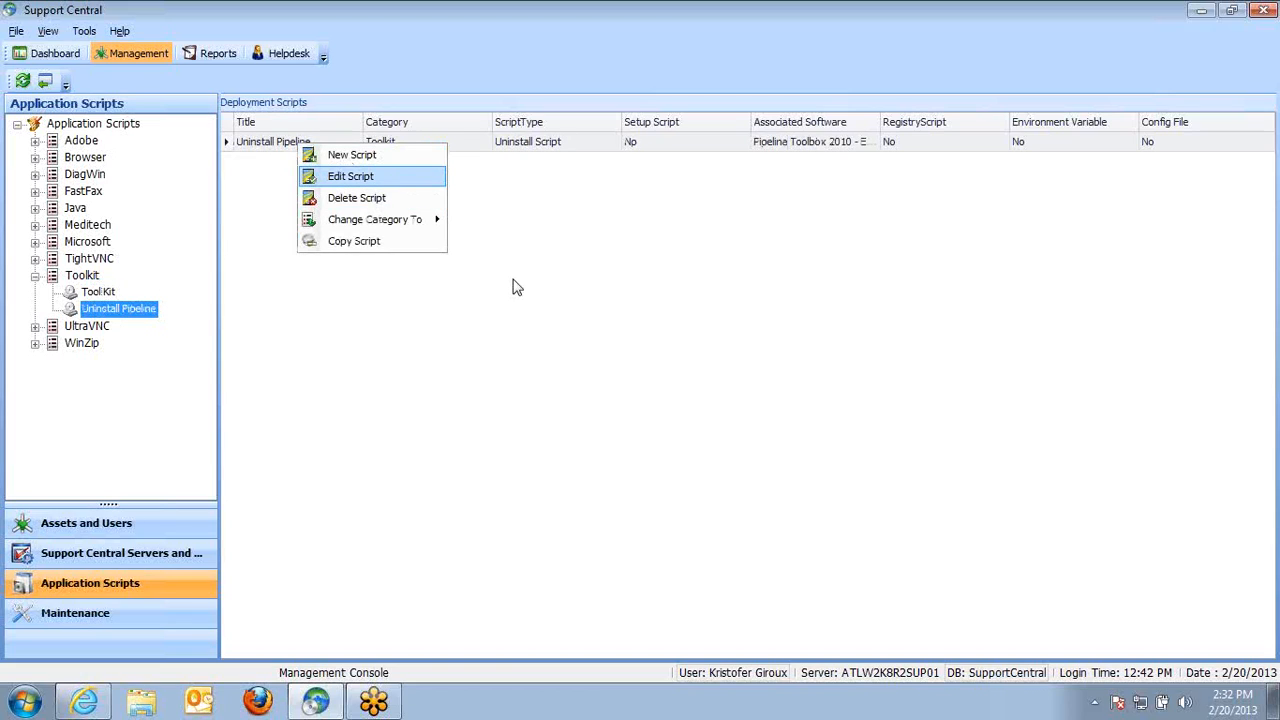
left_click(527, 555)
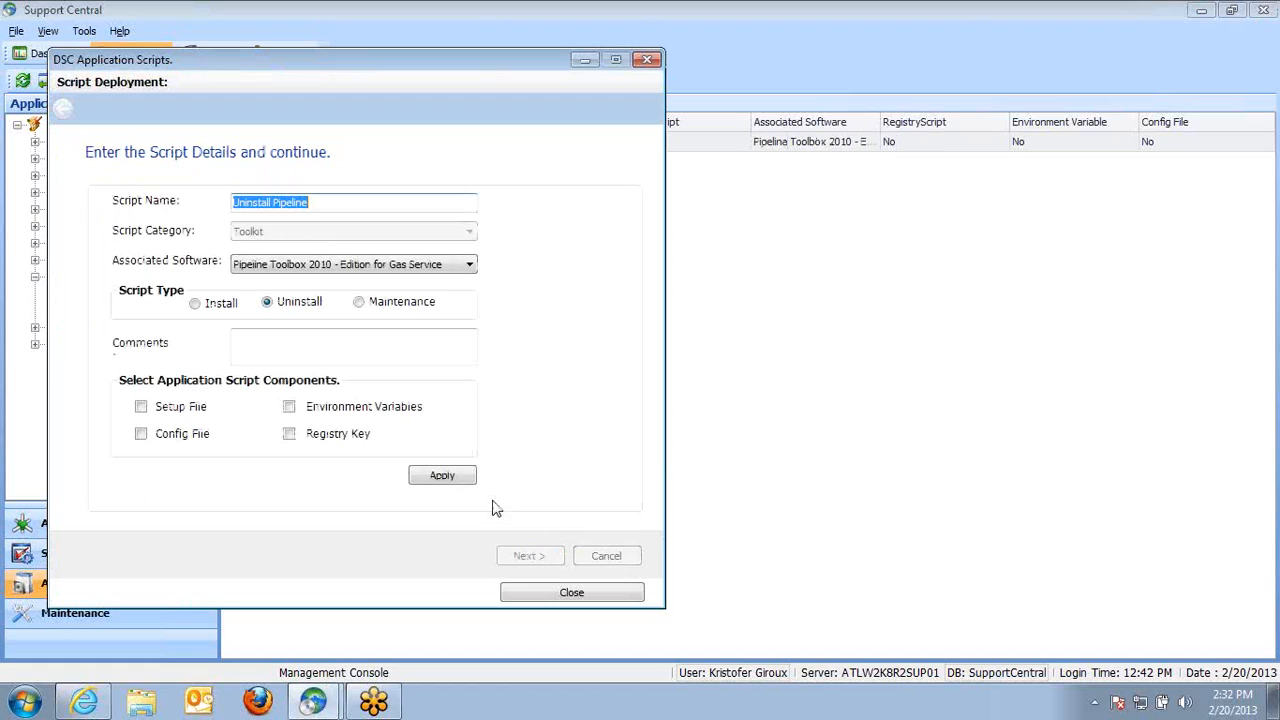
left_click(528, 555)
left_click_drag(416, 80, 496, 80)
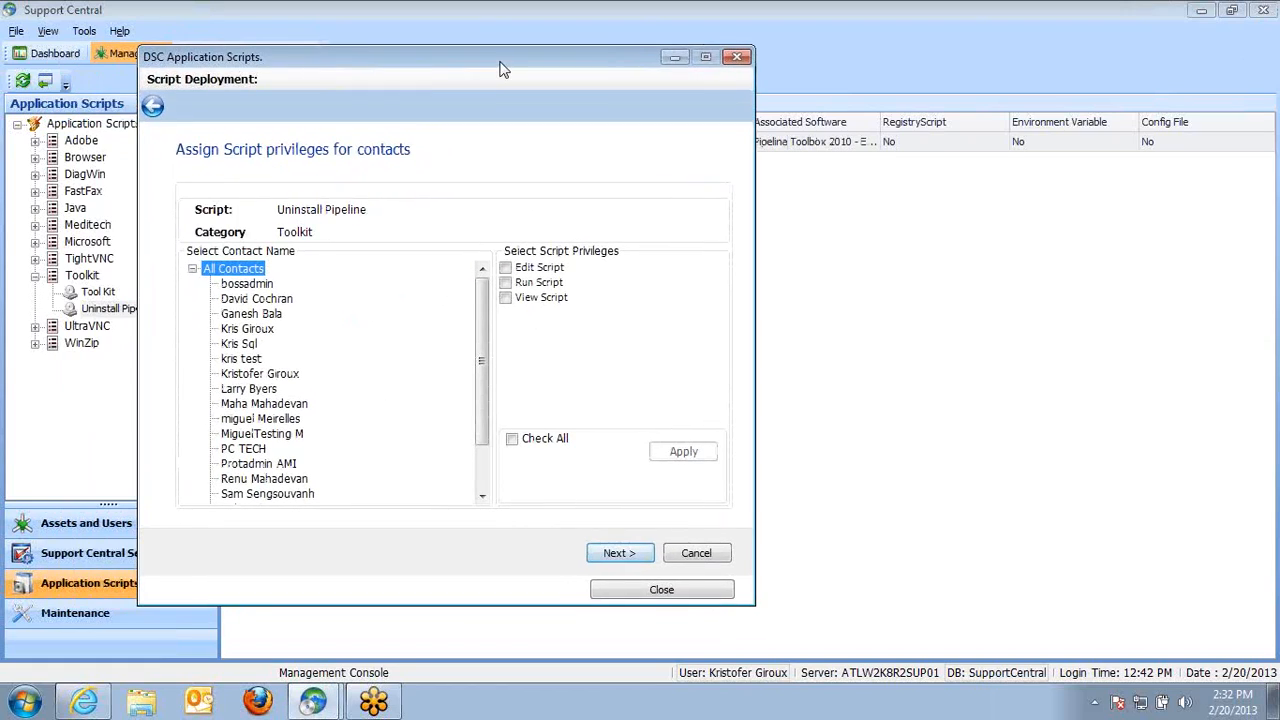
left_click(652, 596)
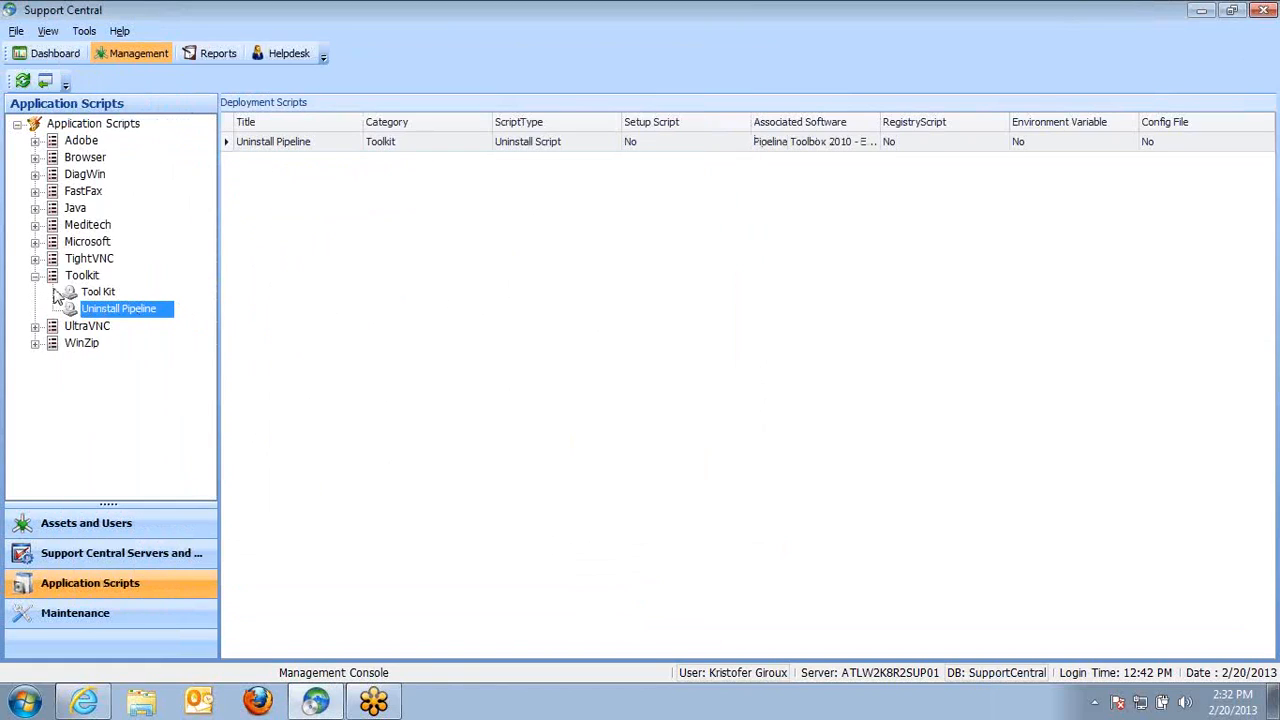
Open the DiagWin Uninstall Manager script for editing and advance to its unattended script settings
left_click(35, 174)
left_click(106, 223)
right_click(106, 223)
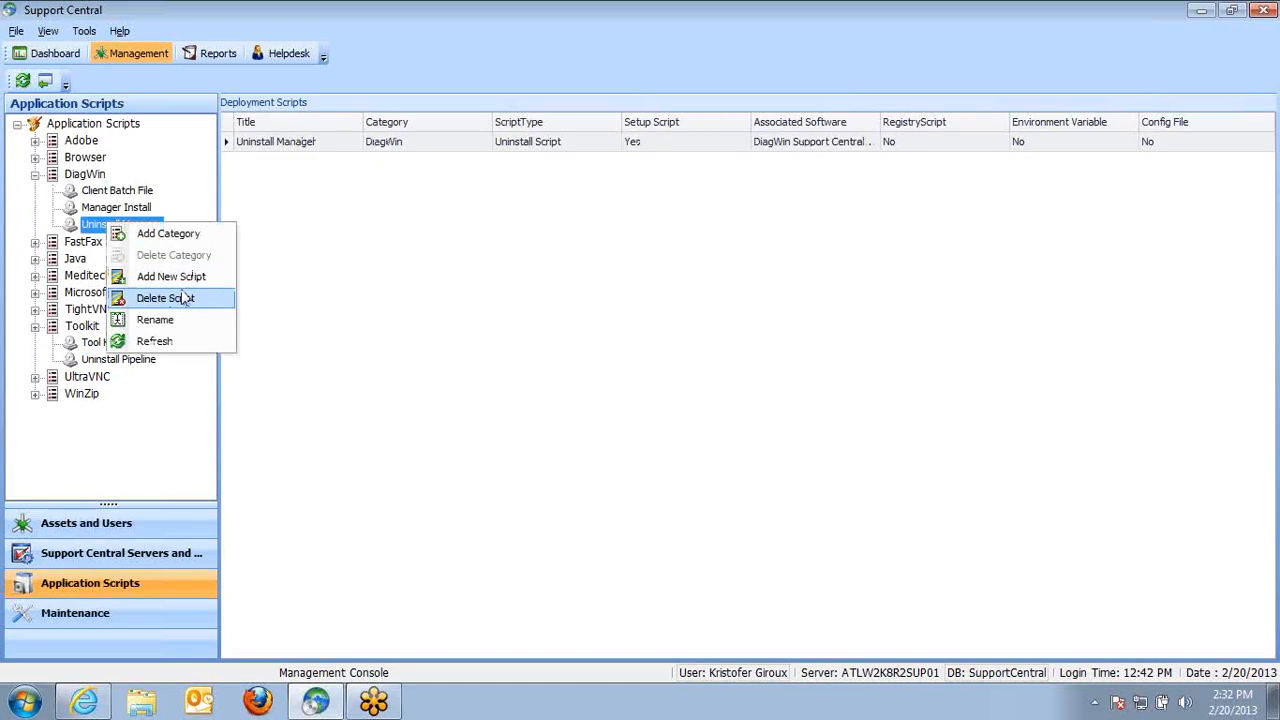
left_click(91, 223)
right_click(302, 147)
left_click(362, 174)
left_click(557, 583)
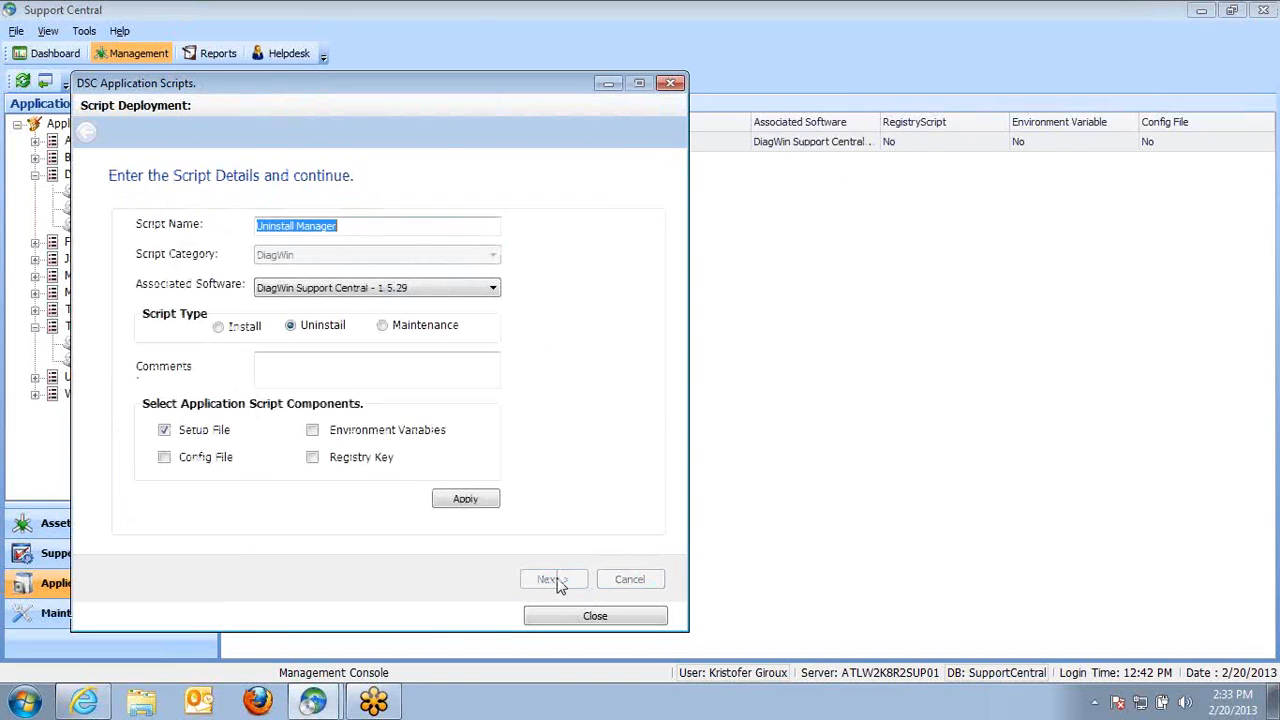
left_click(478, 504)
left_click(548, 578)
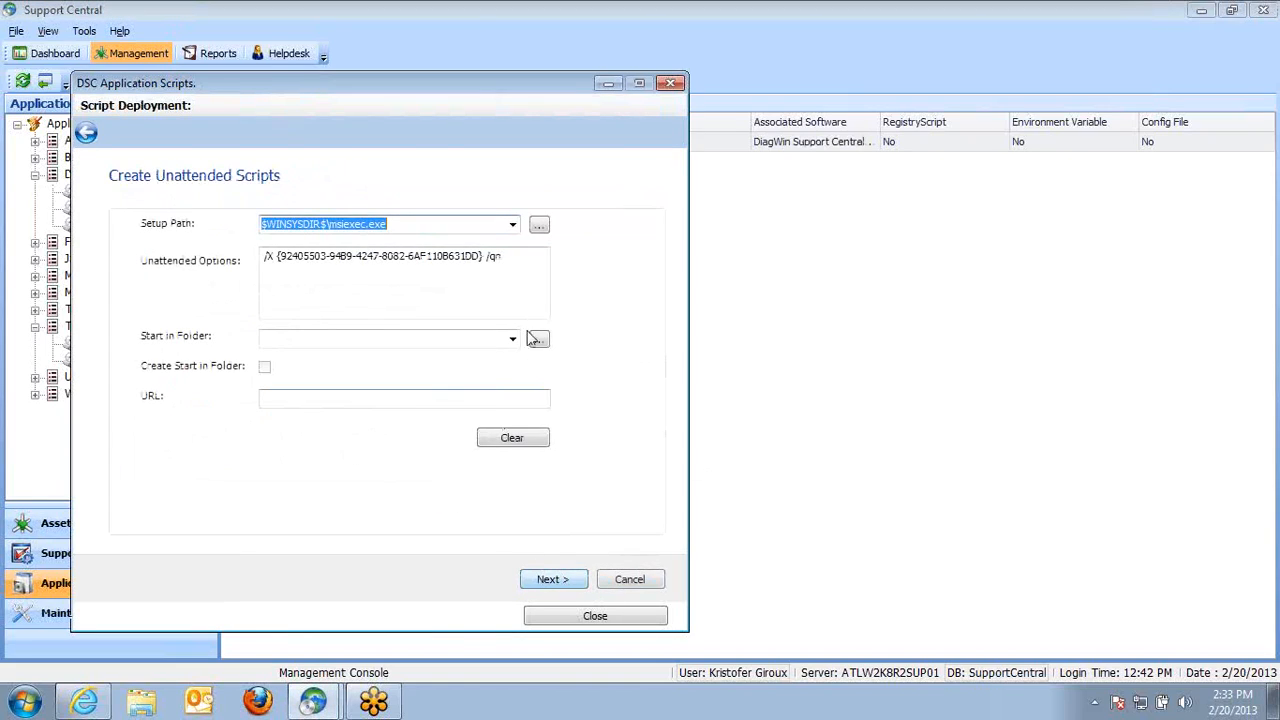
Examine the Uninstall Manager script's setup path and unattended options, then close the script editor
left_click(411, 224)
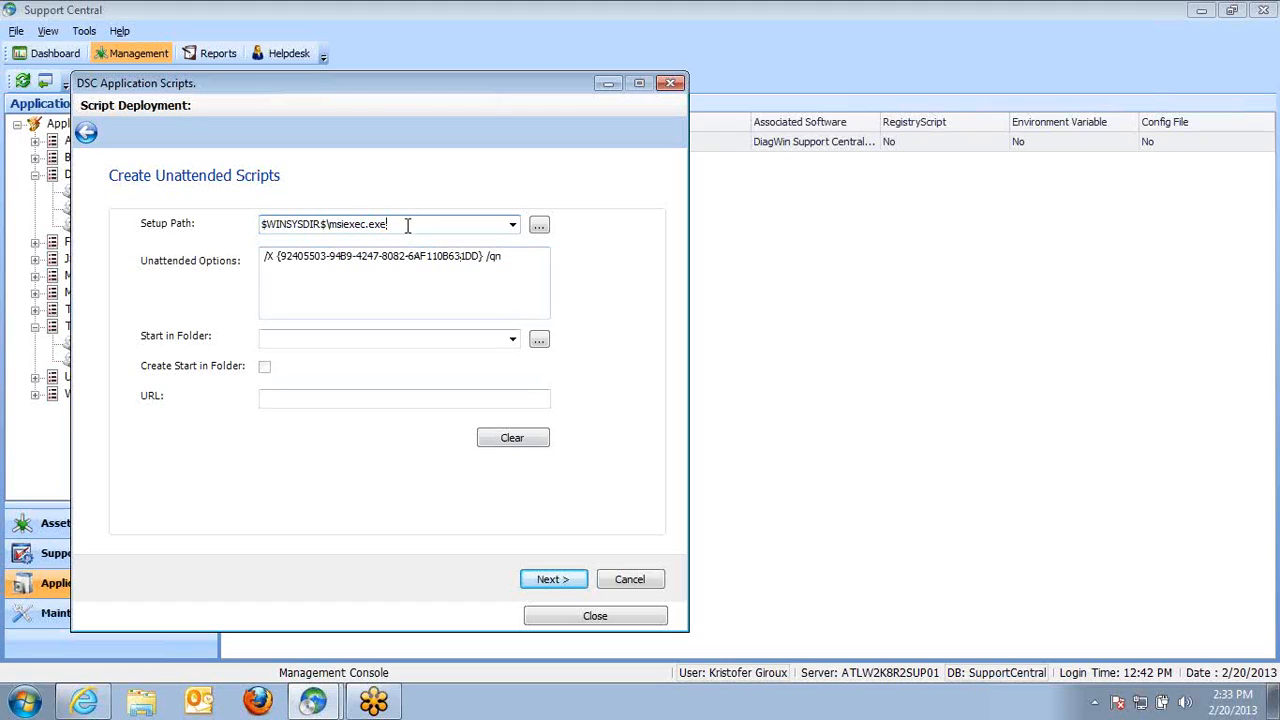
left_click_drag(408, 226, 262, 224)
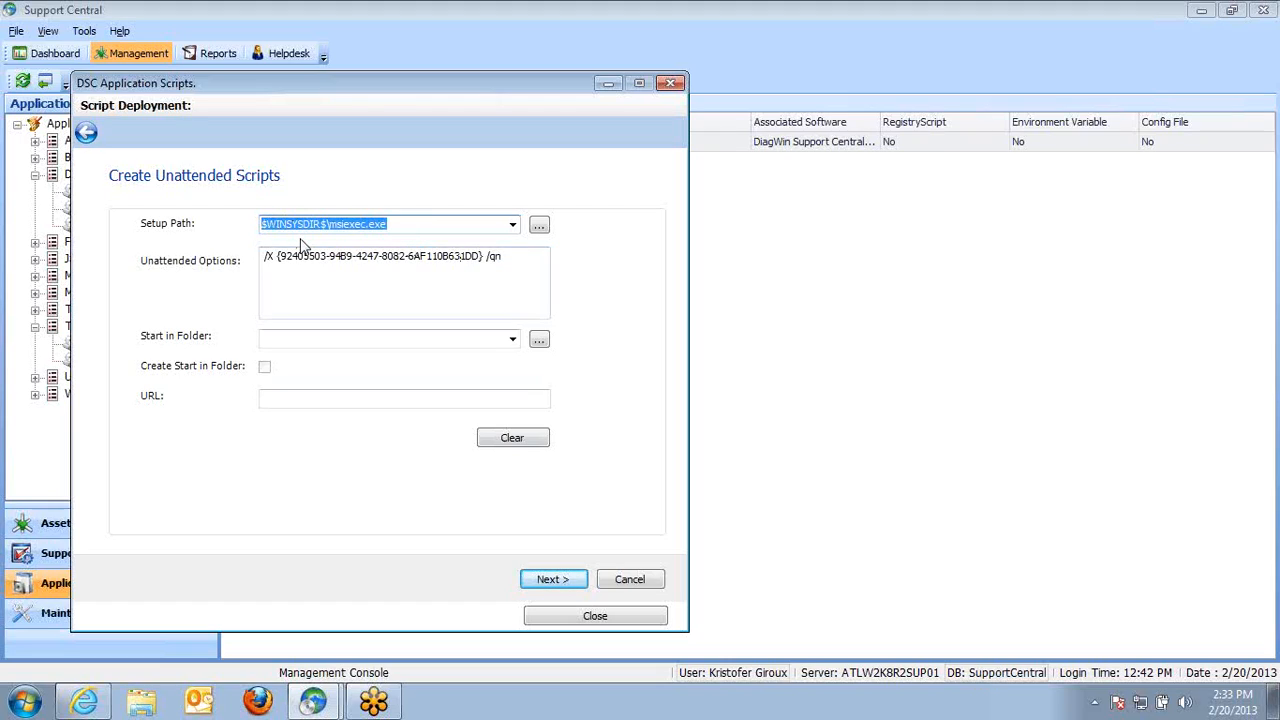
left_click_drag(397, 226, 342, 224)
left_click_drag(278, 256, 263, 256)
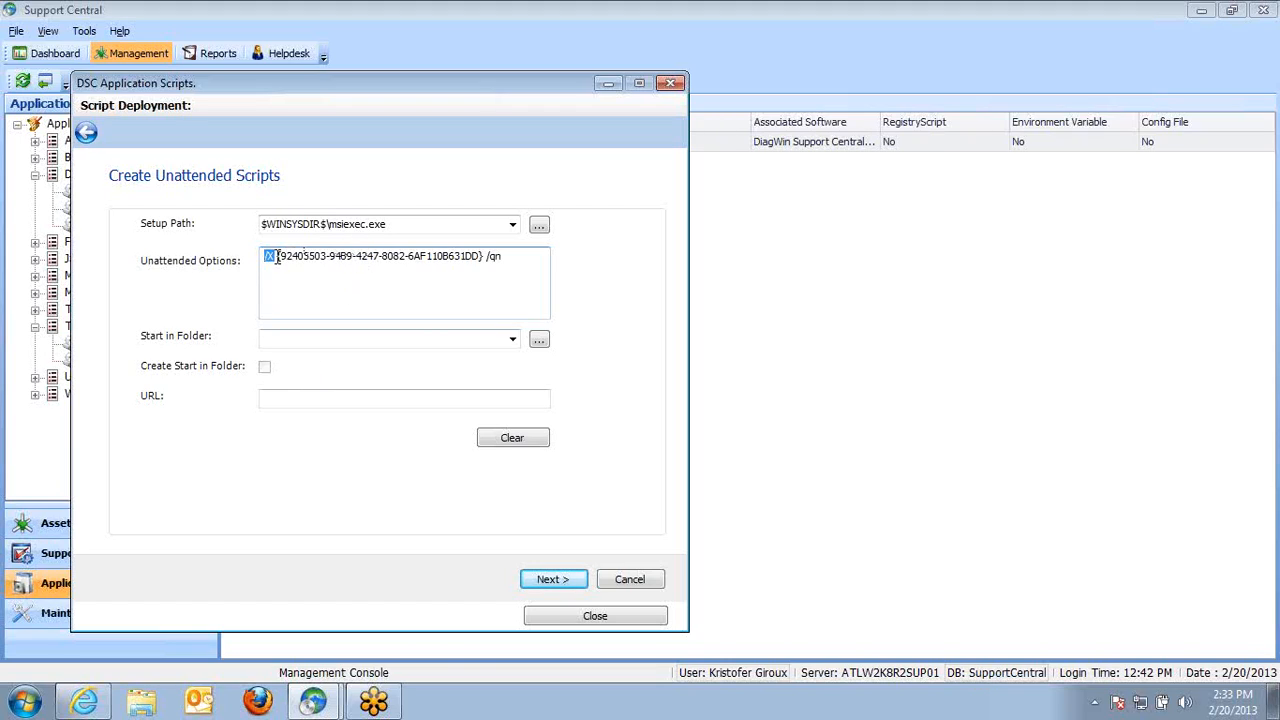
left_click_drag(276, 256, 481, 259)
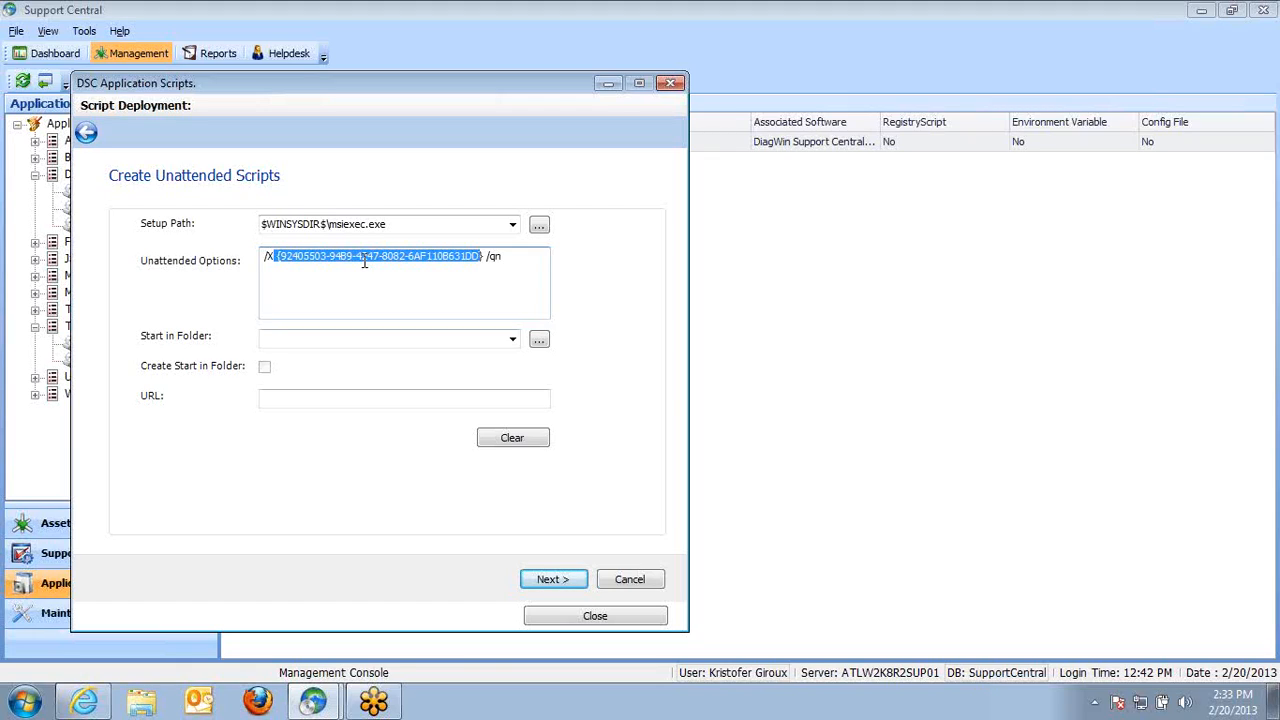
left_click(592, 616)
Browse the Browser and Adobe script categories and select the Adobe Flash Player script
left_click(128, 210)
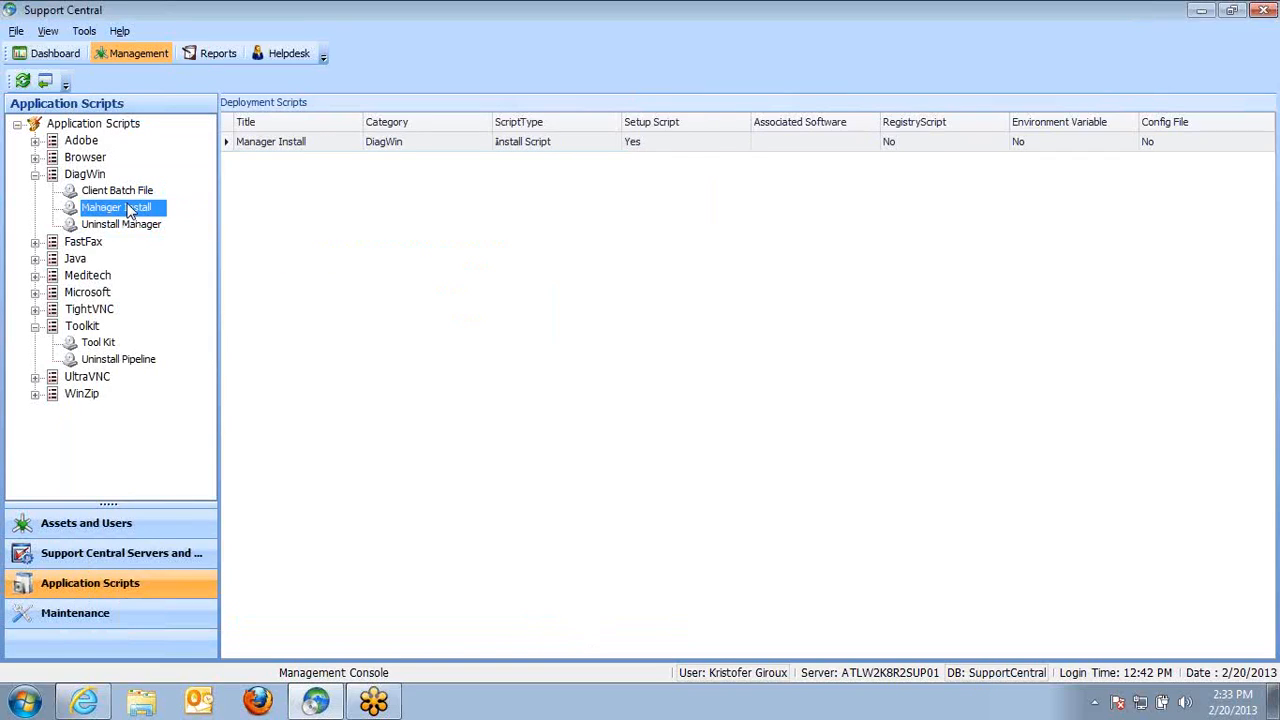
left_click(36, 157)
left_click(105, 191)
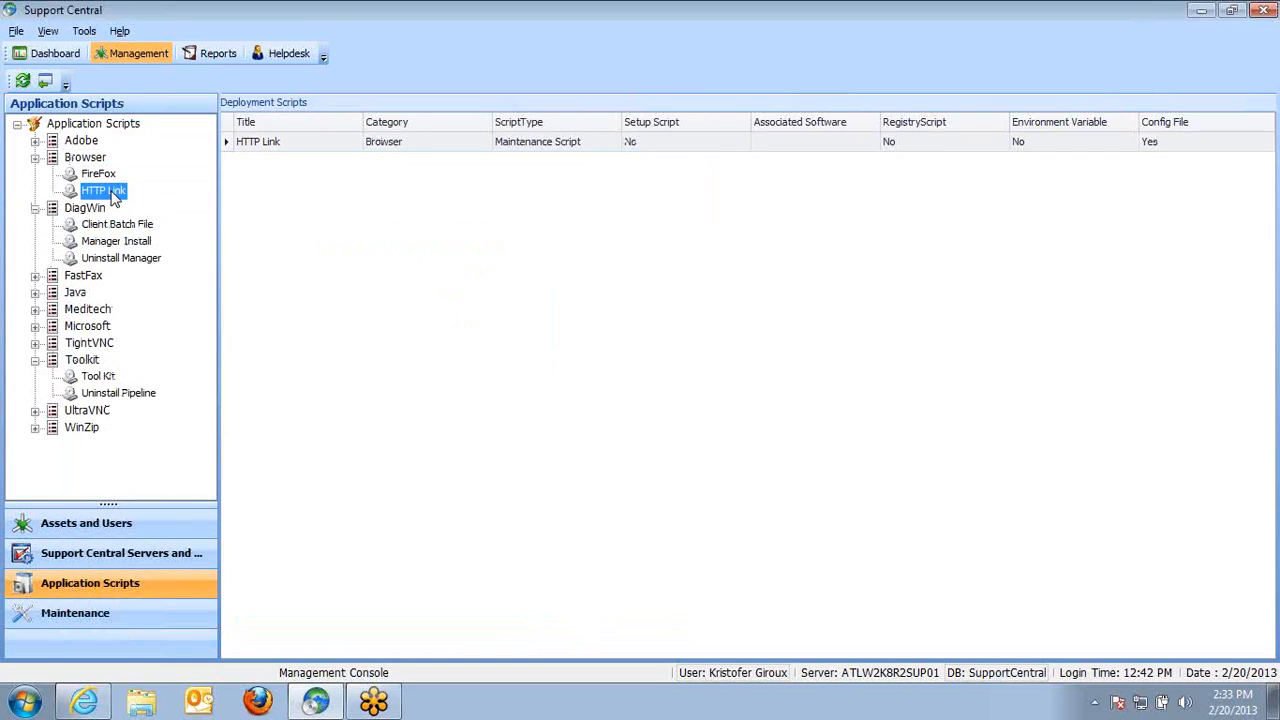
left_click(36, 141)
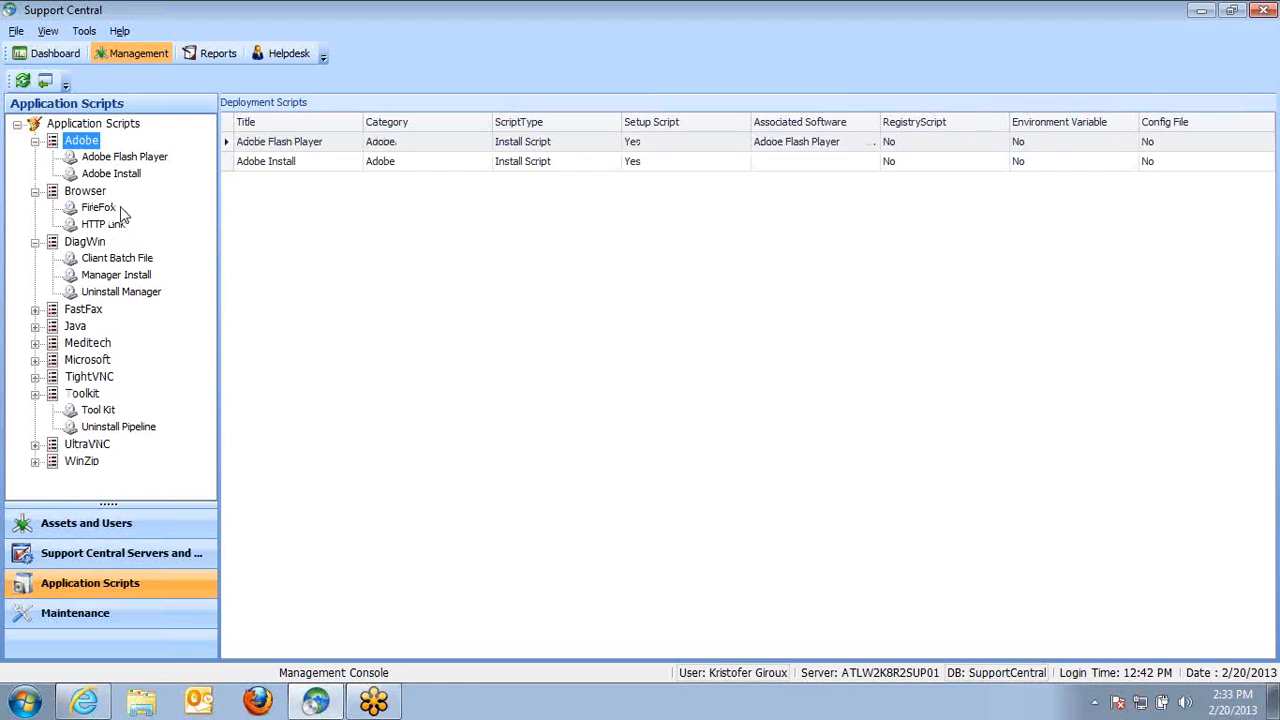
left_click(131, 159)
right_click(131, 159)
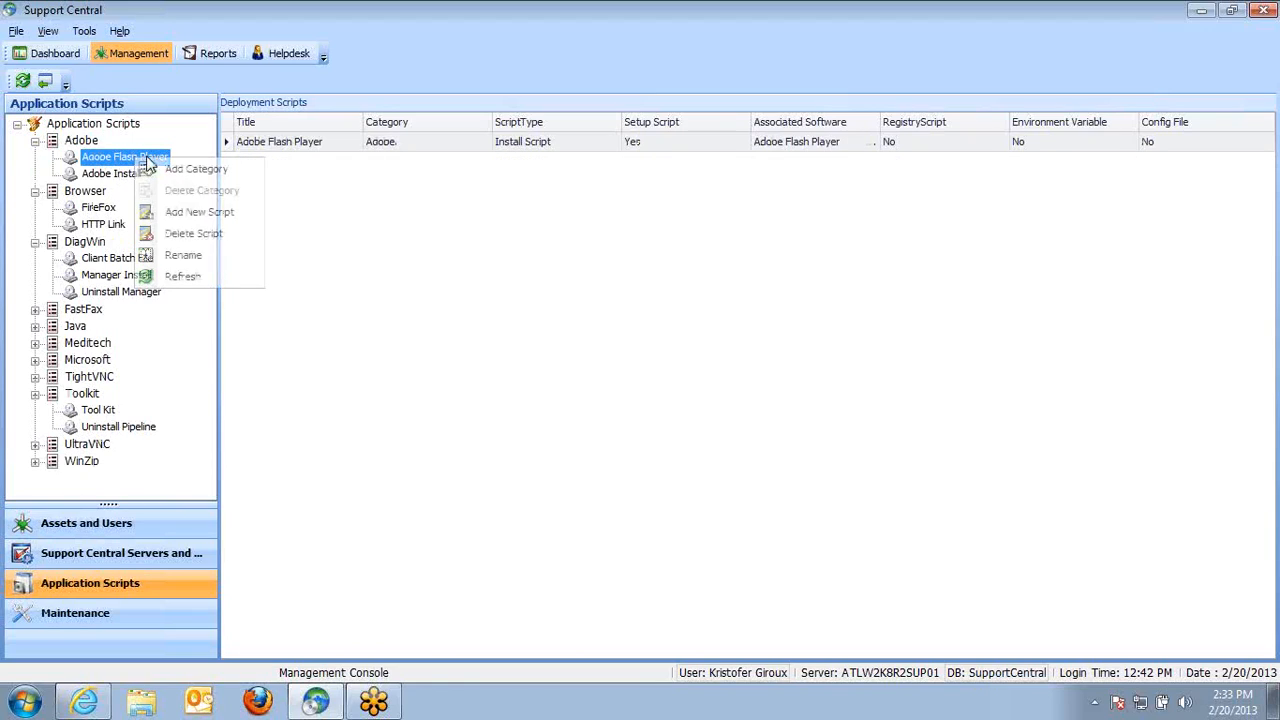
Step the Adobe Flash Player script through the edit wizard, reviewing its setup path and unattended options, to completion
right_click(307, 148)
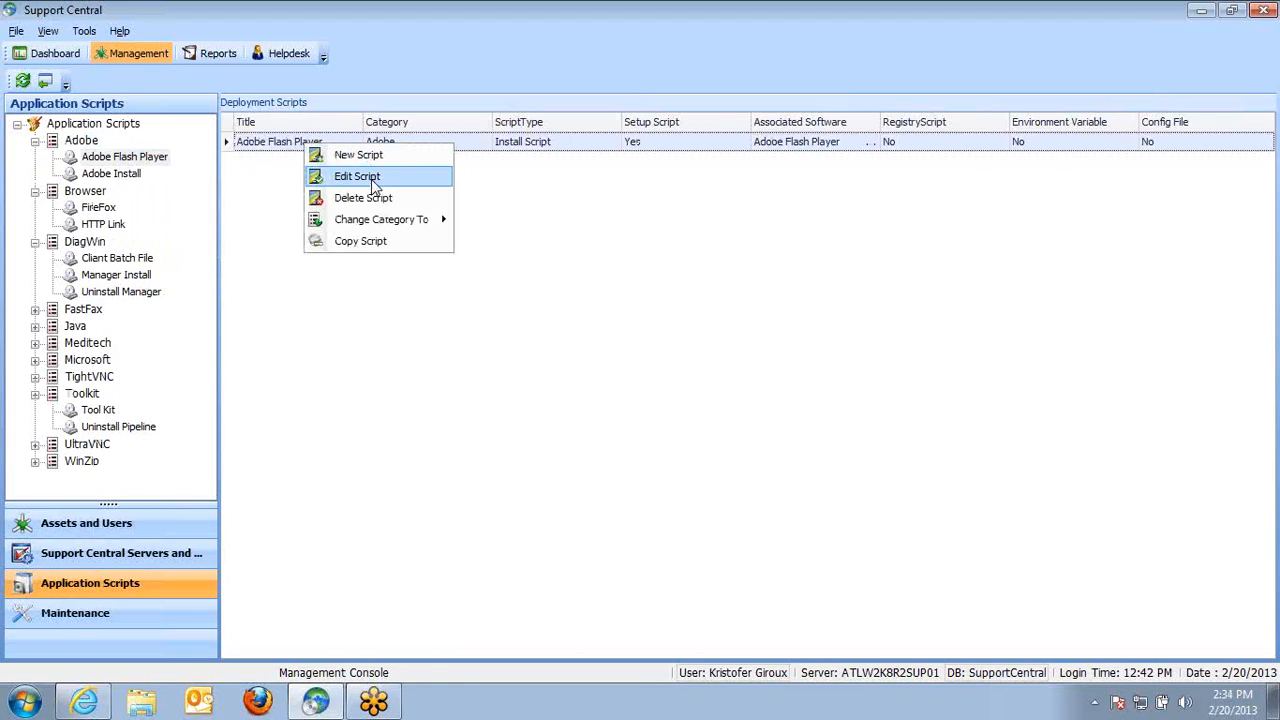
left_click(366, 178)
left_click(590, 603)
left_click(489, 522)
left_click(576, 603)
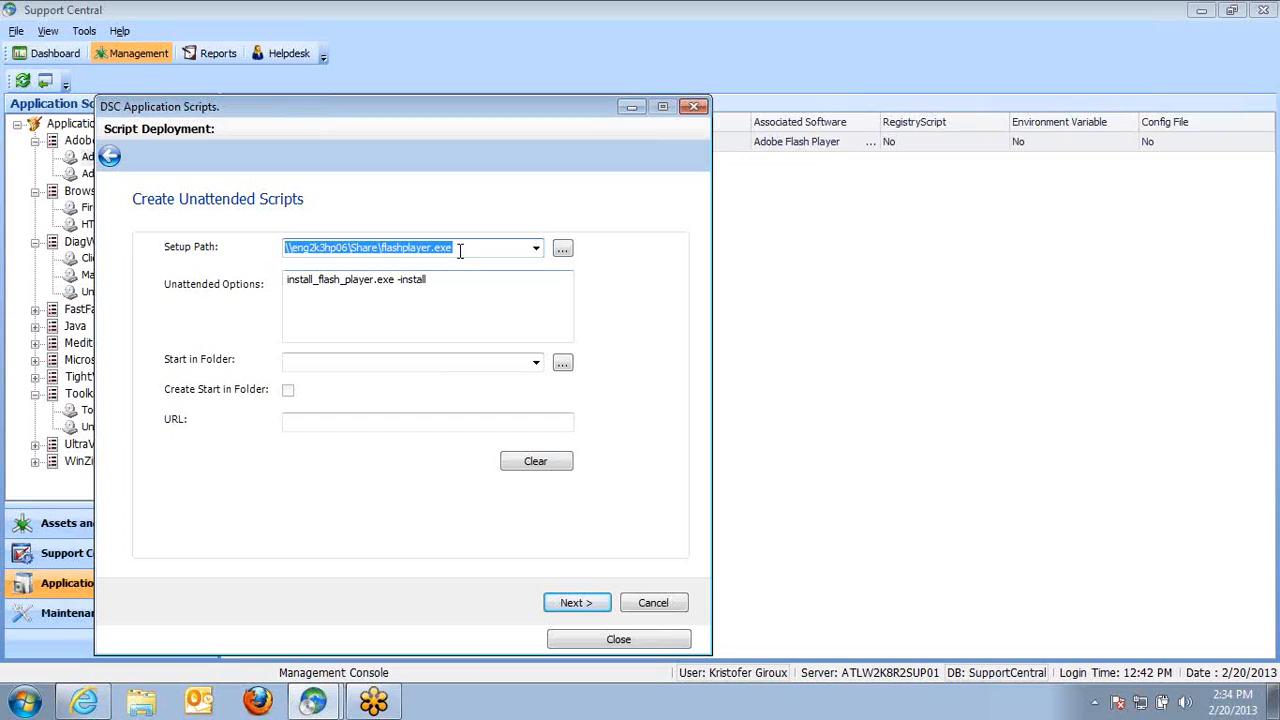
left_click_drag(446, 280, 286, 281)
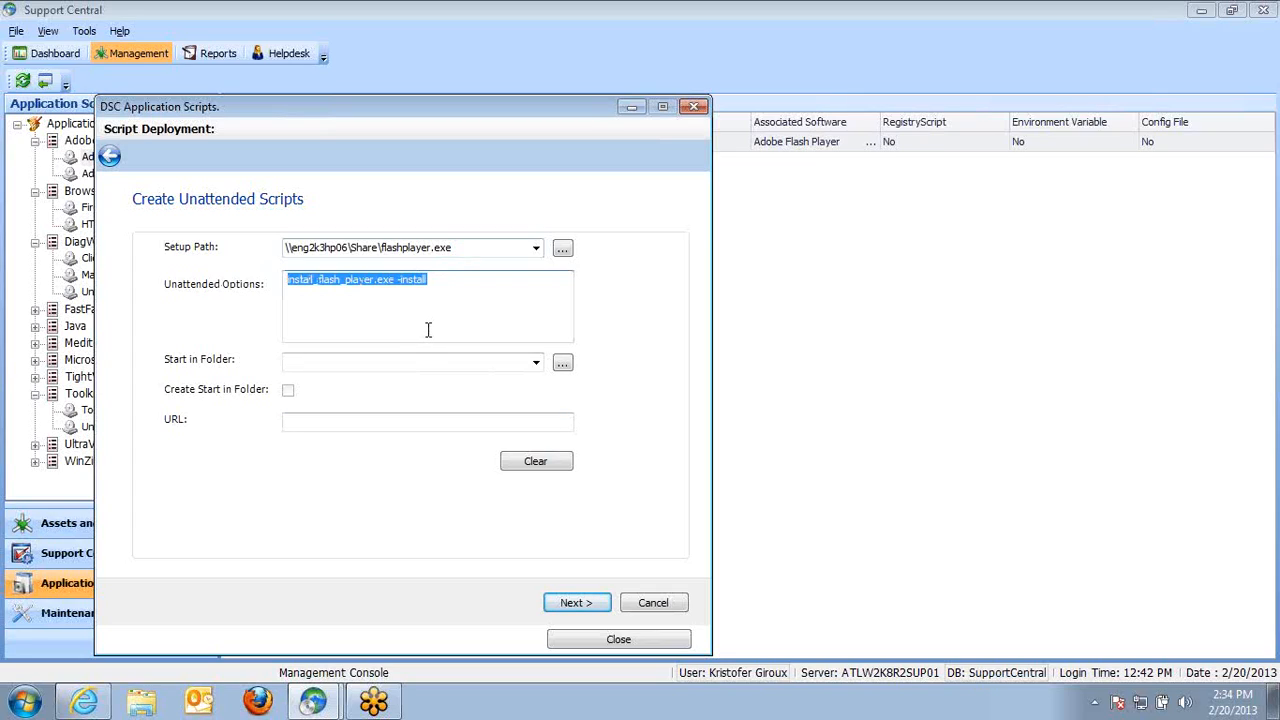
left_click(483, 247)
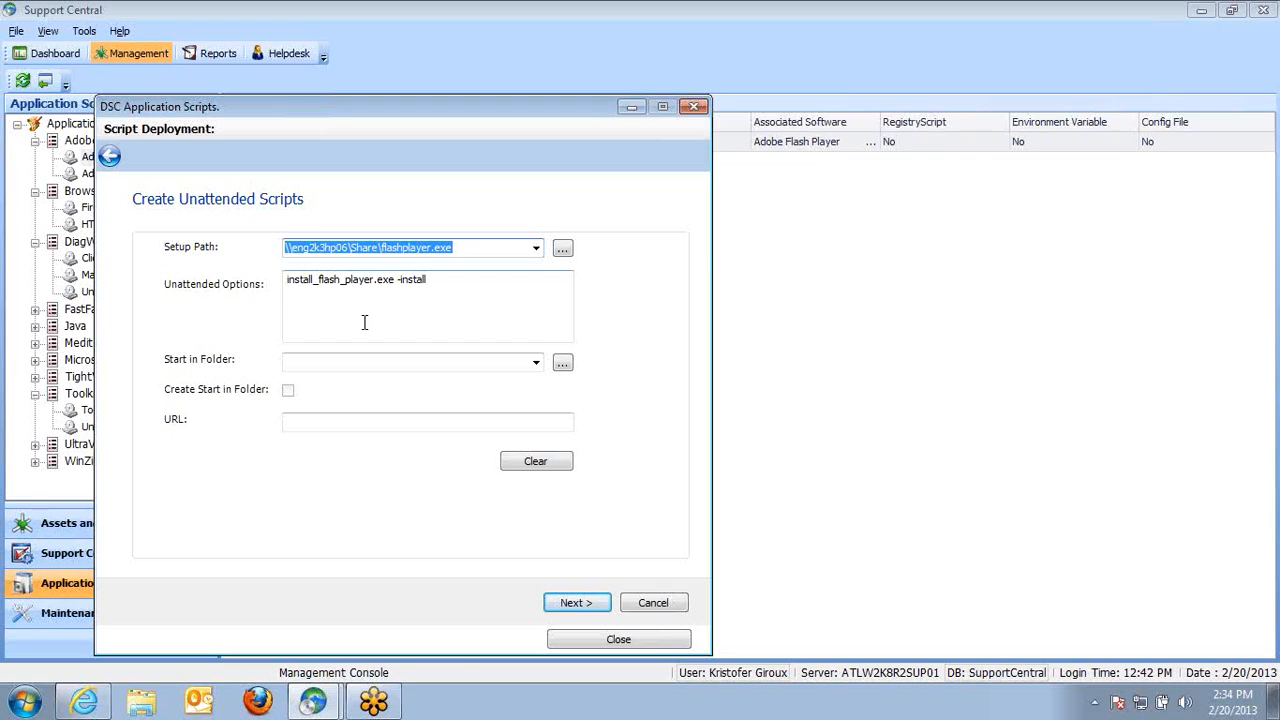
left_click(292, 305)
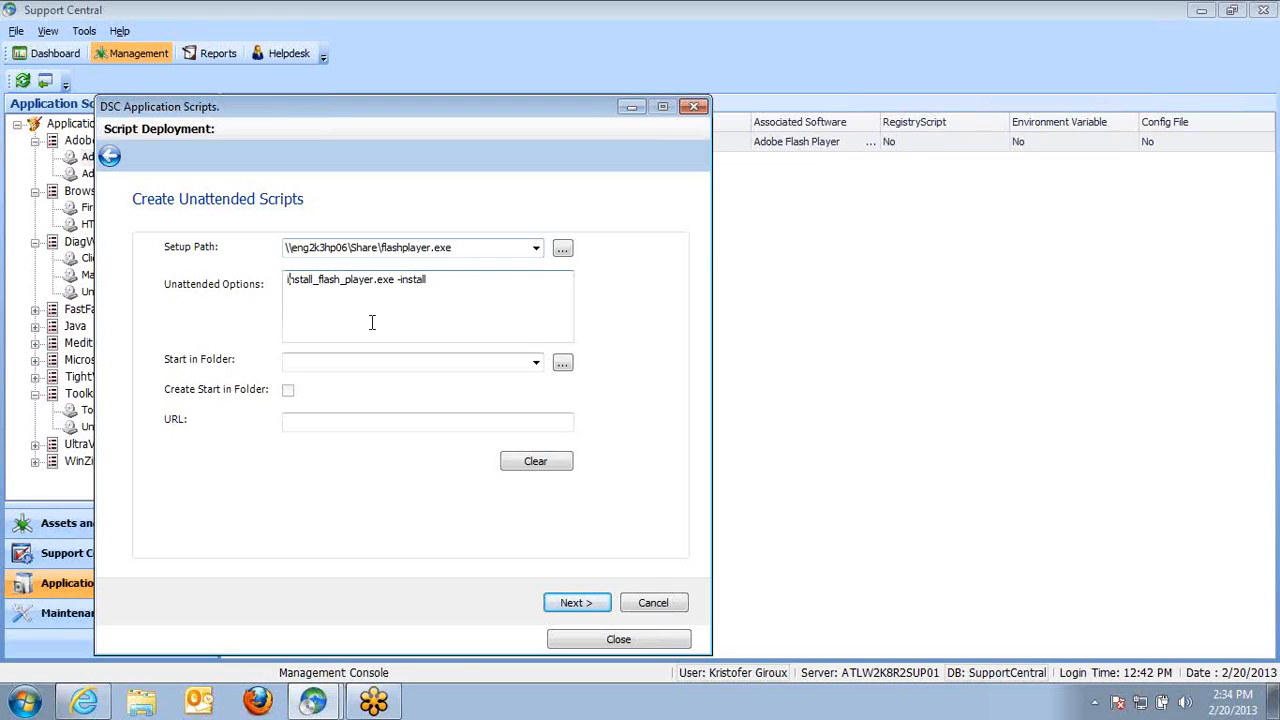
key("Return")
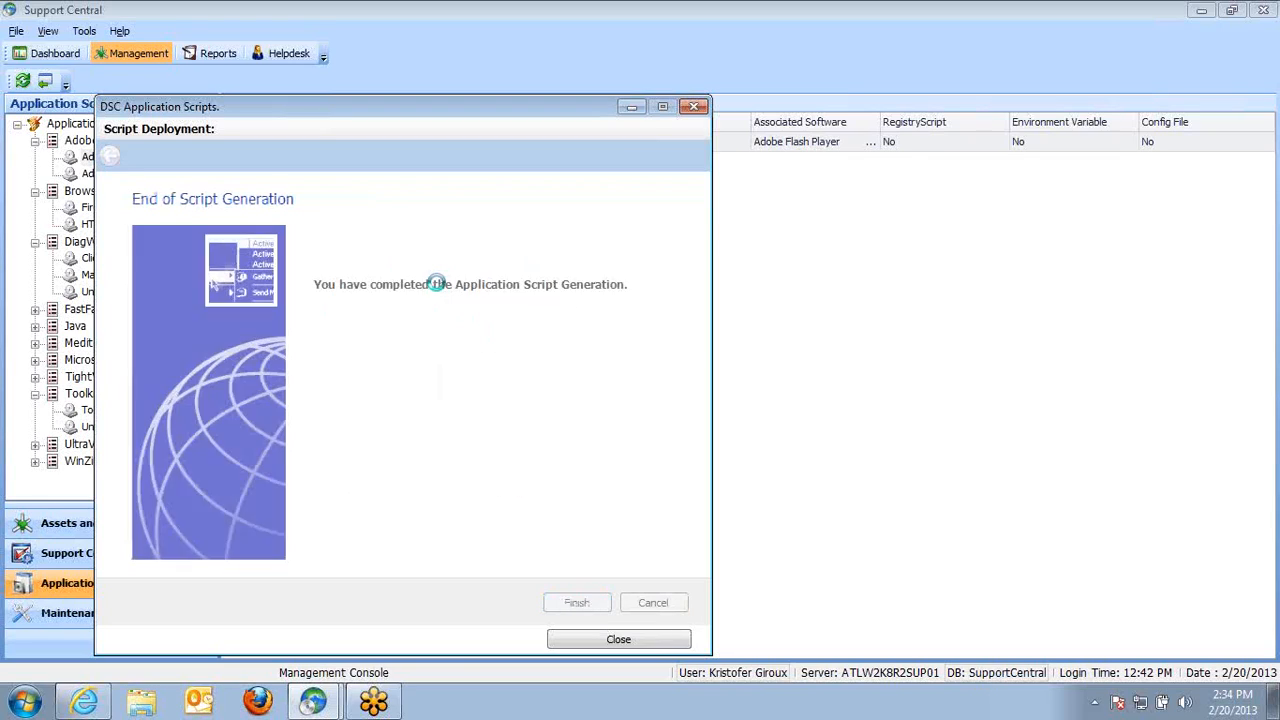
left_click(614, 640)
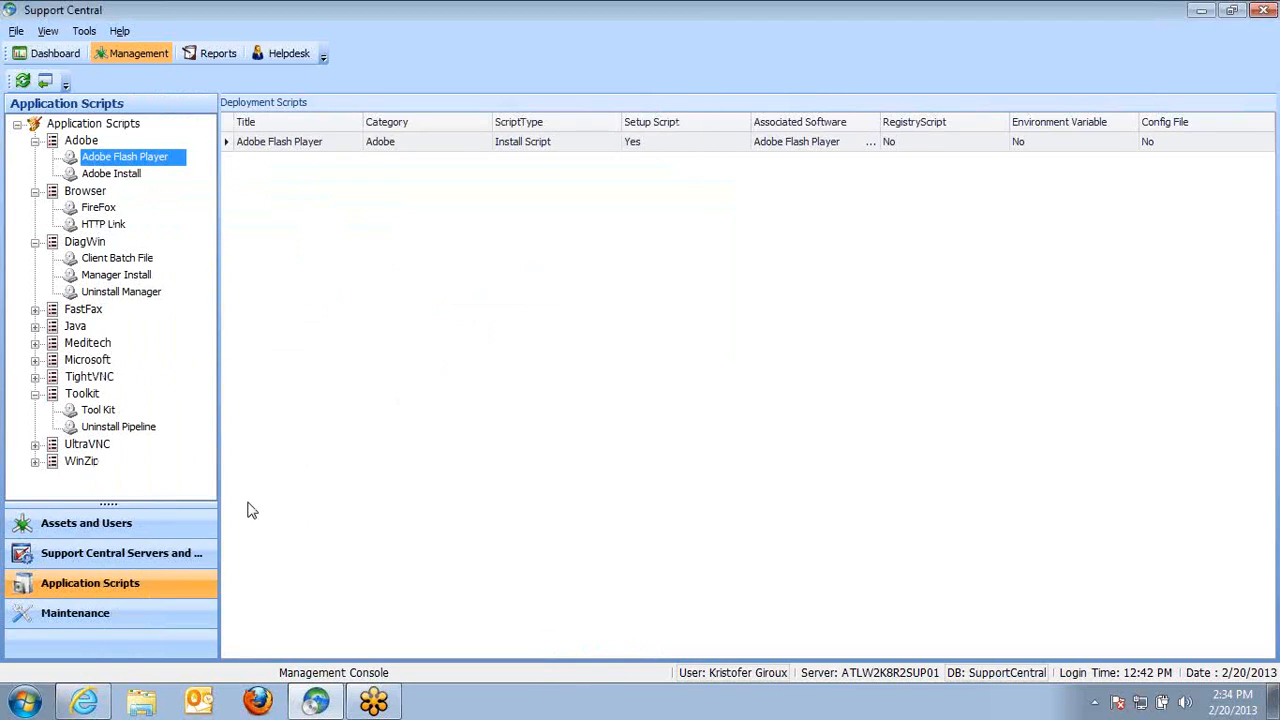
Open the Adobe Install script for editing and advance to its unattended script settings
left_click(112, 174)
right_click(123, 174)
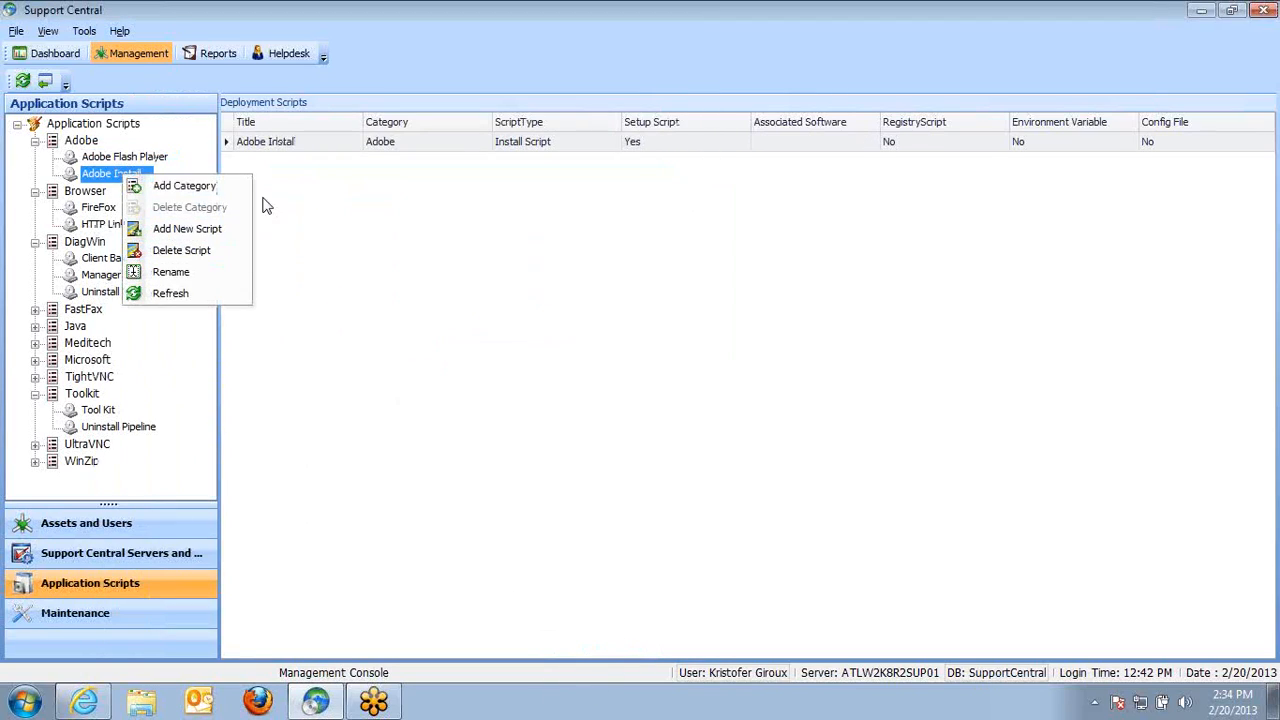
right_click(296, 145)
left_click(352, 154)
left_click(597, 625)
left_click(597, 625)
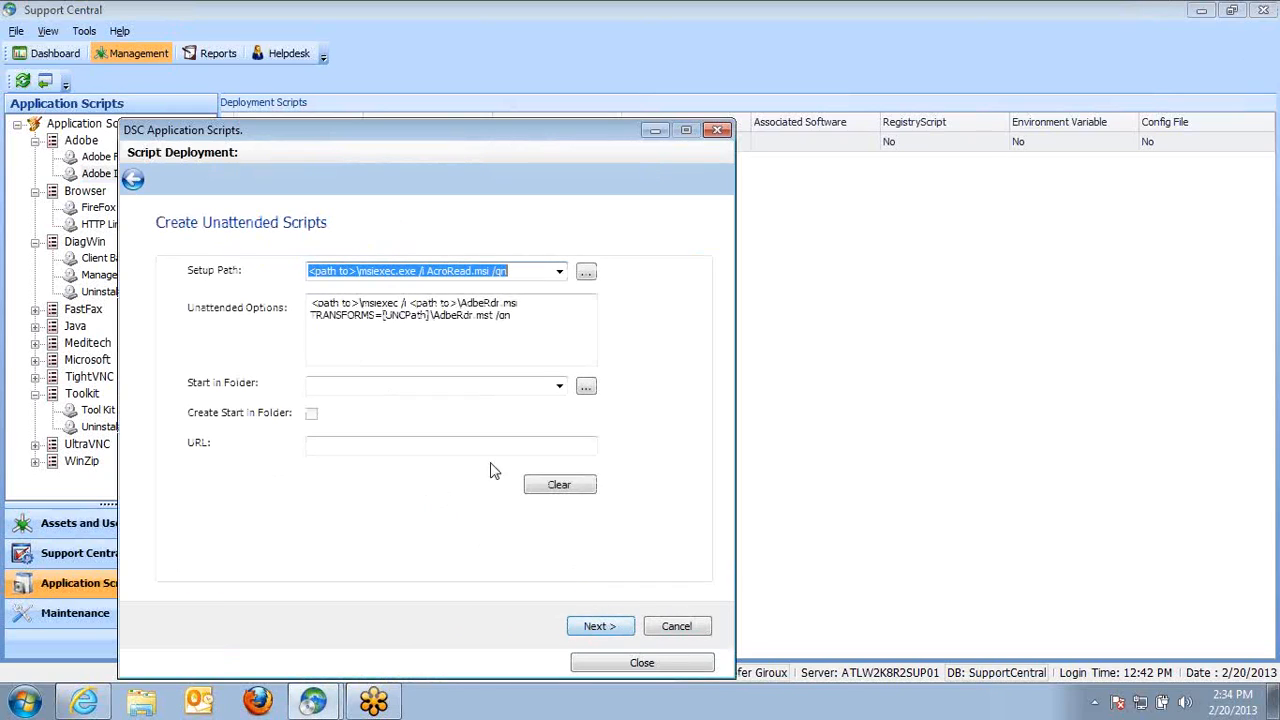
Examine the Adobe Install script's setup path and unattended options, then close the script editor
left_click(526, 267)
left_click_drag(503, 276, 309, 273)
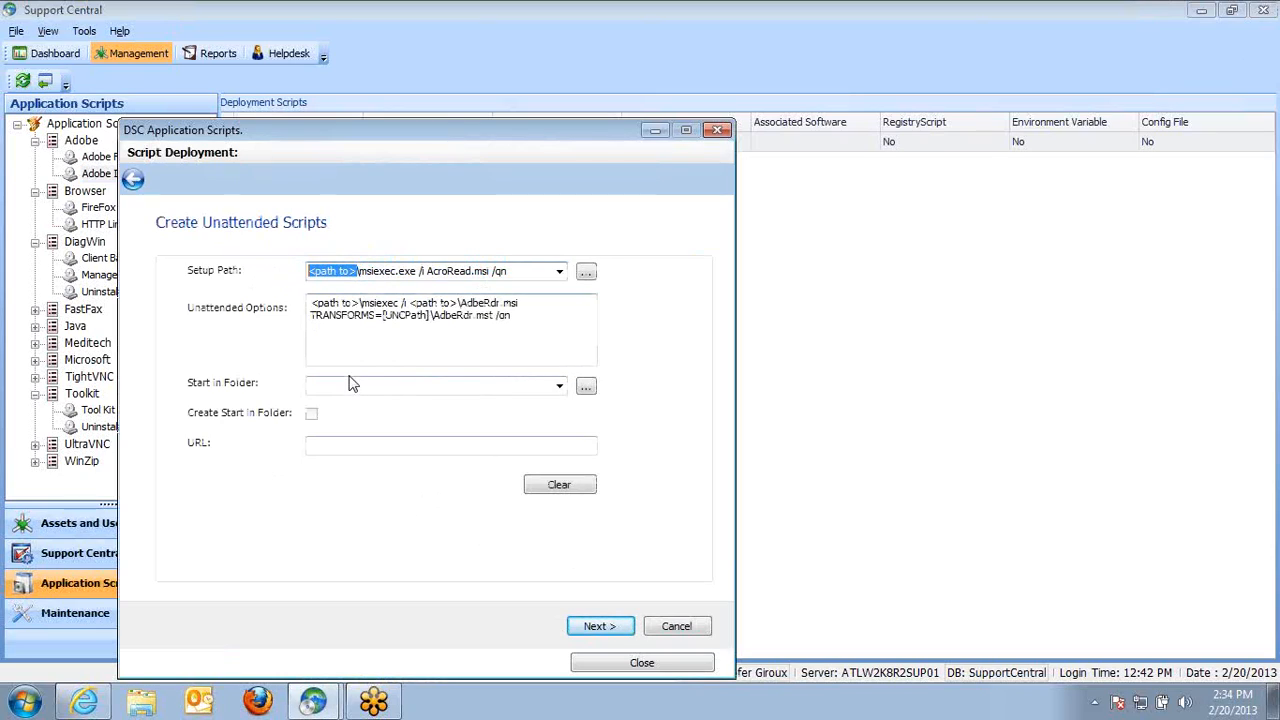
left_click_drag(415, 273, 373, 272)
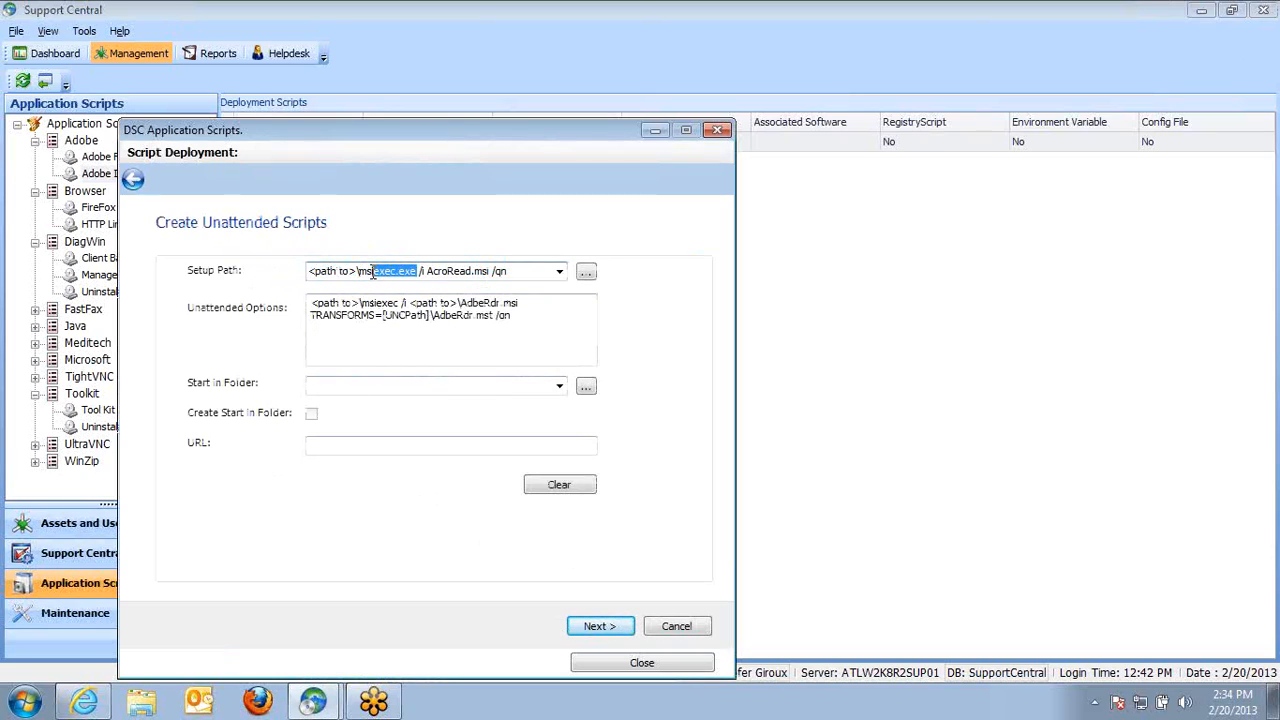
mouse_move(511, 316)
left_mouse_down()
mouse_move(368, 320)
mouse_move(316, 302)
mouse_move(466, 304)
mouse_move(448, 320)
mouse_move(489, 320)
left_mouse_up()
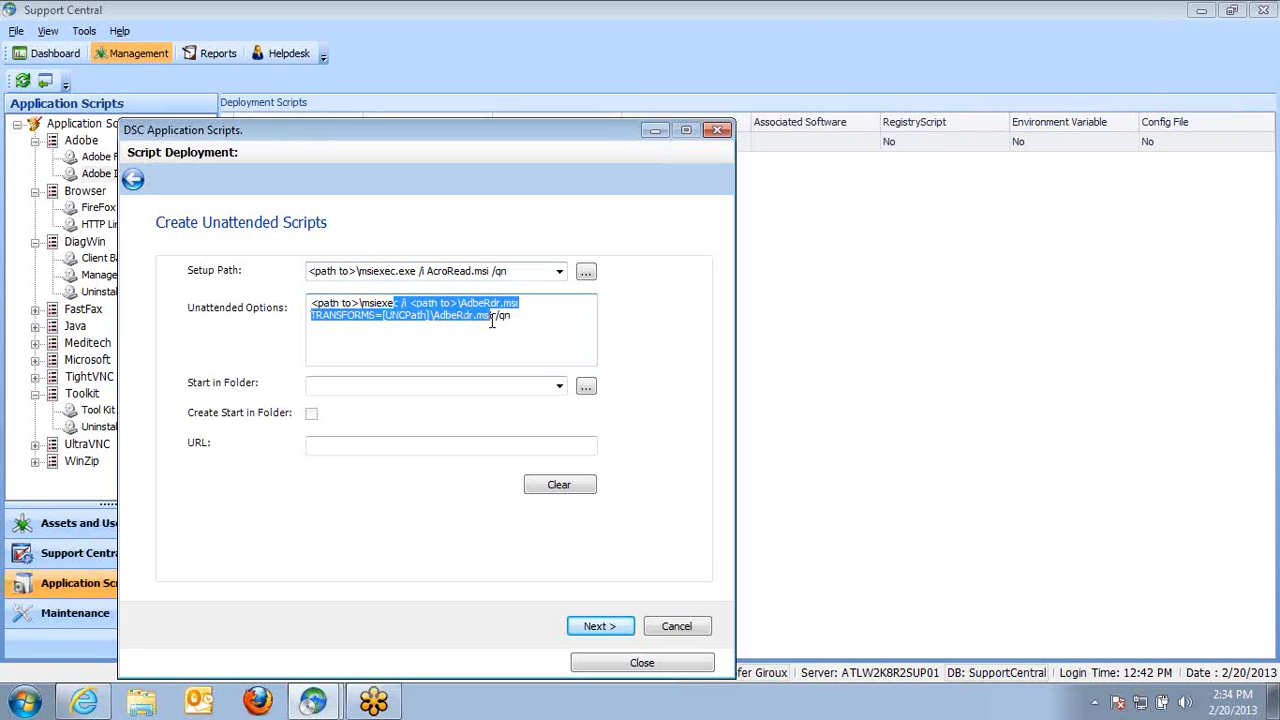
double_click(503, 316)
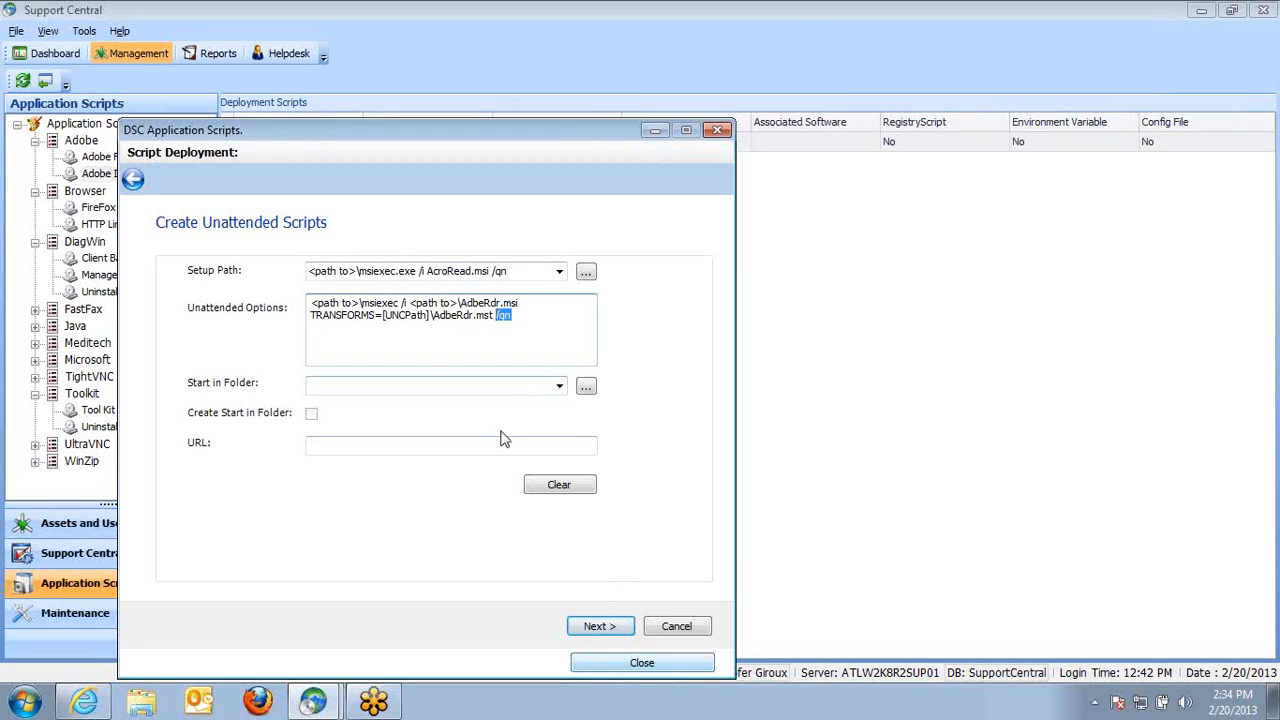
left_click(636, 664)
Open the HTTP Link script for editing and advance to its Copy Configuration File page
left_click(103, 225)
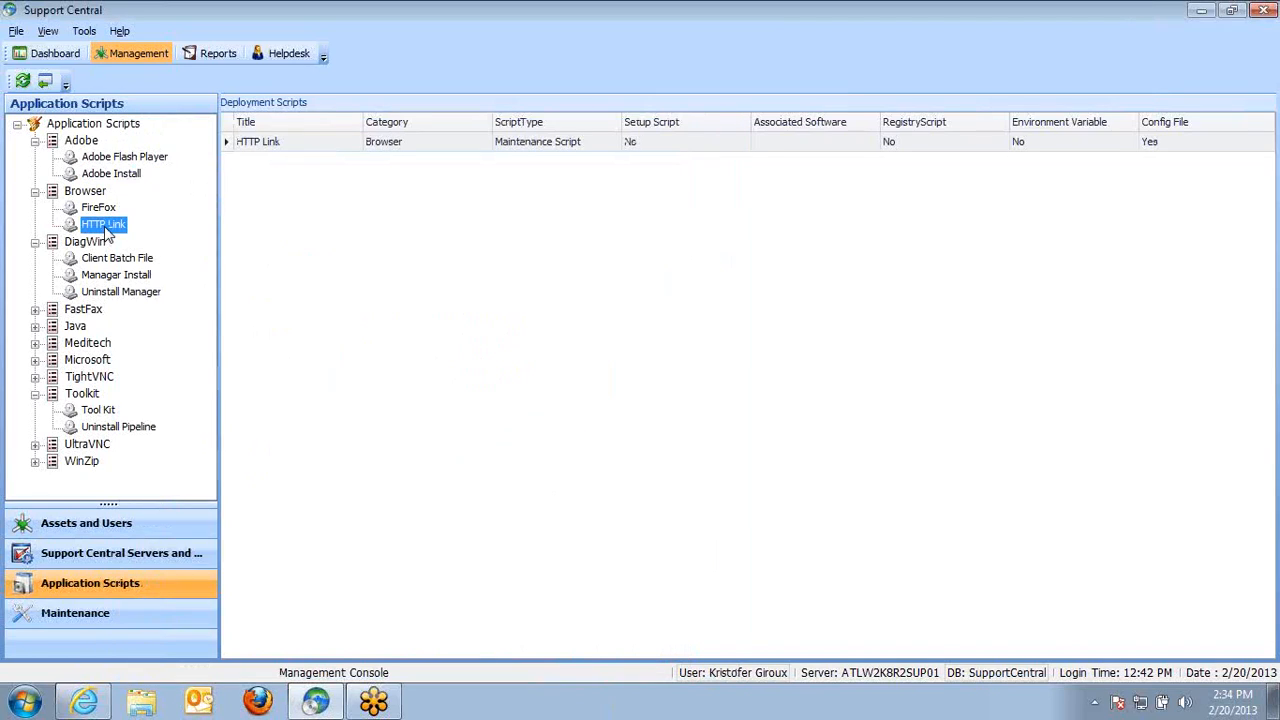
right_click(104, 226)
right_click(337, 144)
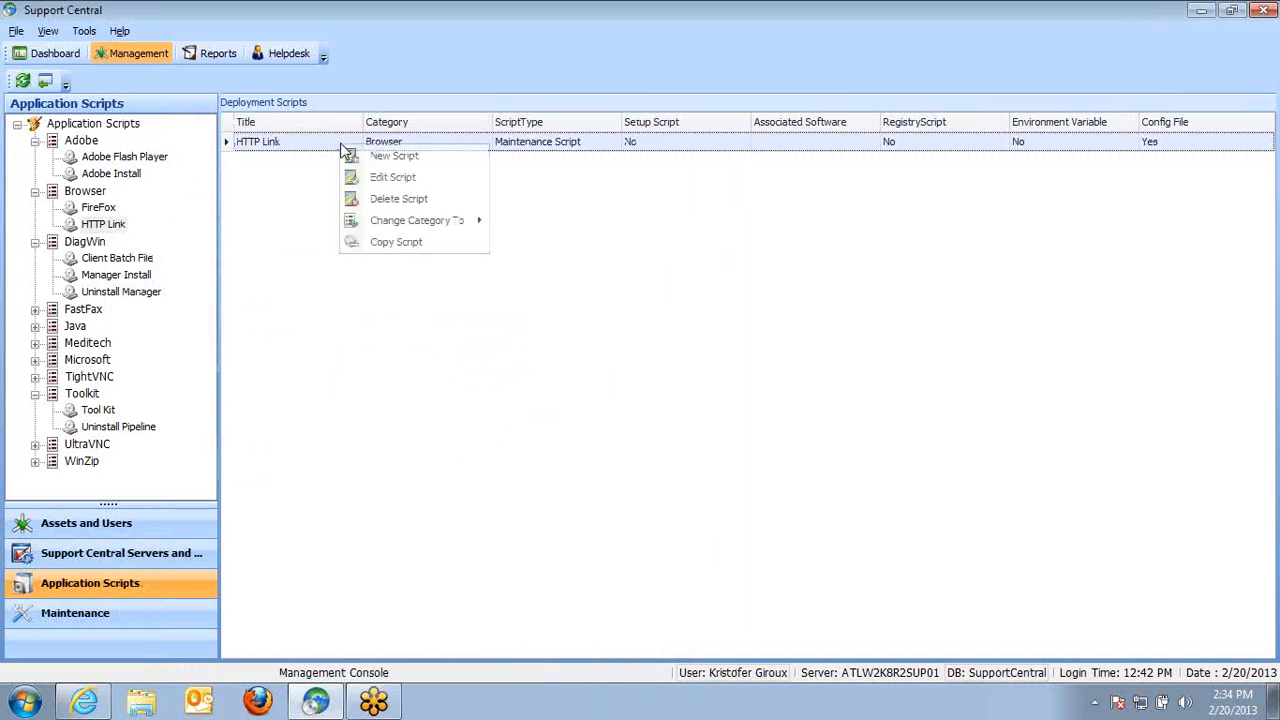
right_click(360, 147)
left_click(410, 181)
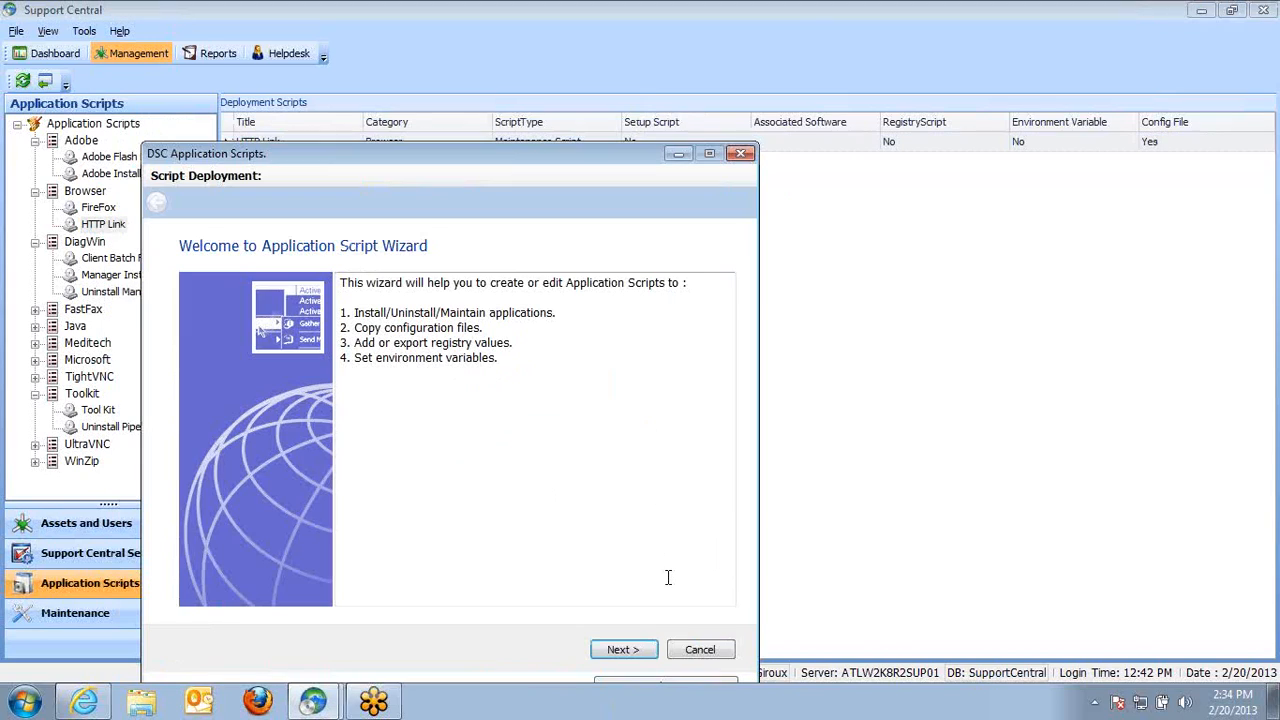
left_click(651, 652)
left_click_drag(543, 129, 622, 78)
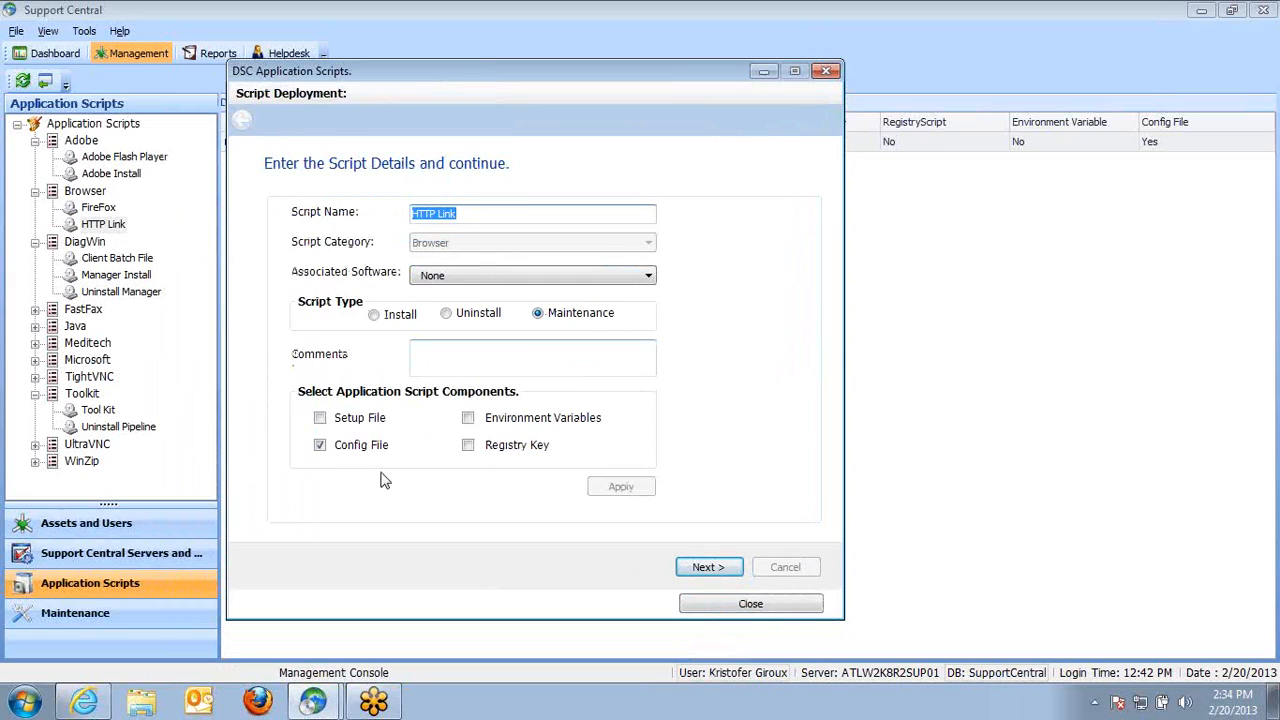
left_click(706, 567)
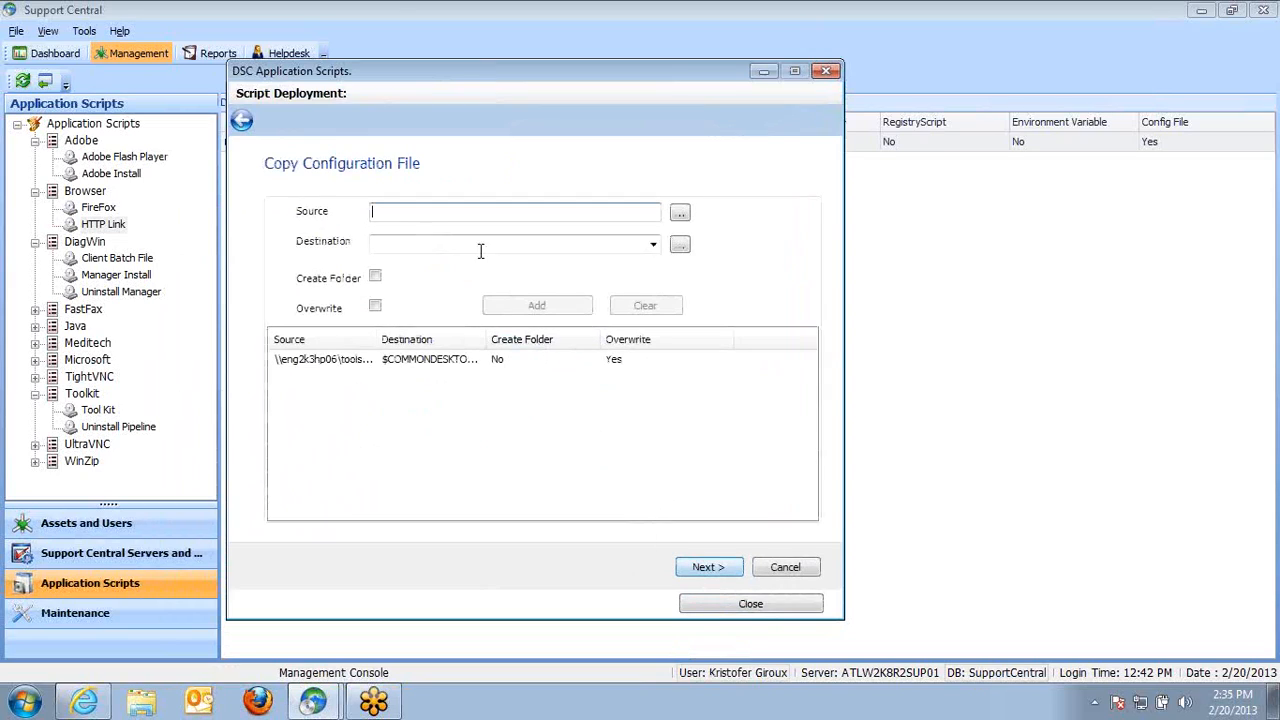
Review the config file entry's source and destination, add it back to the list, and close the script editor
double_click(450, 362)
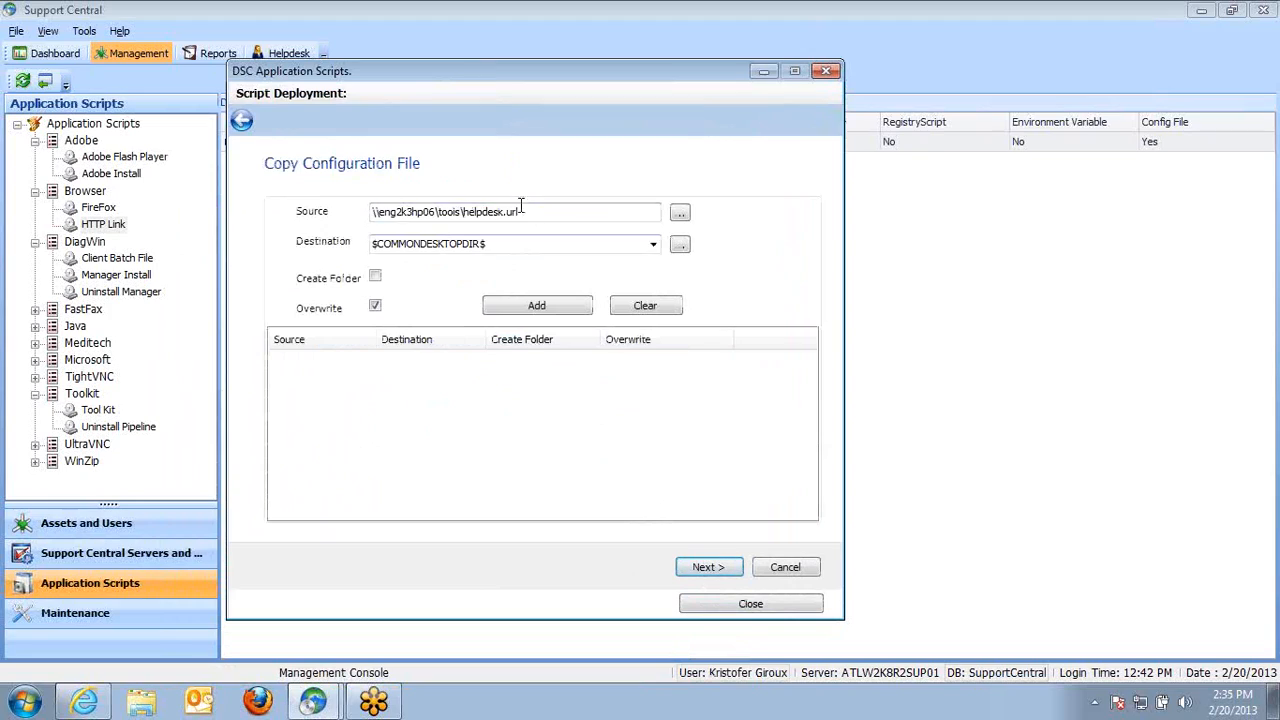
left_click_drag(514, 218, 333, 212)
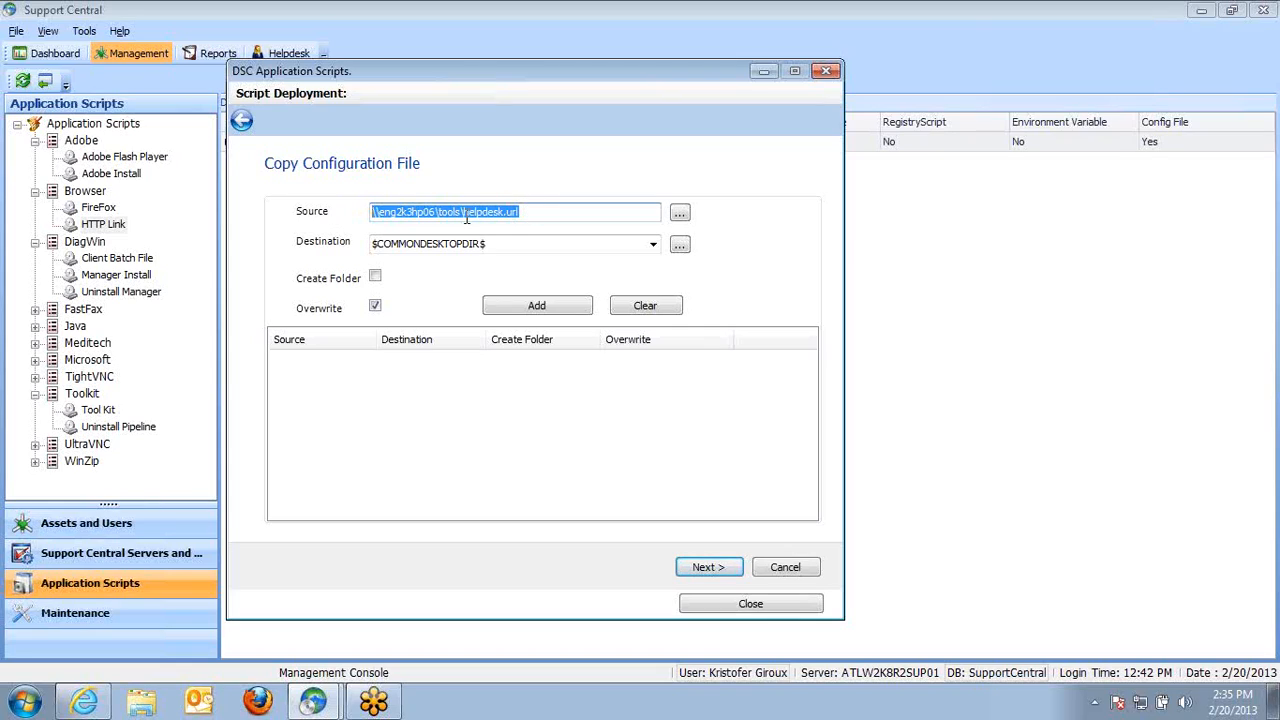
key("Tab")
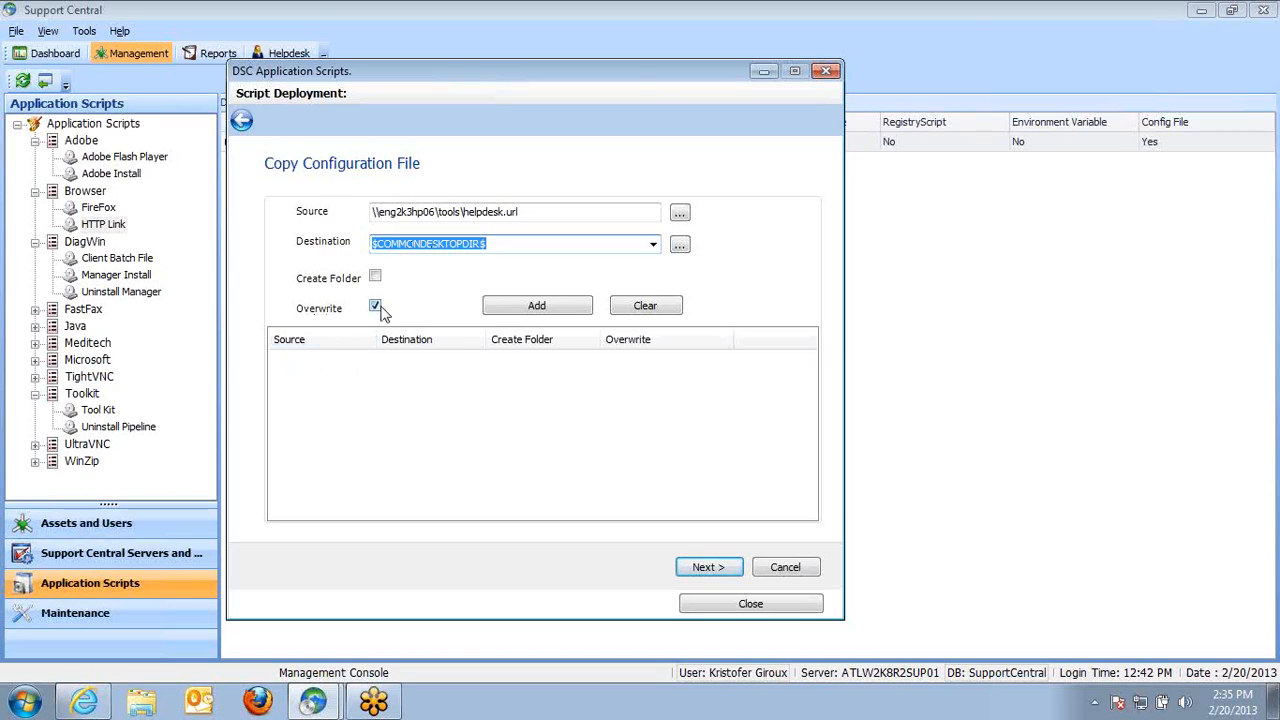
left_click(508, 306)
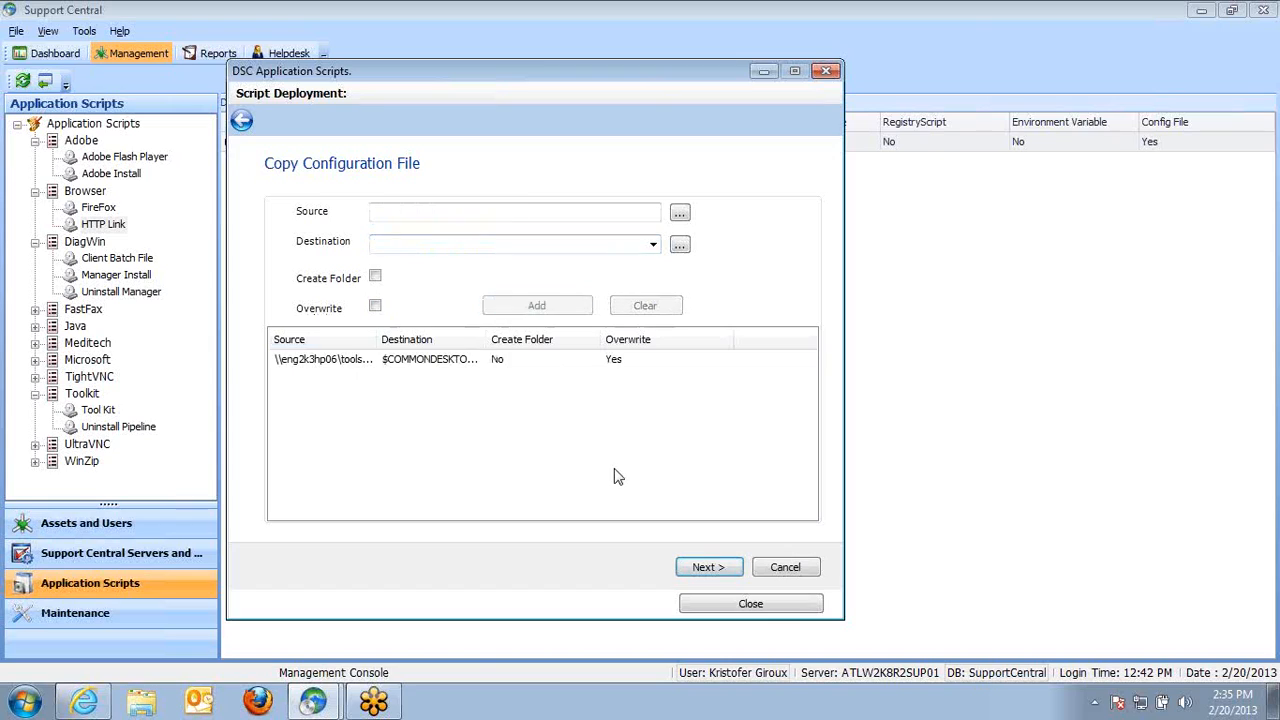
left_click(706, 567)
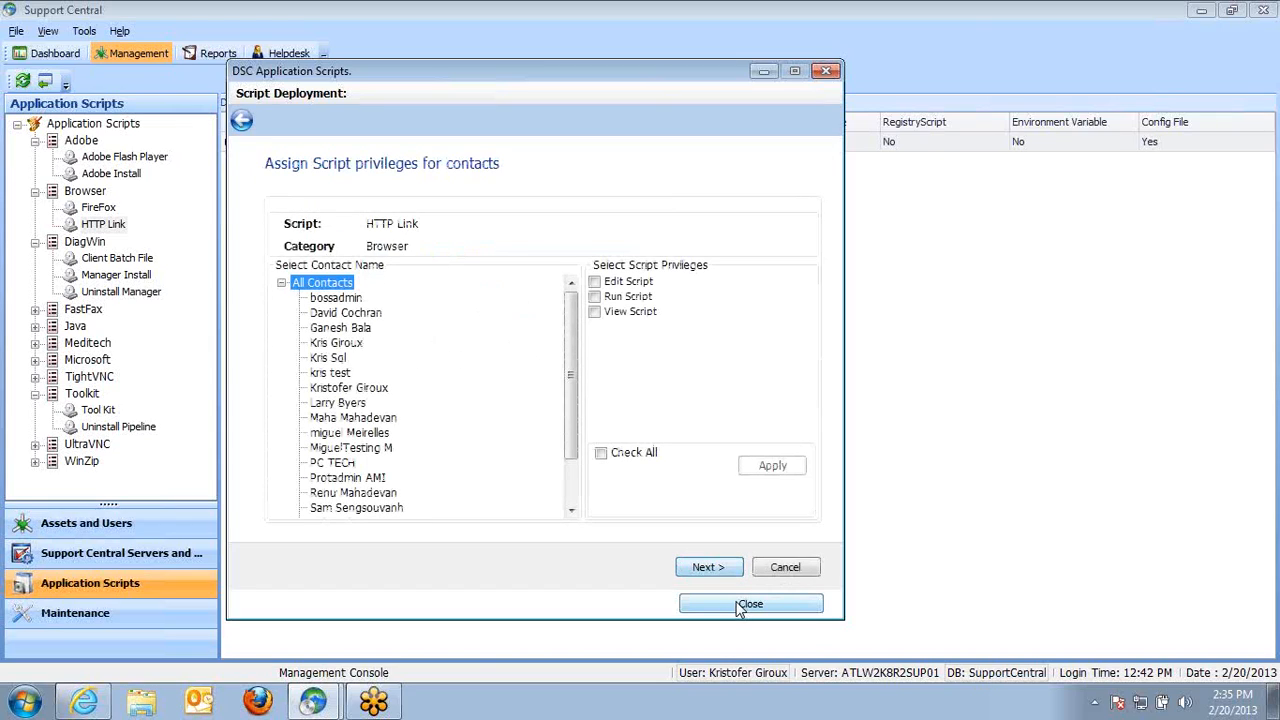
left_click(750, 604)
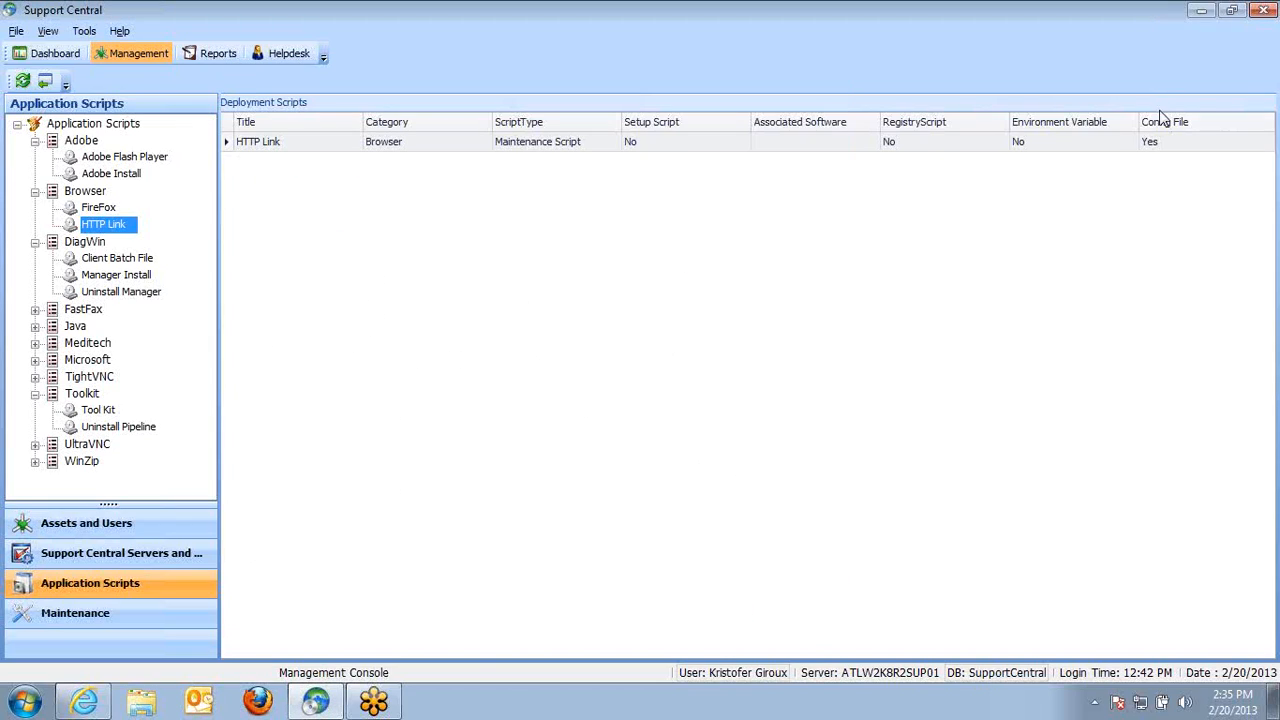
Minimize the console, move the Helpdesk shortcut on the desktop, and return to Support Central
left_click(1201, 10)
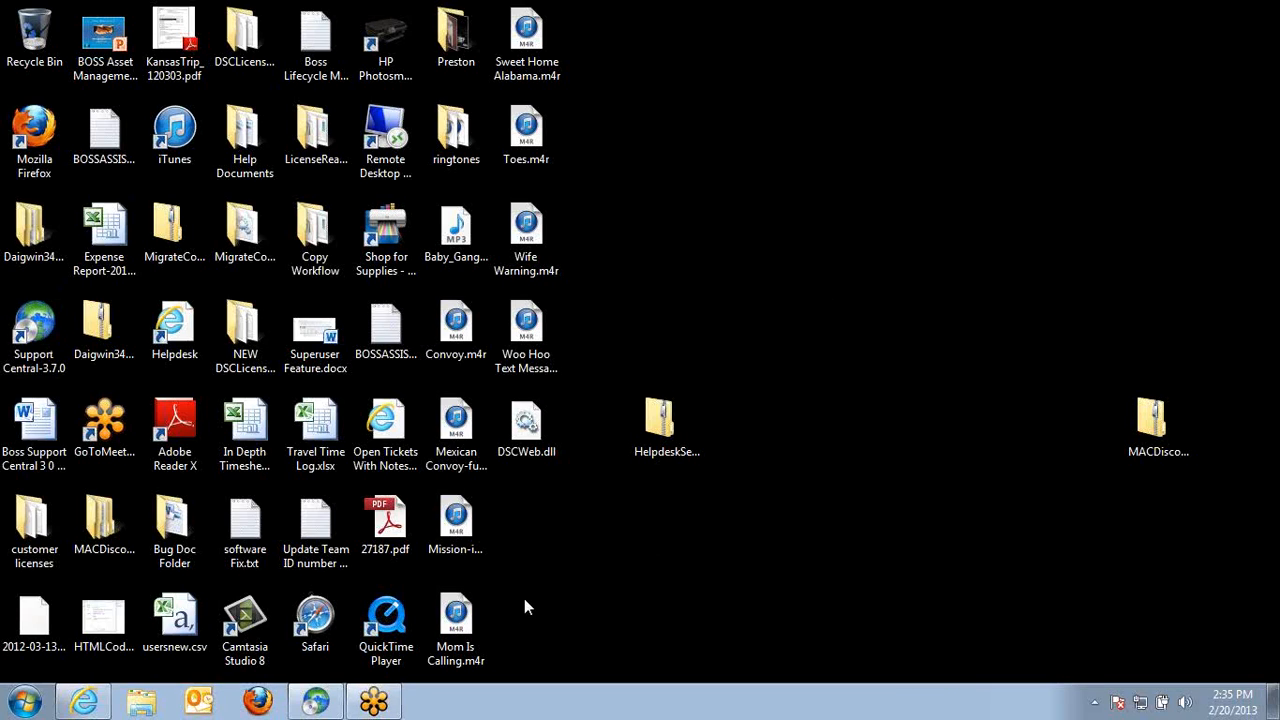
left_click_drag(170, 332, 801, 232)
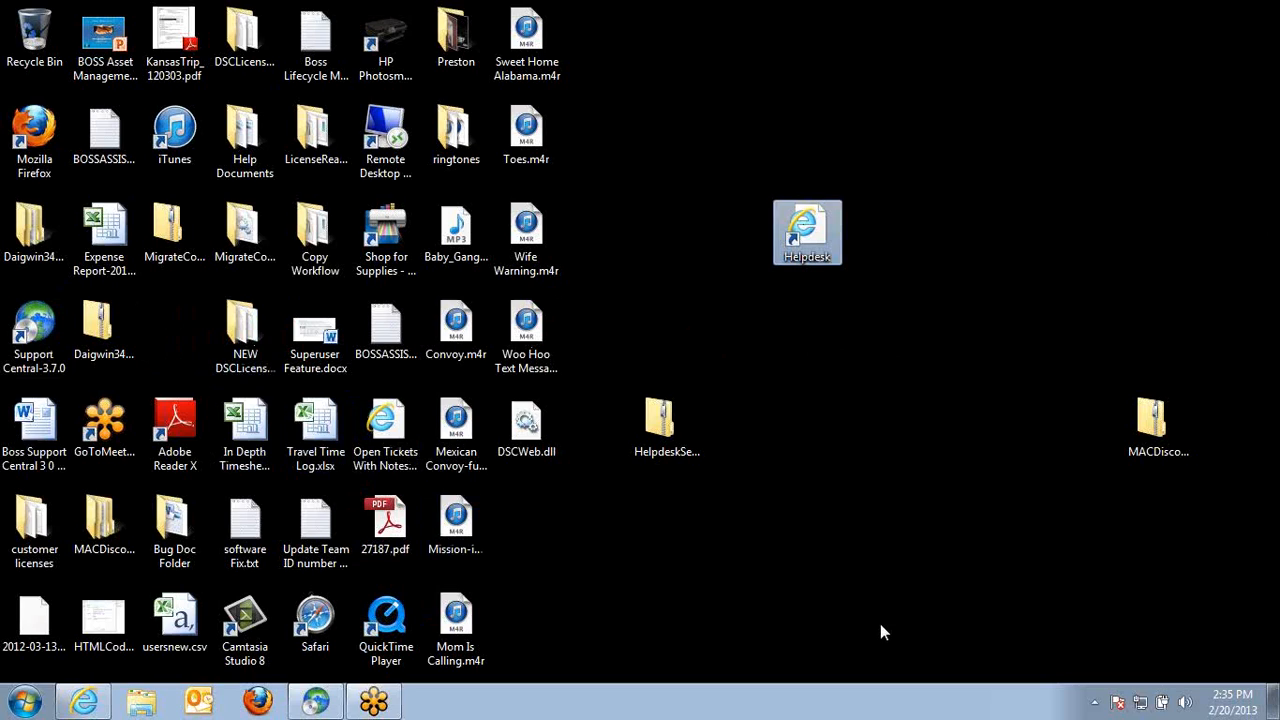
left_click(315, 701)
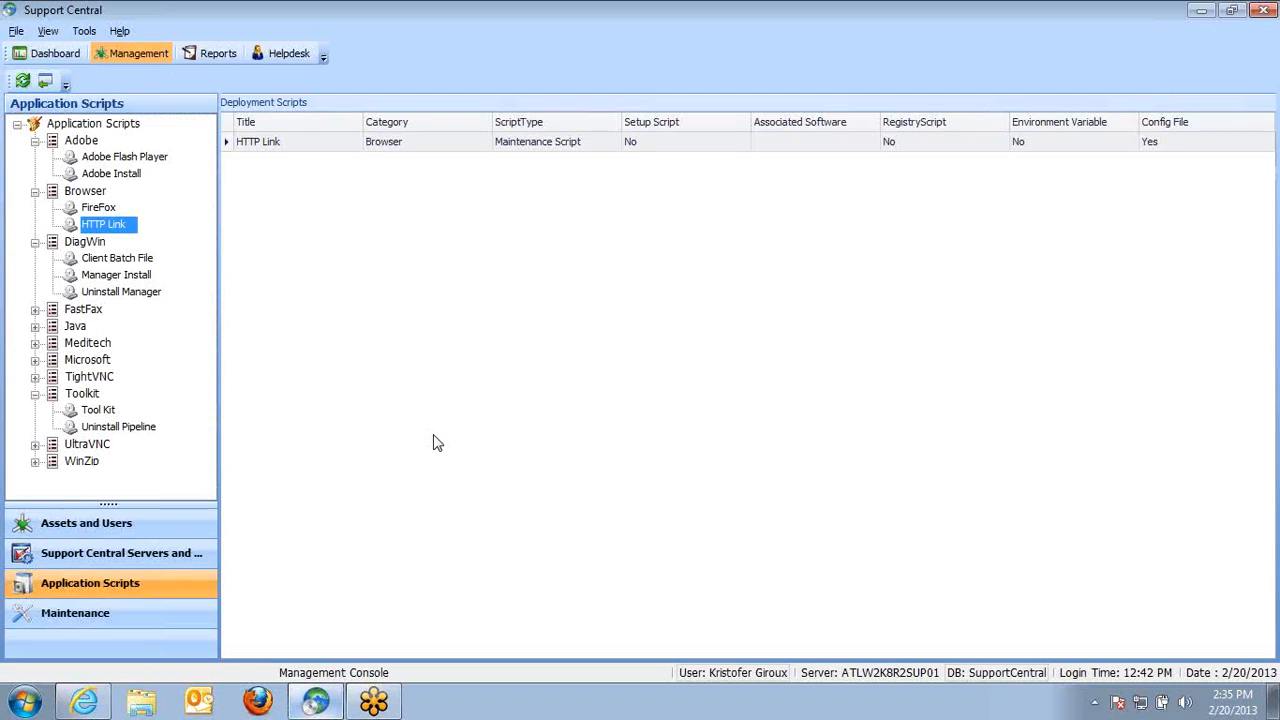
Open the Client Batch File script in the DiagWin category for editing
right_click(108, 228)
left_click(112, 258)
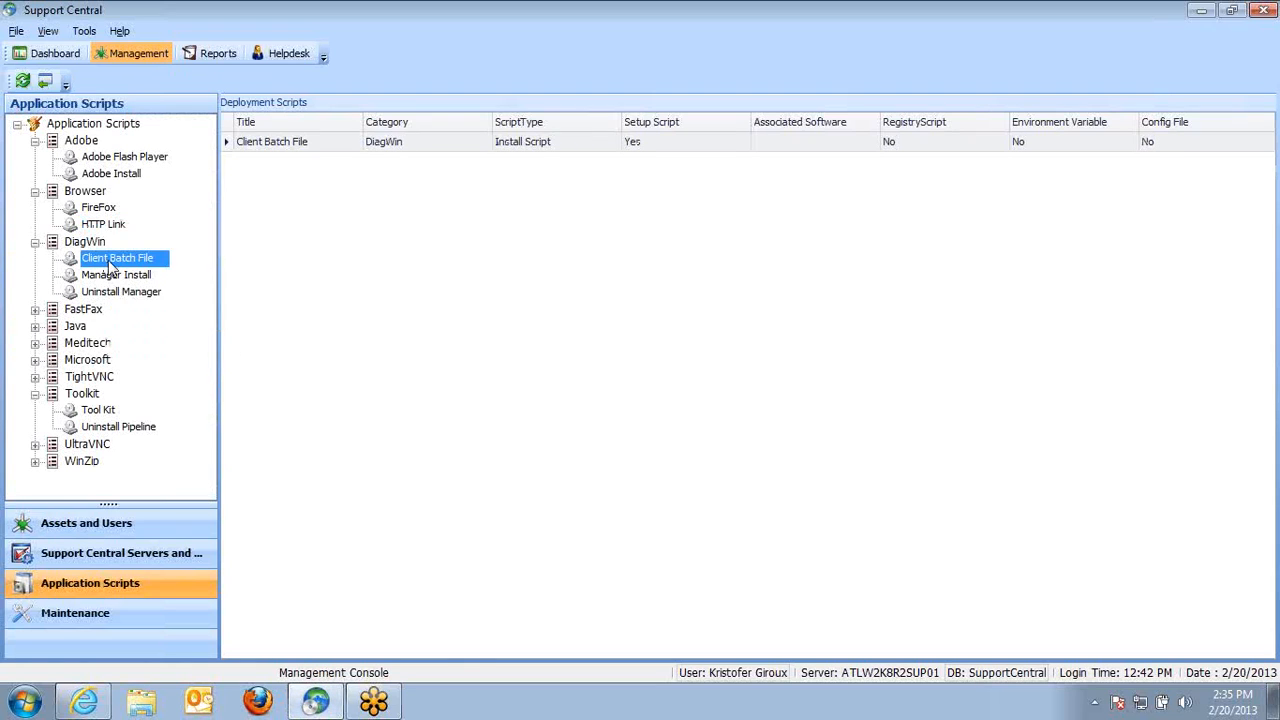
right_click(110, 259)
right_click(318, 143)
left_click(365, 174)
left_click(646, 666)
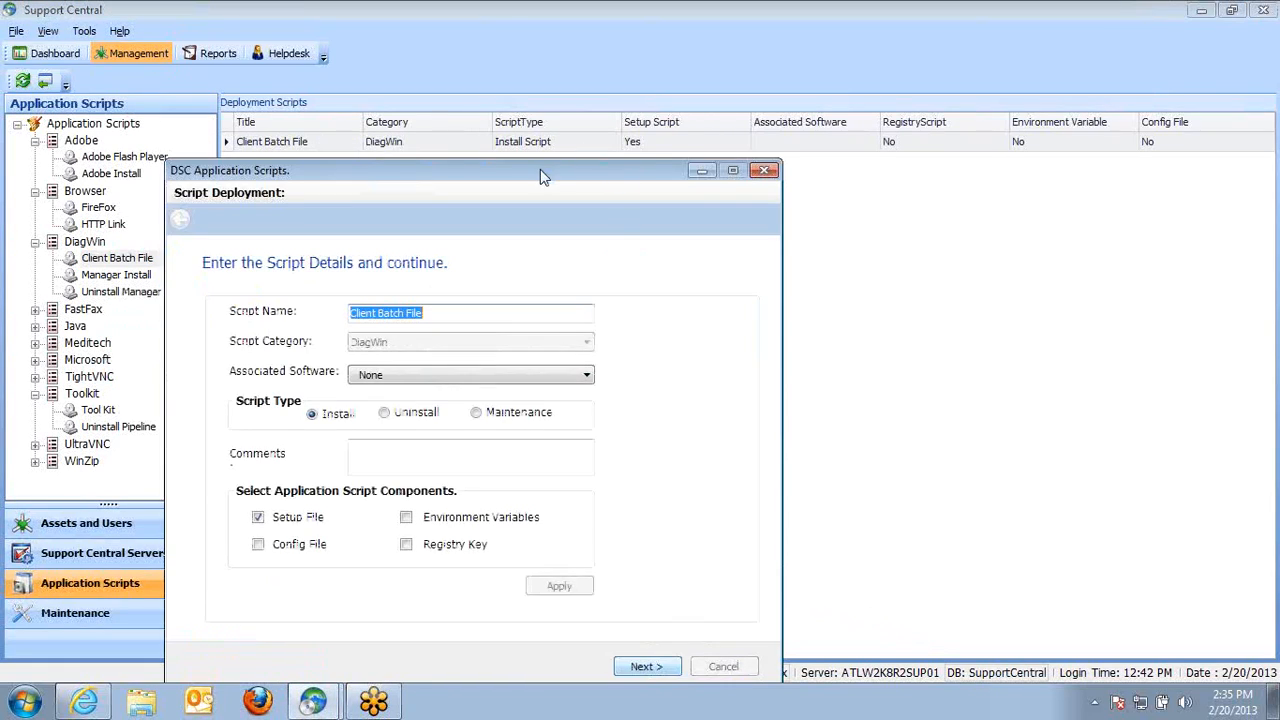
Switch the script's components from Setup File to Registry Key, apply, and continue to the registry export page
left_click(500, 334)
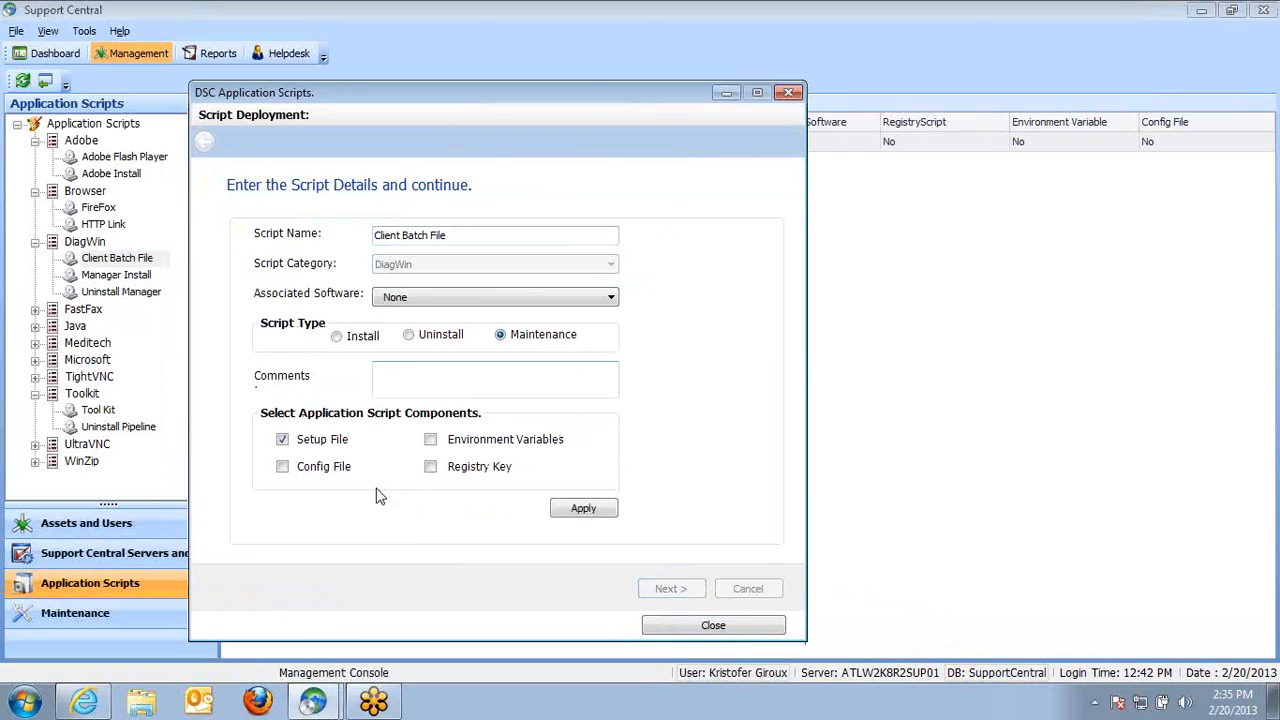
left_click(282, 439)
left_click(430, 466)
left_click(583, 510)
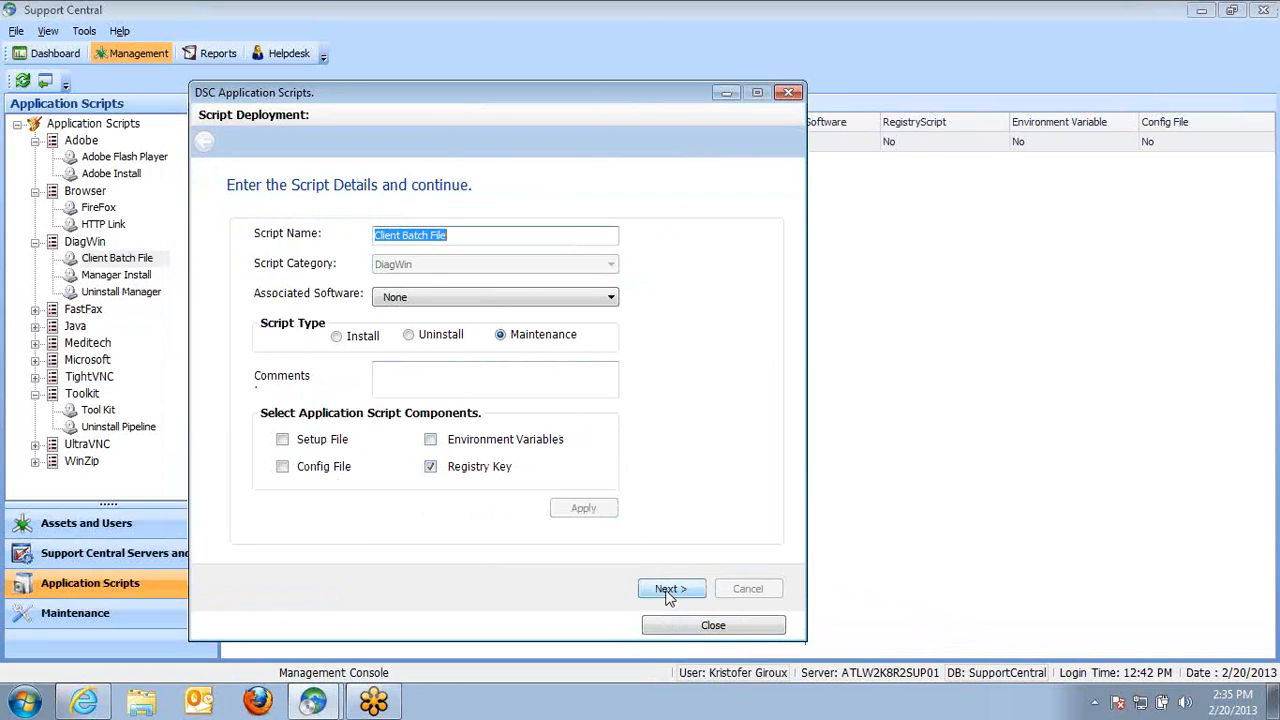
left_click(669, 588)
Browse the registry under HKEY_LOCAL_MACHINE\SOFTWARE\Microsoft to a key's values, then close the script editor
left_click(257, 235)
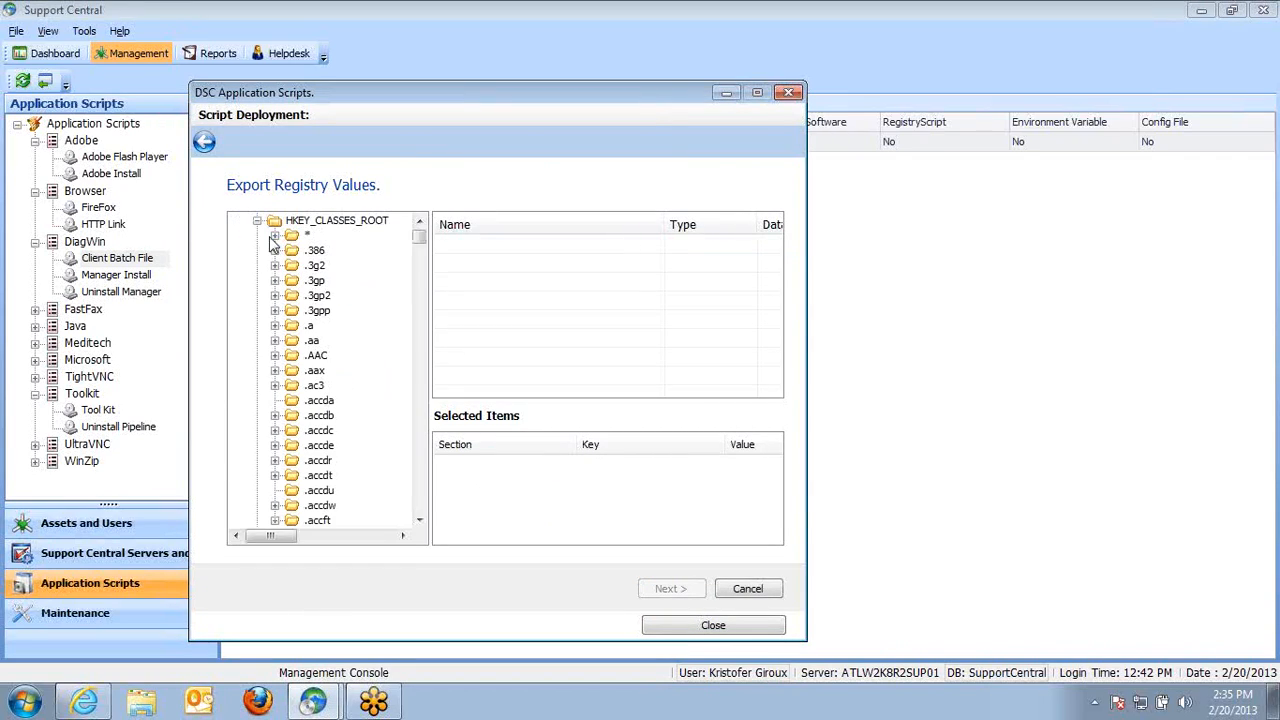
left_click(257, 220)
left_click(257, 265)
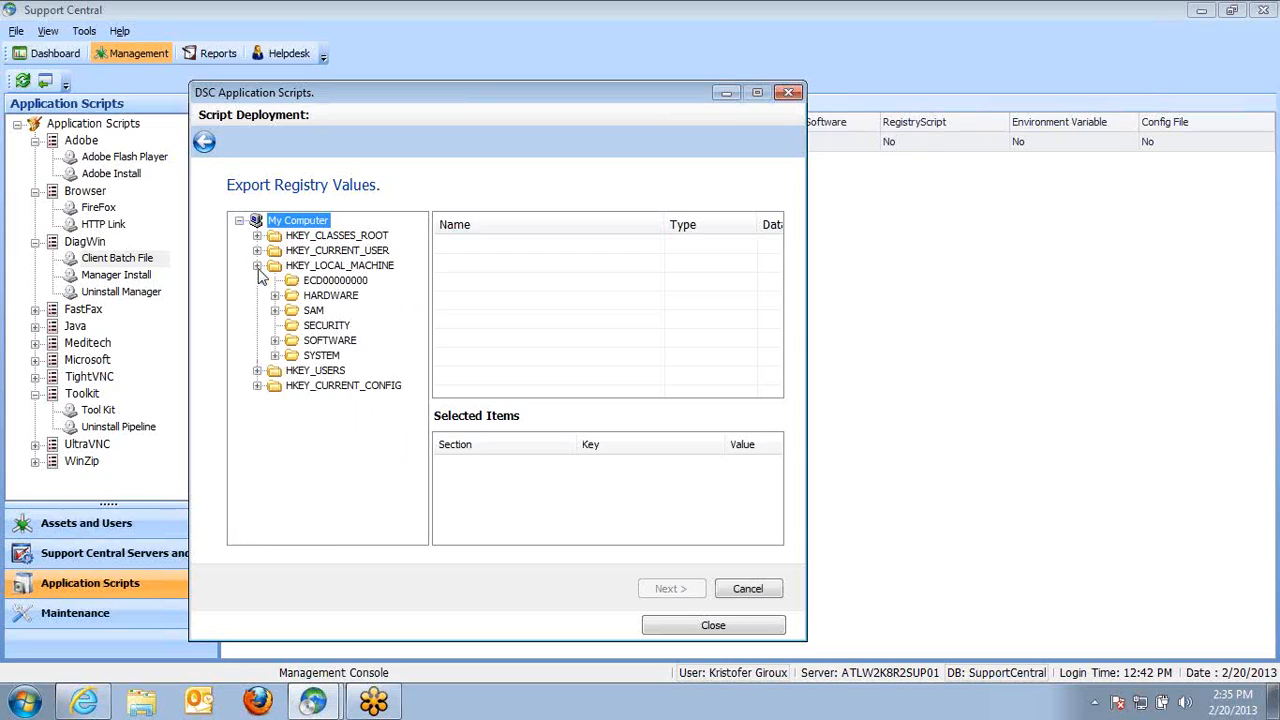
left_click(275, 341)
left_click_drag(414, 428, 422, 455)
left_click(295, 386)
left_click(310, 325)
left_click(328, 340)
left_click(382, 356)
left_click(346, 356)
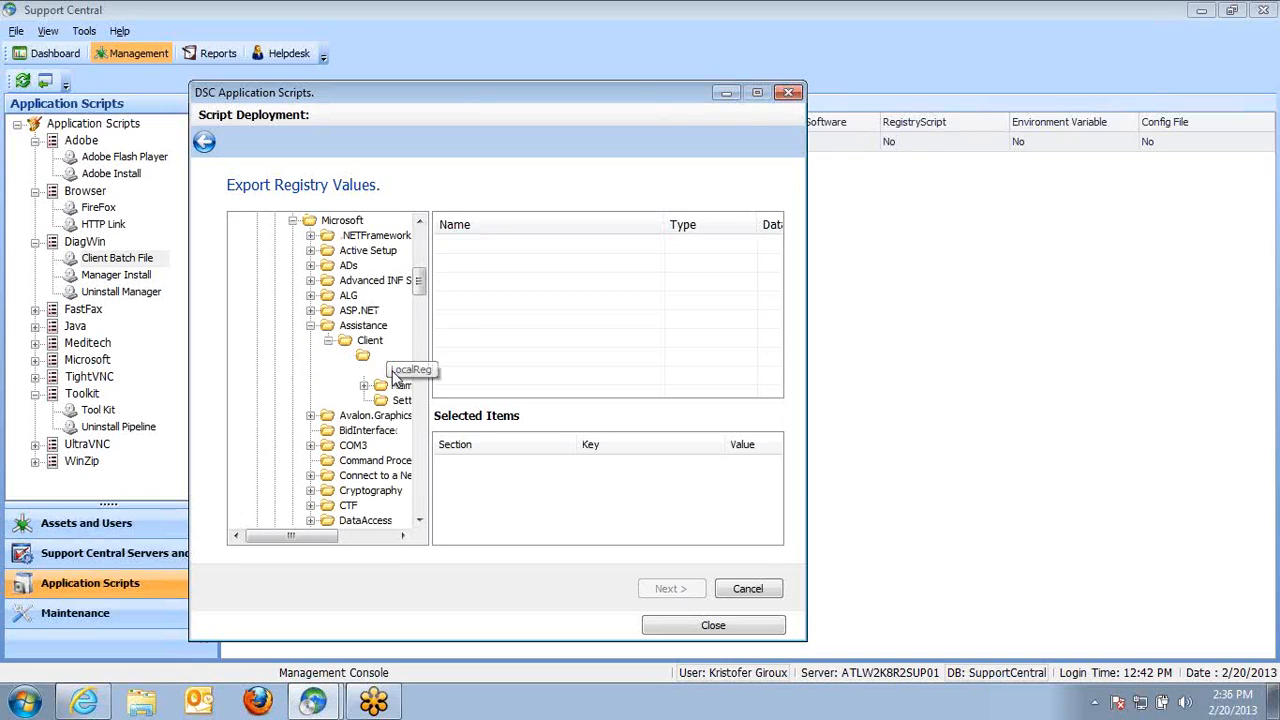
double_click(400, 370)
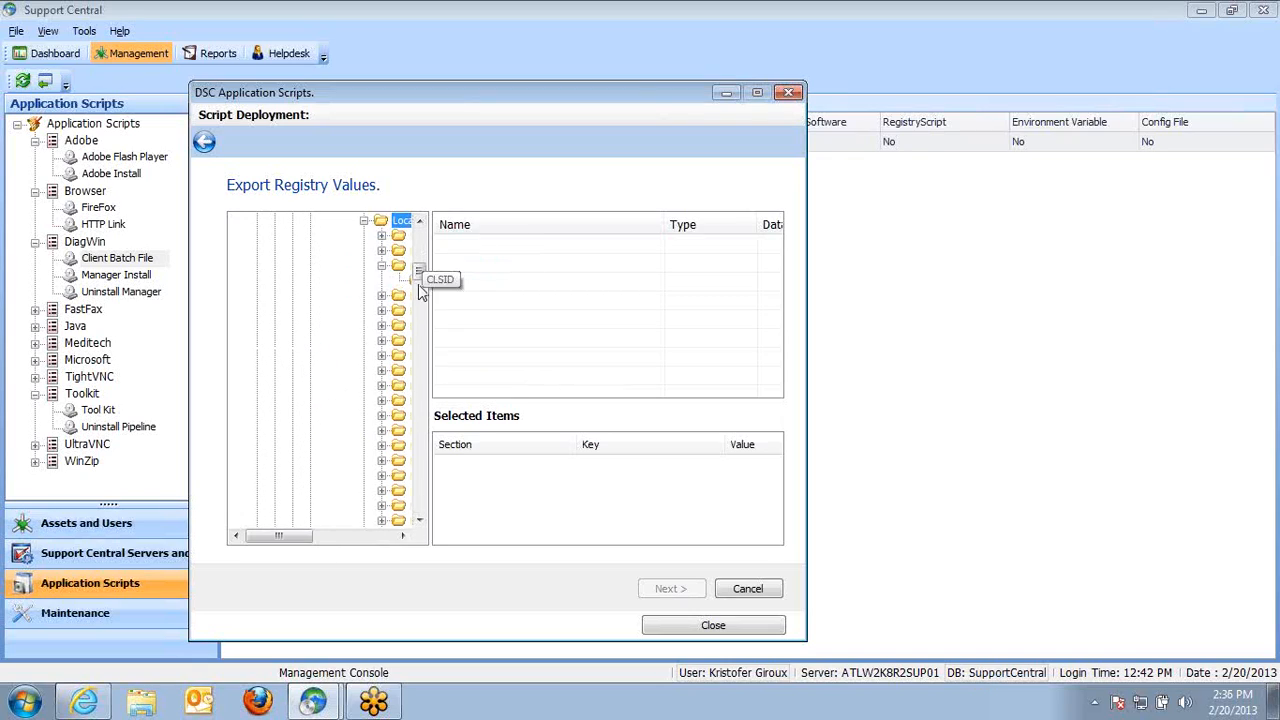
left_click(398, 280)
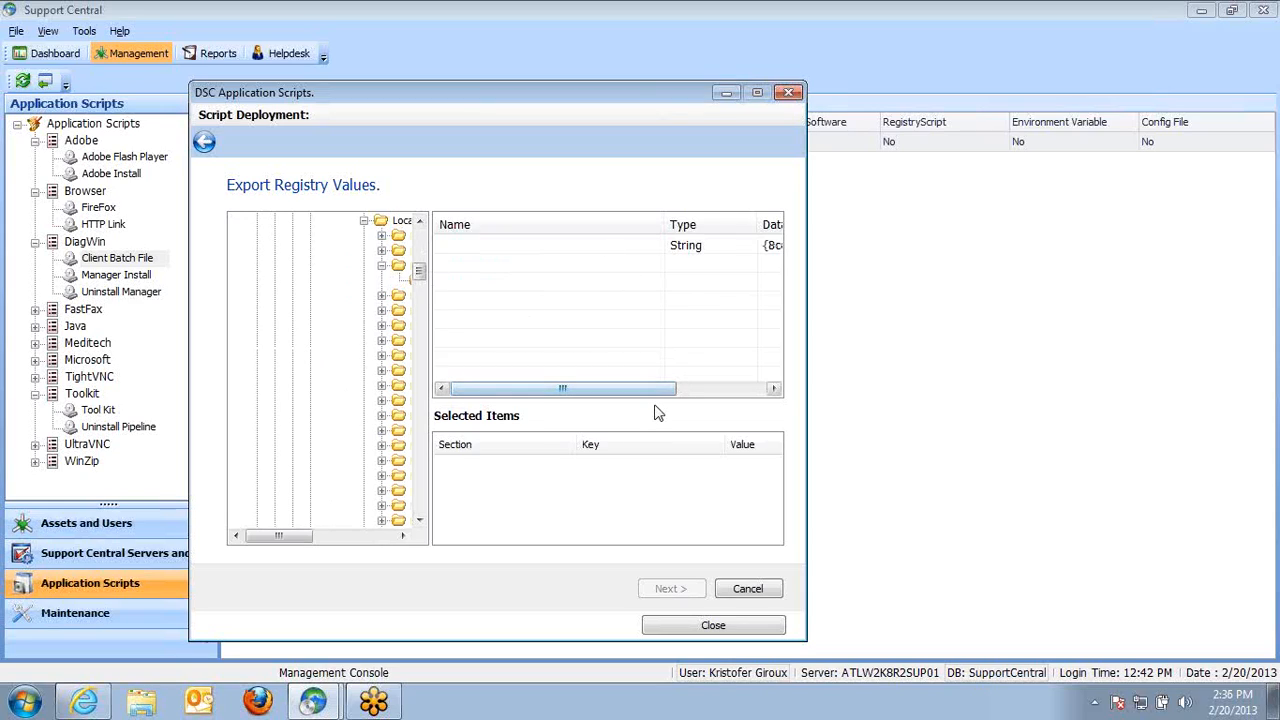
left_click(724, 630)
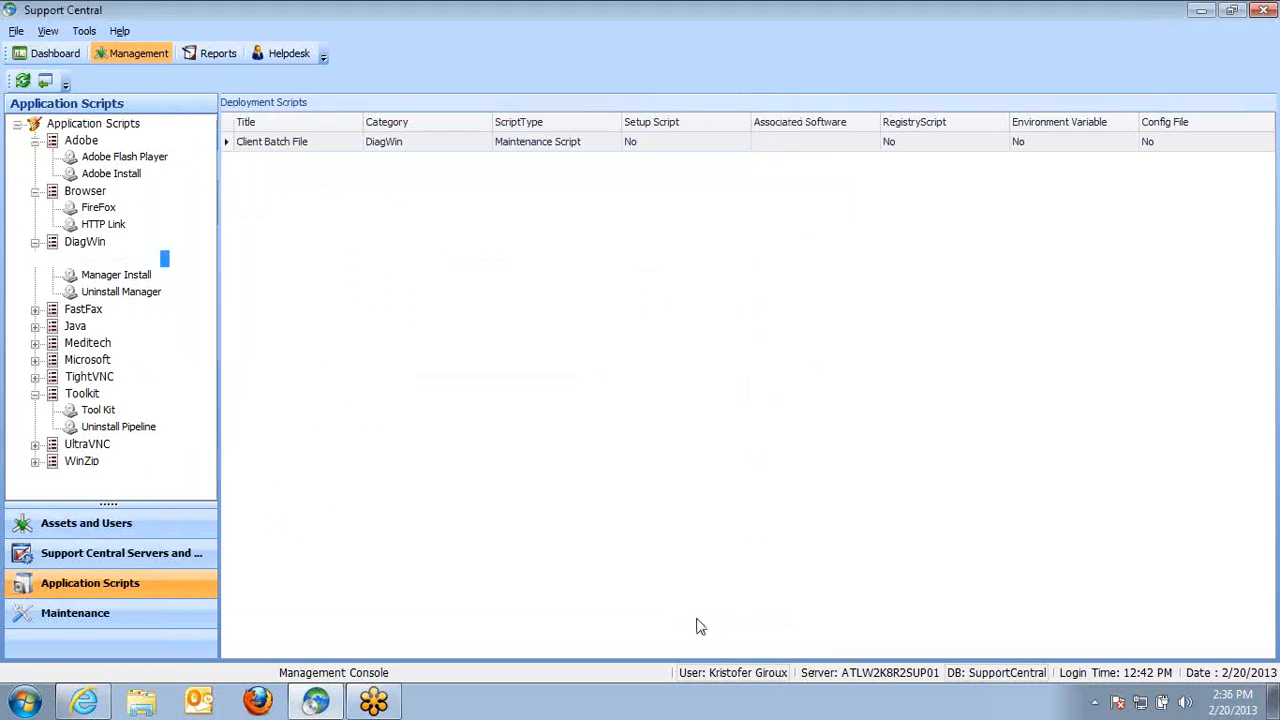
Open the Manager Install script for editing, view its unattended setup path, and close the editor
left_click(135, 276)
right_click(139, 279)
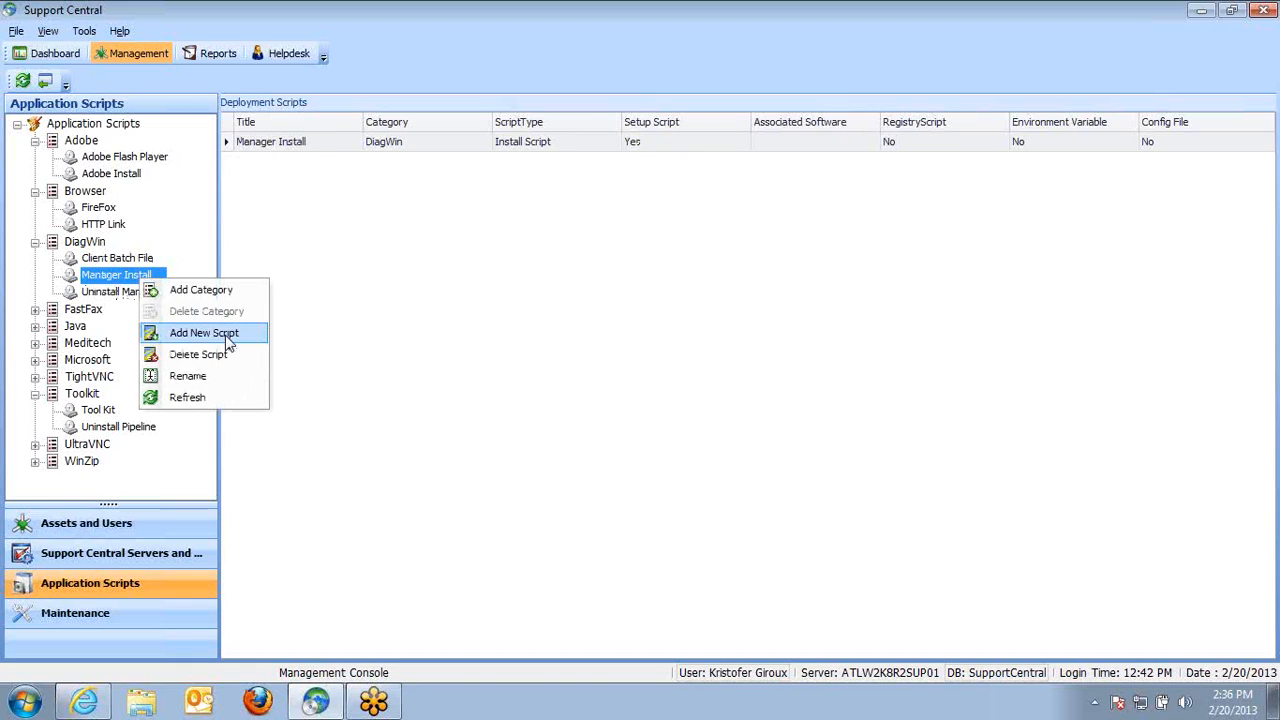
right_click(337, 142)
left_click(423, 183)
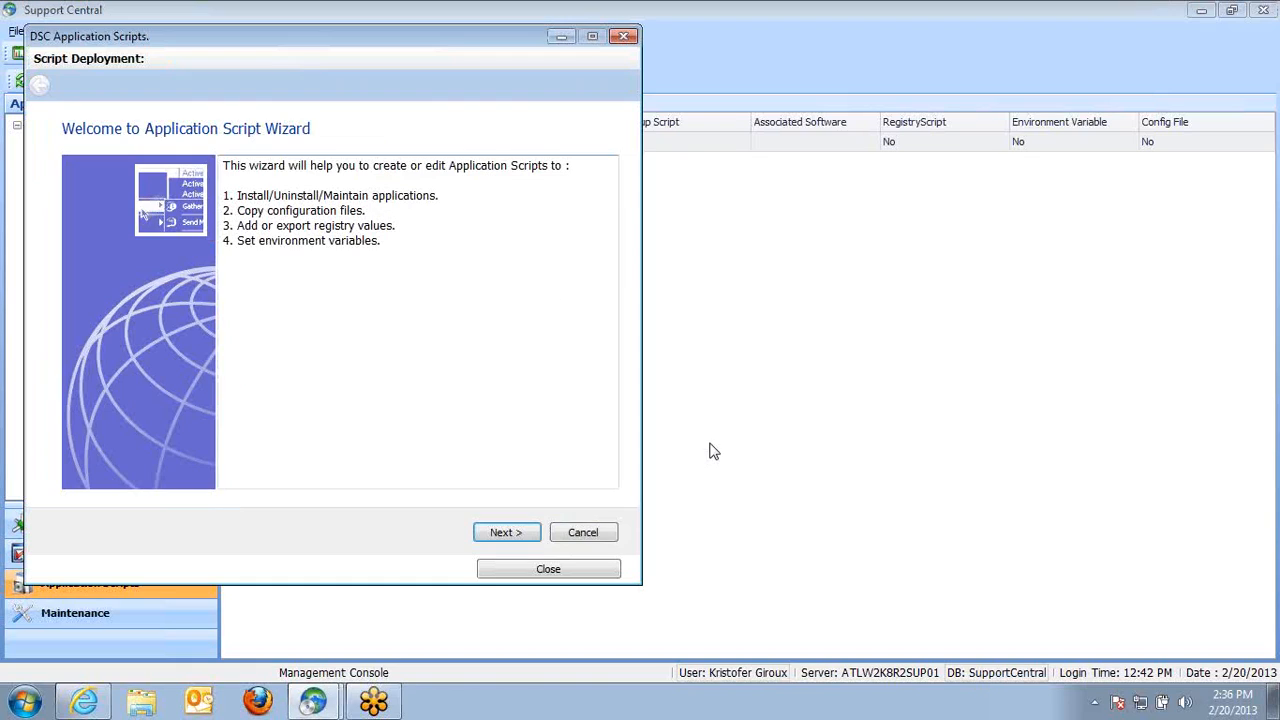
left_click(518, 540)
left_click(507, 532)
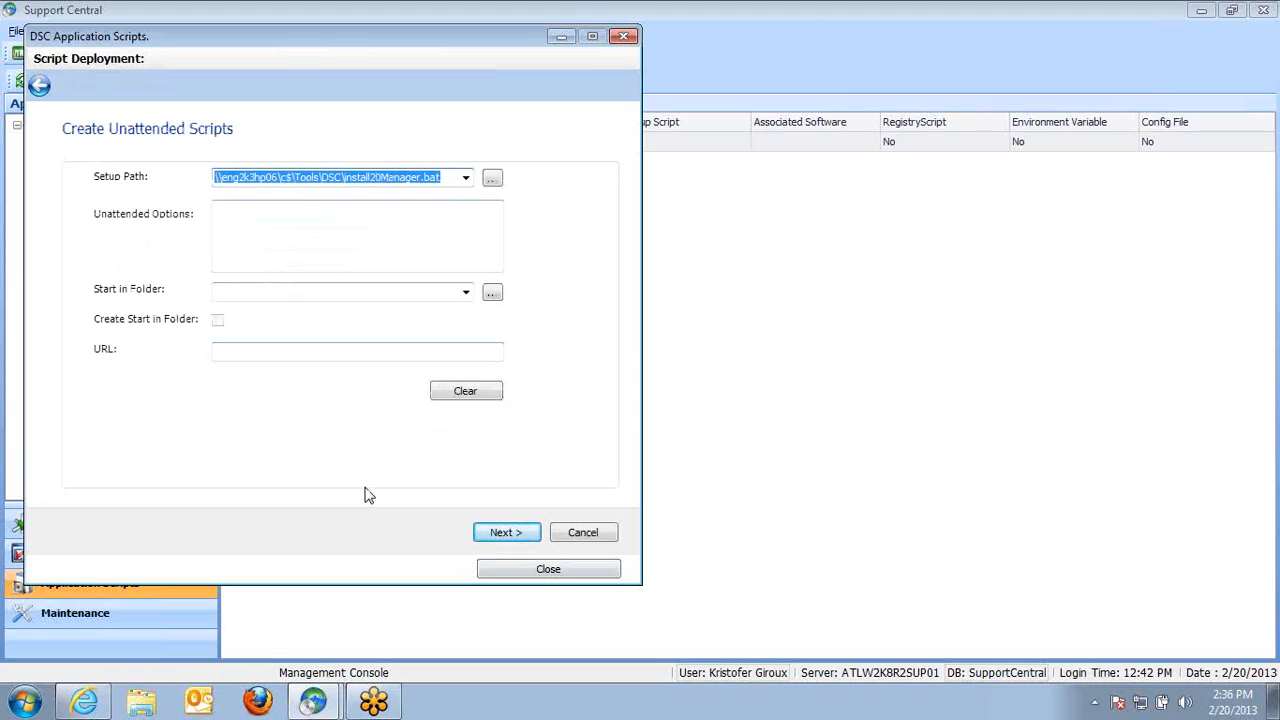
left_click(561, 573)
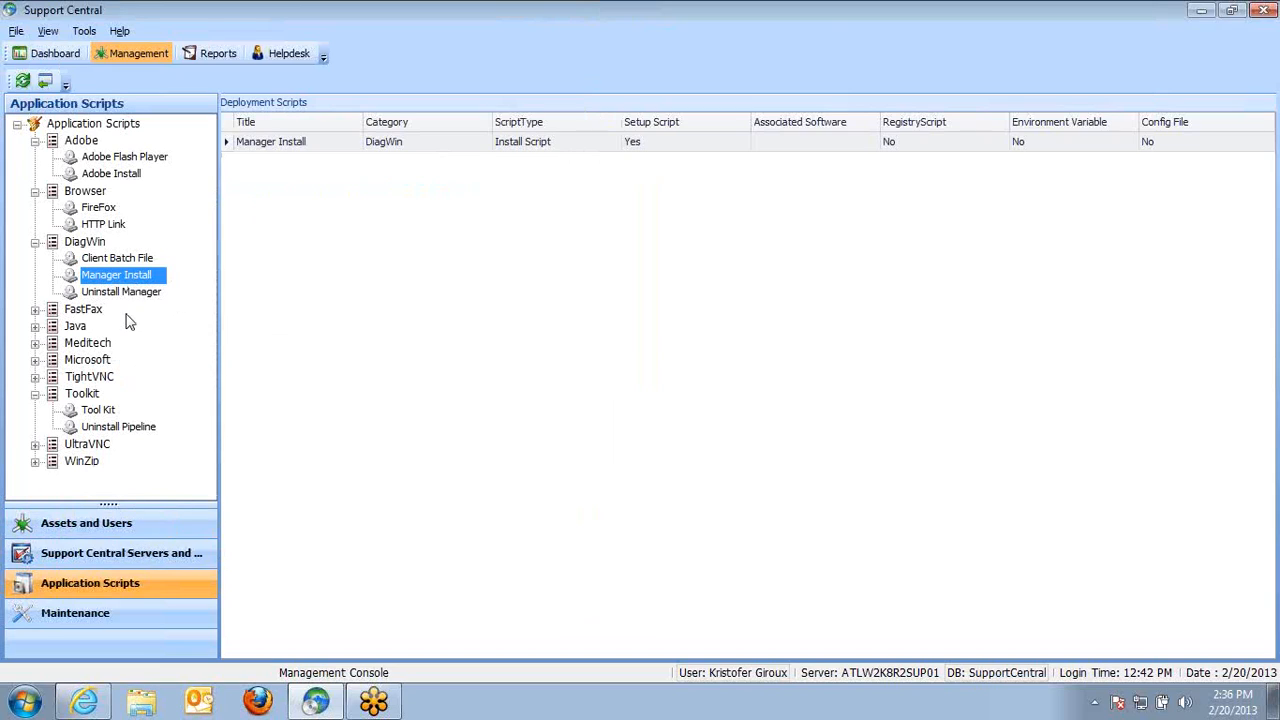
Edit the Manager Install script, switching its type to Maintenance and its component from Setup File to Config File, then apply and continue
right_click(296, 143)
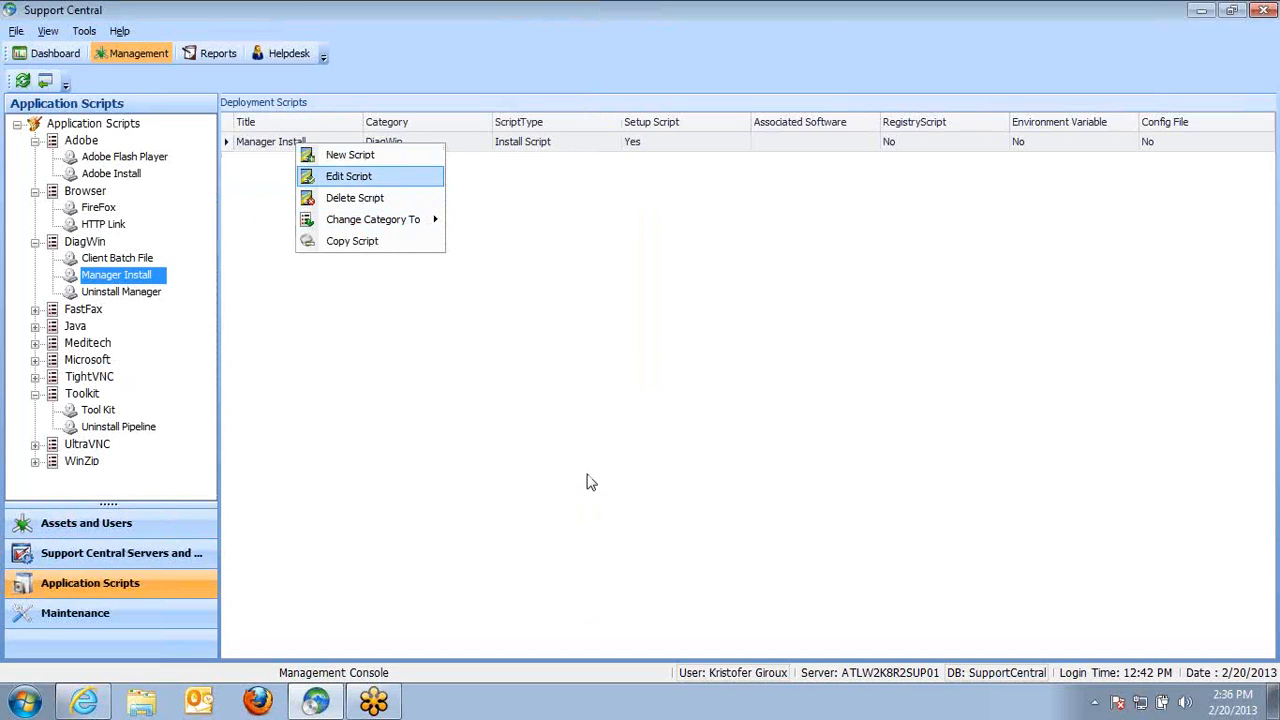
key("Return")
left_click(528, 555)
left_click(375, 305)
left_click(141, 433)
left_click(141, 406)
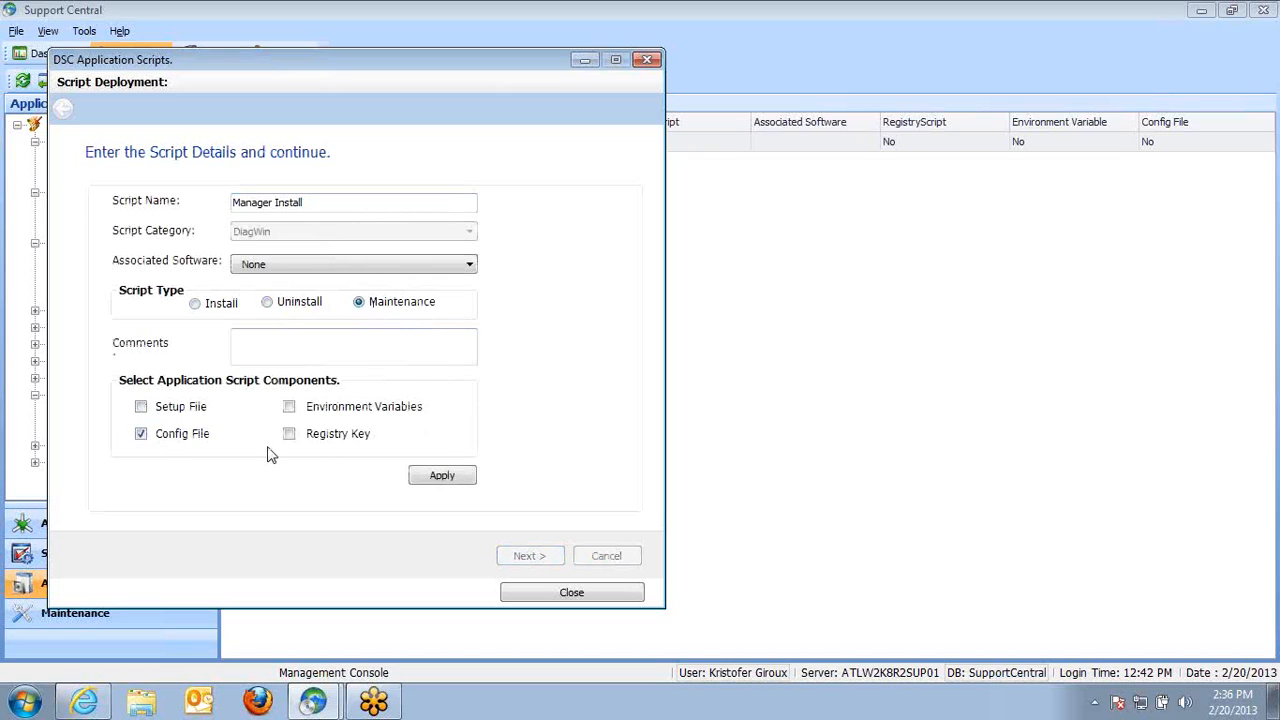
left_click(446, 479)
left_click(526, 555)
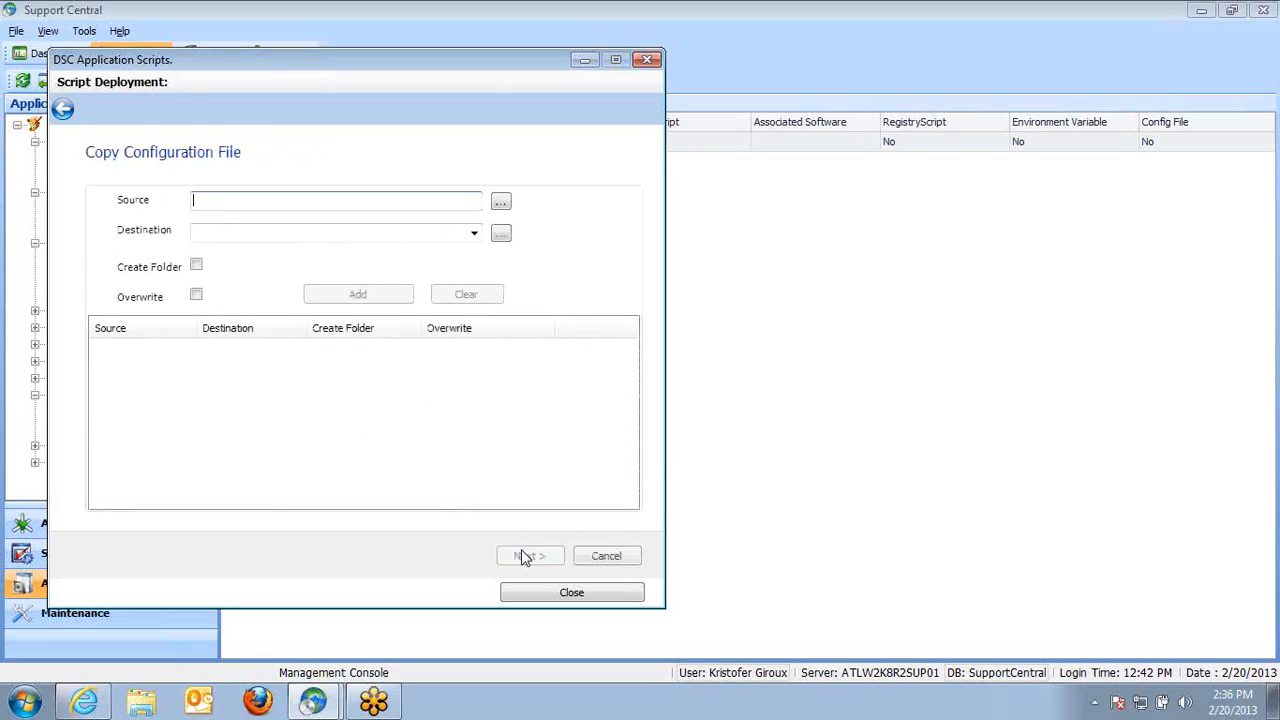
Enable Create Folder and browse to Documents\2009 Accident\Complaint.docx as the configuration file source
left_click(197, 268)
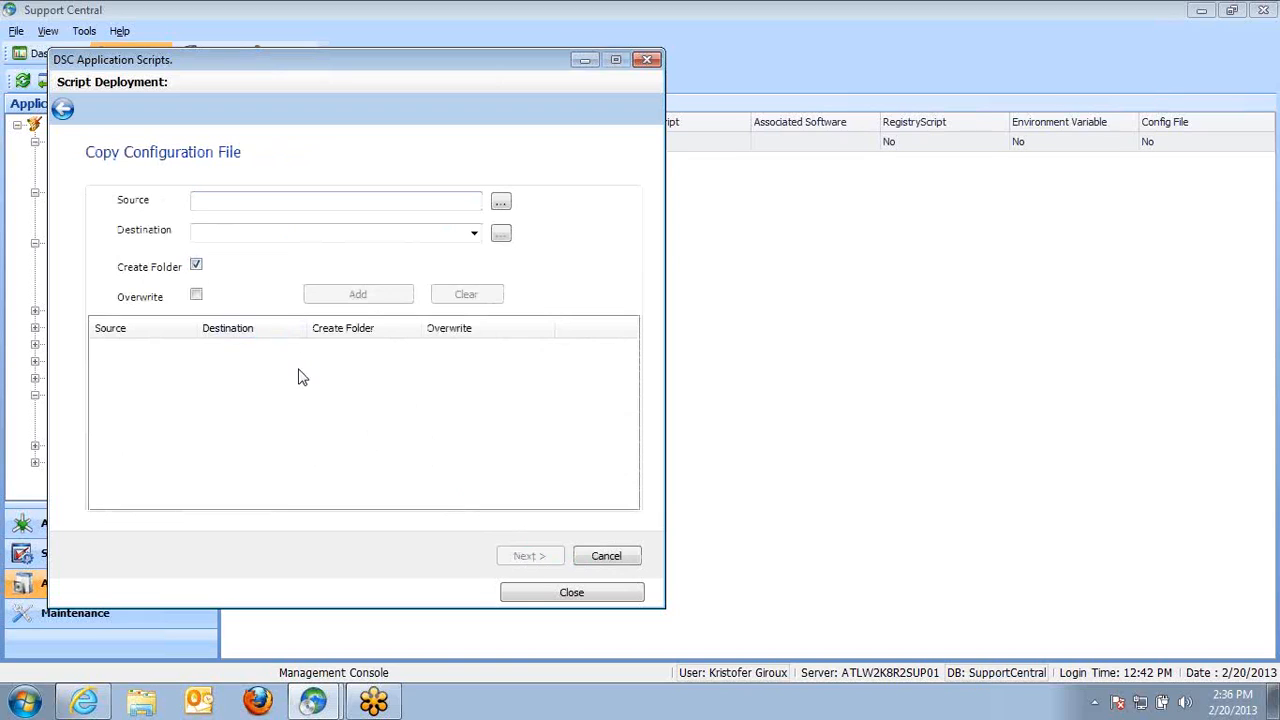
left_click(500, 203)
left_click(306, 208)
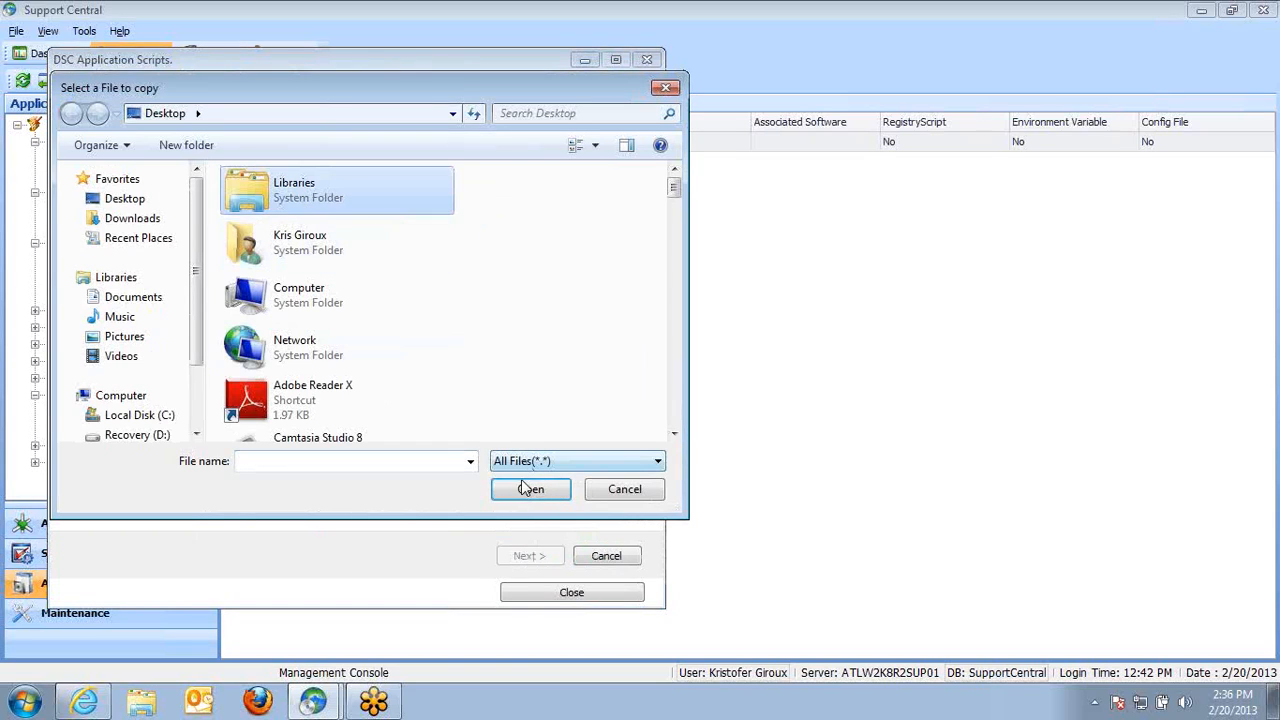
left_click(528, 490)
left_click(297, 244)
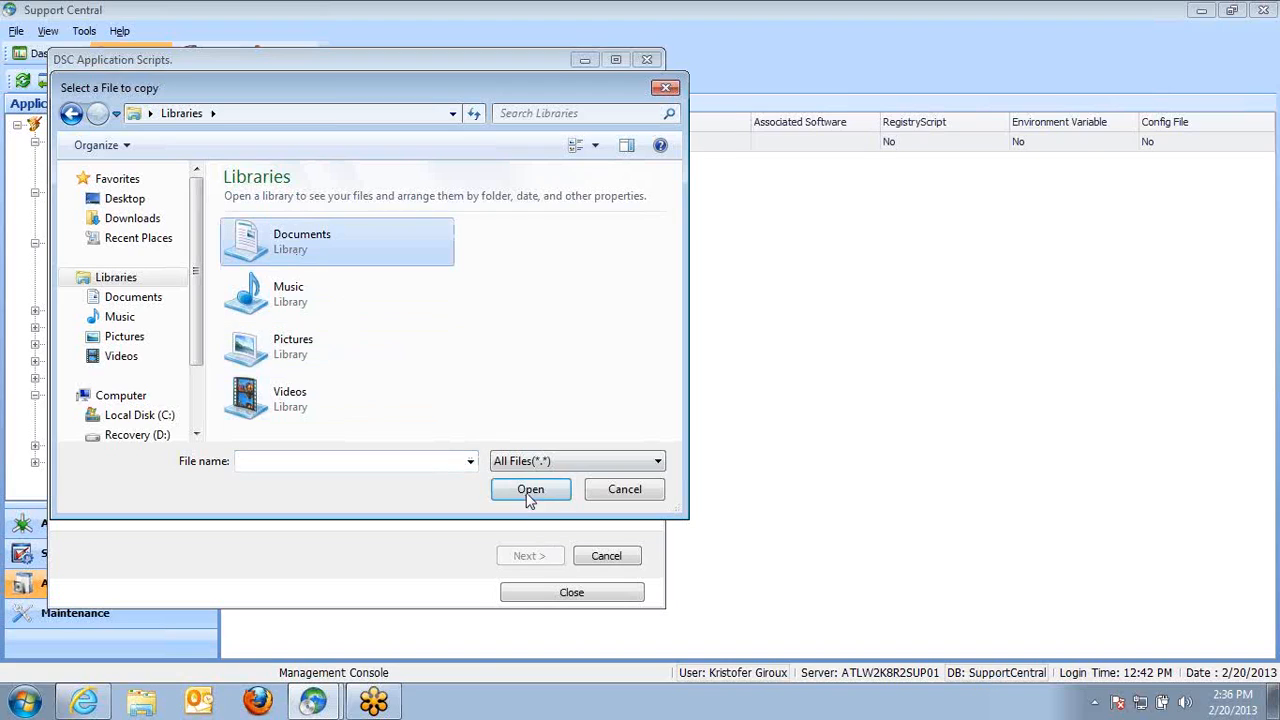
left_click(530, 490)
left_click(280, 271)
left_click(530, 490)
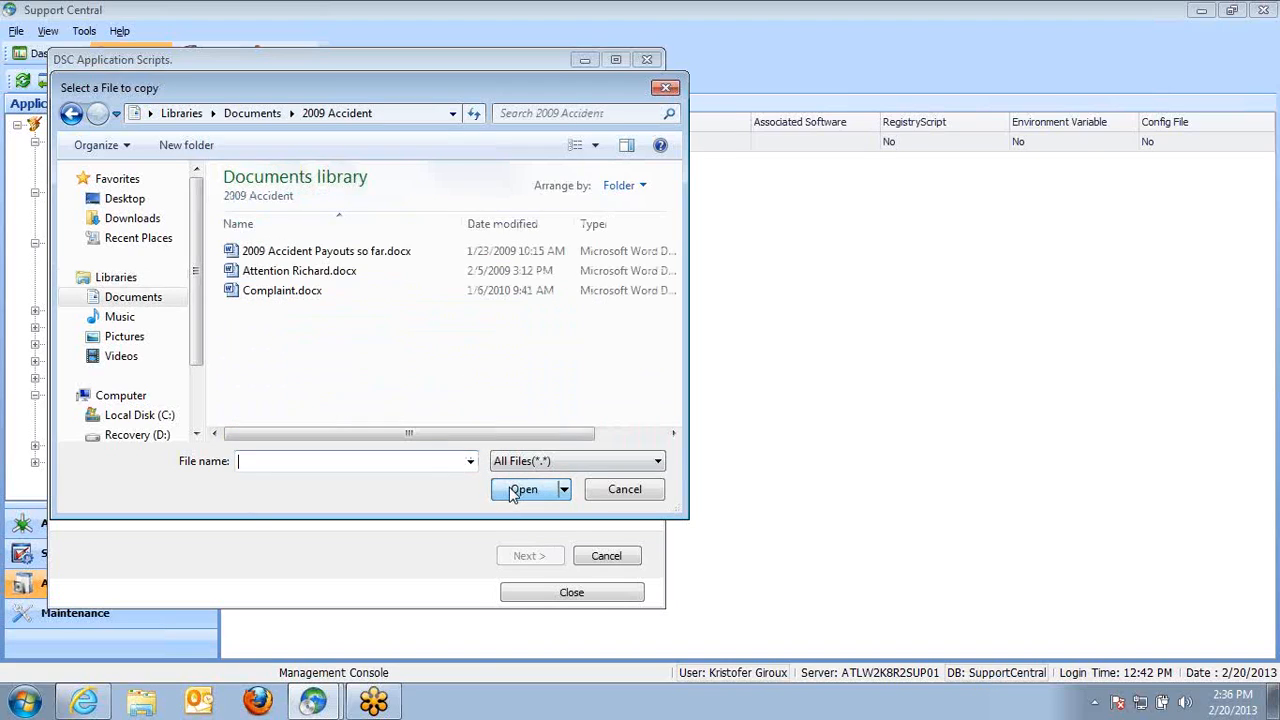
left_click(300, 291)
left_click(524, 489)
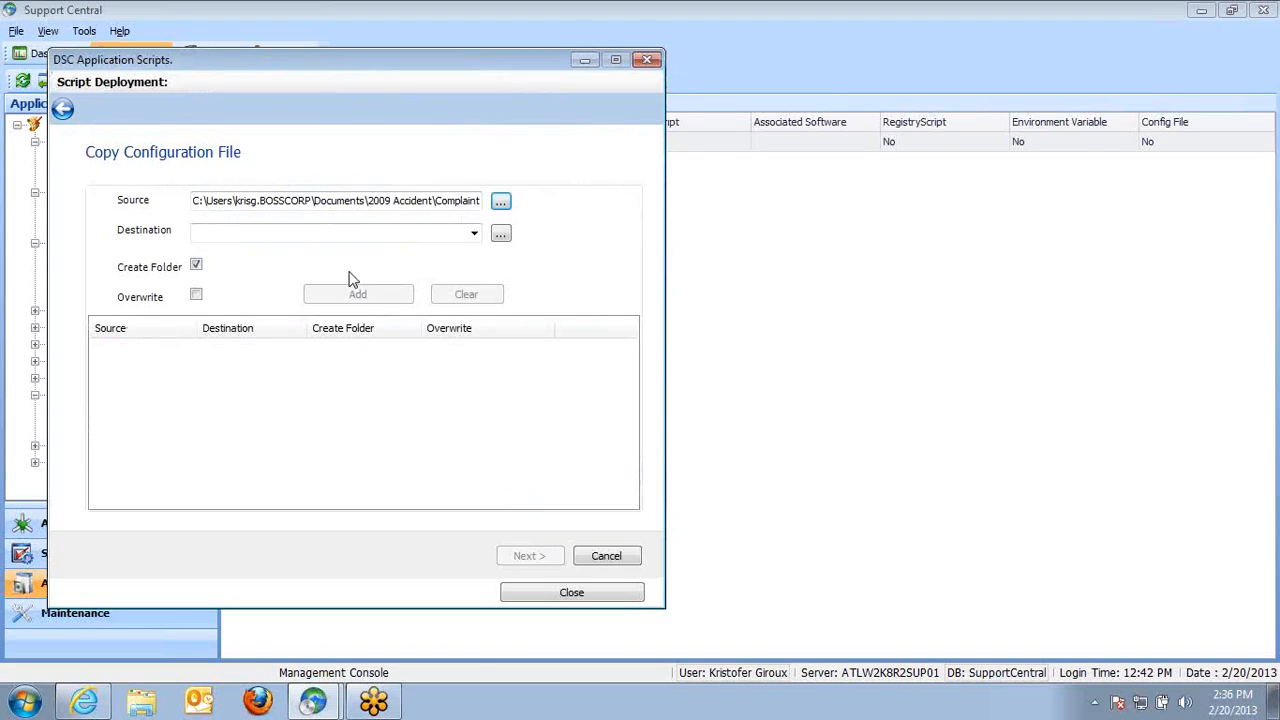
Open the destination folder browser, cancel it, and close the script editor
left_click(500, 234)
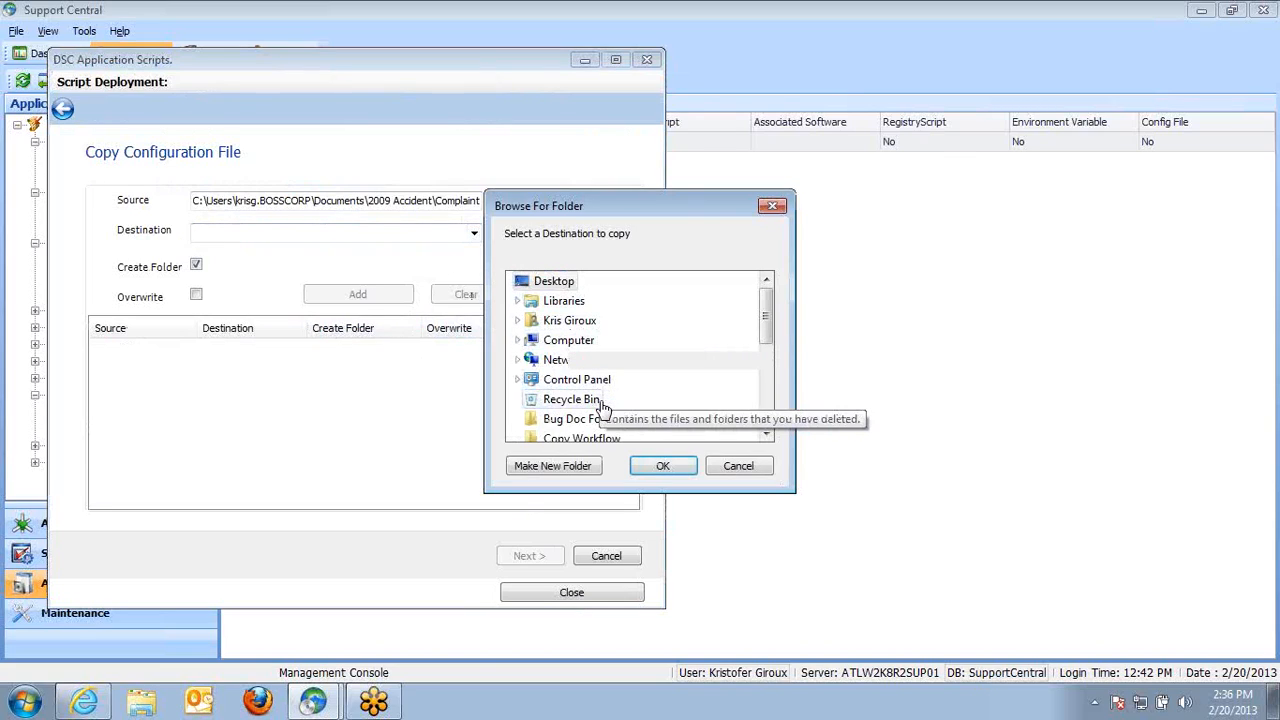
left_click(738, 467)
left_click(562, 594)
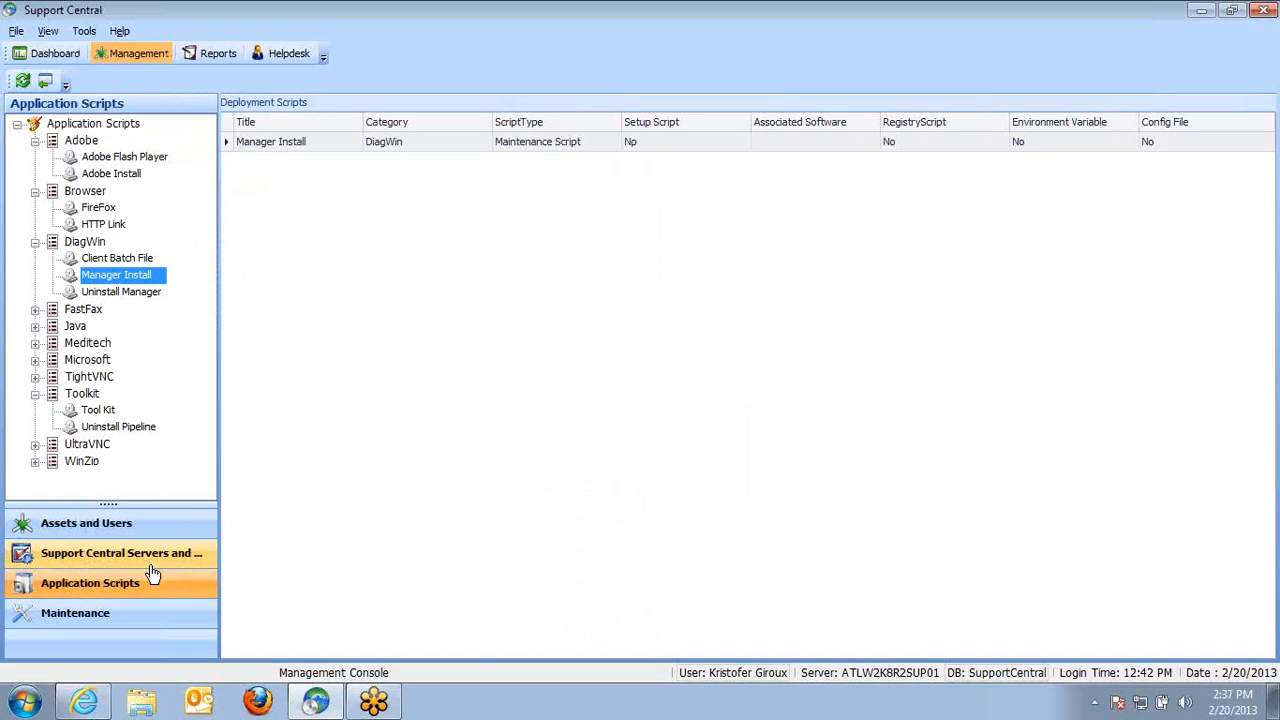
Switch to Assets and Users and hide, then show again, the group-by box above the systems grid
left_click(128, 530)
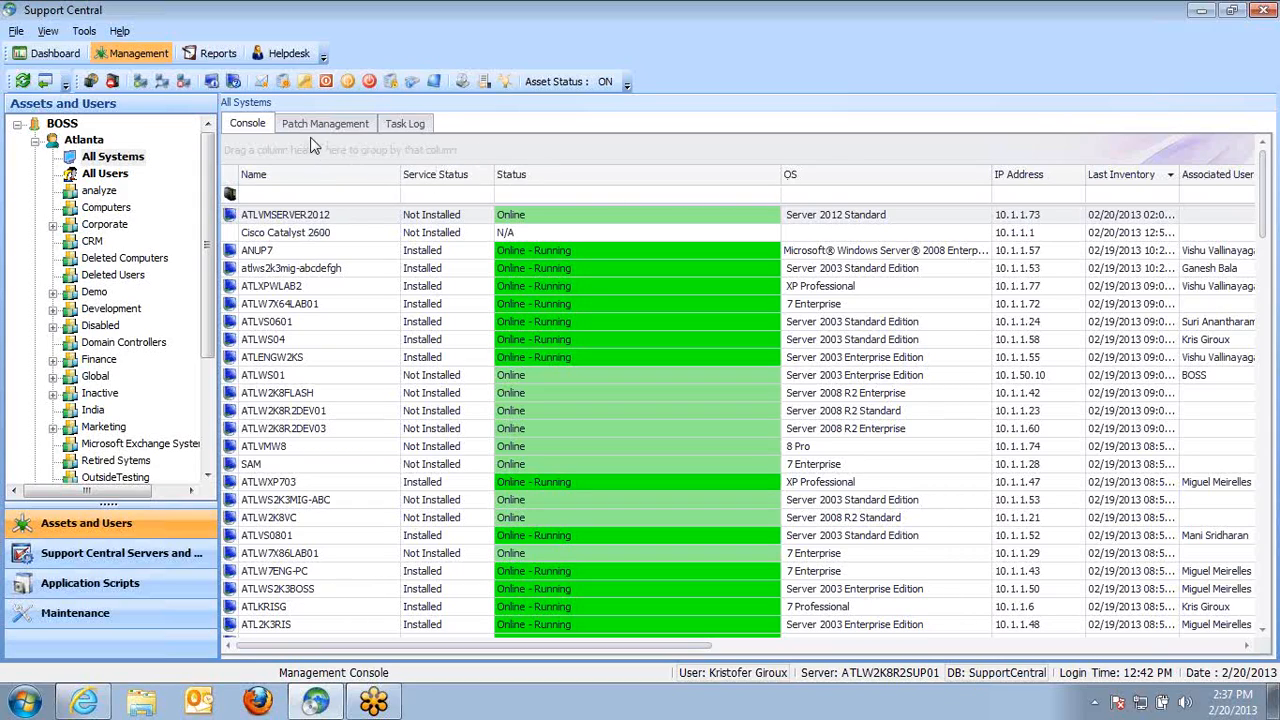
right_click(348, 152)
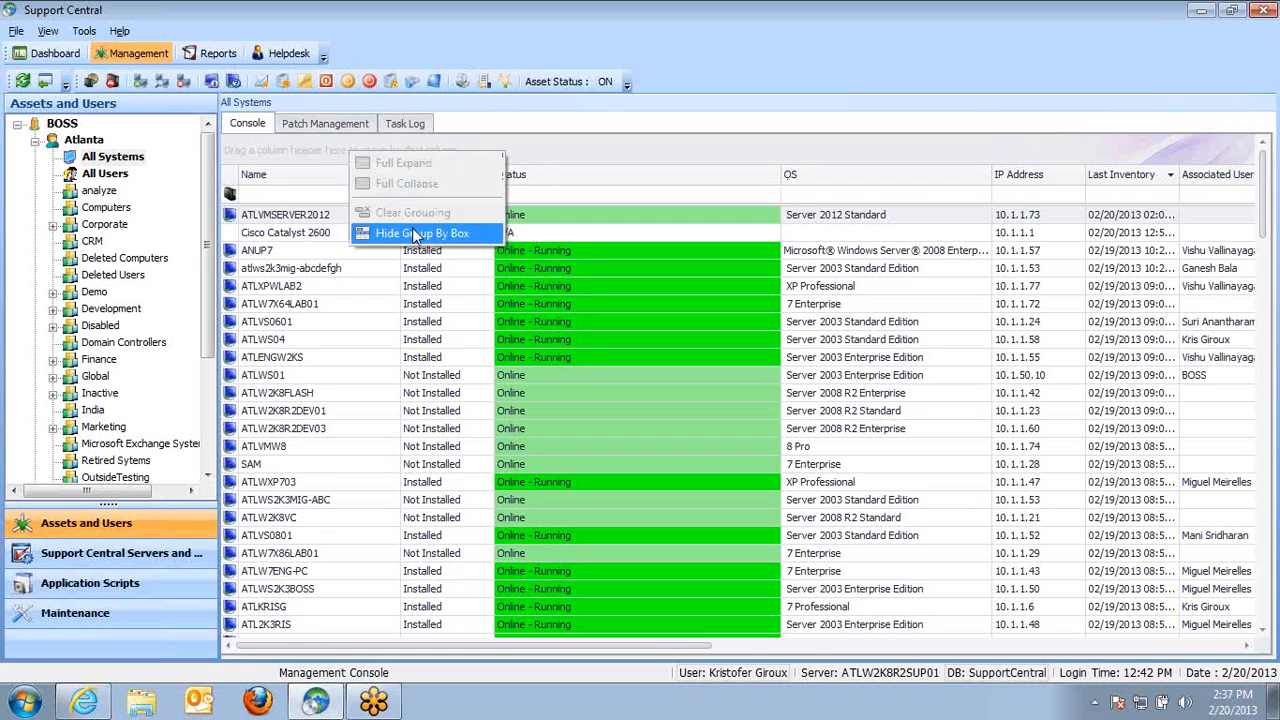
left_click(416, 232)
right_click(347, 143)
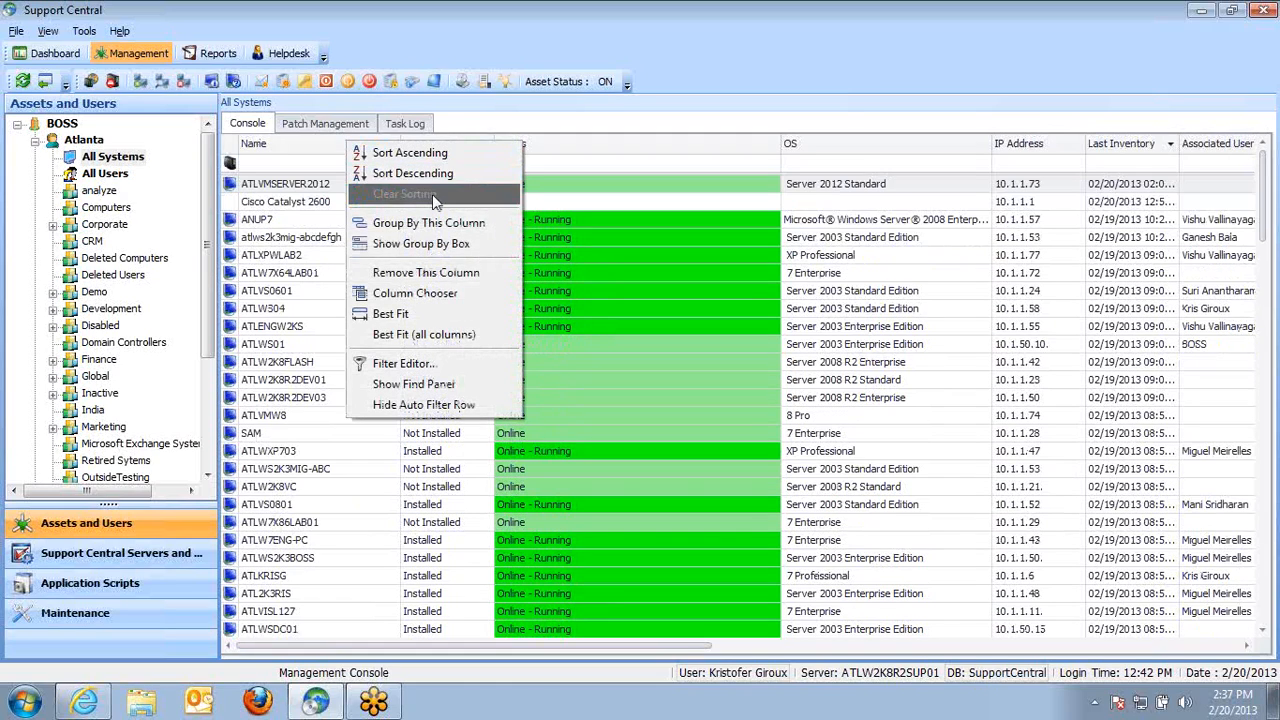
left_click(466, 243)
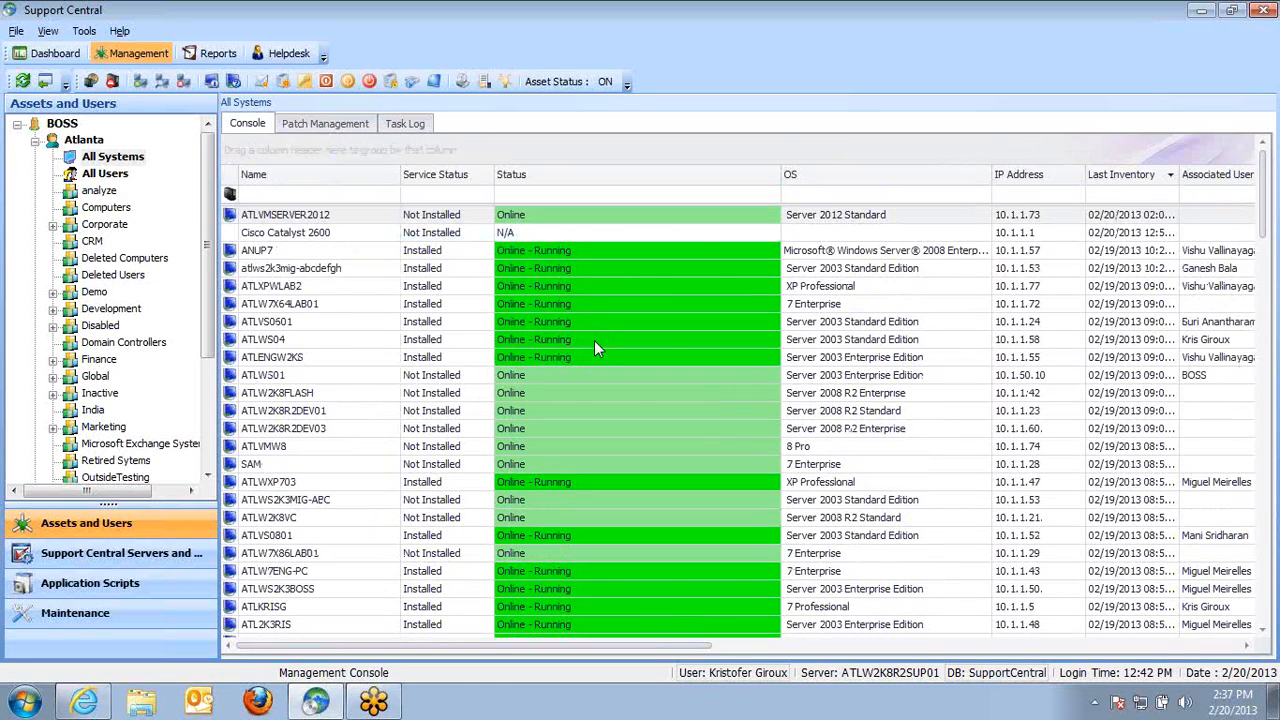
Group all systems by Last Inventory and expand the 2/20/2013 and 2/19/2013 groups
left_click_drag(1150, 174, 1117, 154)
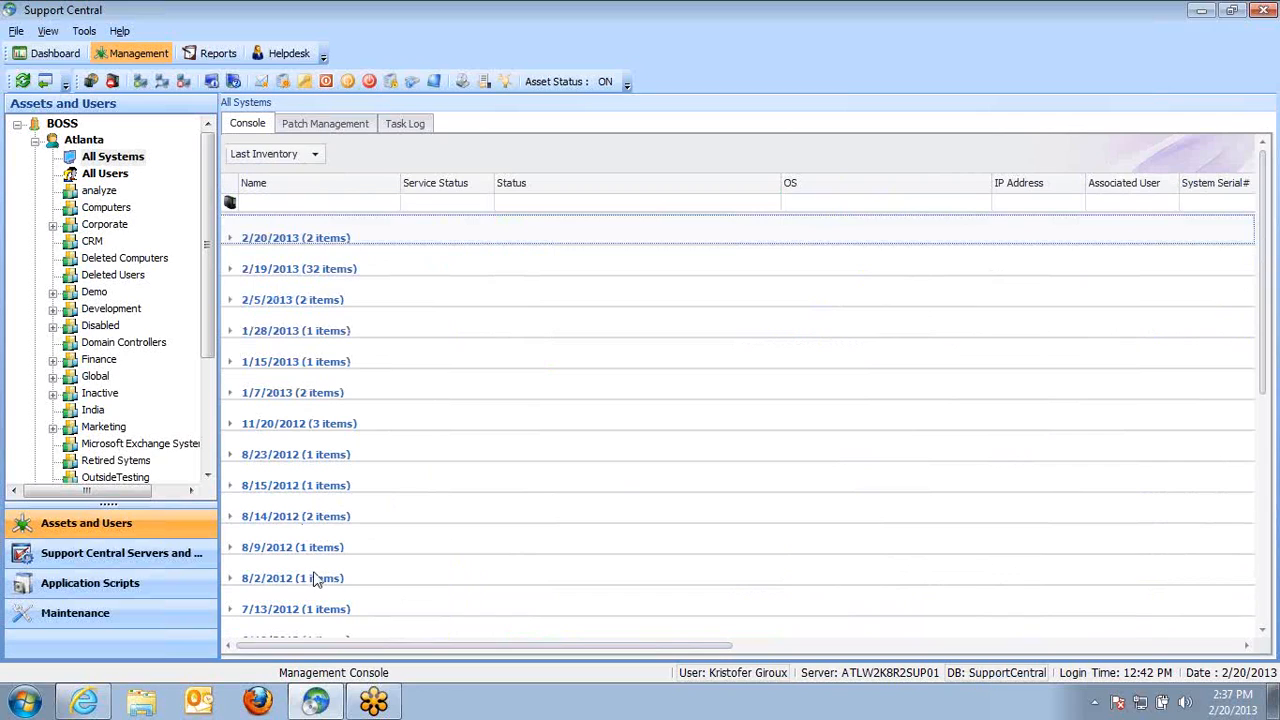
left_click(230, 239)
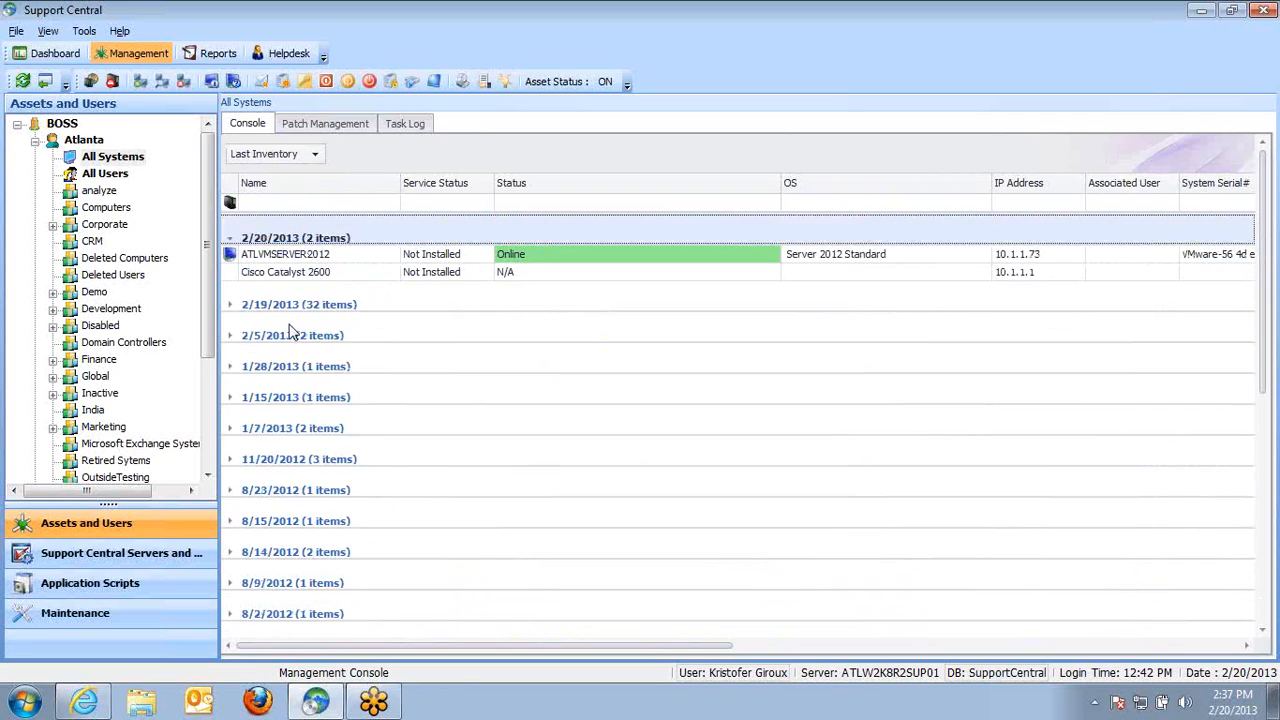
left_click(231, 305)
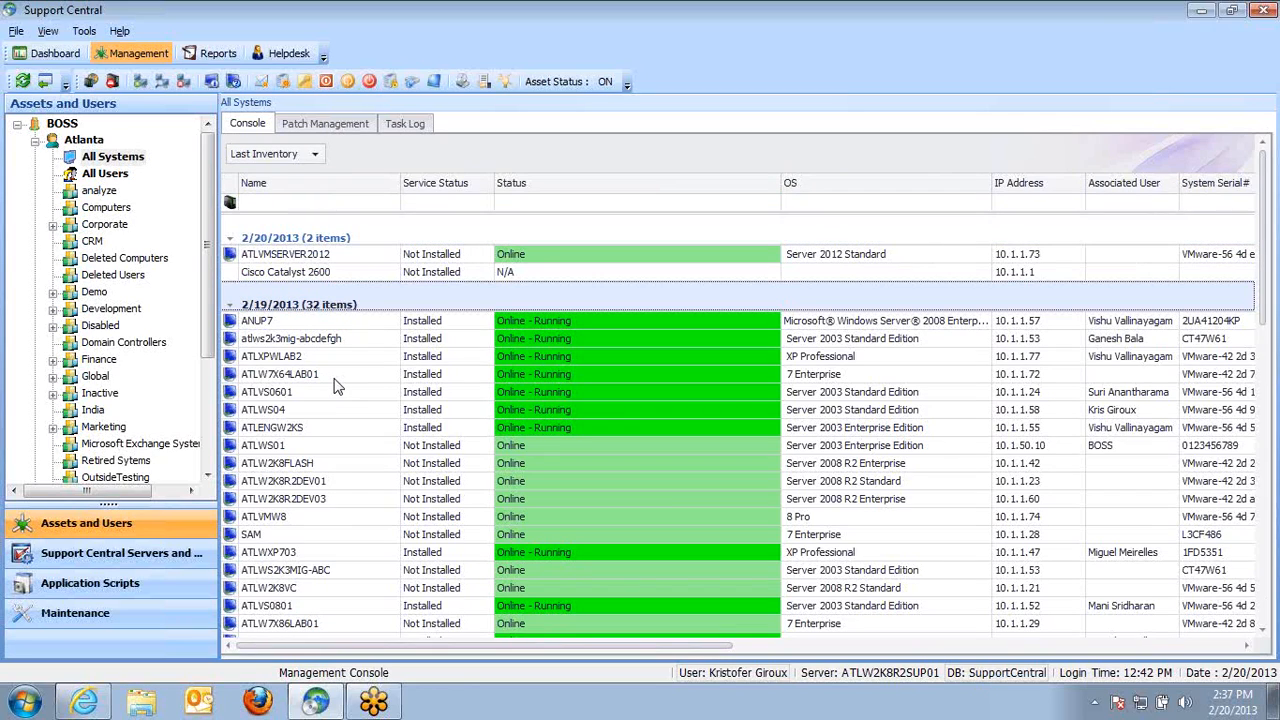
Step through the systems listed in the 2/19/2013 group
left_click(390, 322)
key("Down")
key("Down")
key("Down")
key("Down")
key("Down")
key("Down")
key("Down")
key("Down")
key("Down")
key("Down")
key("Down")
key("Down")
key("Down")
key("Down")
key("Down")
key("Down")
key("Down")
key("Down")
key("Down")
key("Down")
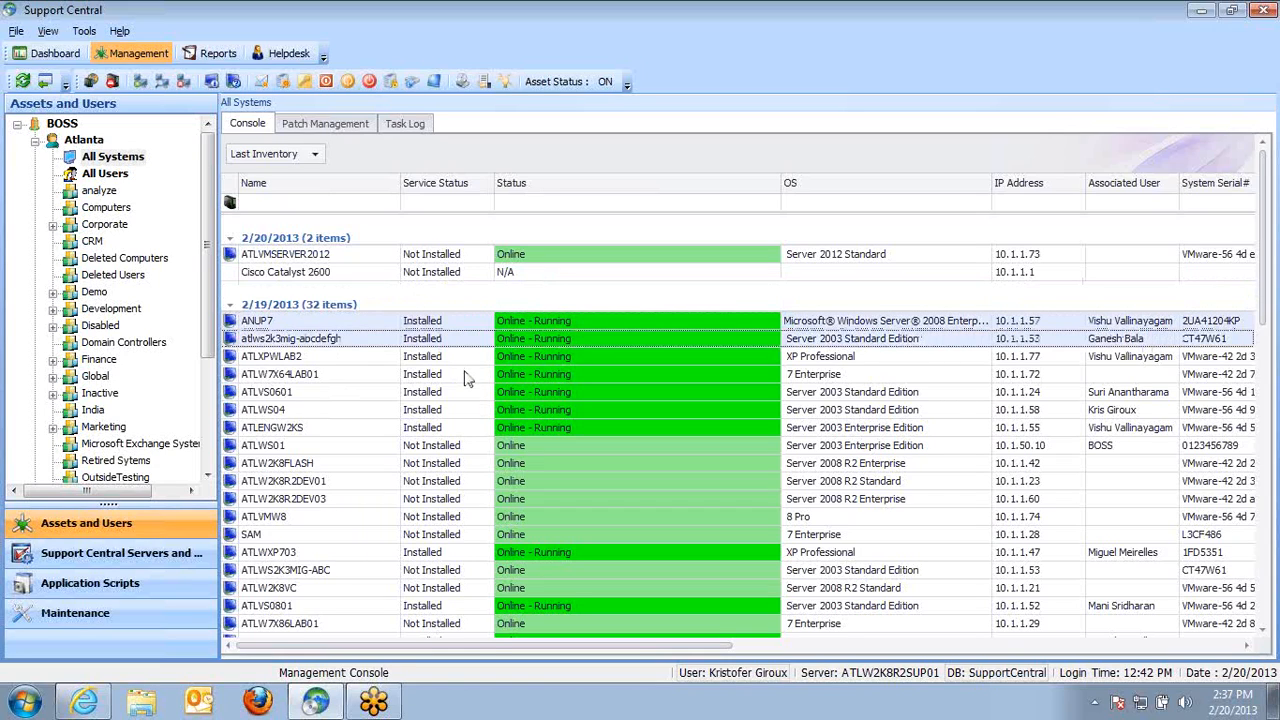
key("Down")
key("Down")
key("Down")
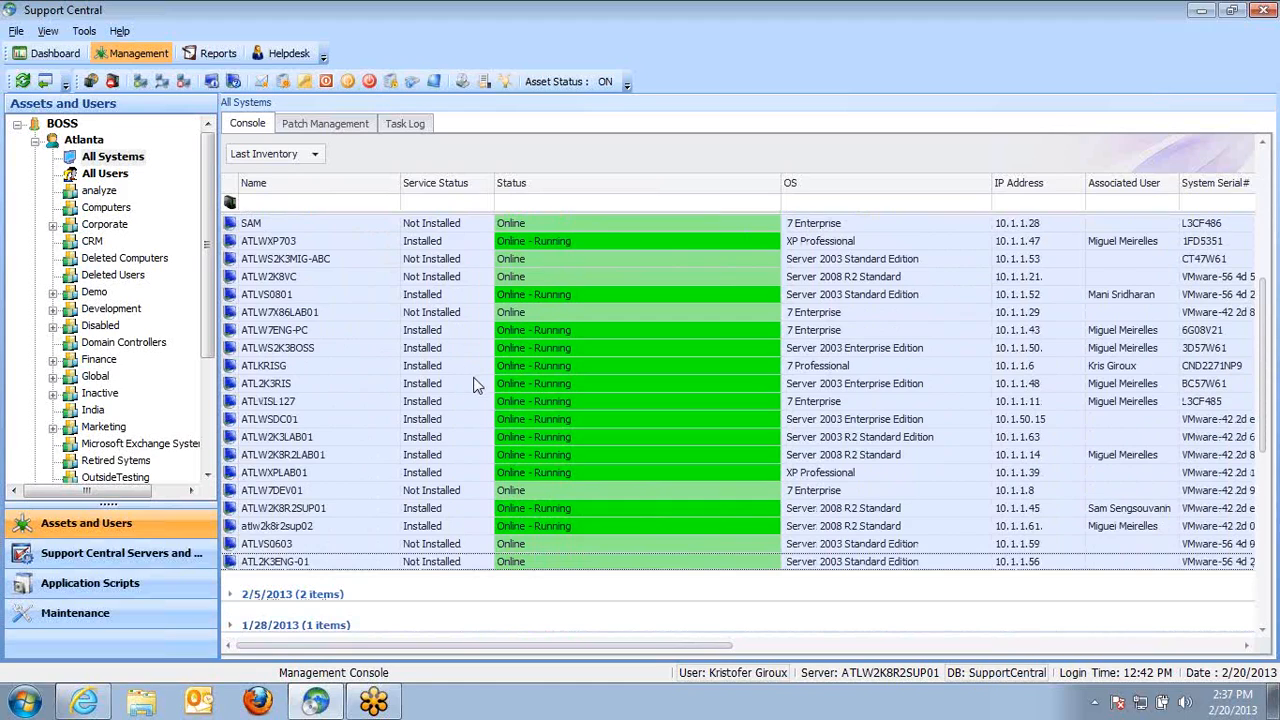
Send a Collect Clientless Inventory request to ATLWS2K3BOSS and acknowledge the queued notice
right_click(386, 348)
mouse_move(508, 415)
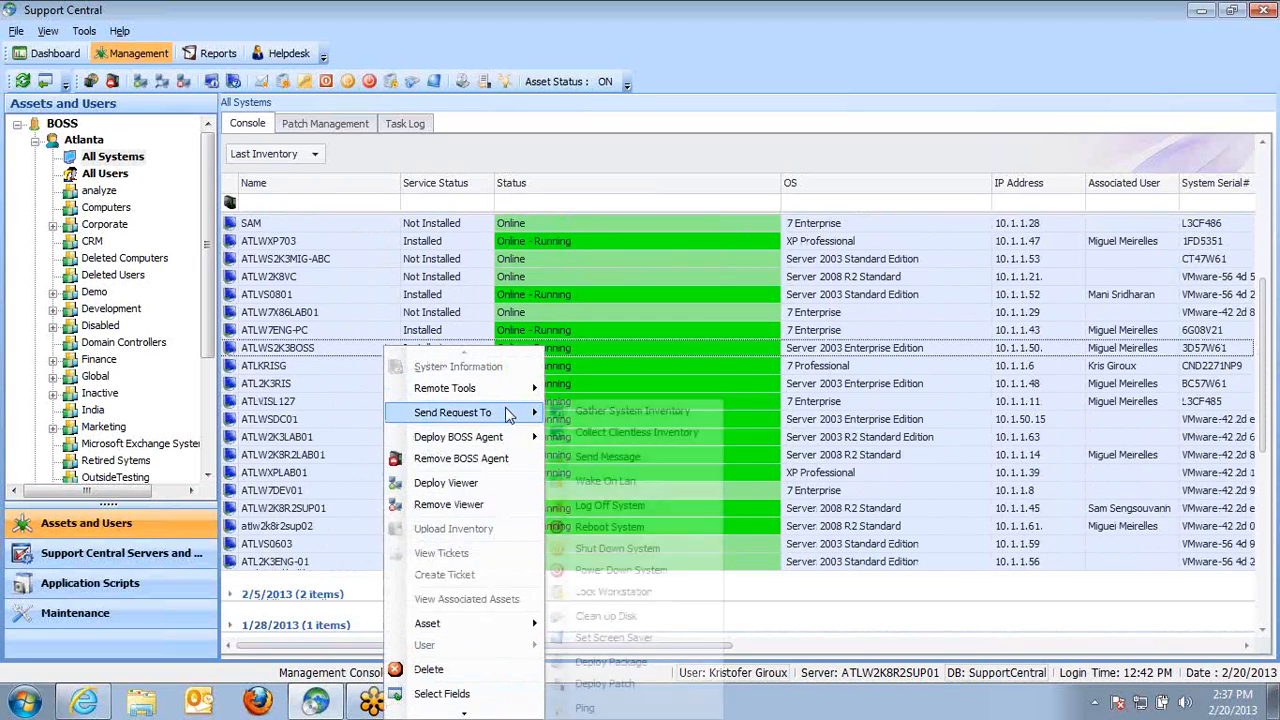
left_click(638, 440)
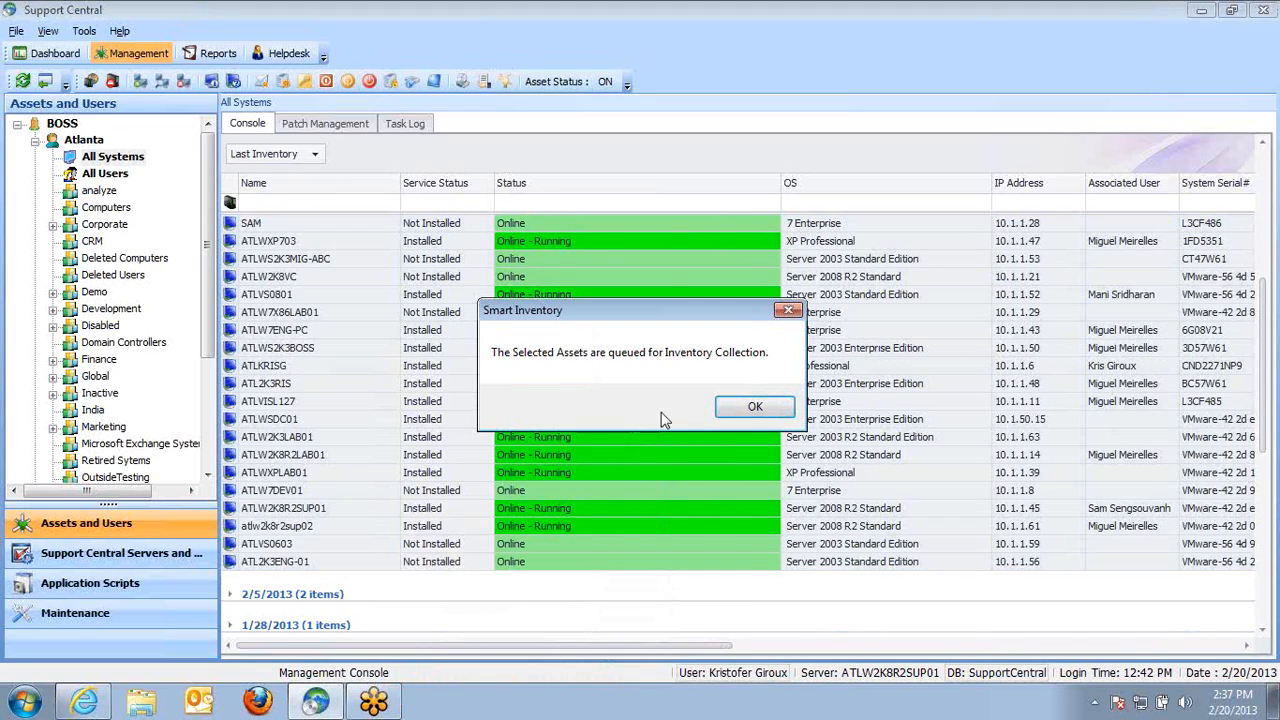
left_click(745, 407)
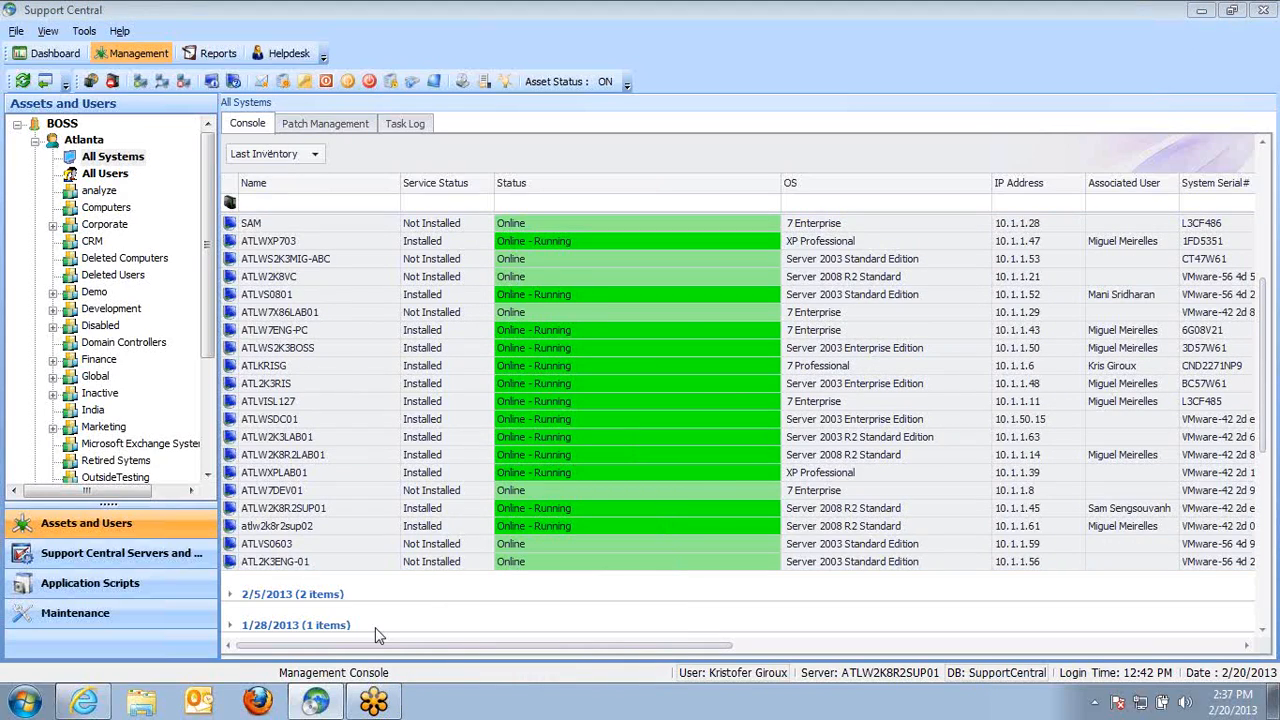
Return to All Systems and ungroup the grid, placing Last Inventory as a column after Service Status
left_click(275, 493)
left_click(115, 174)
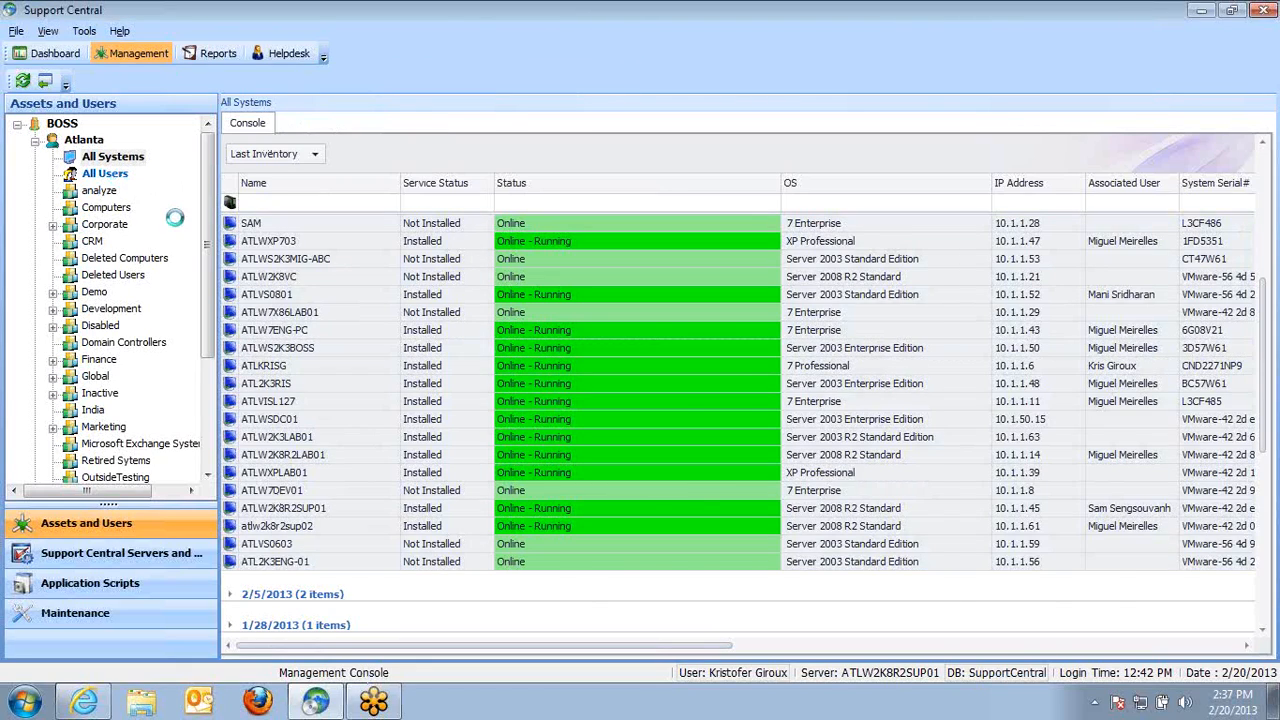
left_click(120, 159)
left_click(84, 140)
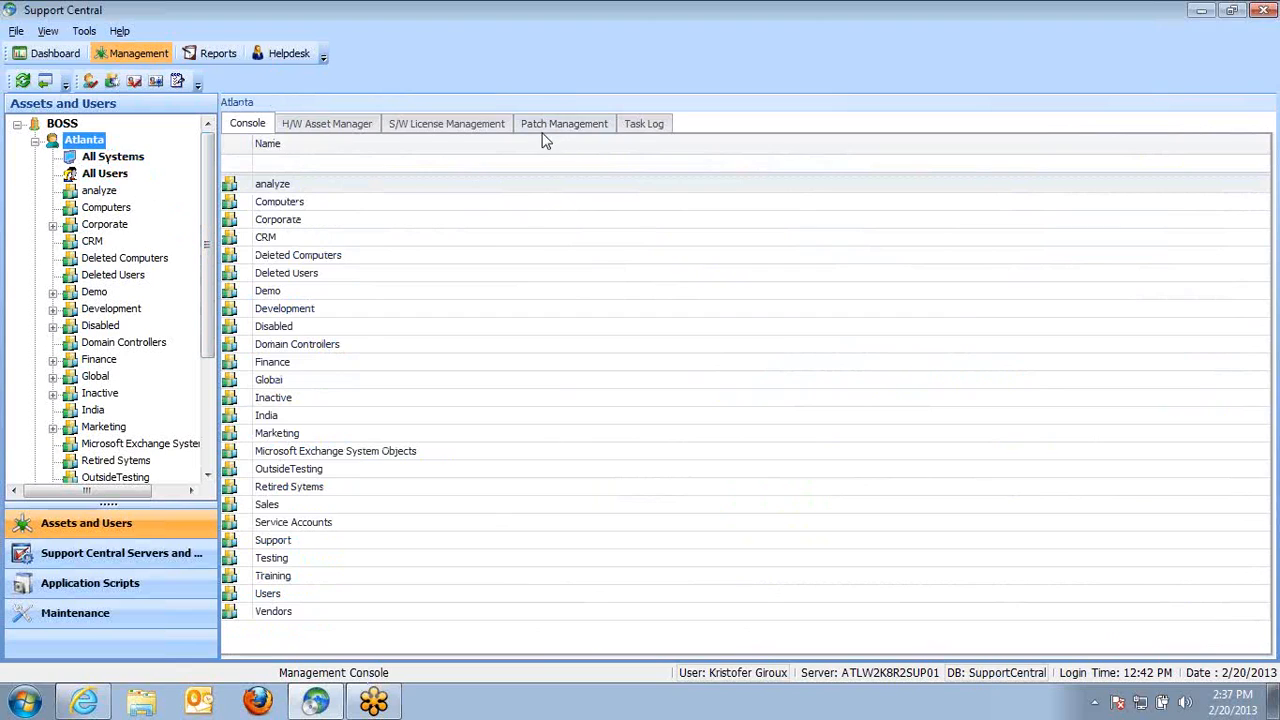
left_click(112, 157)
left_click_drag(278, 155, 513, 190)
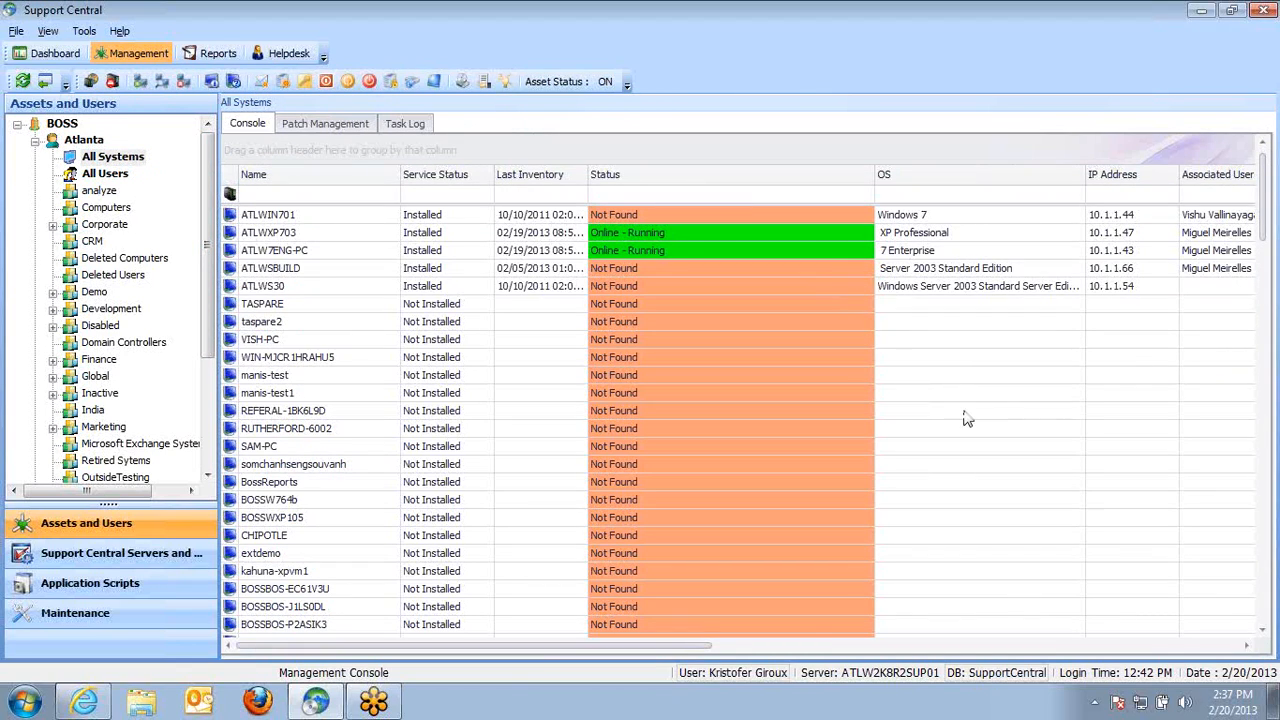
Group the systems by IE Version, then ungroup it, placing IE Version as a column after Status
left_click_drag(686, 650, 1243, 643)
left_click_drag(1196, 180, 1060, 152)
left_click_drag(760, 645, 337, 645)
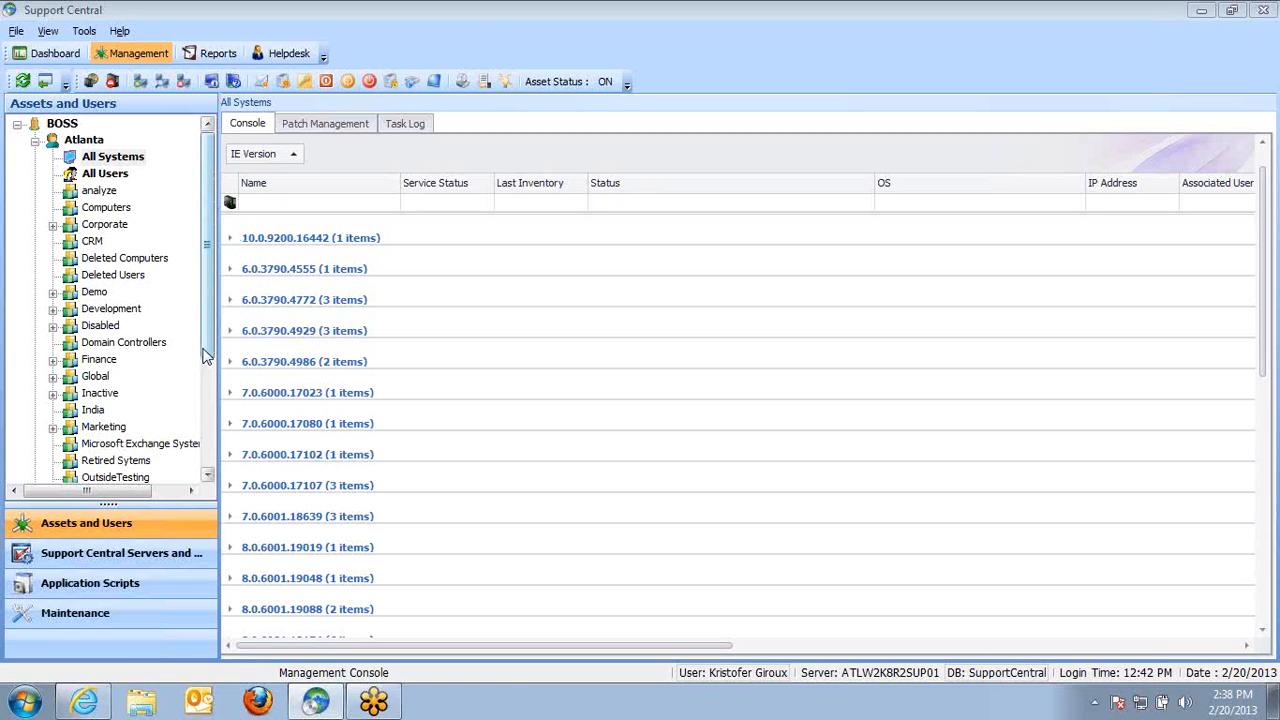
left_click_drag(262, 155, 878, 178)
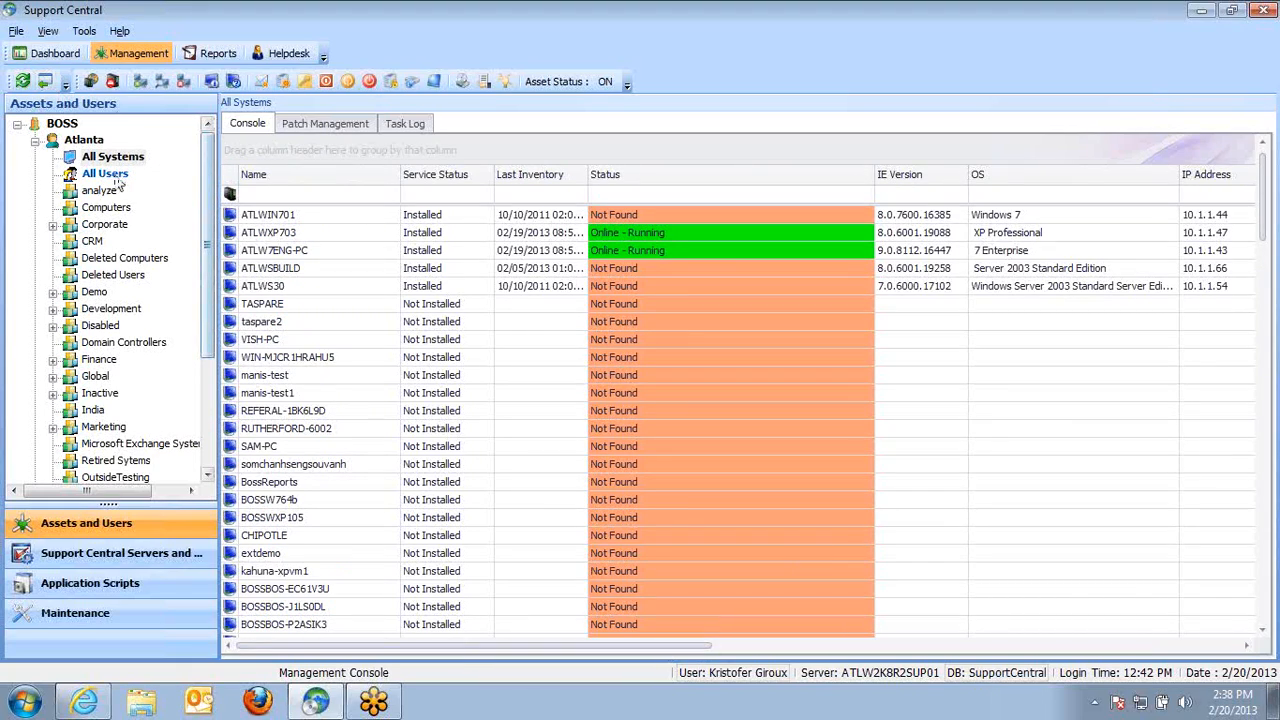
Preview the Patch Management tab, return to the console, and sort all systems by Status
left_click(302, 123)
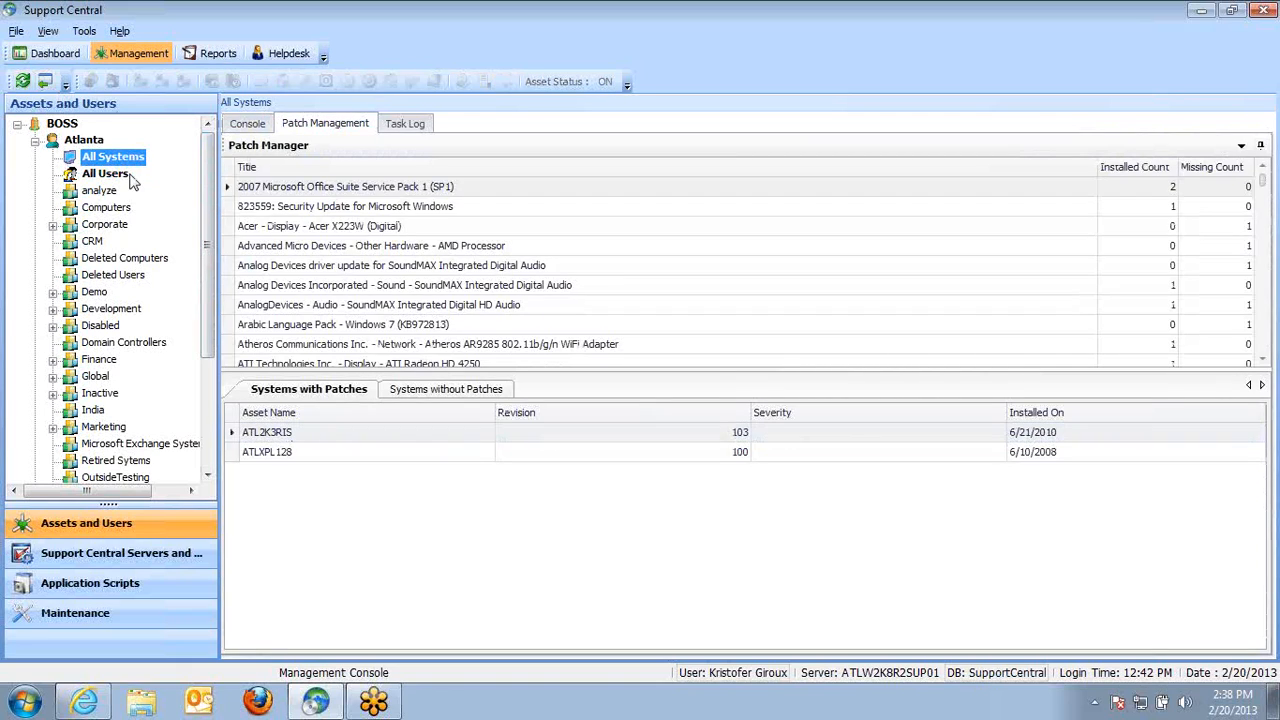
left_click(250, 127)
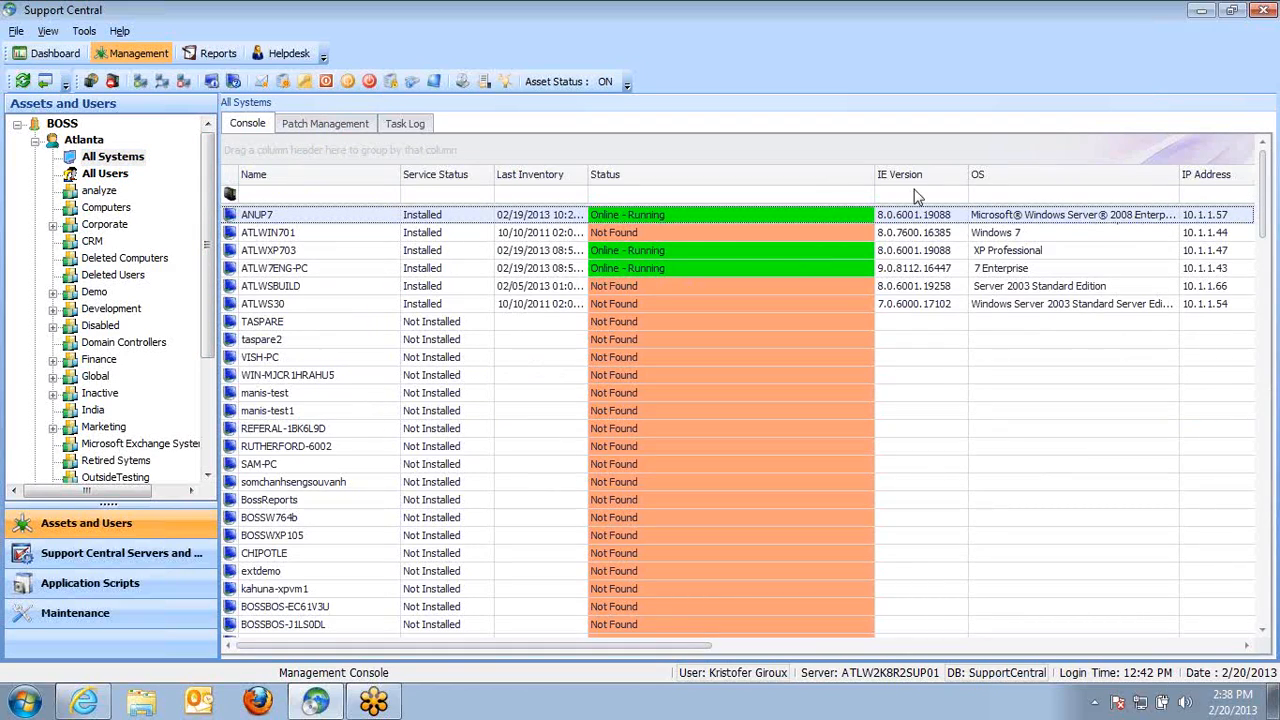
left_click(788, 178)
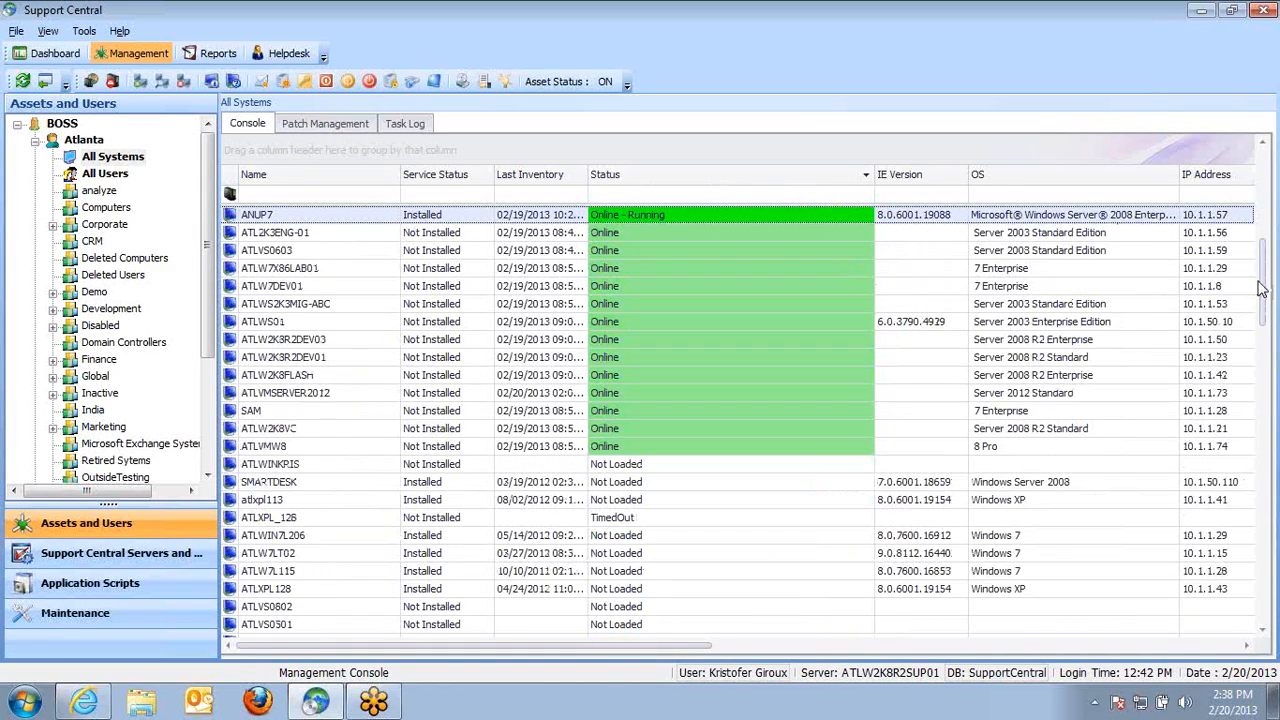
left_click_drag(1262, 283, 1268, 153)
left_click(328, 254)
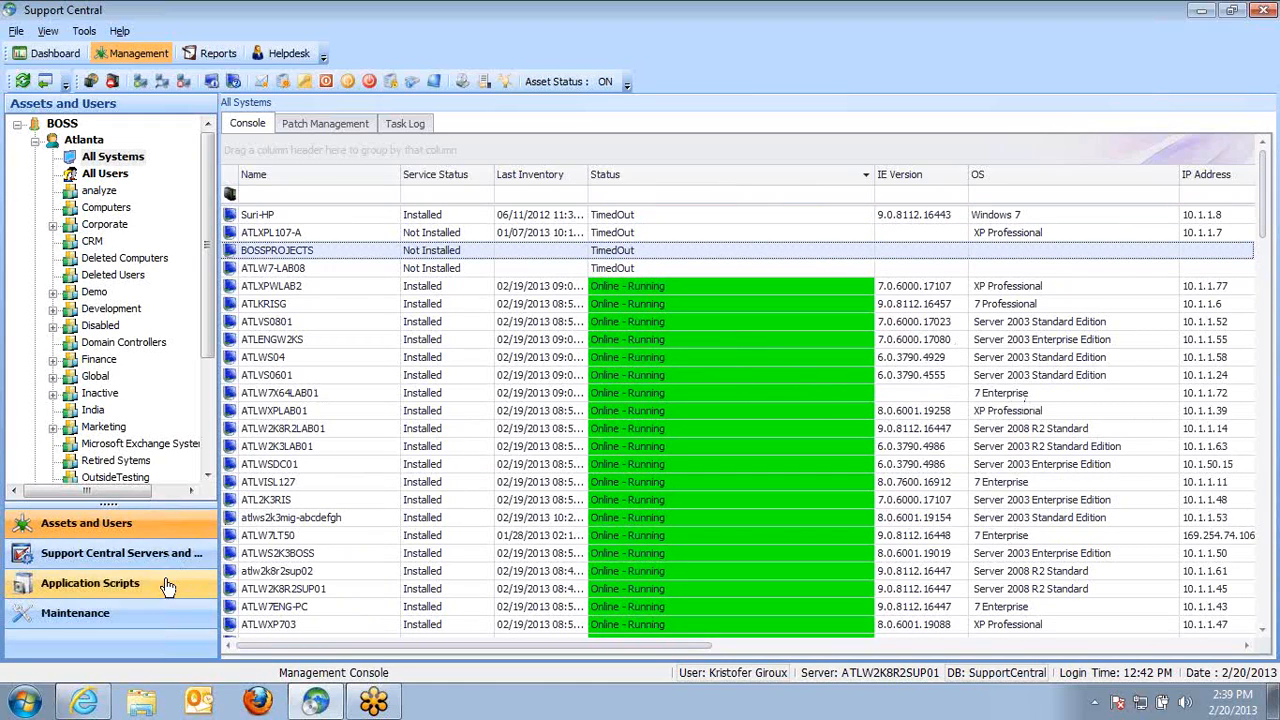
Open the All Users view and widen the Designation and TicketCounts columns
left_click(118, 174)
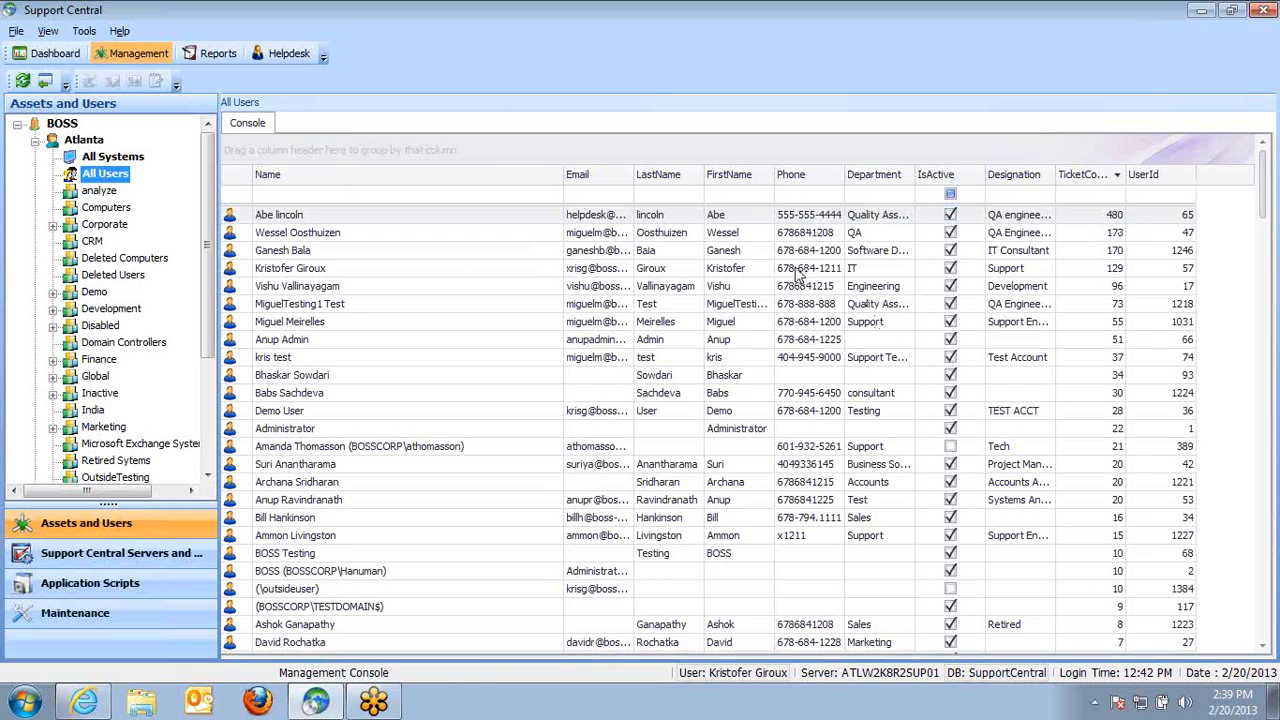
left_click_drag(1055, 174, 1075, 290)
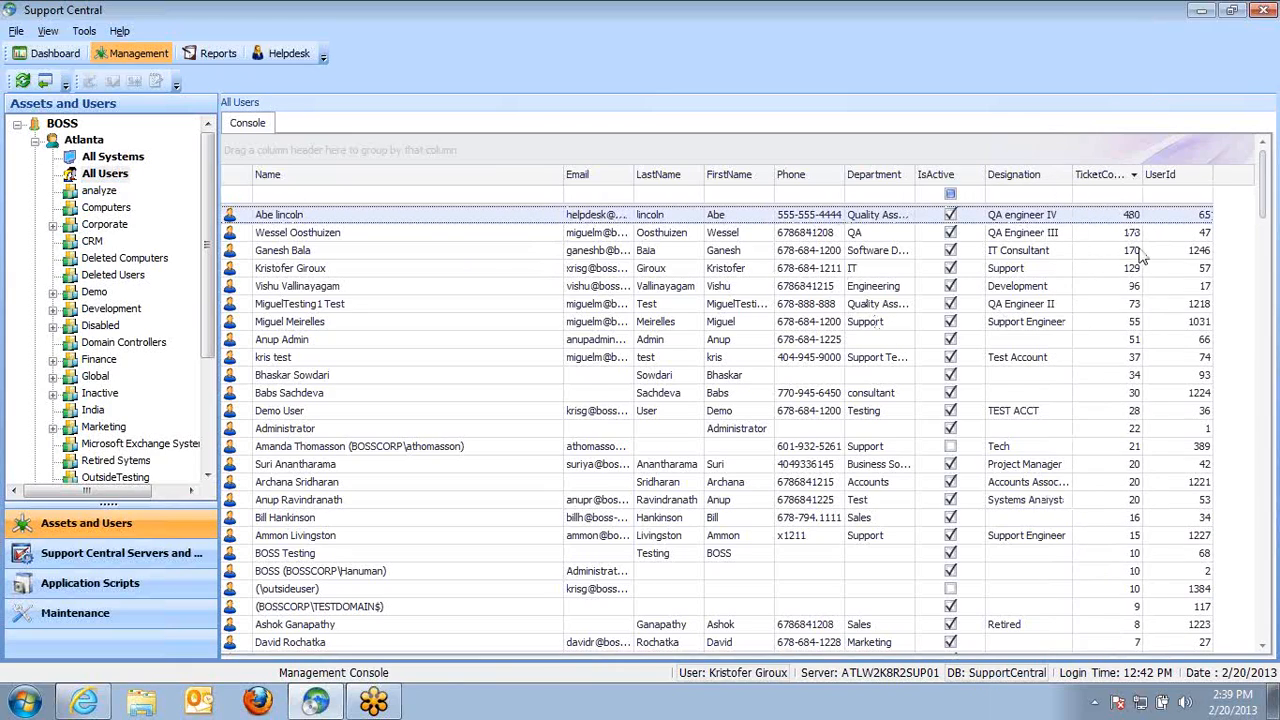
left_click_drag(1149, 180, 1170, 181)
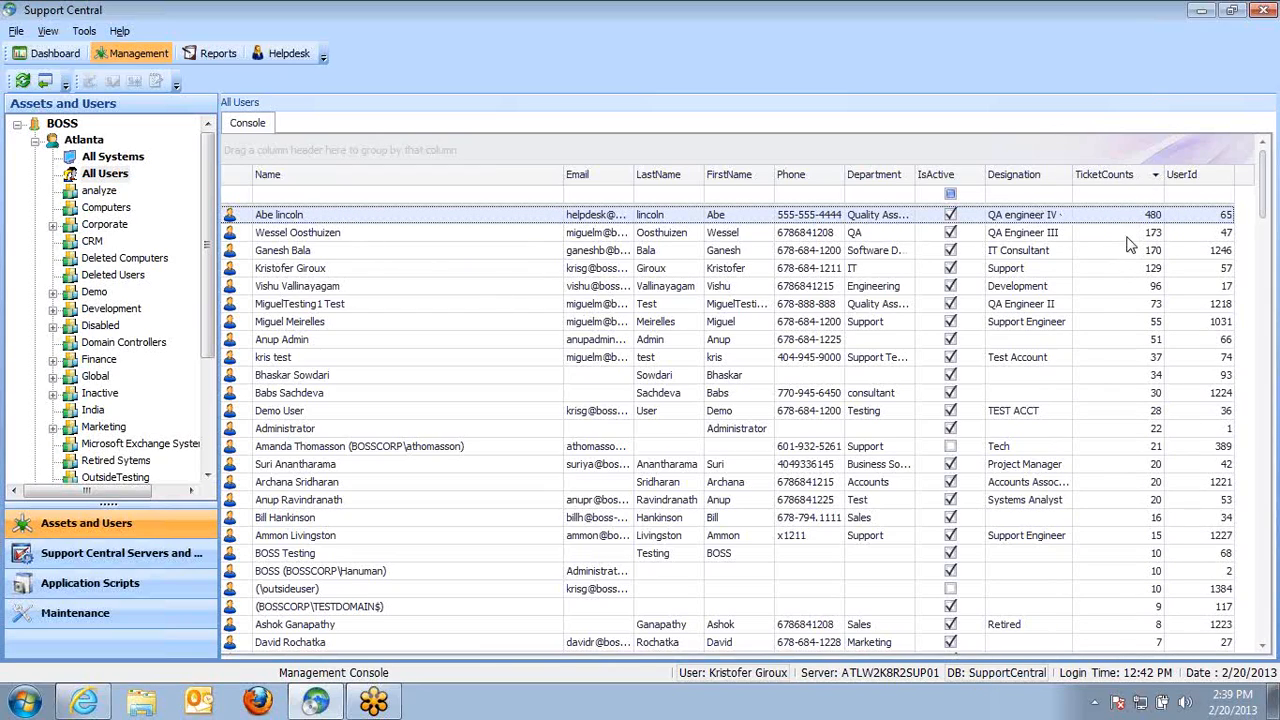
View the tickets of the top user in the list, then close the ticket window
right_click(317, 214)
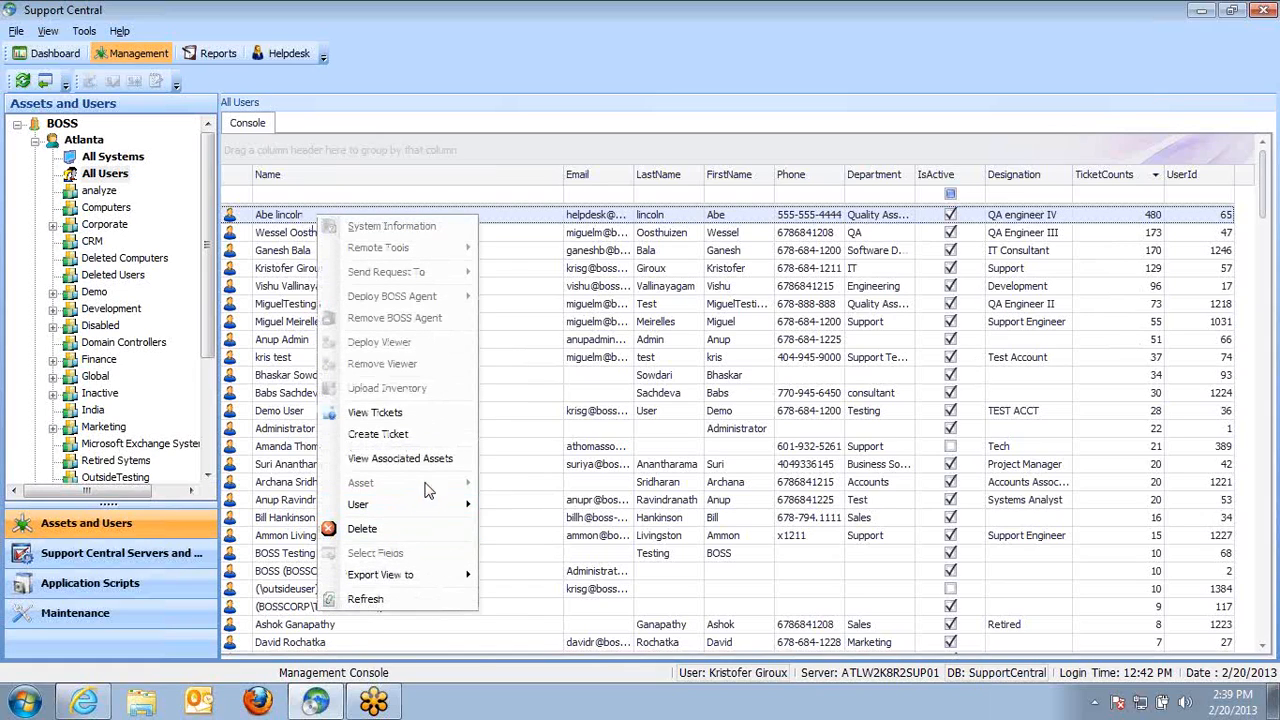
left_click(400, 412)
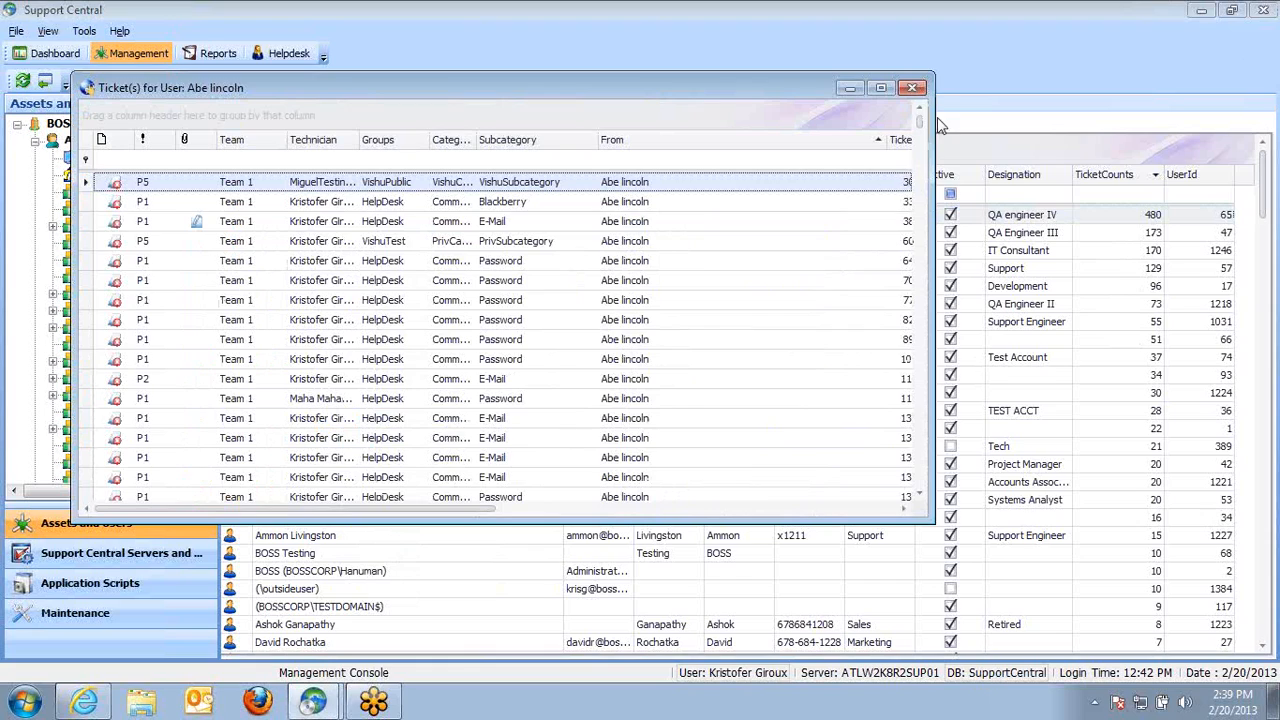
left_click(912, 88)
Open the Computers unit and bring up the action options for the ATLW7ENG computer, then dismiss them
left_click(113, 156)
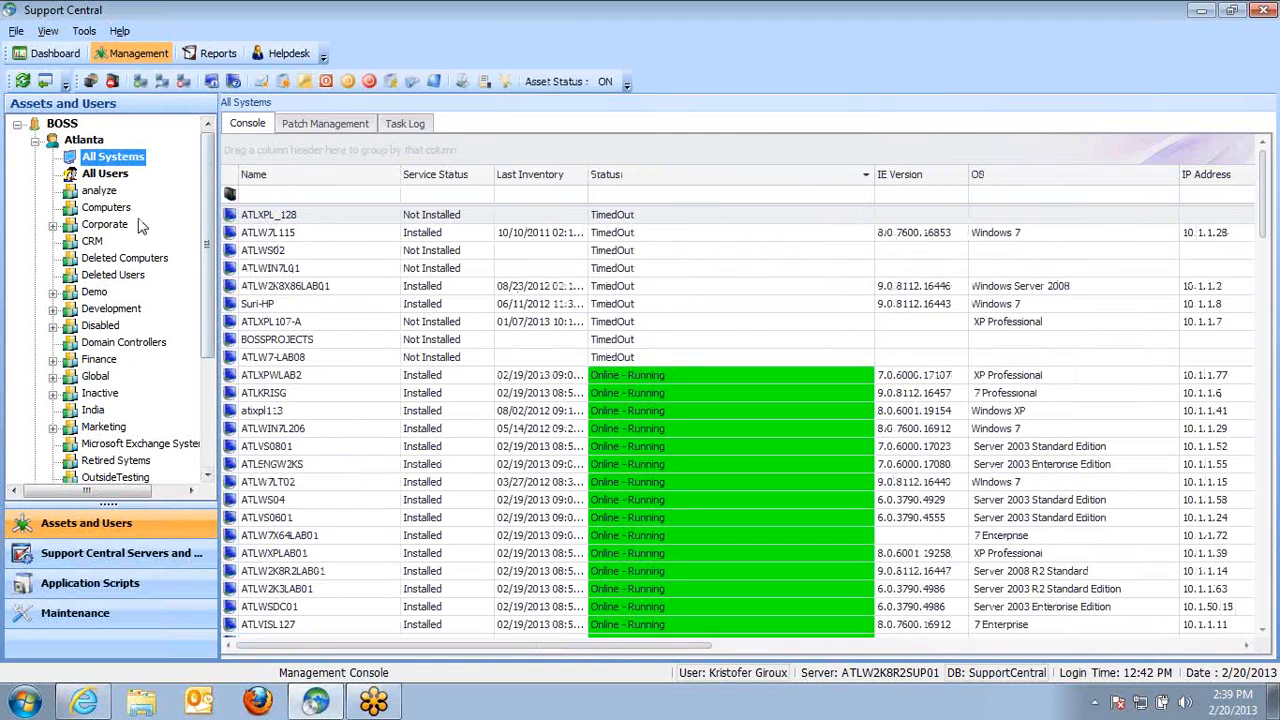
left_click(105, 207)
right_click(406, 244)
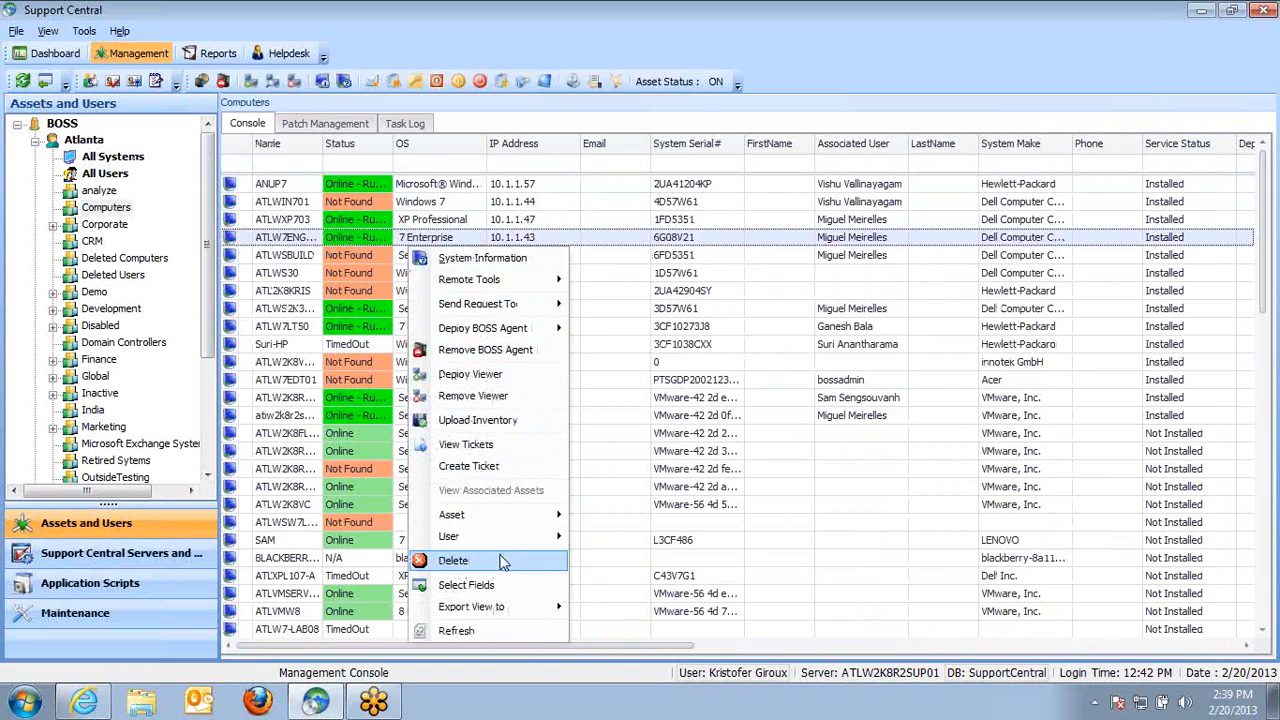
left_click(503, 456)
left_click(754, 413)
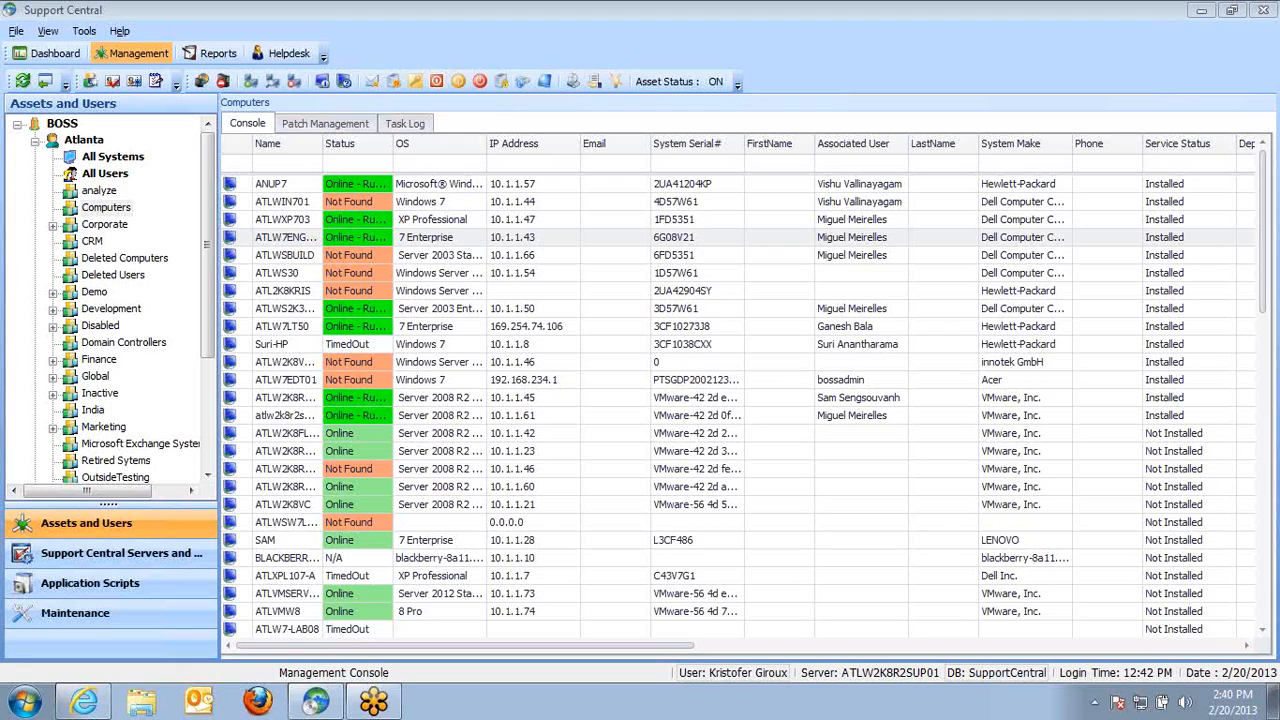
Open the Import Assets from CSV file tool and close it without importing
left_click(84, 31)
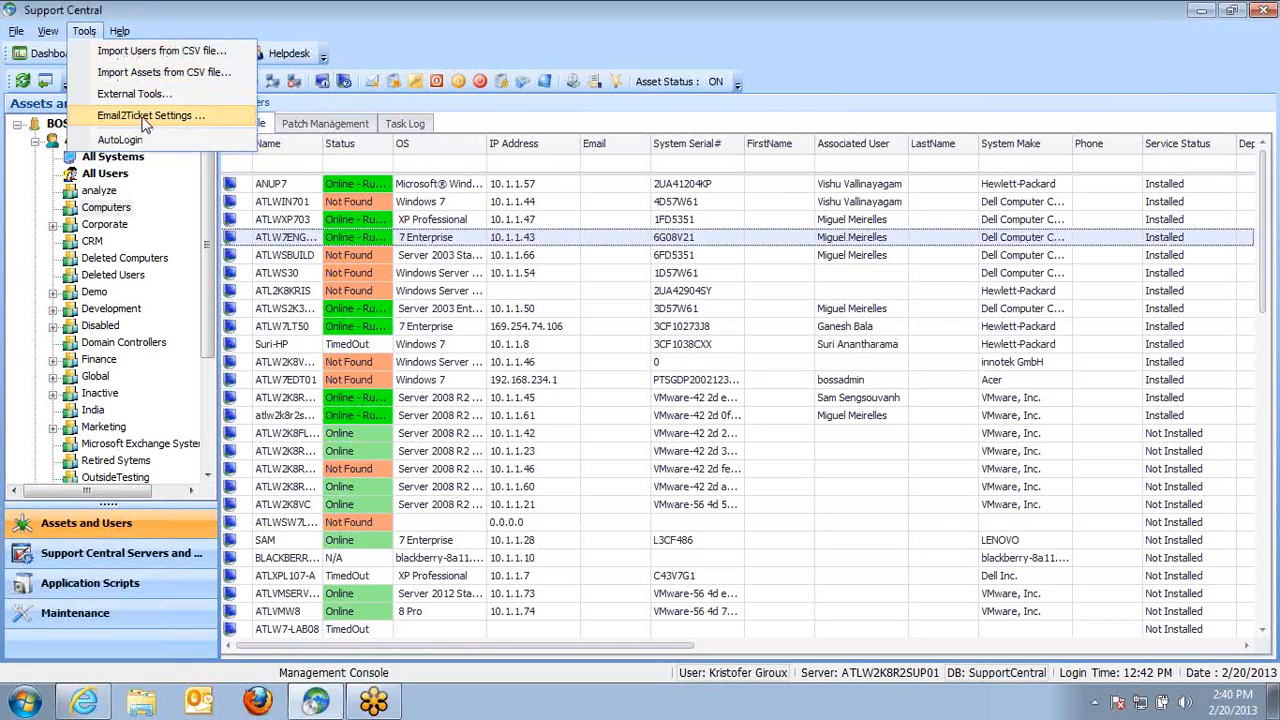
left_click(167, 73)
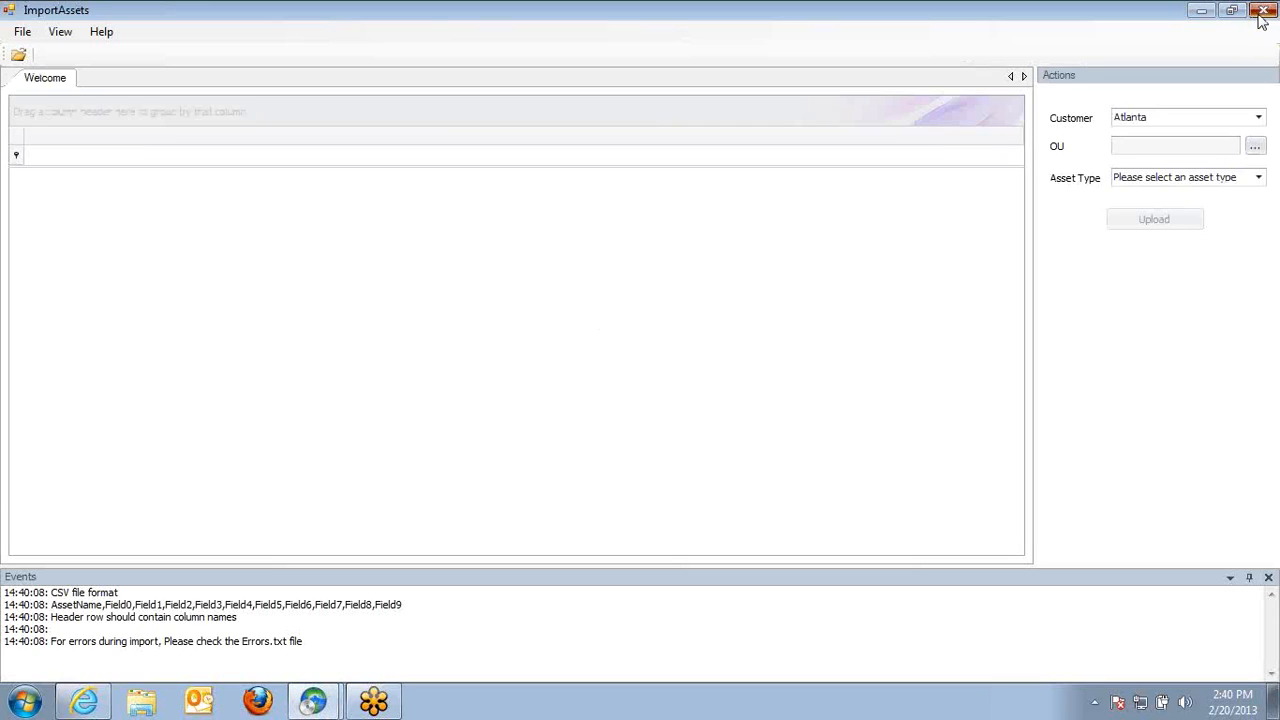
left_click(1263, 12)
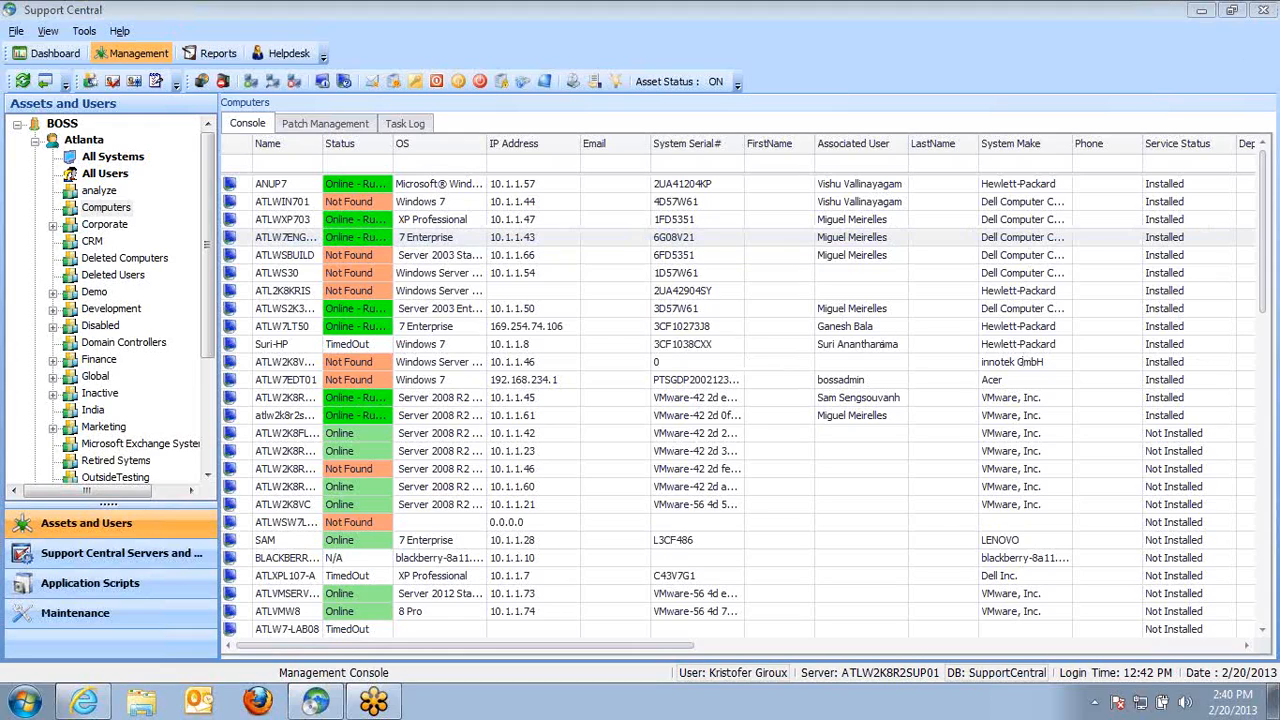
Switch to Outlook with the default profile, browse Sent Items and highlight the signature block of the top message
left_click(205, 705)
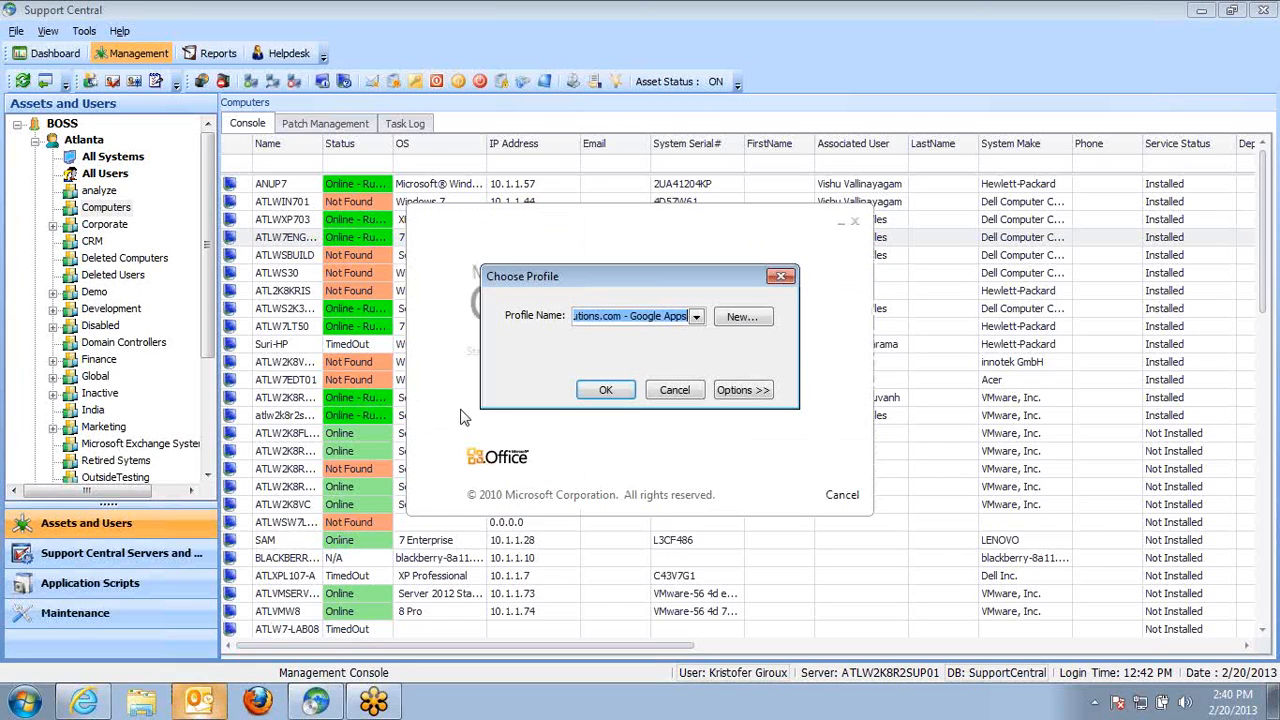
left_click(608, 390)
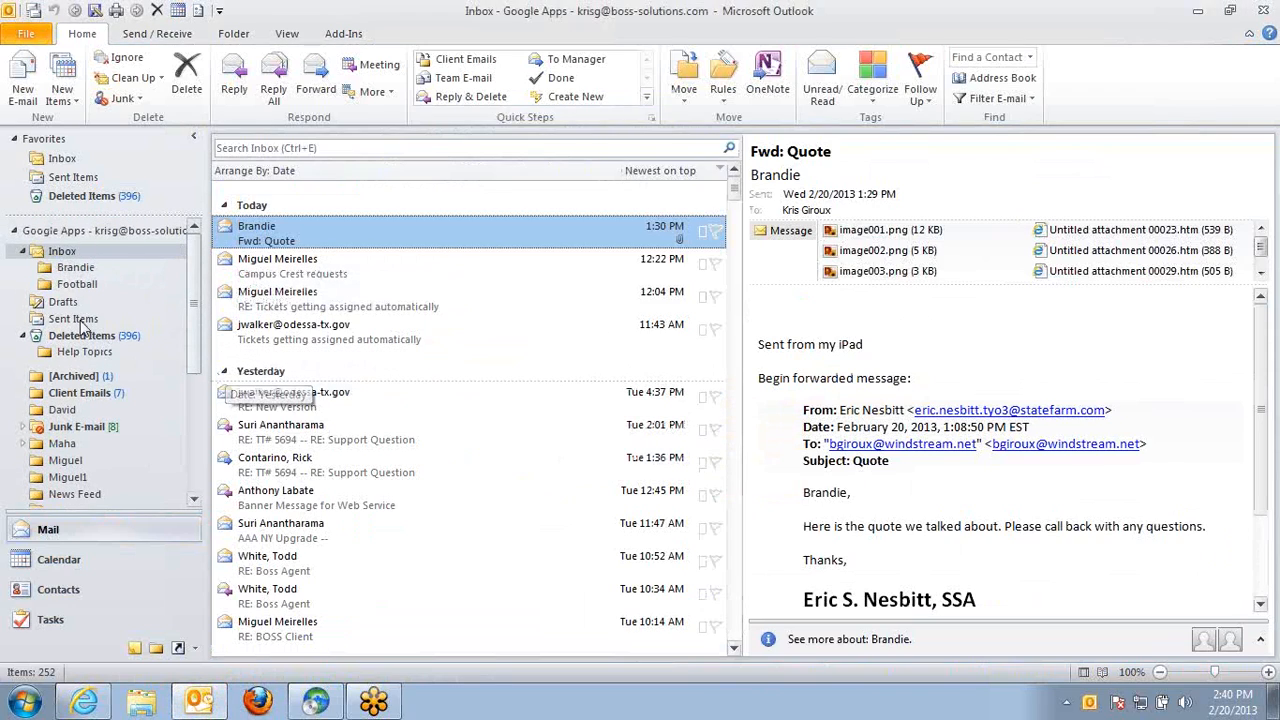
left_click(84, 320)
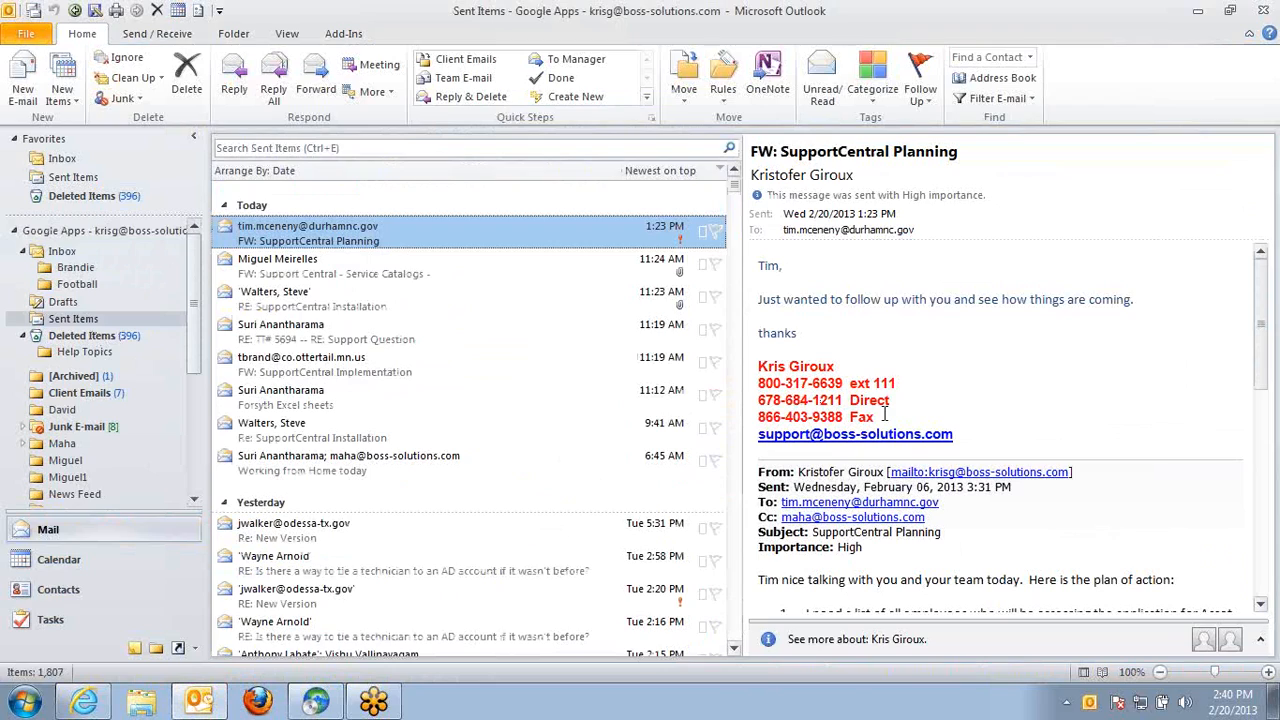
left_click_drag(975, 440, 752, 372)
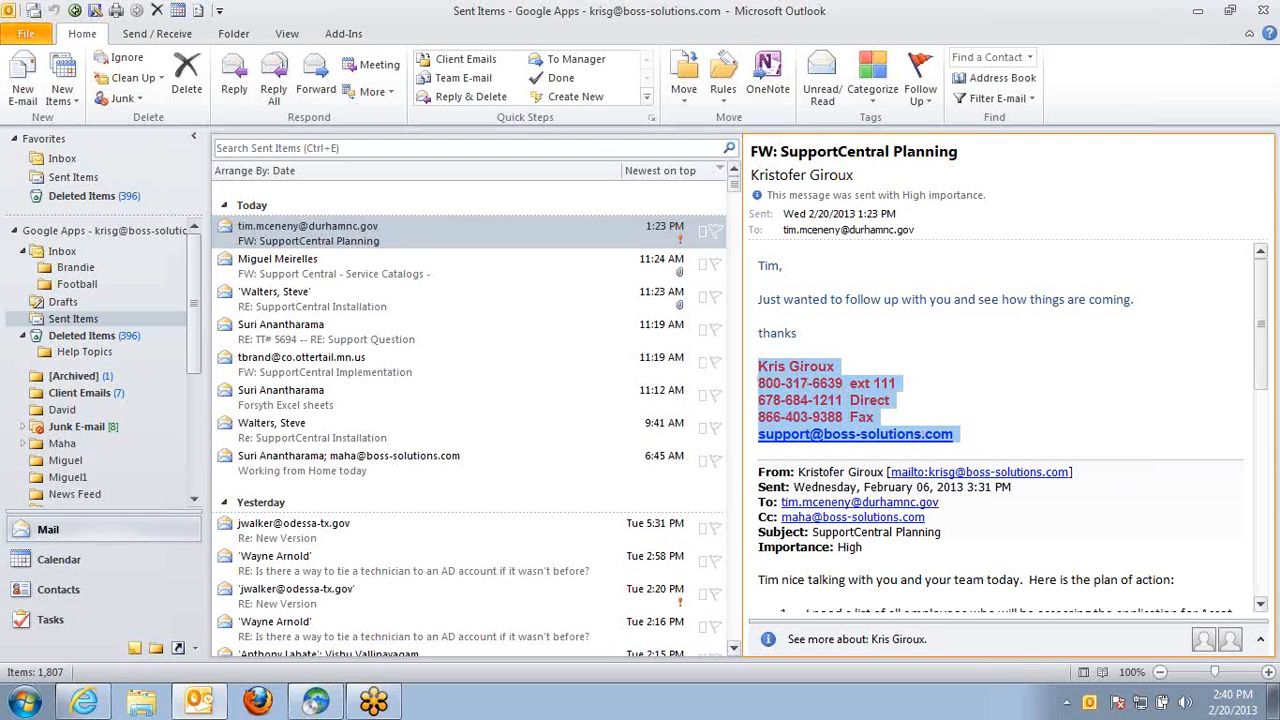
key("alt+Tab")
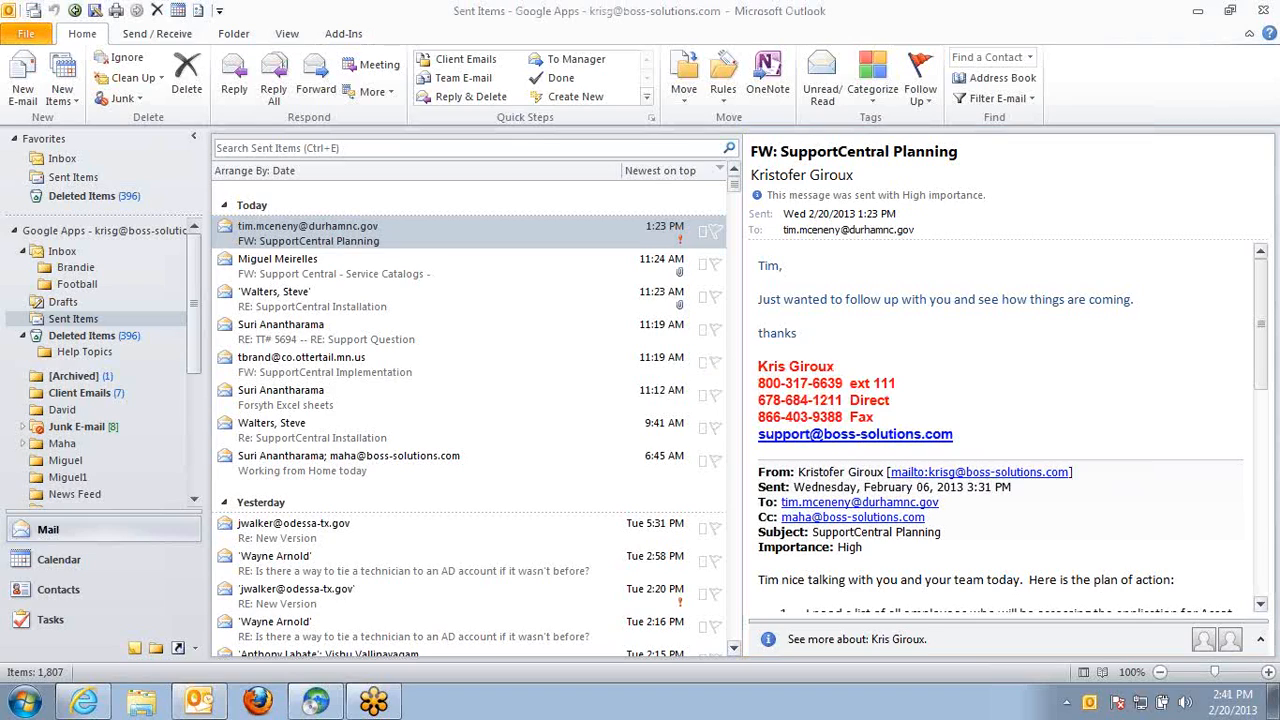
Return to Support Central, open the ATLW7ENG-PC asset and expand its hardware processor information
left_click(316, 702)
double_click(301, 240)
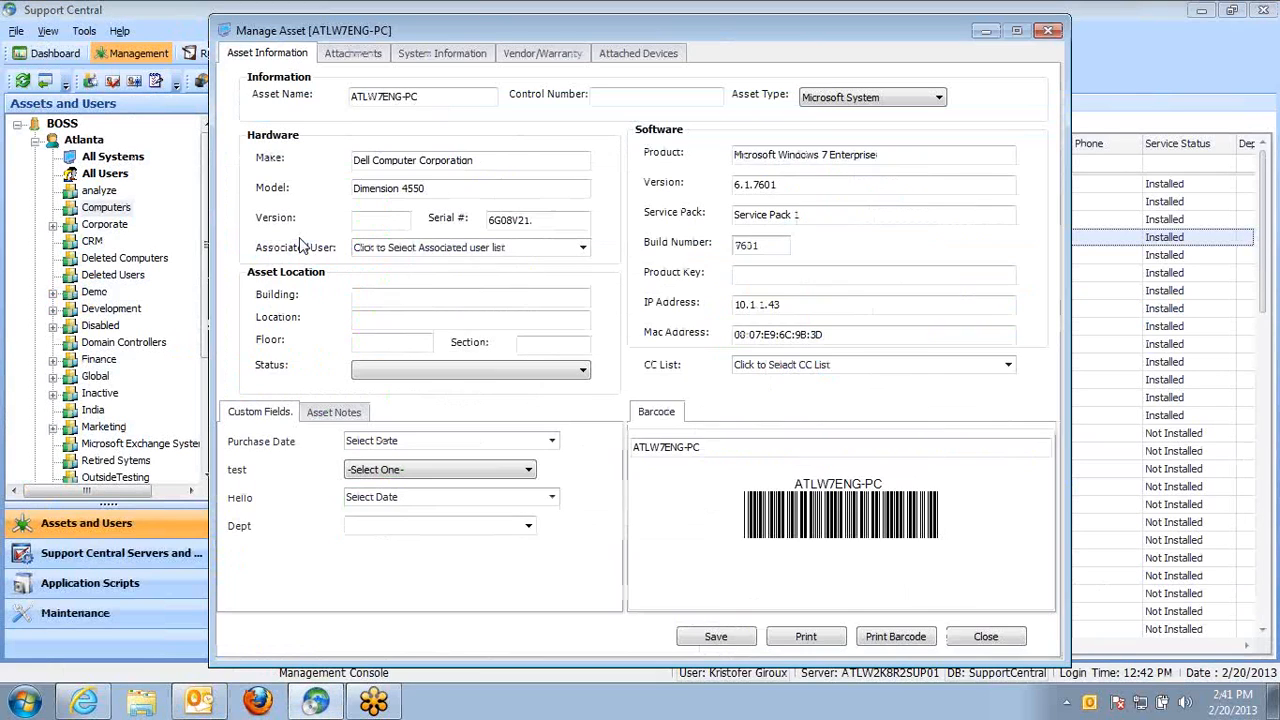
left_click(425, 55)
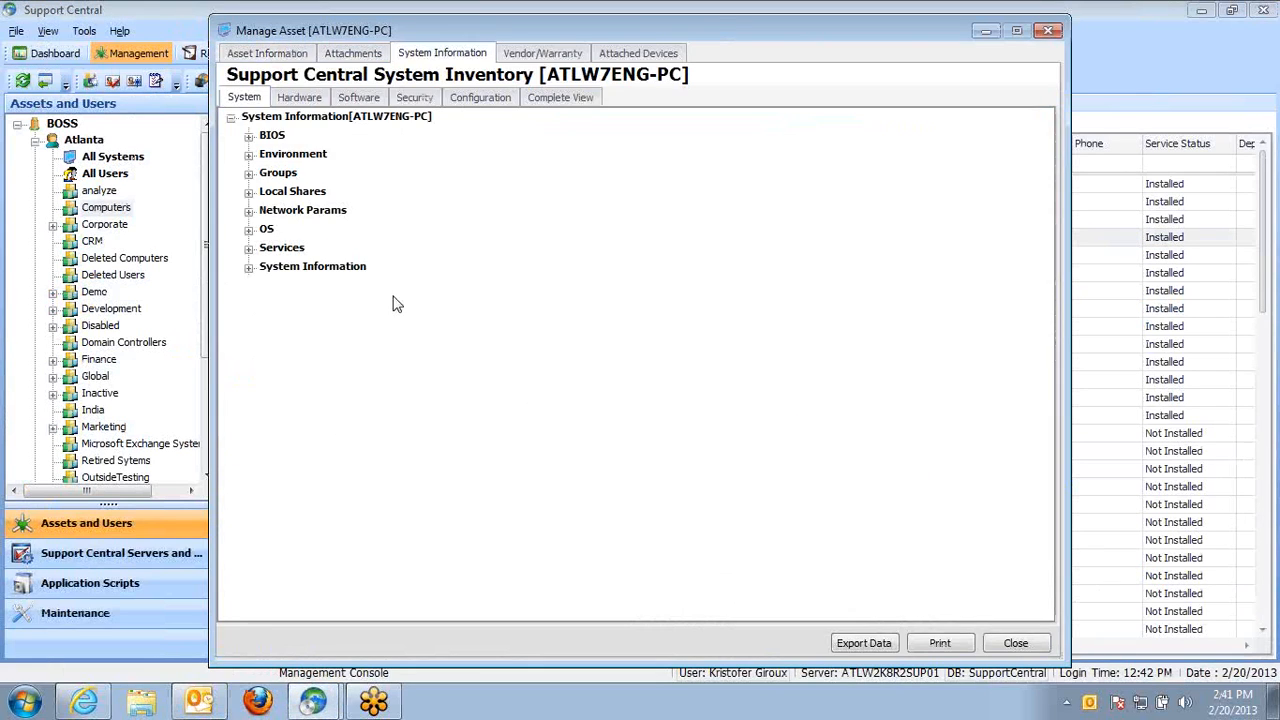
left_click(301, 98)
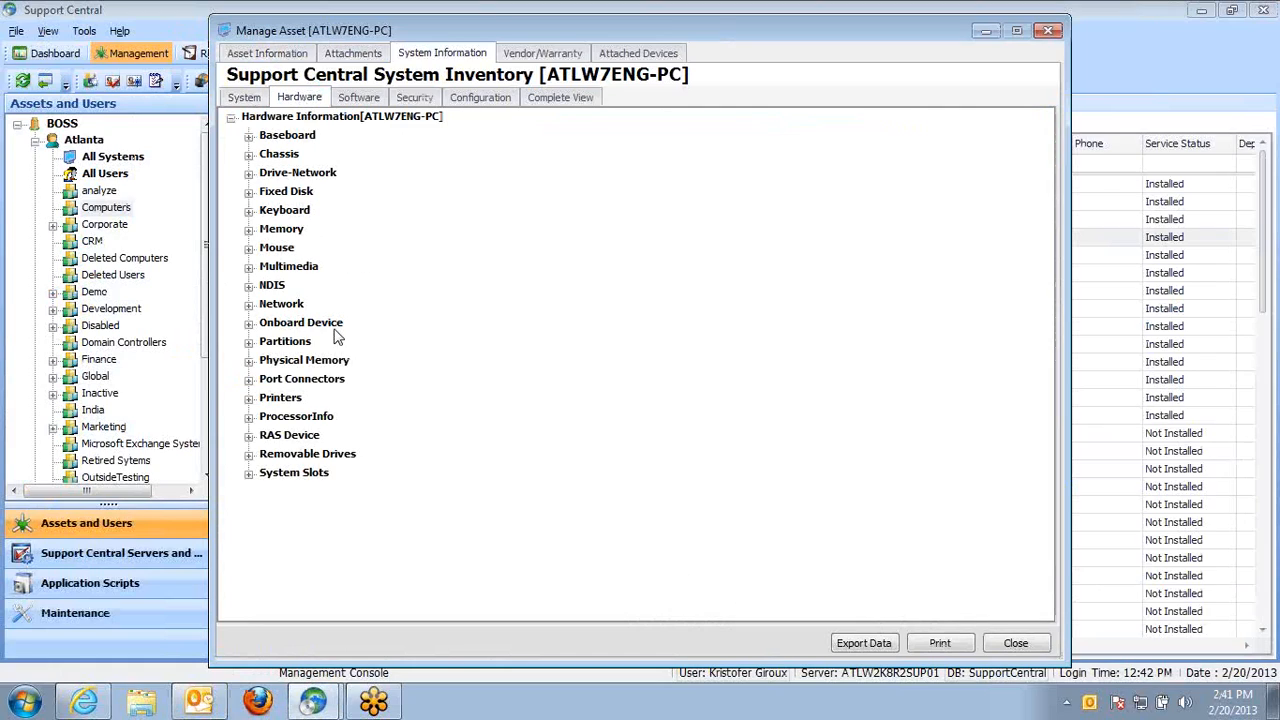
left_click(249, 418)
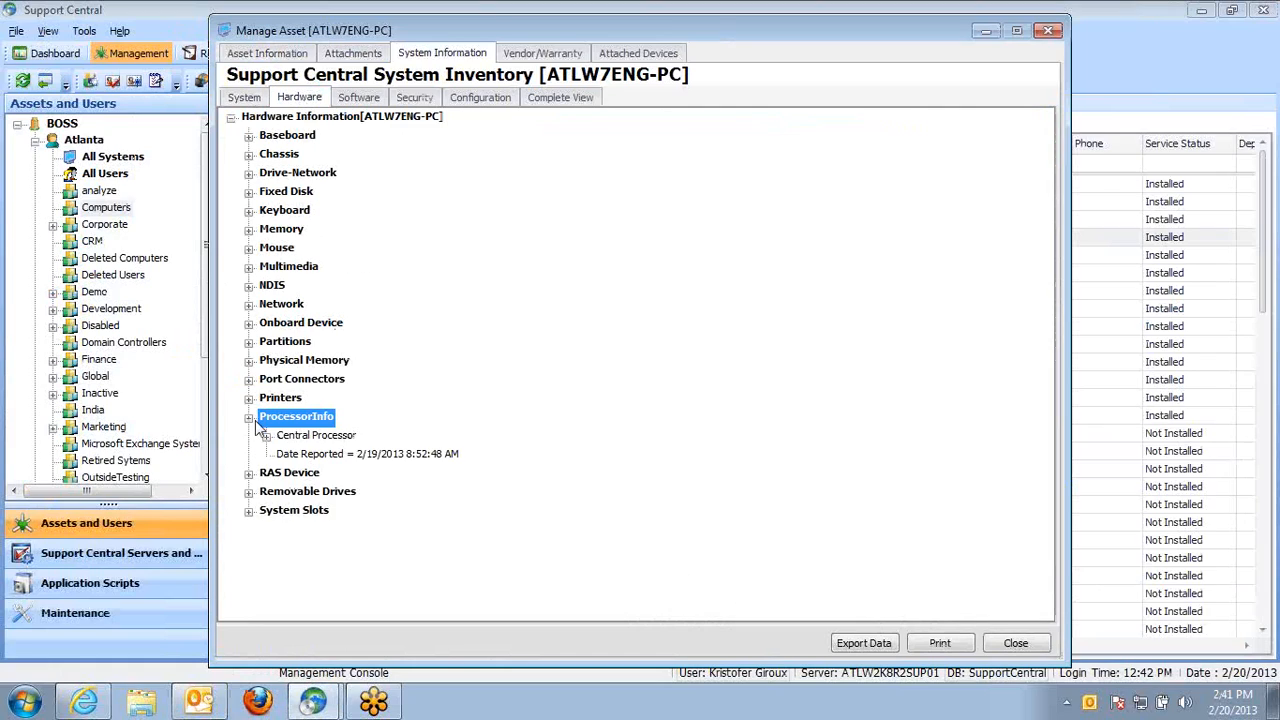
left_click(267, 437)
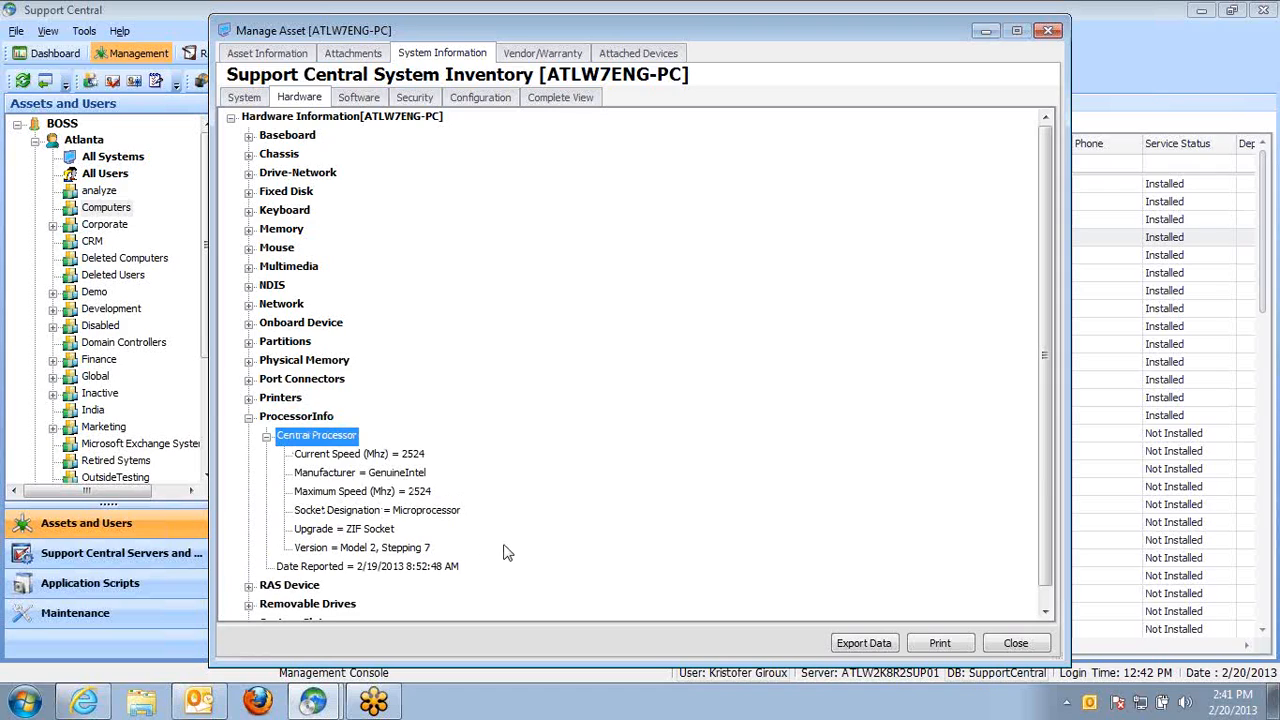
Examine the system inventory of ATLW7ENG-PC, expanding its Network Params, OS and Services sections
left_click(262, 99)
left_click(306, 100)
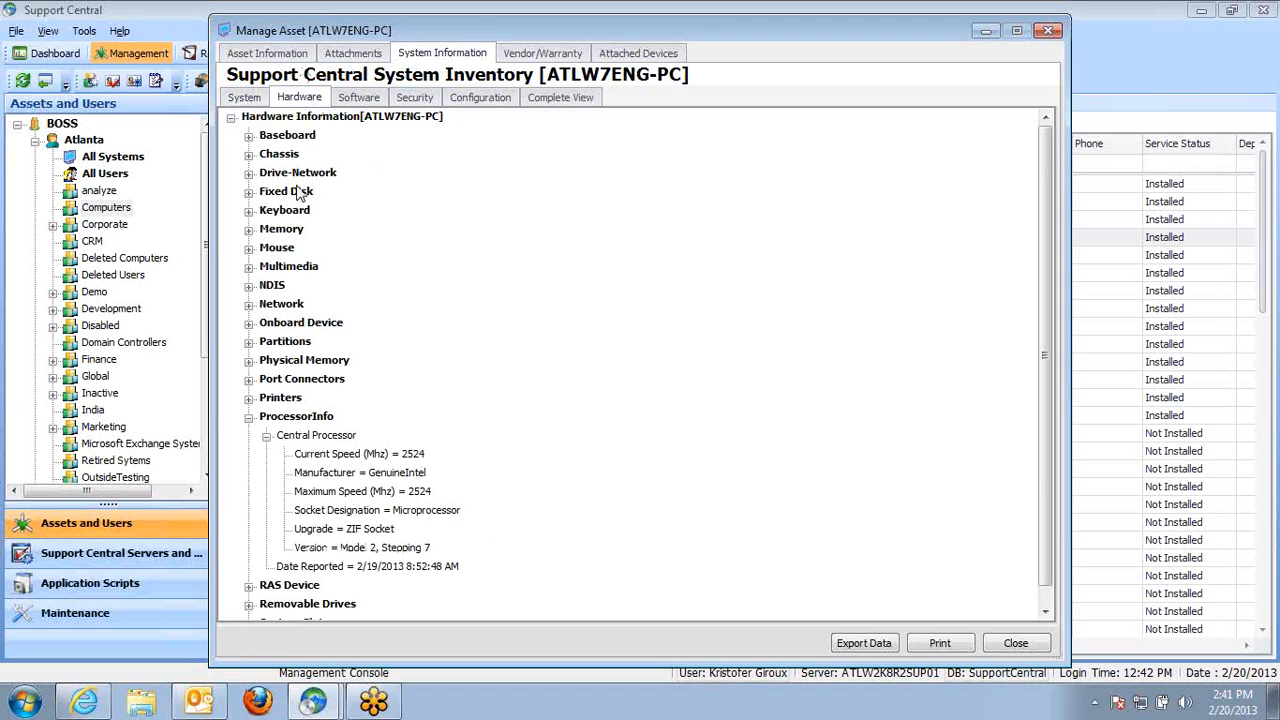
left_click(252, 100)
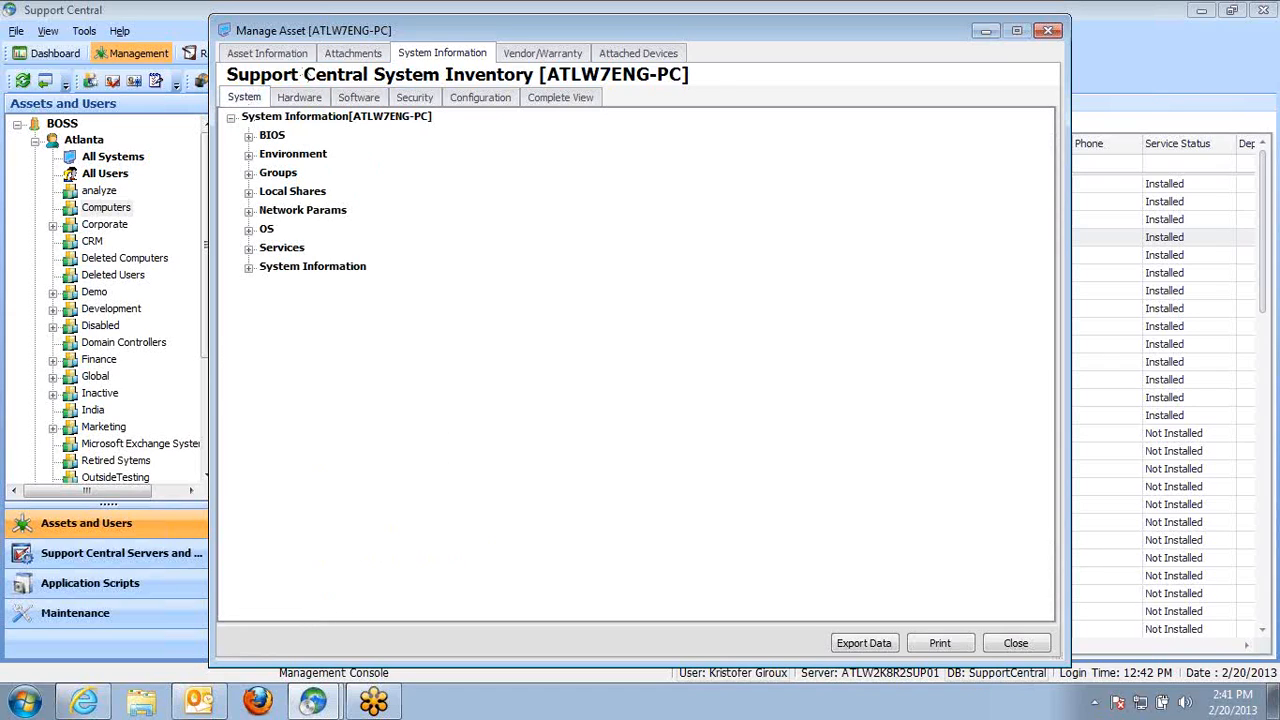
left_click(249, 211)
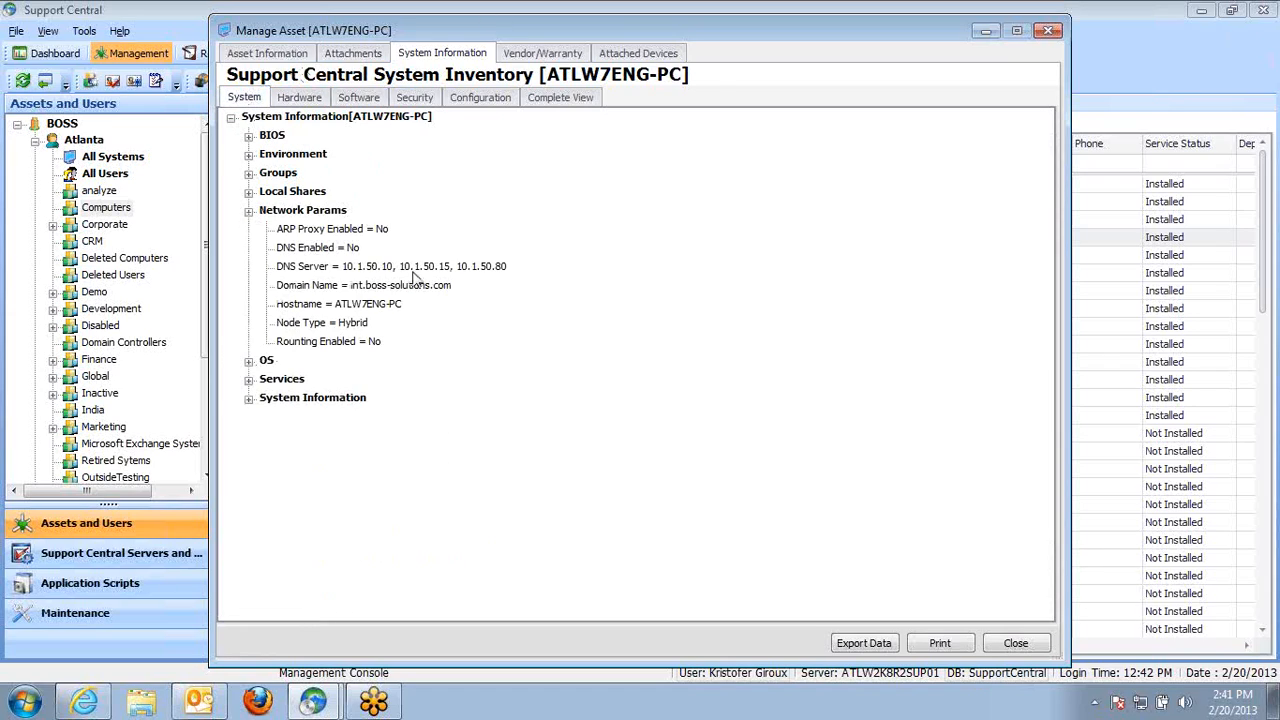
left_click(249, 360)
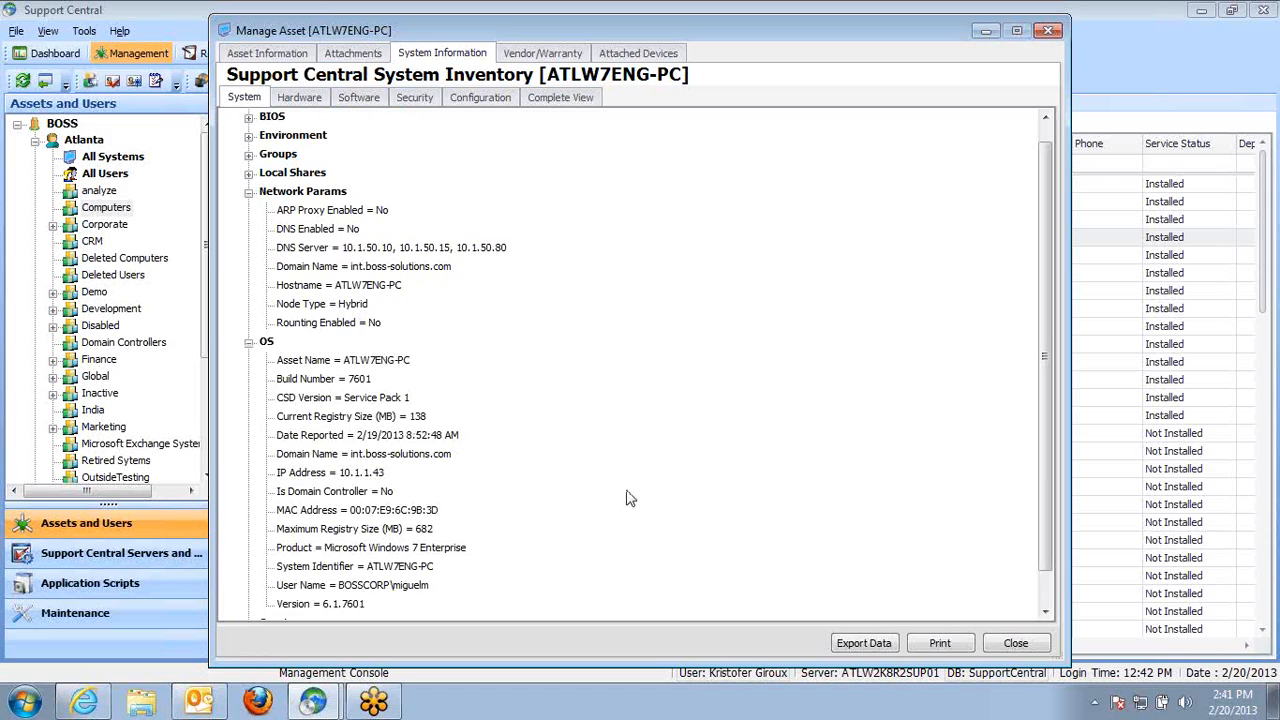
left_click_drag(1045, 439, 1045, 472)
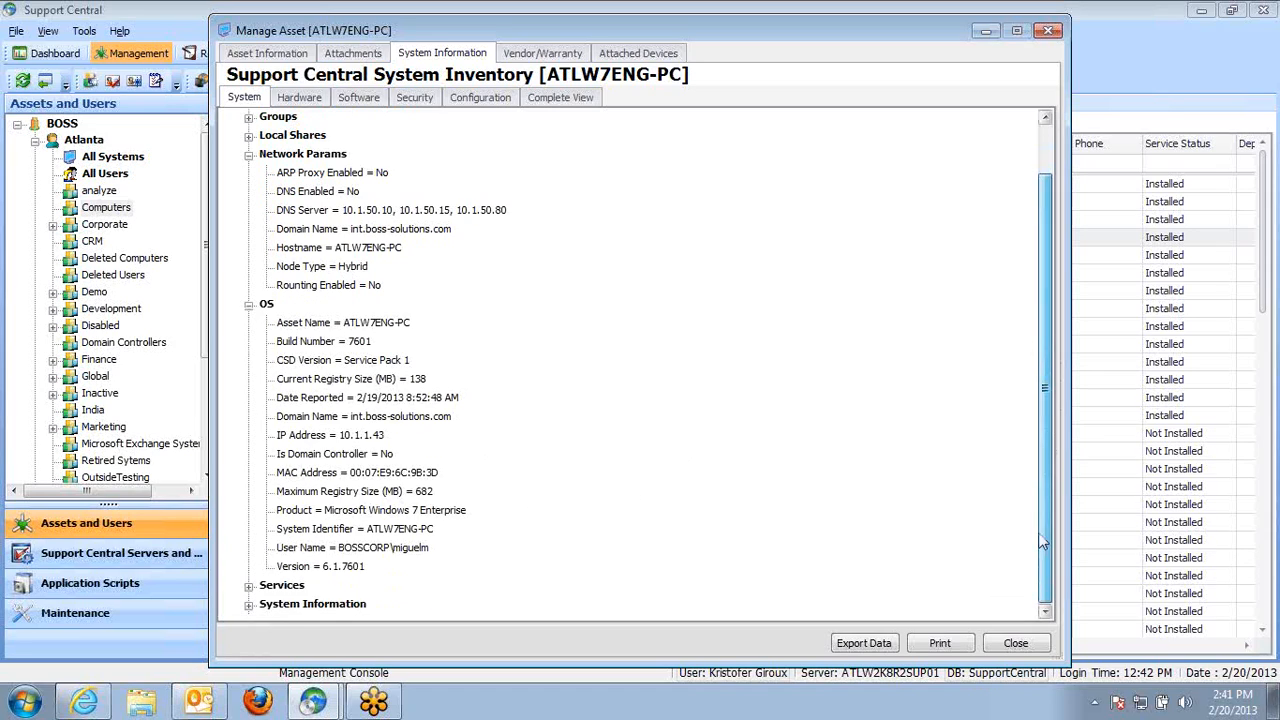
left_click(249, 585)
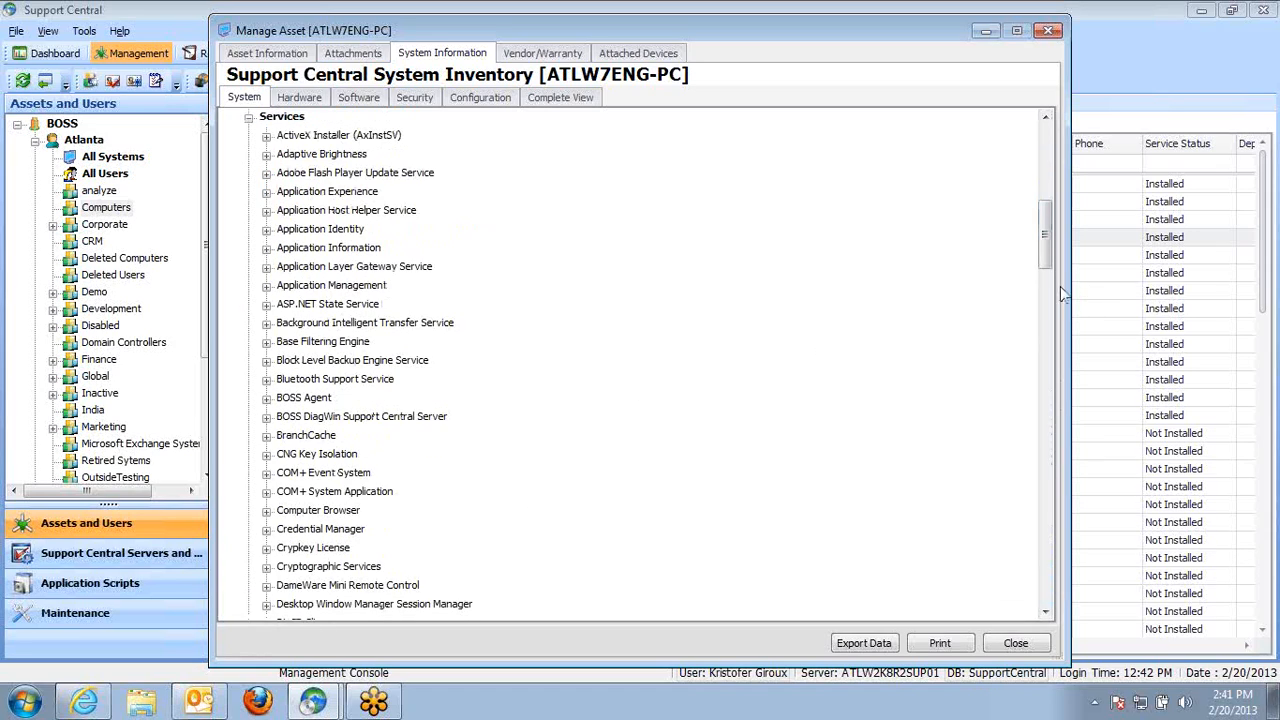
left_click_drag(1045, 265, 958, 207)
double_click(262, 137)
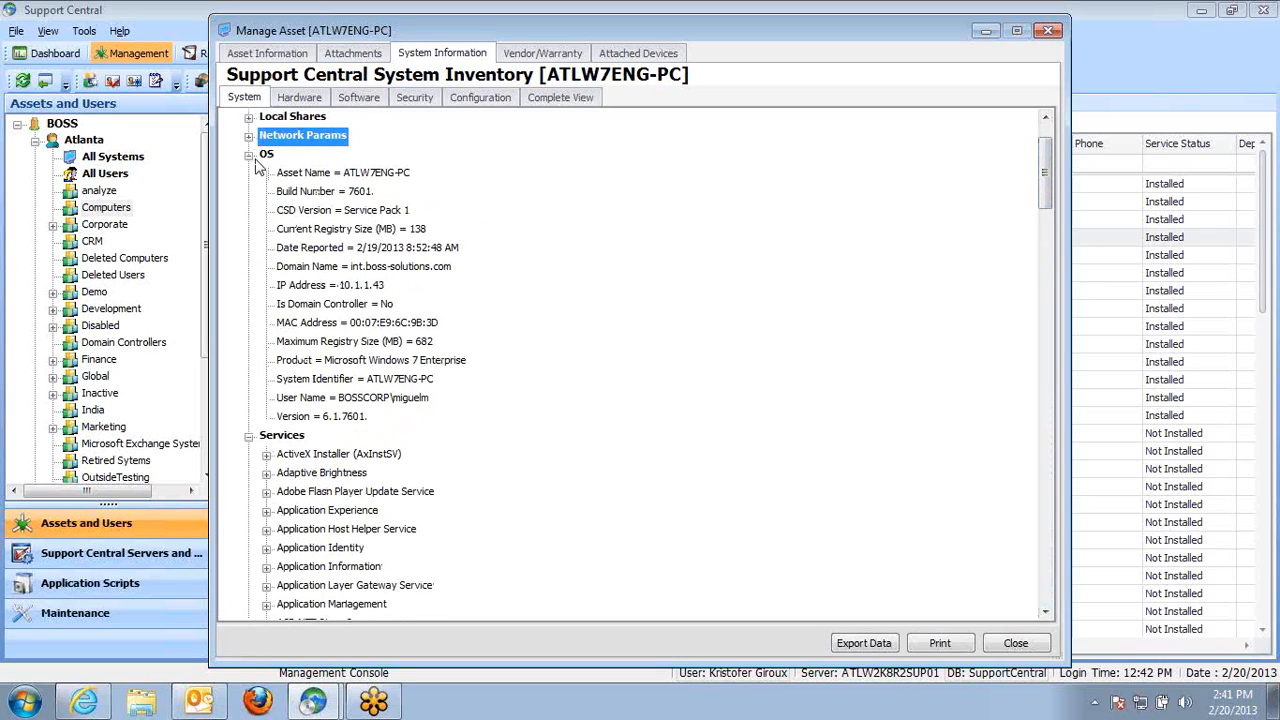
Re-expand the processor details on the hardware inventory, select its speed entries, and close the asset window
left_click(299, 97)
left_click(249, 417)
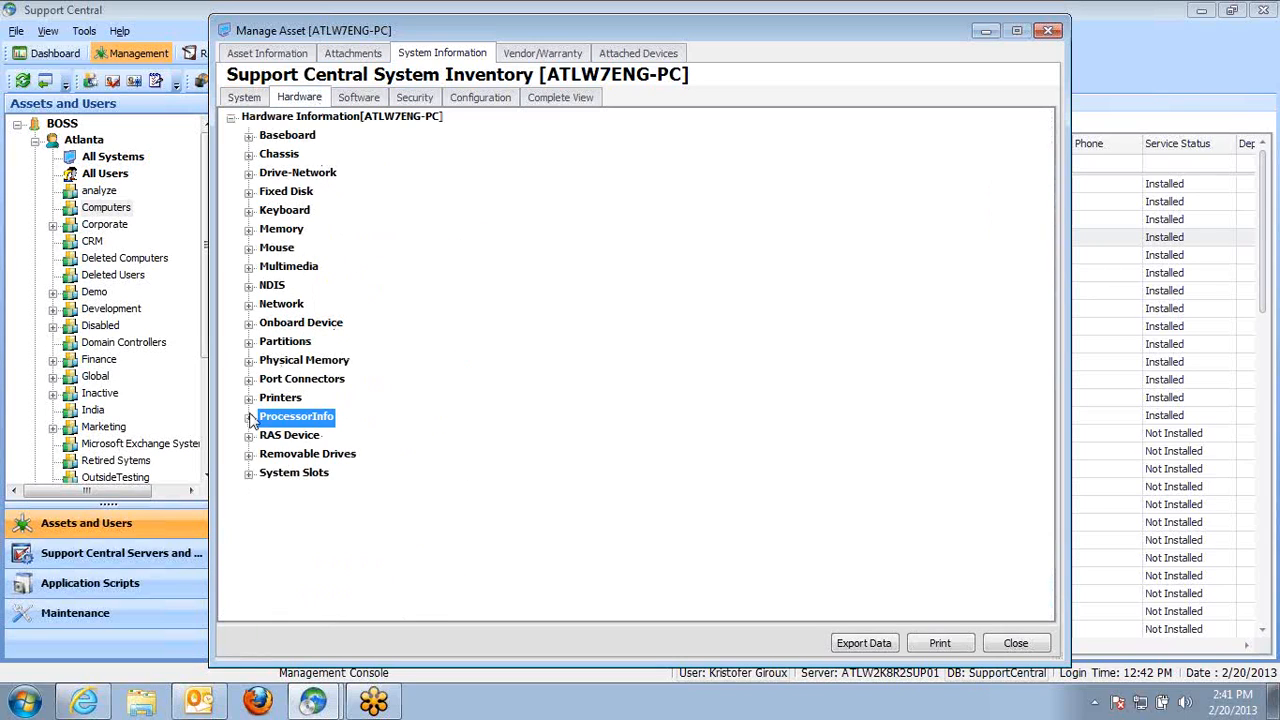
left_click(249, 418)
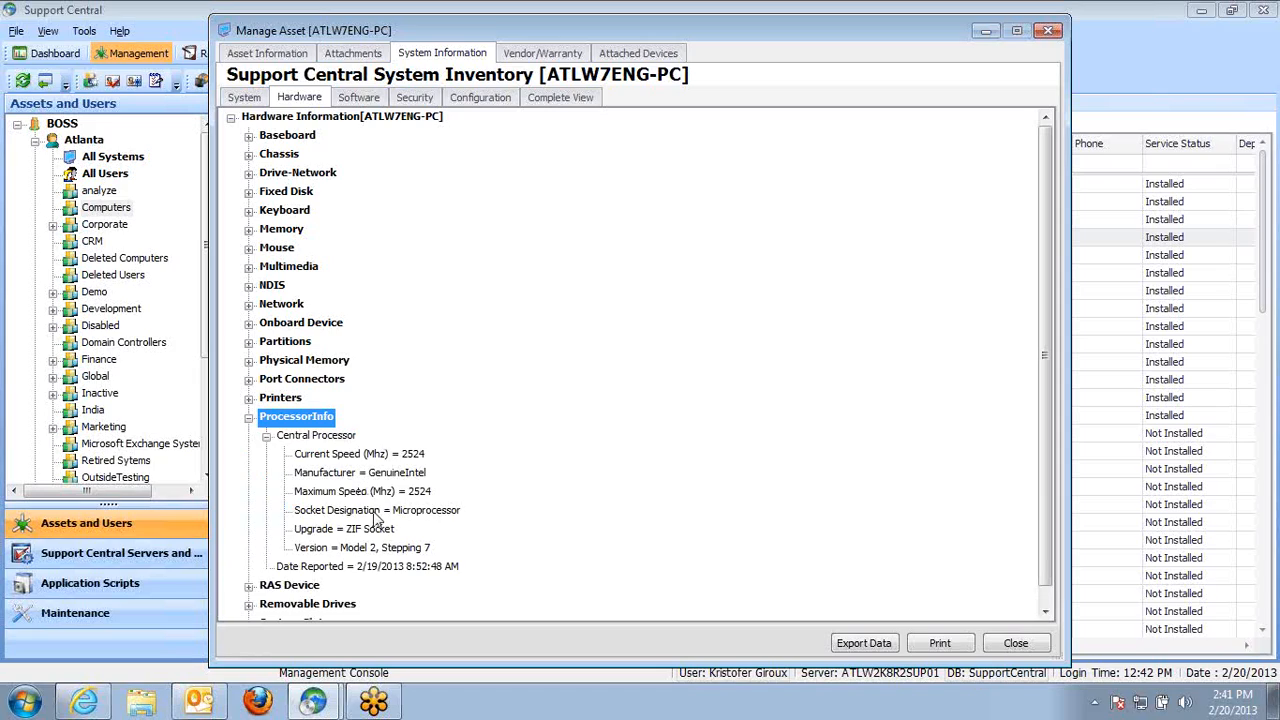
left_click(399, 491)
key("Up")
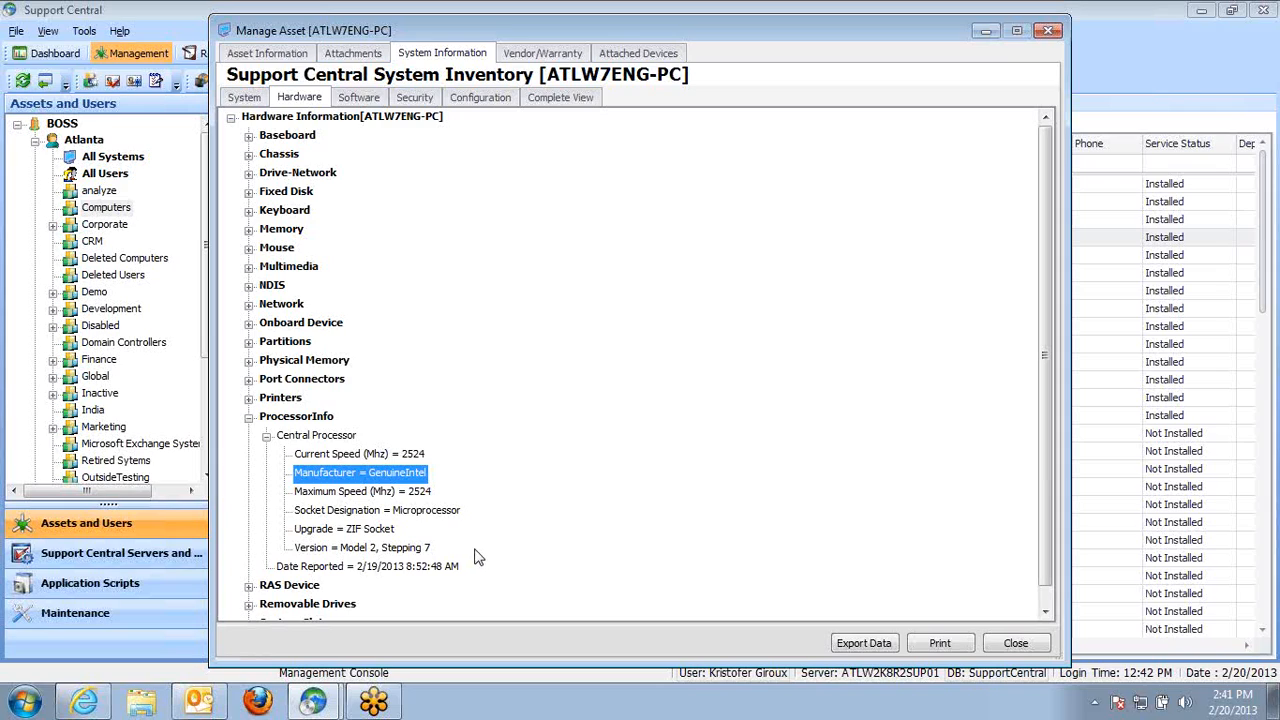
left_click(1018, 649)
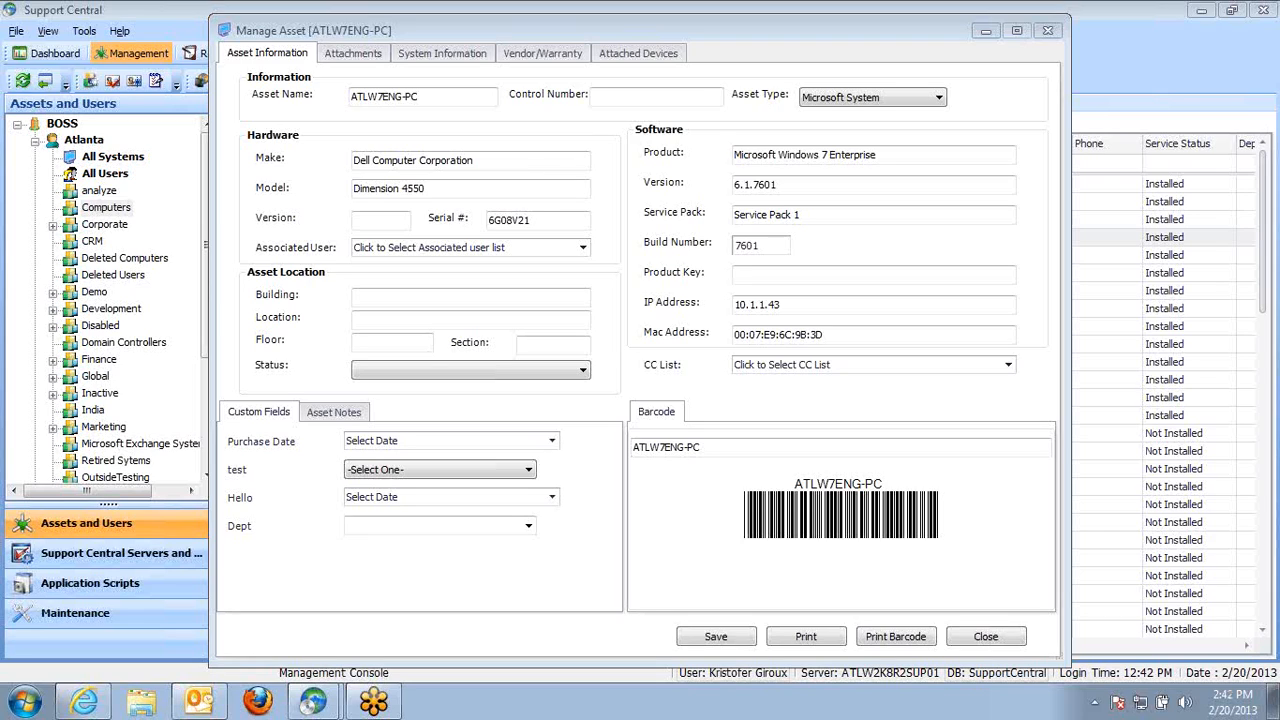
left_click(1047, 30)
Open the About Support Central dialog, highlight the Non-Comp's Count line, and close it
left_click(90, 32)
left_click(216, 25)
left_click(124, 33)
left_click(153, 118)
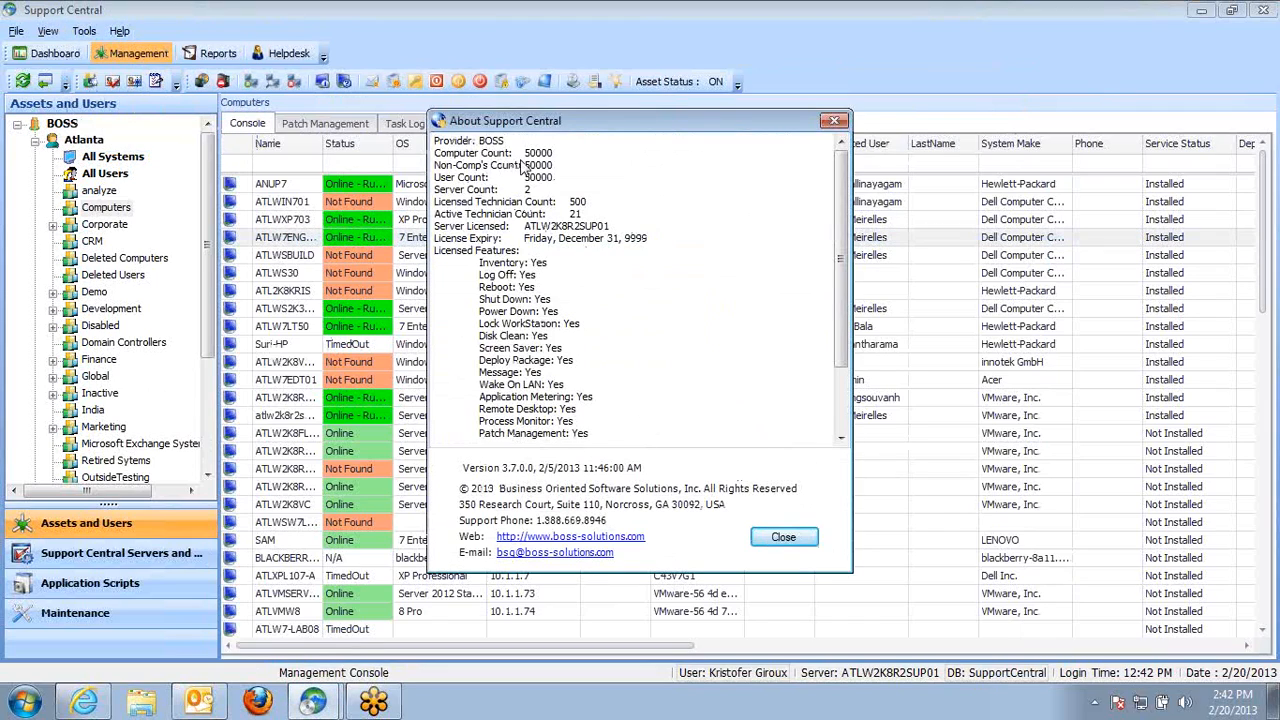
left_click_drag(553, 166, 434, 166)
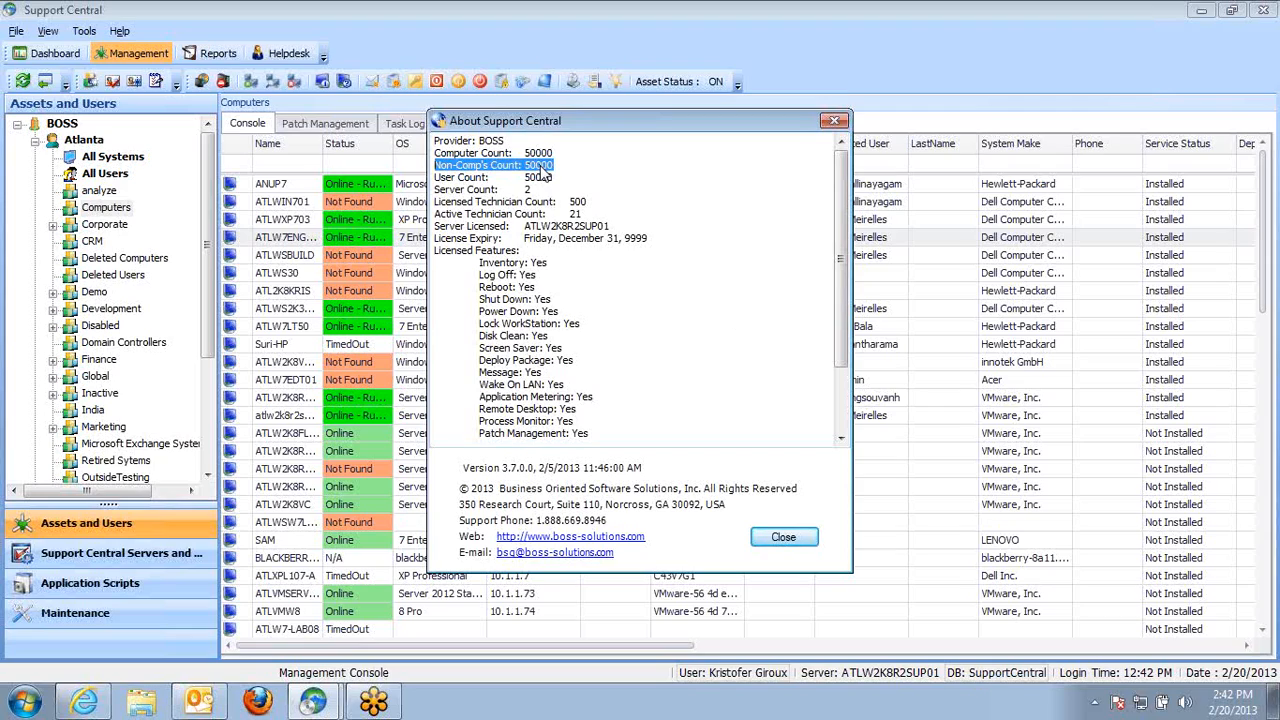
left_click(800, 538)
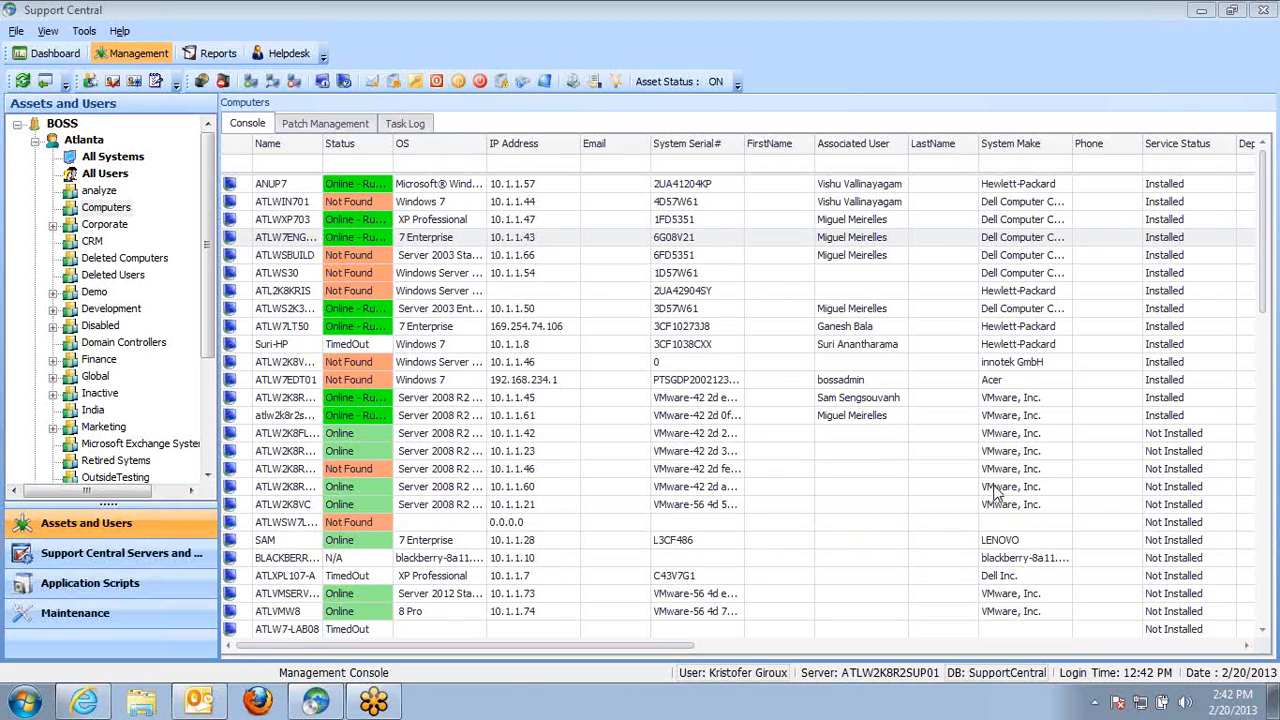
Select the ATLW7ENG-PC computer and tour the Reports, Helpdesk, Dashboard and Management modules
left_click(309, 242)
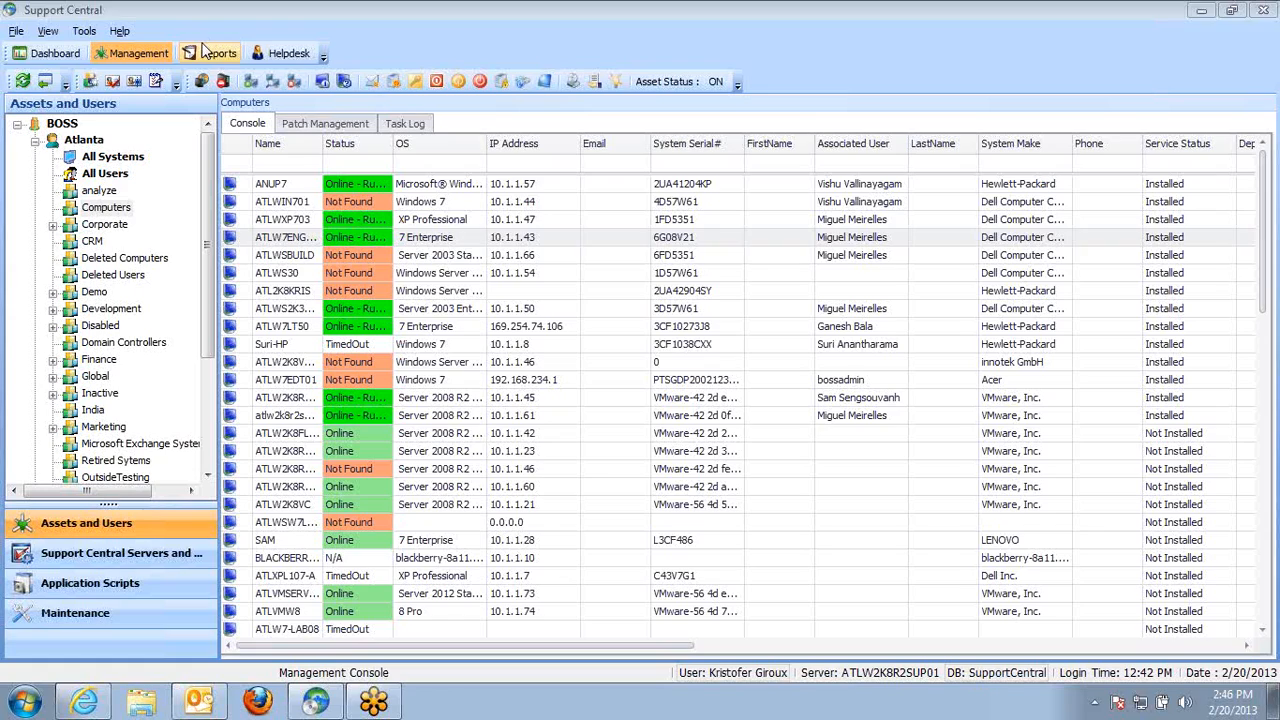
left_click(412, 237)
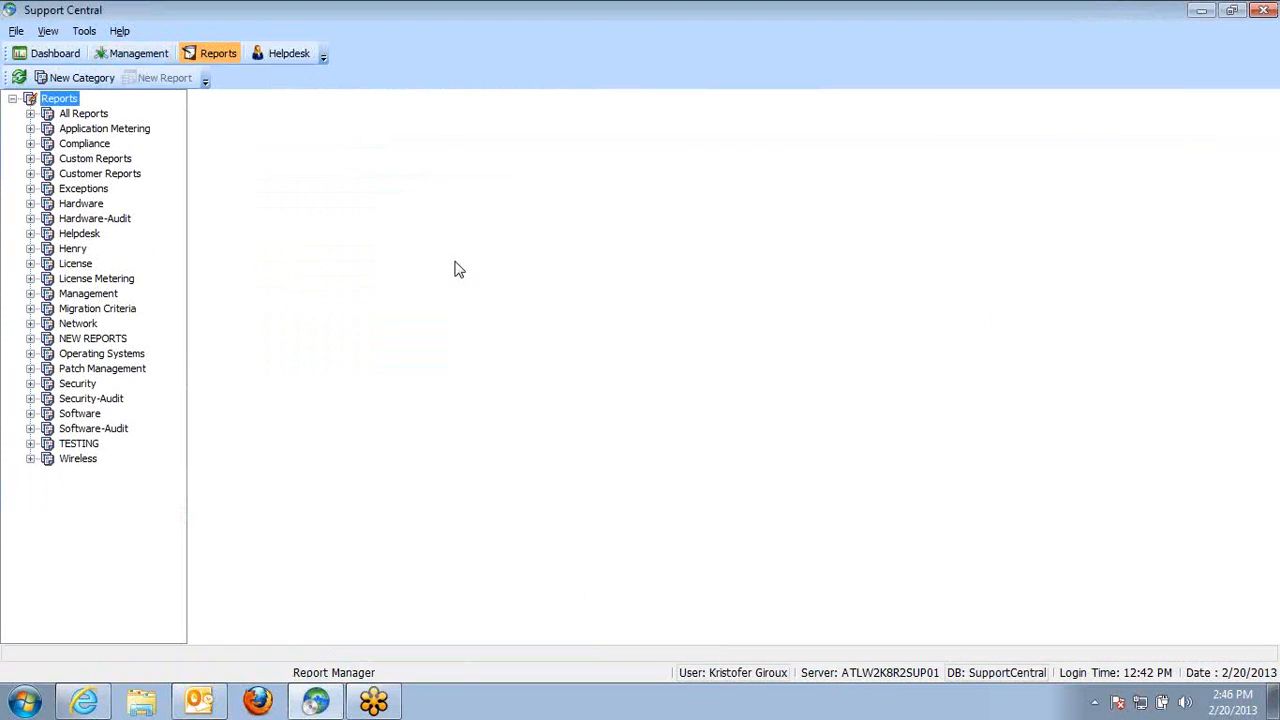
left_click(281, 54)
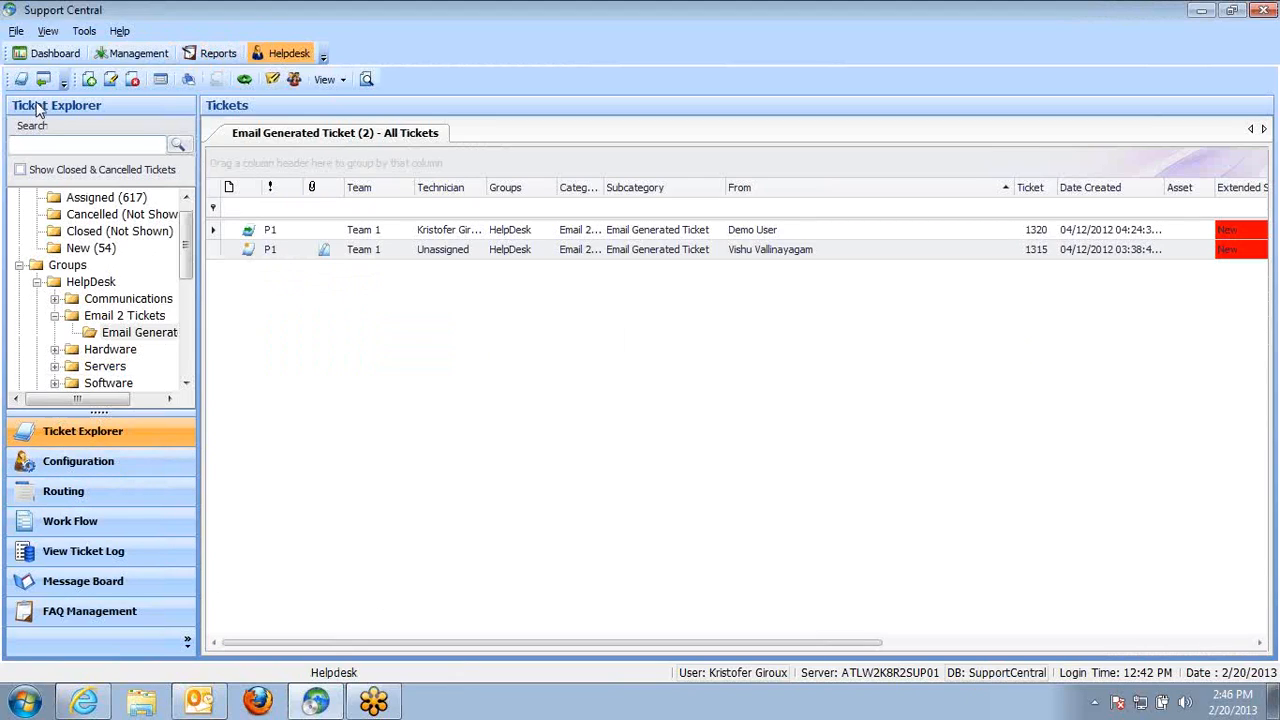
left_click(56, 58)
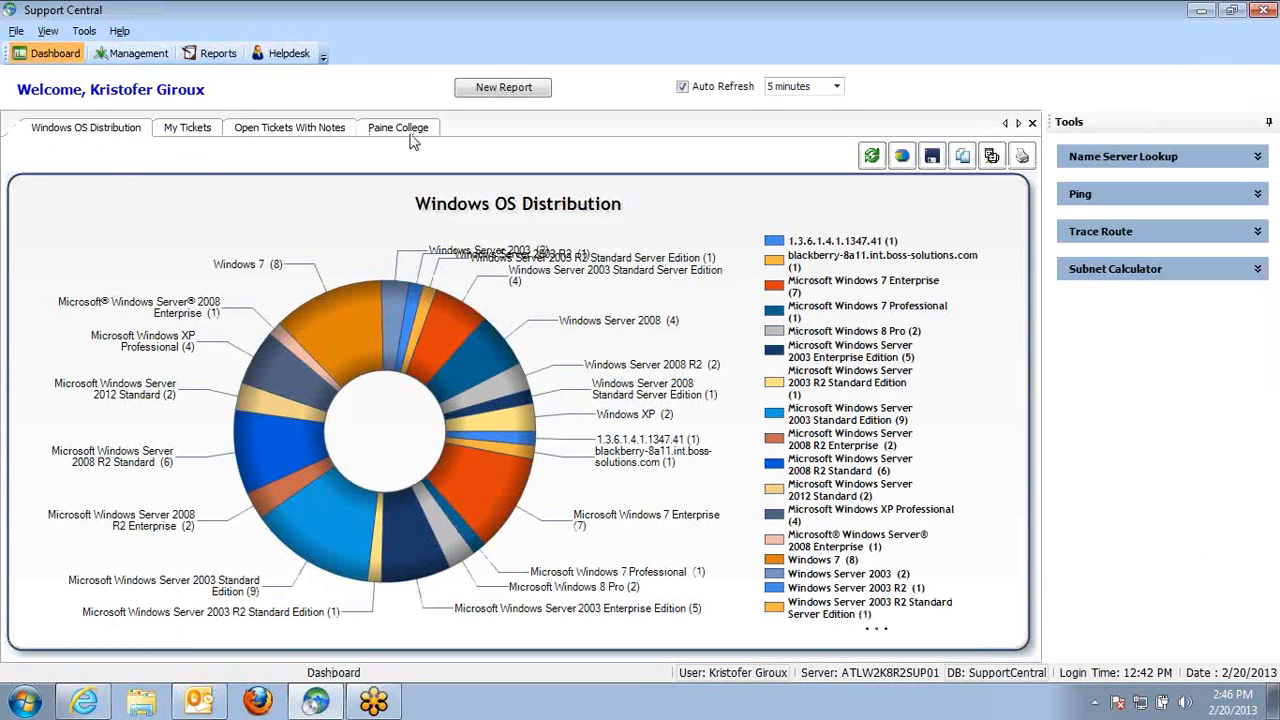
left_click(141, 58)
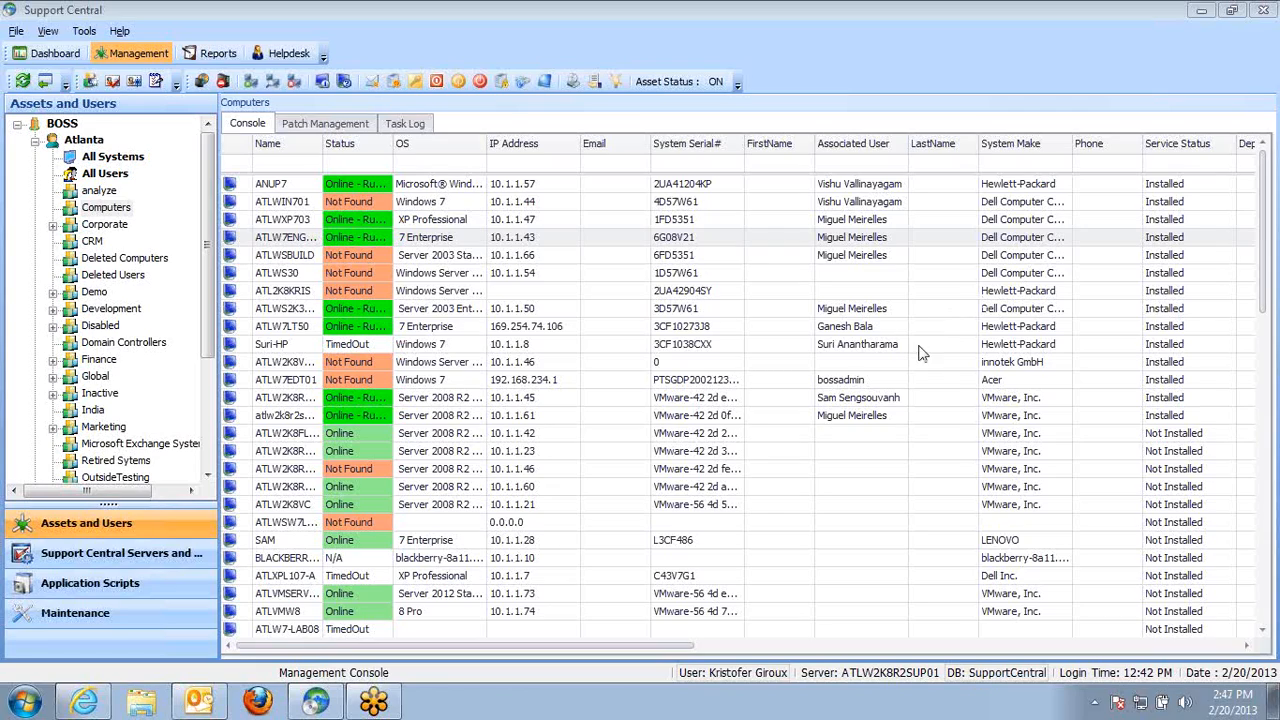
Open the ATLW7ENG-PC asset, review its Attachments and Vendor/Warranty tabs, and close the asset window
left_click(287, 240)
double_click(287, 240)
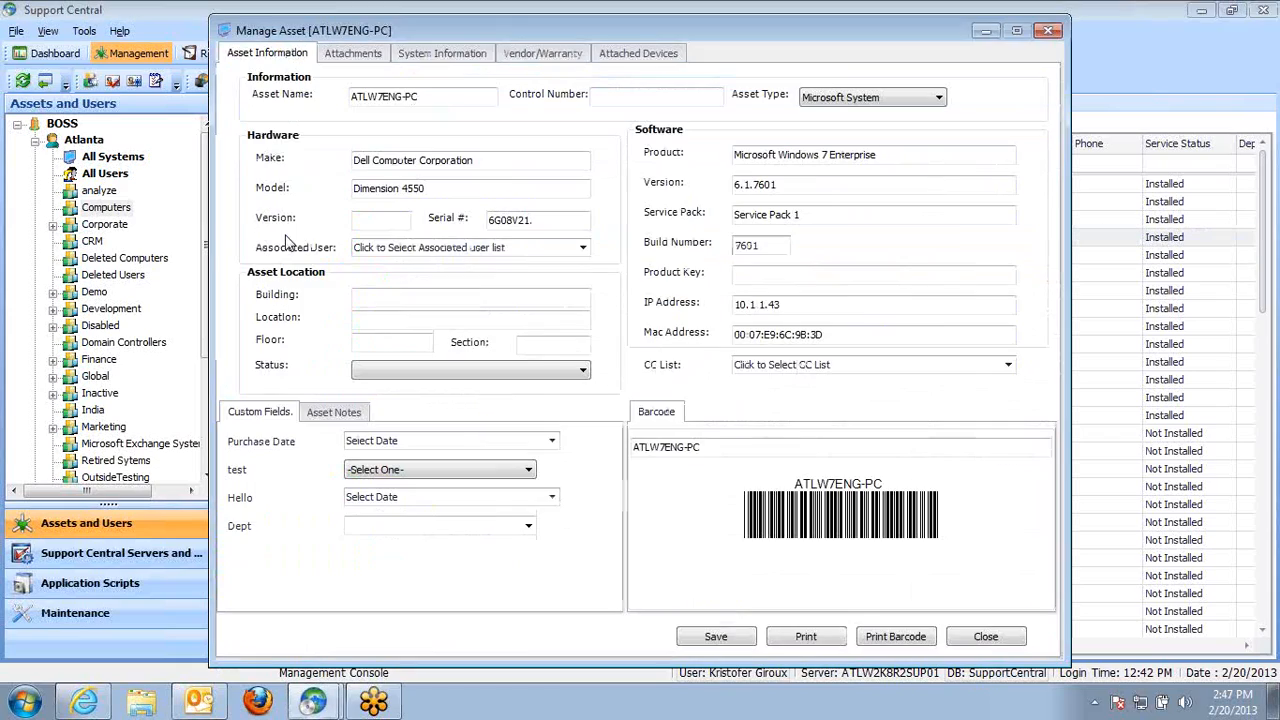
left_click(403, 55)
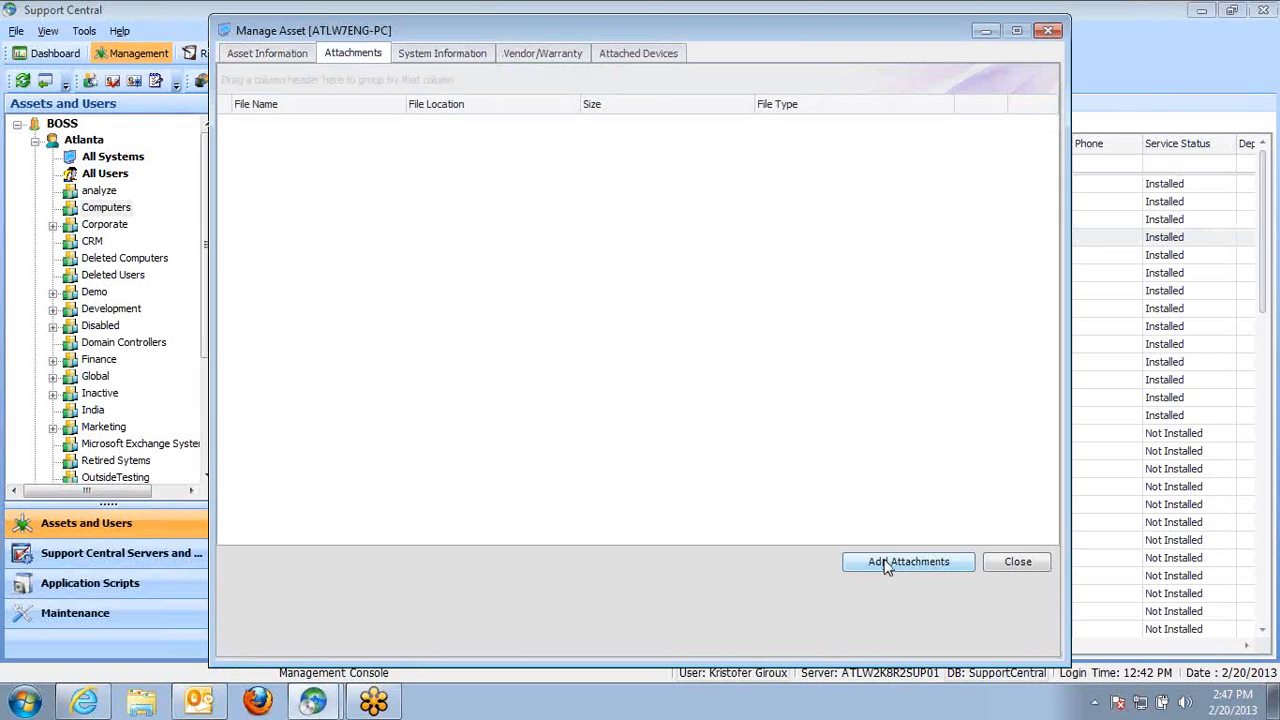
left_click(532, 56)
left_click(426, 246)
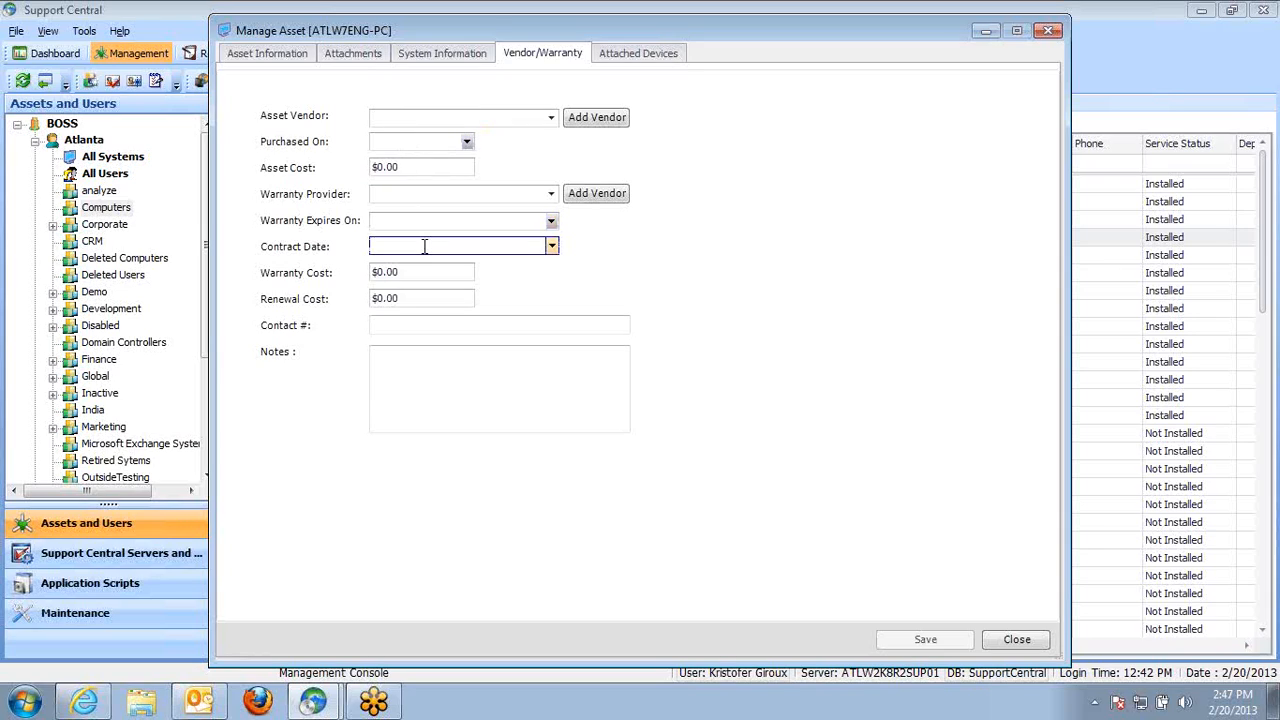
left_click(359, 56)
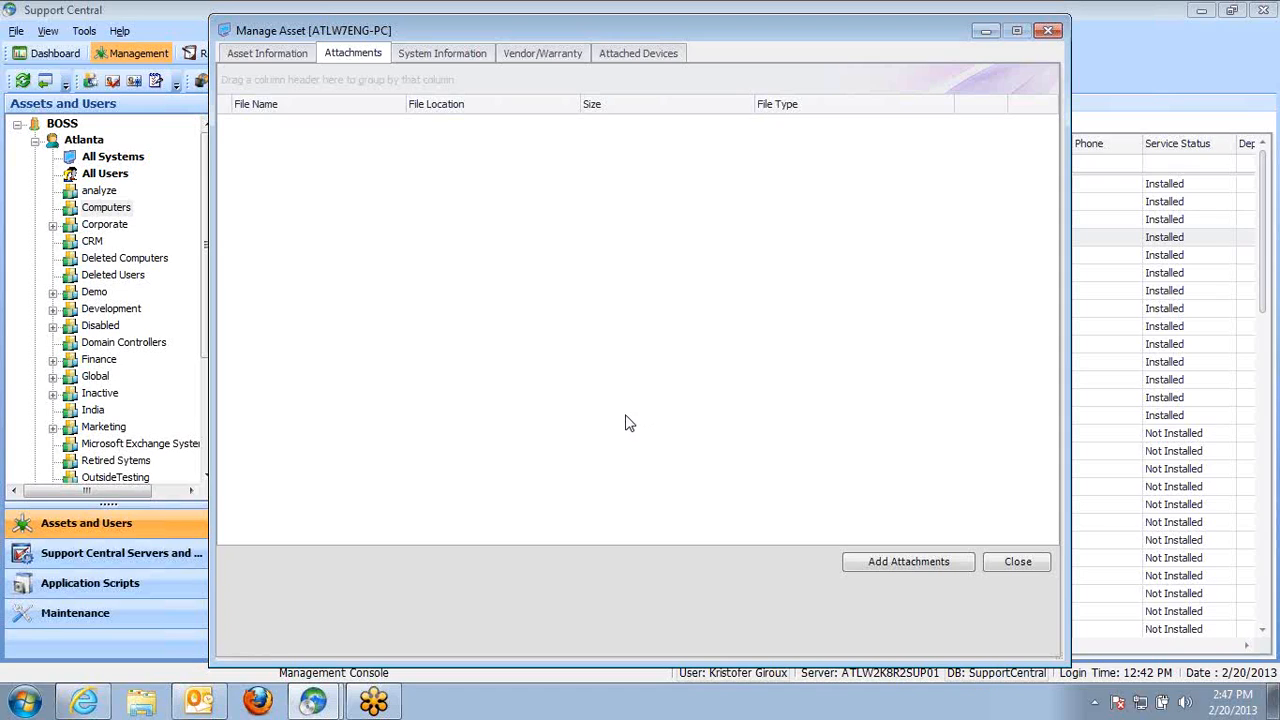
left_click(541, 55)
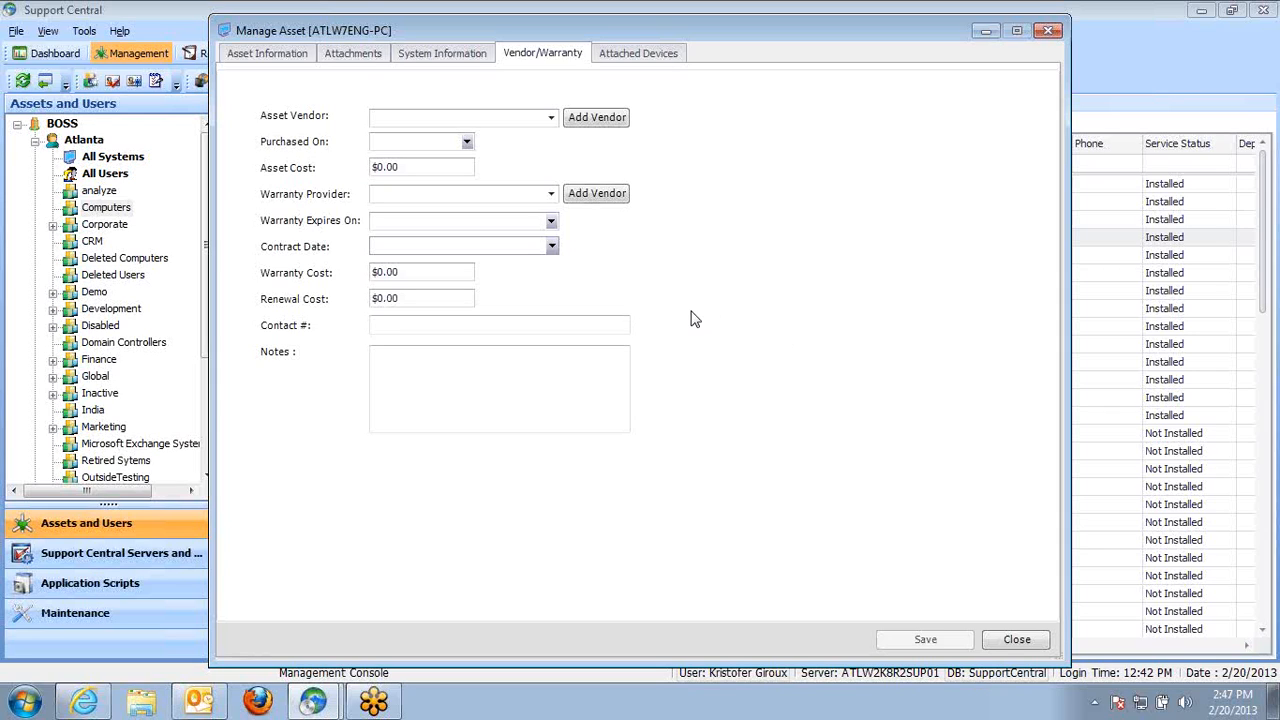
left_click(1050, 33)
Open the Import Assets from CSV tool and close it again
left_click(84, 31)
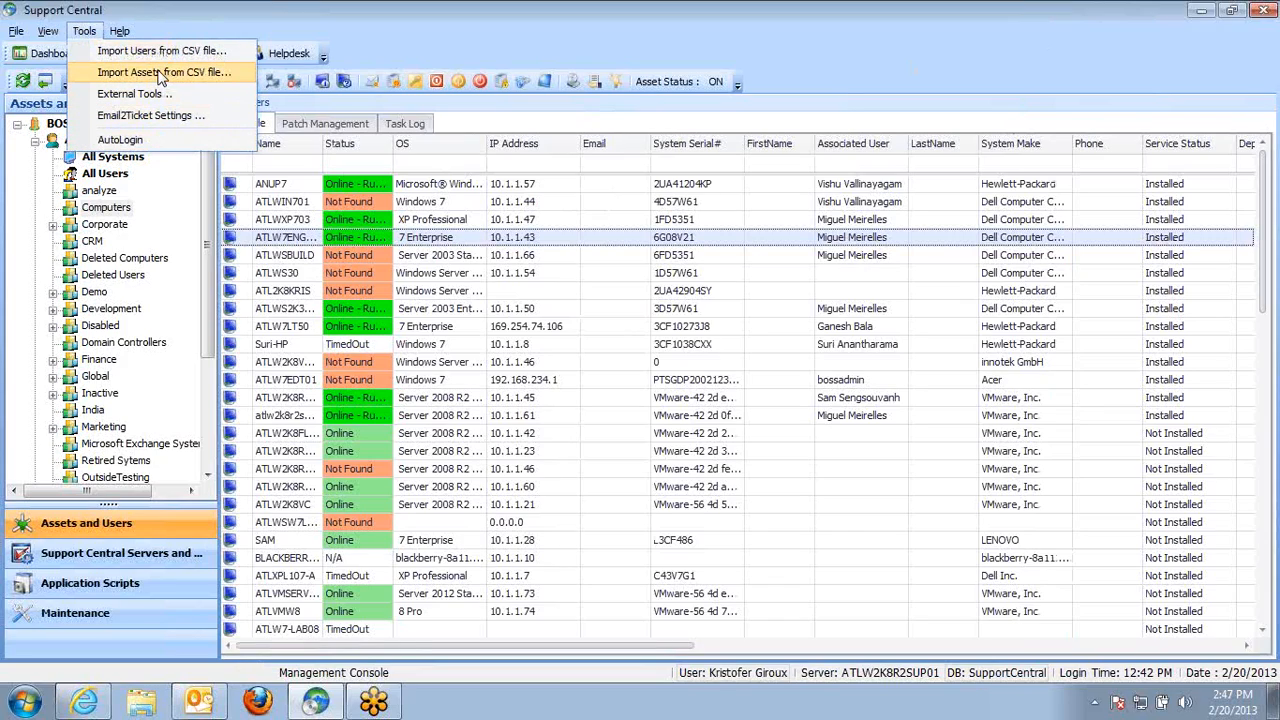
left_click(163, 75)
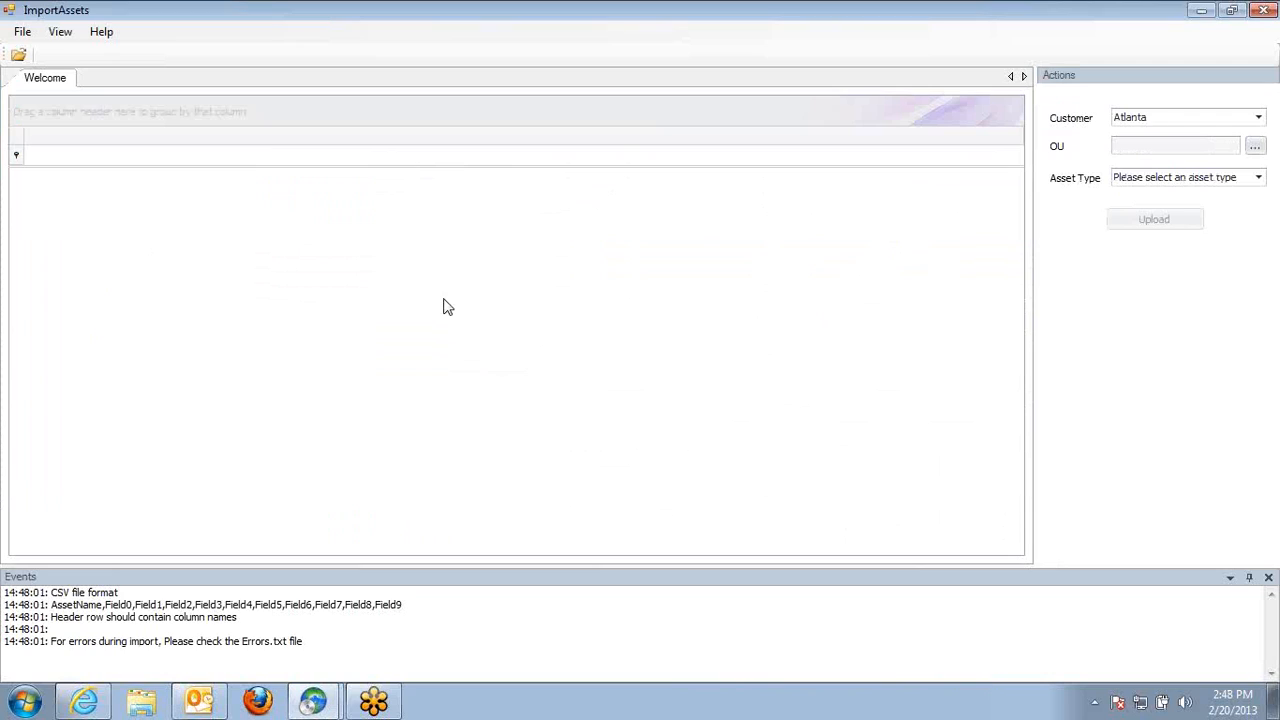
left_click(1265, 10)
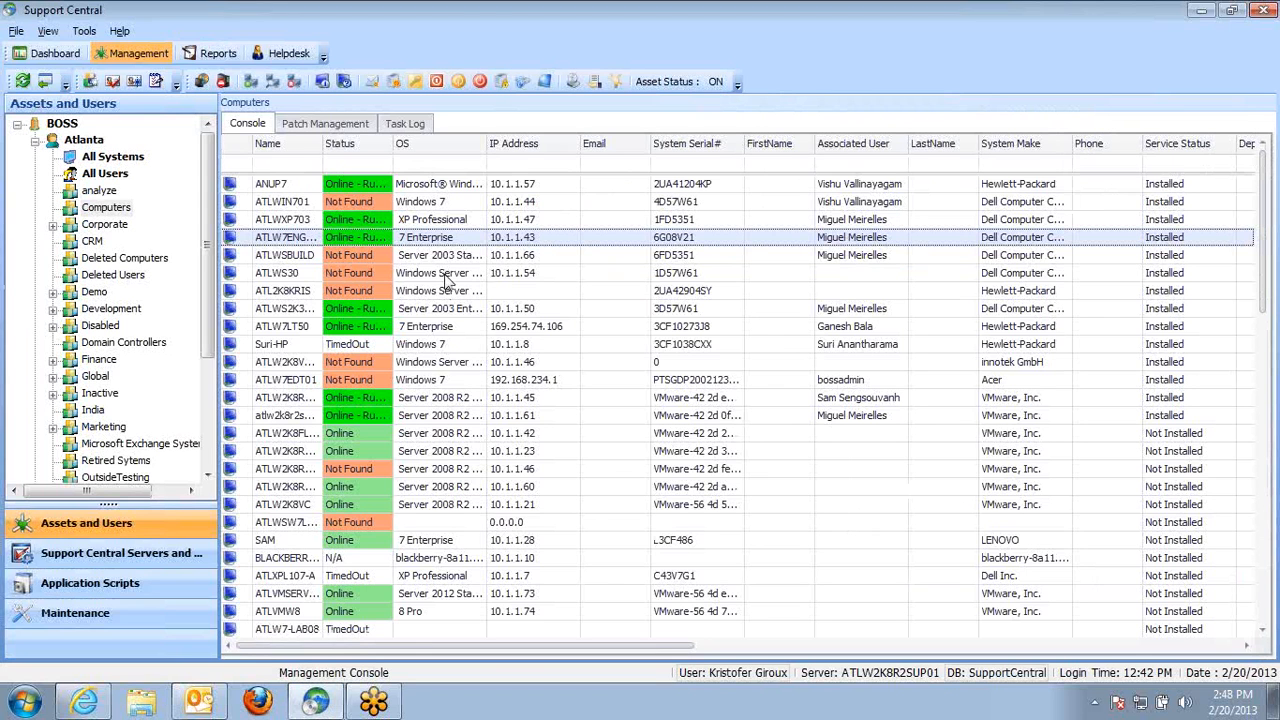
Reopen the ATLW7ENG-PC asset, review its Vendor/Warranty fields, and close the asset window
double_click(369, 238)
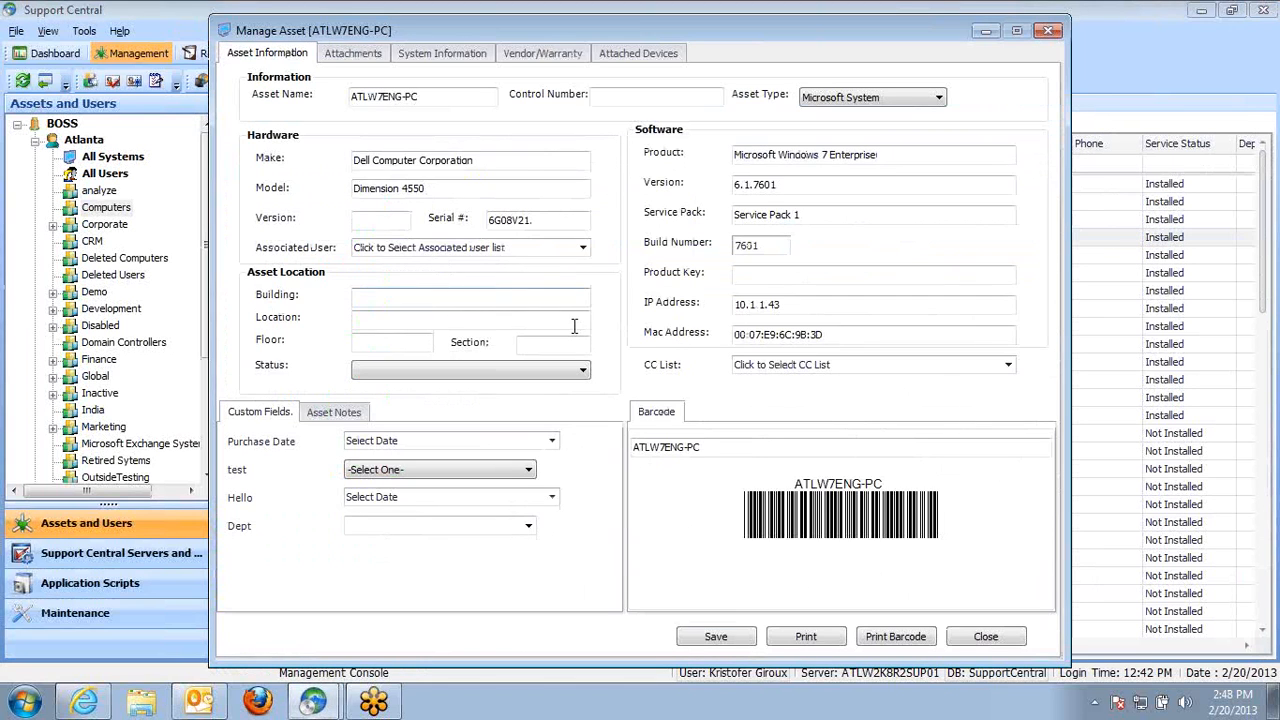
left_click(500, 57)
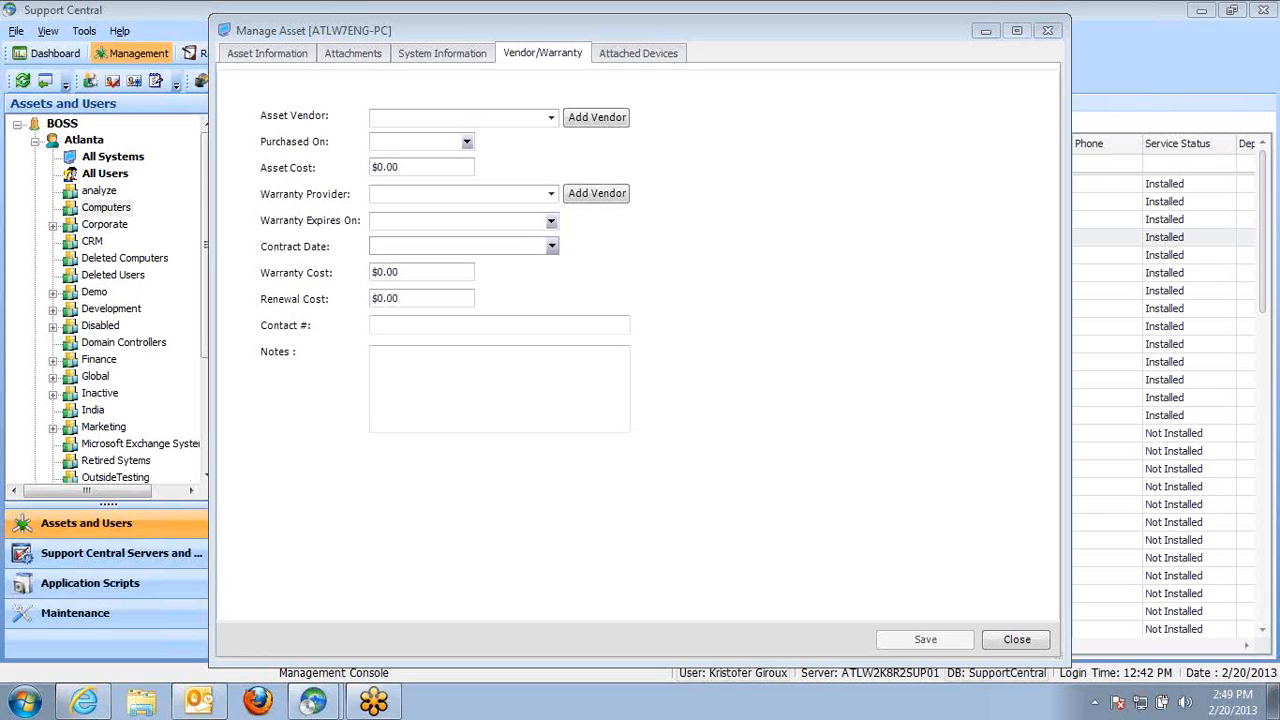
left_click(1017, 639)
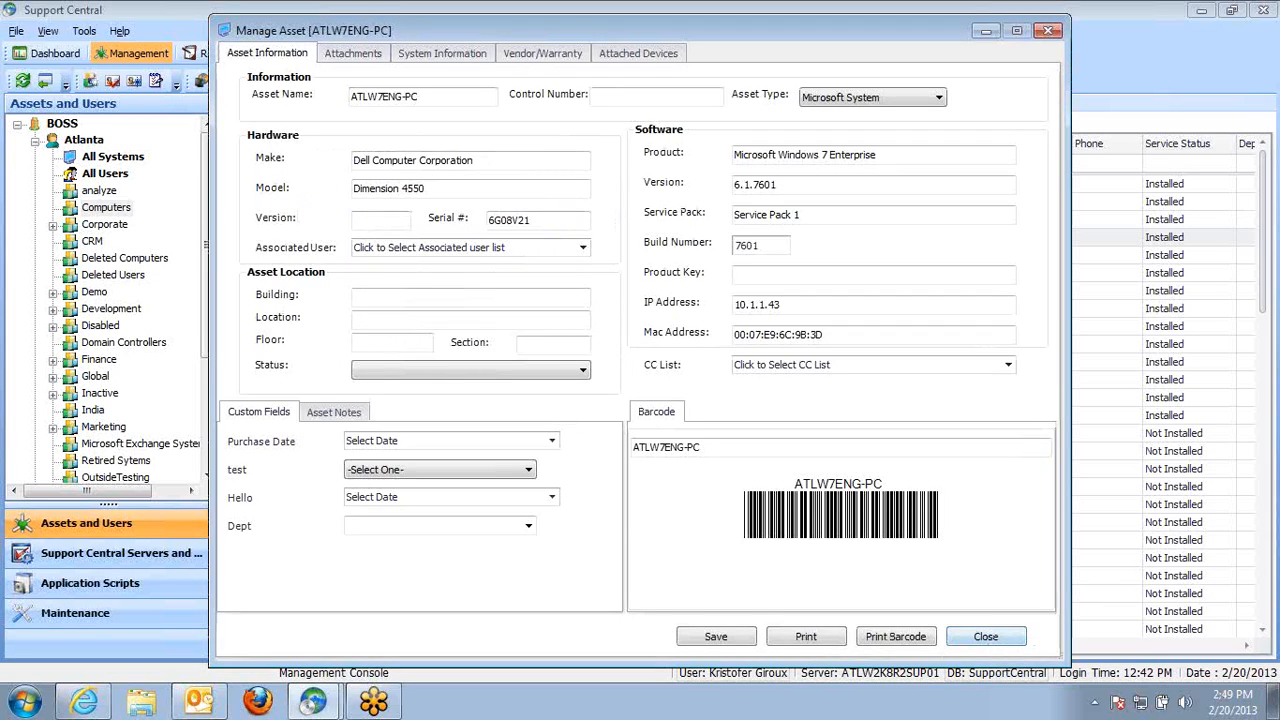
left_click(988, 640)
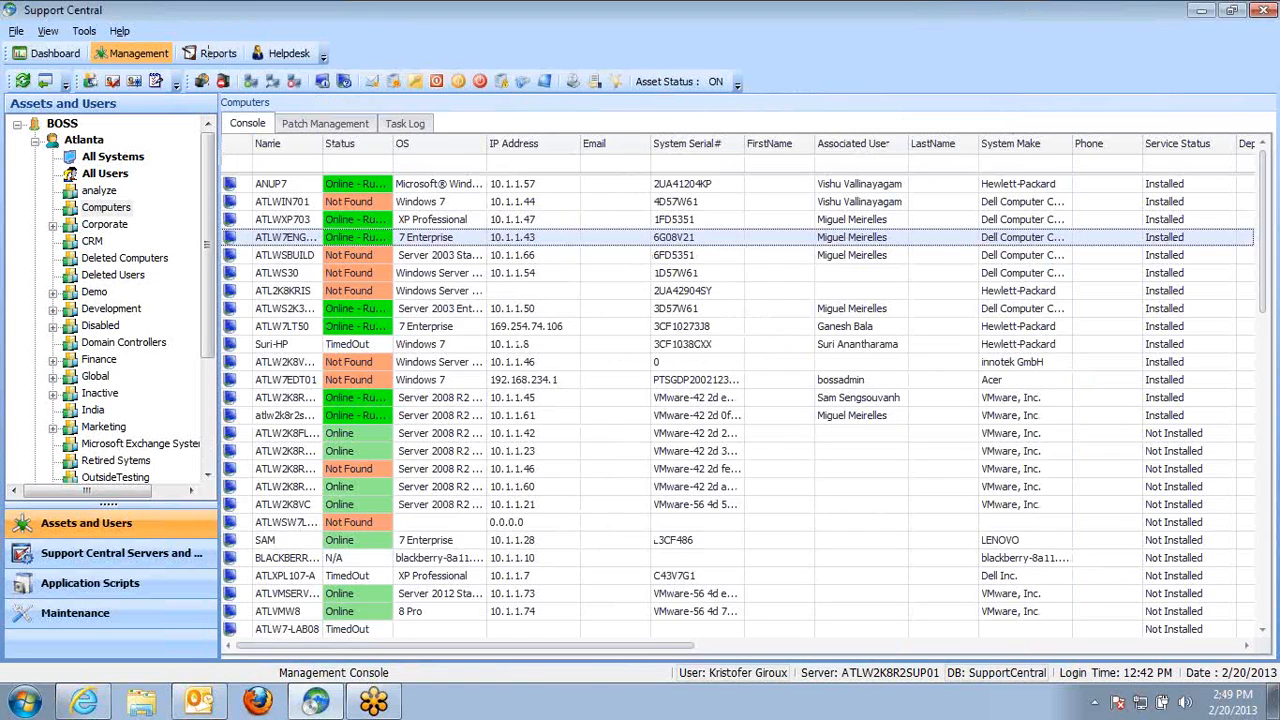